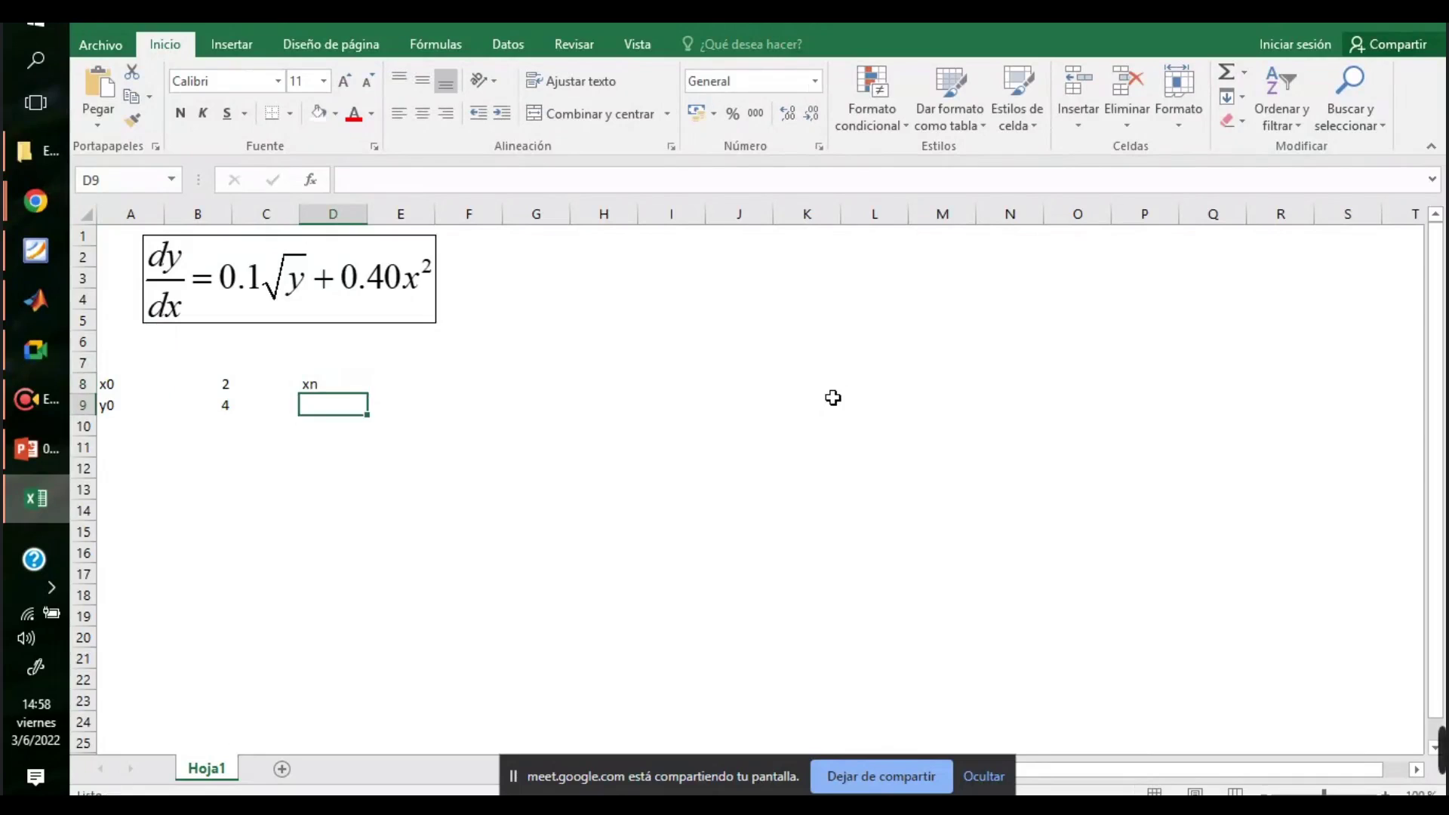
- Label D9 as yn, set the xn value in E8 to 2,5 and mark the yn value in E9 with ?
text(yn)
key(Tab)
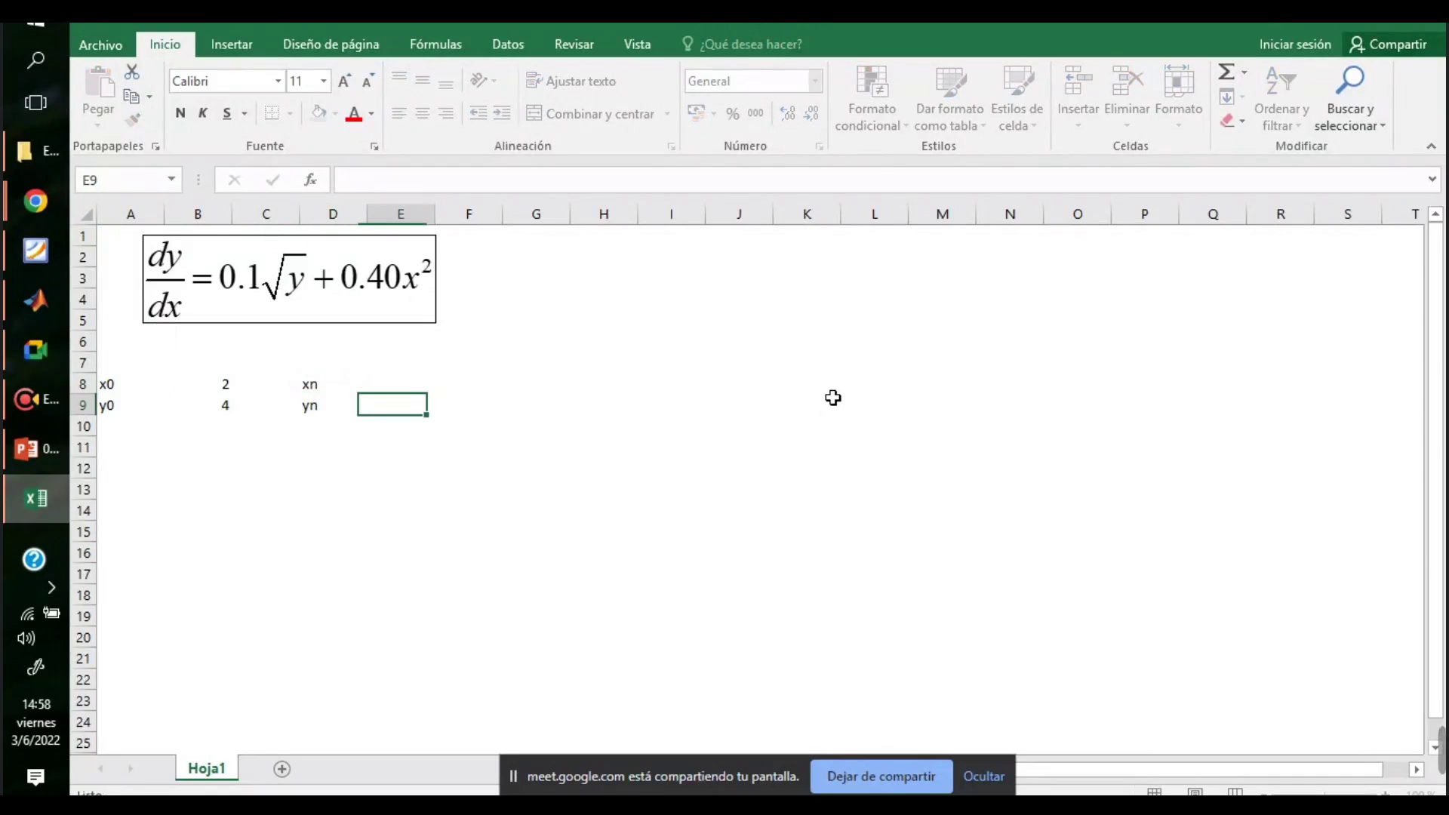
key(Up)
text(2,5)
key(Return)
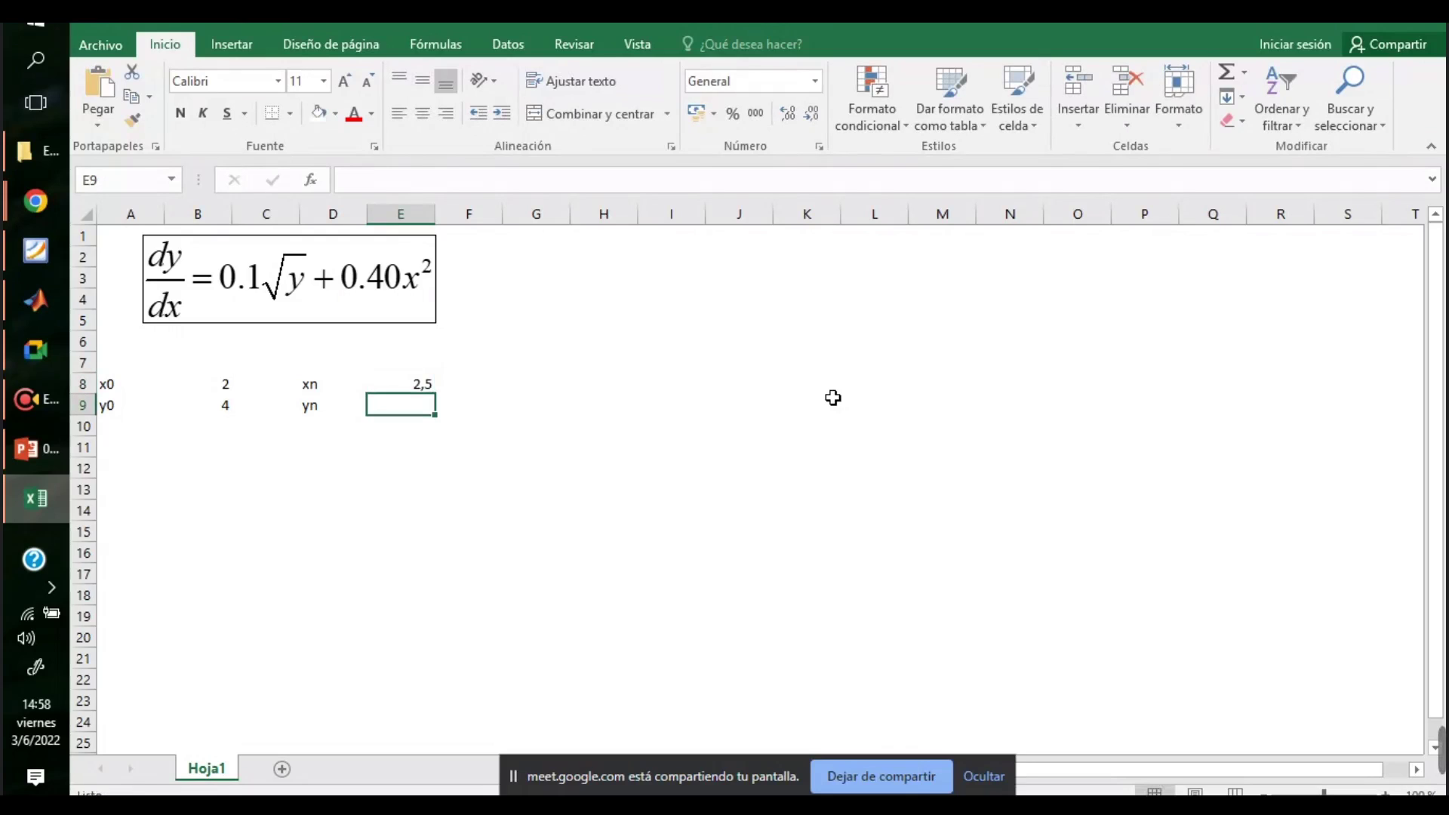
text(?)
key(Return)
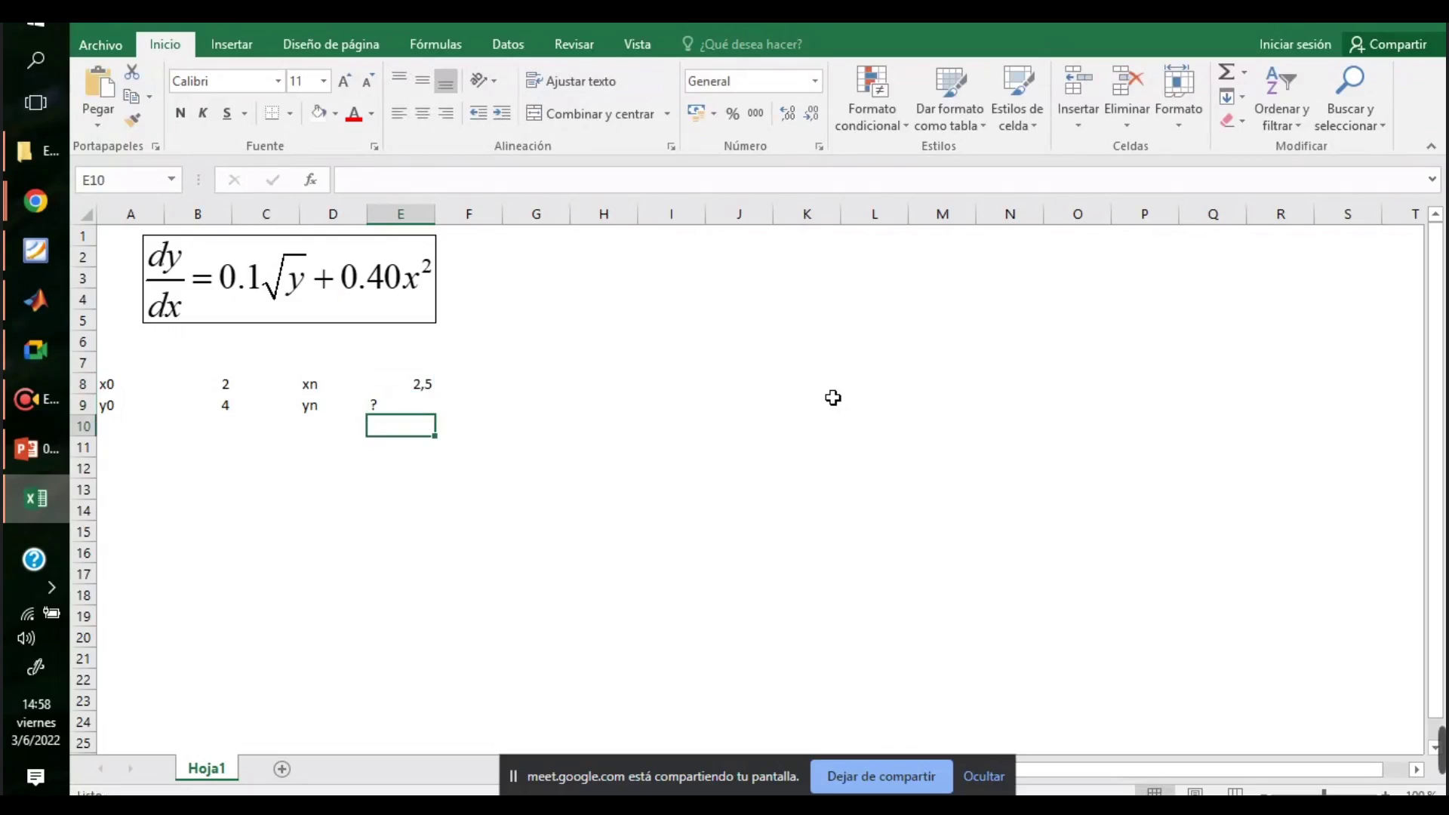
- Add the label n in G8 with the value 10 in H8
drag(159, 388, 504, 393)
click(502, 389)
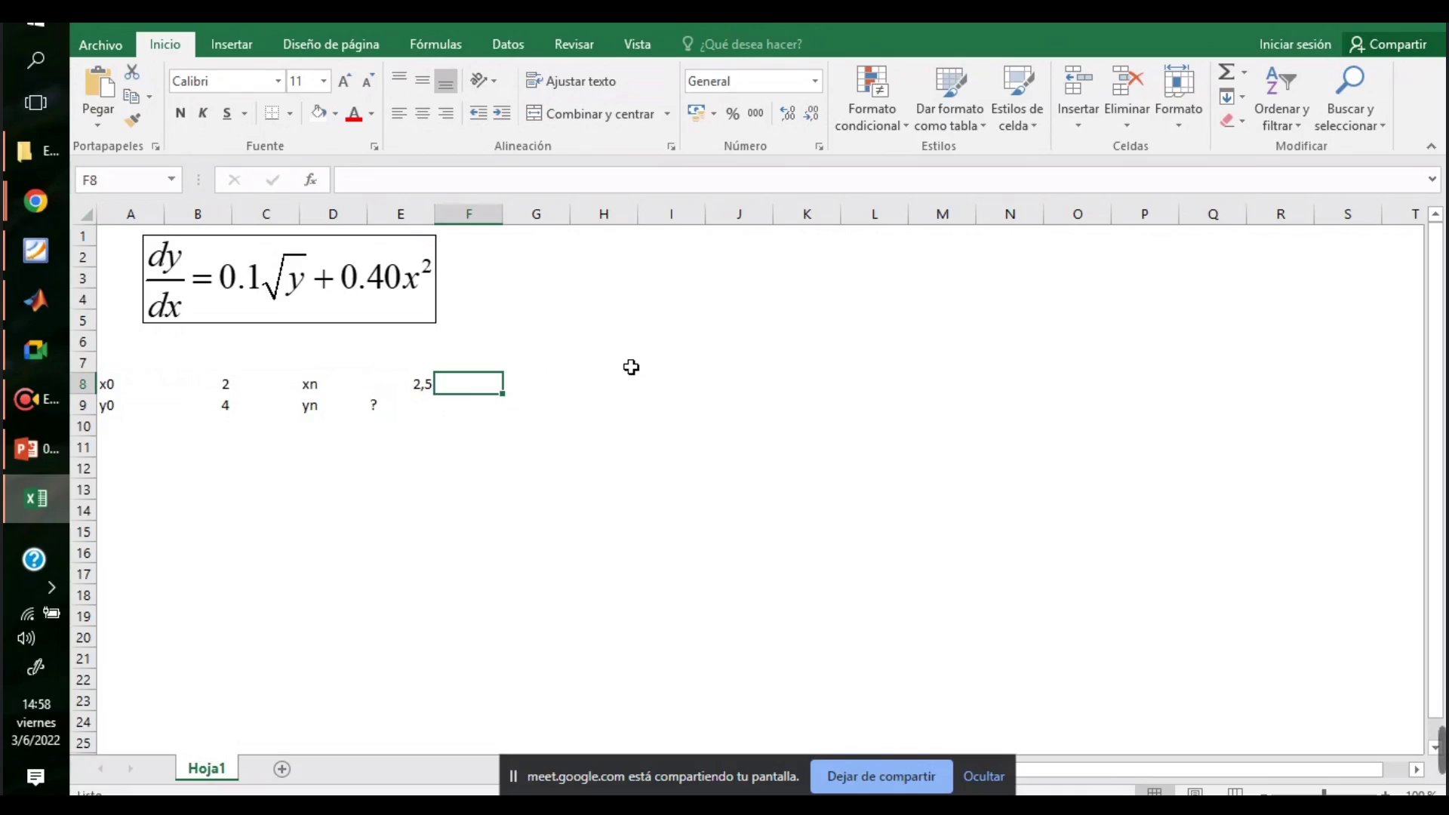
key(Right)
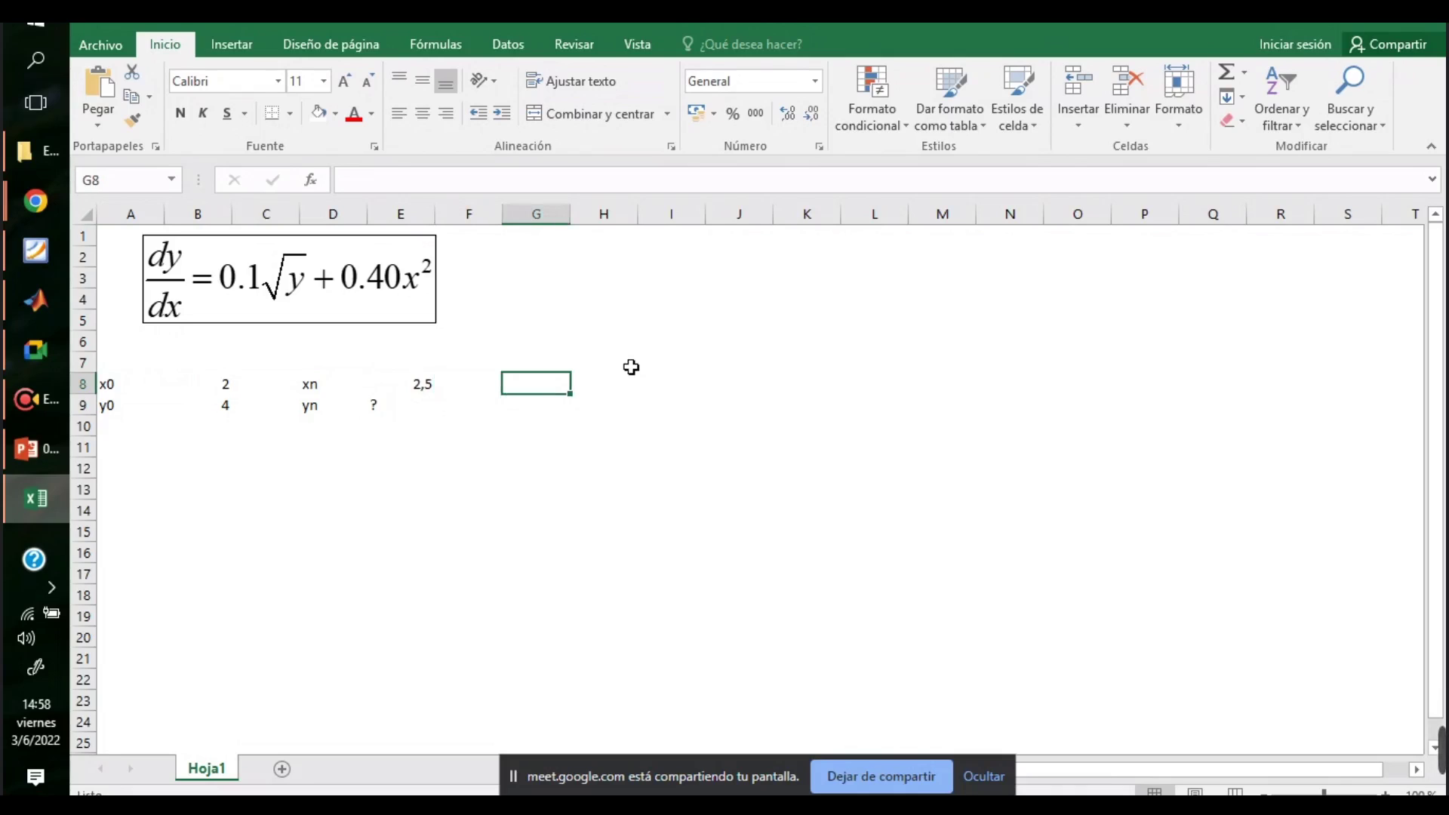
text(n)
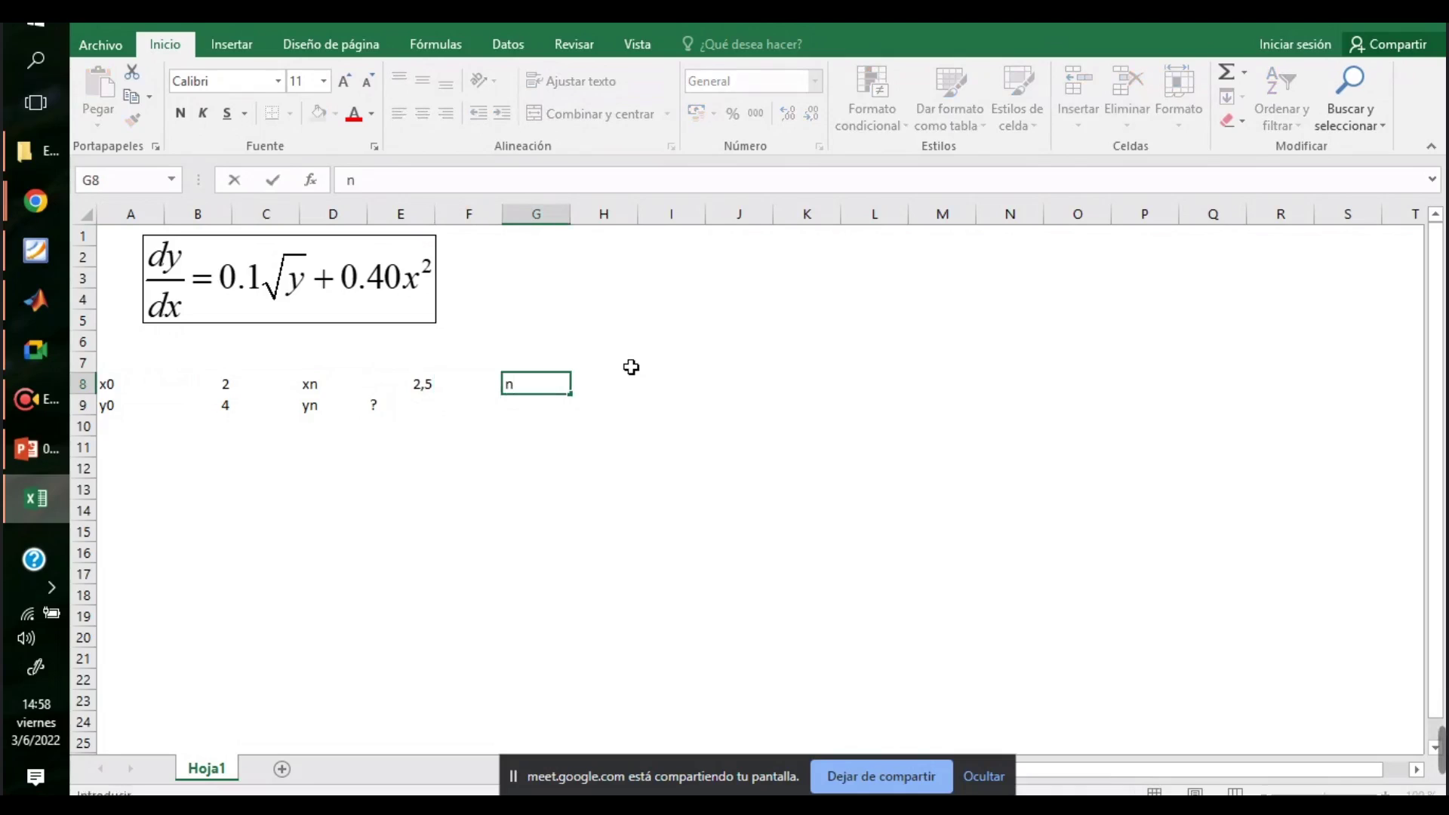
key(Right)
text(10)
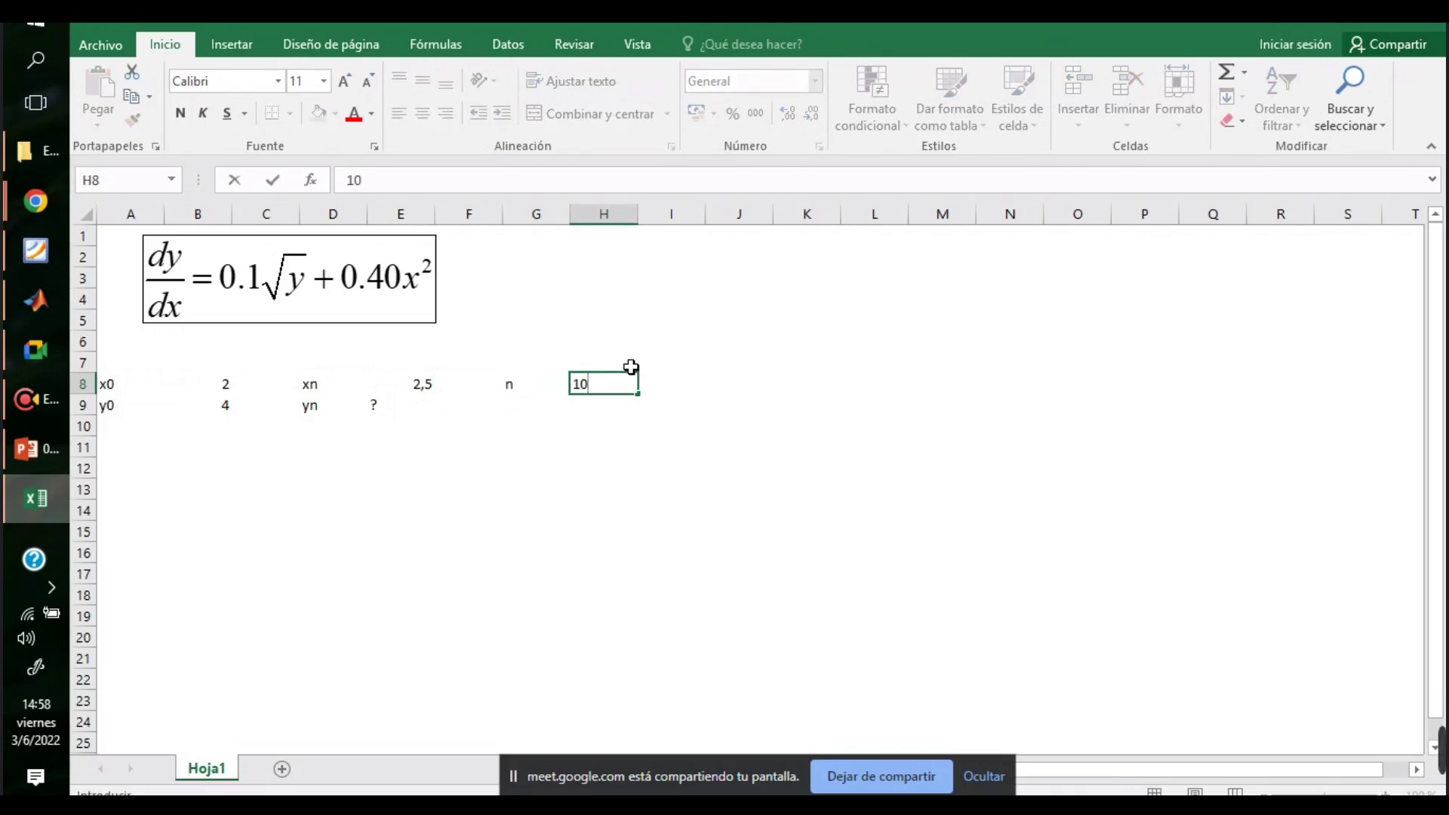
key(Return)
- Add the label h in G9 and calculate the step size in H9 with =(E8-B8)/H8
key(Left)
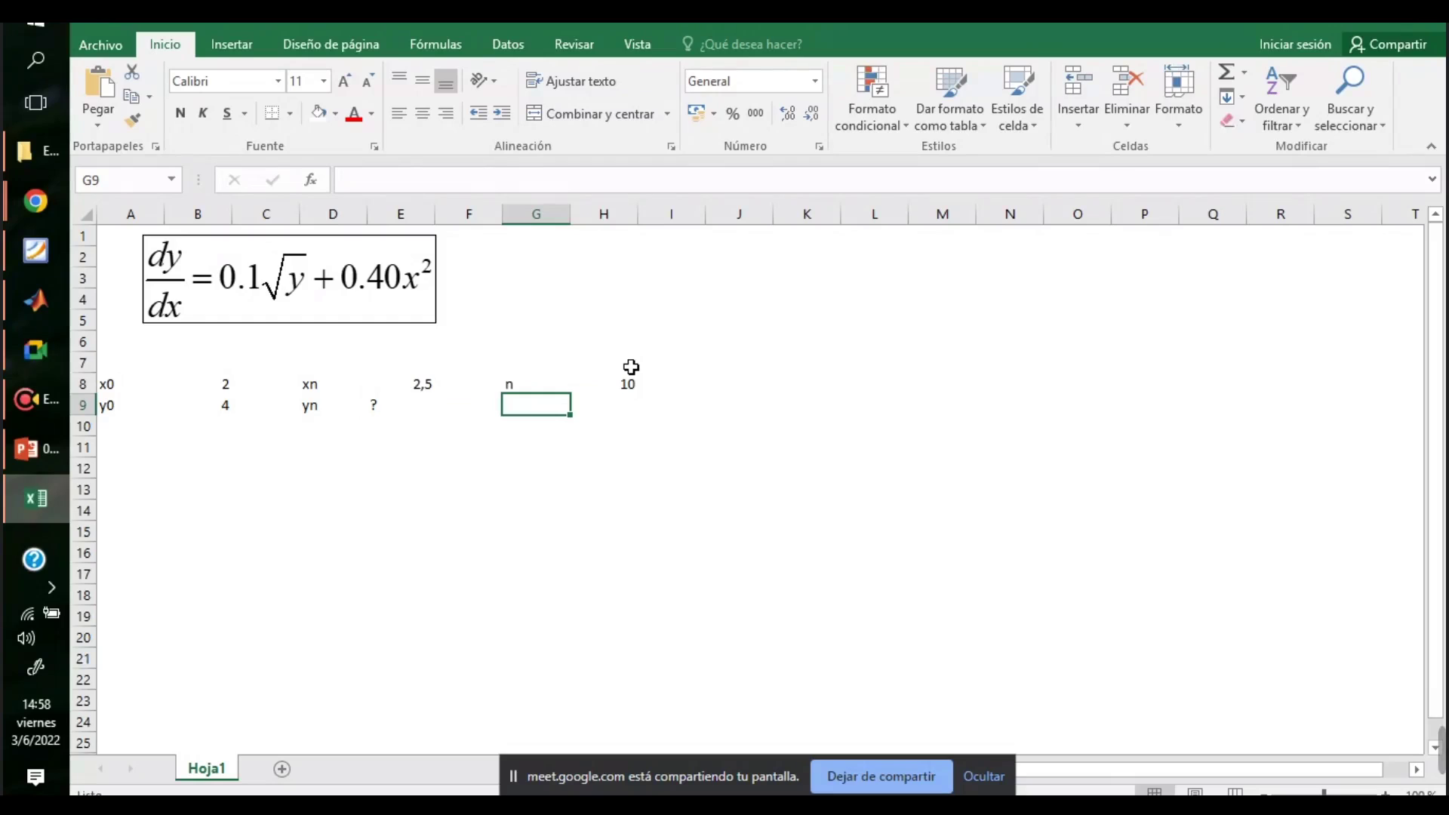
text(h)
key(Right)
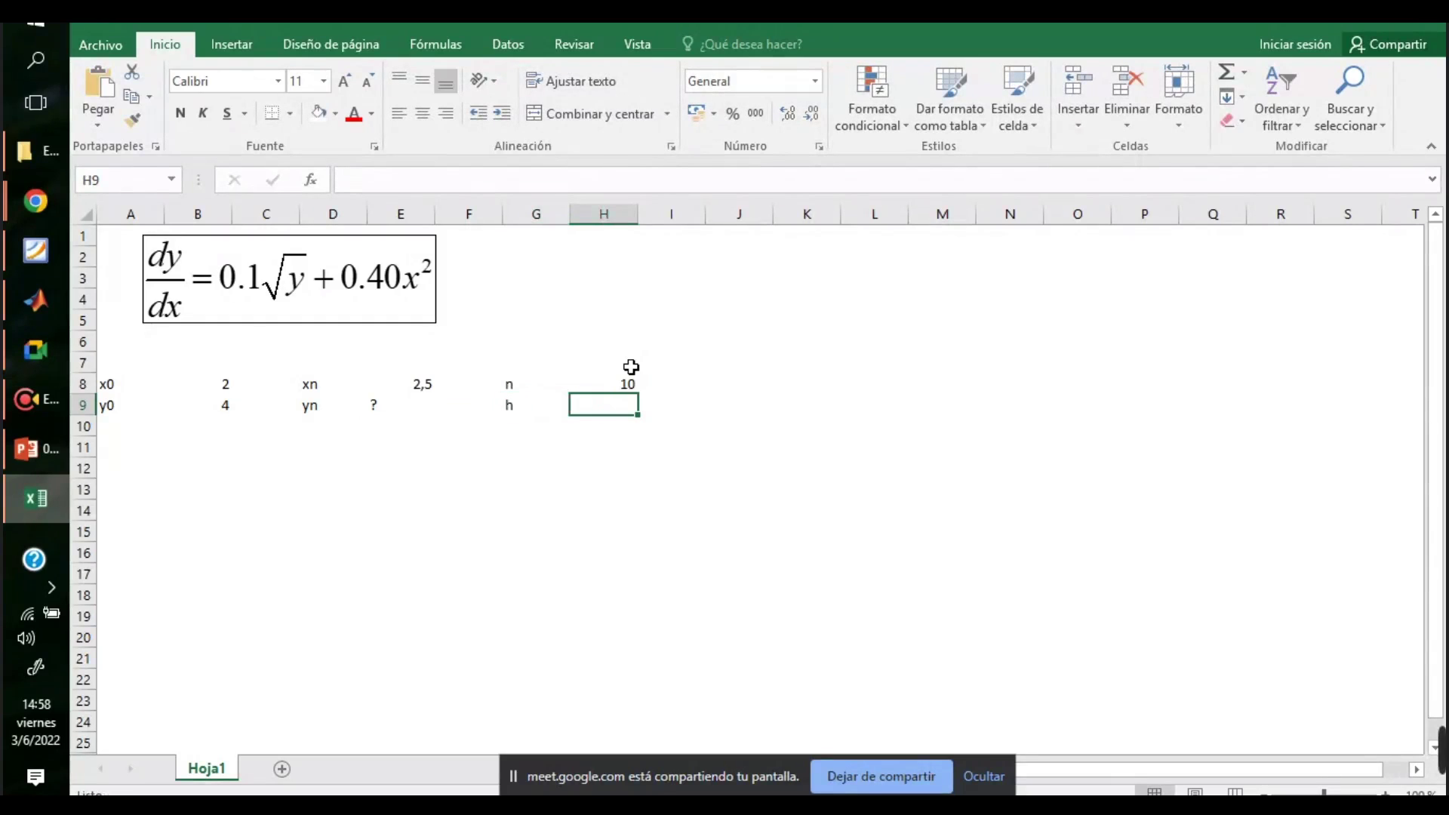
text(=()
click(405, 379)
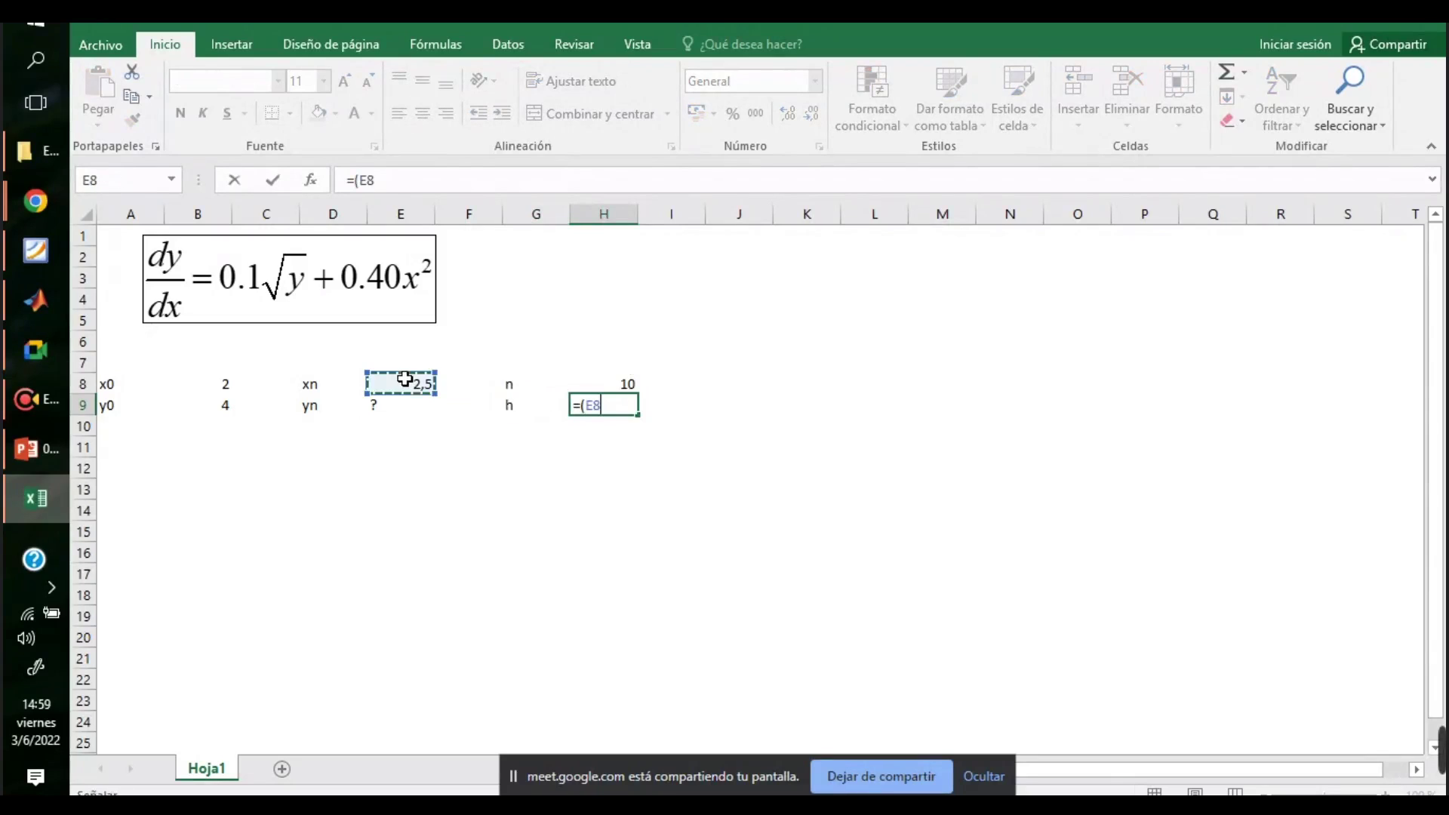
text(-)
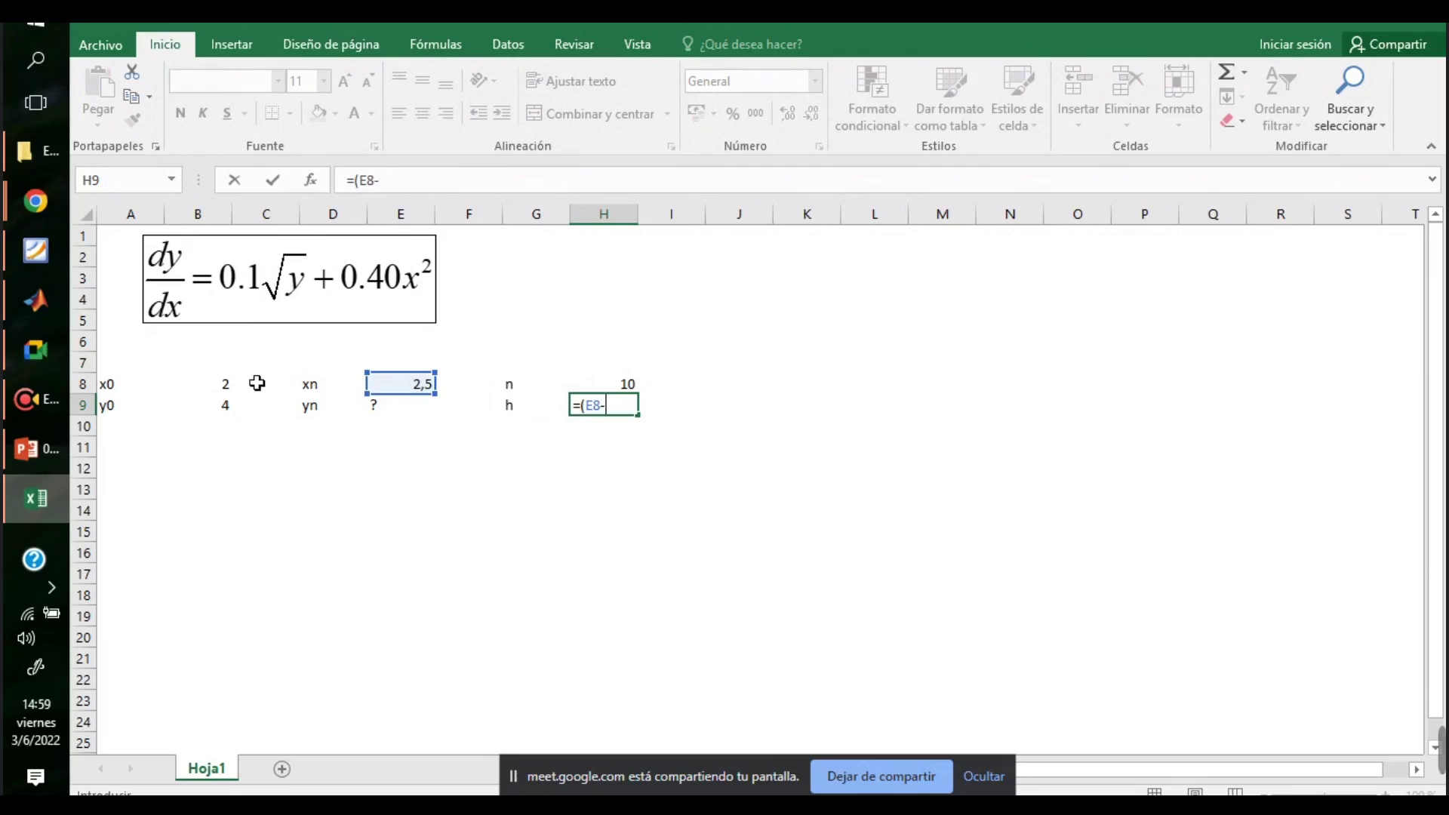
click(227, 384)
text()/)
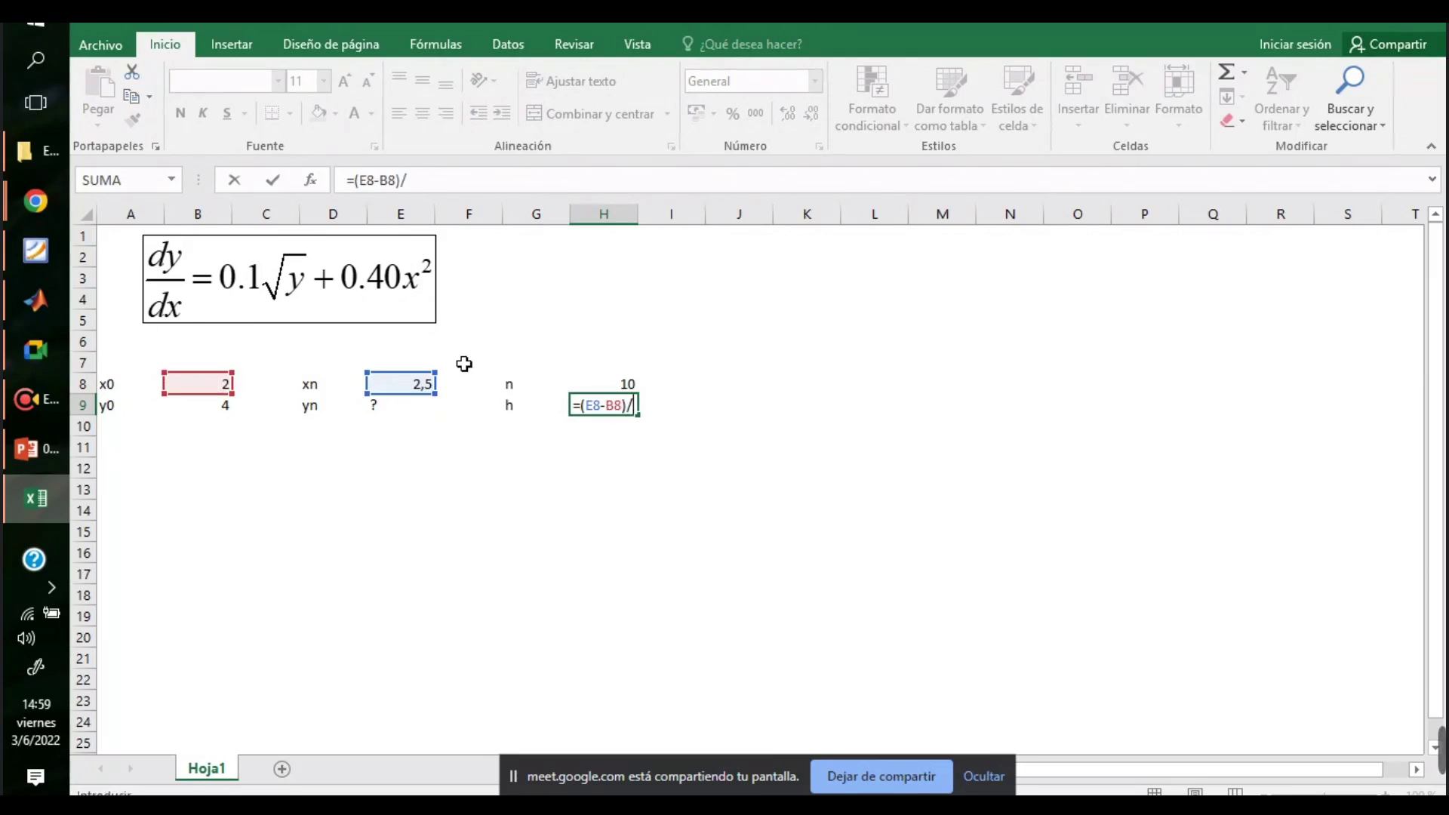
click(623, 381)
key(Return)
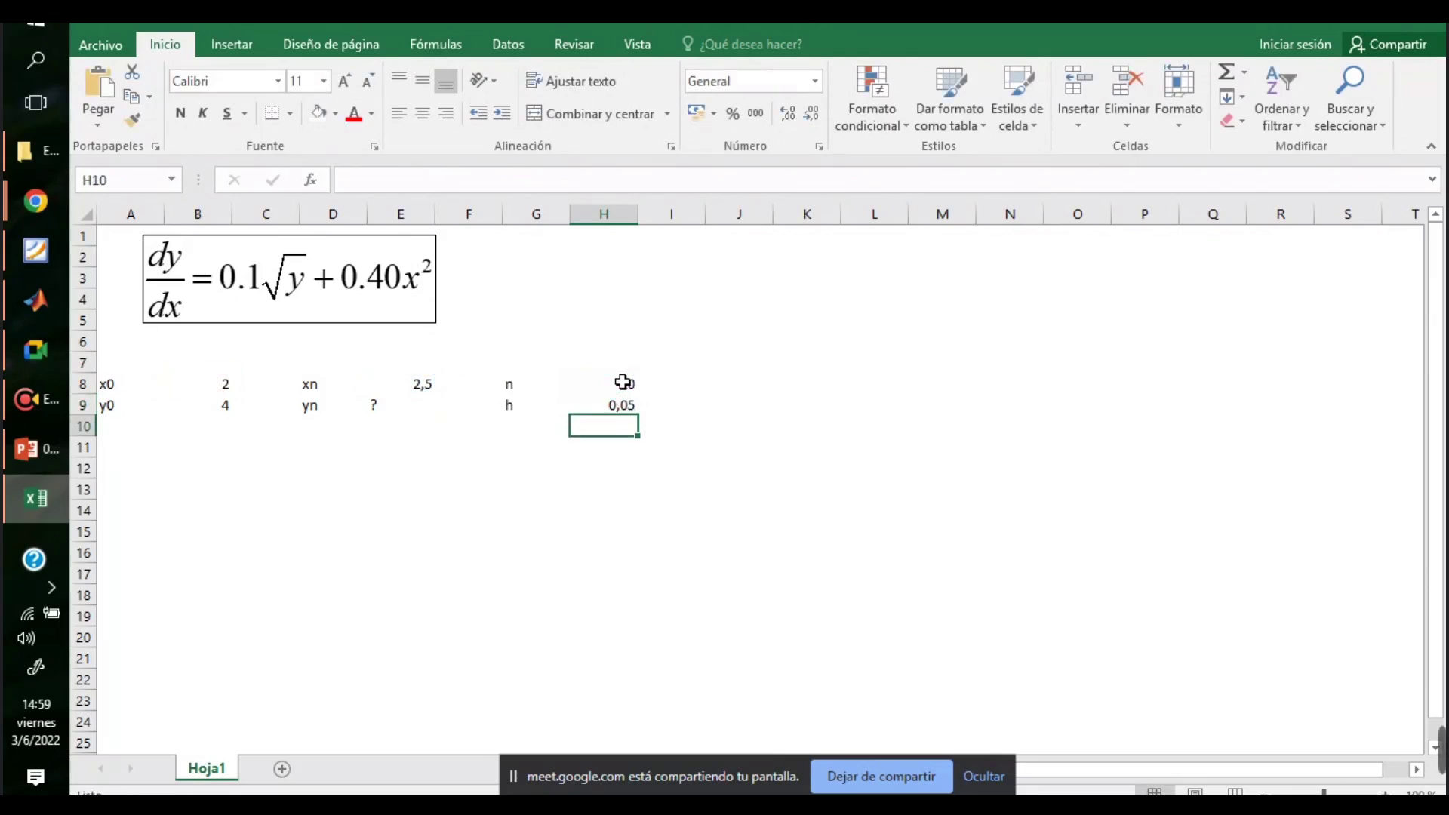
- Format all cells of the sheet in bold with font size 14
drag(110, 386, 212, 392)
click(87, 215)
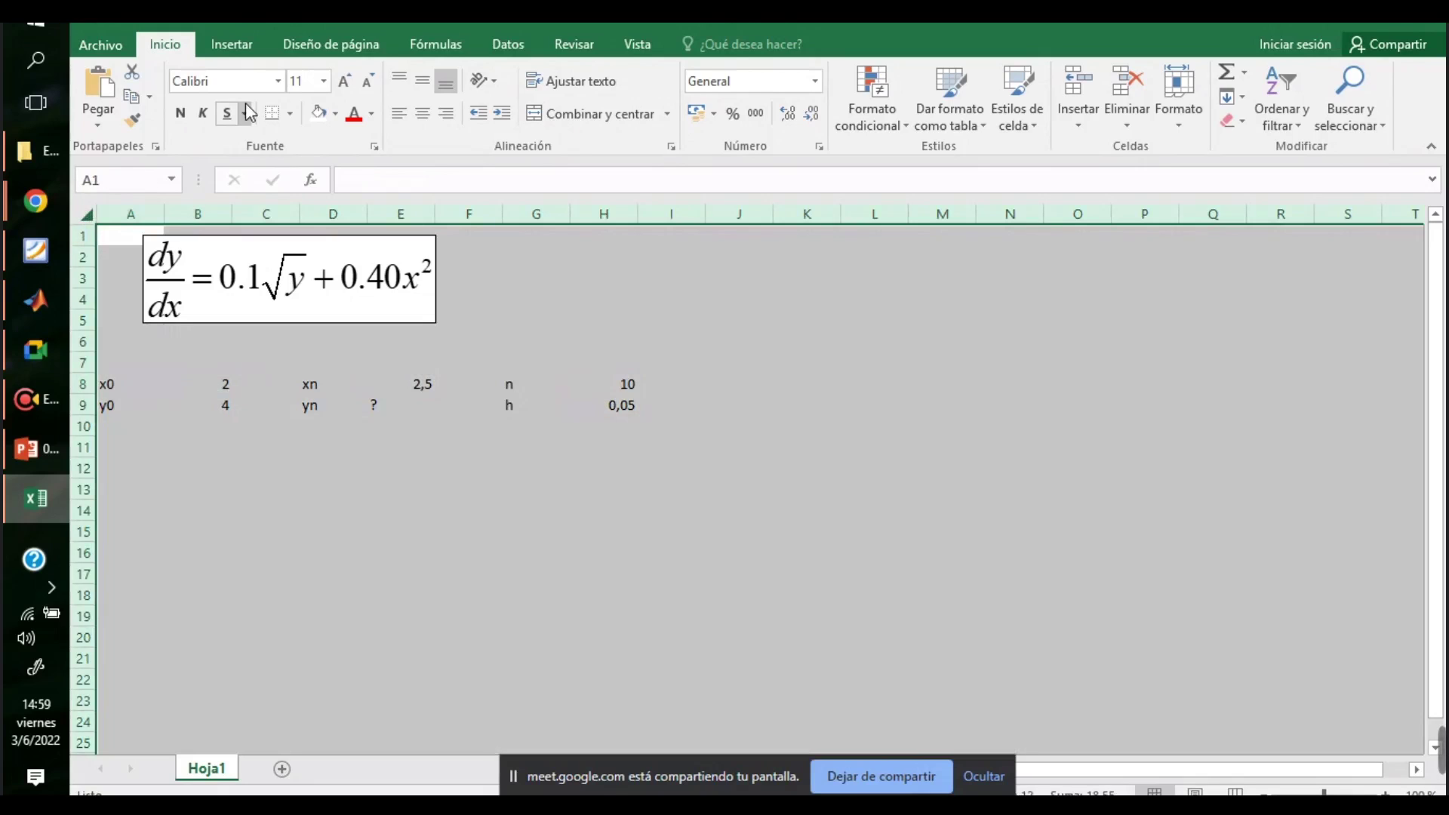
click(180, 112)
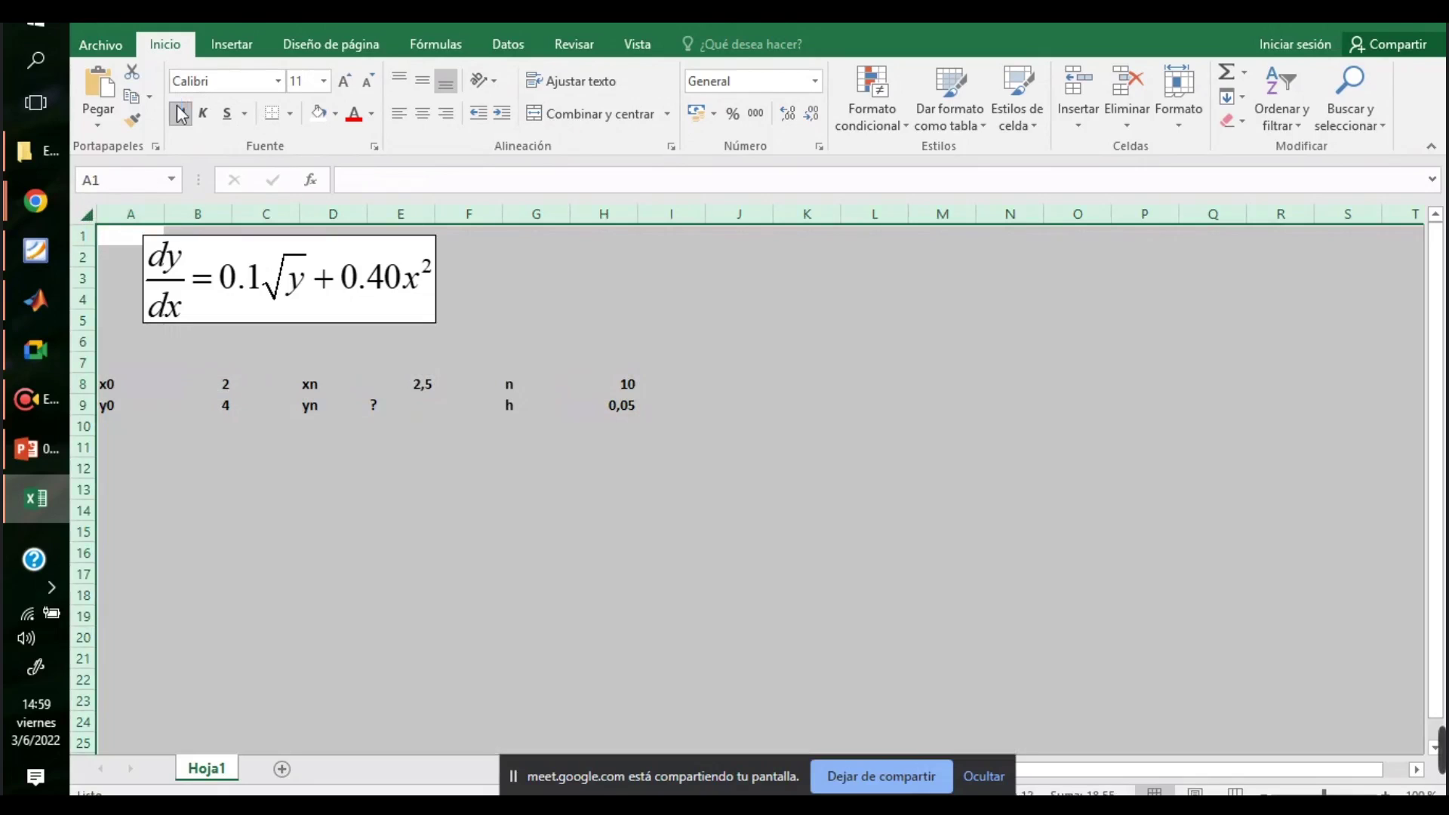
click(345, 81)
click(345, 82)
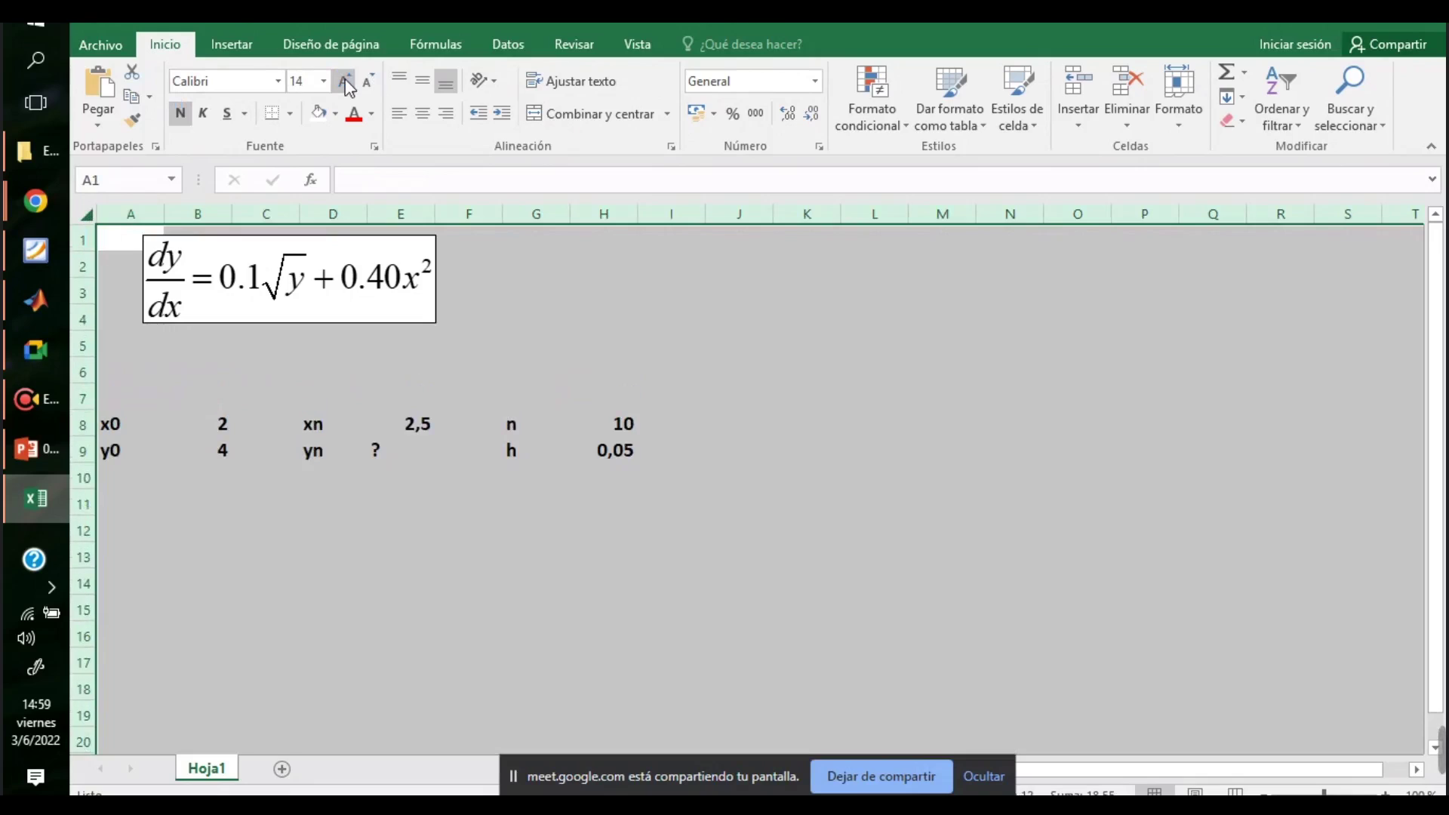
click(150, 372)
- Center the contents of all cells of the sheet both horizontally and vertically
scroll(227, 450, down, 1)
drag(113, 344, 200, 369)
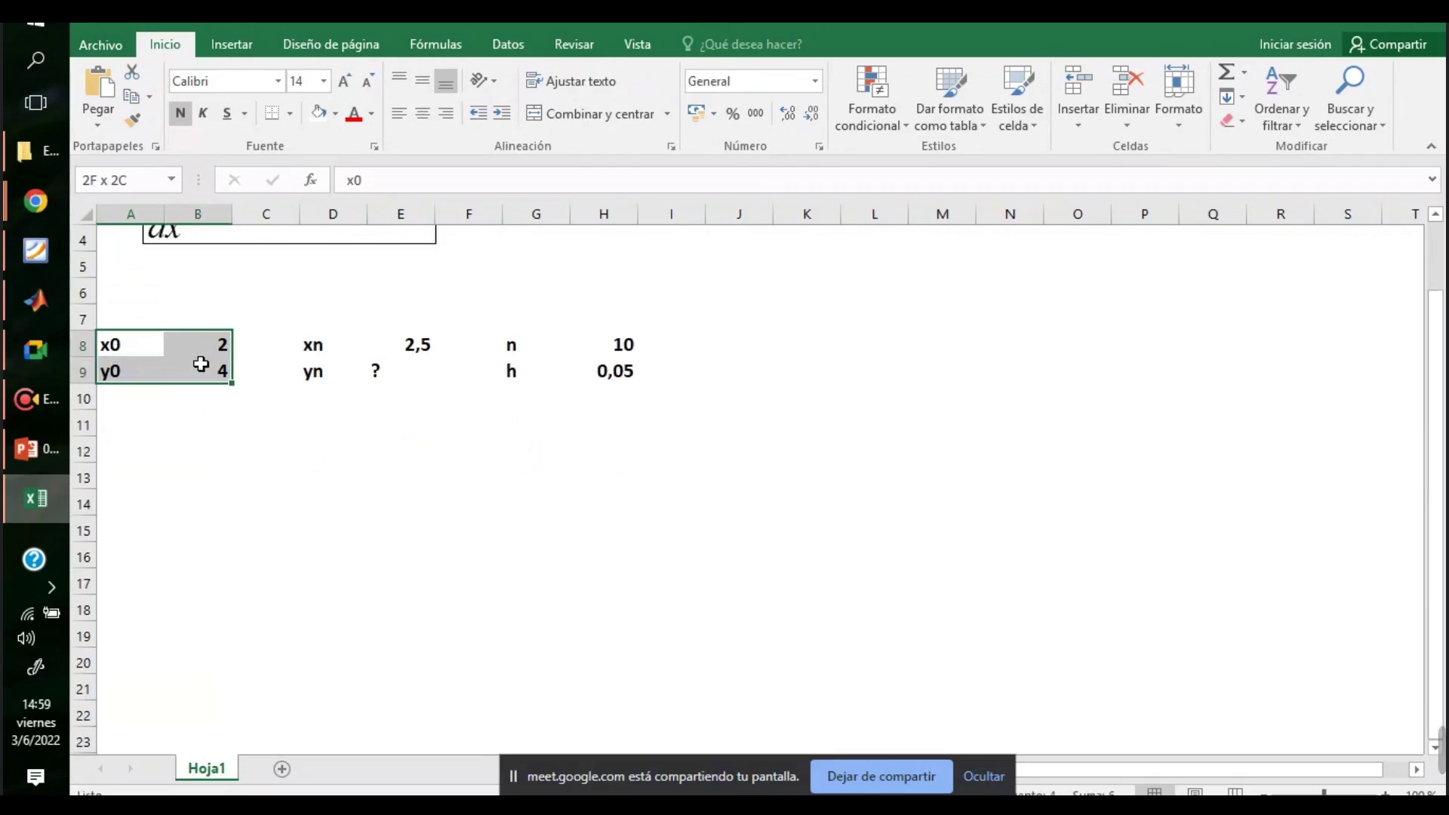
click(156, 254)
key(ctrl+a)
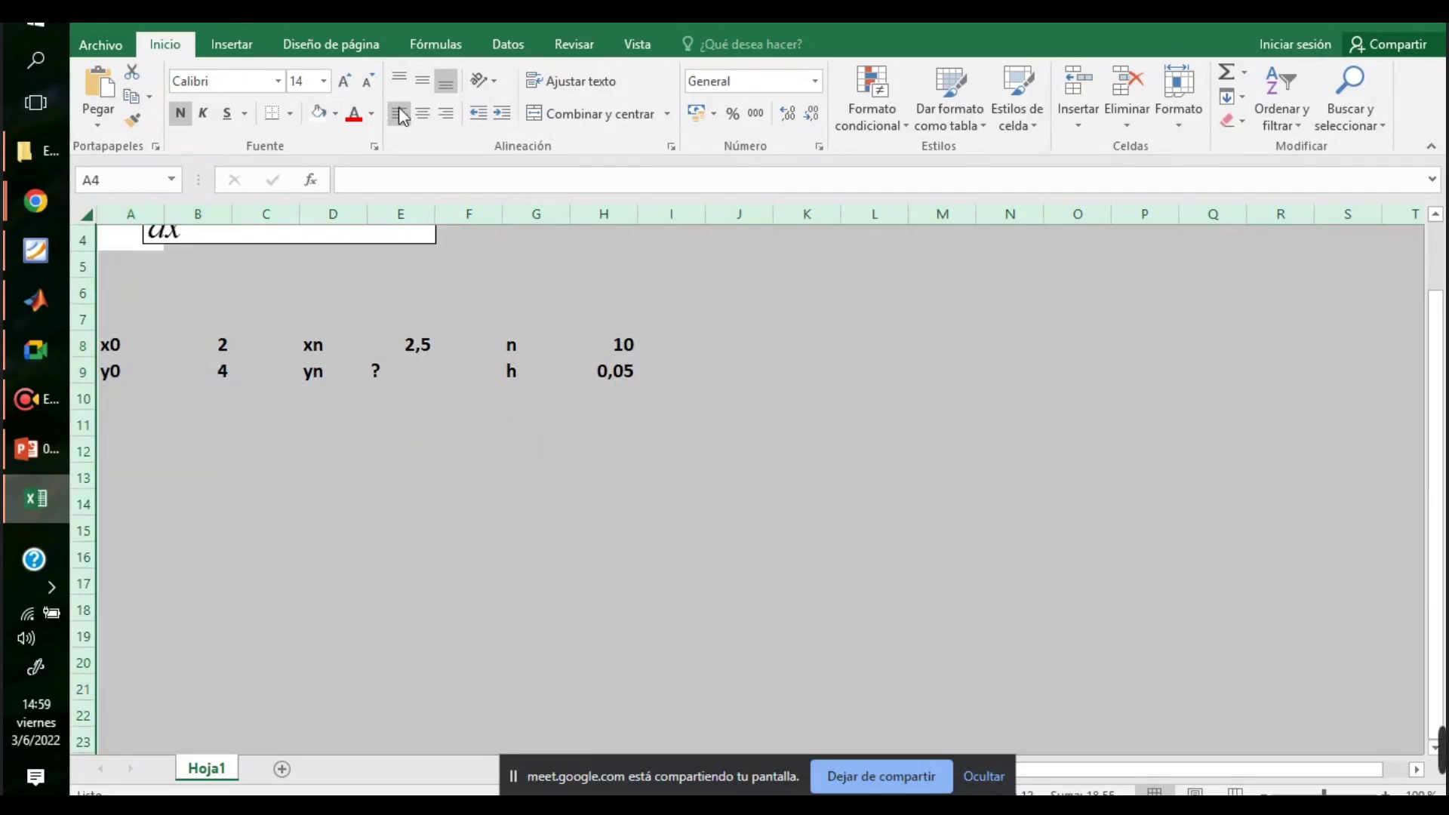
click(425, 117)
click(422, 81)
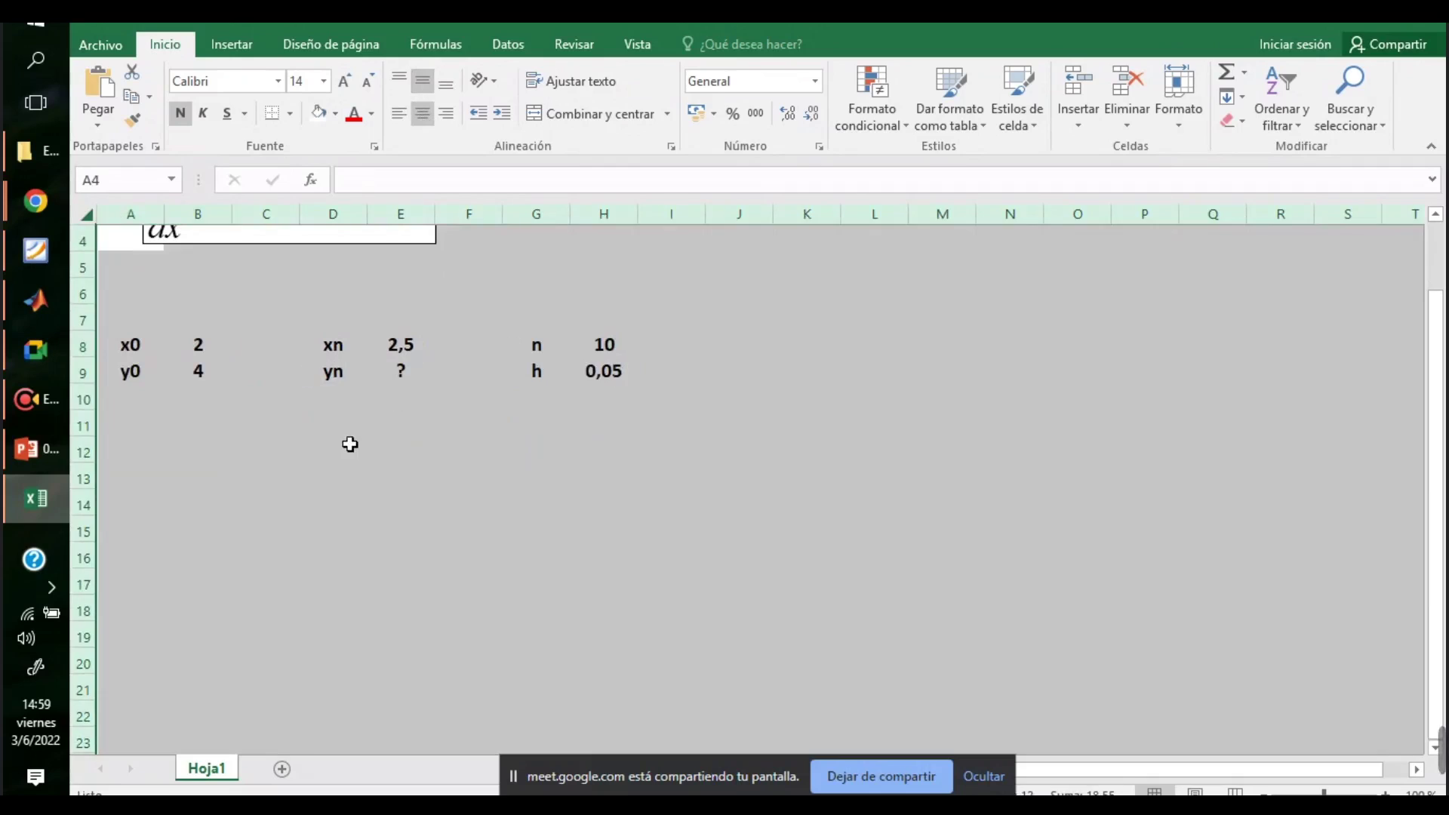
click(333, 449)
- Give the x0 and y0 block A8:B9 a yellow fill and all borders
drag(159, 338, 212, 372)
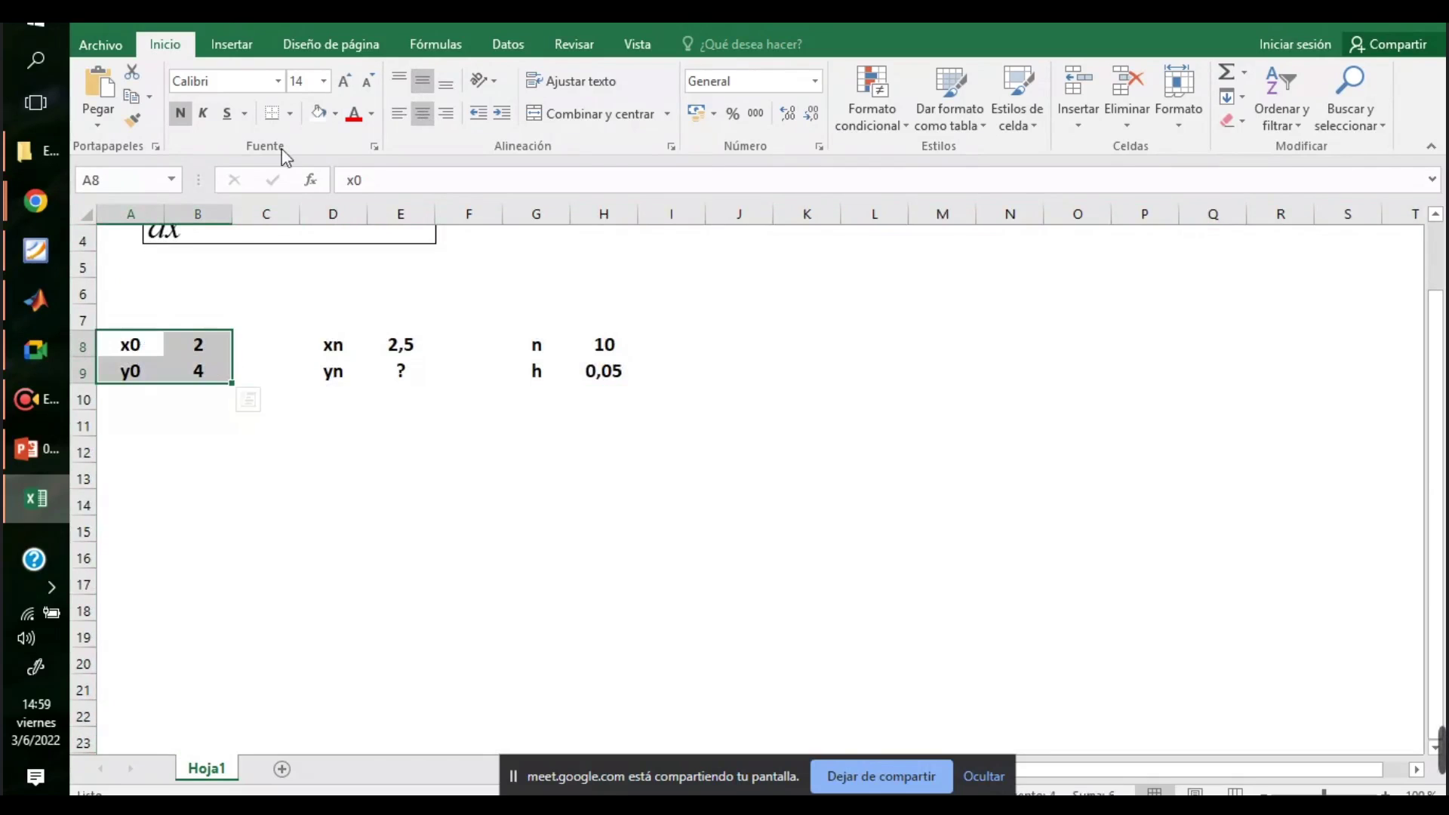
click(335, 115)
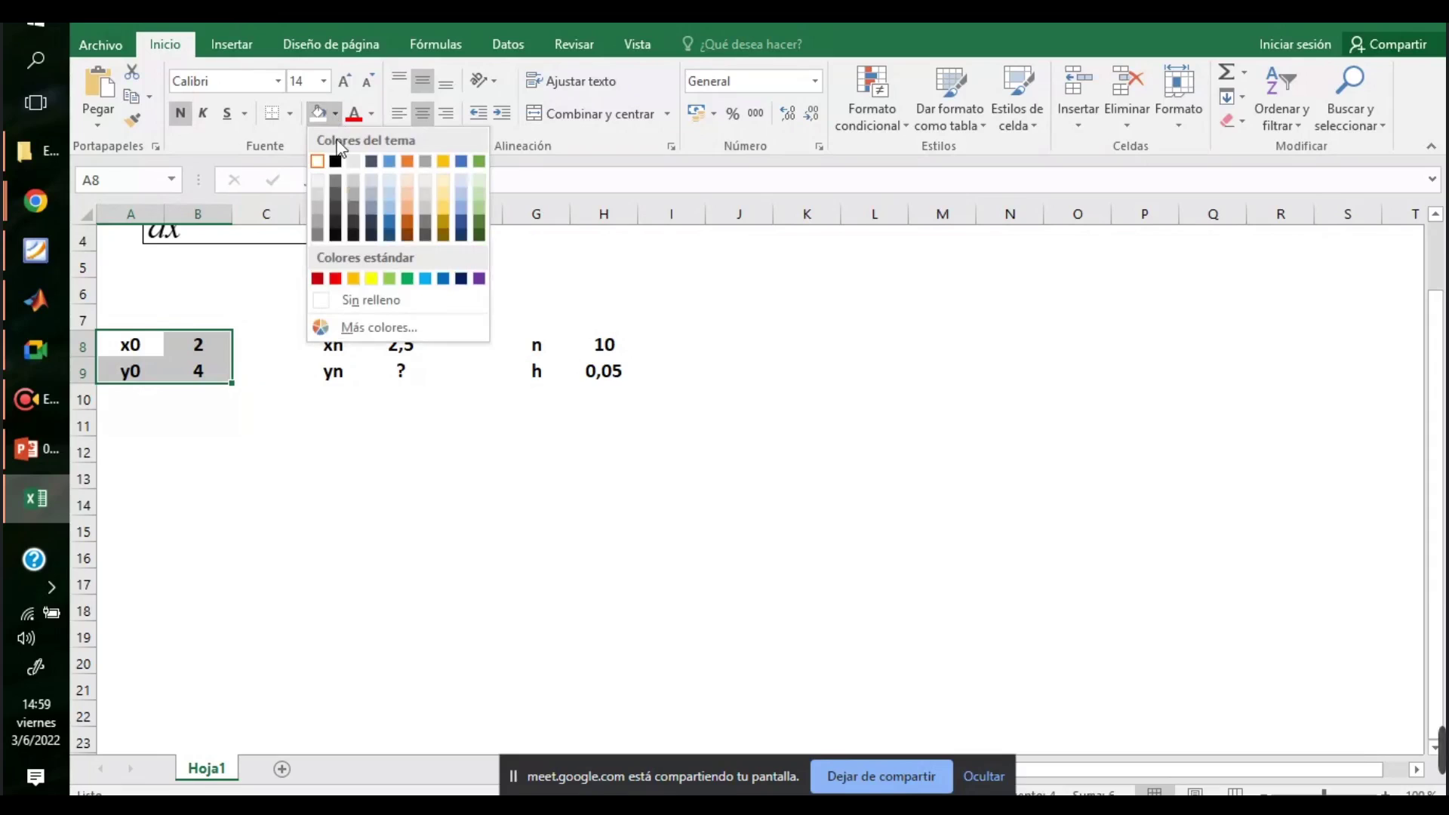
click(372, 278)
click(289, 115)
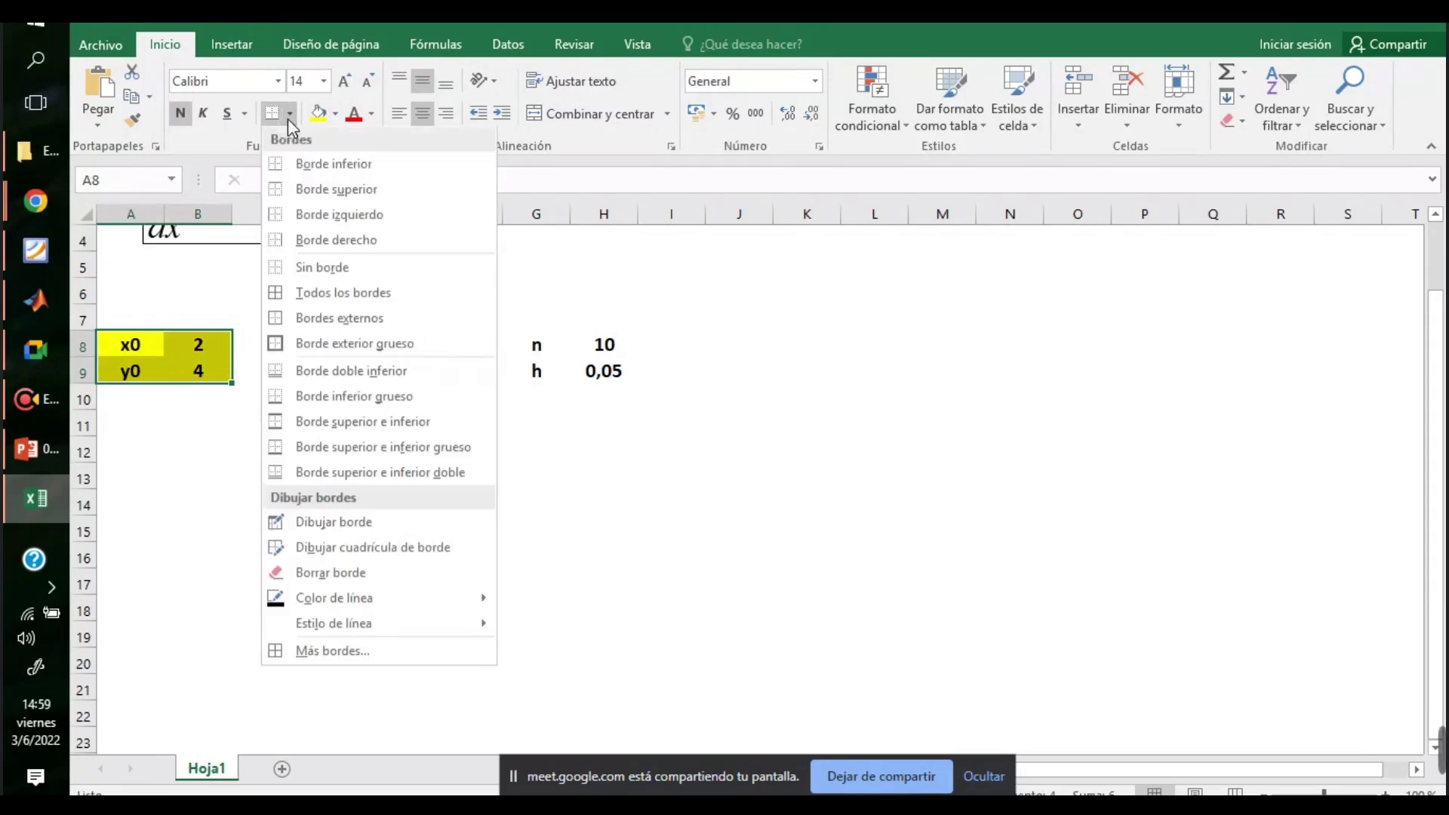
click(315, 293)
click(332, 451)
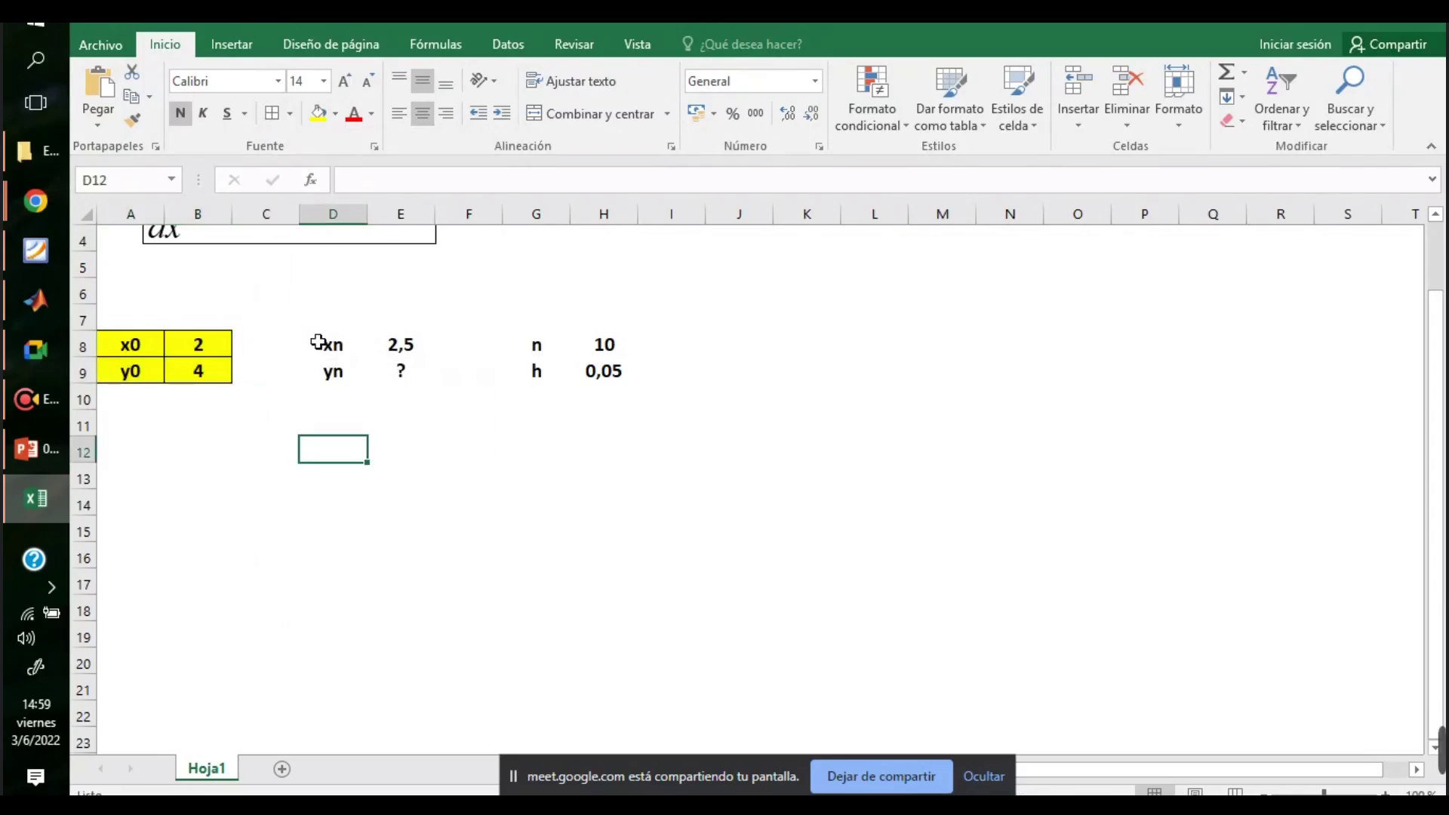
- Apply the same yellow fill and all borders to the xn and yn block D8:E9
drag(317, 341, 402, 375)
click(317, 113)
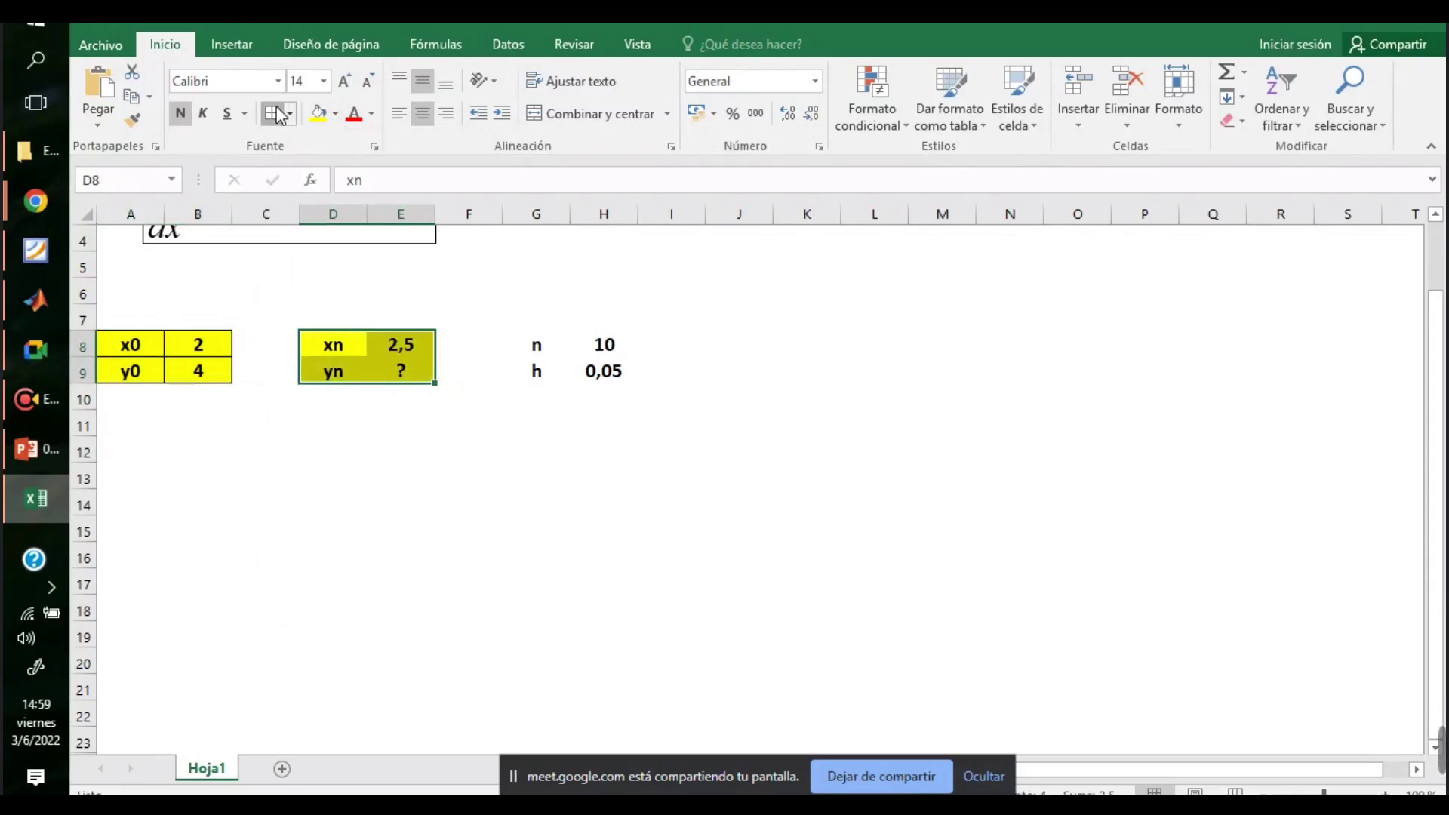
click(270, 113)
key(ctrl+q)
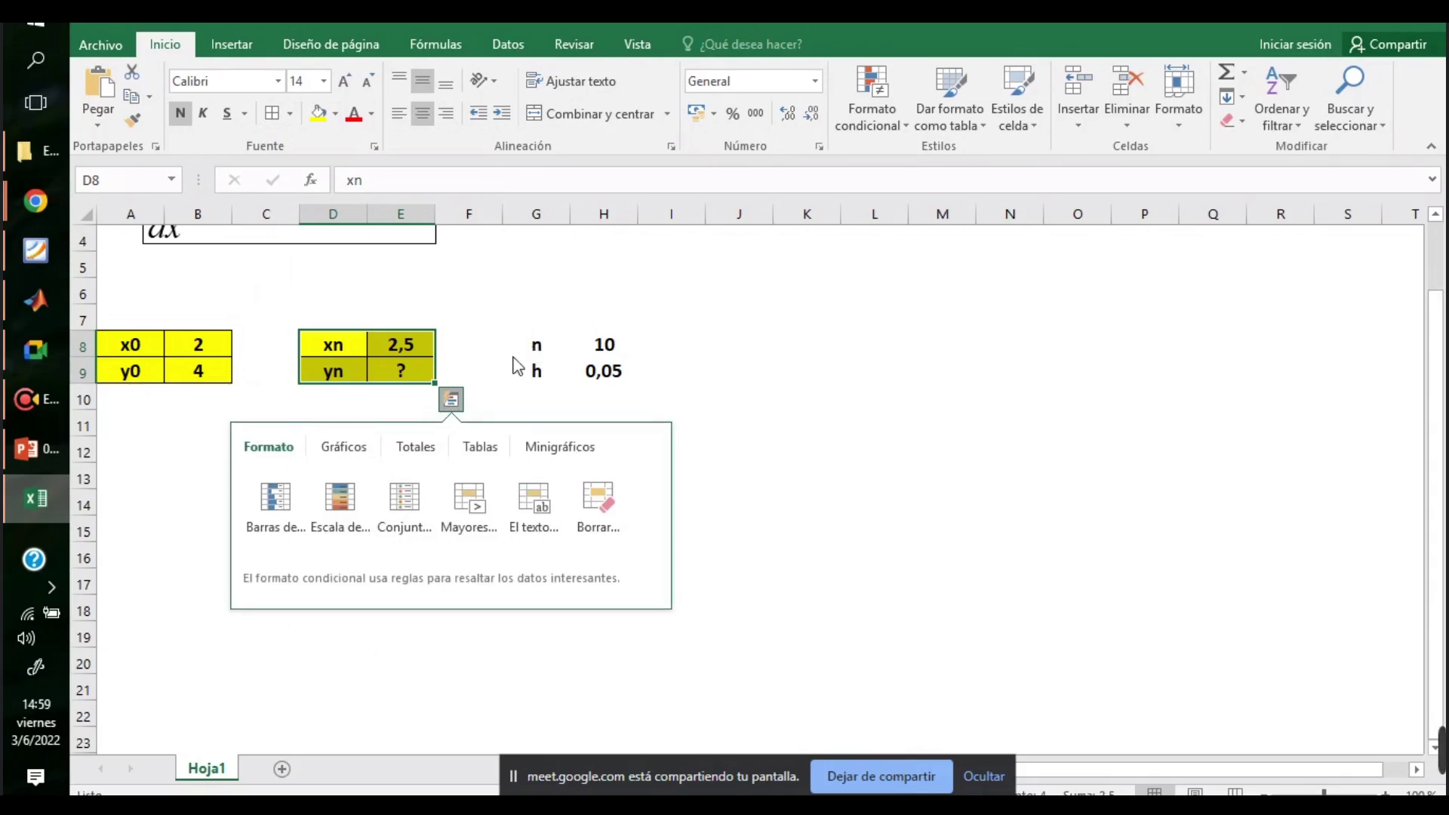
click(488, 363)
- Apply the same yellow fill and all borders to the n and h block G8:H9
drag(528, 346, 611, 375)
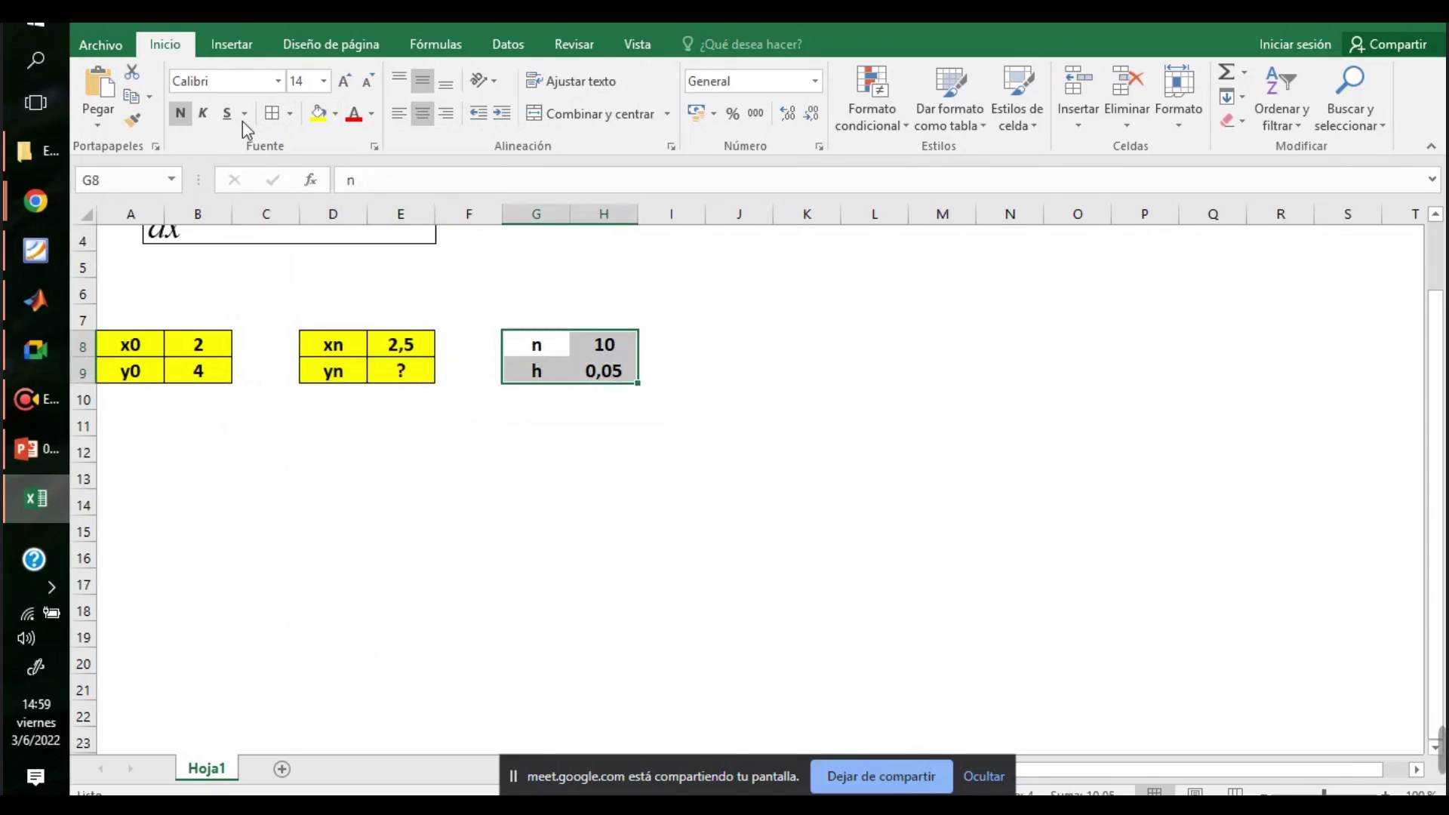
click(323, 117)
click(281, 117)
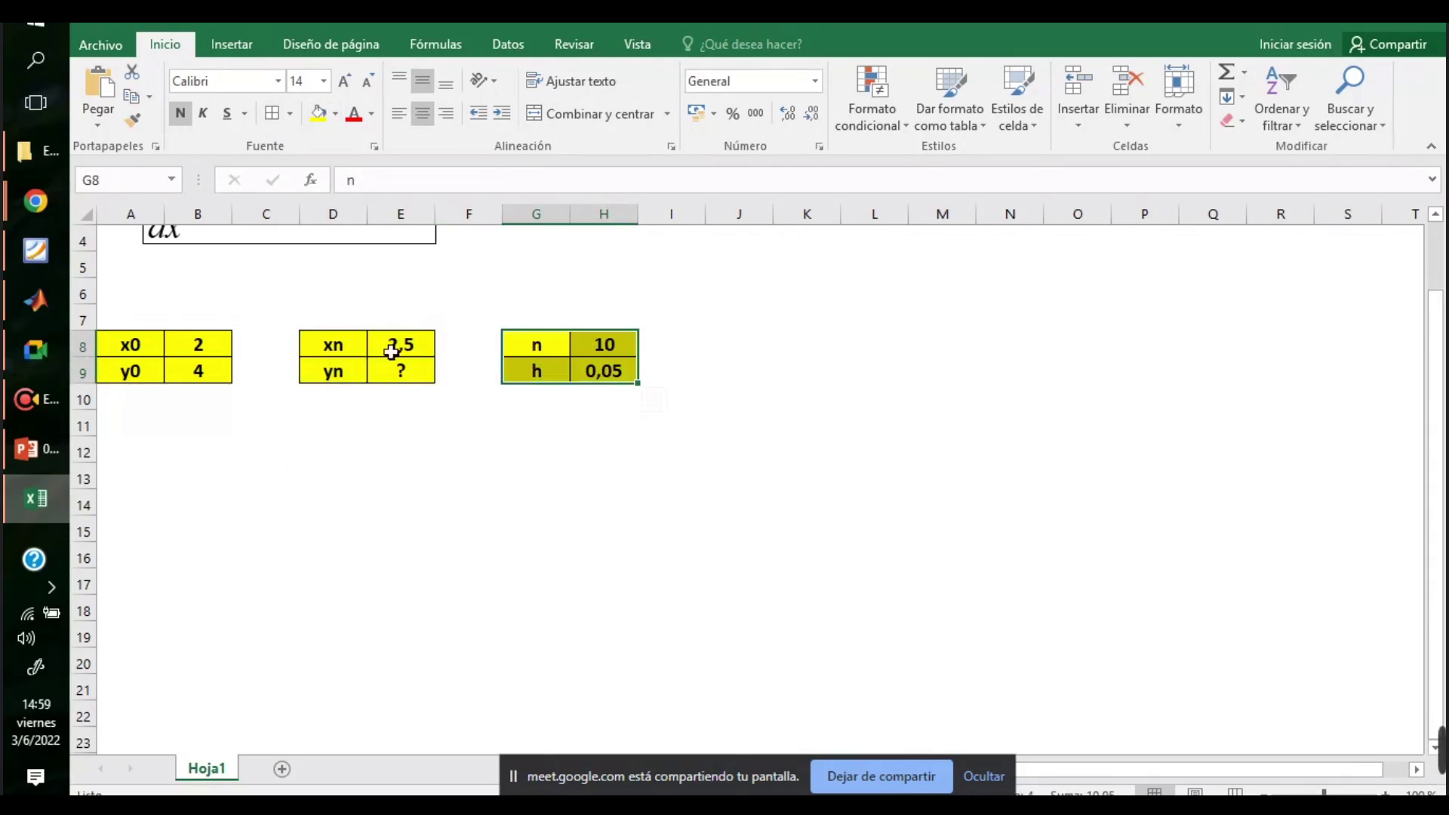
click(419, 446)
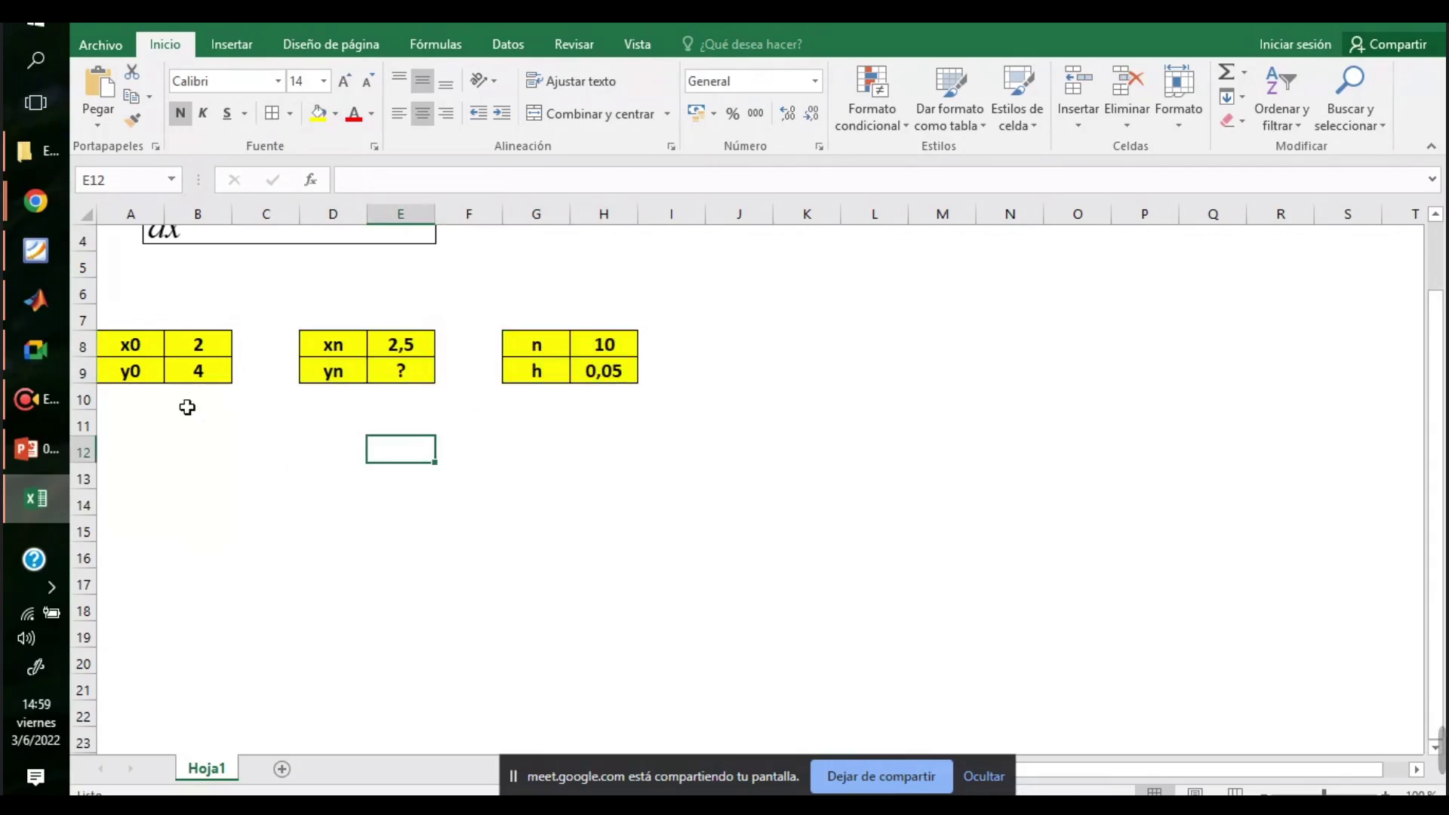
- Enter the column headers i, xi and yi in cells A12 to C12
click(160, 420)
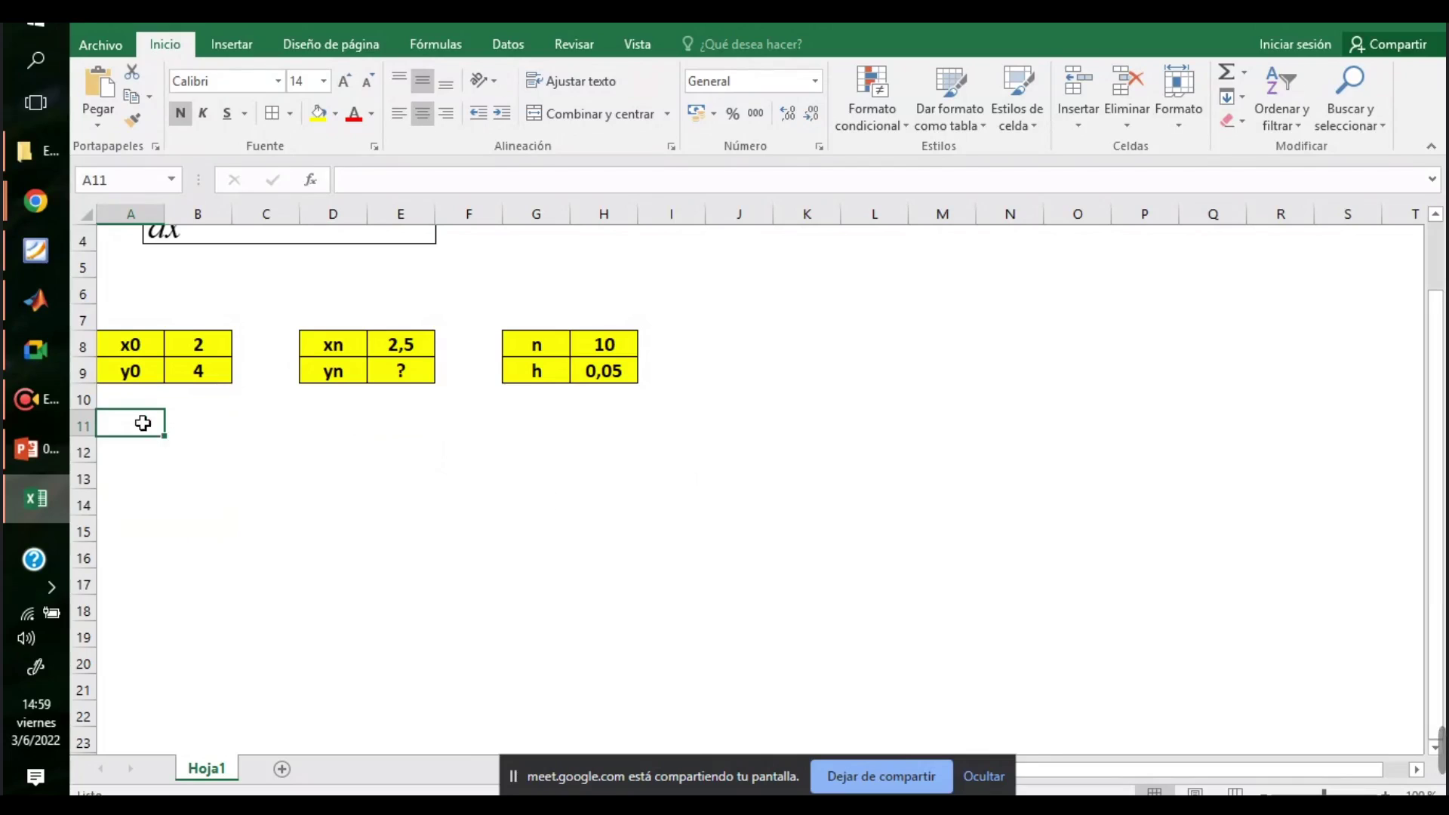
drag(154, 422, 592, 430)
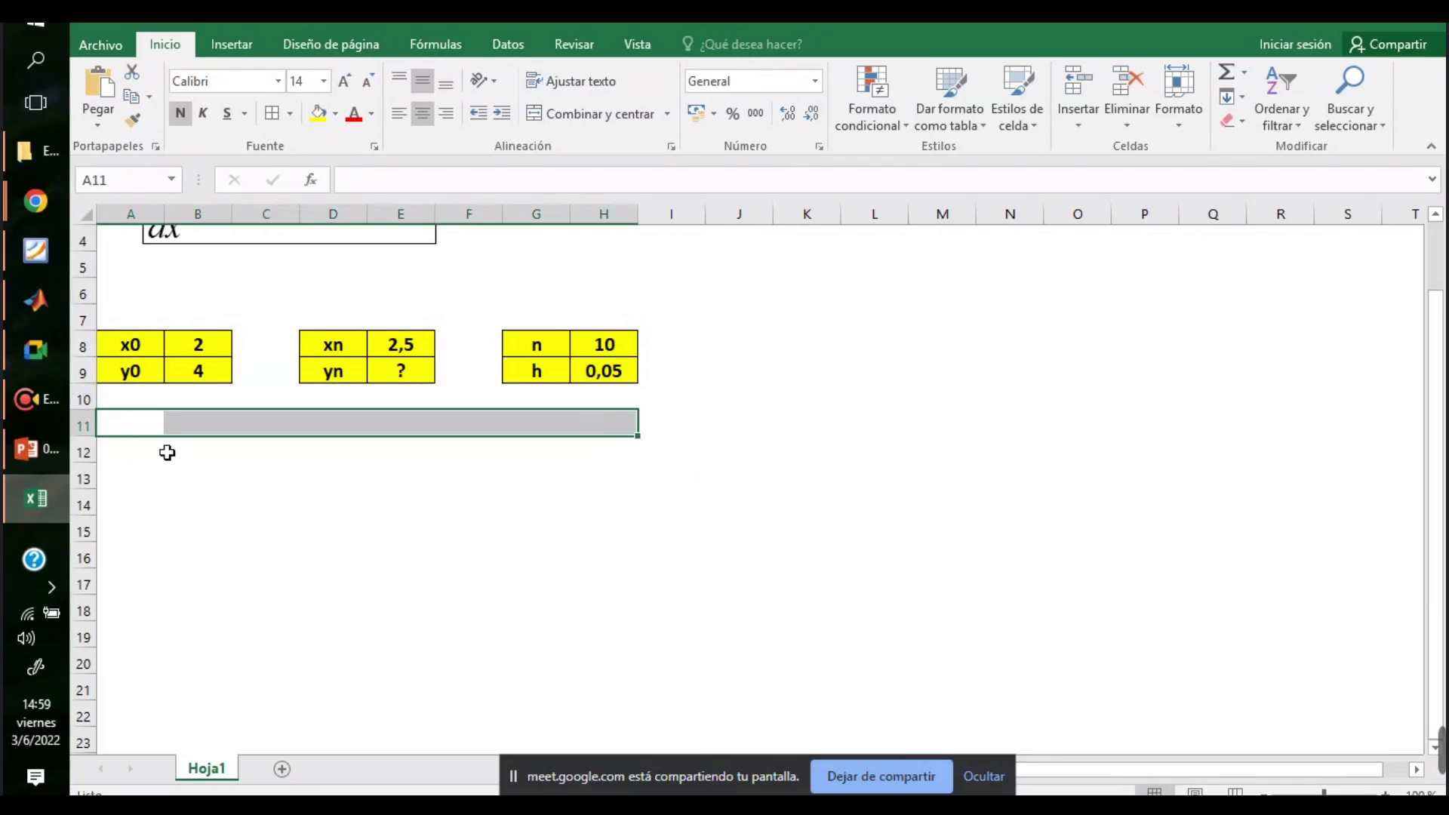
click(127, 448)
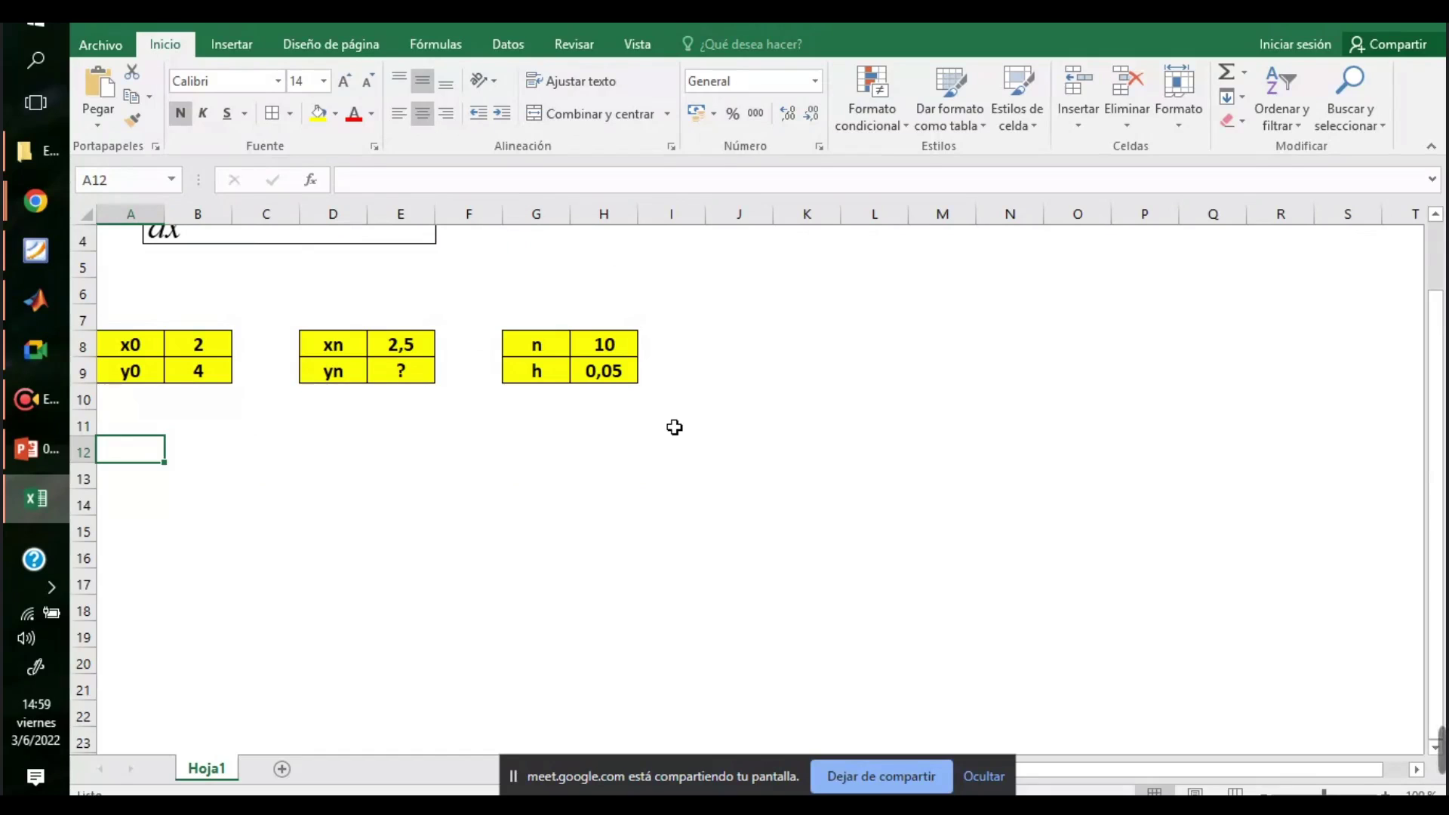
text(i)
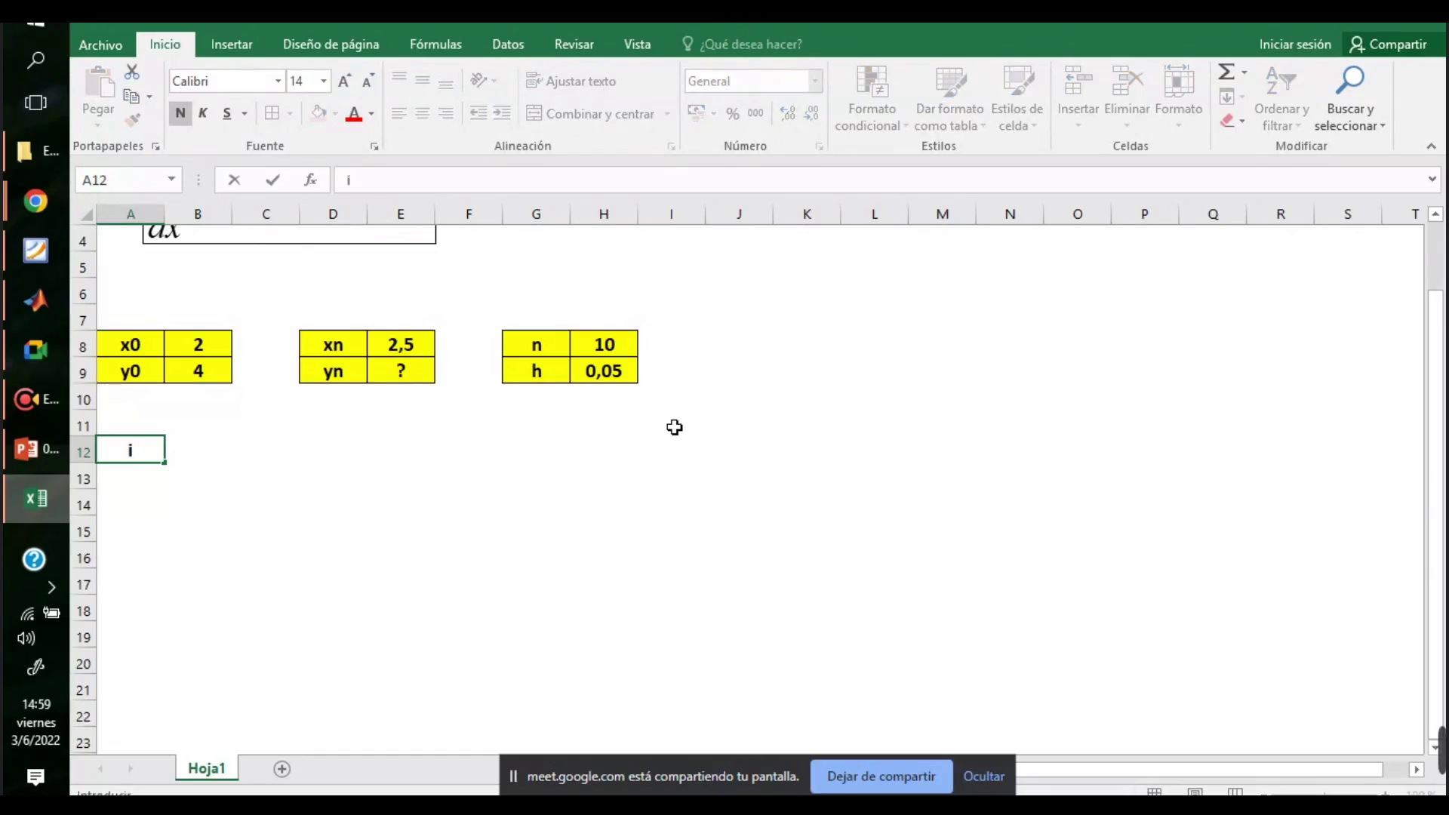
key(Tab)
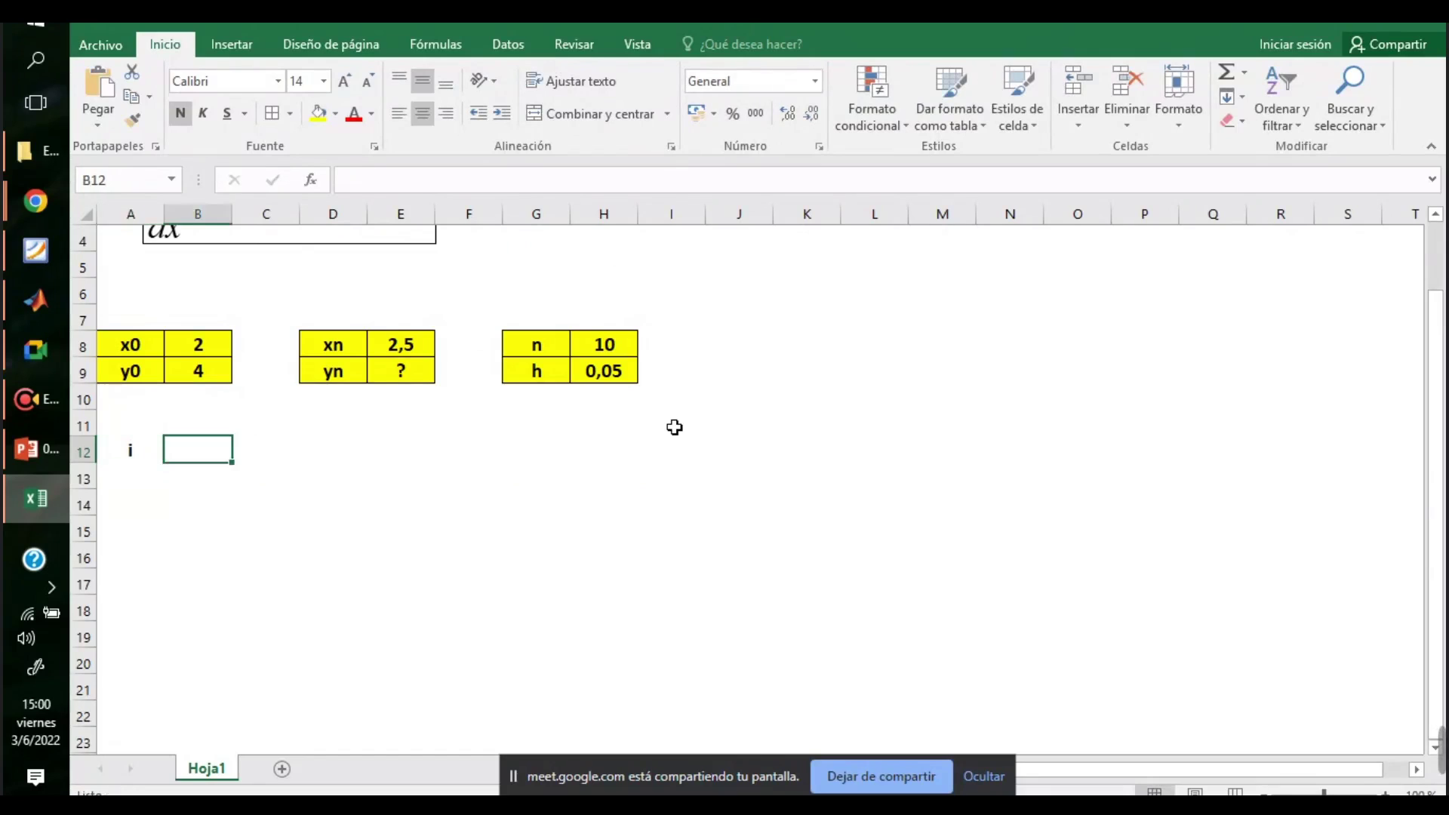
text(xi)
key(Tab)
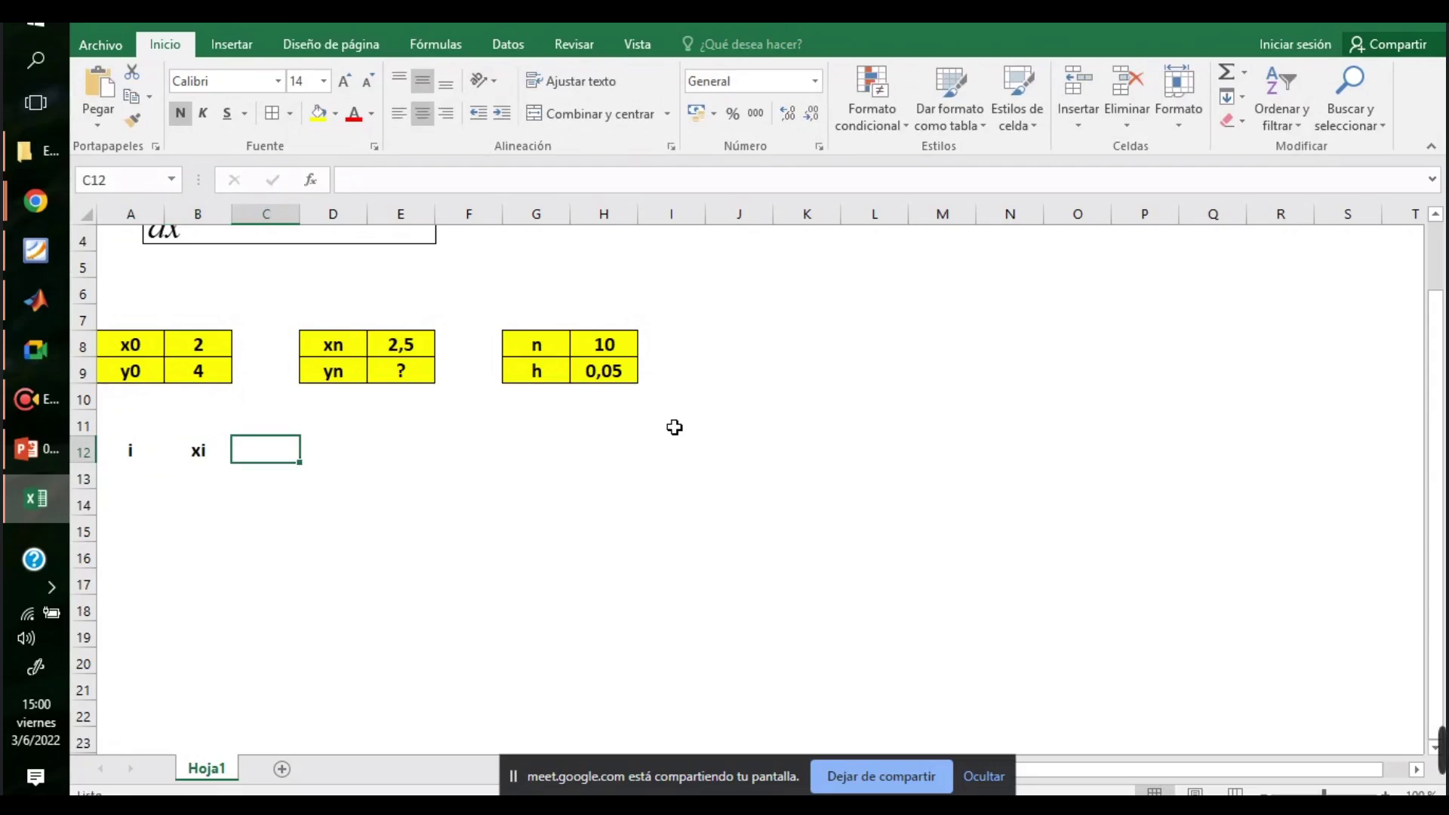
text(yi)
key(Tab)
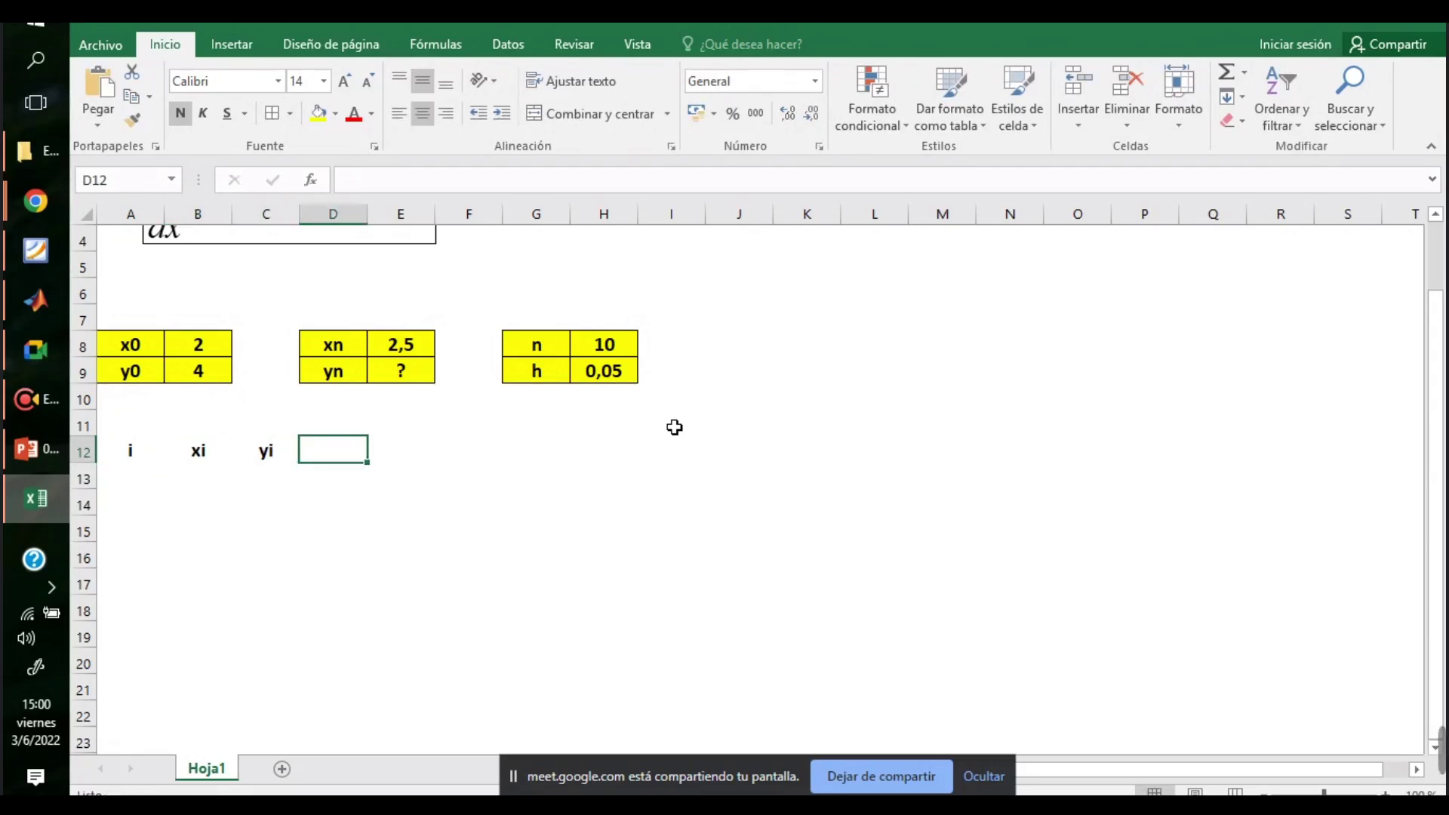
- Enter the column header f(xi,yi) in cell D12
key(Left)
key(Left)
key(Right)
key(Right)
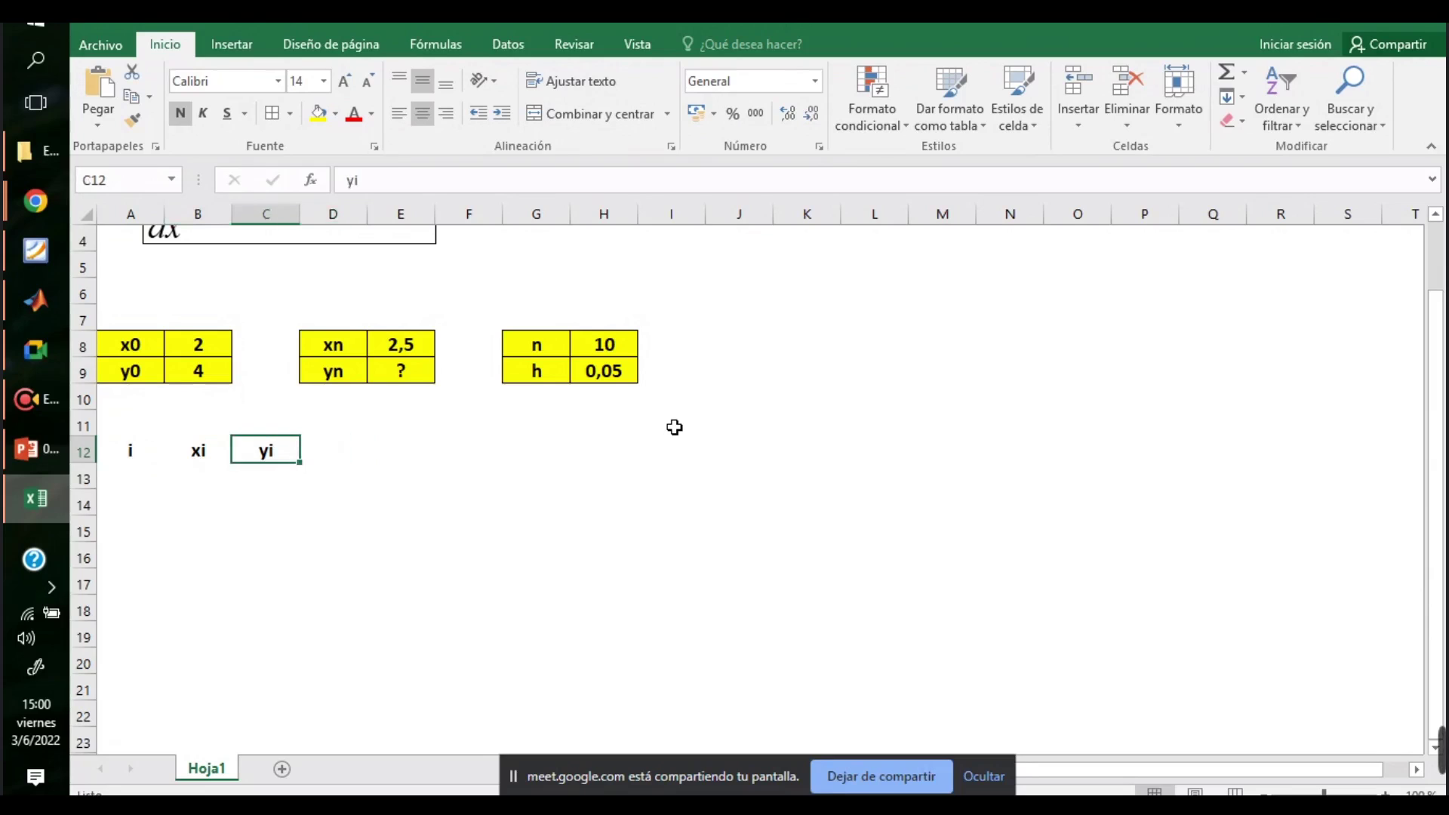
text(f)
text(xi)
key(BackSpace)
key(BackSpace)
text((xi,yi)
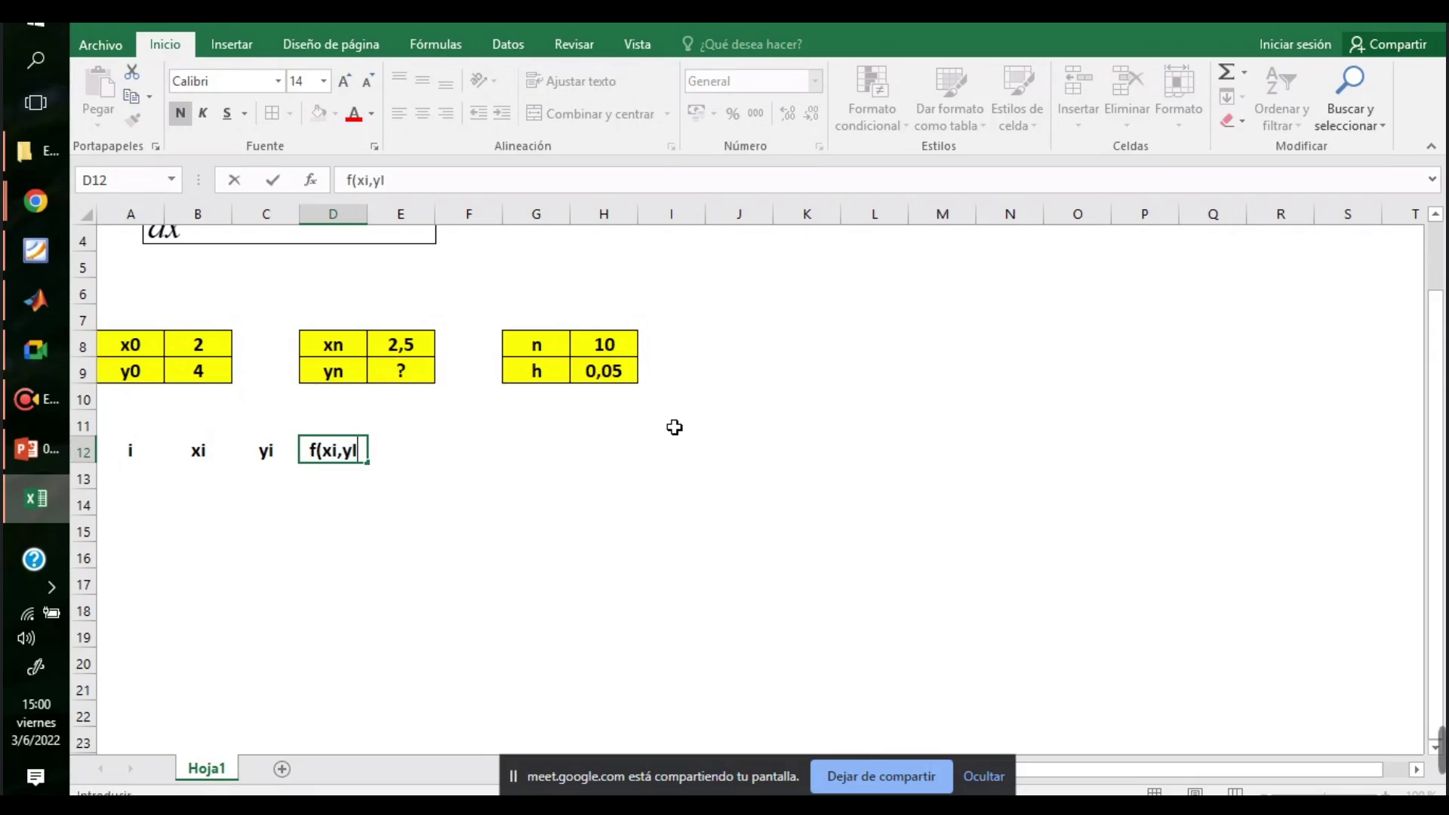
text())
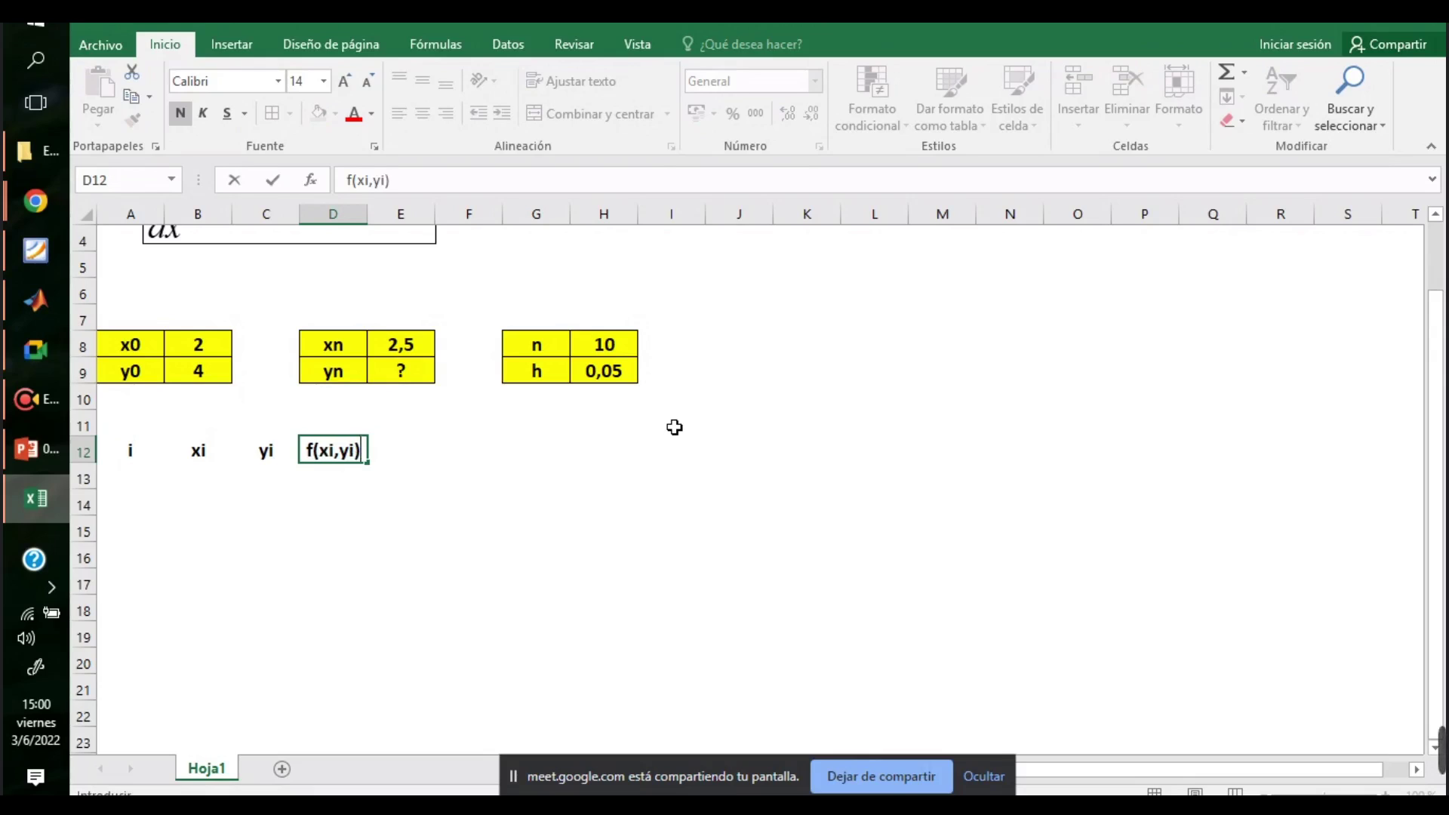
key(Tab)
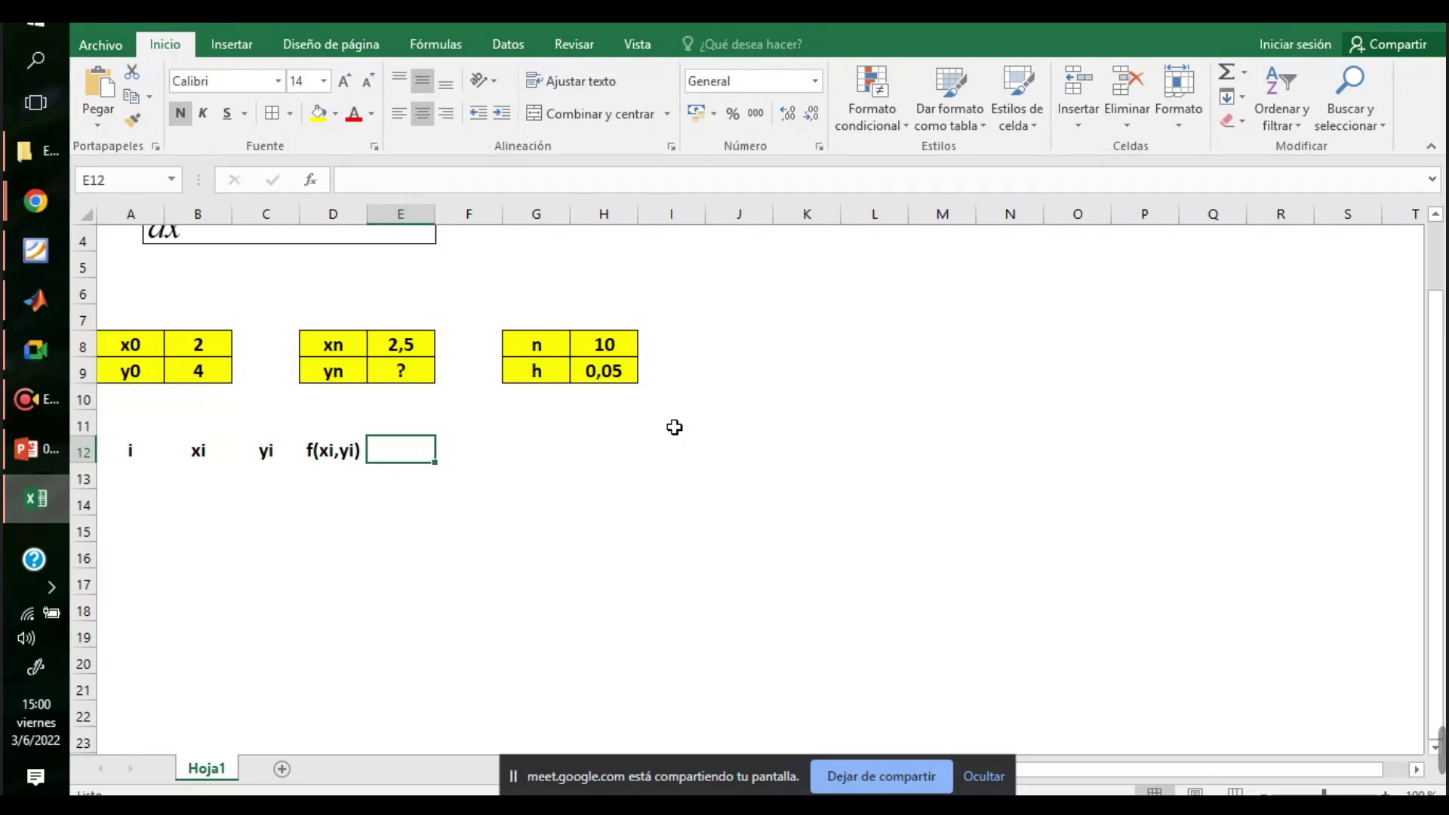
- Switch to PowerPoint and copy the yi+1 iteration formula and the k1 and k2 formulas from the "Runge Kutta de grado 2" slide
click(56, 451)
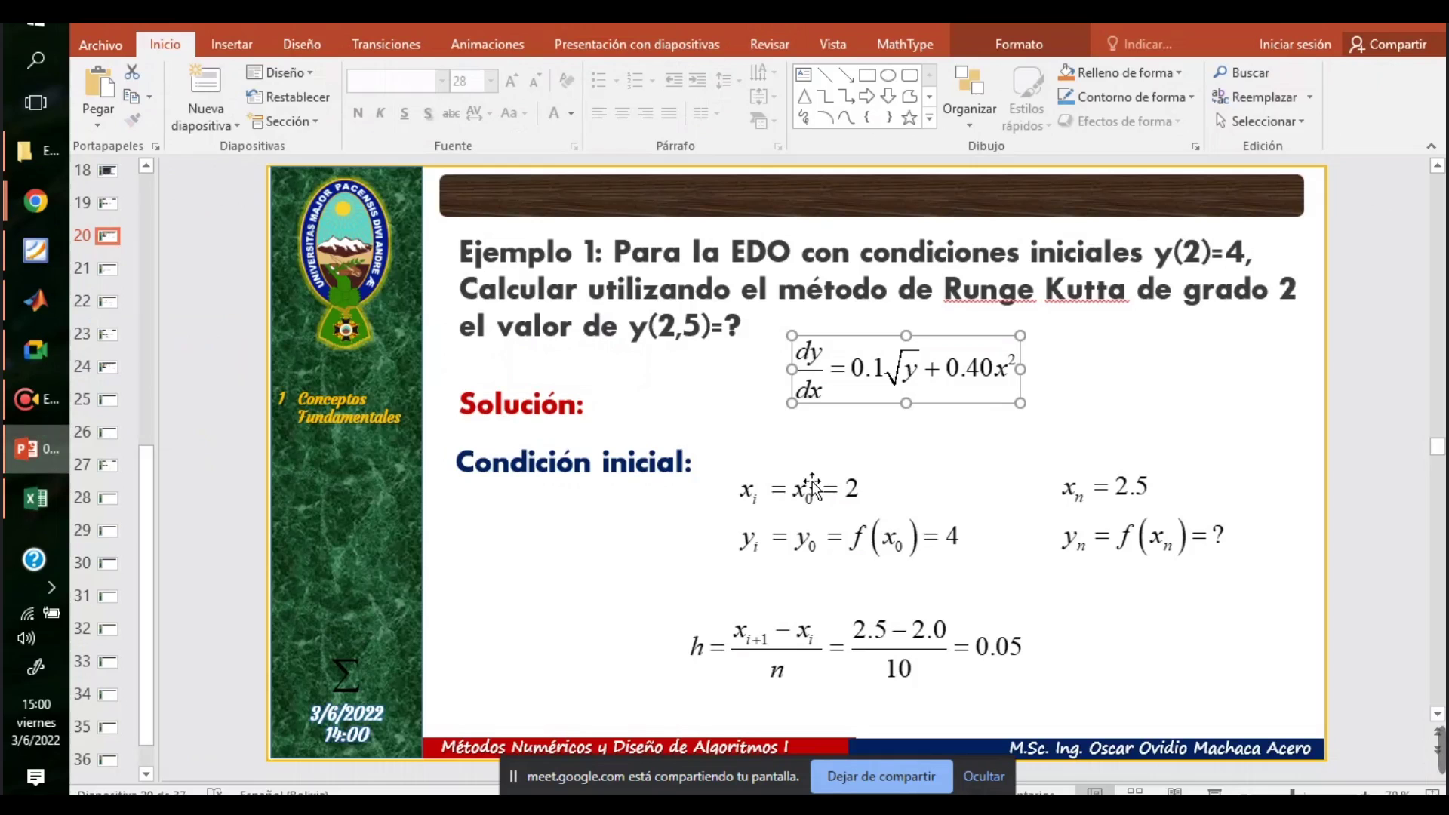
scroll(813, 487, up, 1)
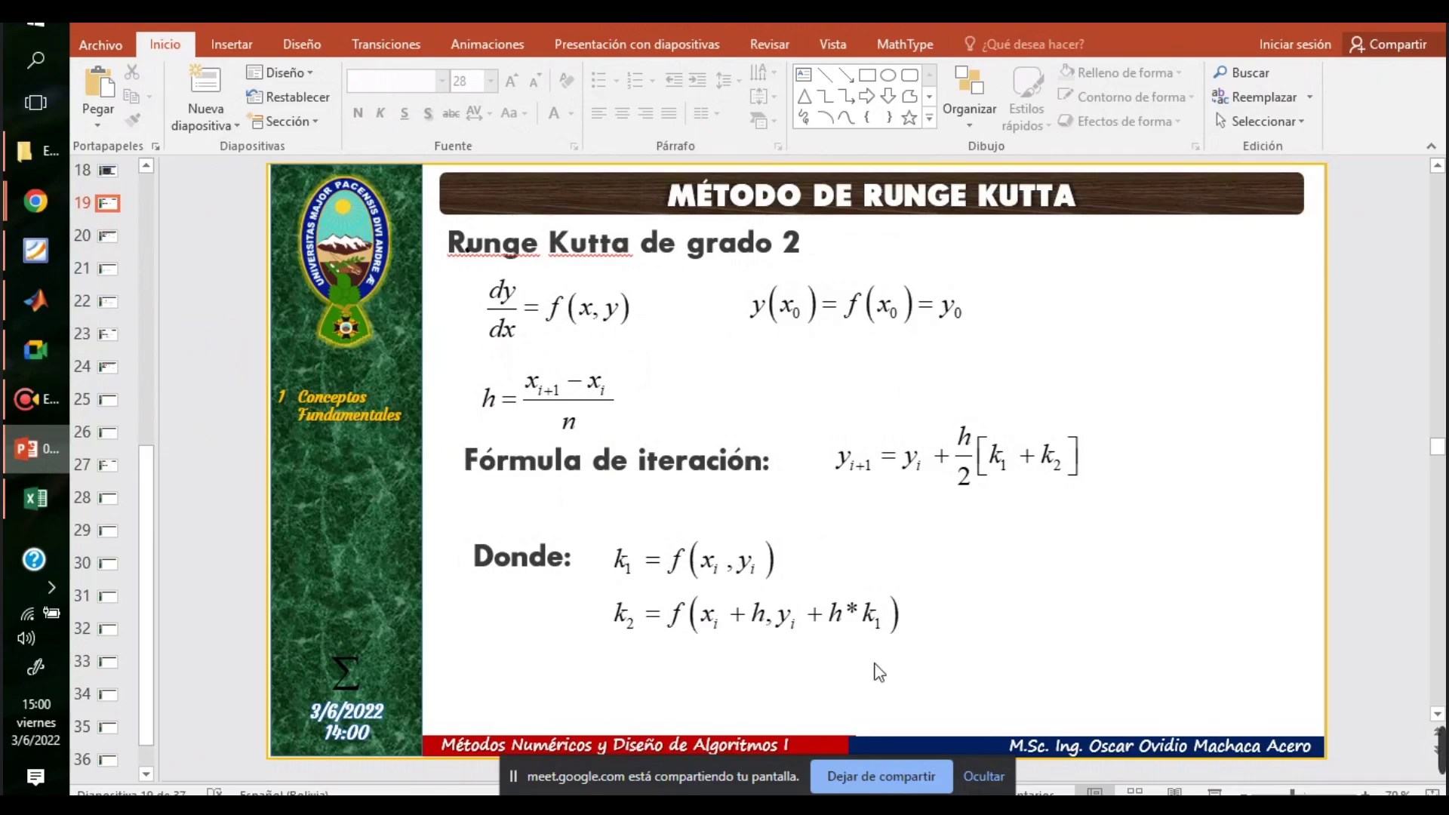
click(760, 620)
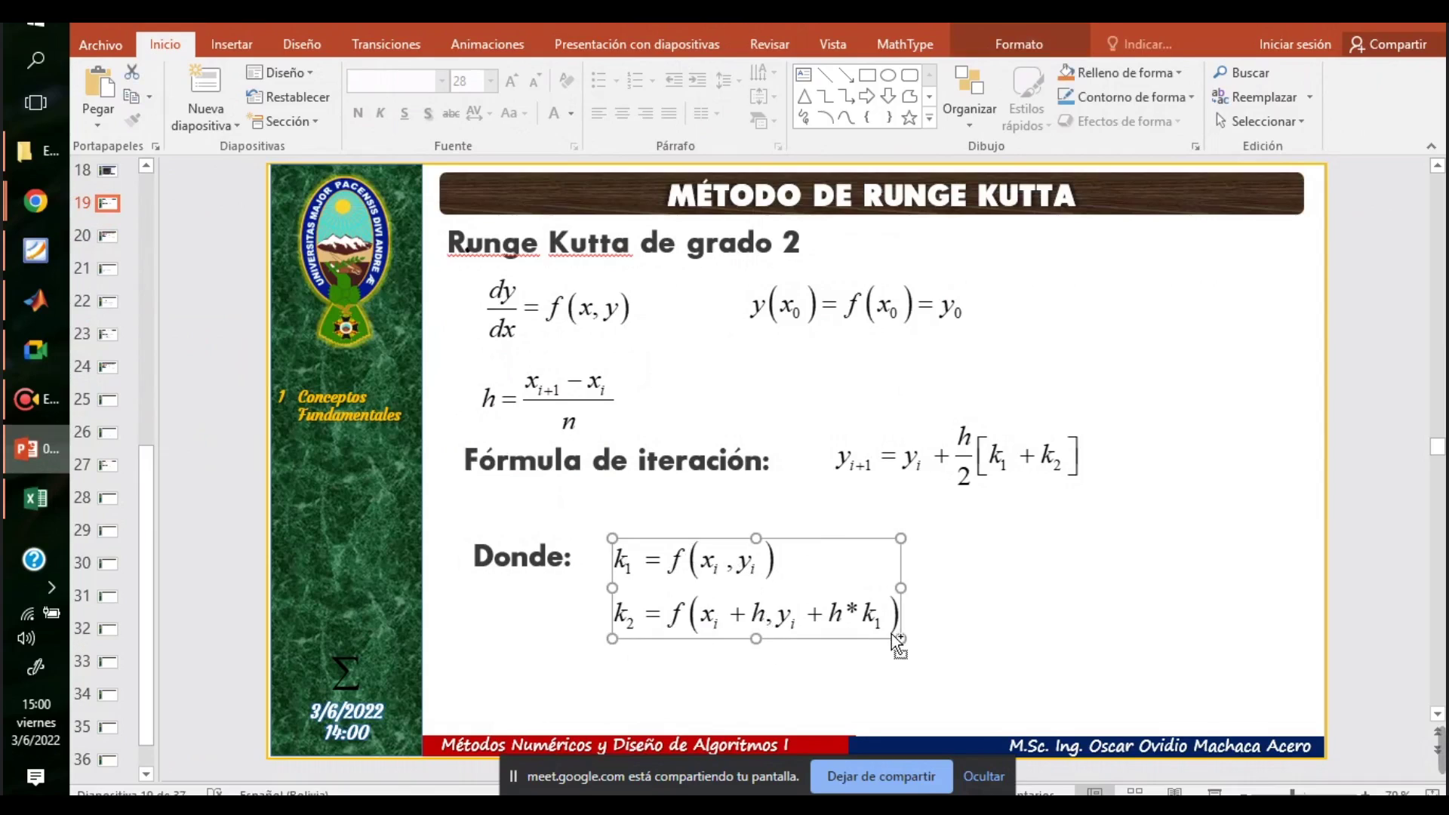
shift+click(992, 468)
key(ctrl+c)
- Return to Excel, paste the copied formulas and place them in the empty area beside the data blocks and table headers
key(alt+Tab)
key(ctrl+v)
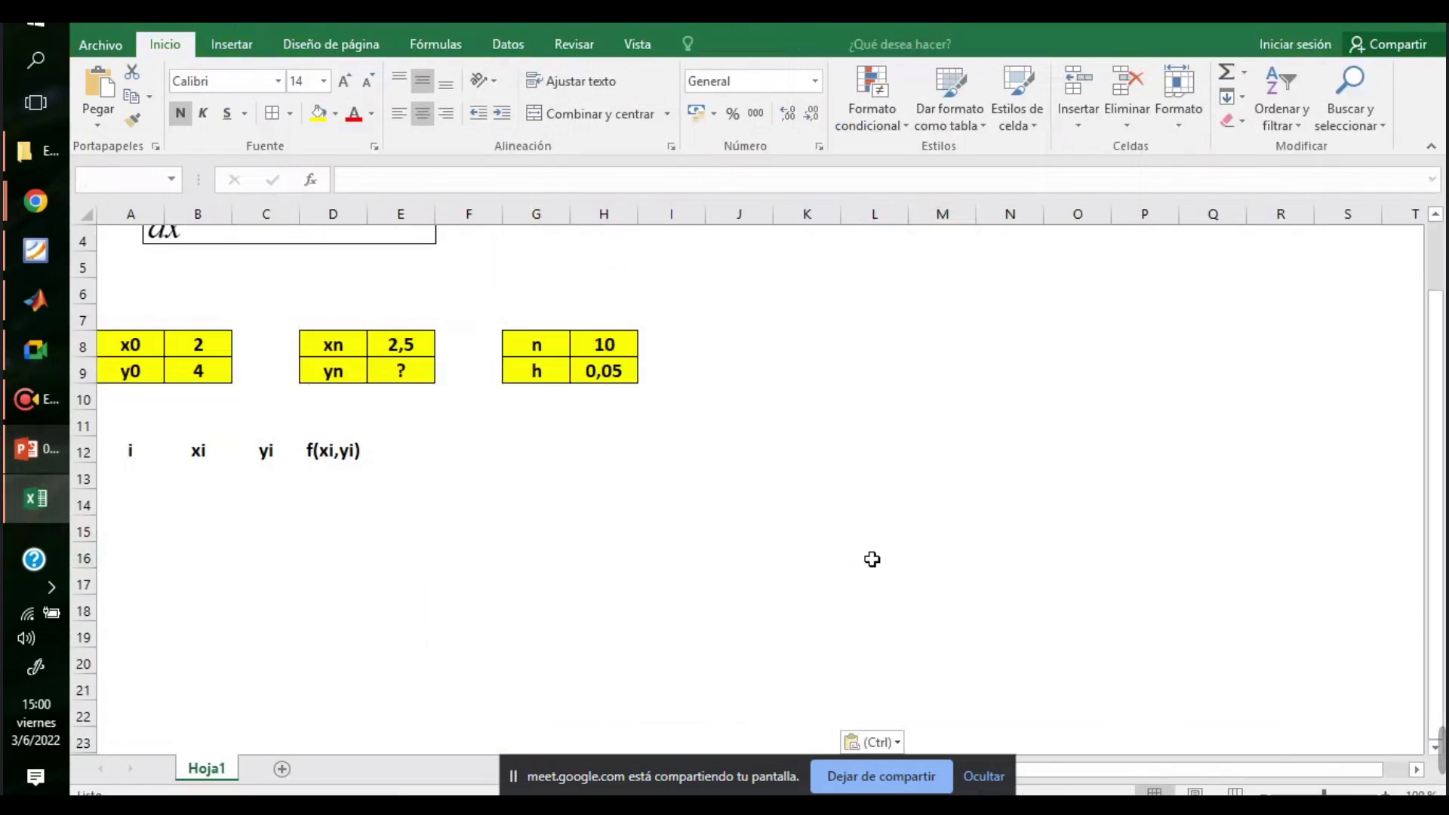
drag(1198, 593, 1003, 334)
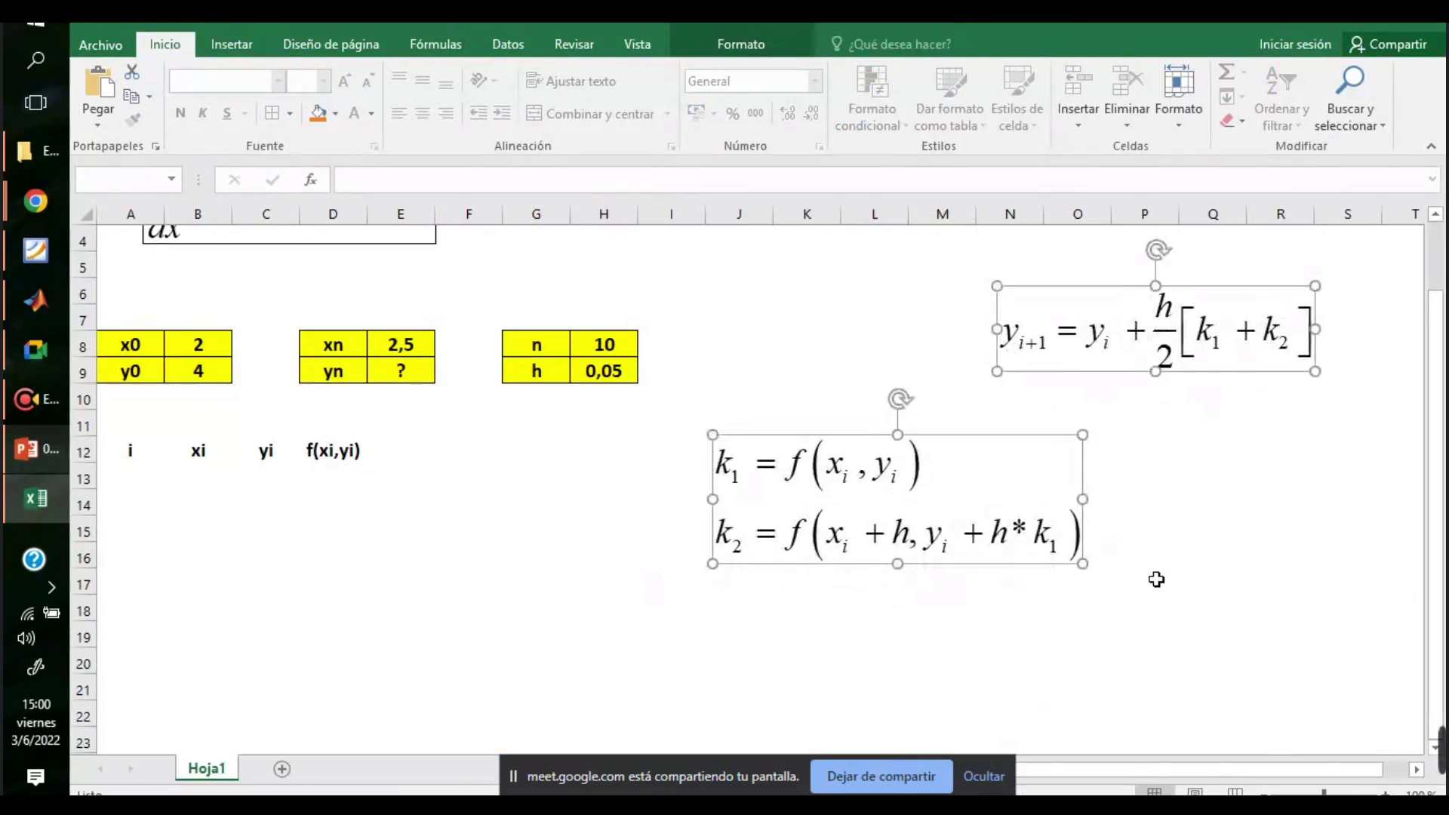
click(1156, 579)
- Enter the label k1 in cell D11, above the f(xi,yi) header
click(478, 491)
click(202, 444)
drag(201, 444, 332, 450)
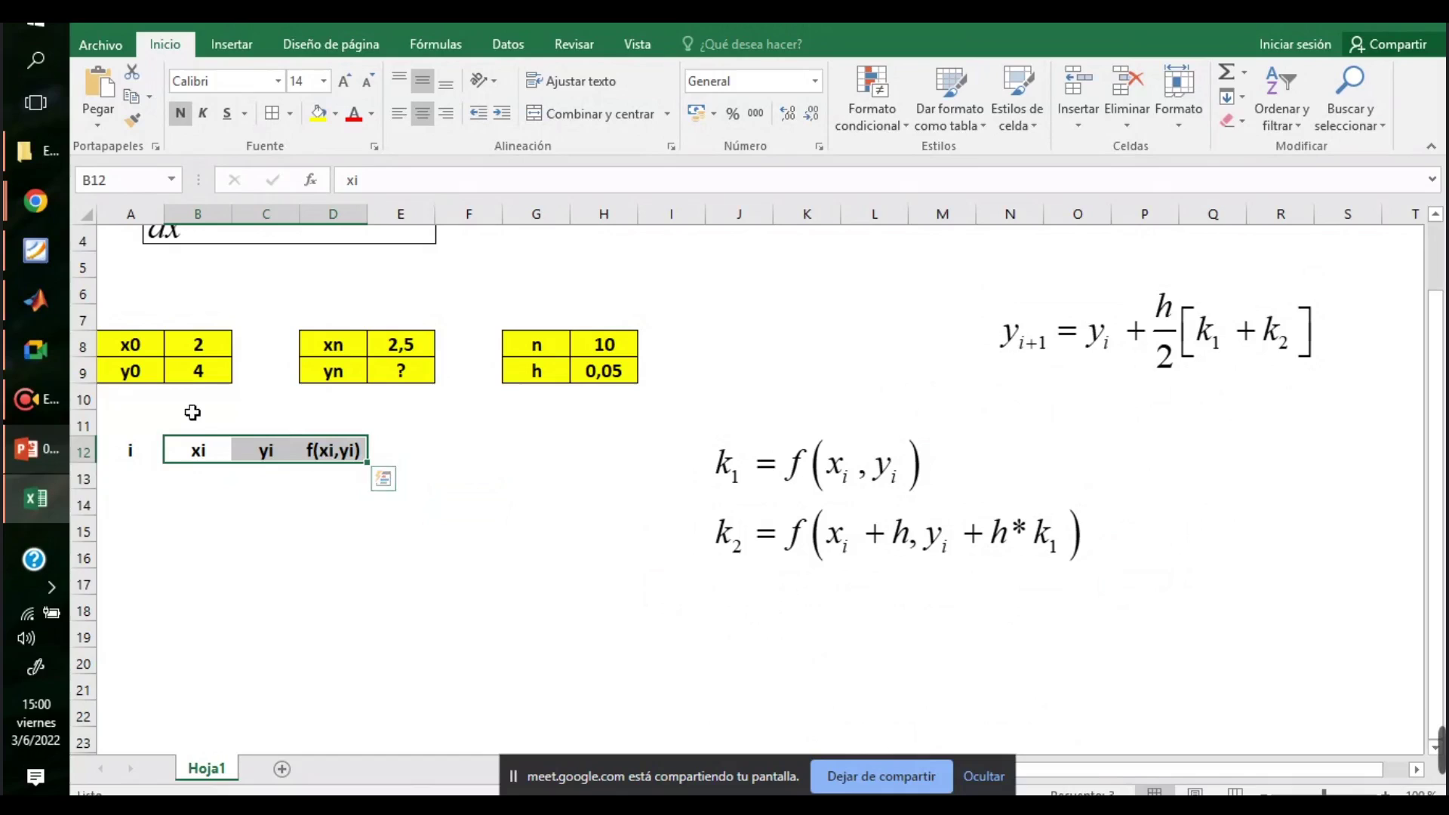
drag(181, 412, 322, 419)
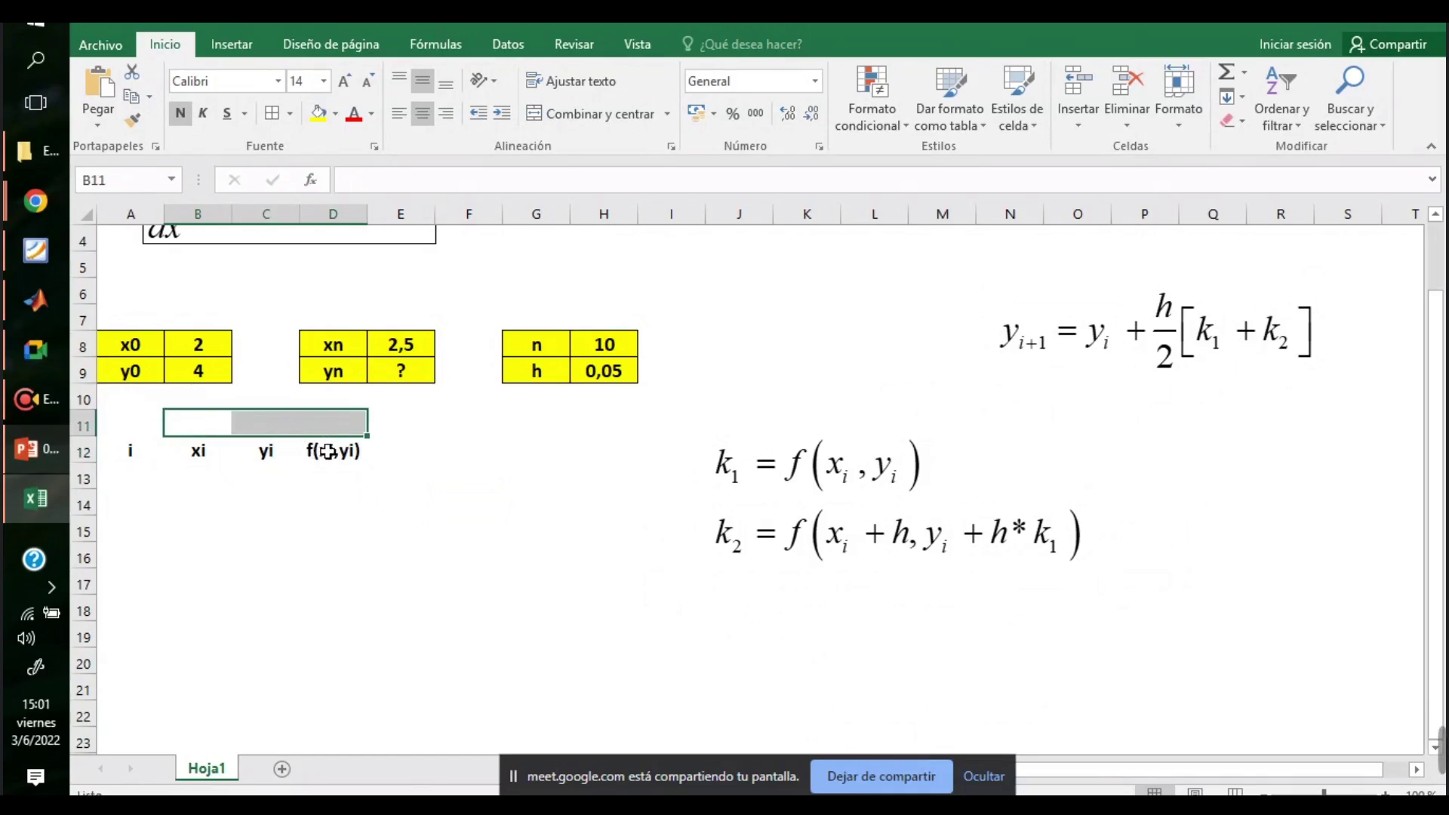
click(324, 424)
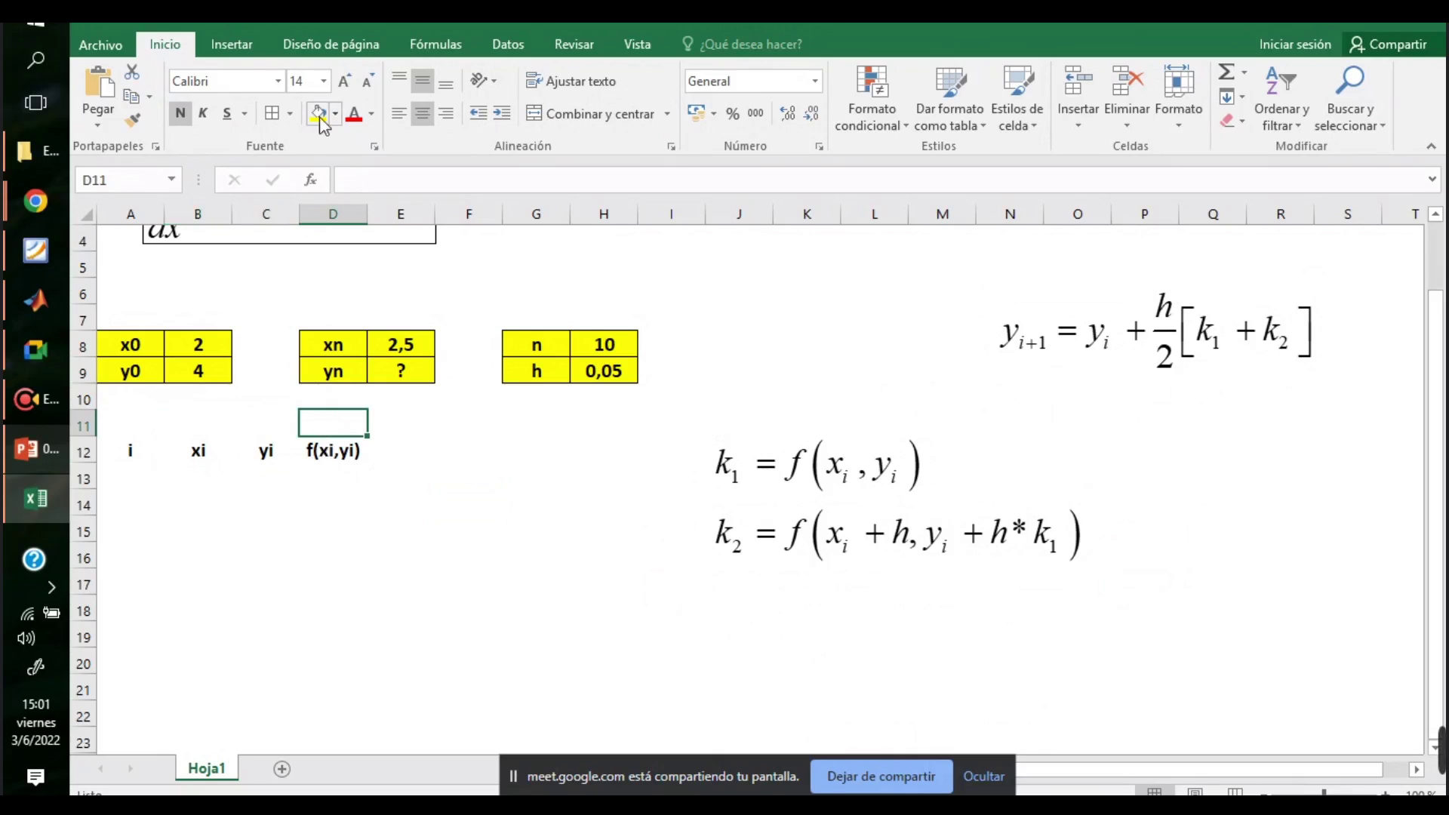
text(k)
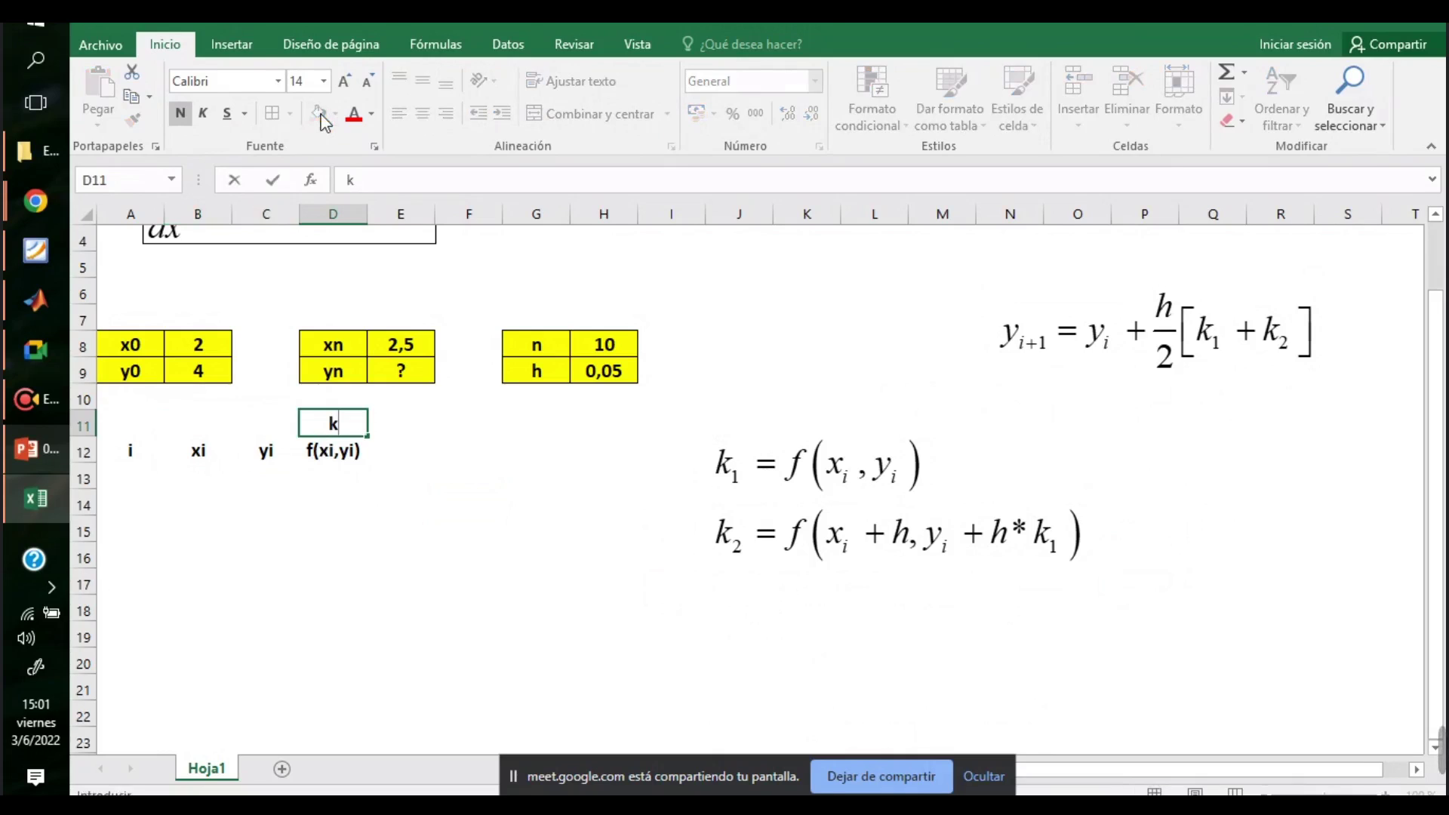
text(1)
key(Tab)
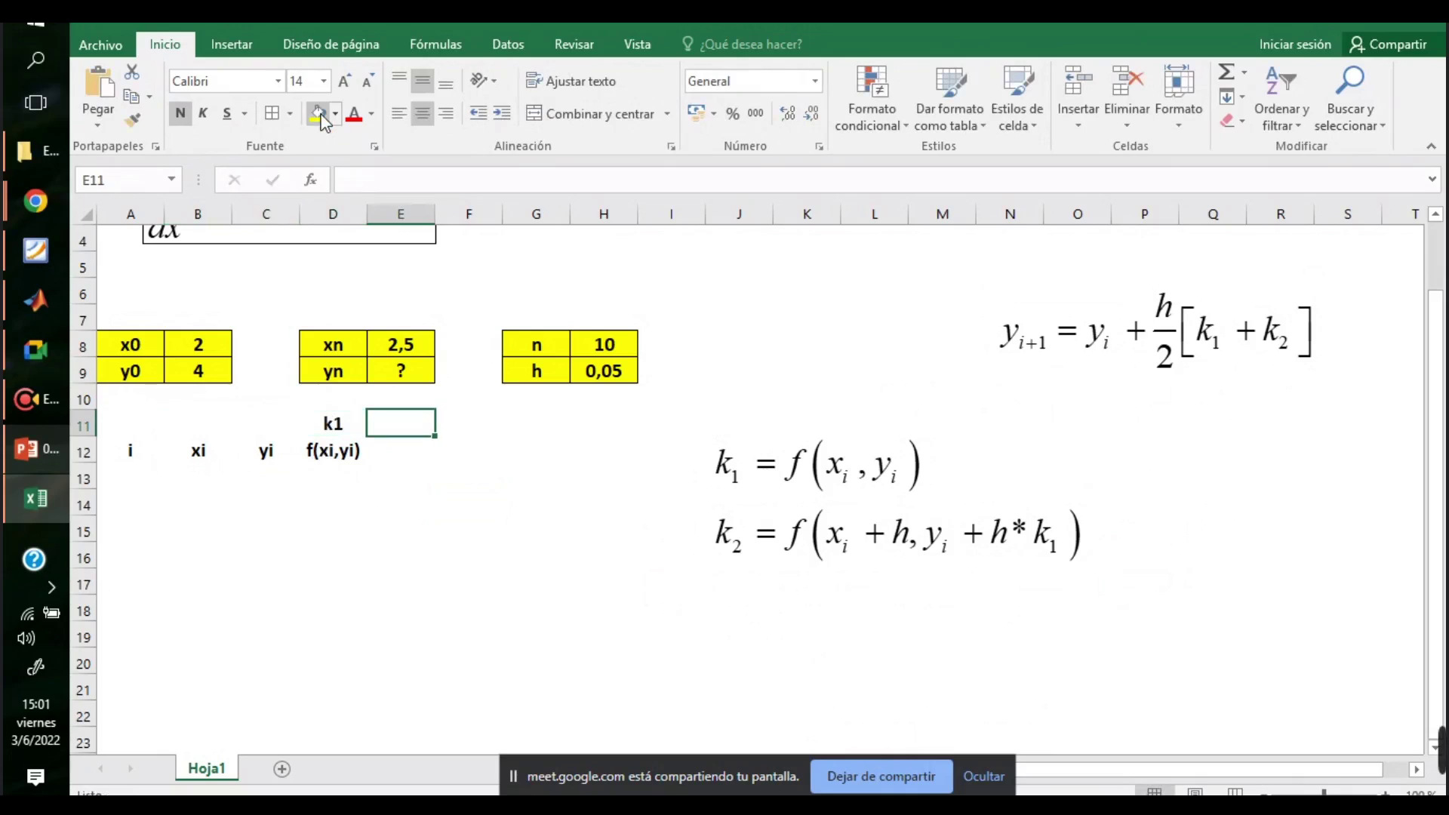
- Enter the column headers xi+h and yi+hk1 in cells E12 and F12
key(Down)
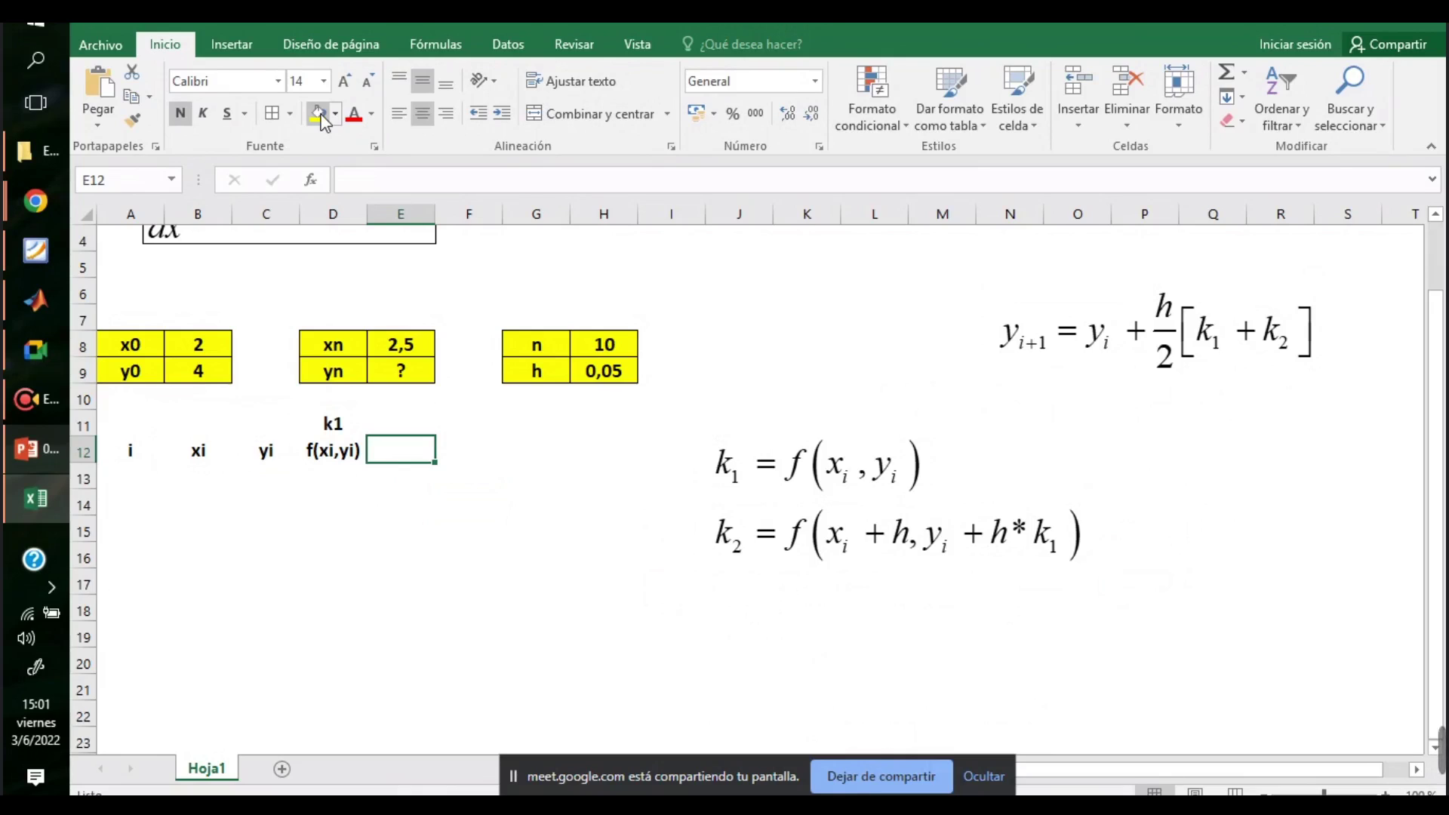
text(xi)
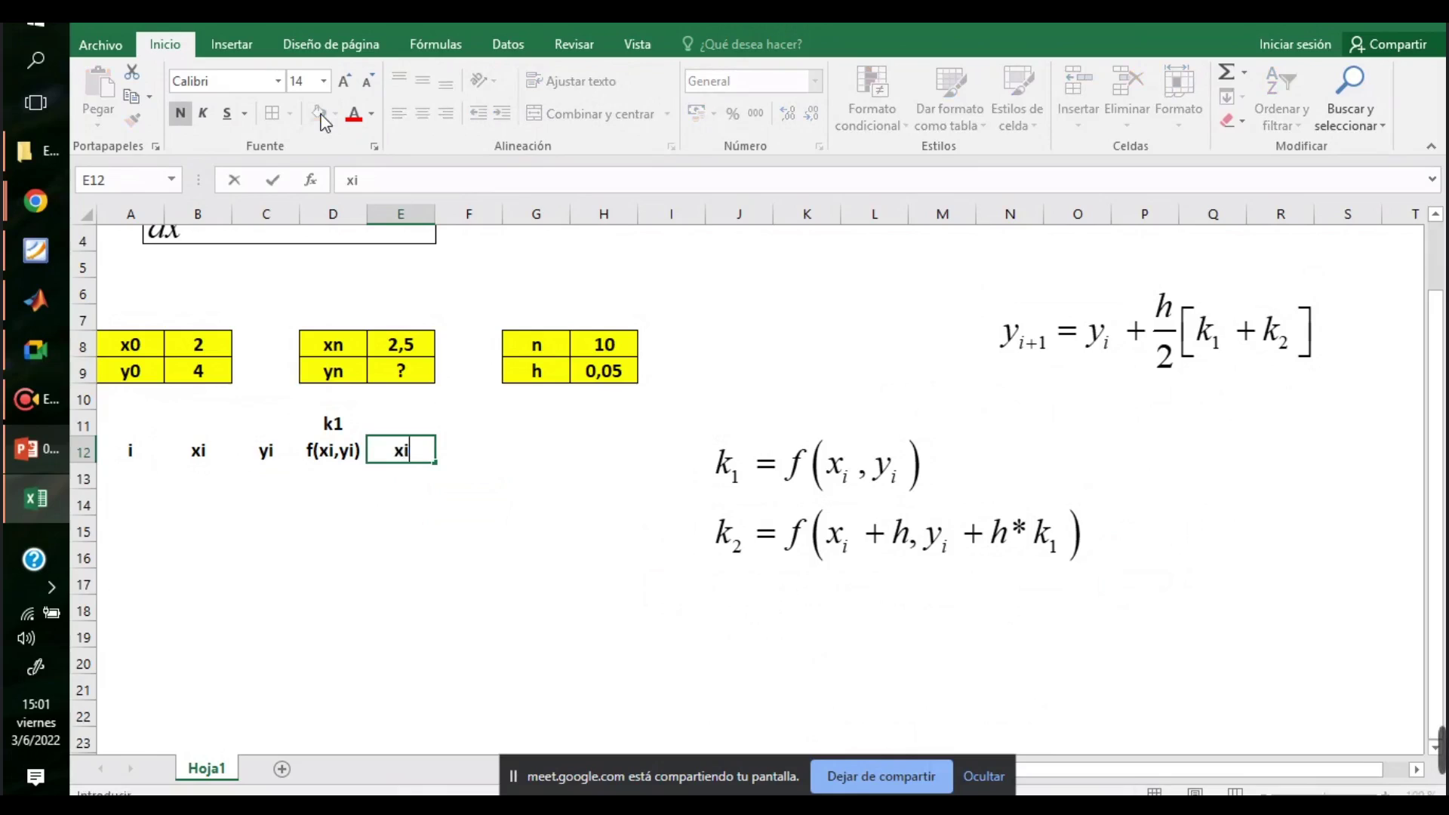
text(+h)
key(Tab)
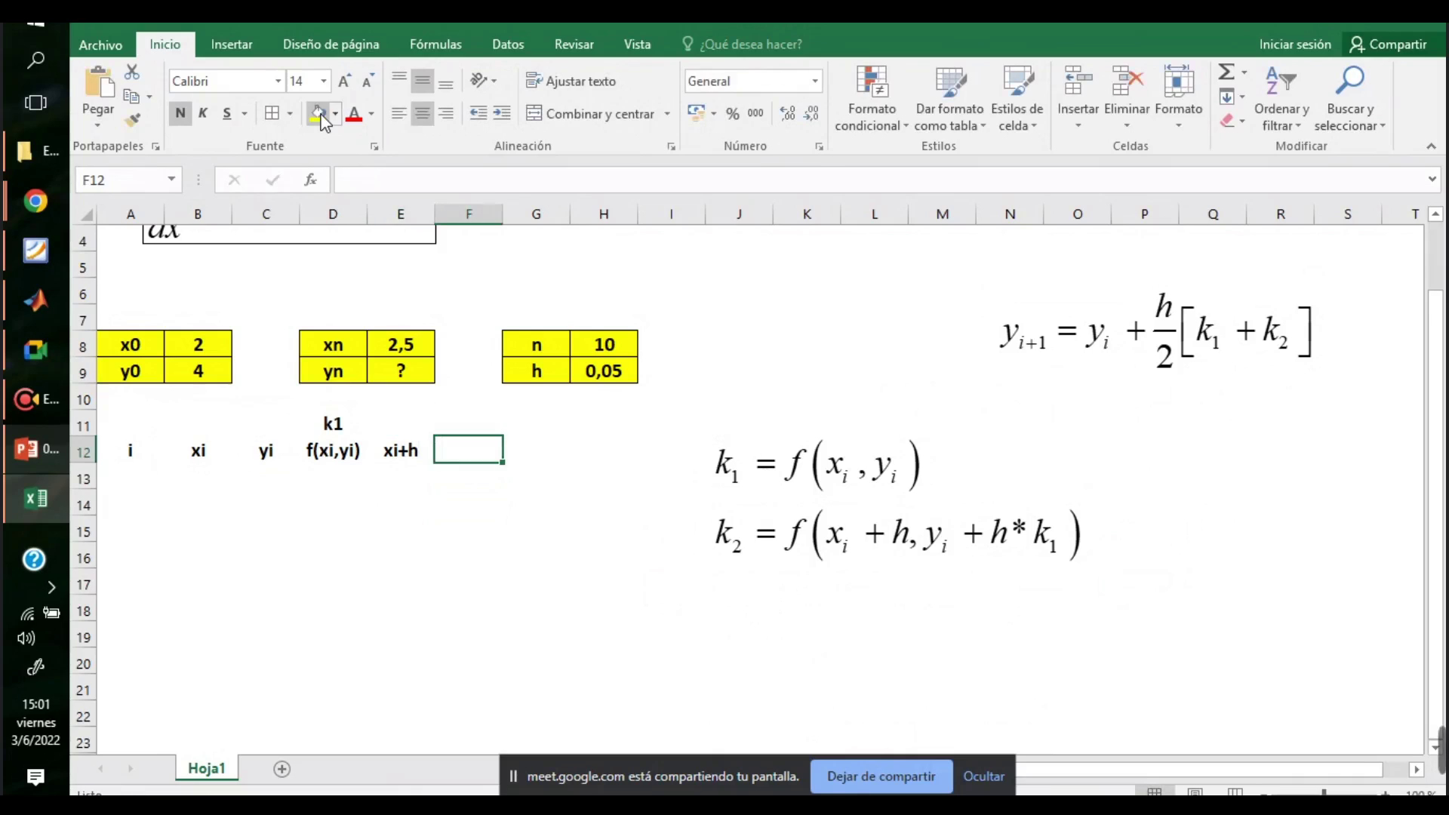
text(yi+)
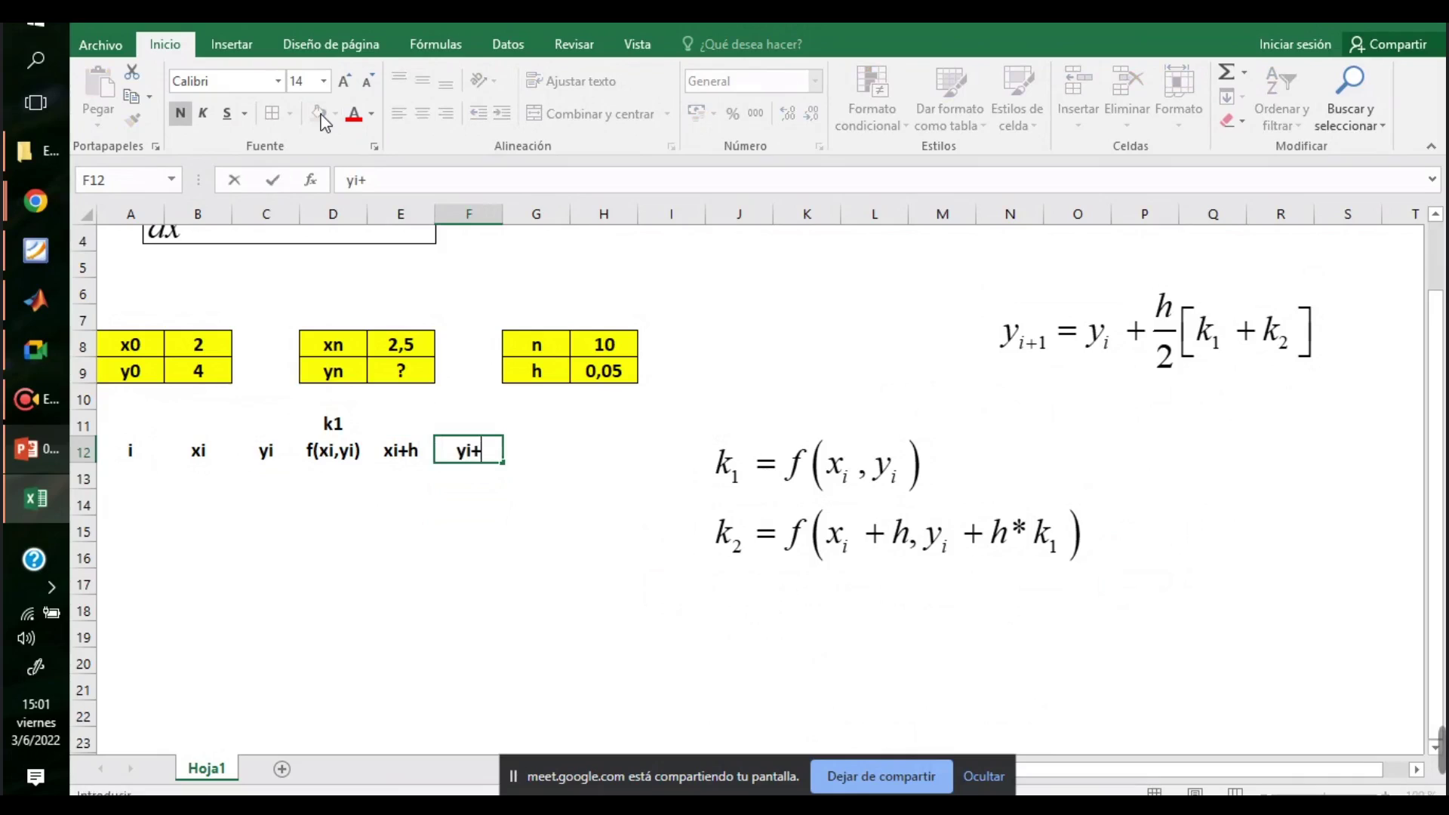
text(hk1)
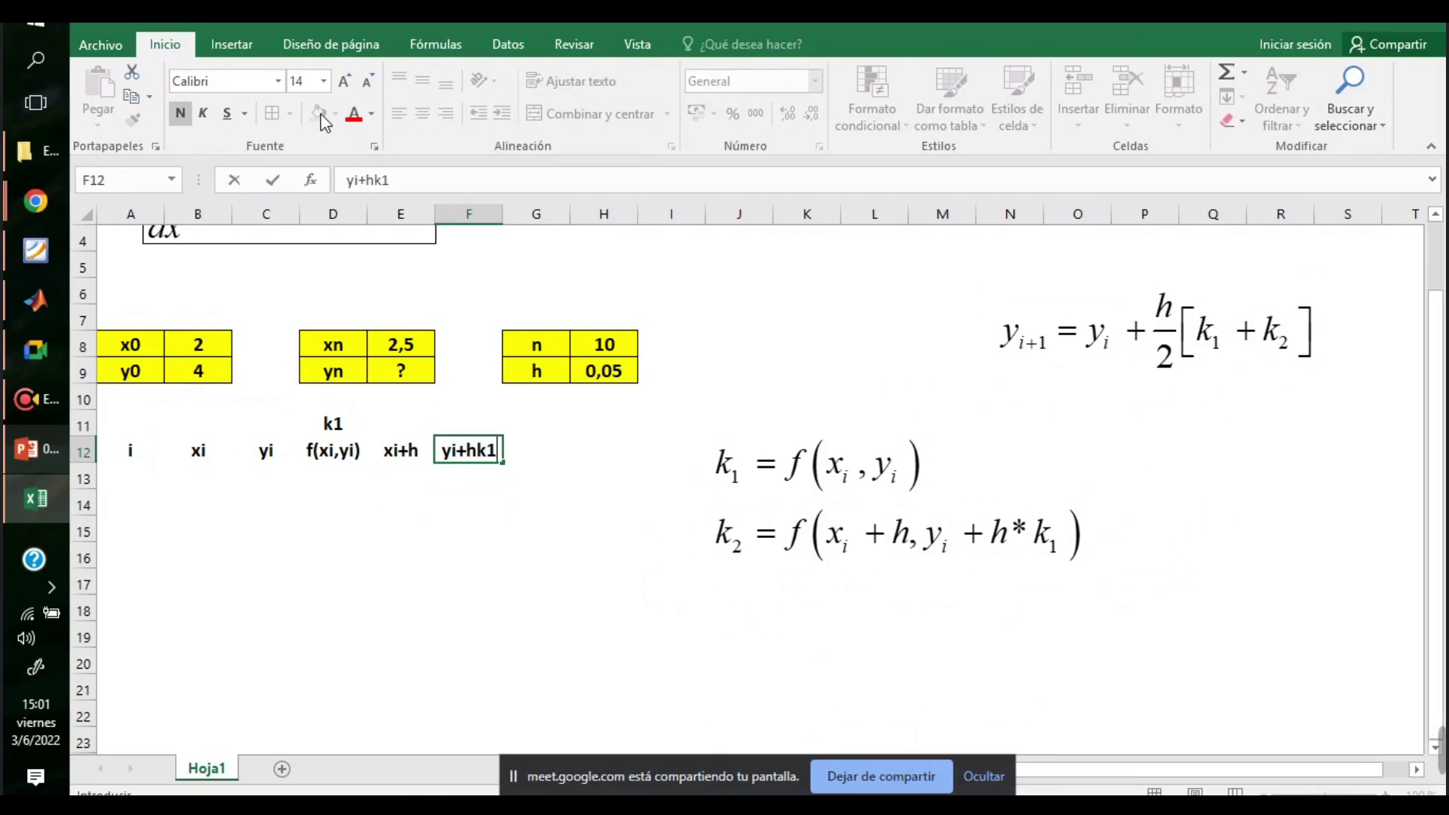
key(Tab)
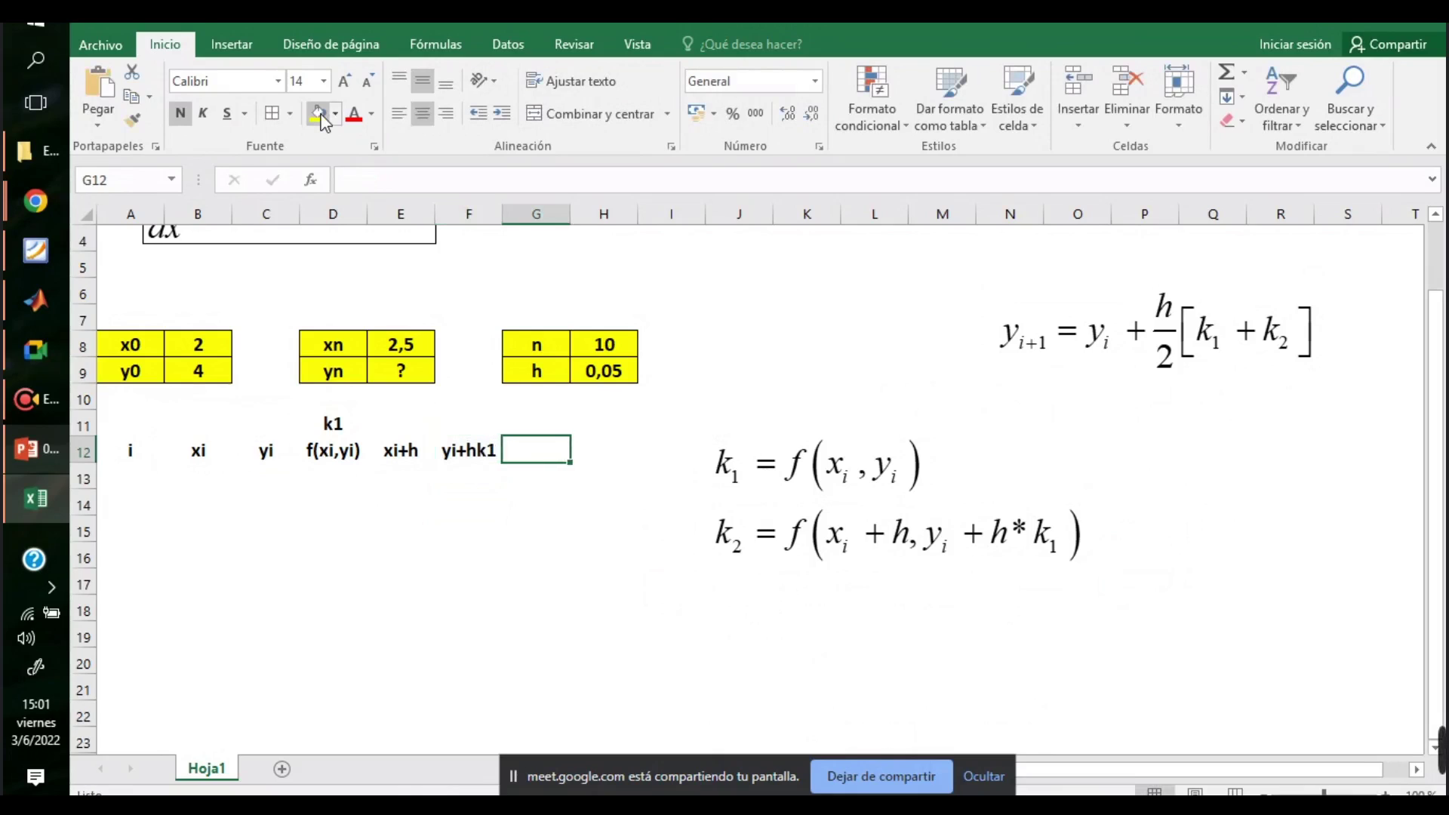
- Clear the headers xi+h and yi+hk1 from cells E12 and F12
key(Left)
key(Left)
key(Right)
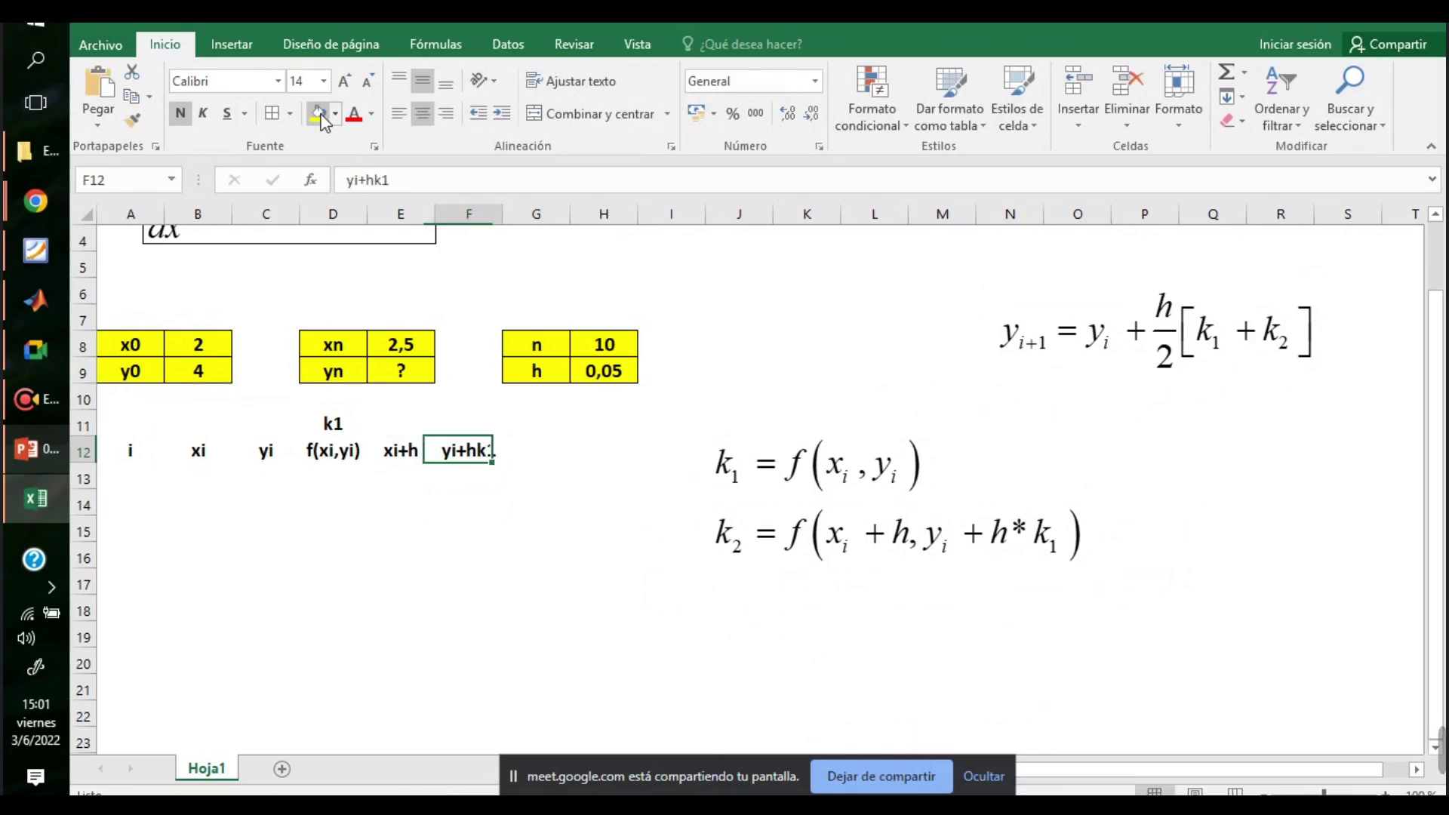
key(Right)
key(Left)
key(Left)
key(Left)
key(Right)
key(Right)
key(Left)
key(Right)
key(Left)
key(Left)
key(Right)
key(Delete)
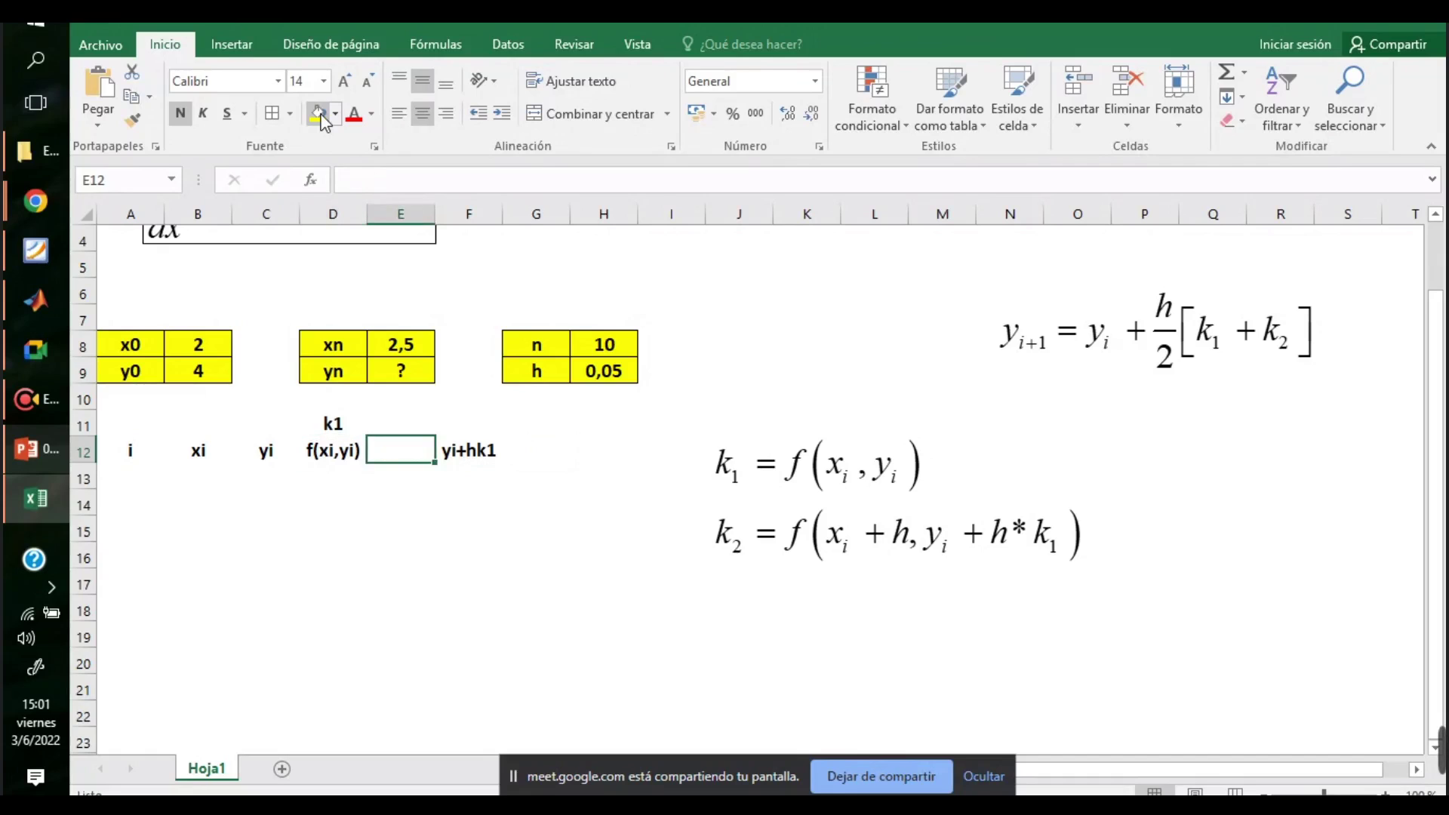
key(Right)
key(Delete)
- Enter the column headers xk2 and yk2 in cells E12 and F12
key(Left)
text(xk)
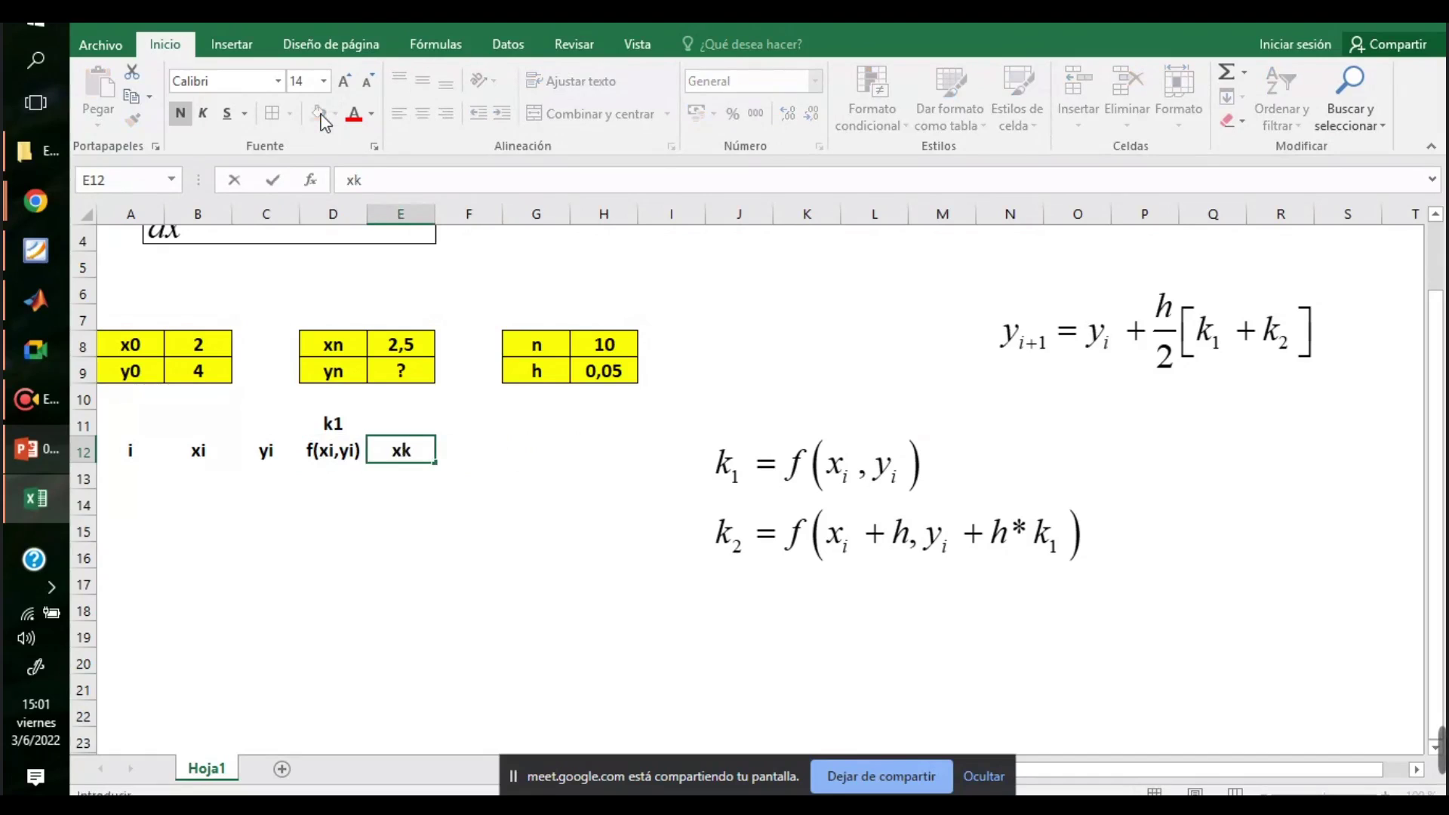
text(2)
key(Right)
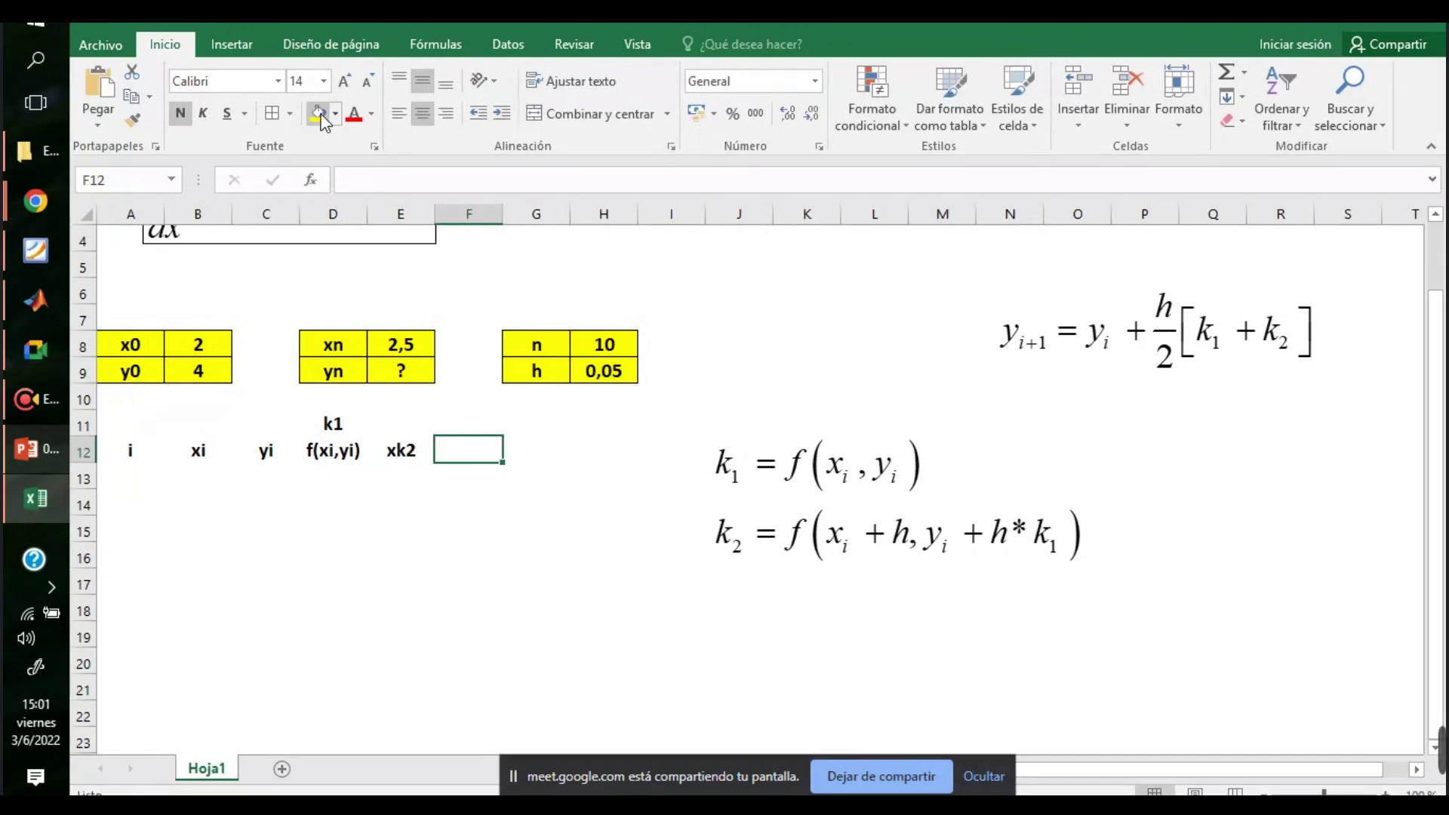
text(yk2)
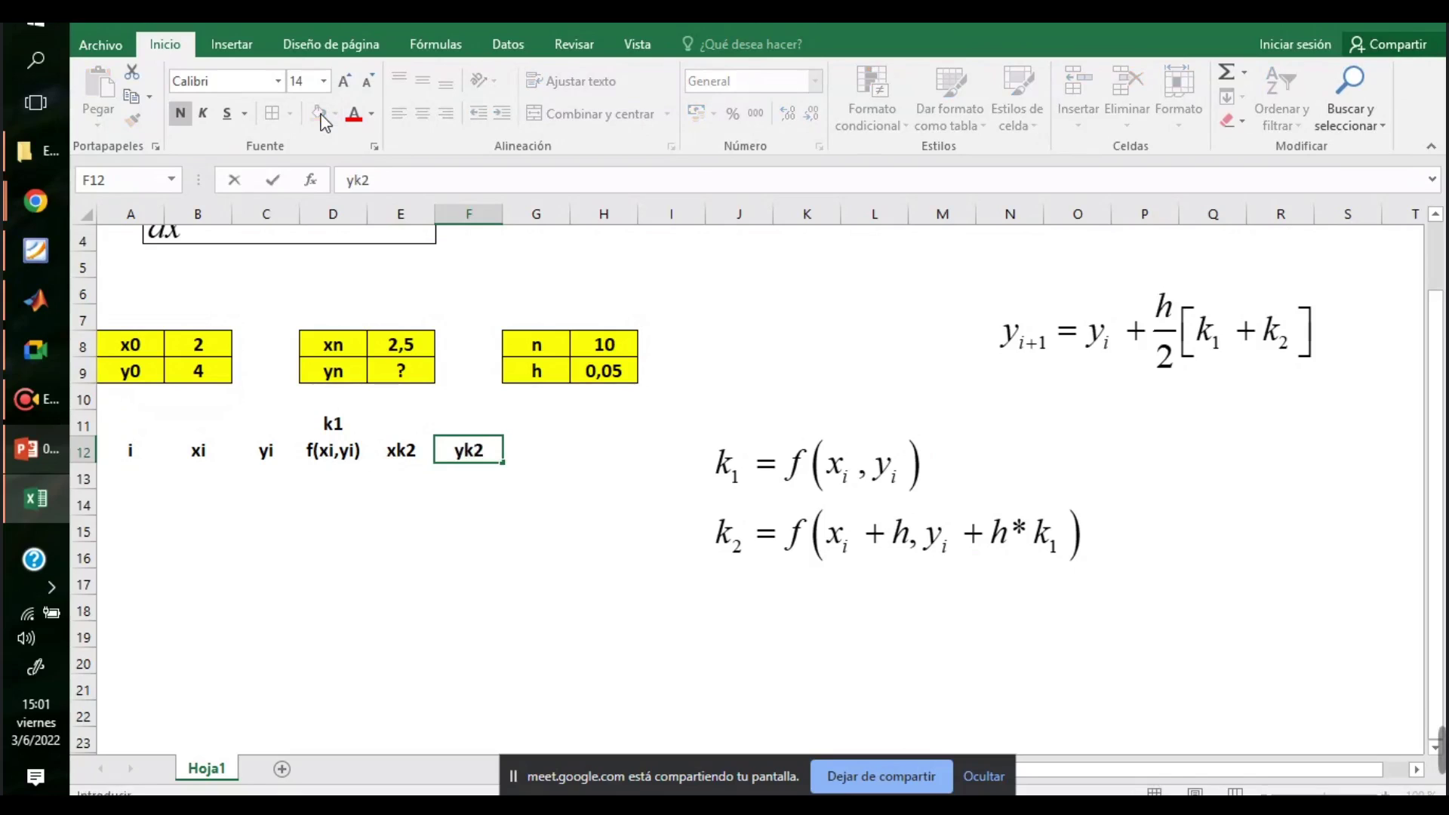
key(Right)
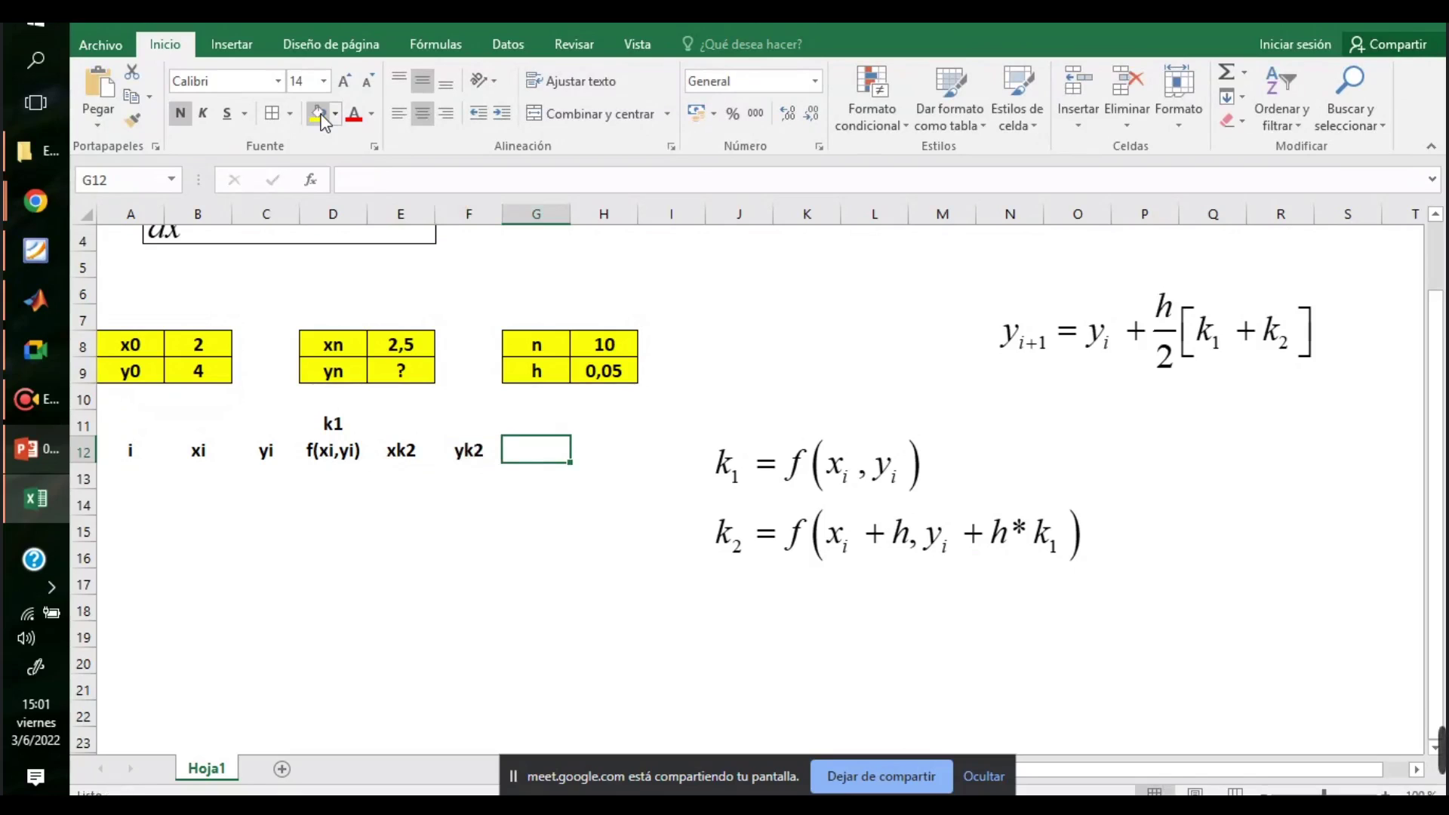
- Enter the column header f(xk2,yk2) in cell G12 and the label k2 above it in G11
text(f)
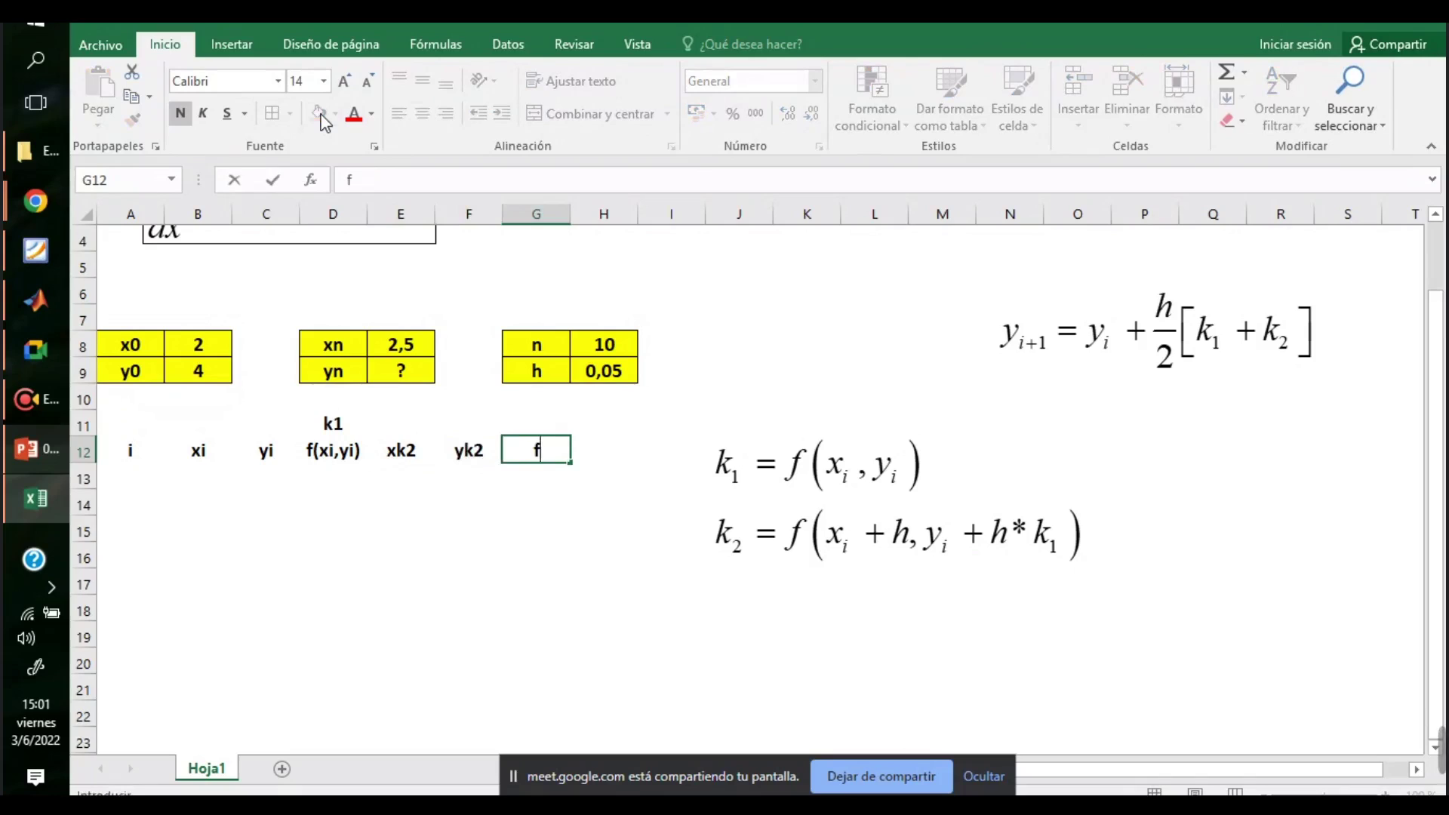
text(xk2,yk2)
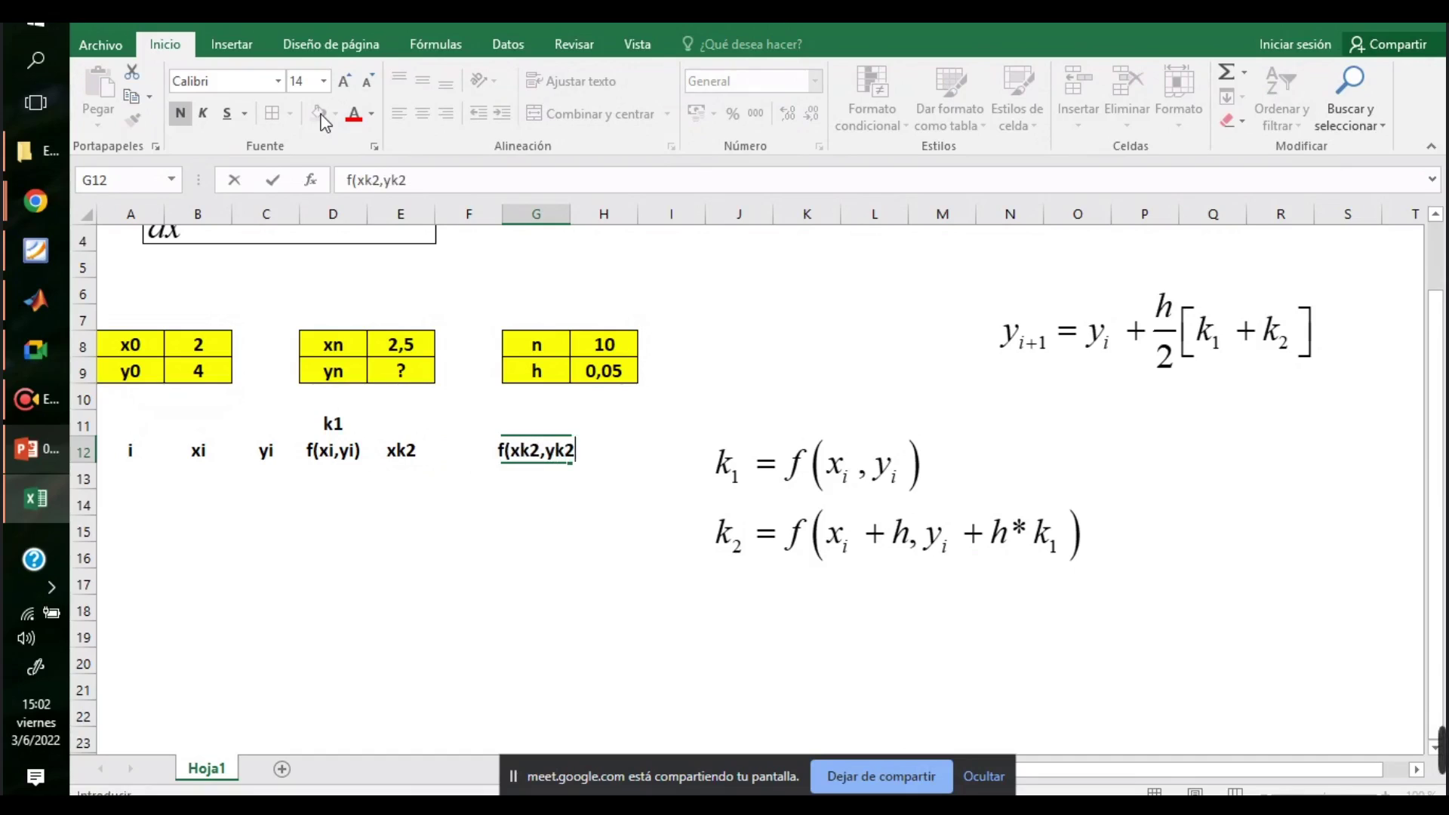
text())
key(Return)
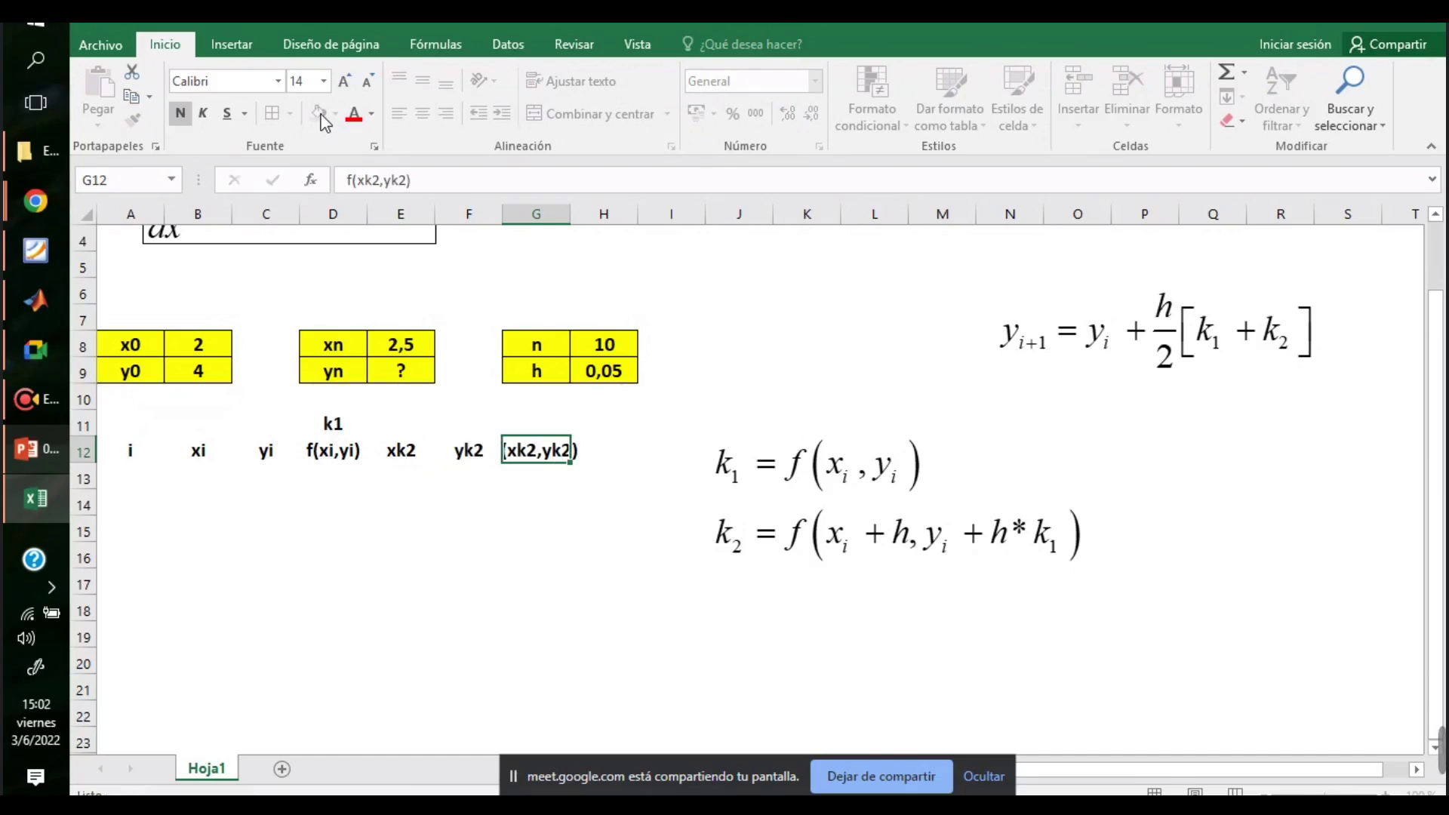
key(Up)
key(Up)
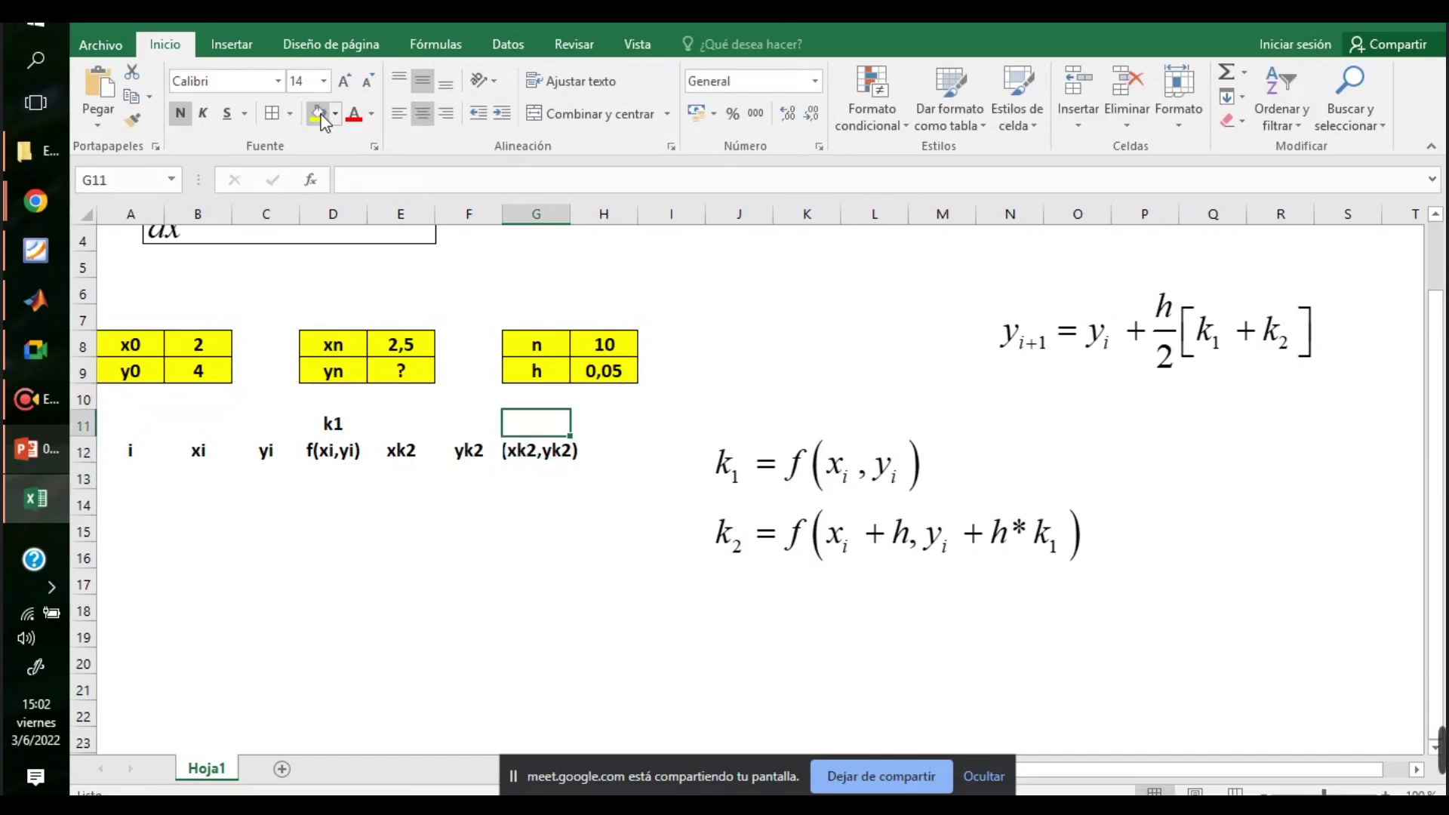
text(k2)
key(Return)
key(Down)
key(Up)
key(Up)
key(Down)
key(Down)
key(Up)
key(Up)
- Move the k1 and k2 formulas down to about rows 16 to 20 and widen column G to fit its header
drag(845, 550, 873, 669)
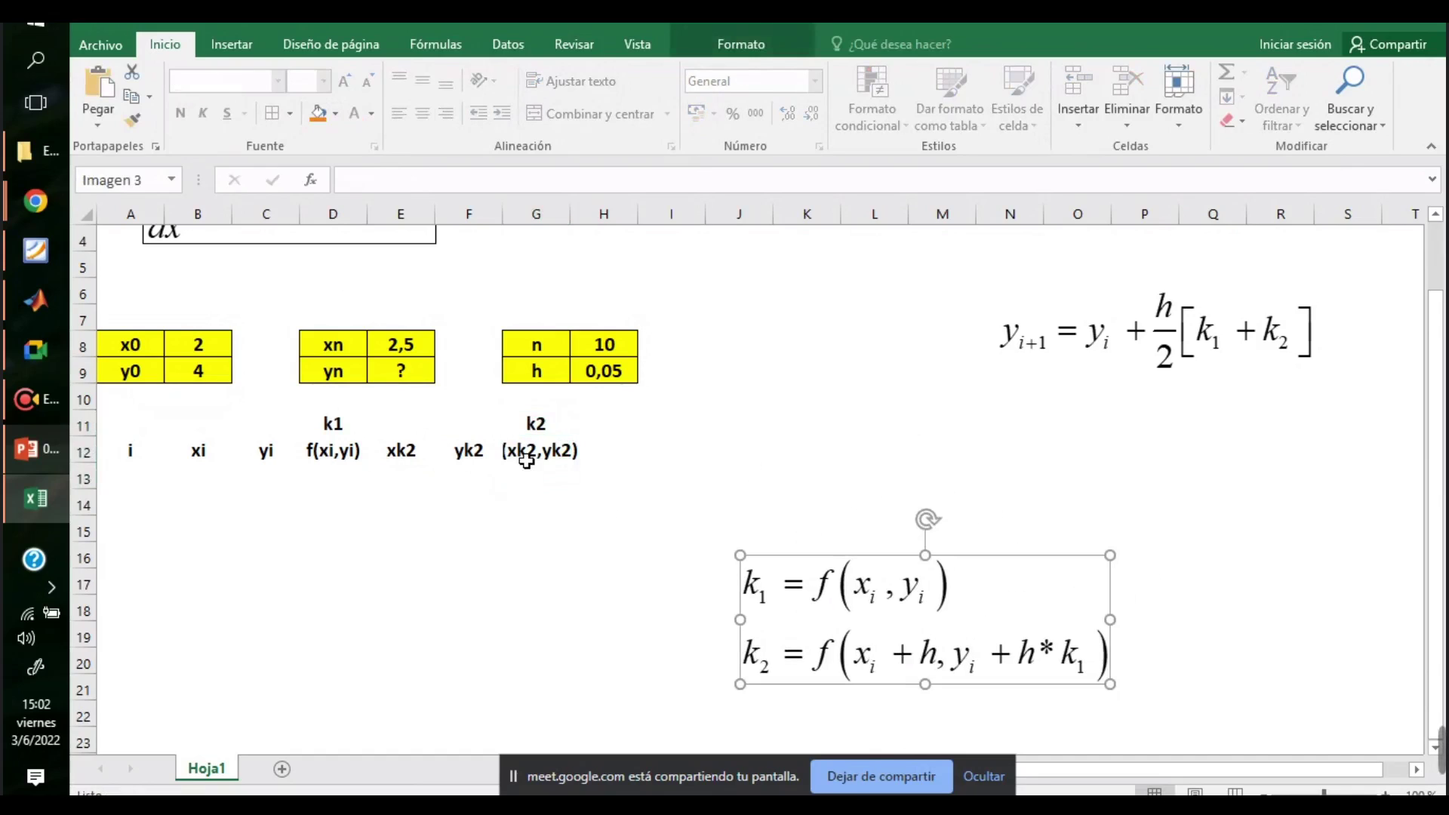
drag(574, 217, 610, 217)
- Enter the column header y(i+1) in cell H12
click(629, 421)
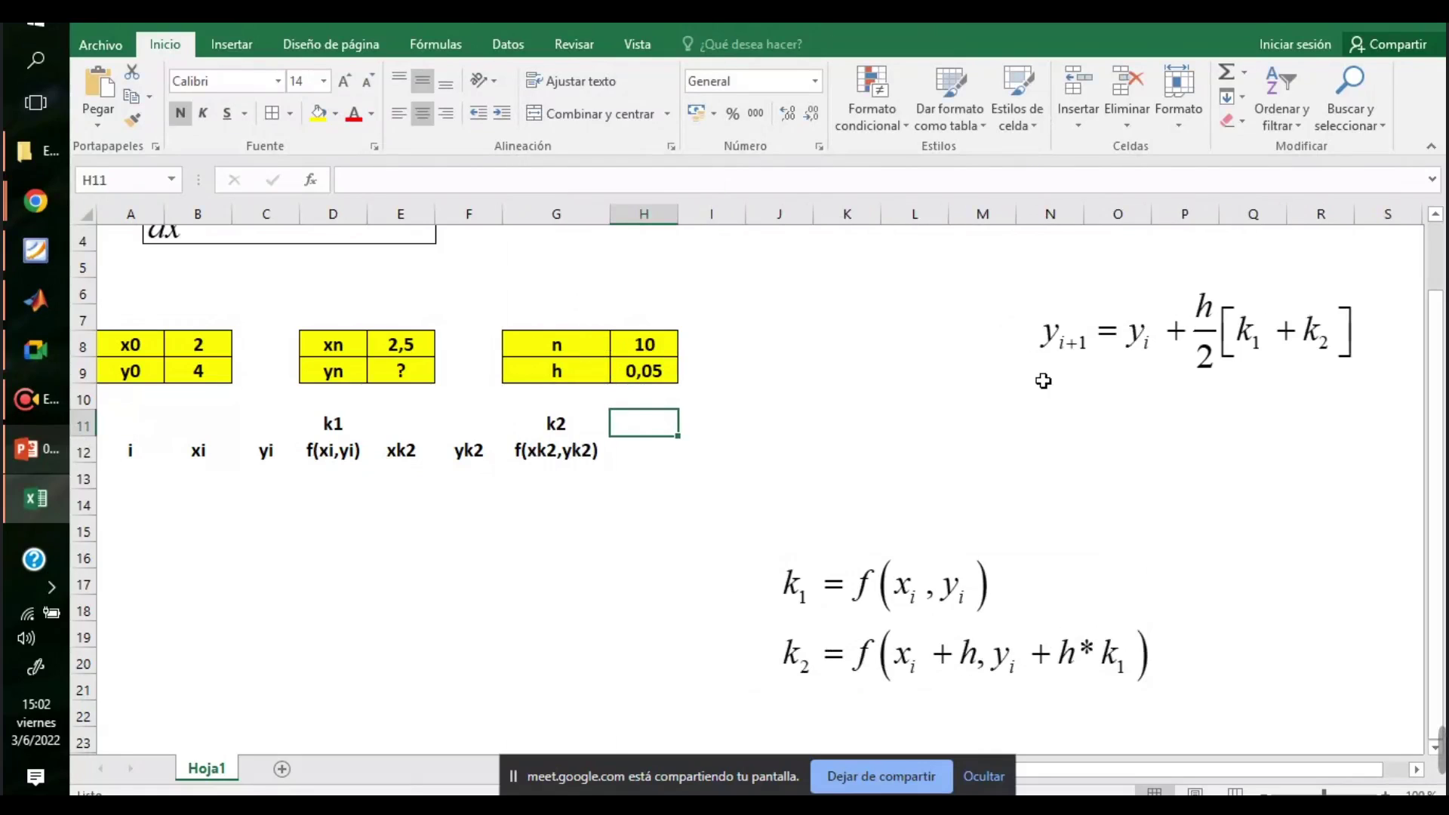
click(658, 452)
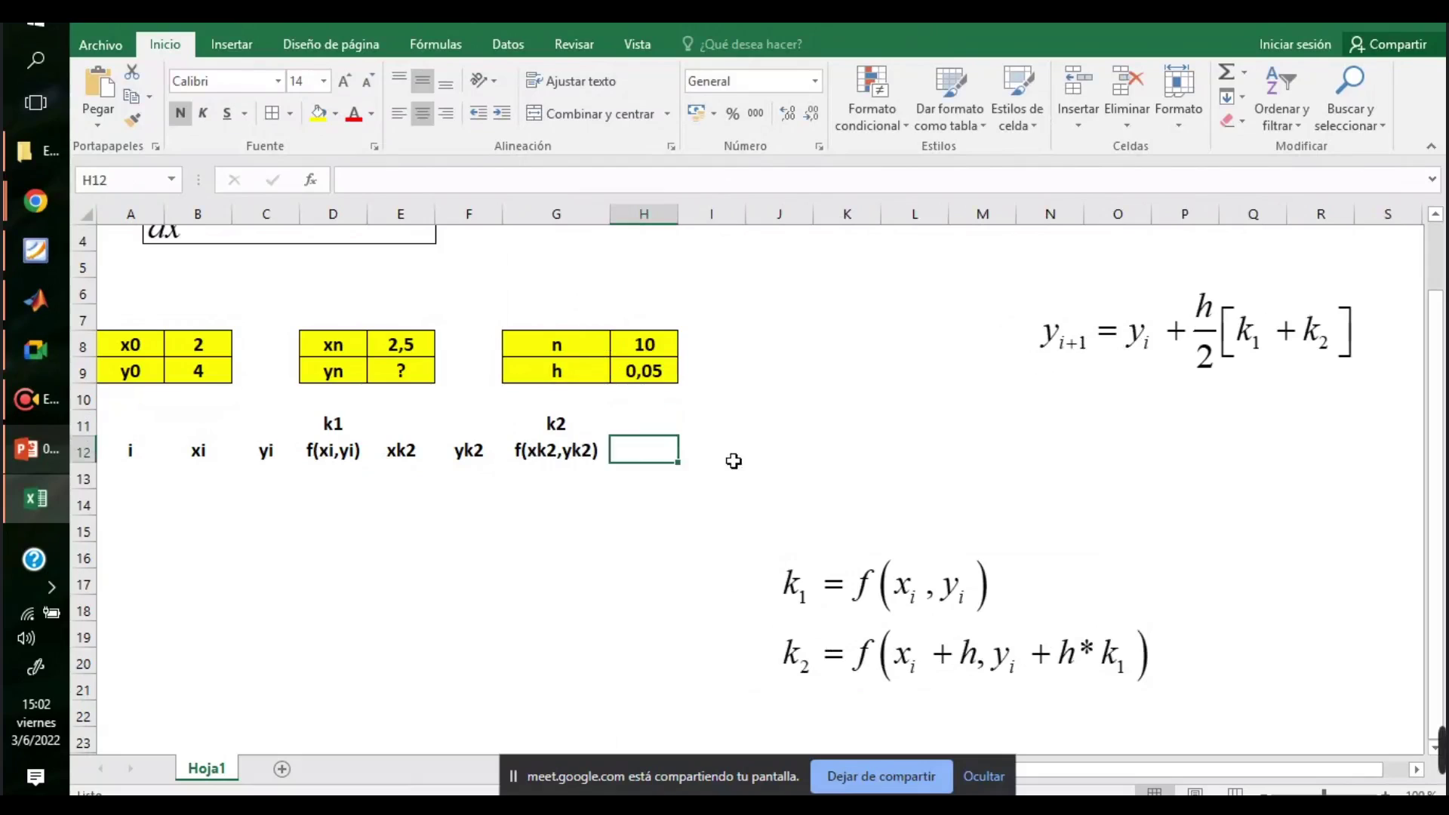
text(y)
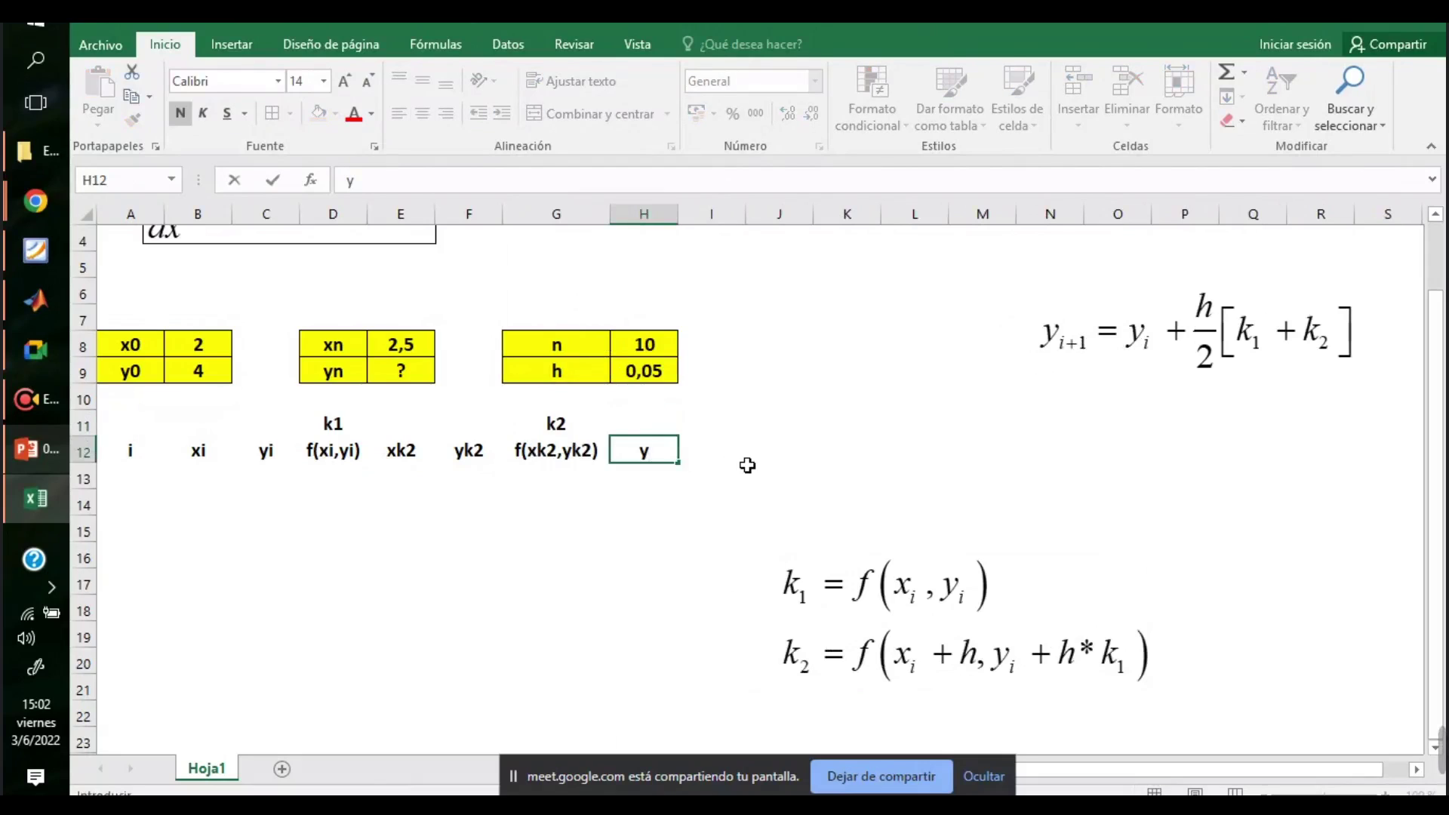
text((i+1))
key(Return)
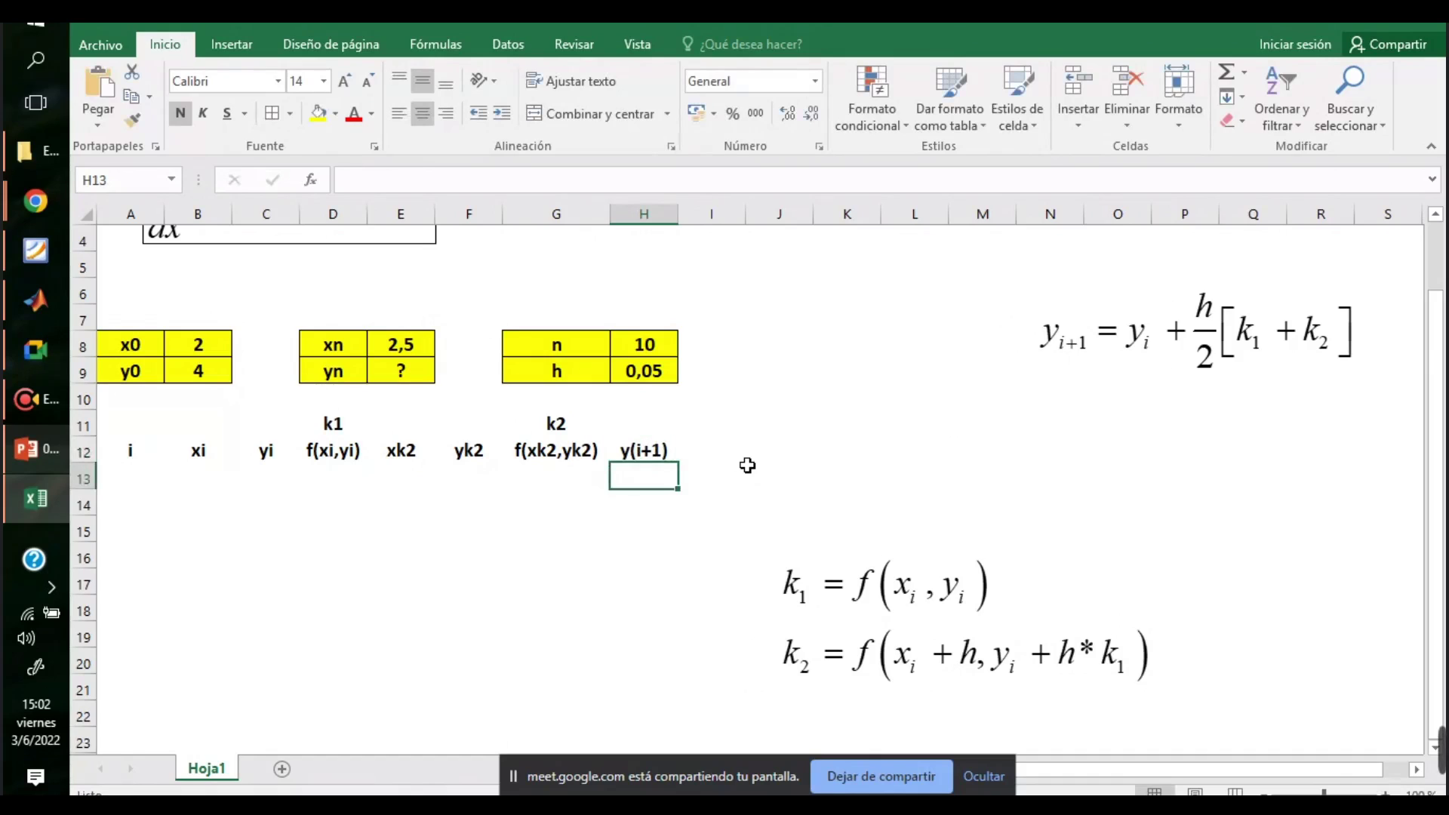
- Insert a new blank column before the y(i+1) column
key(Up)
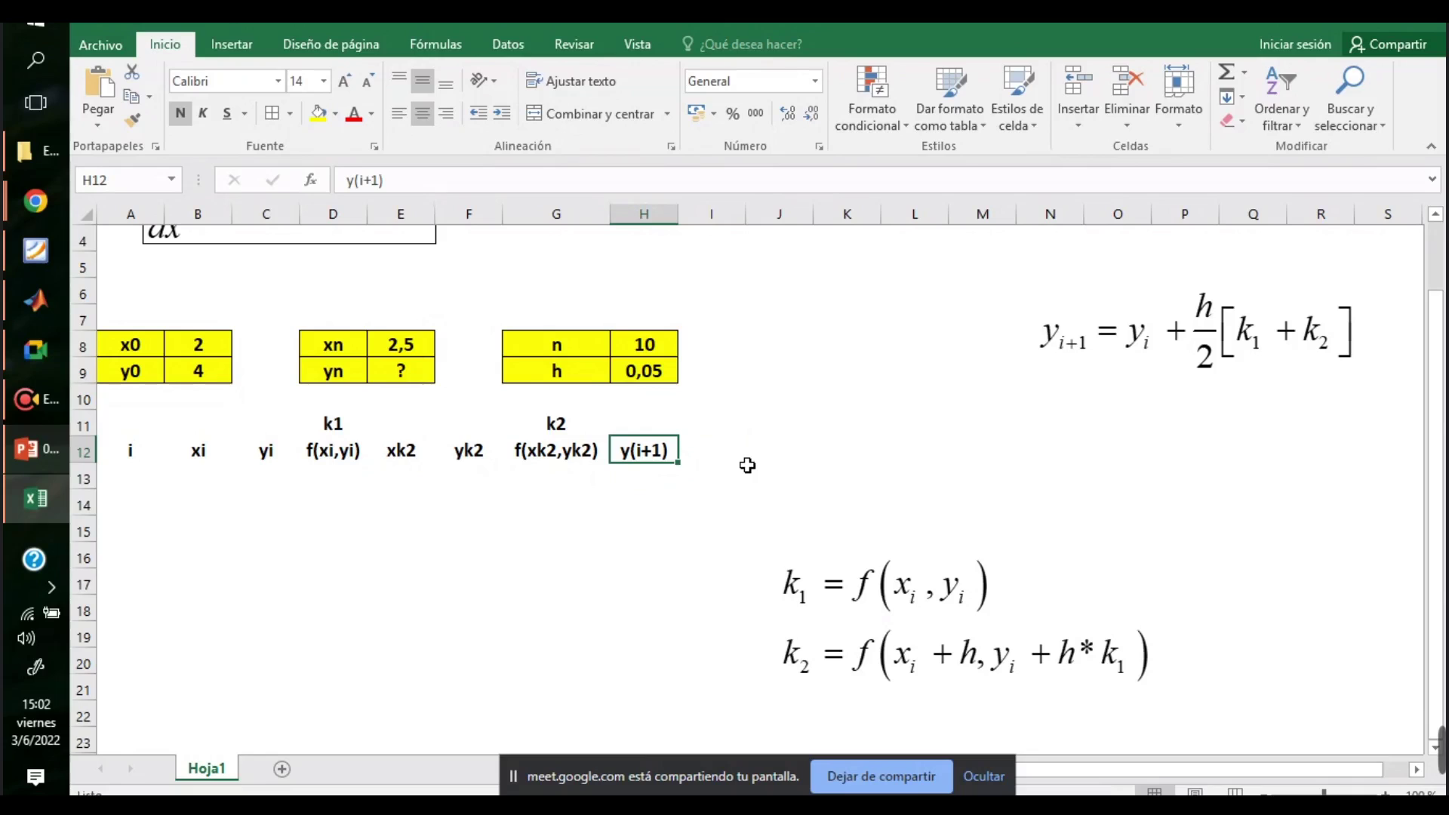
click(630, 213)
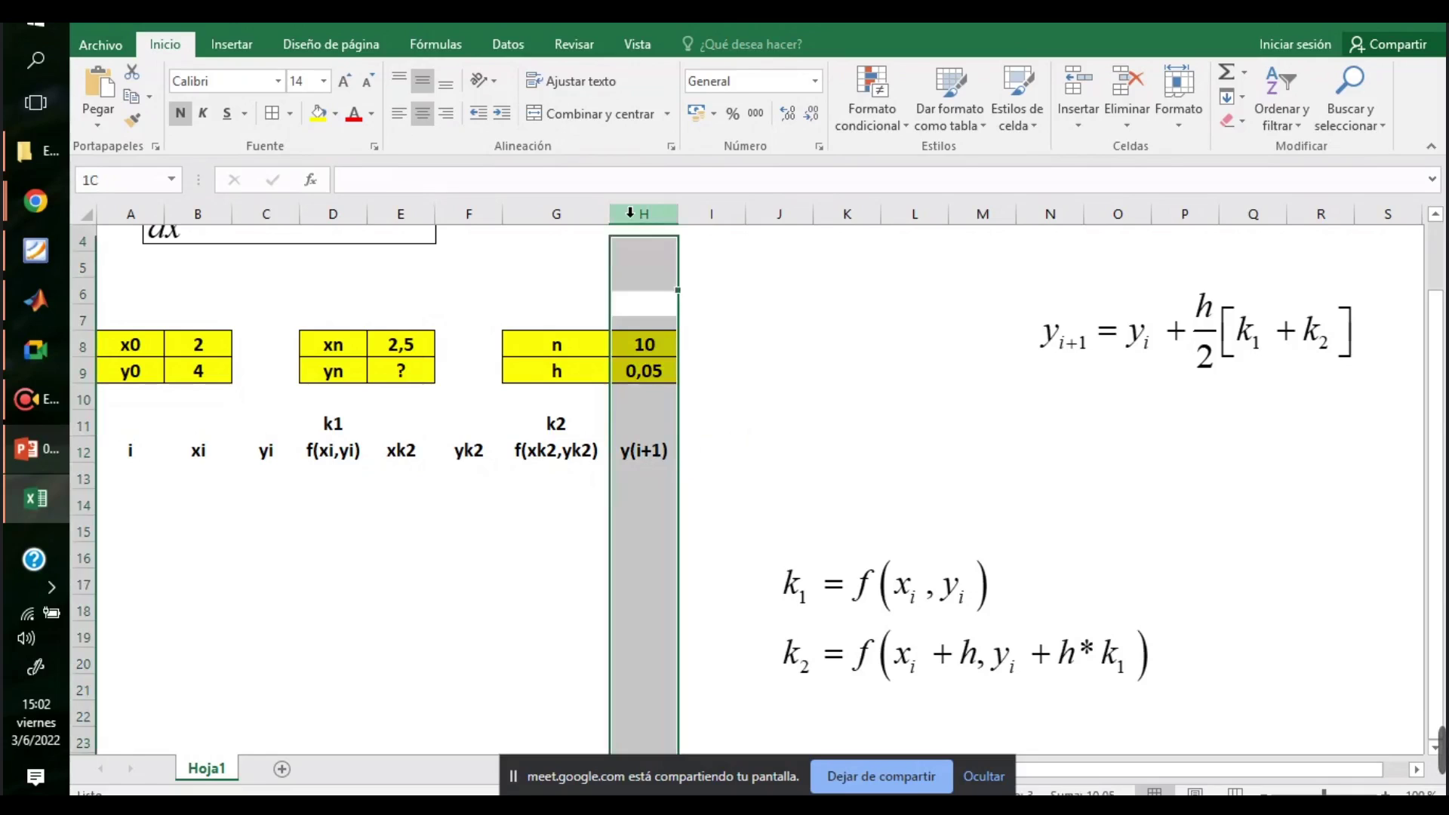
right_click(630, 213)
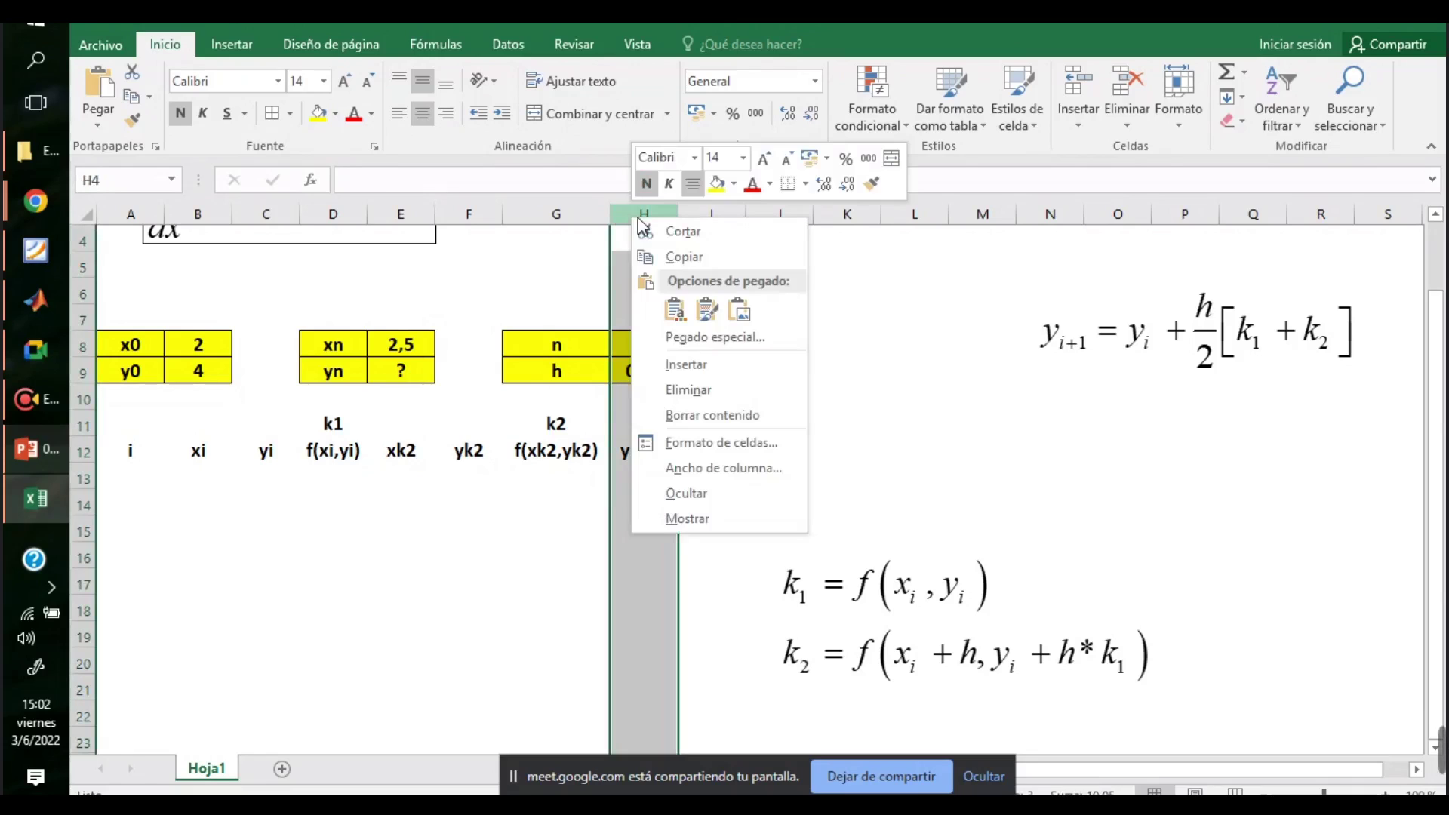
click(693, 361)
- Enter the column header x(i+1) in cell H12 and narrow column H to fit it
click(668, 445)
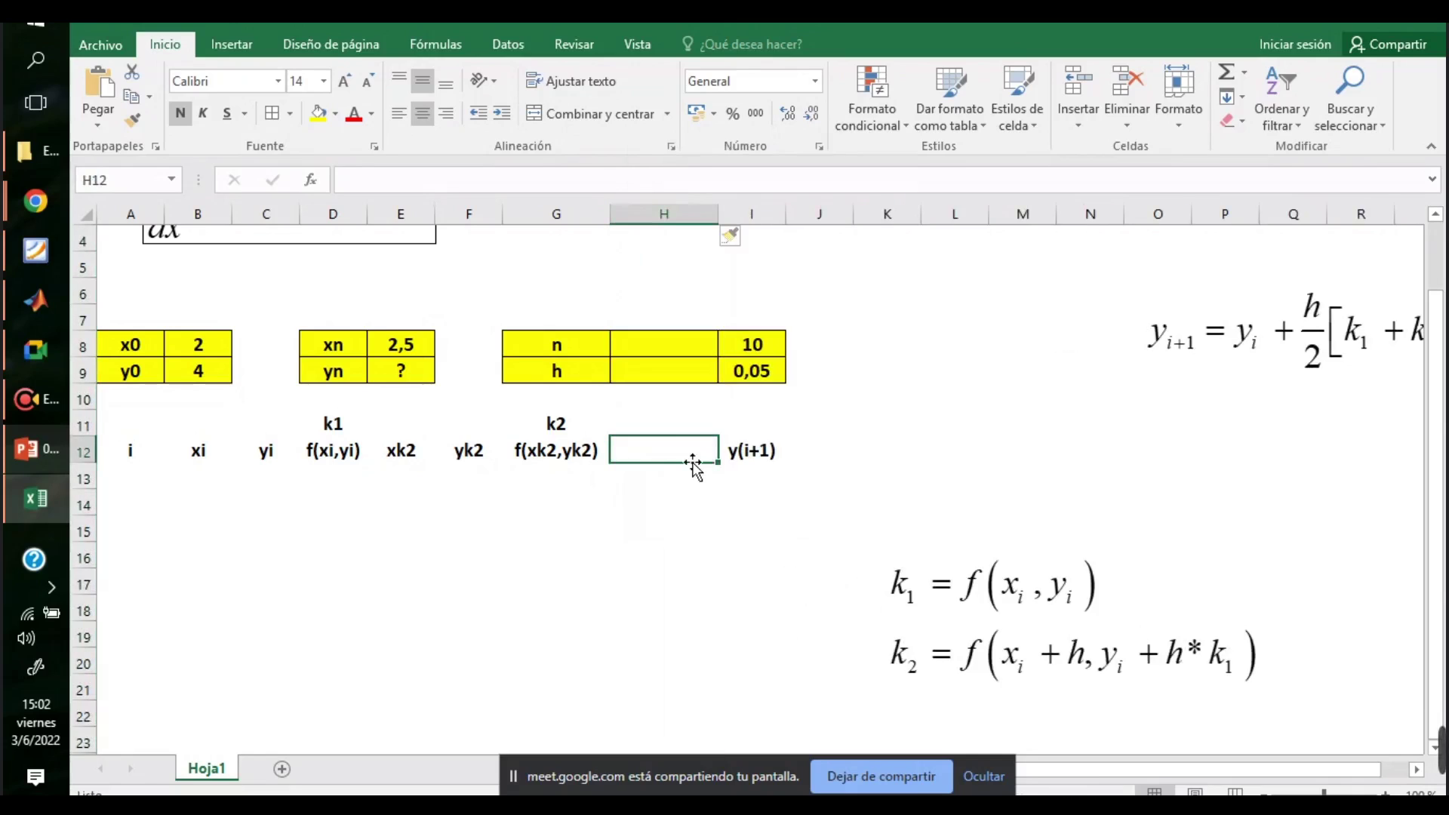
text(x(i+1))
key(Return)
drag(718, 234, 691, 223)
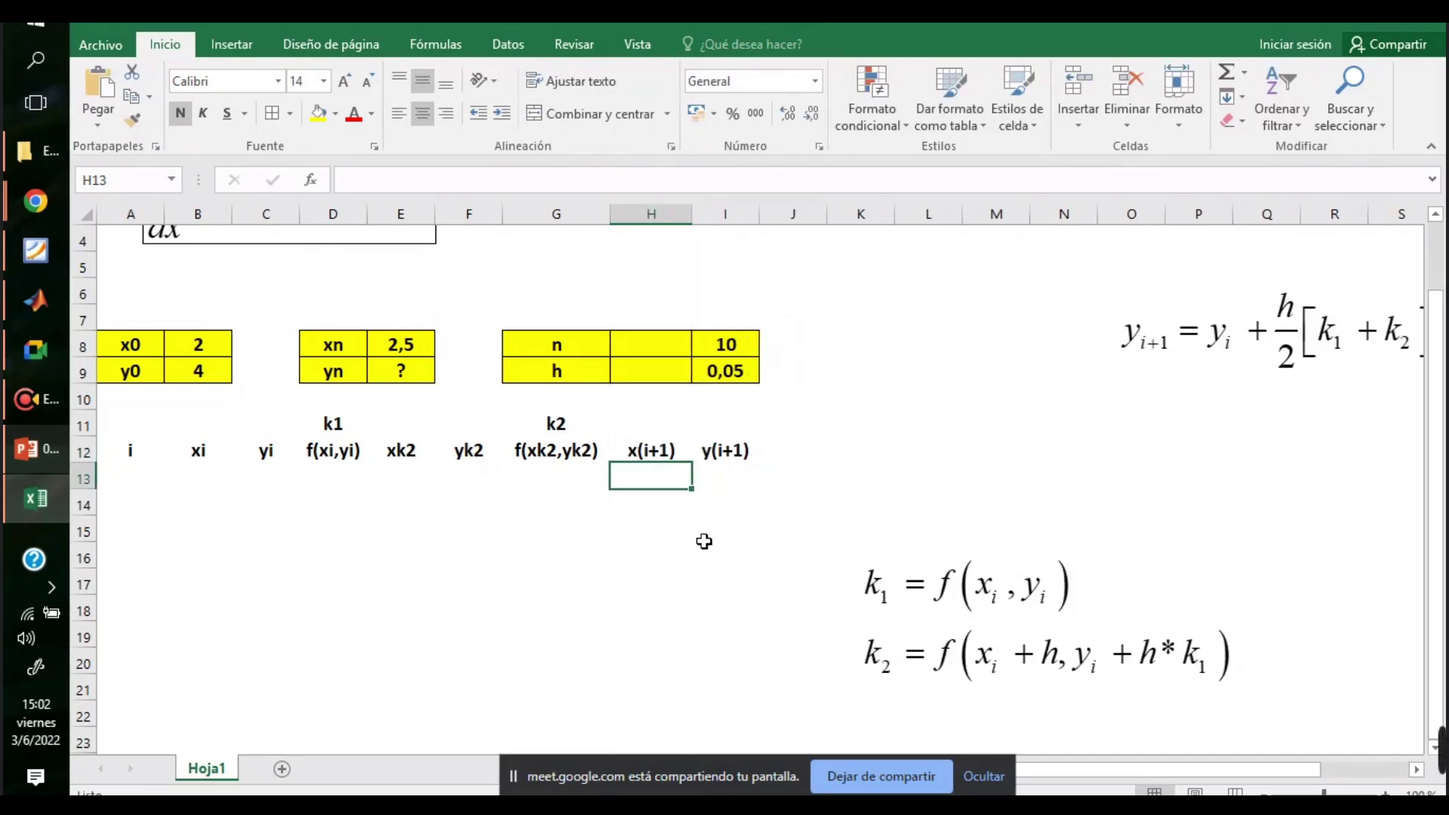
- Apply cell borders and a yellow fill to the iteration table headers in A11:I12
drag(134, 421, 725, 451)
click(272, 113)
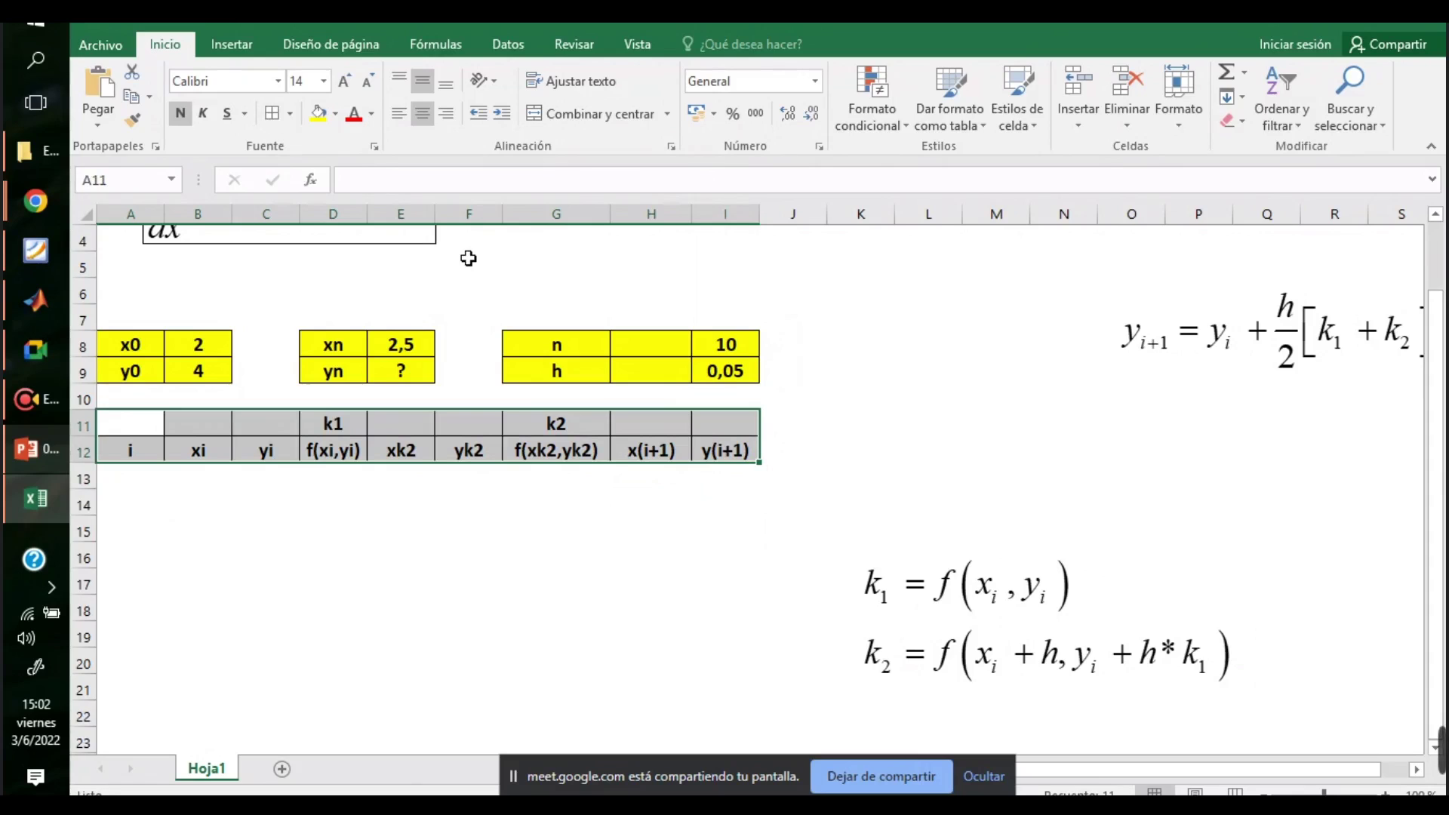
click(318, 113)
click(378, 547)
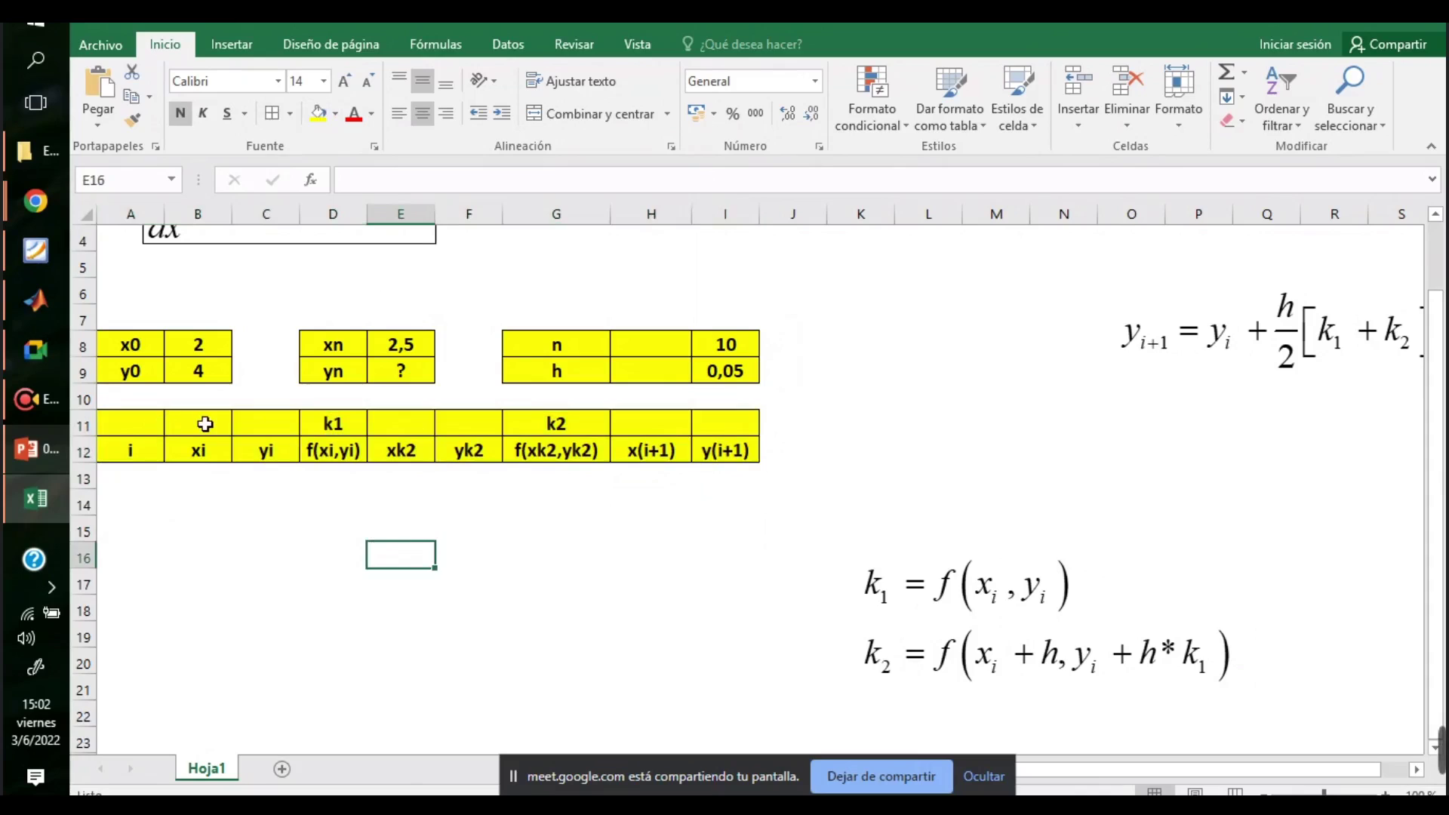
- Merge and center the k1 label across B11:D11 and the k2 label across E11:G11
drag(205, 424, 332, 424)
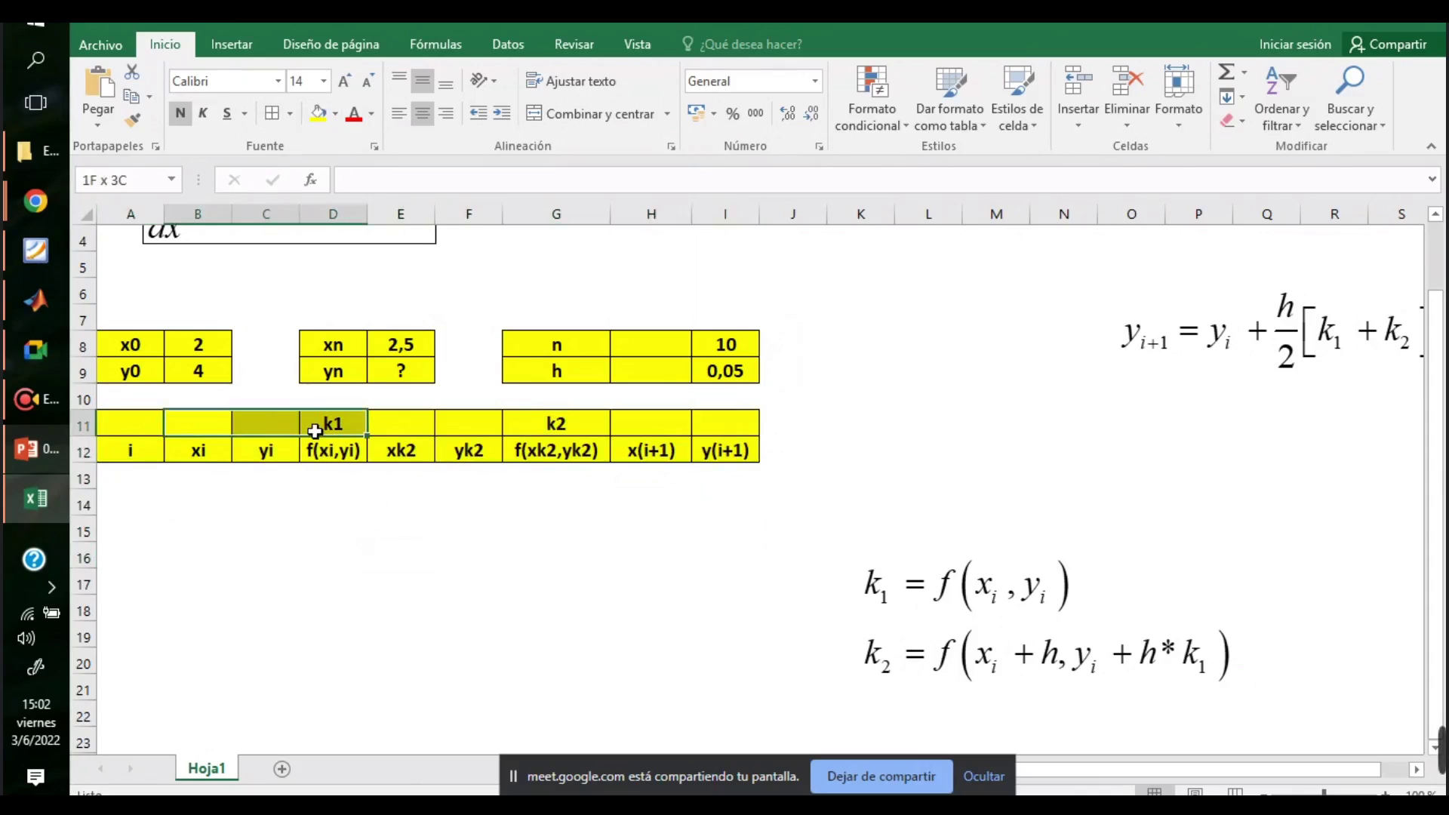
click(532, 117)
click(411, 532)
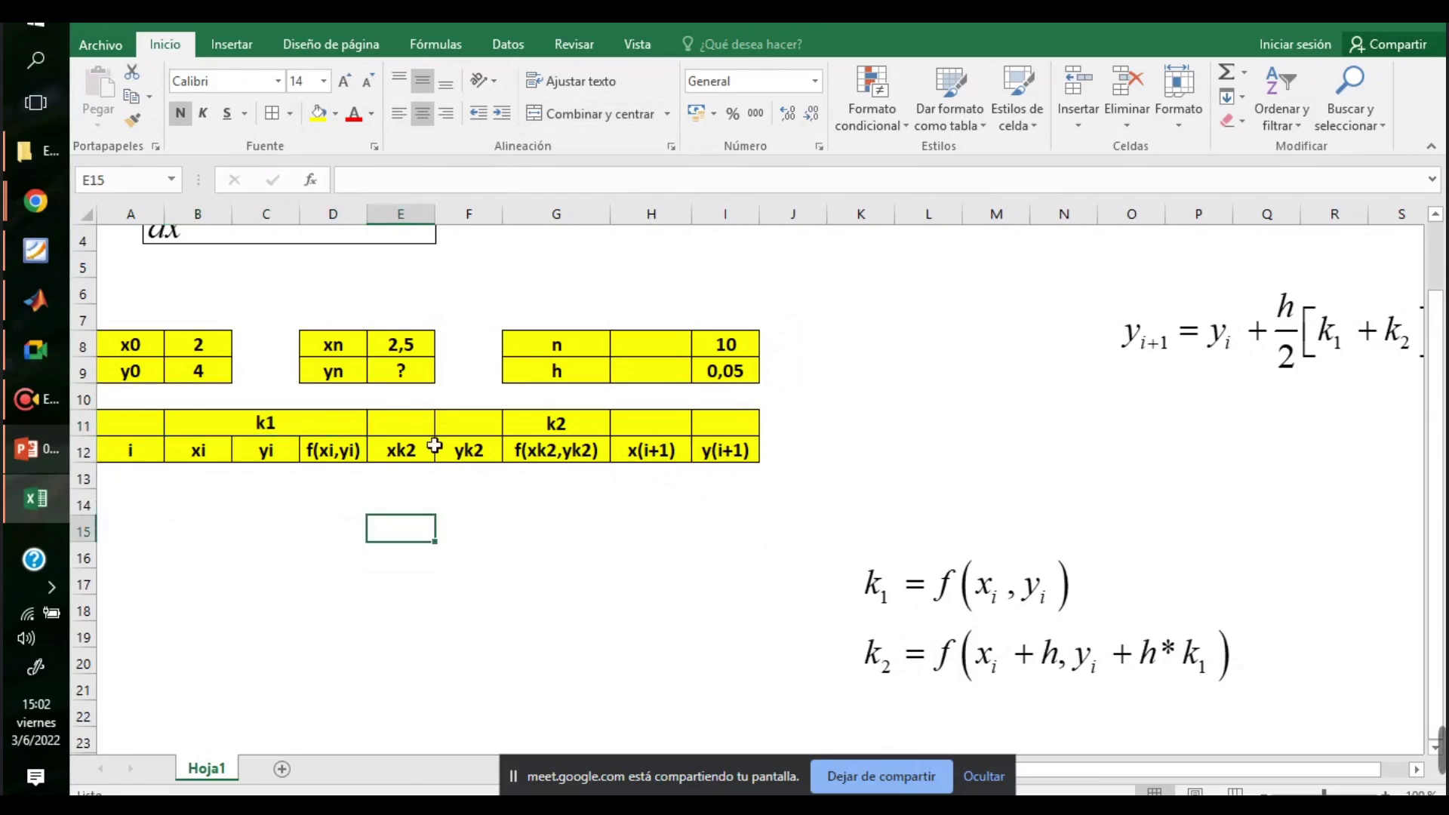
drag(413, 421, 549, 421)
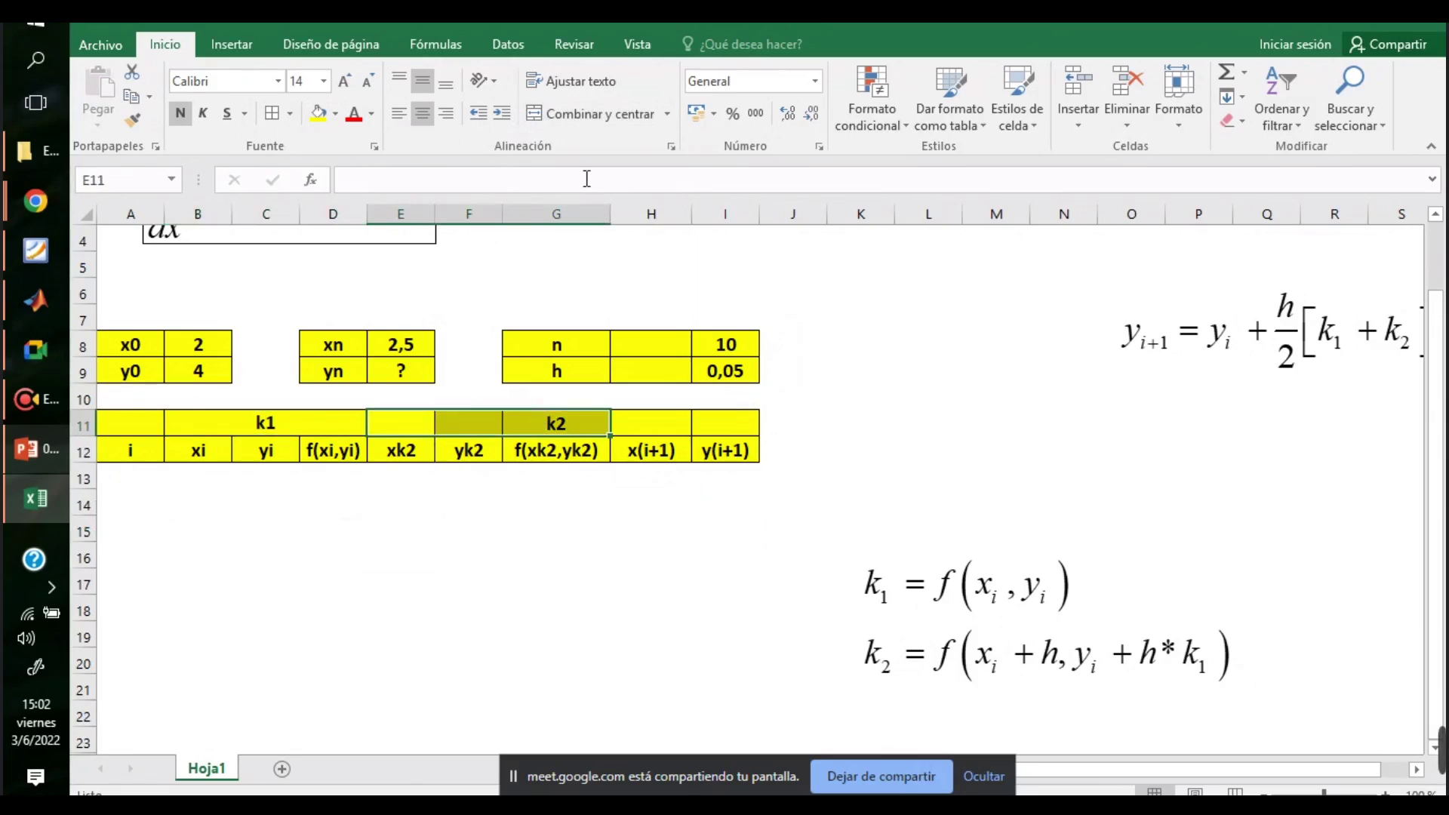
click(591, 114)
click(512, 536)
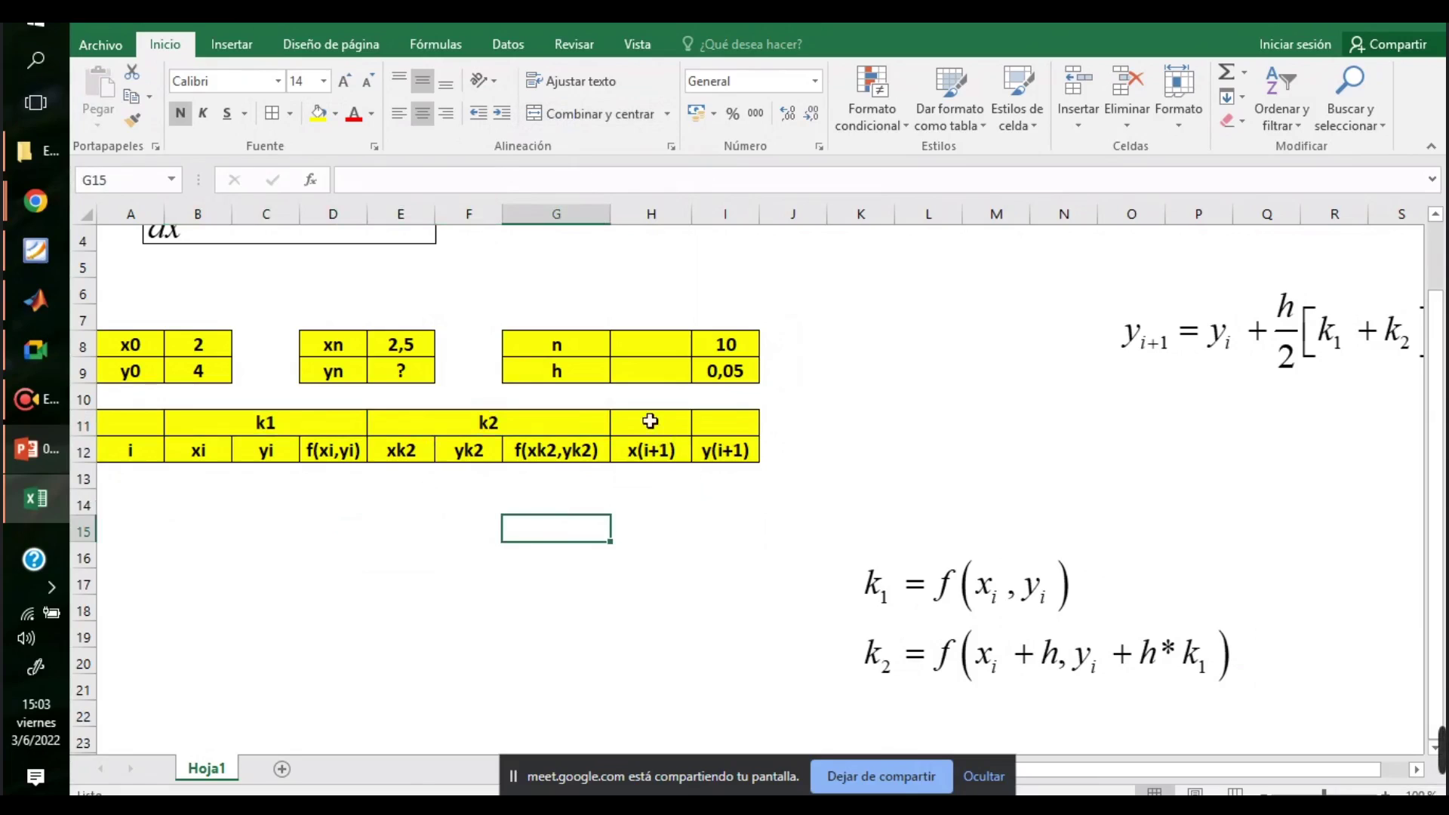
- Merge and center cells H11:I11 and enter the group label calculados
drag(661, 436, 721, 423)
click(577, 115)
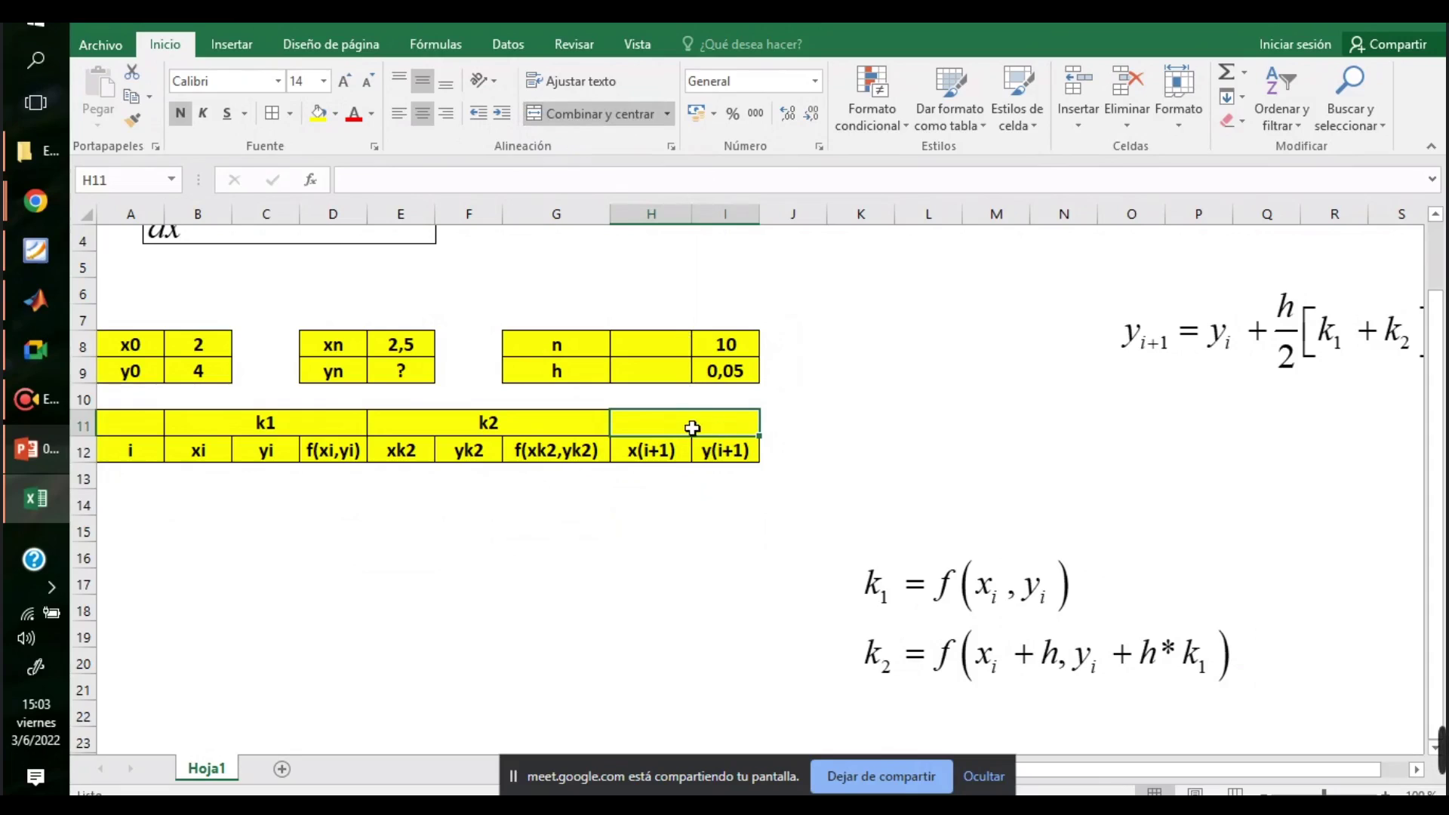
text(calculados)
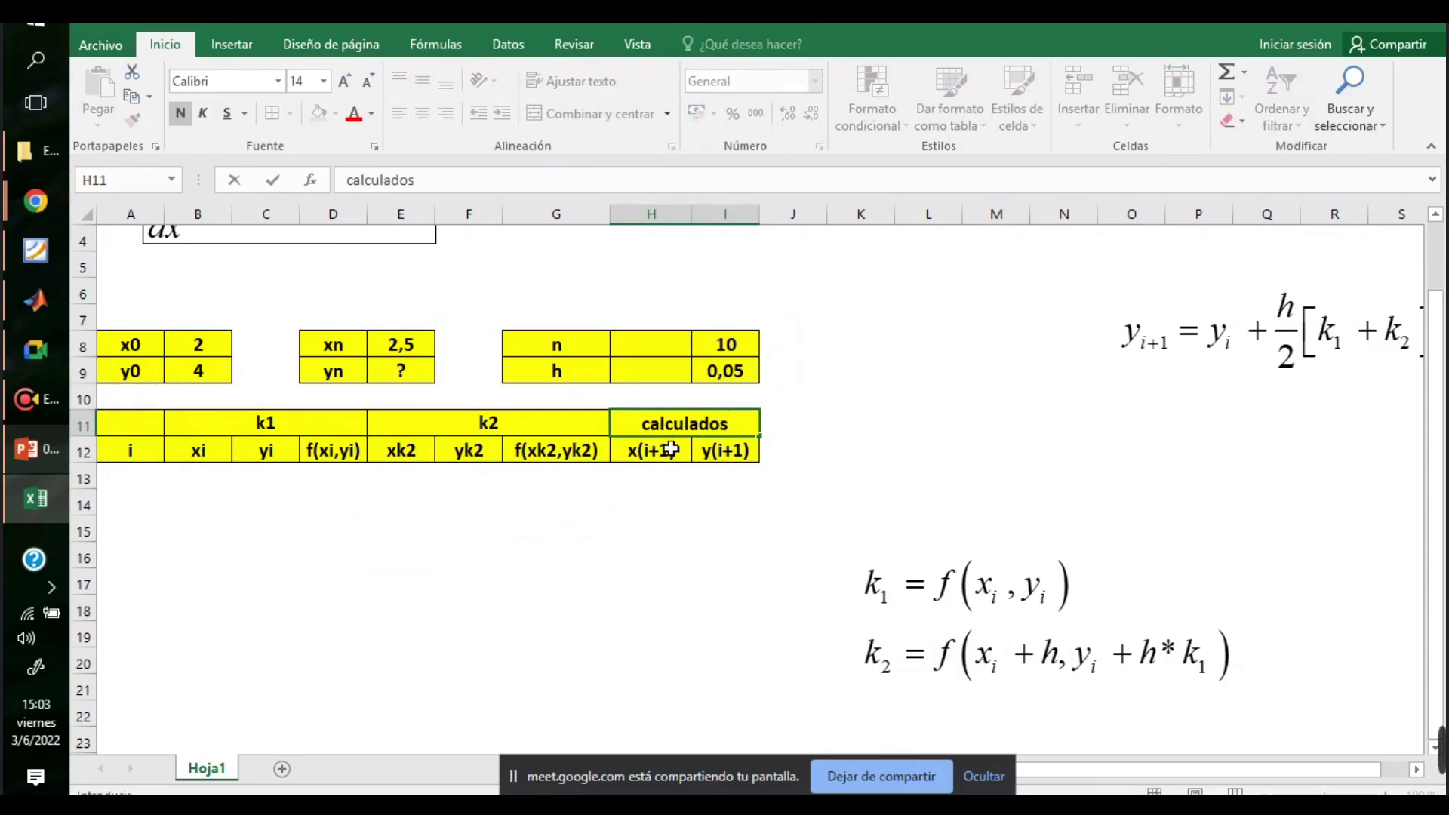
key(Return)
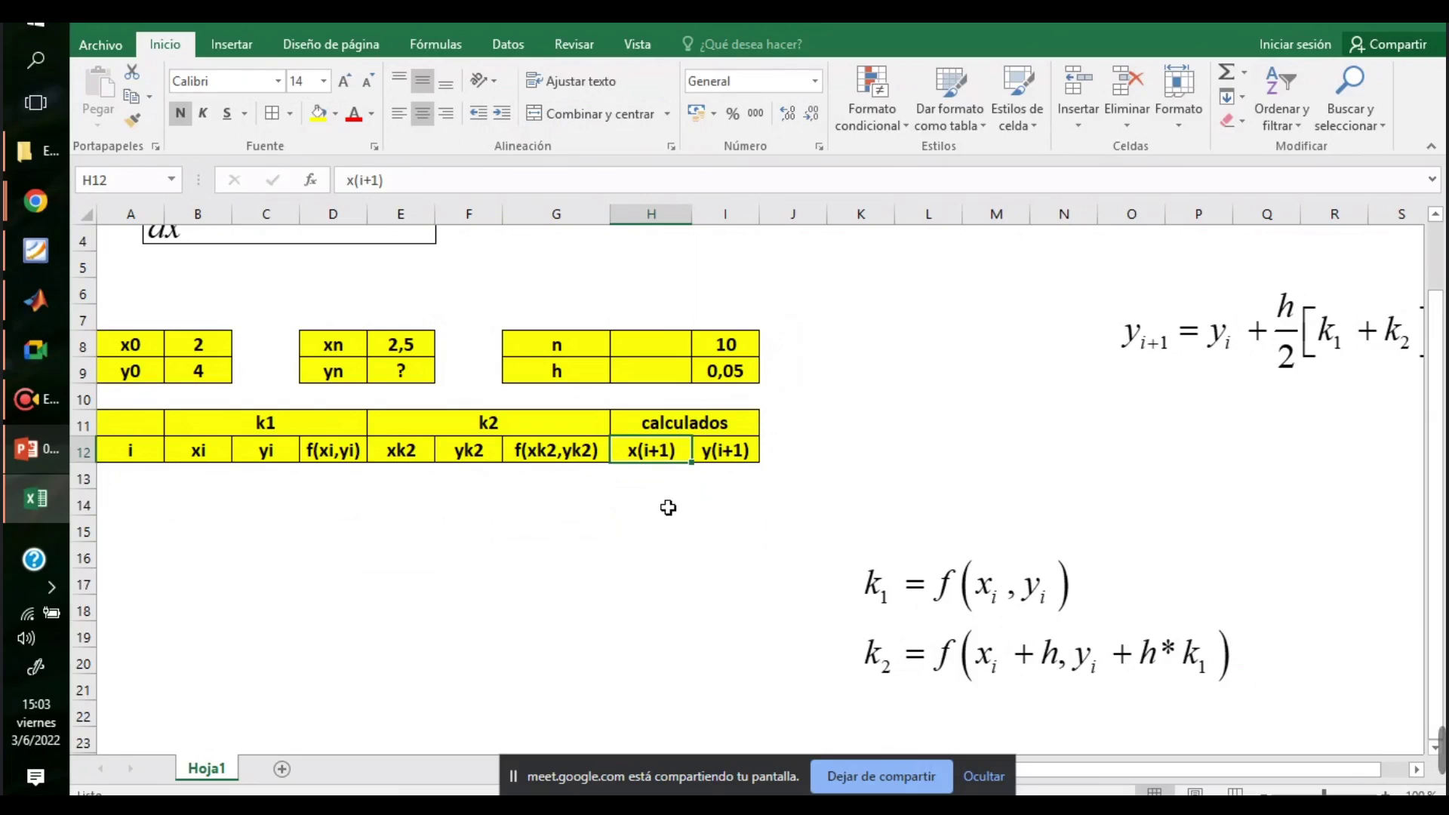
- Number the iterations from 0 to 10 in cells A13:A23 by extending the series 0, 1, 2
click(146, 470)
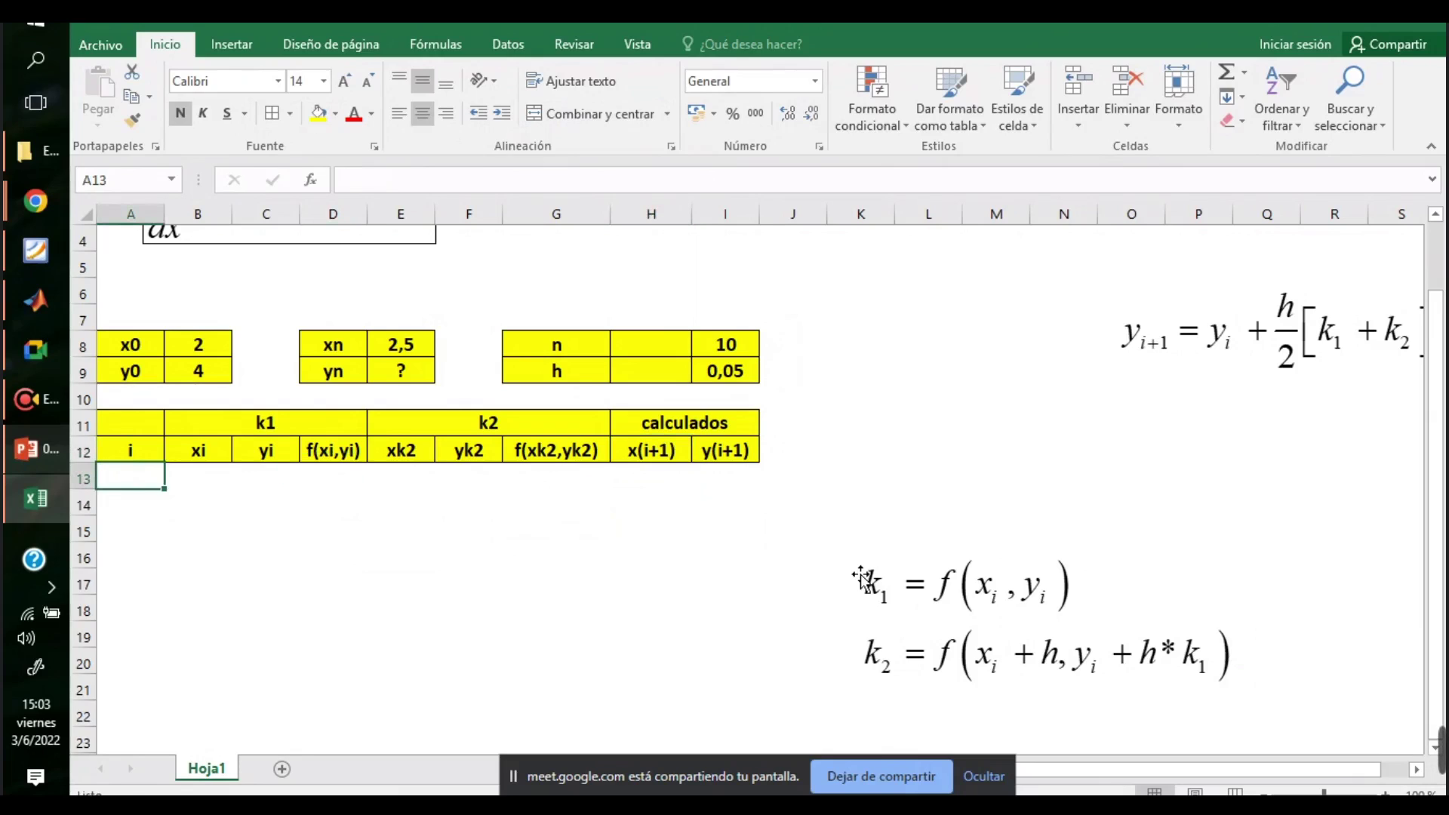
text(0)
key(Return)
text(1)
key(Return)
text(2)
key(Return)
drag(125, 476, 165, 747)
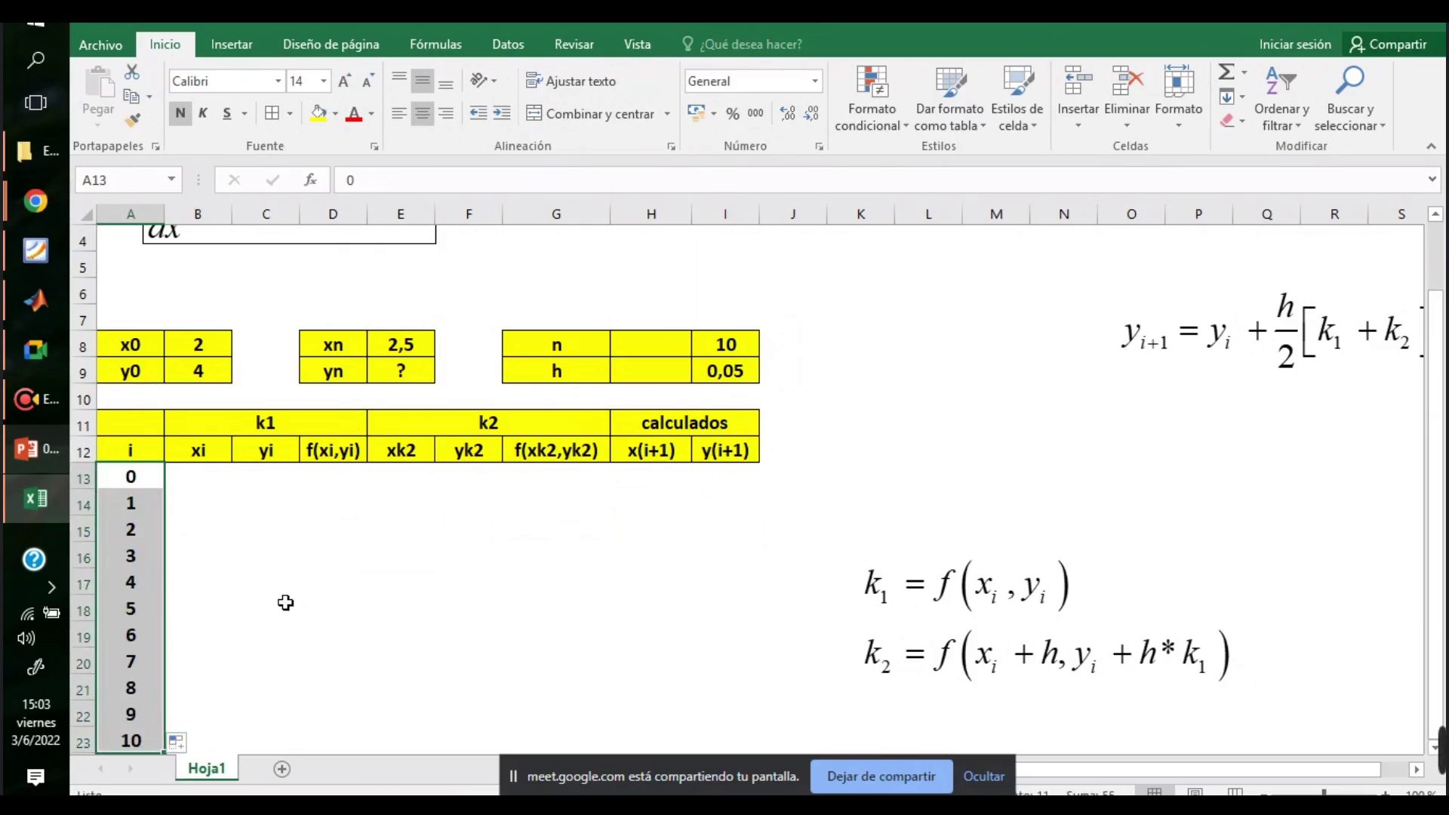
- Fill the first iteration row's starting values with references to x0 (+B8) in B13 and y0 (+B9) in C13
click(205, 481)
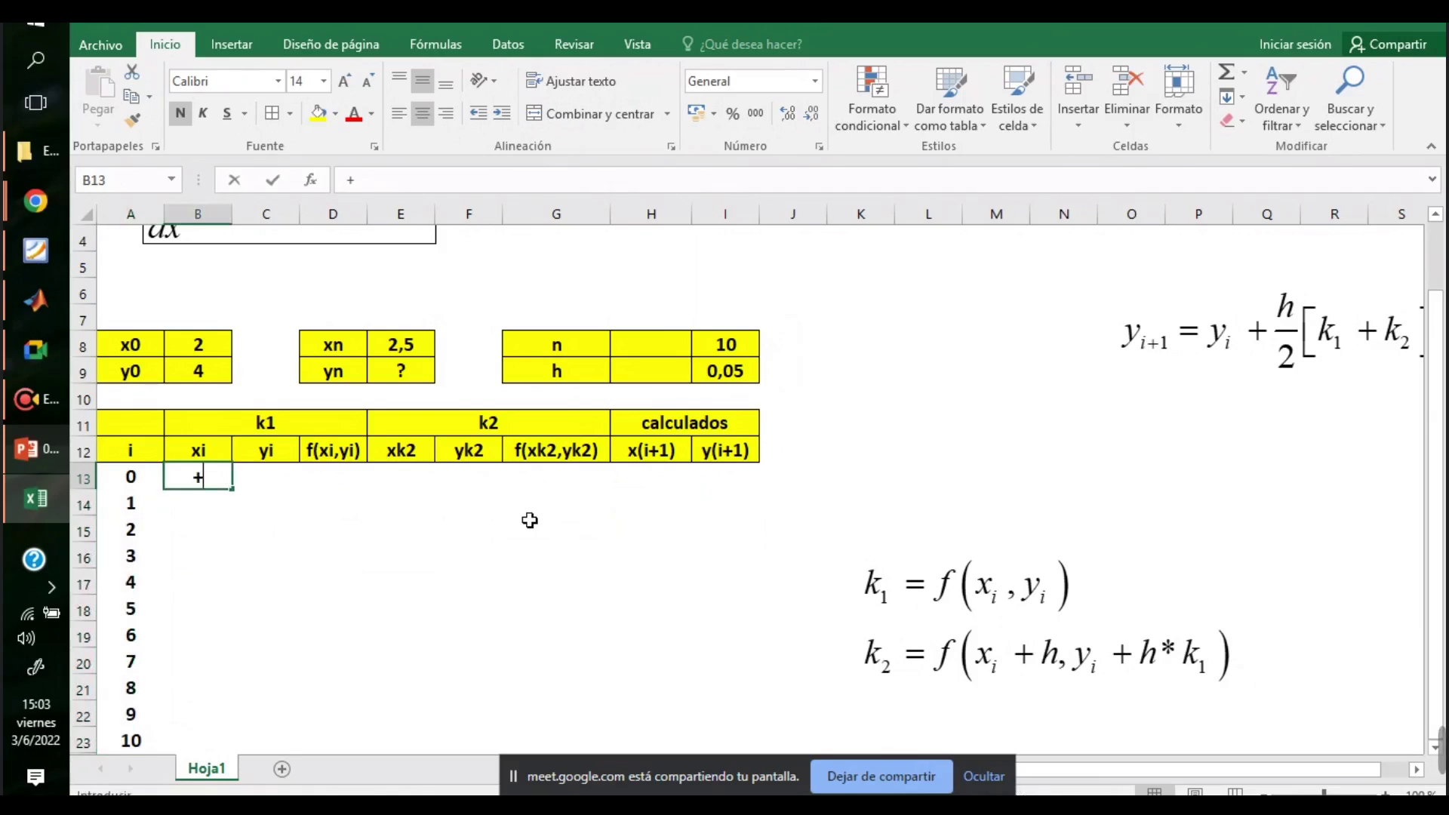
text(+)
click(206, 348)
text(+)
key(BackSpace)
key(Return)
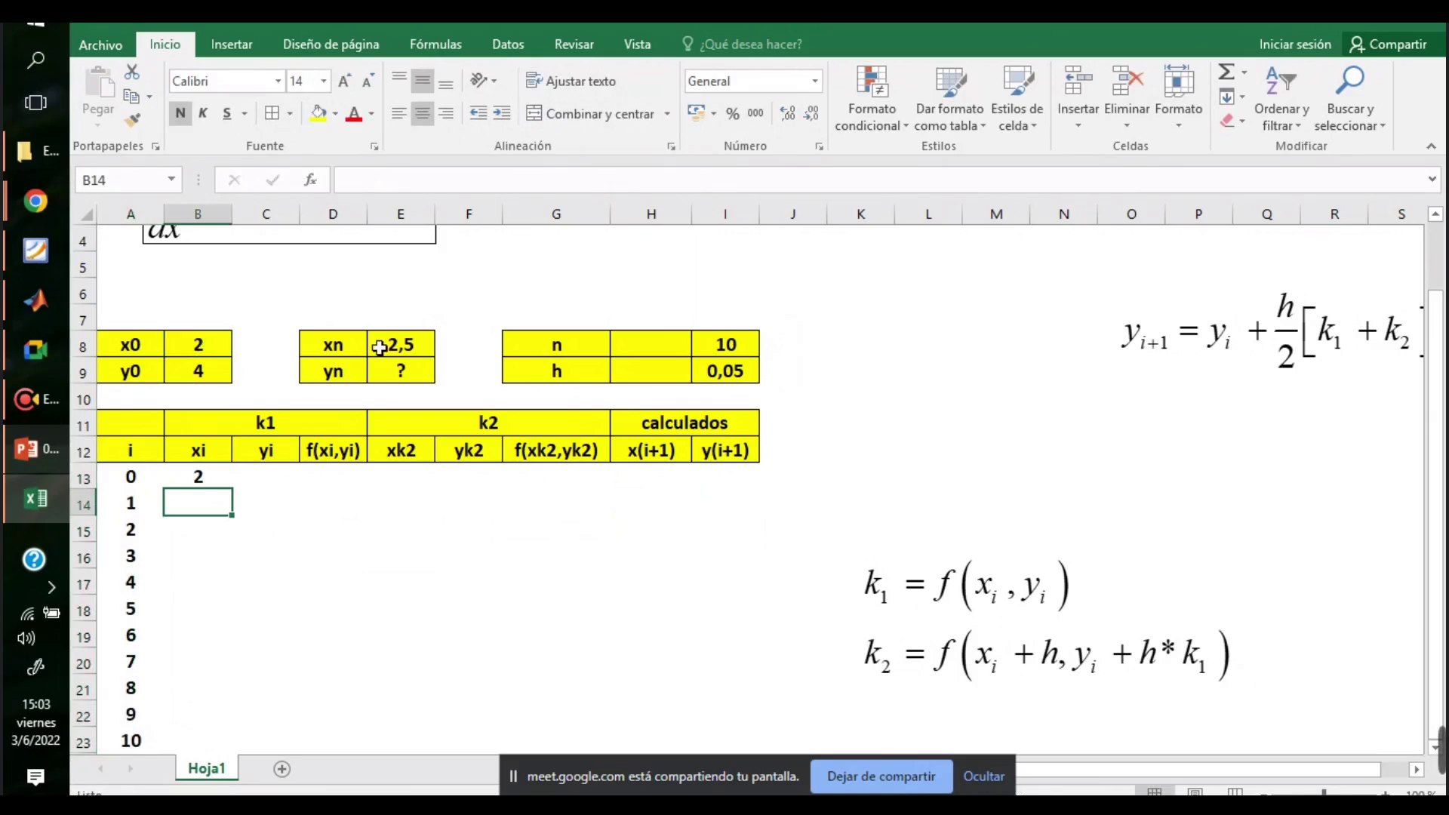
click(262, 477)
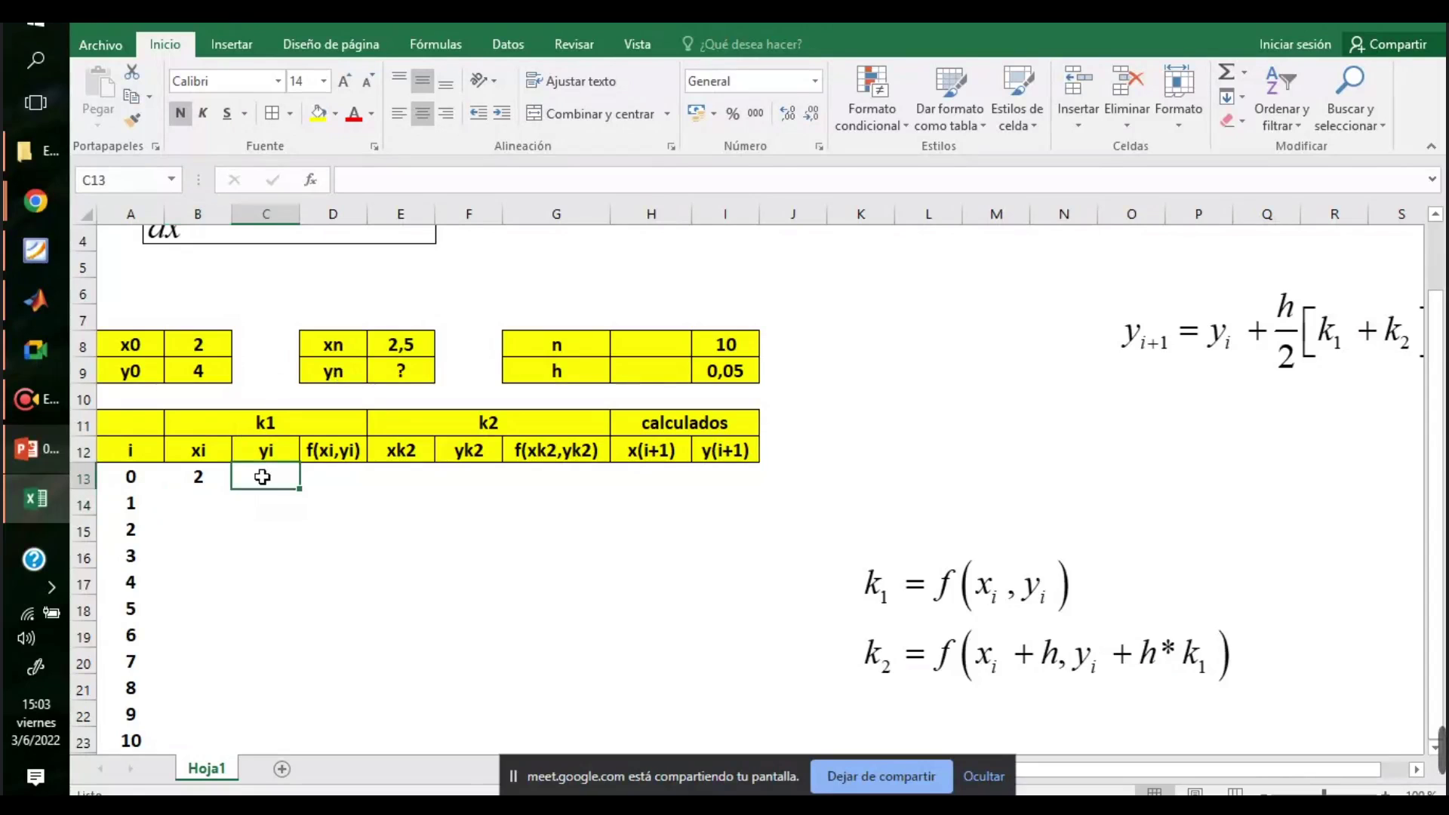
text(+)
click(200, 373)
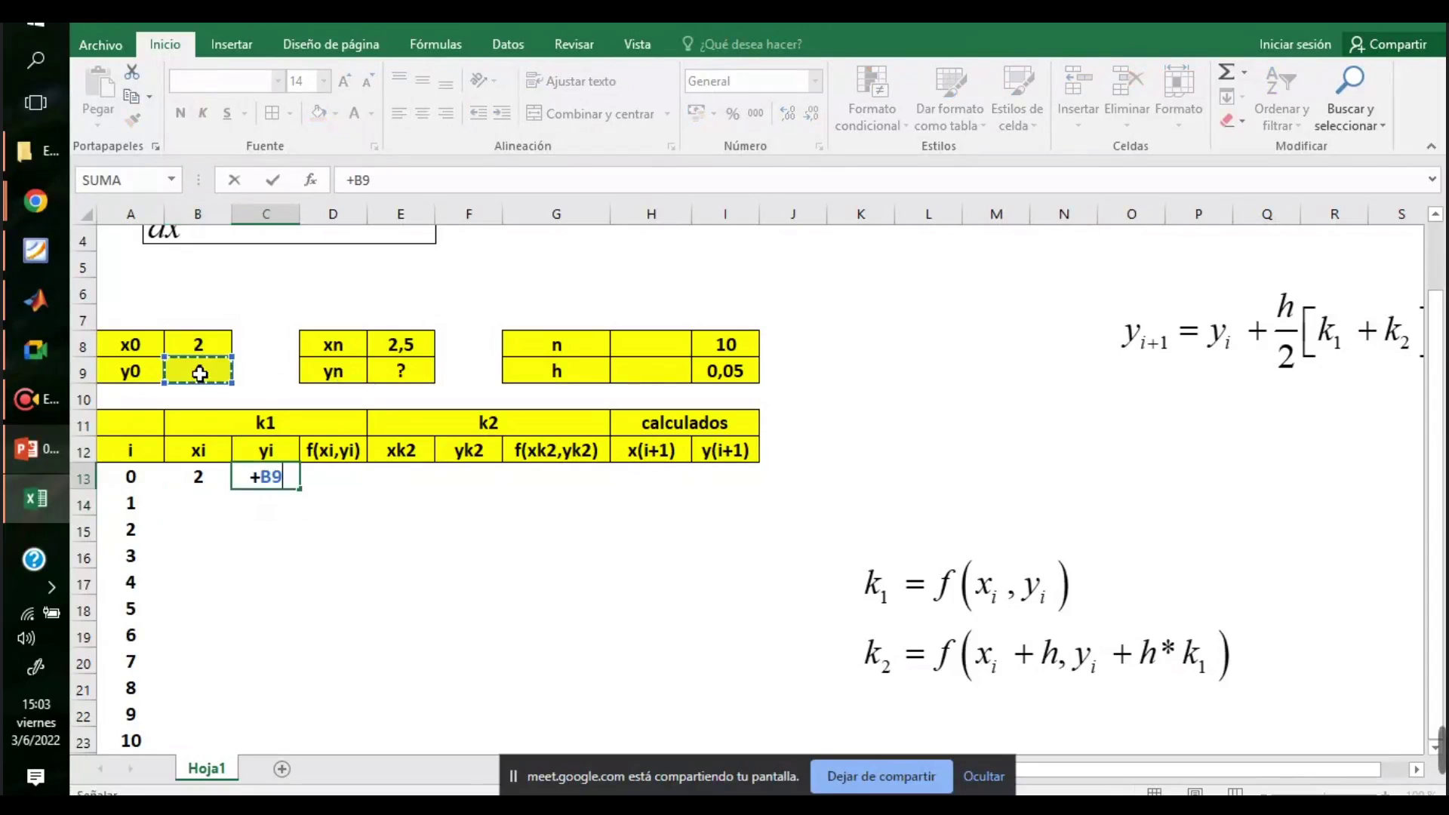
key(Return)
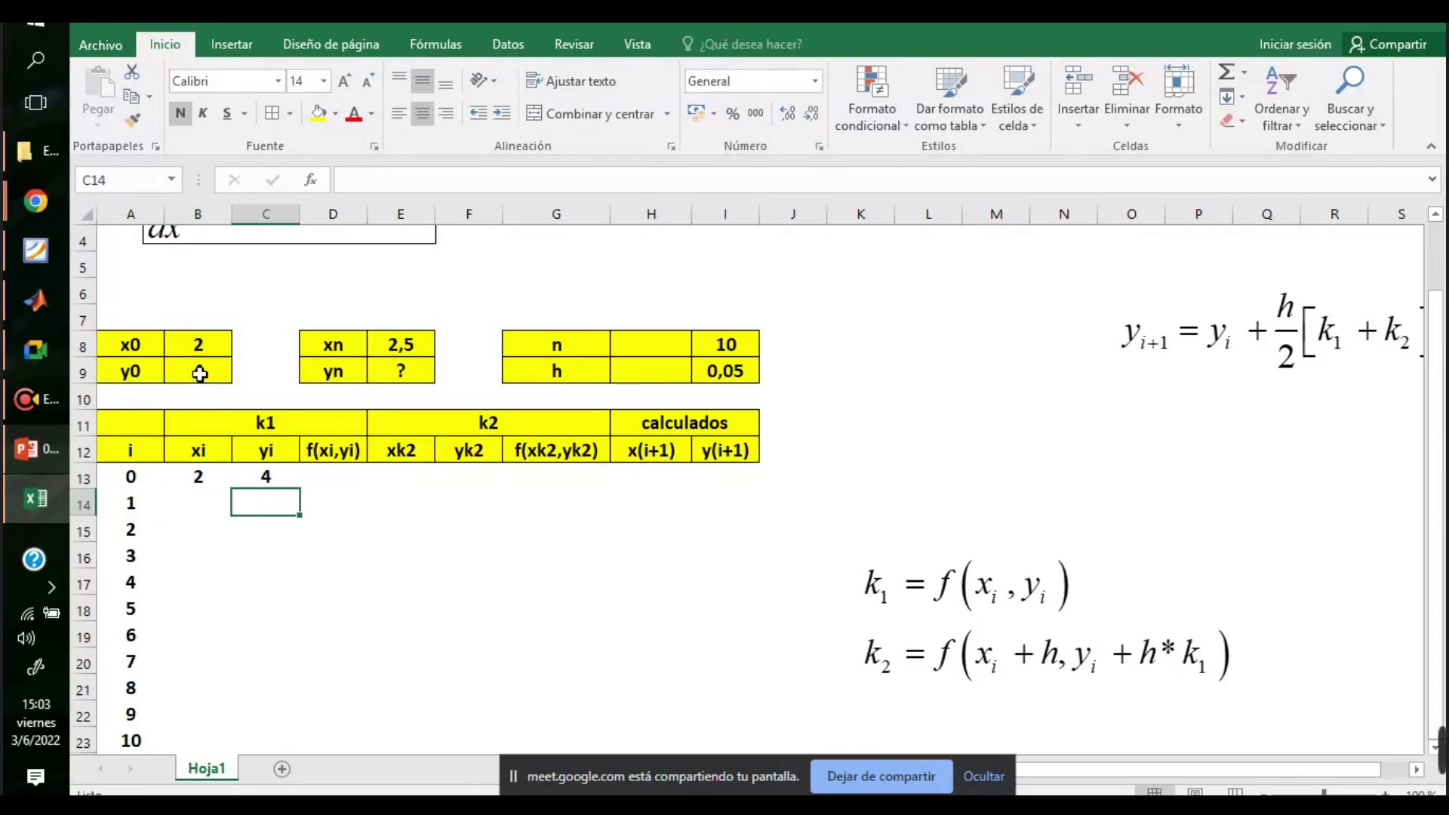
- Enter the k1 formula =0,1*raiz(c13)+0,4*B13^2 in cell D13
click(333, 474)
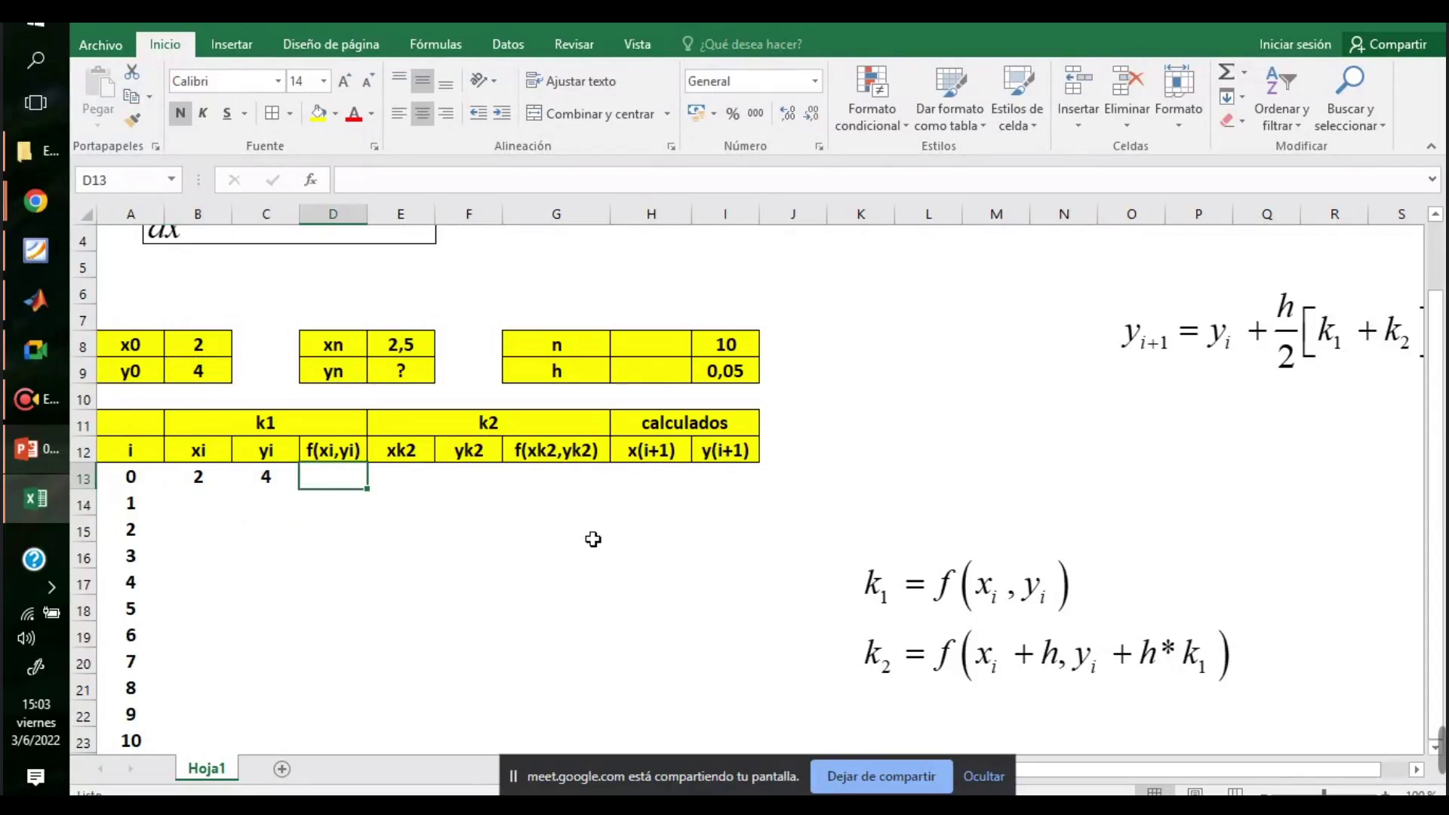
text(=)
scroll(593, 539, up, 1)
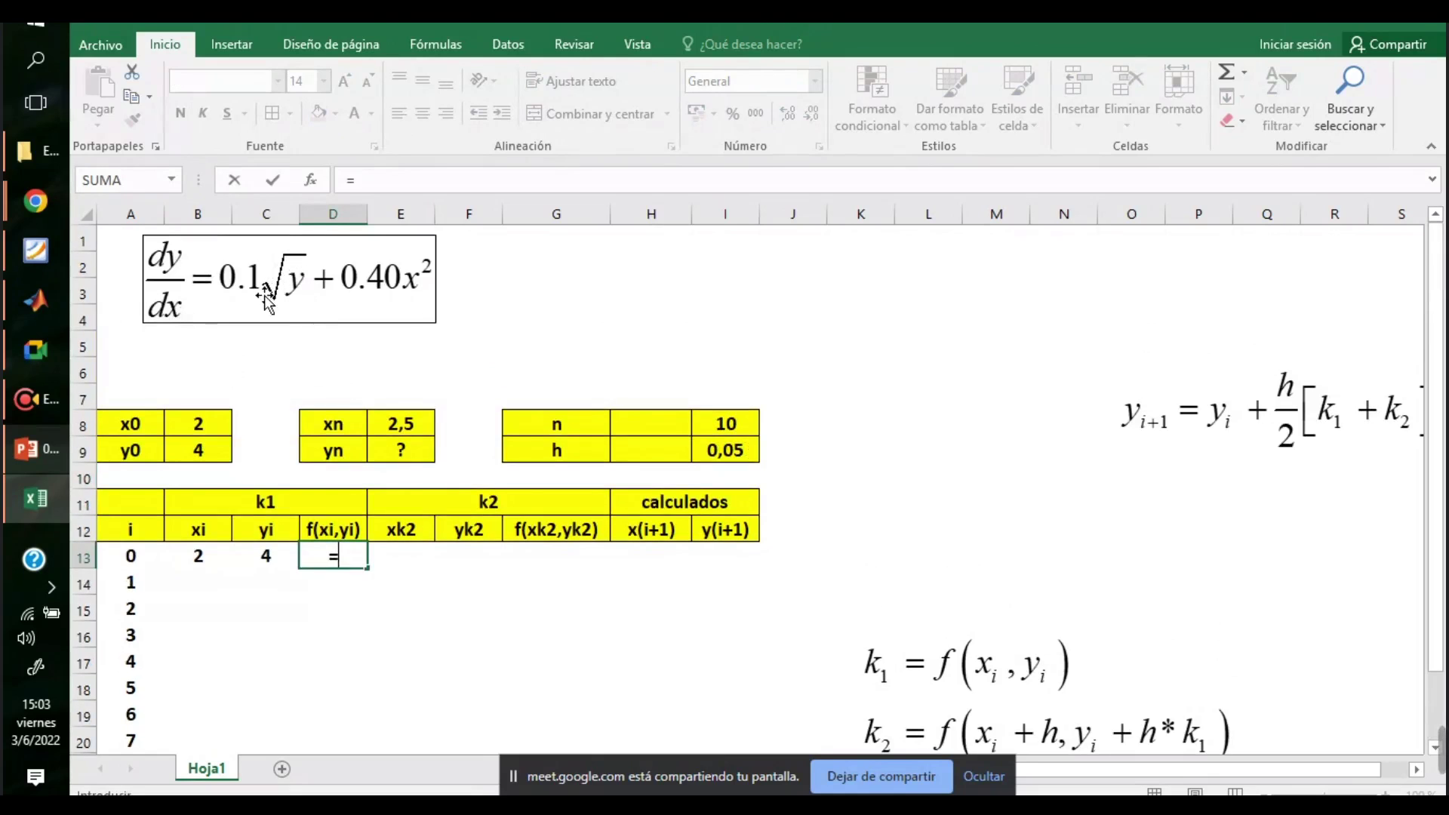
text(0,1)
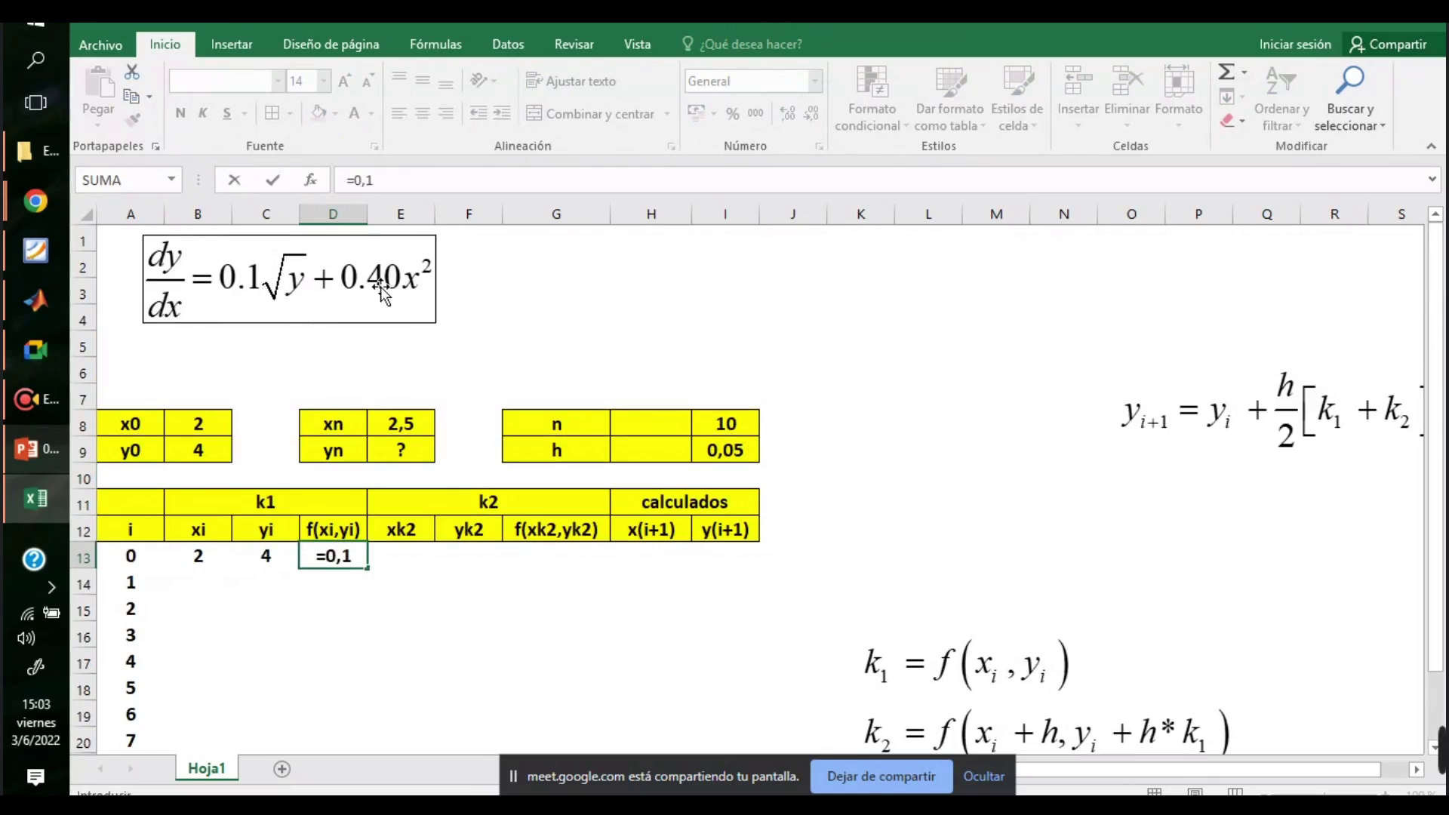
text(*ra)
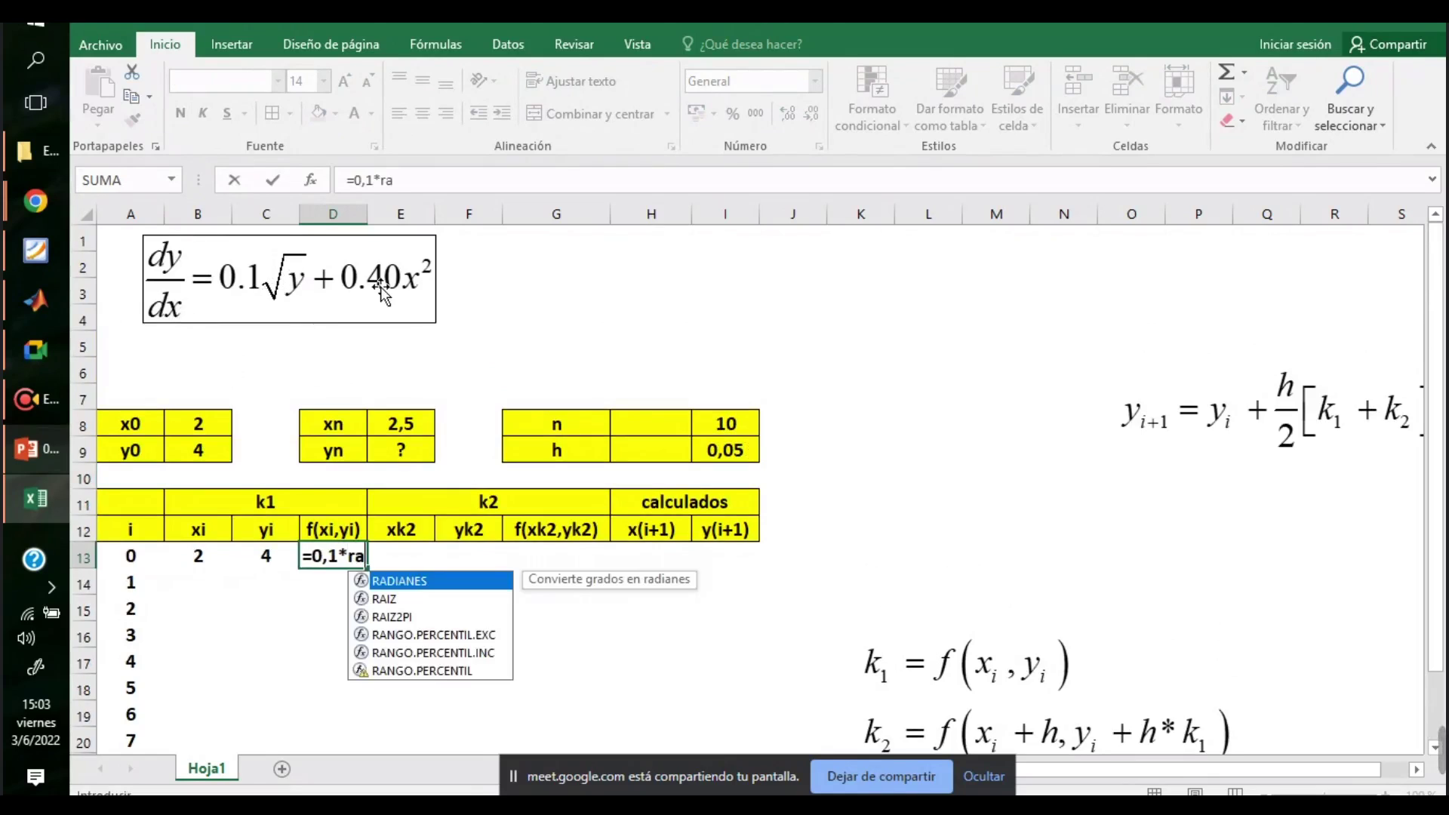
text(iz()
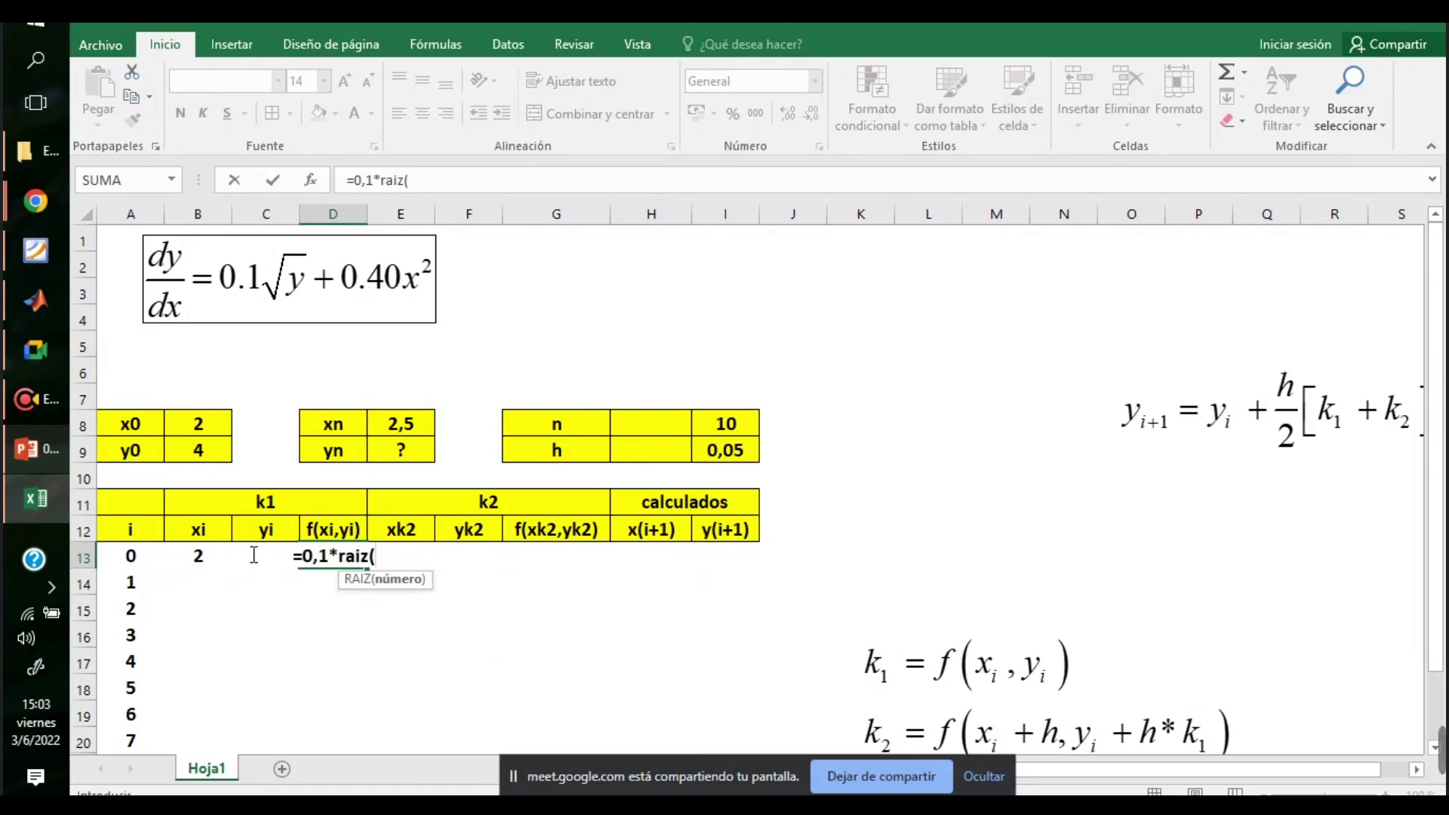
key(F2)
key(Home)
click(376, 556)
text(c13)+)
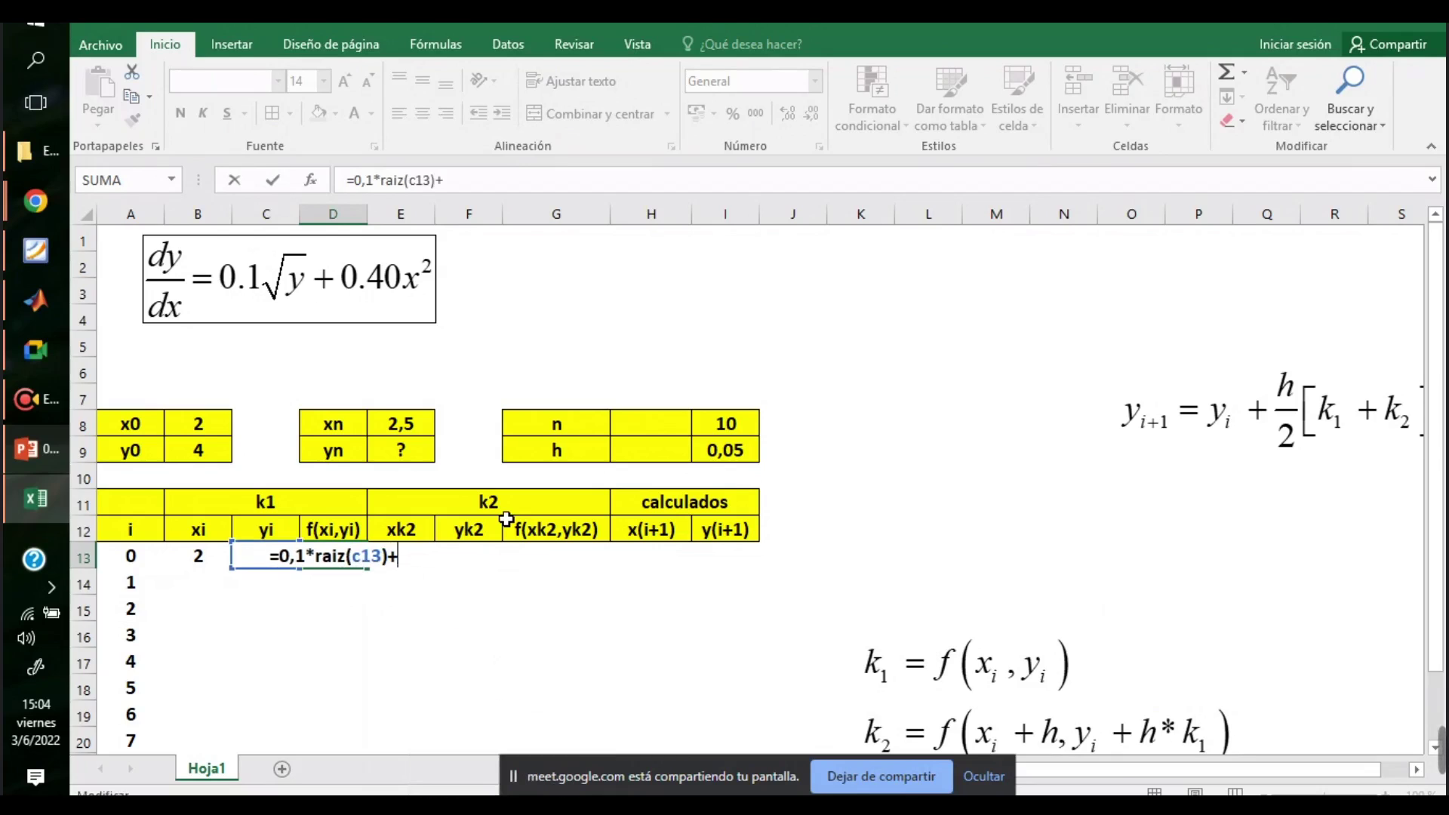
text(0,4)
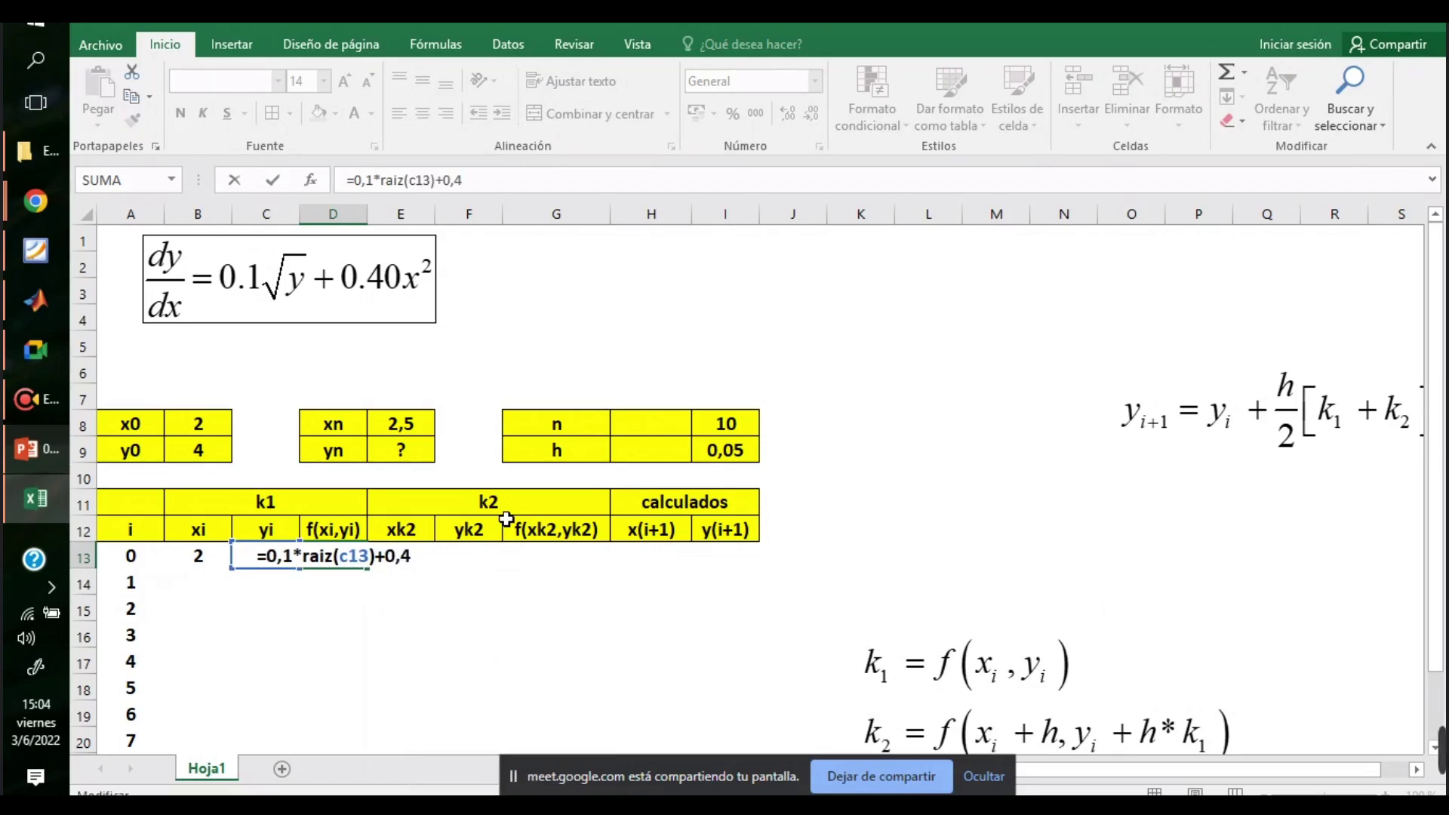
text(*)
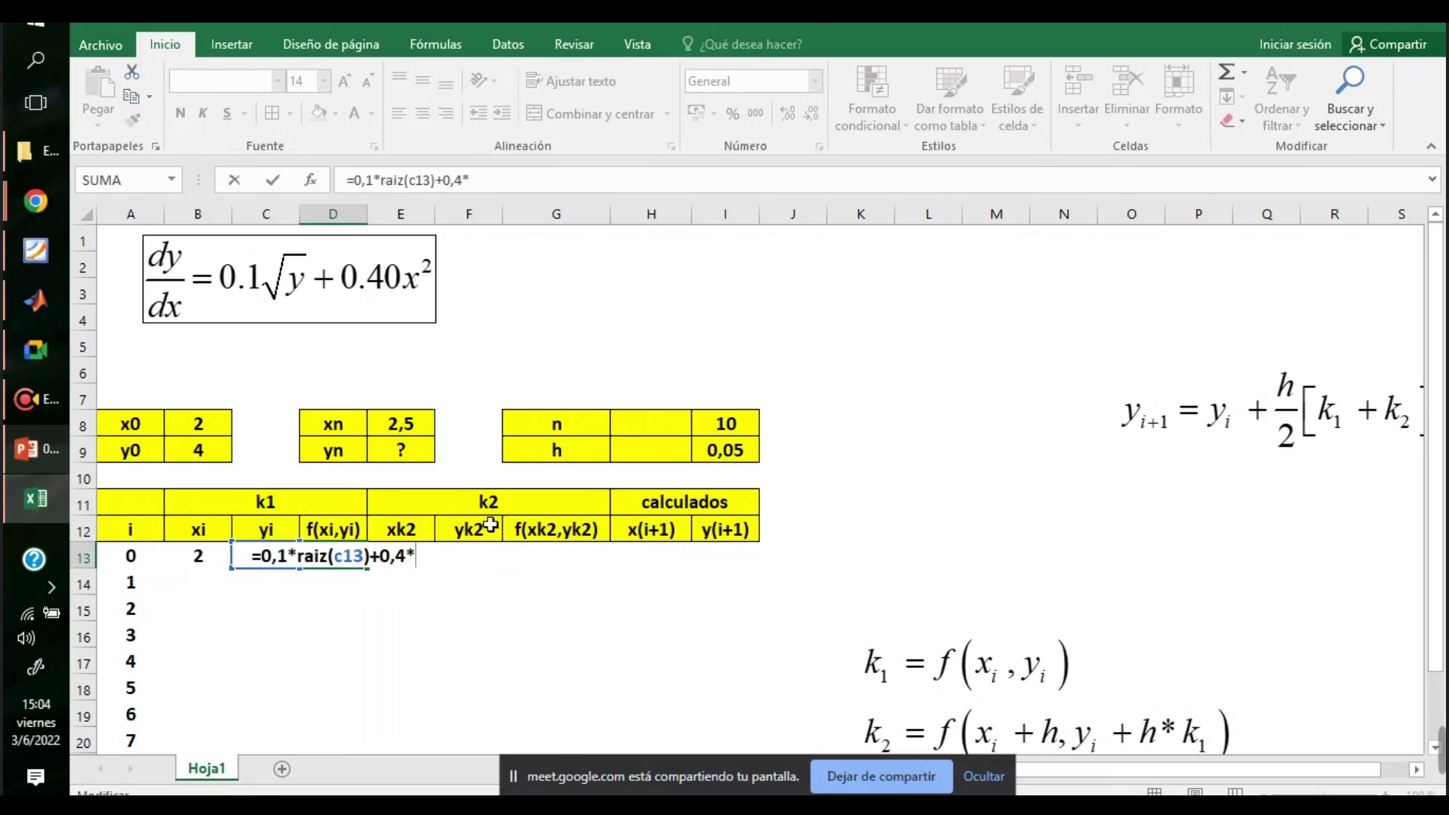
click(194, 556)
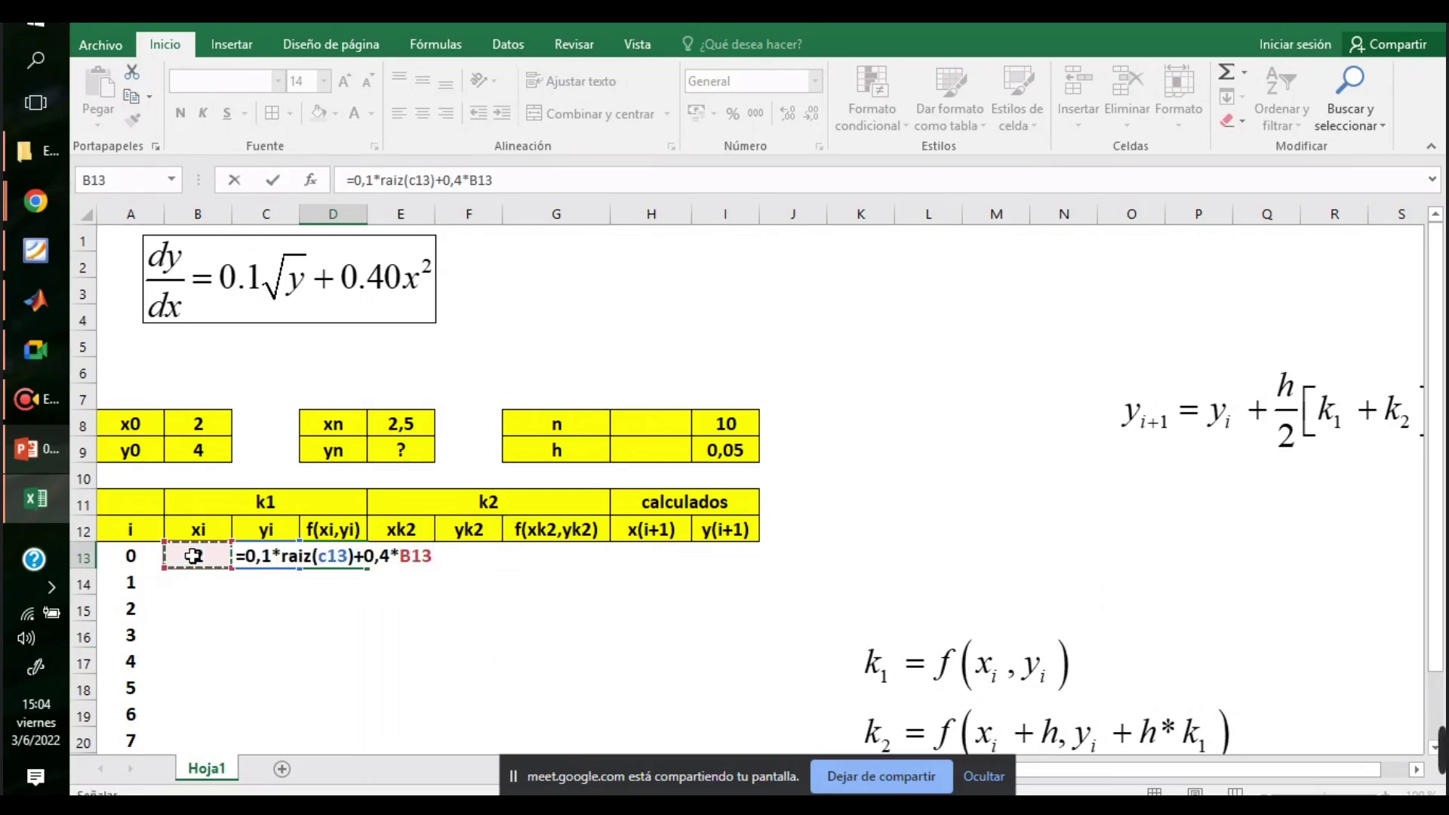
text(^)
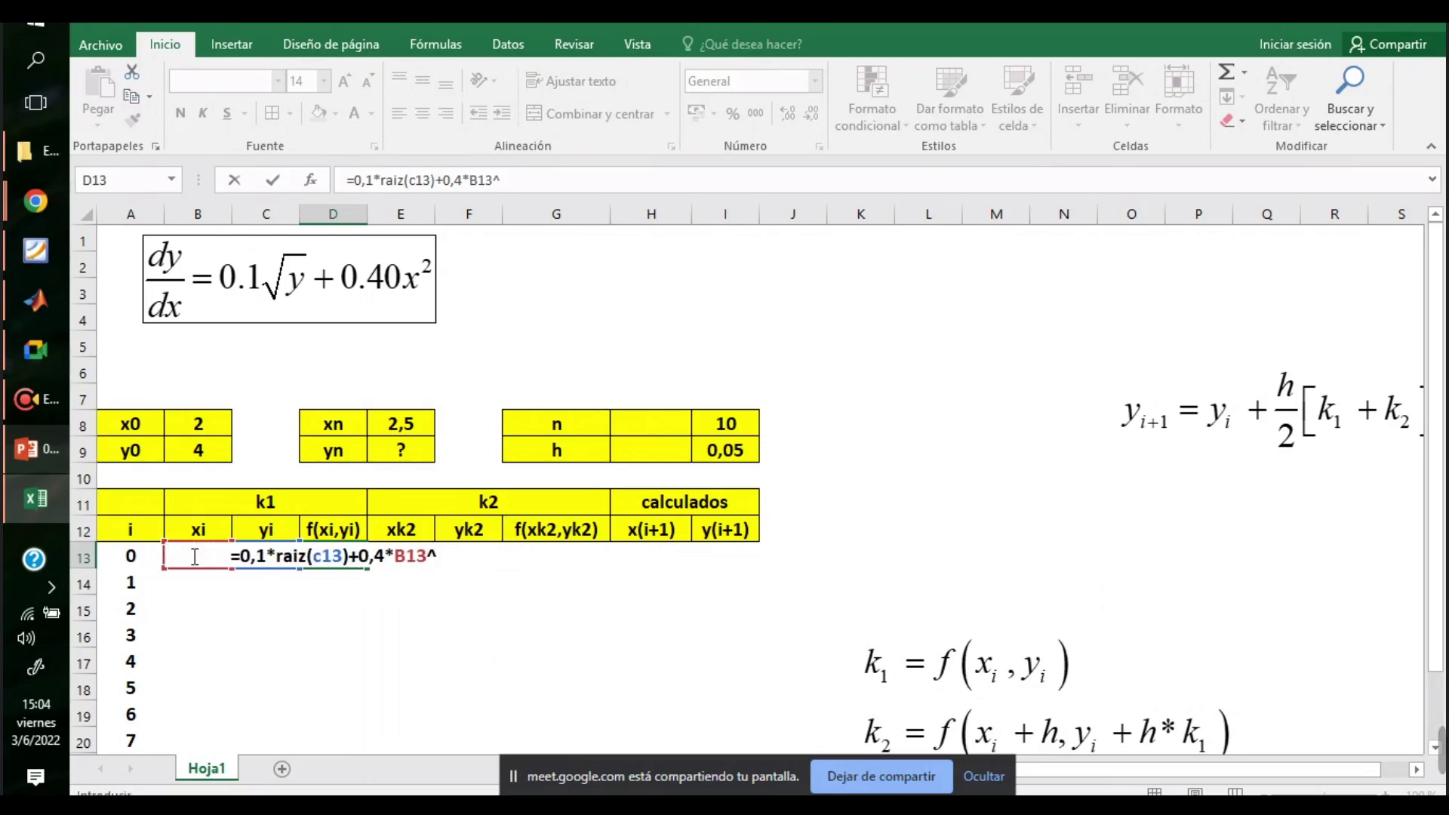
text(2)
key(Return)
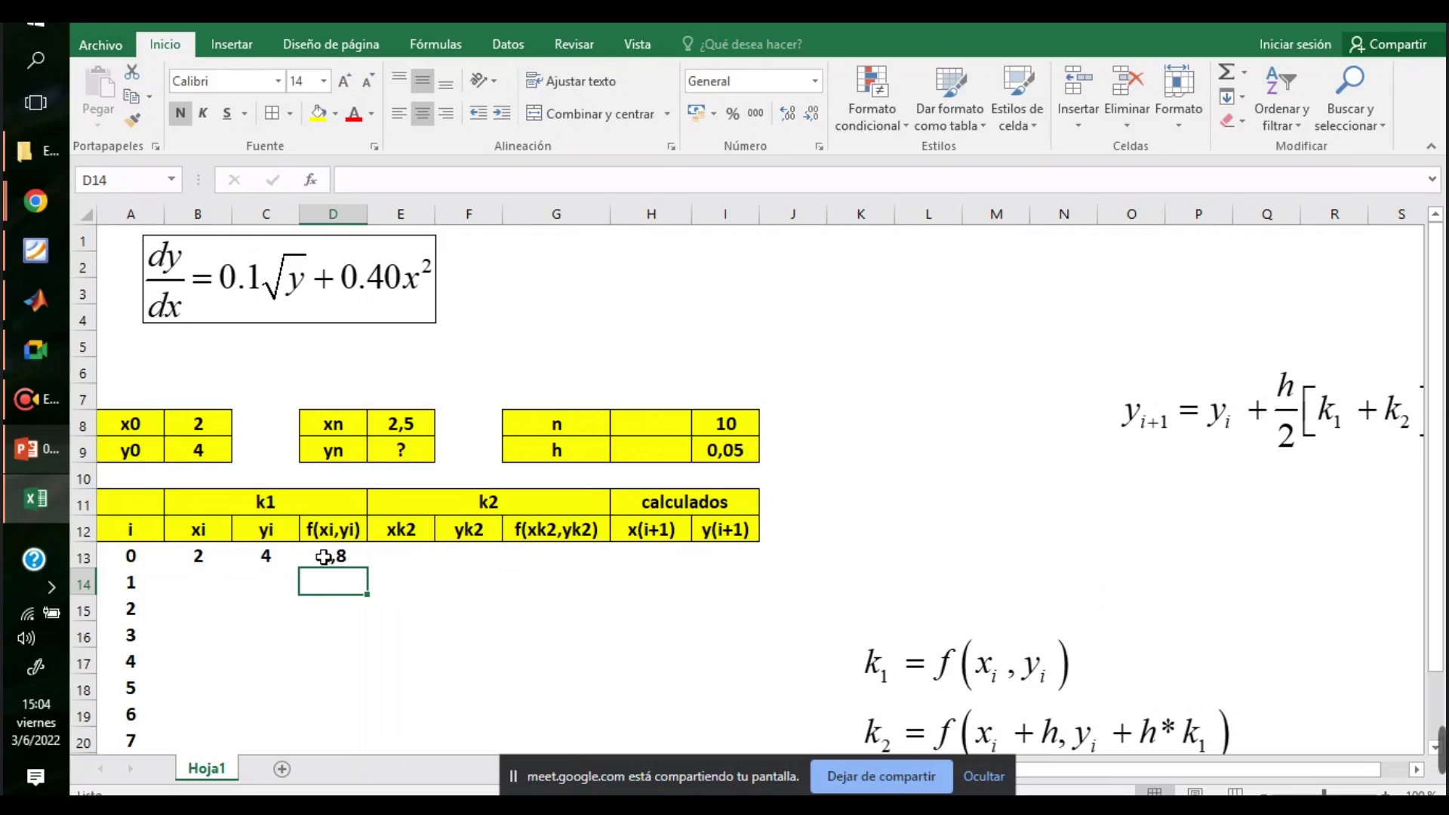
- Move the picture of the k1 and k2 formulas up beside about rows 11 to 14, below the y(i+1) formula
click(410, 550)
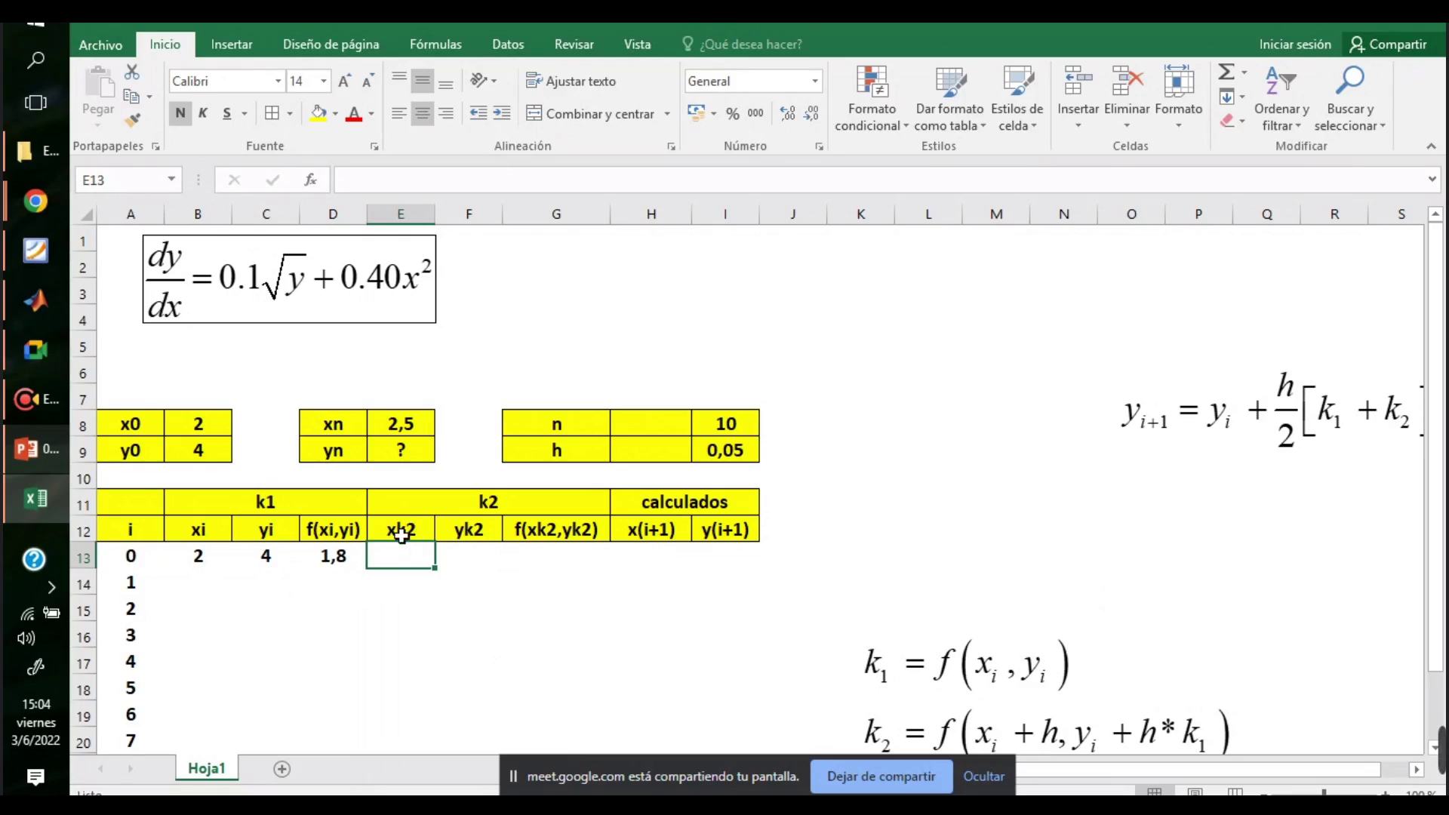
drag(1009, 655, 1027, 497)
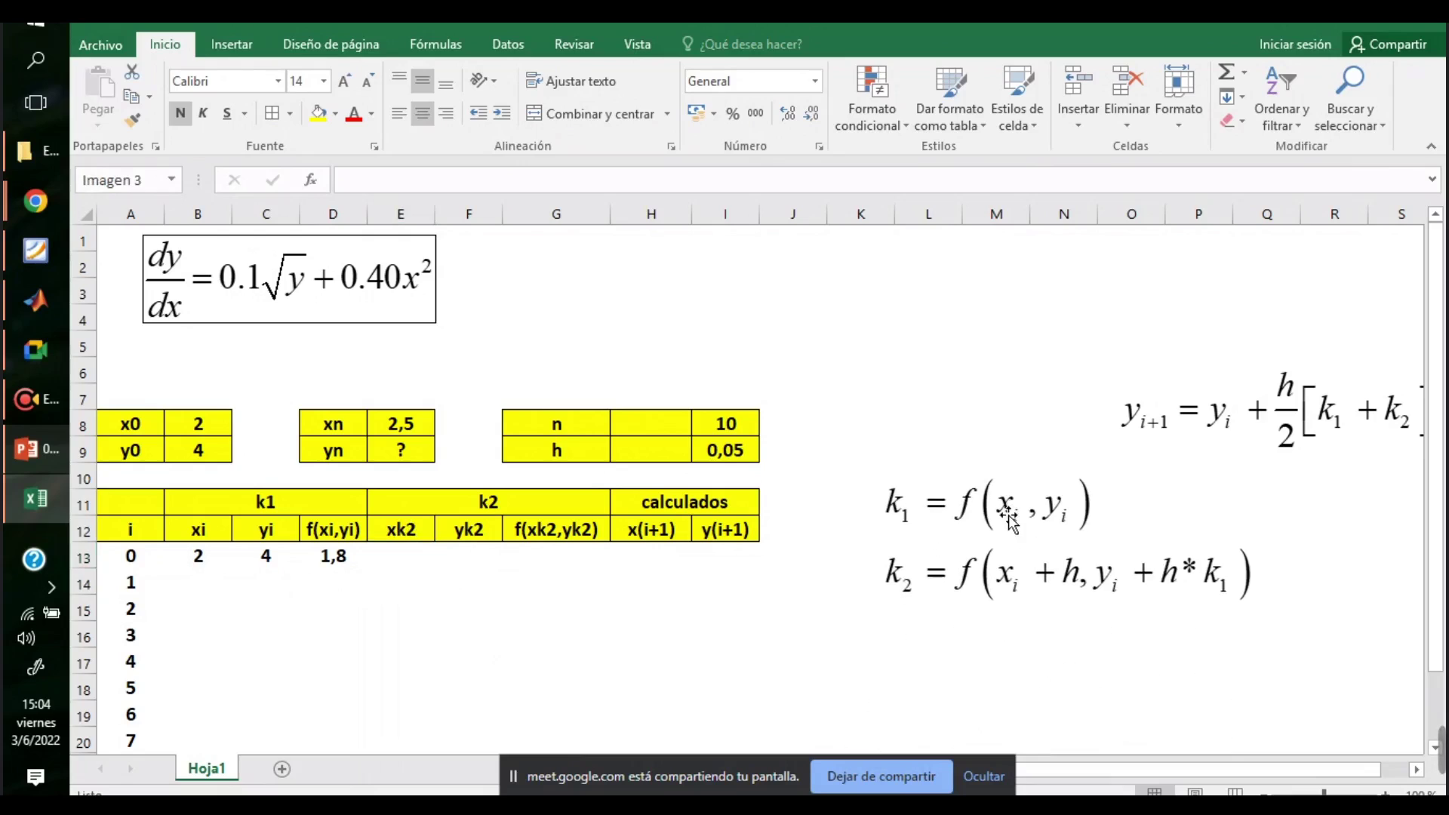
click(1033, 609)
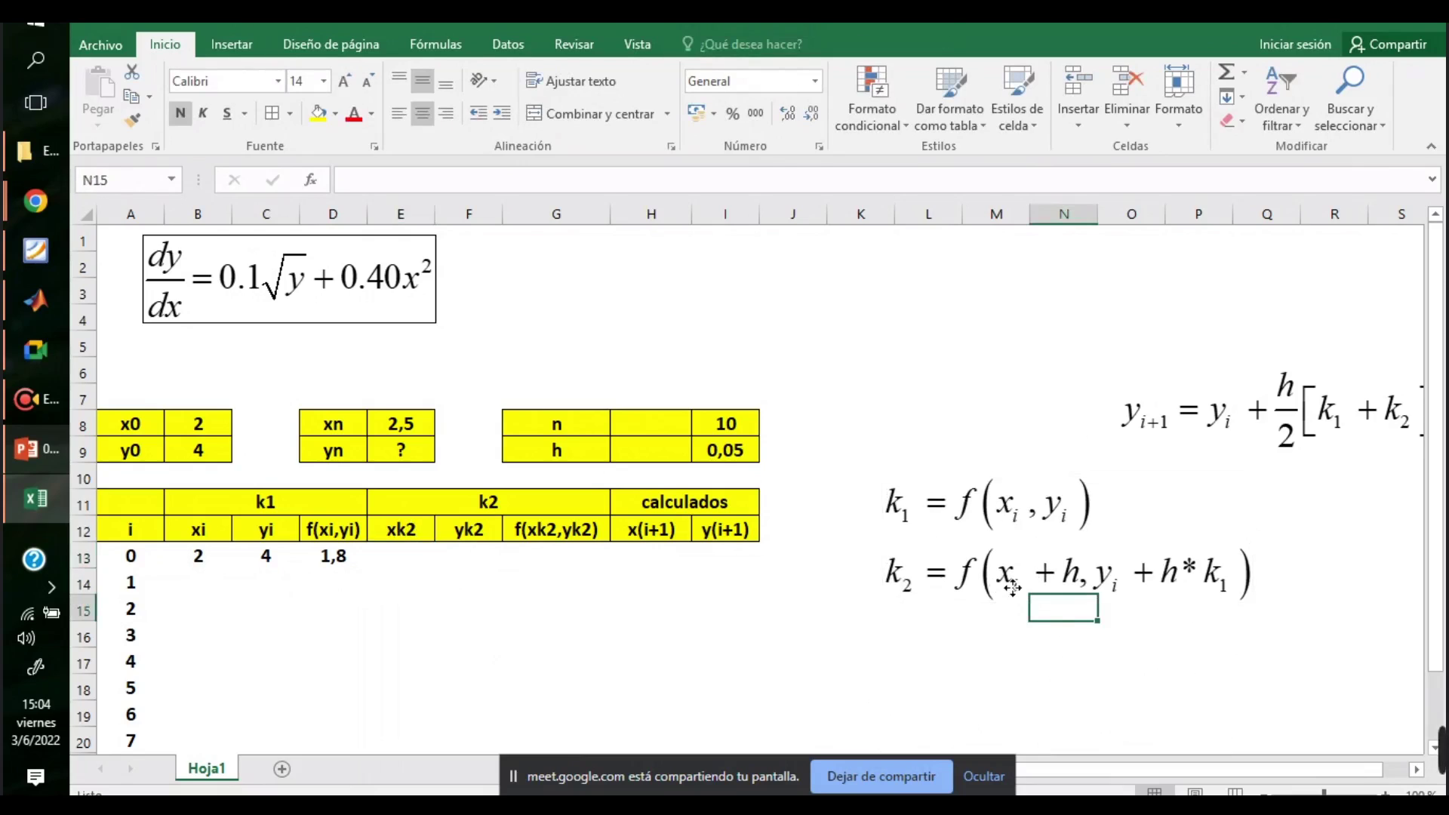
- Enter the xk2 formula =B13+I$9 in cell E13
click(1075, 577)
click(420, 557)
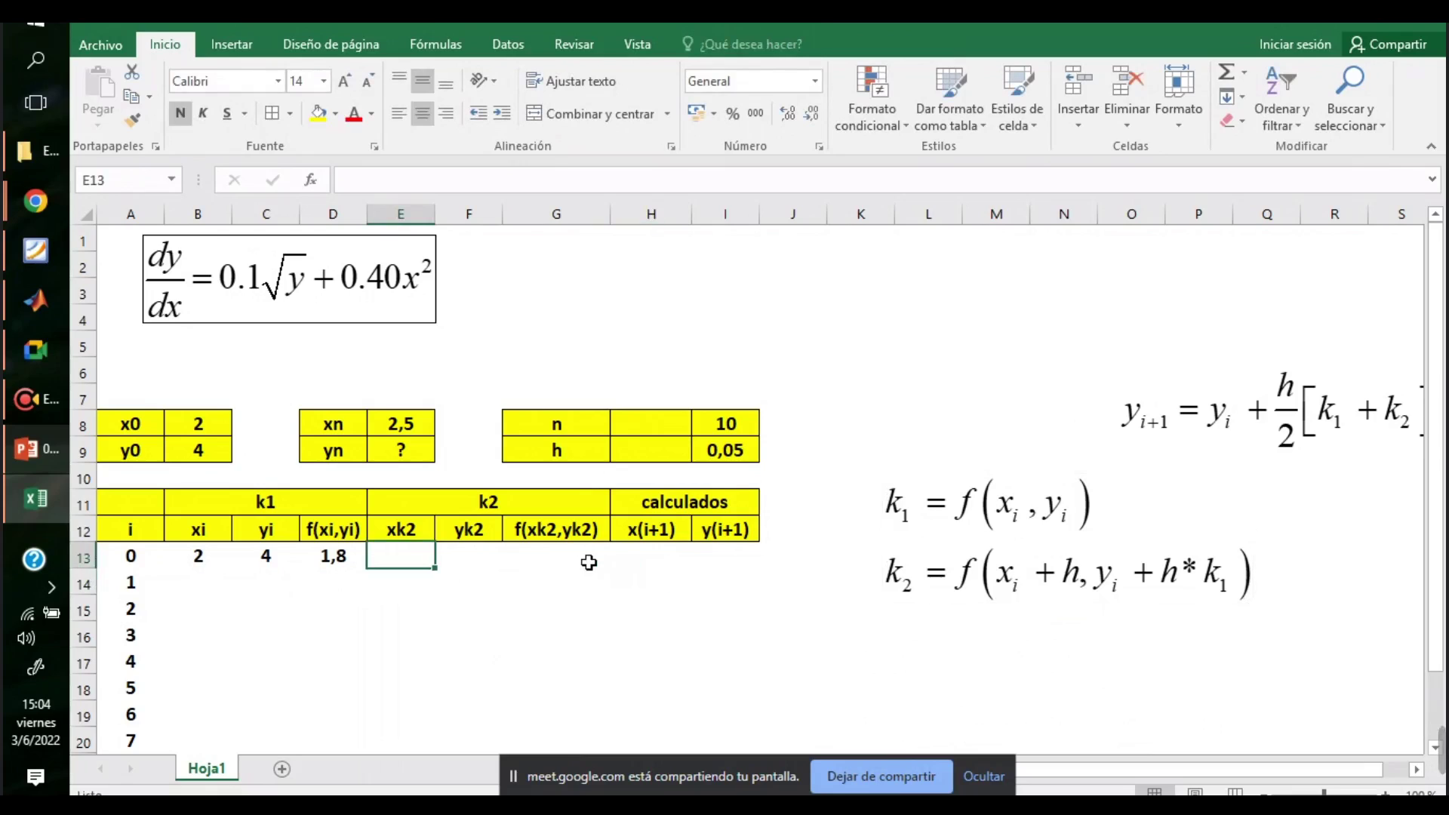
text(=)
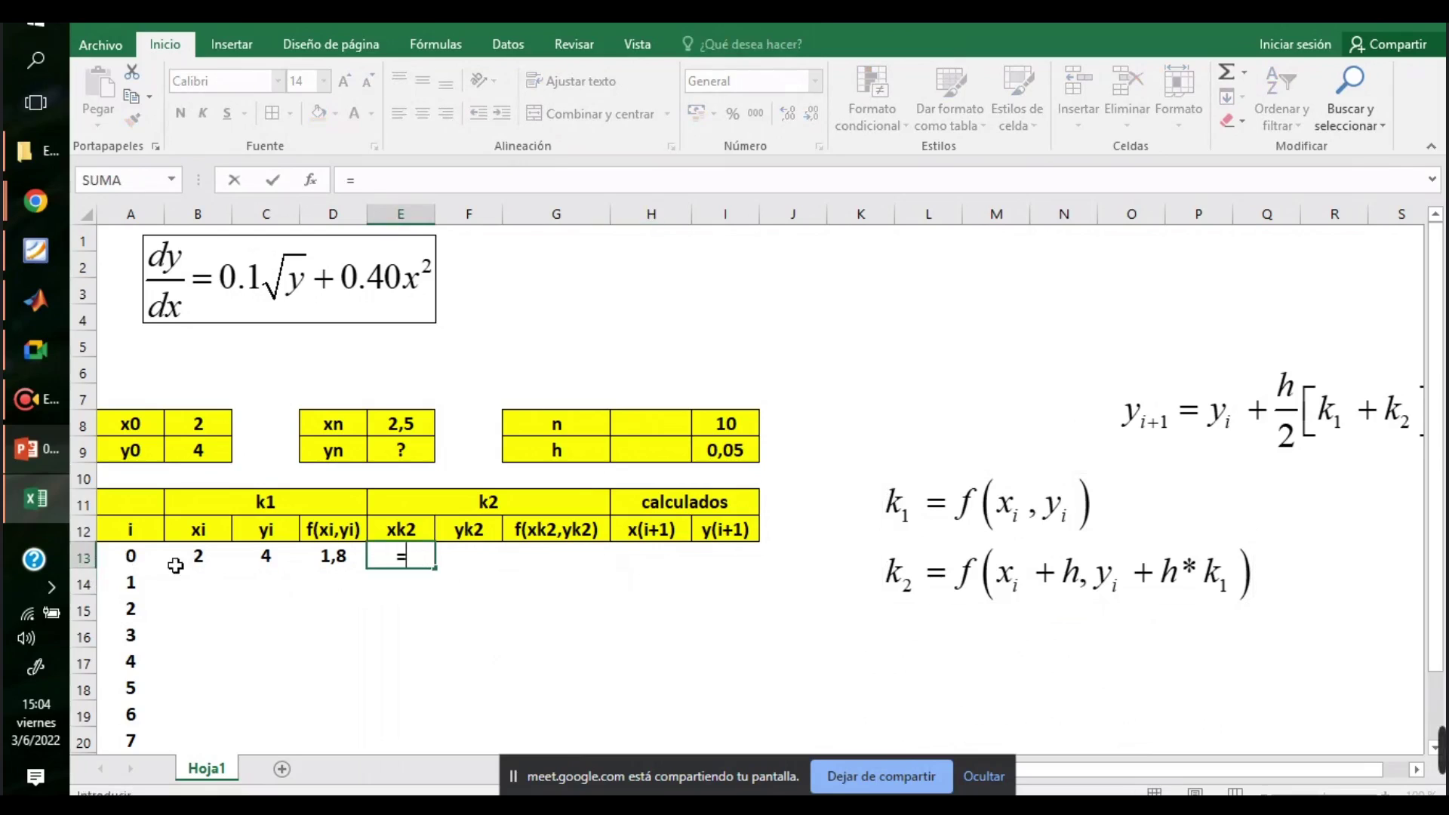
click(200, 558)
text(+)
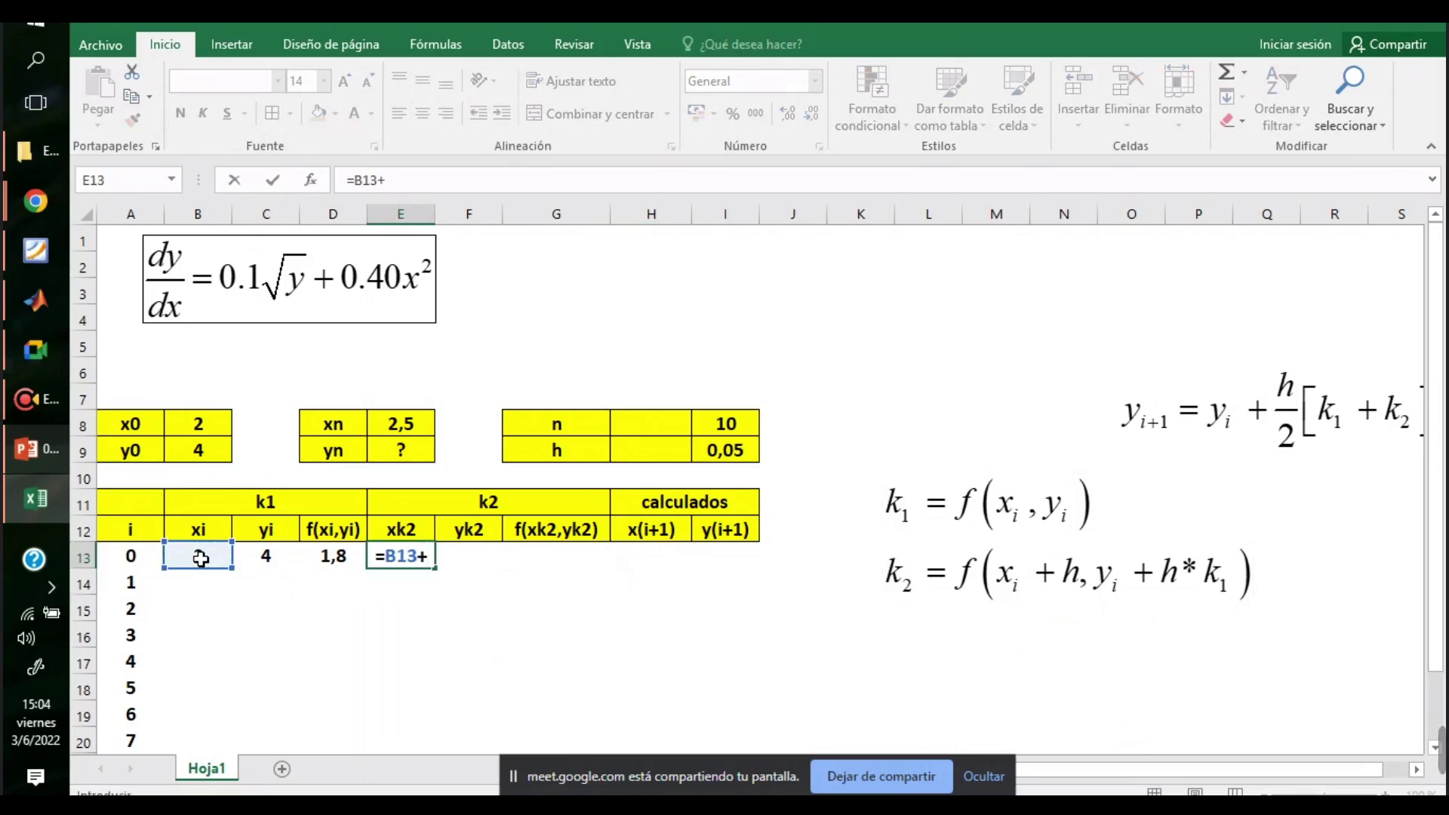
click(731, 453)
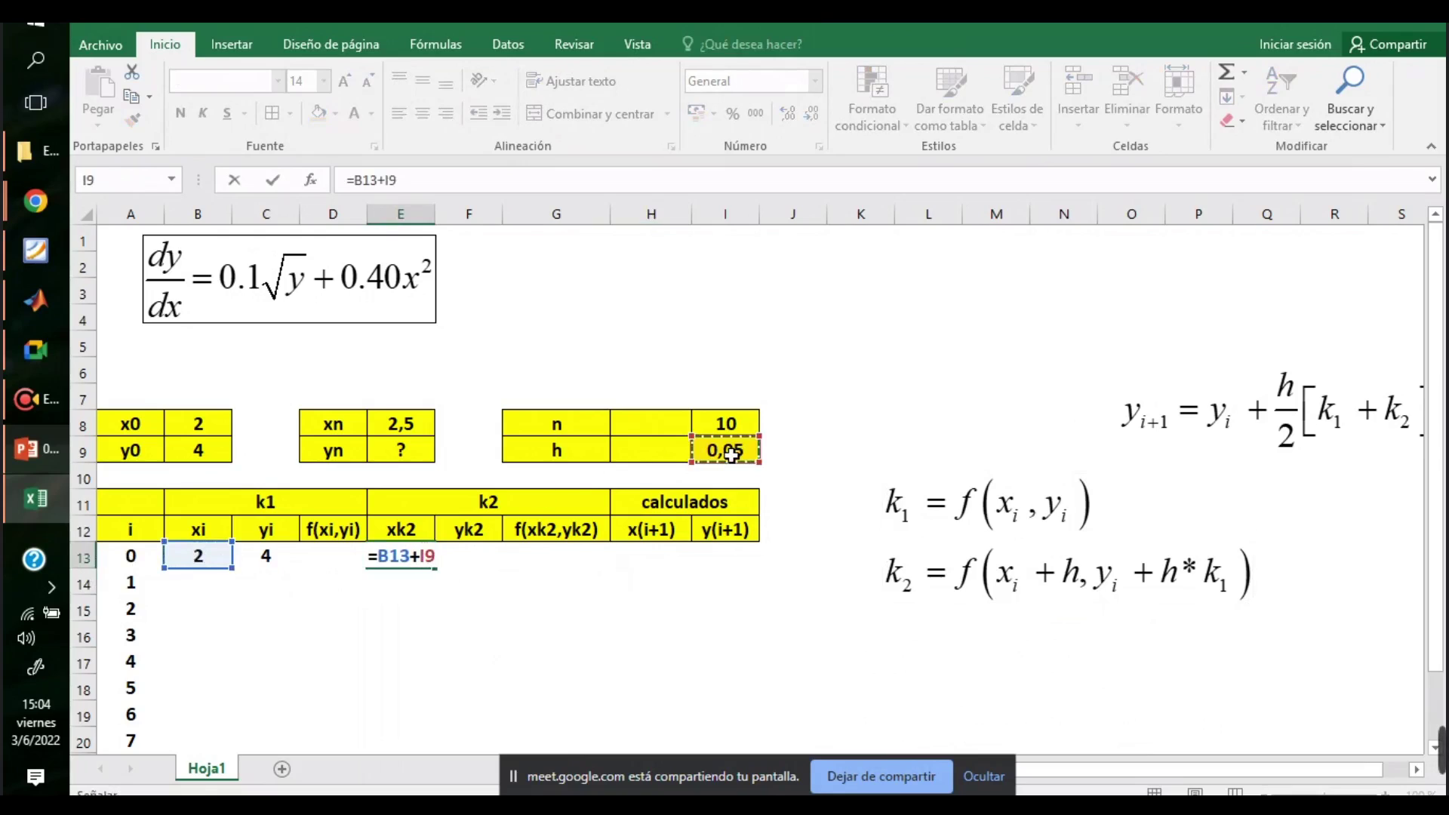
click(389, 182)
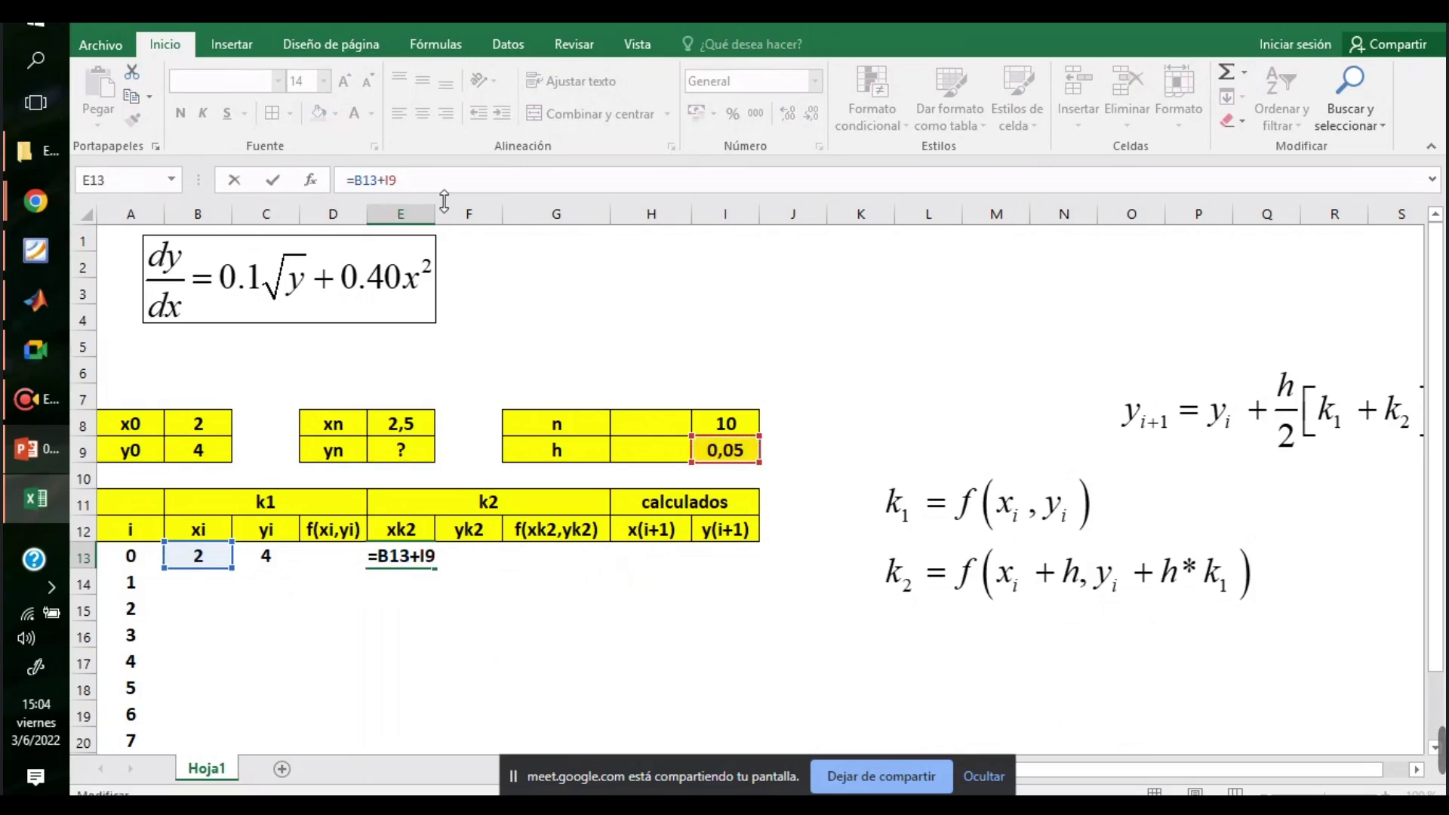
text($)
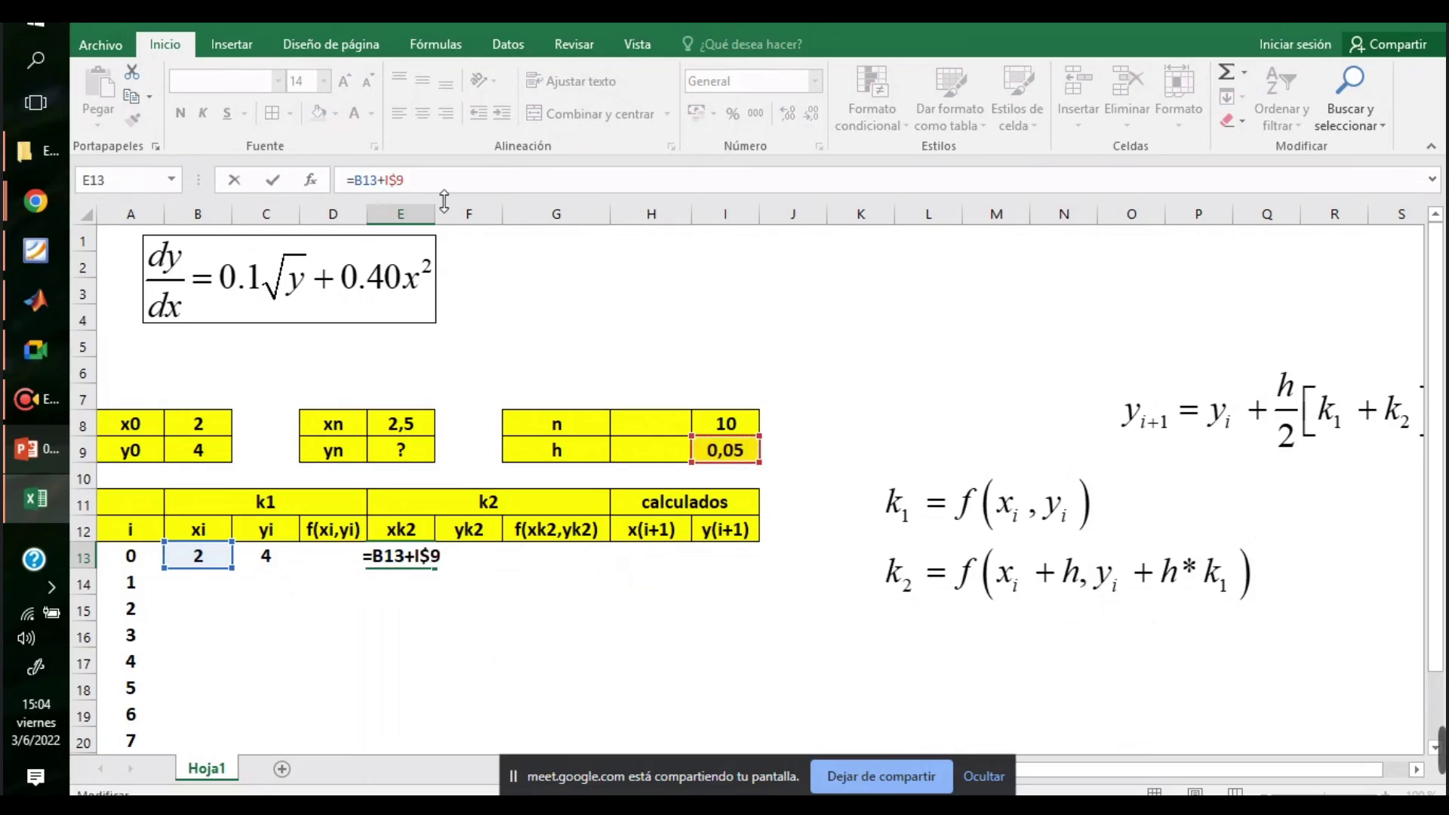
key(Return)
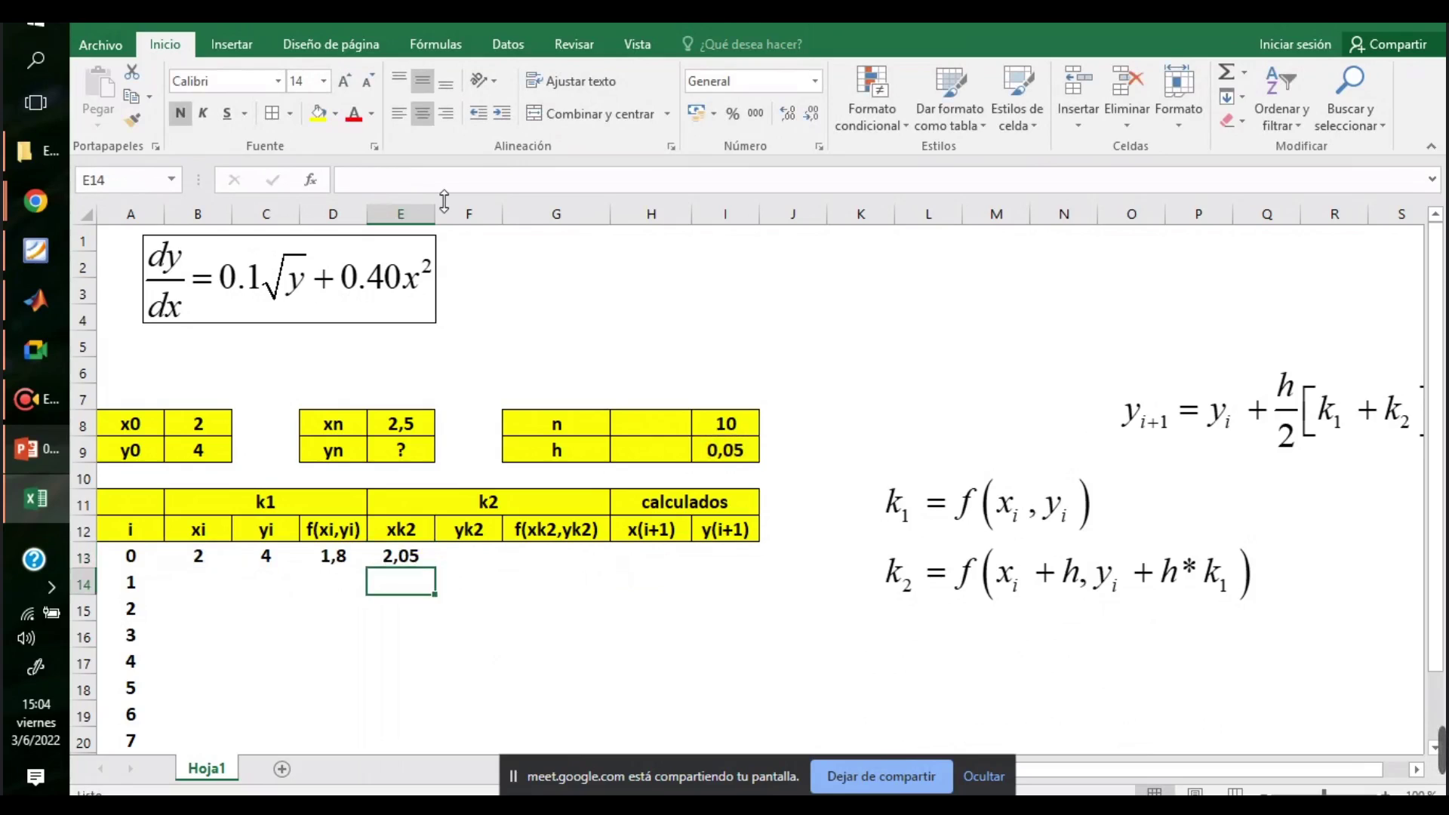
- Enter the yk2 formula =C13+I9*D13 in cell F13, anchoring the reference to the step size h in I9
key(Up)
key(Right)
text(=)
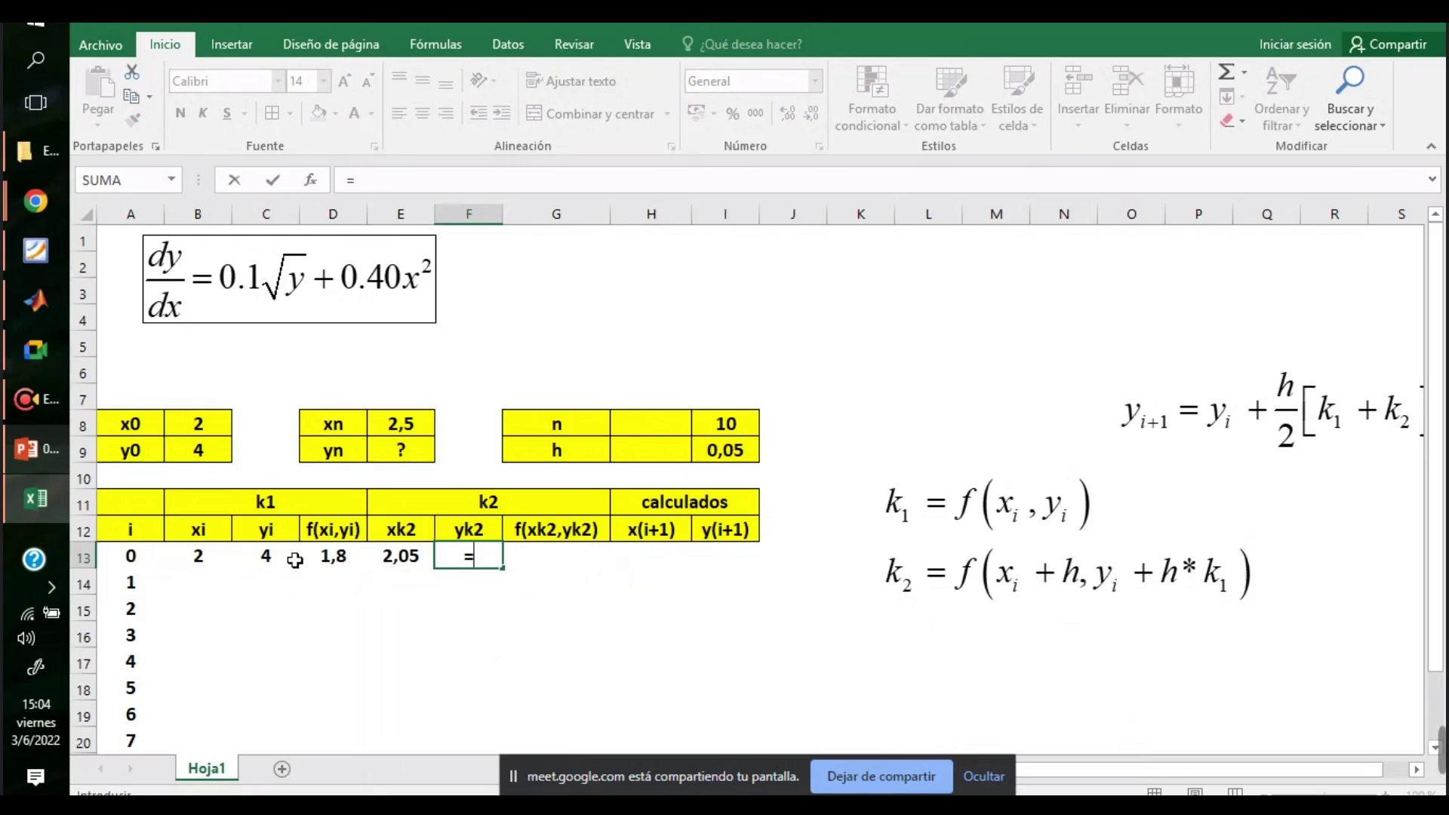
click(271, 557)
text(+)
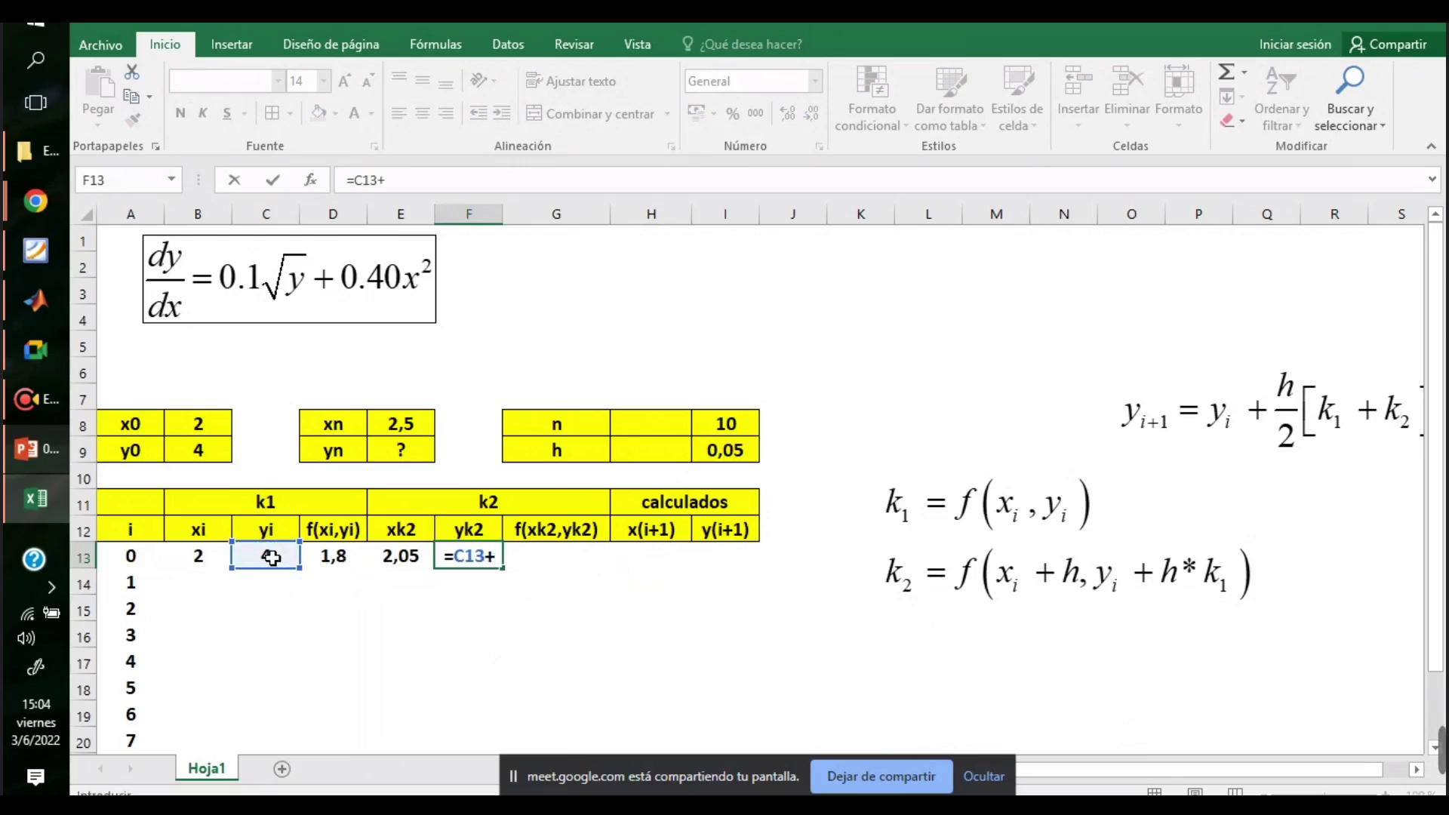
click(728, 456)
text(*)
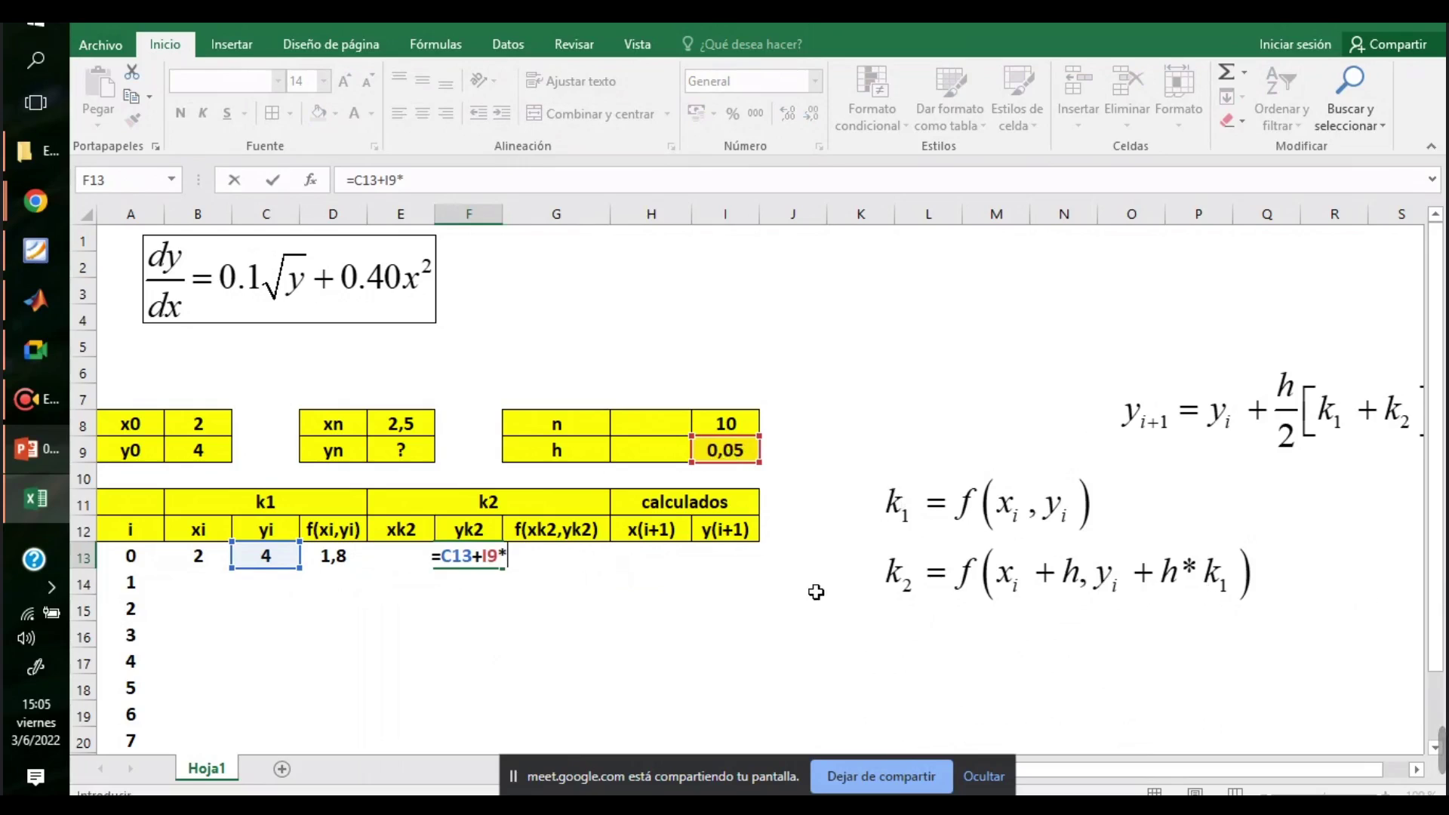
click(329, 557)
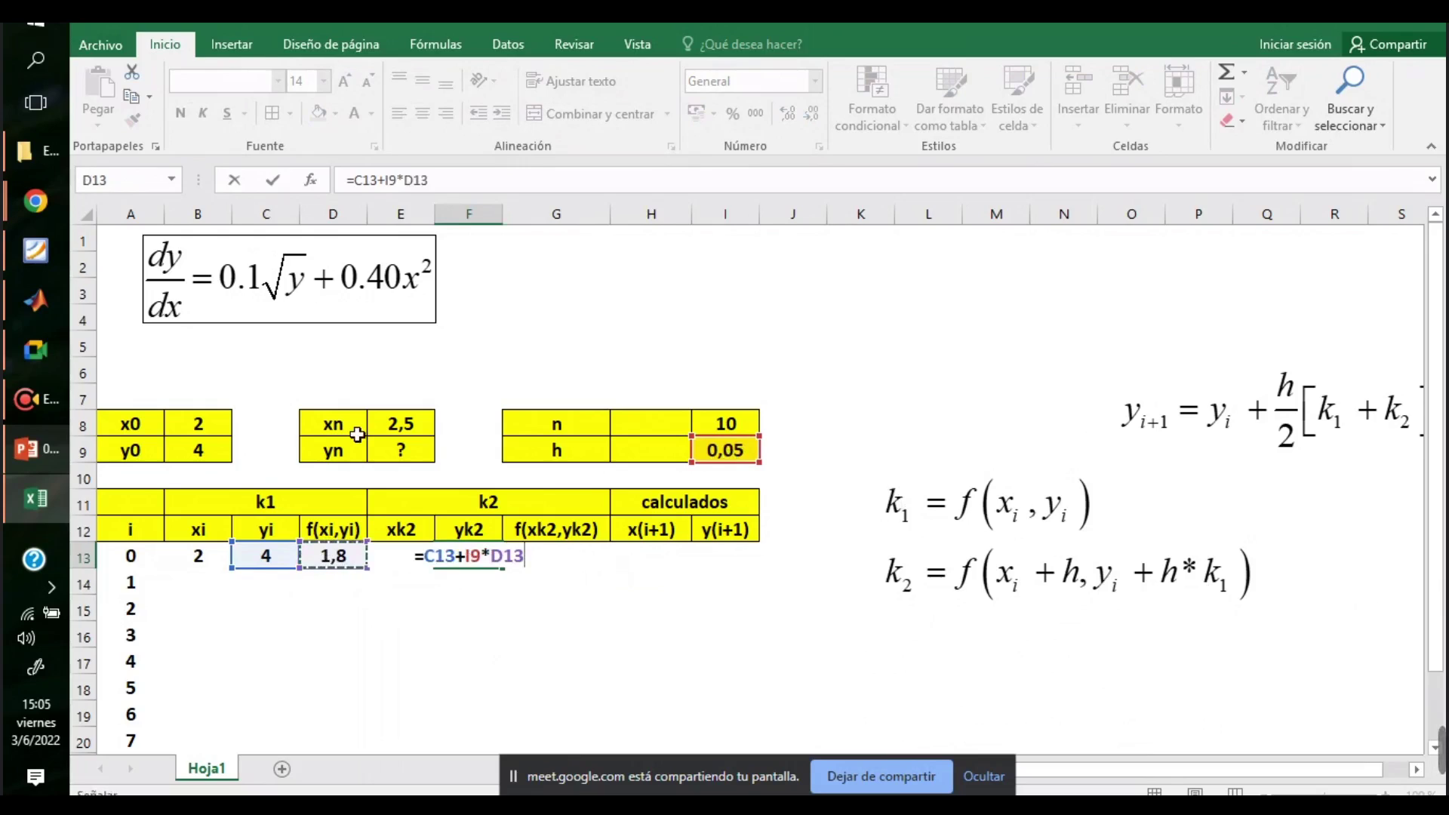
click(393, 181)
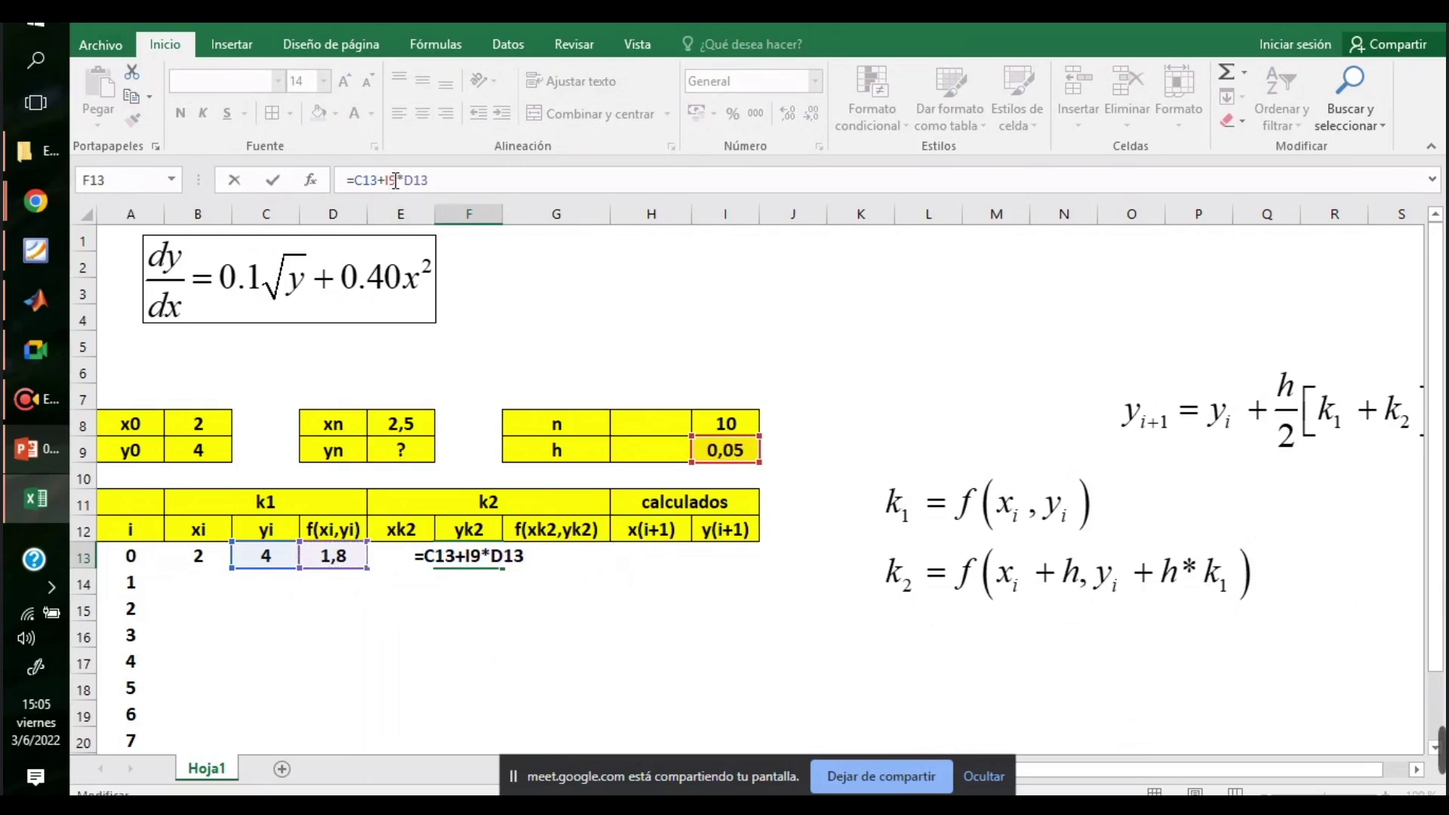
key(F4)
key(Return)
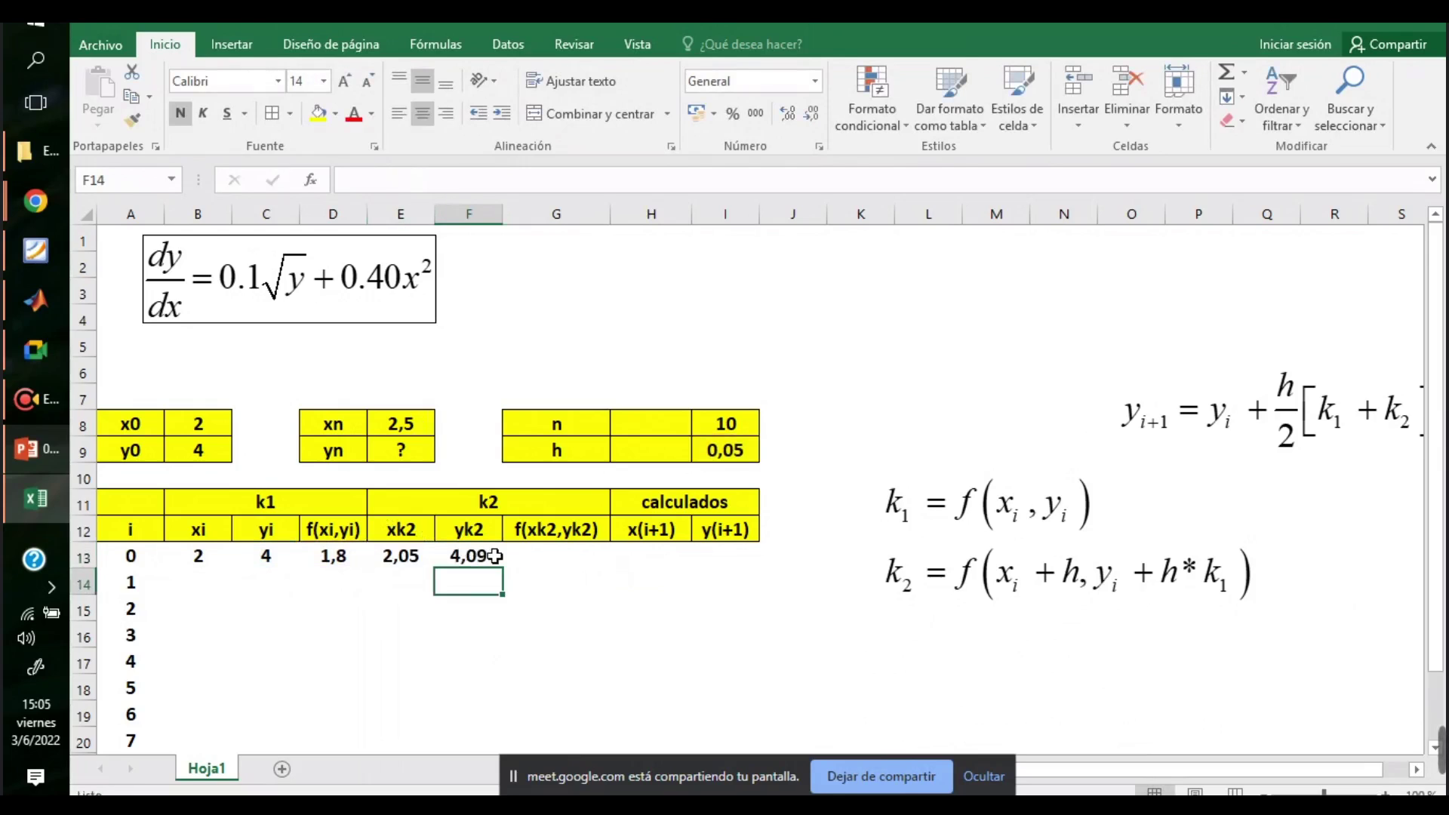
- Enter the k2 function formula =0,1*raiz(F13)+0,40*E13^2 in cell G13
click(570, 557)
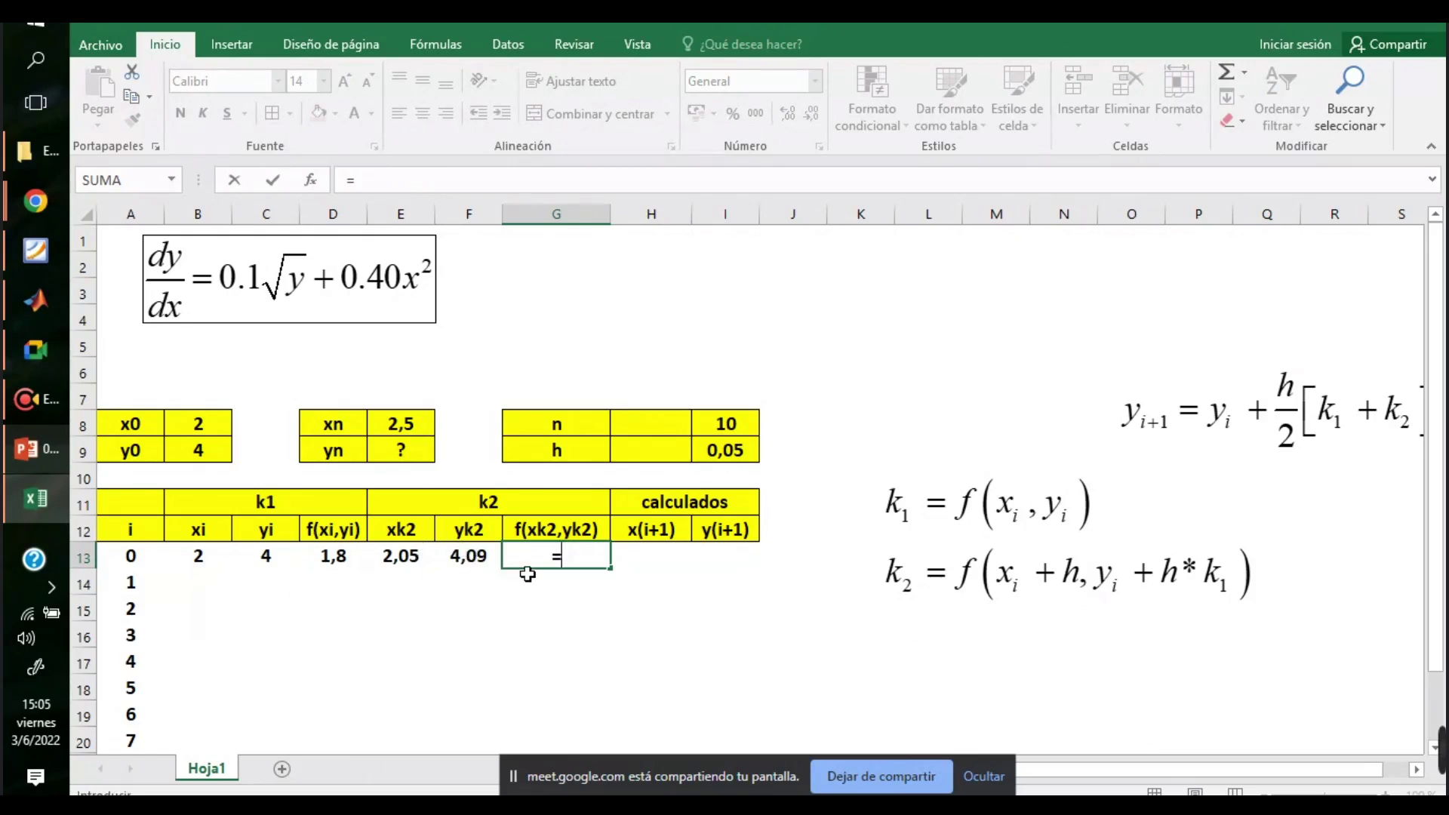
text(0,1*)
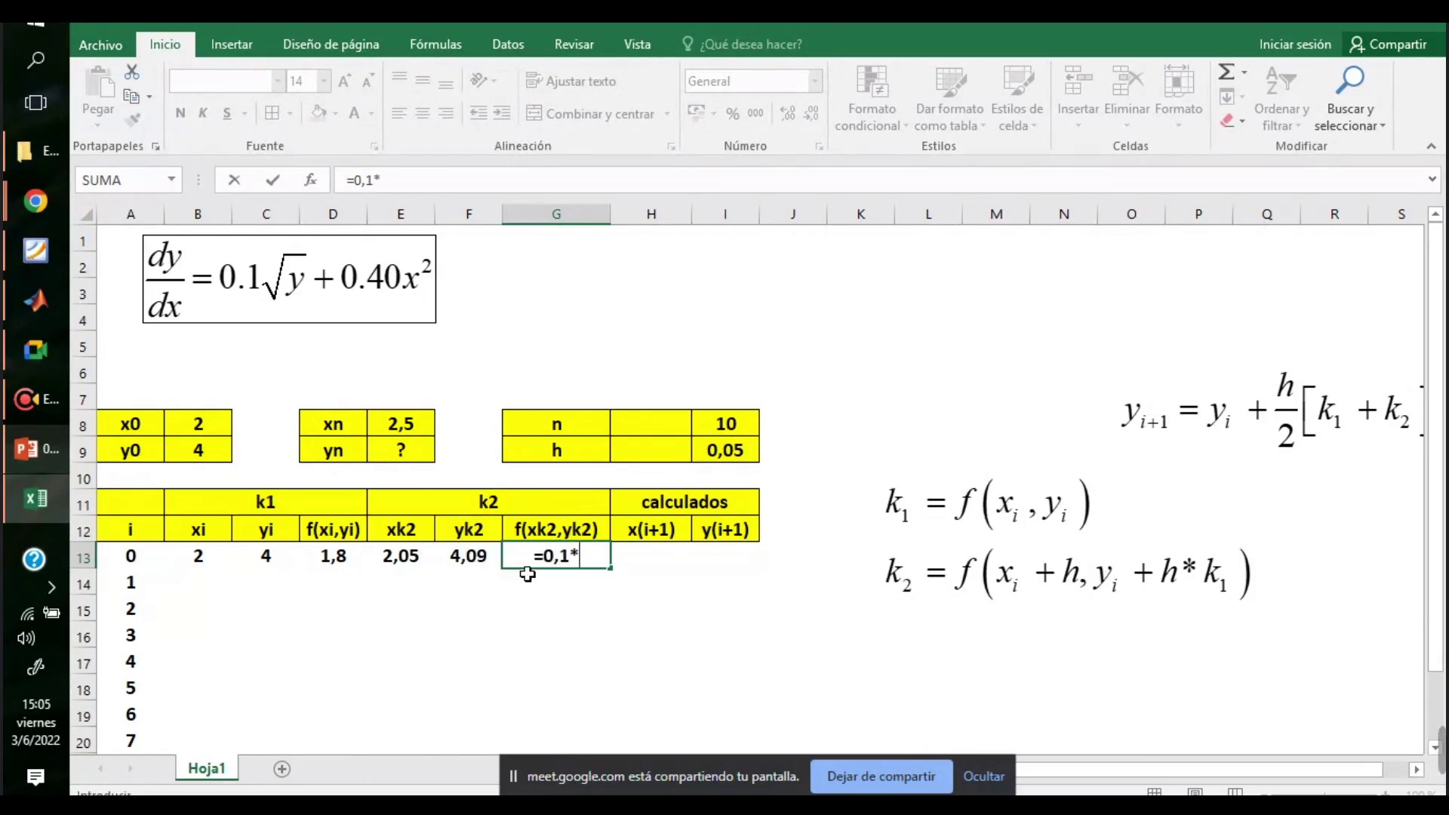
text(raiz()
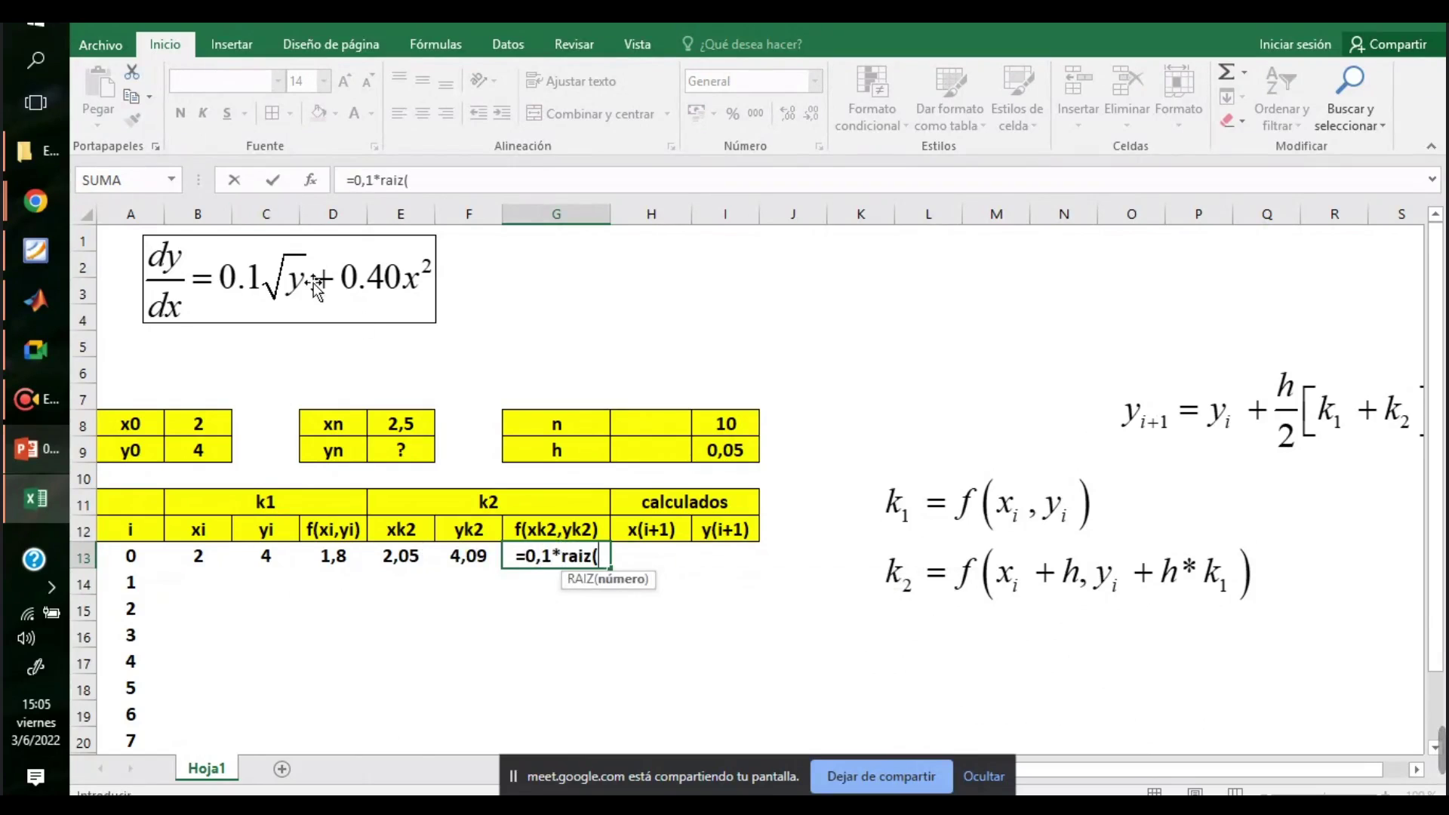
click(474, 563)
text()+)
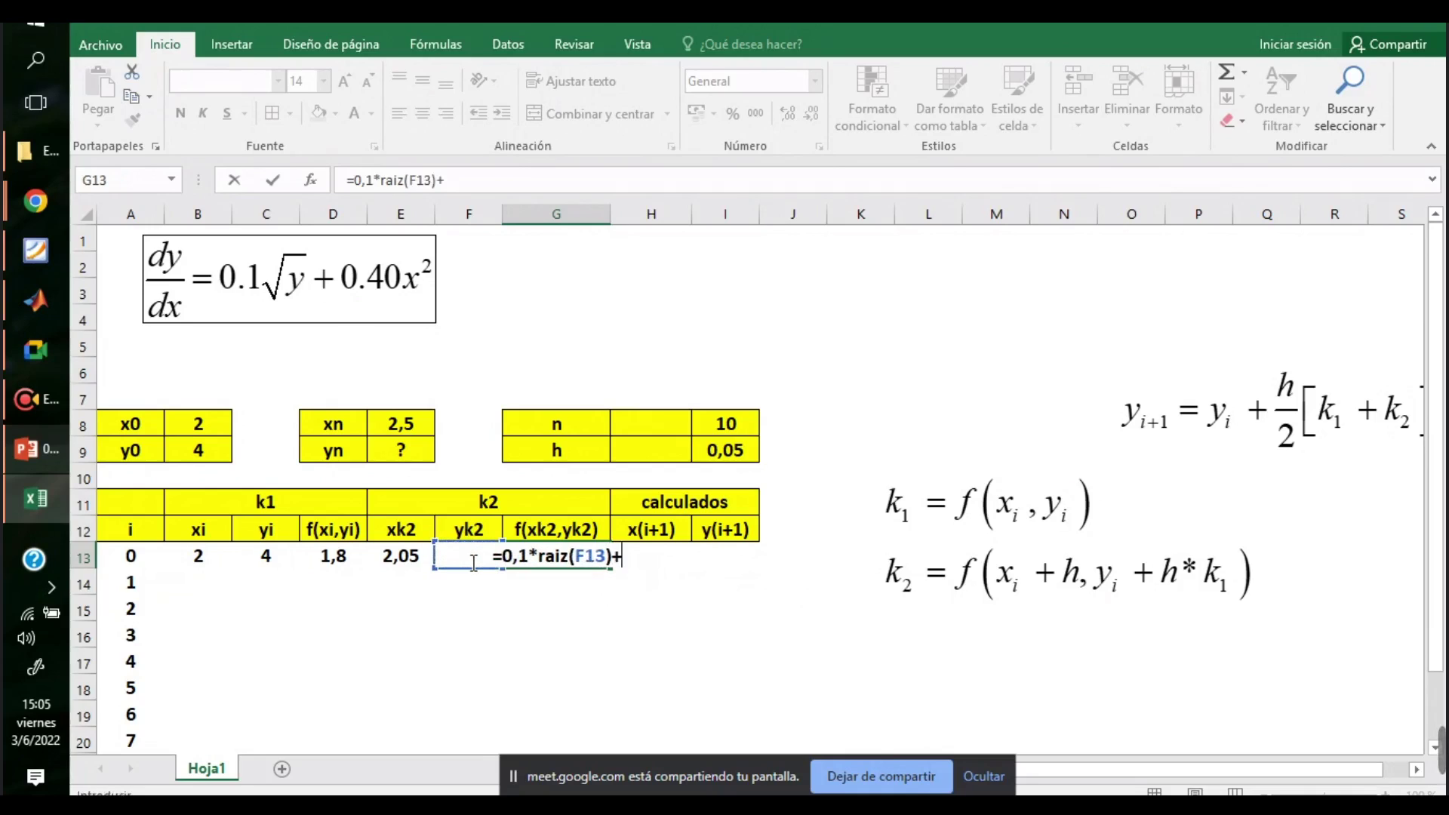
text(0,40*)
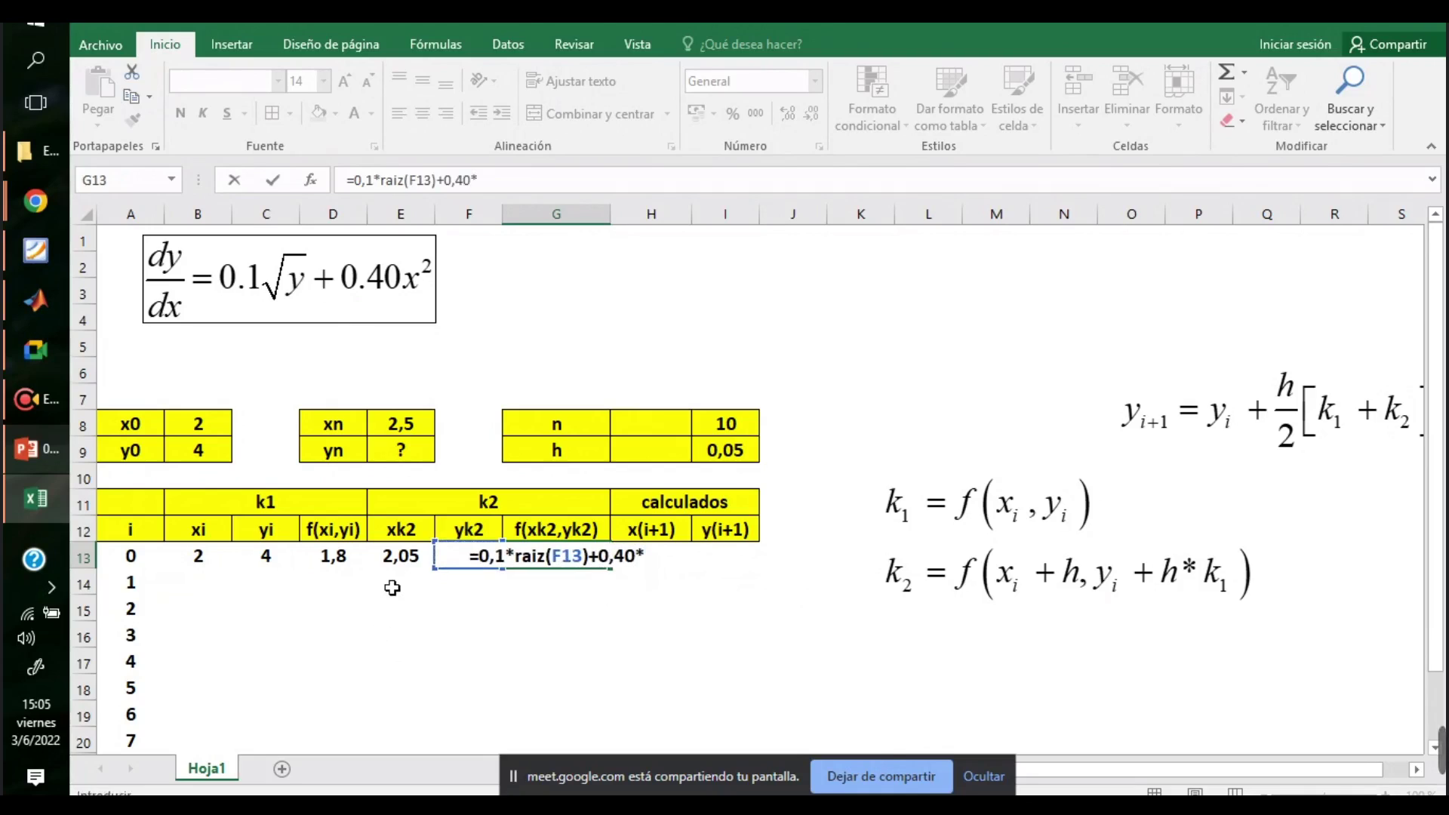
click(406, 556)
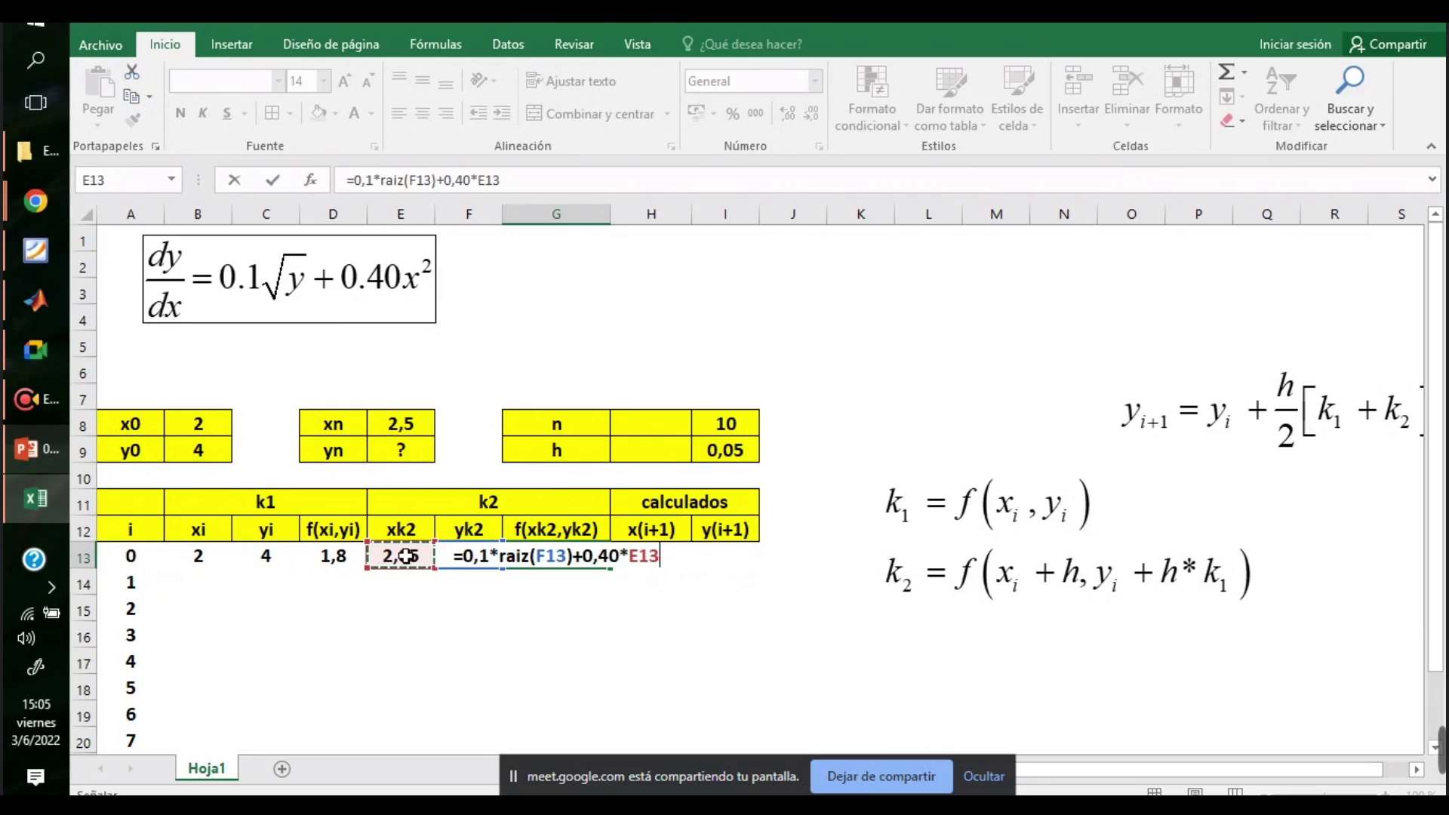
text(^2)
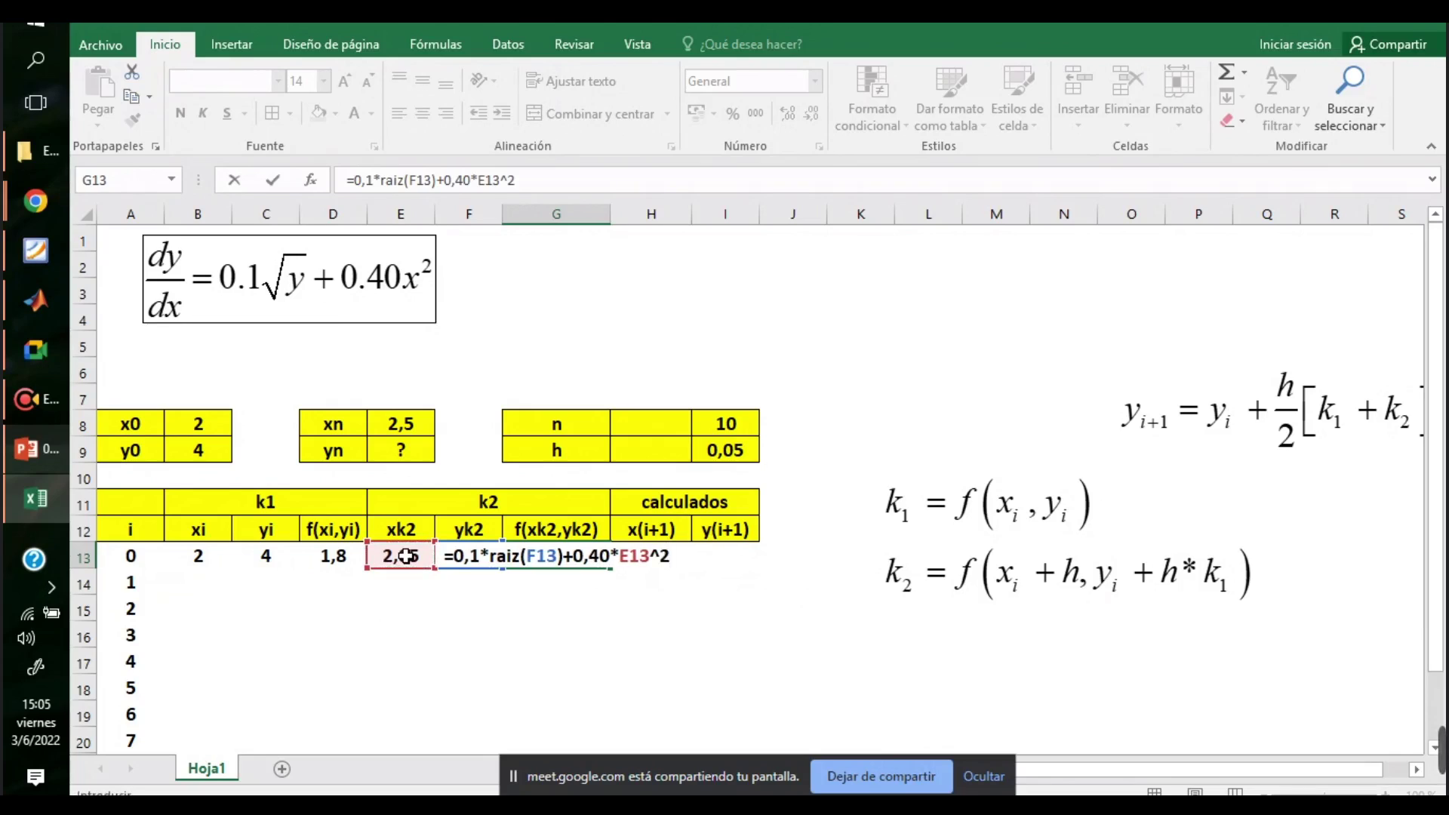
key(Return)
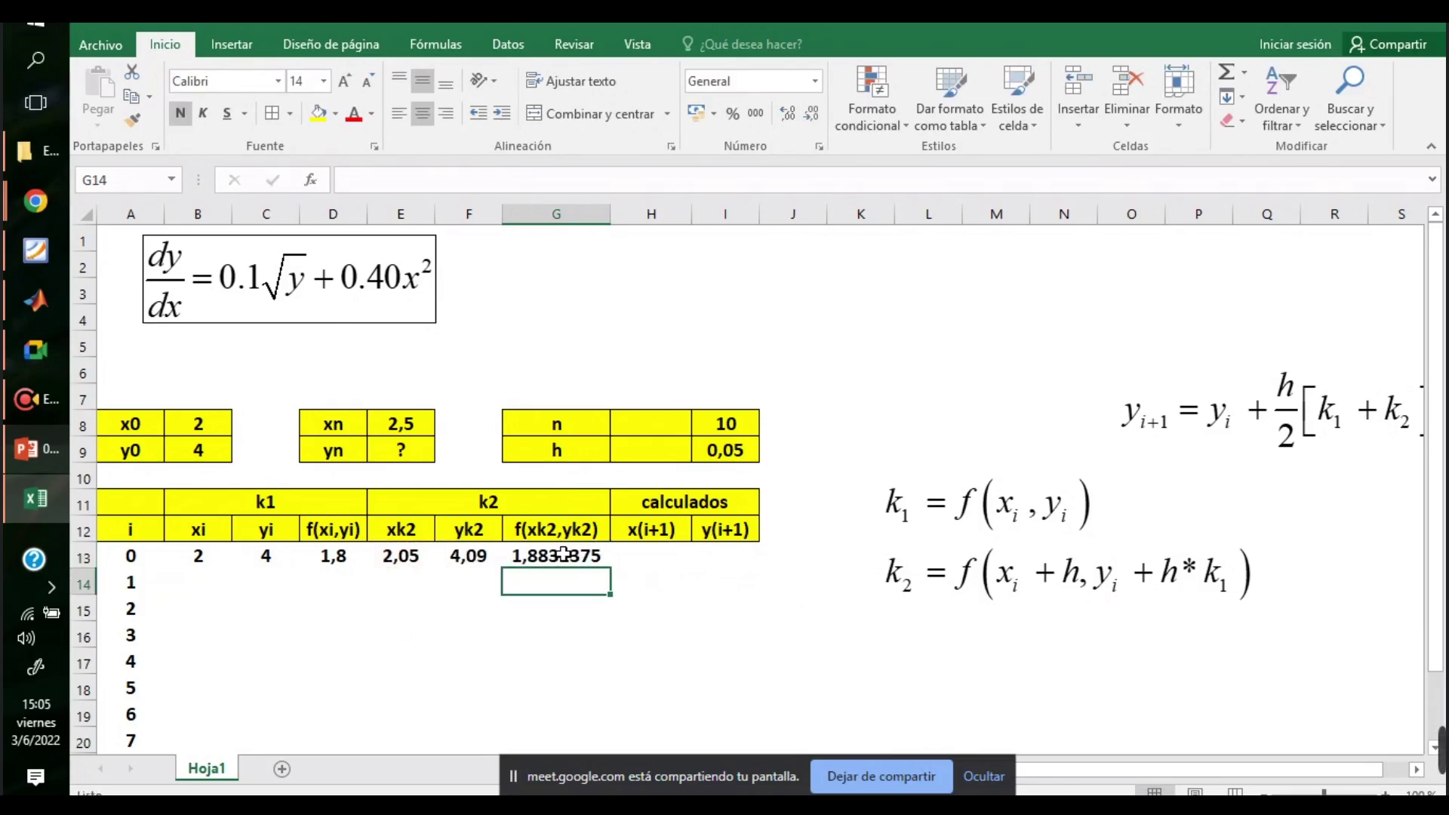
- Enter the x(i+1) formula =B13+I$9 in cell H13
click(658, 556)
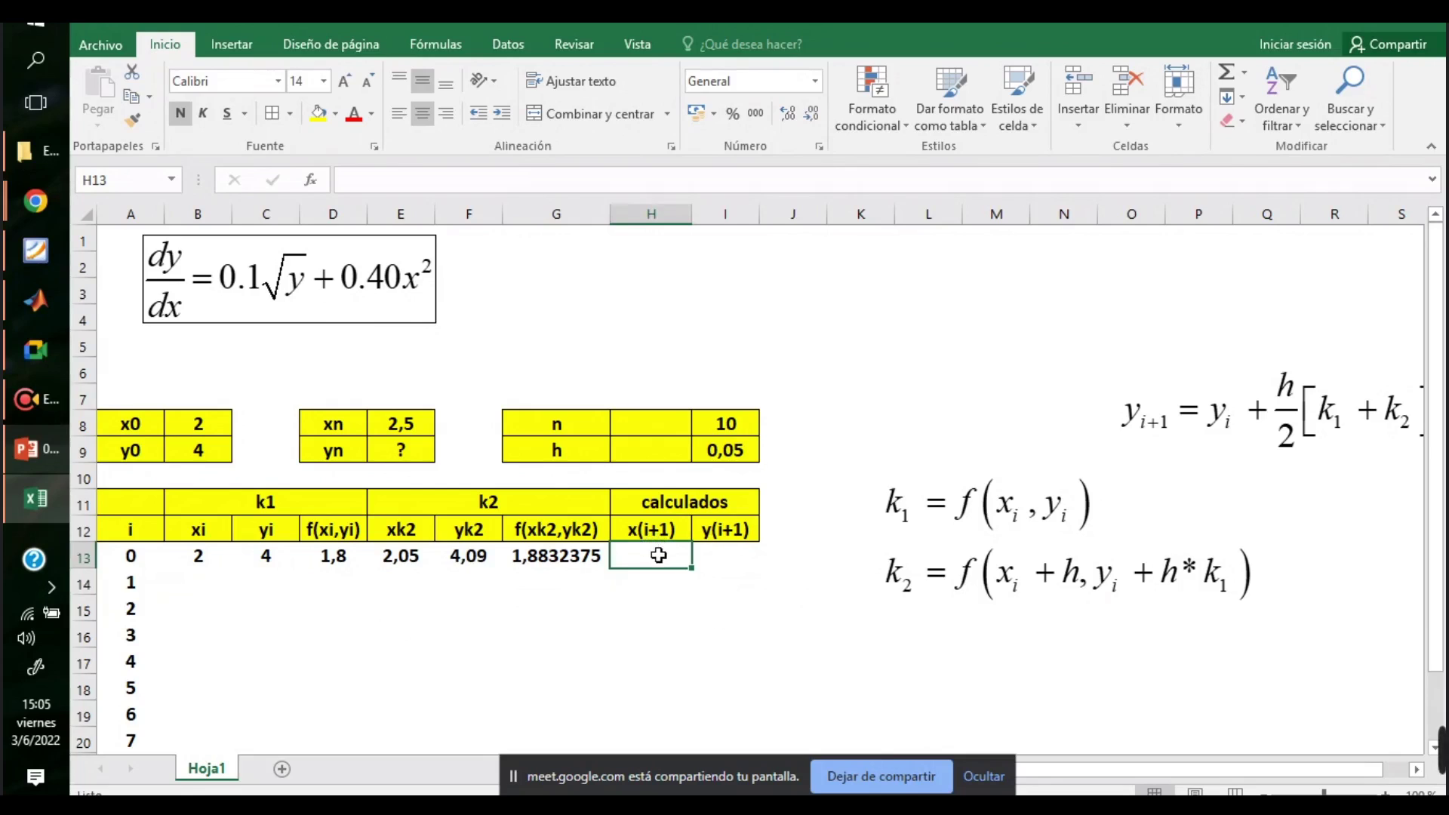
text(=)
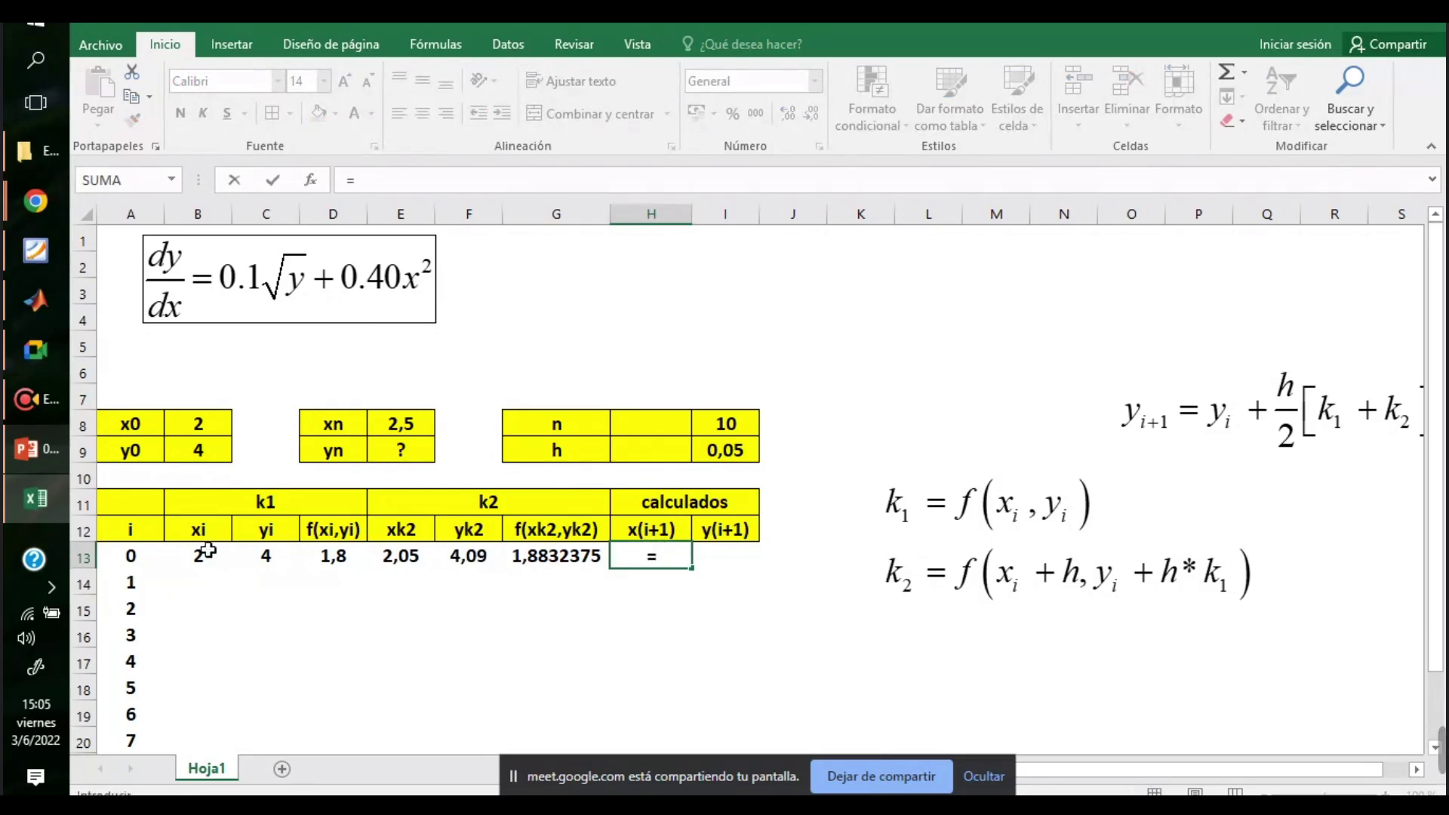
click(185, 557)
text(+)
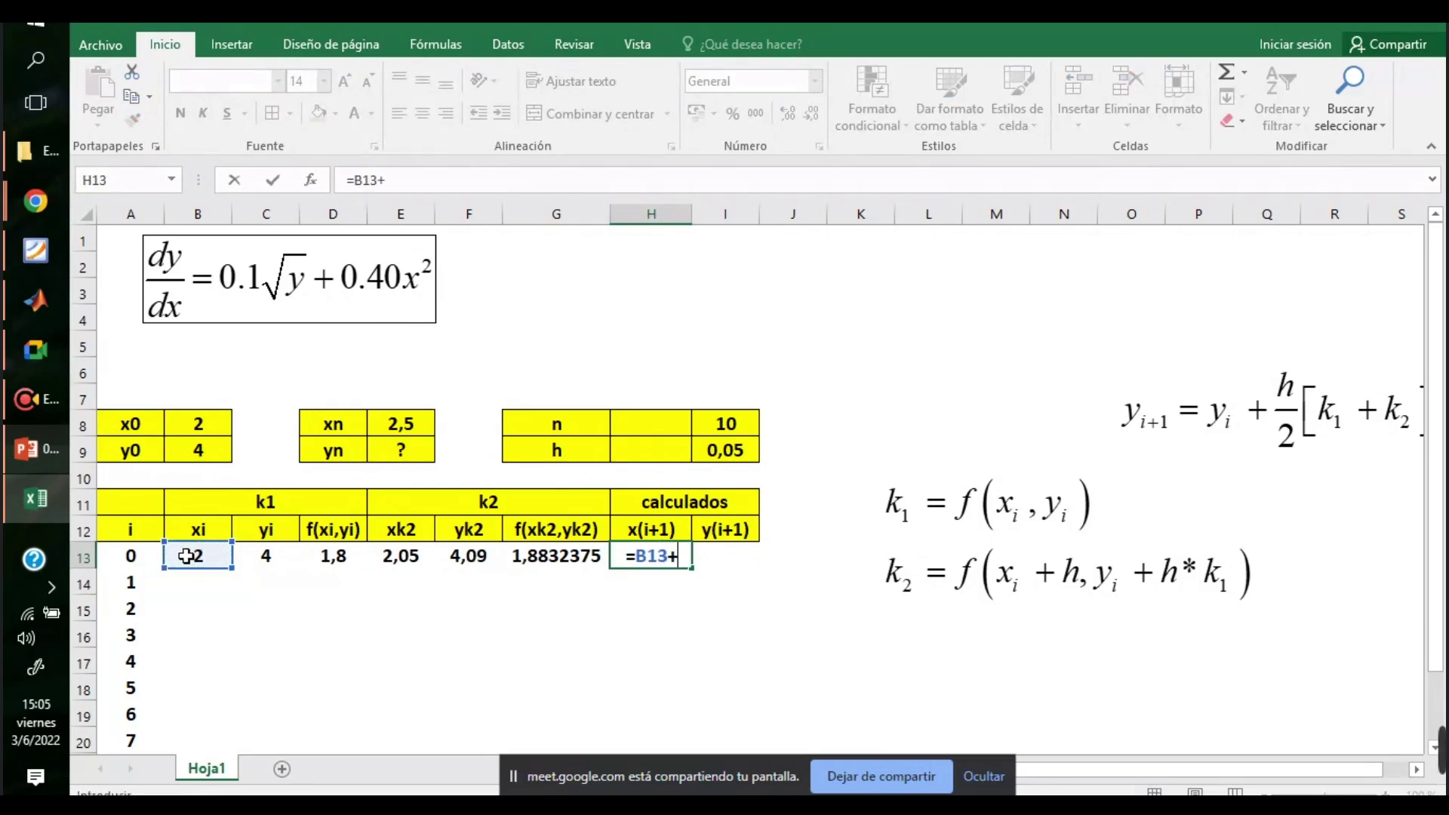
click(727, 453)
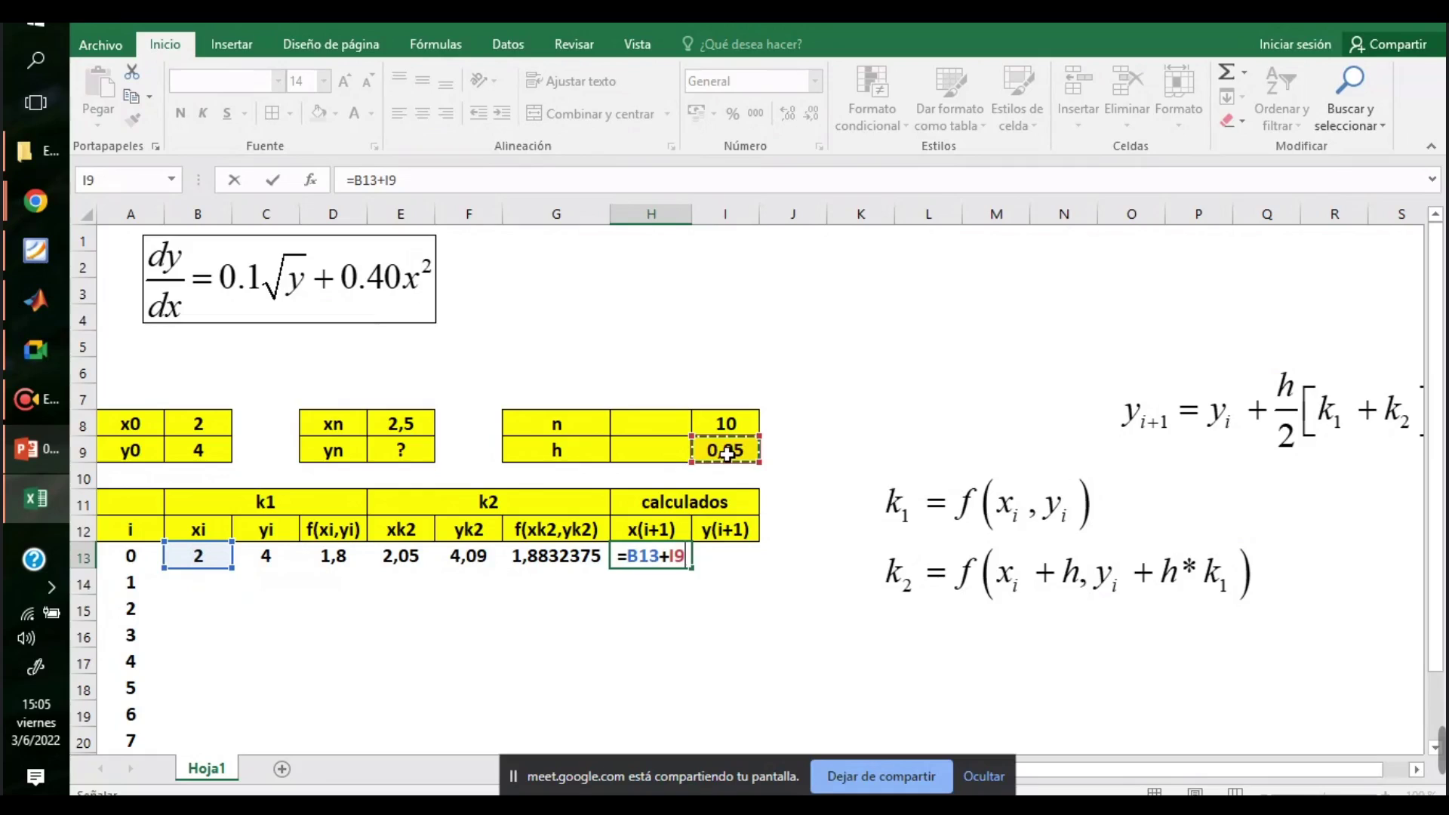
key(alt+Tab)
key(Escape)
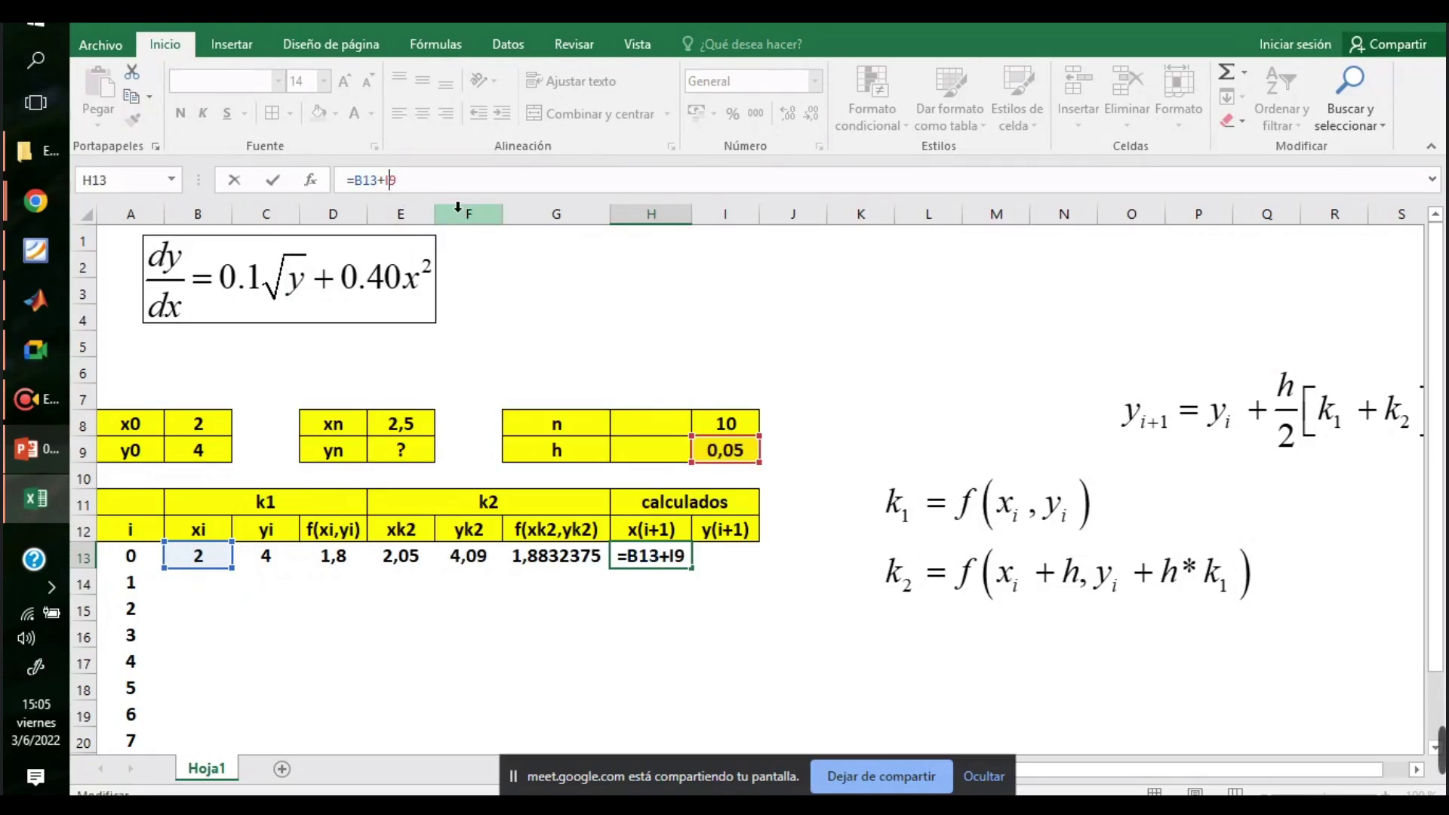
key(F4)
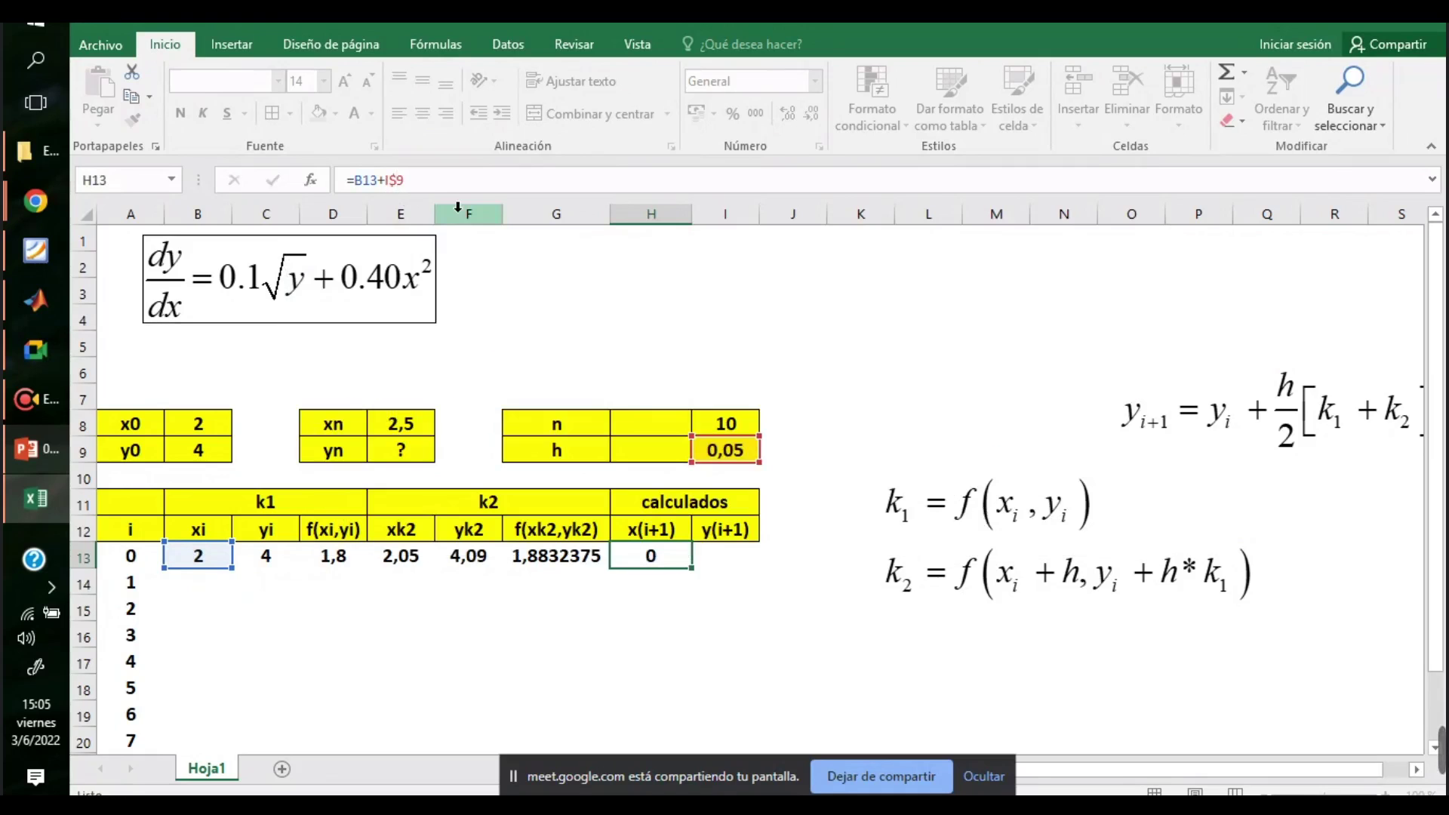
key(Return)
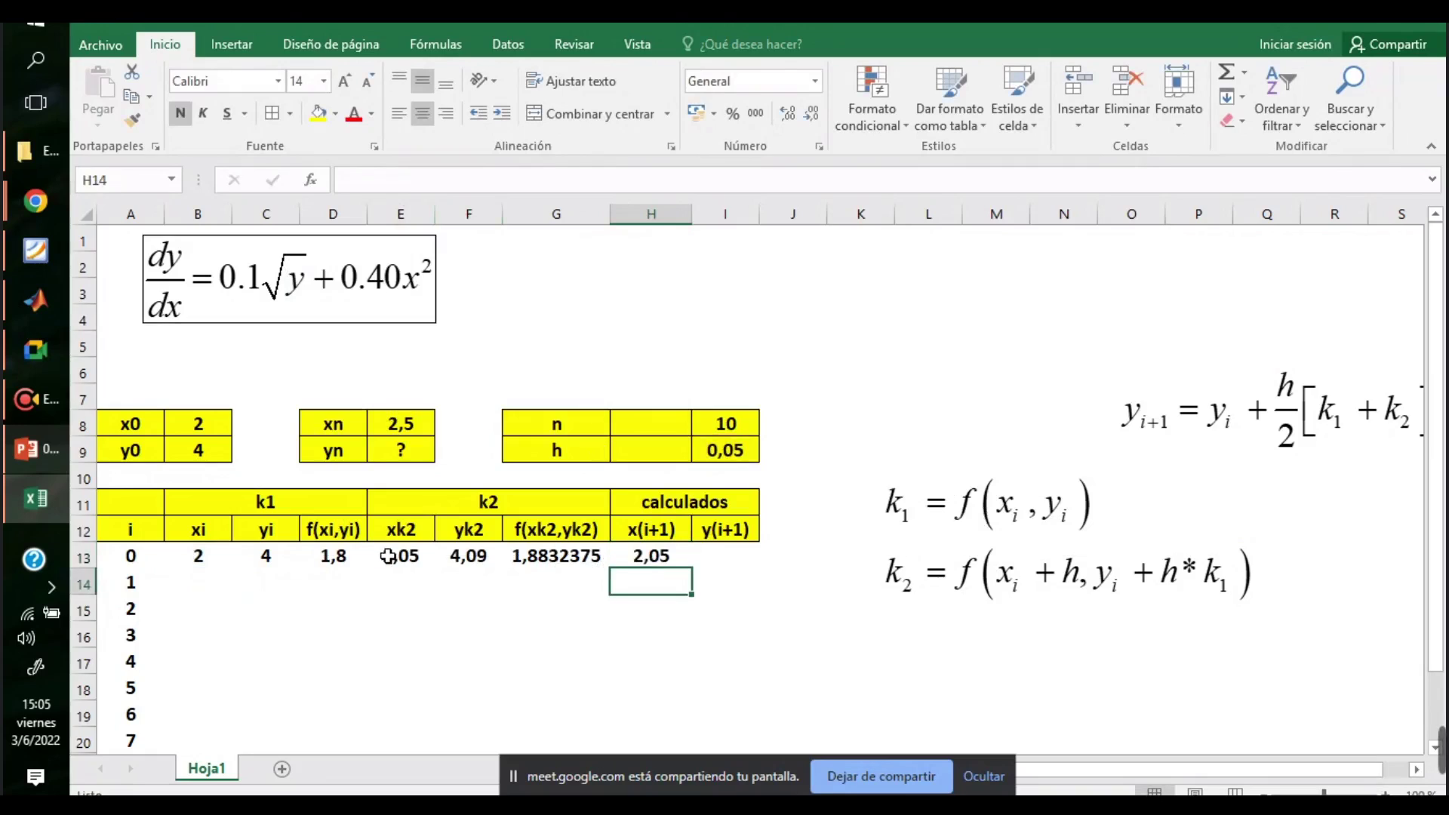
- Enter the y(i+1) formula =C13+(0,5*I$9)*(D13+G13) in cell I13
click(707, 553)
text(=)
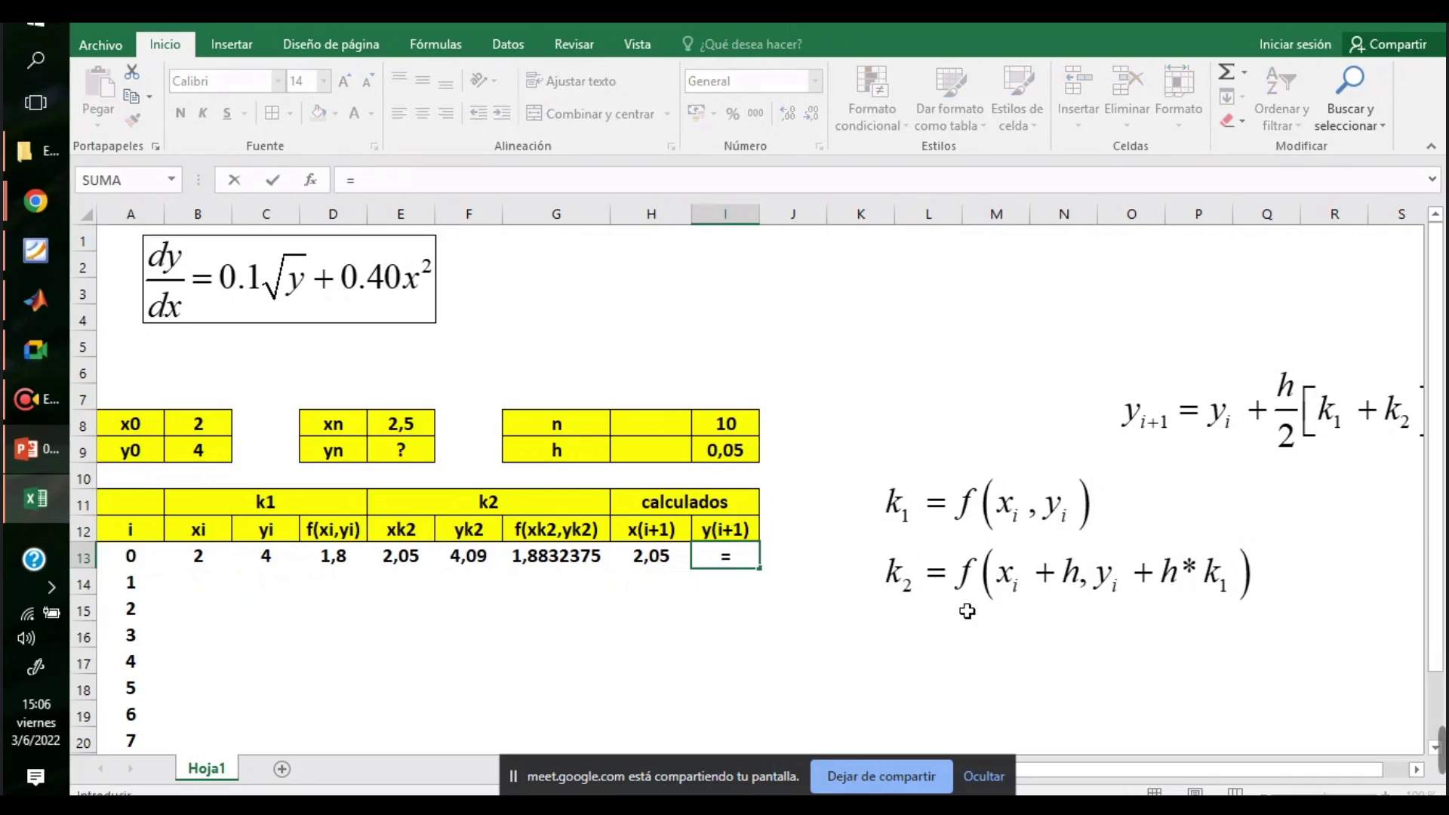
click(251, 554)
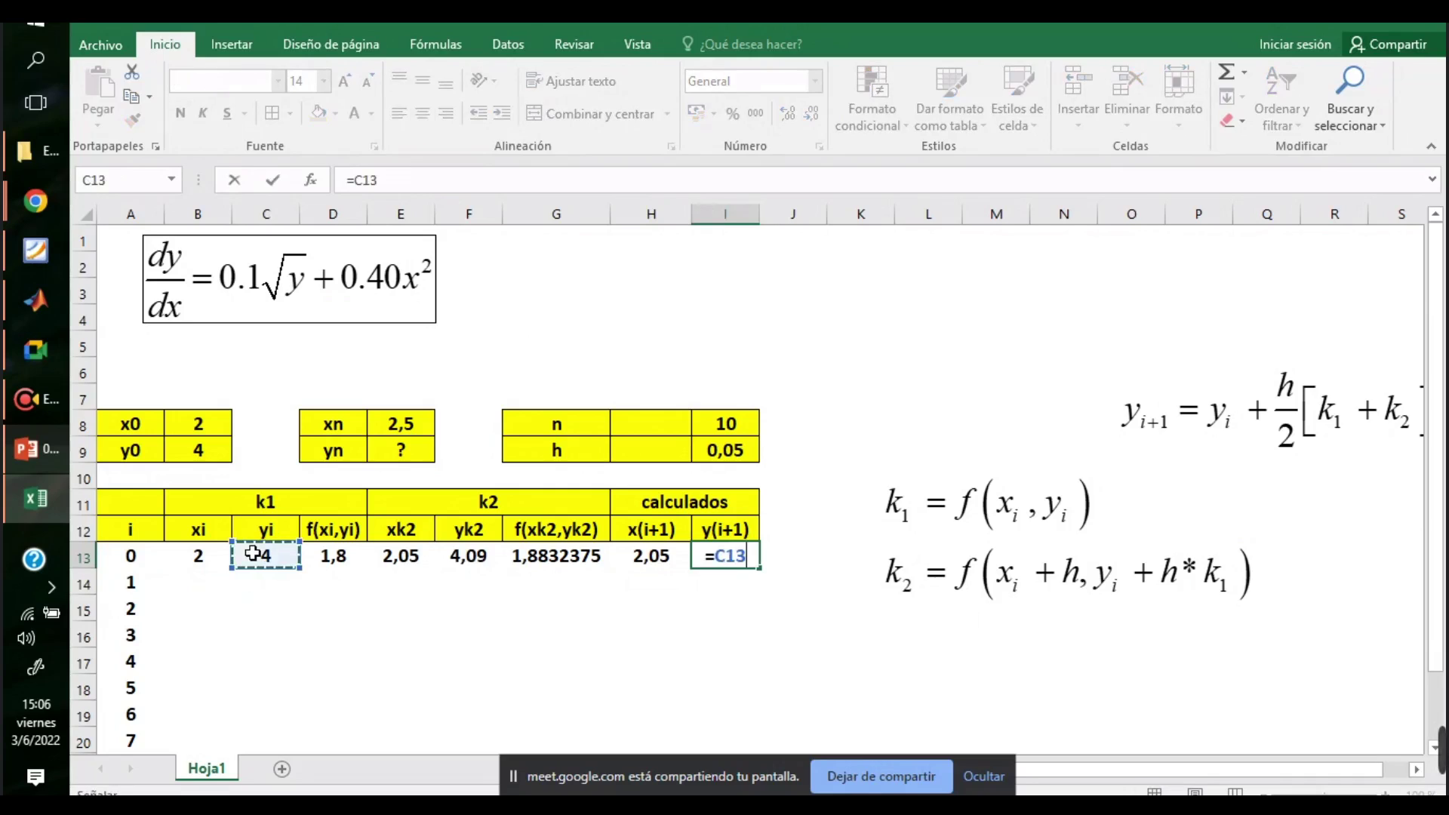
text(+)
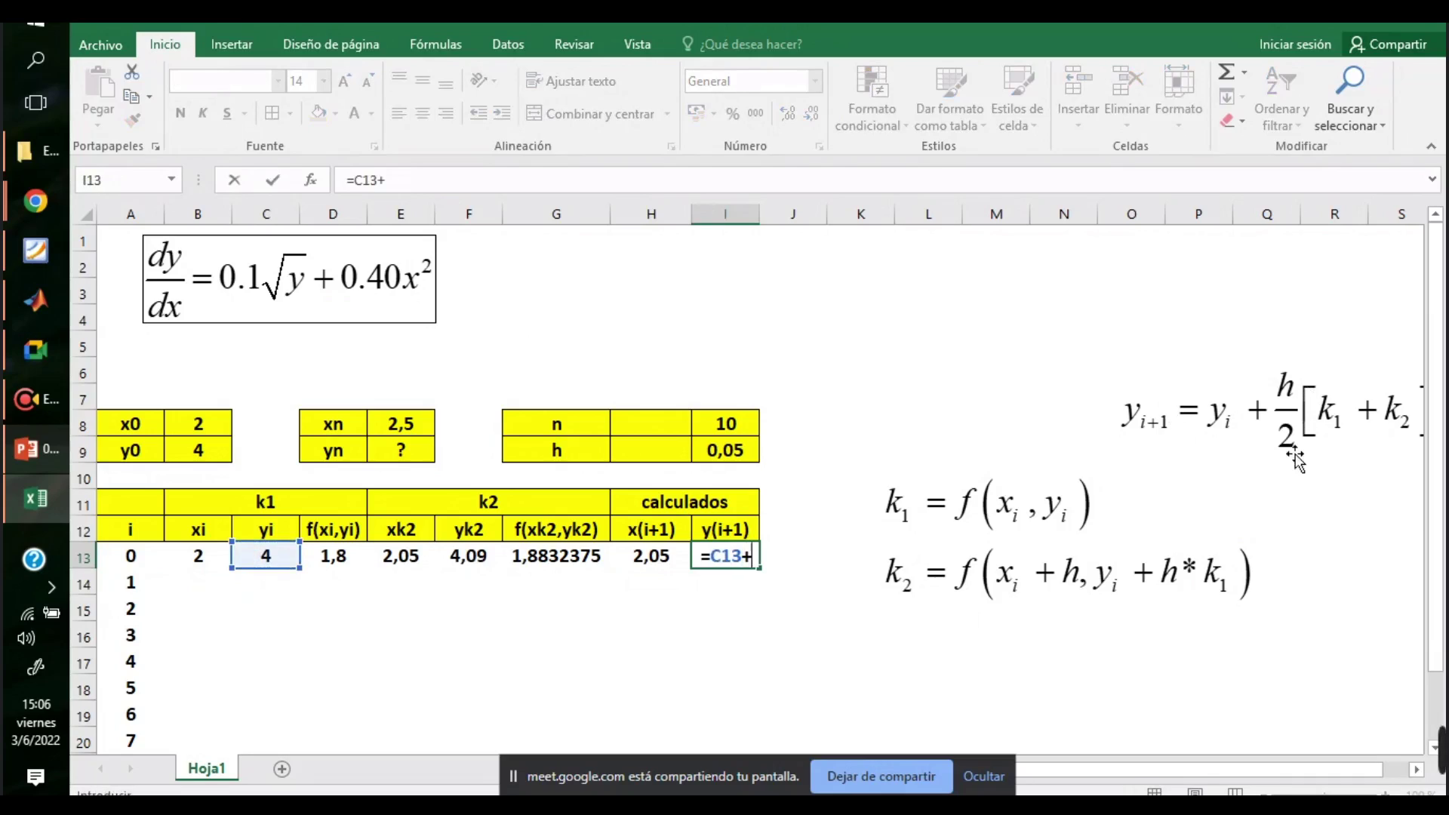
text(()
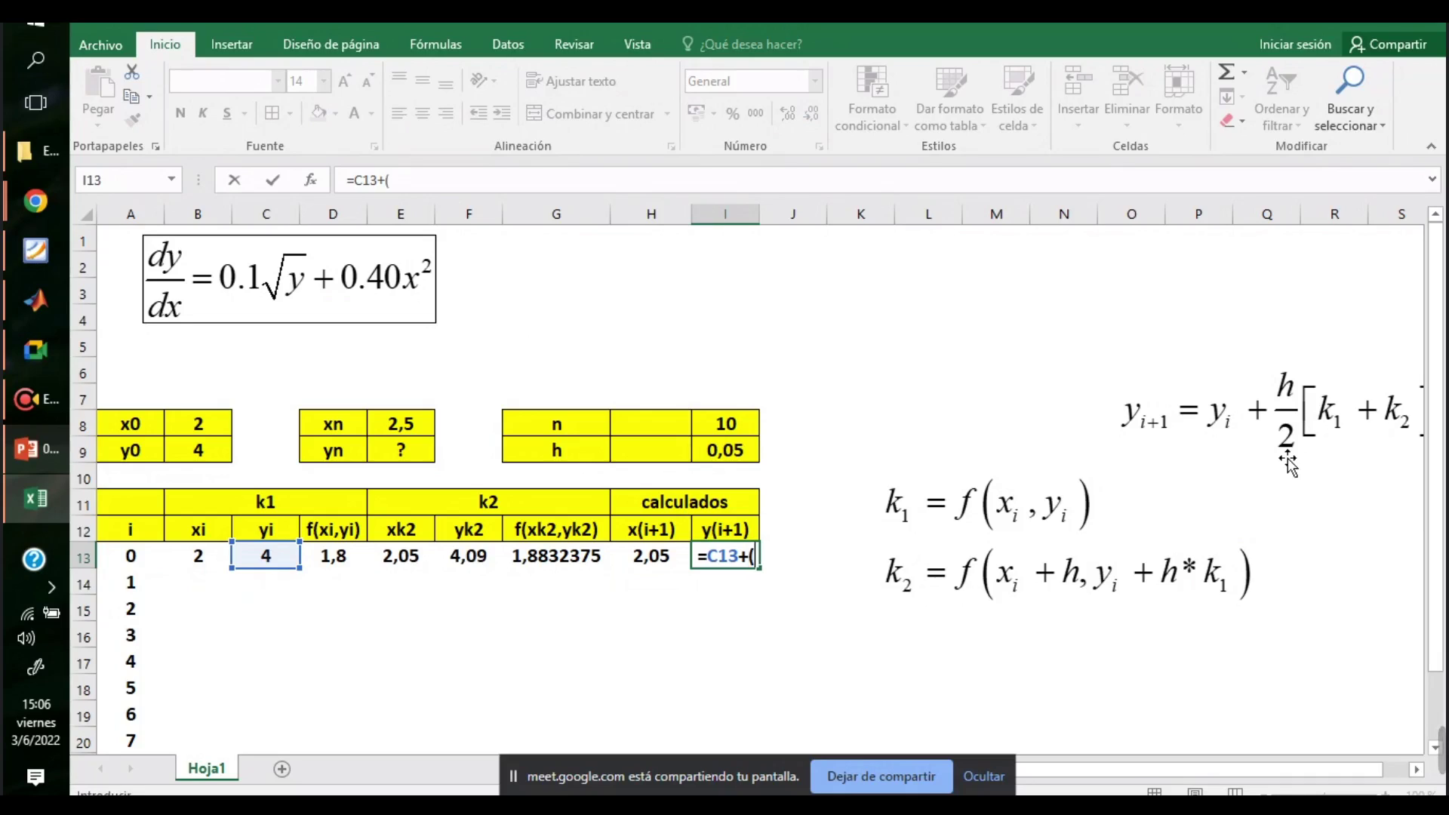
text(0,5)
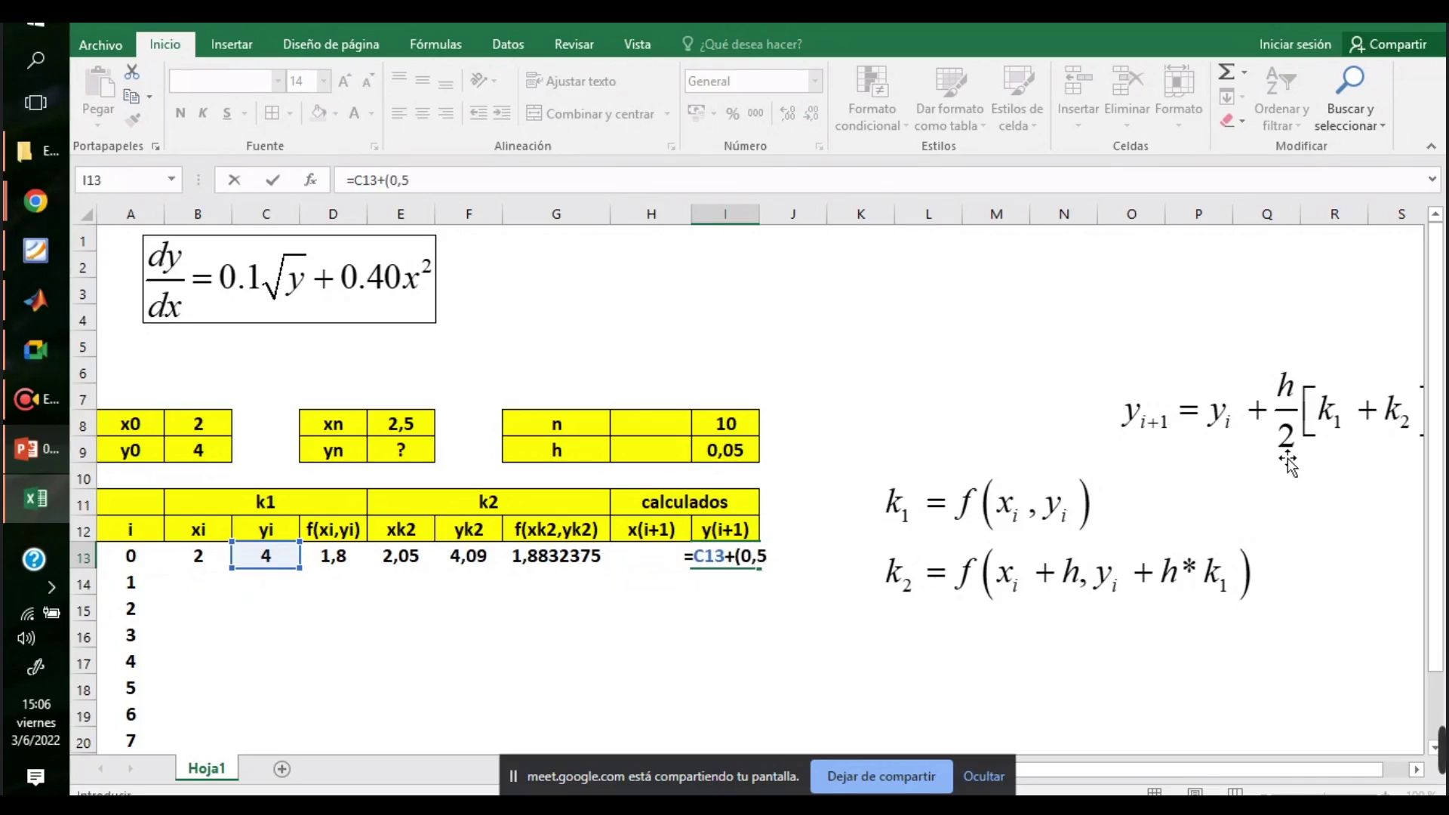
text(*)
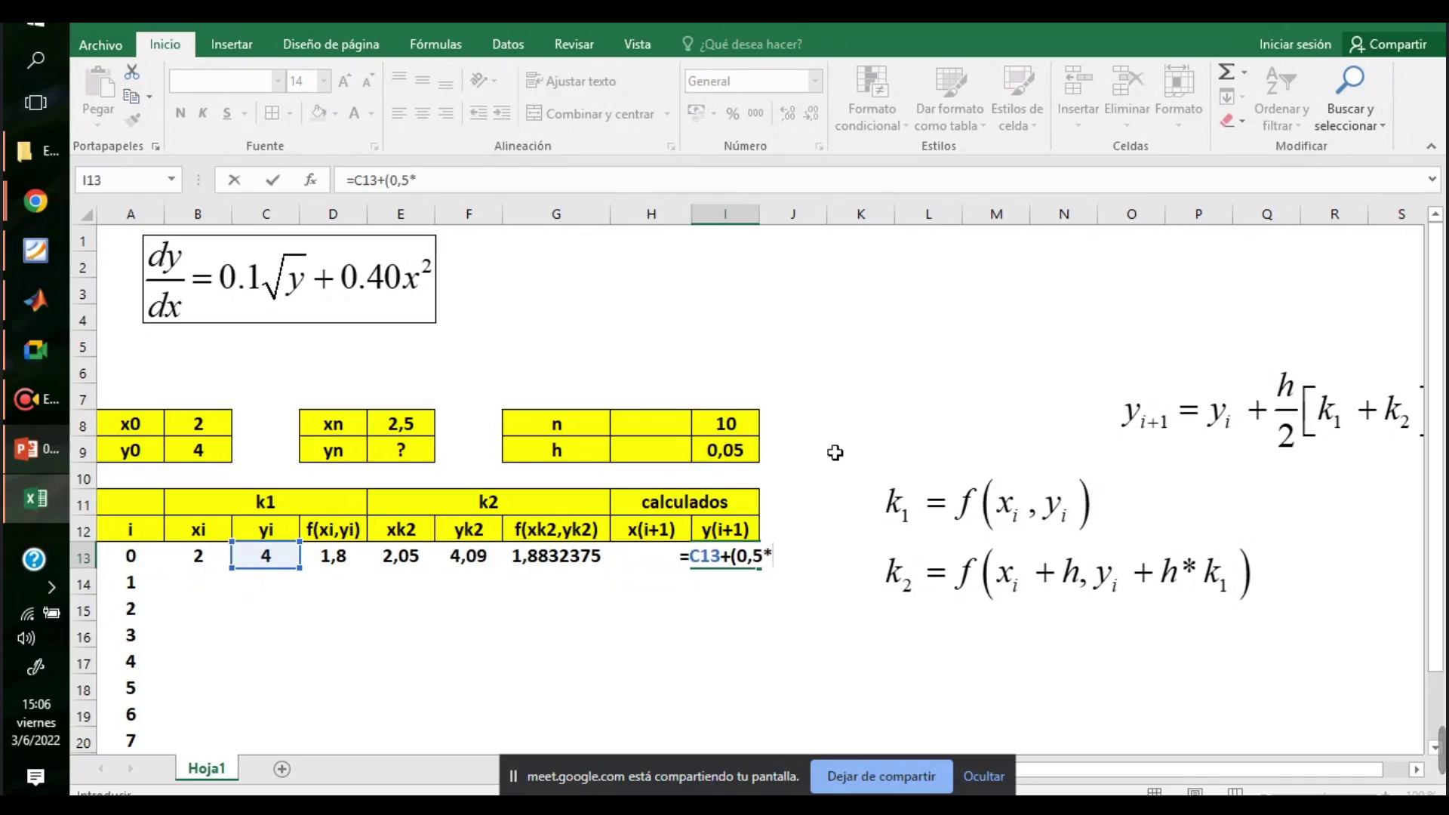
click(745, 455)
click(442, 183)
text($9)
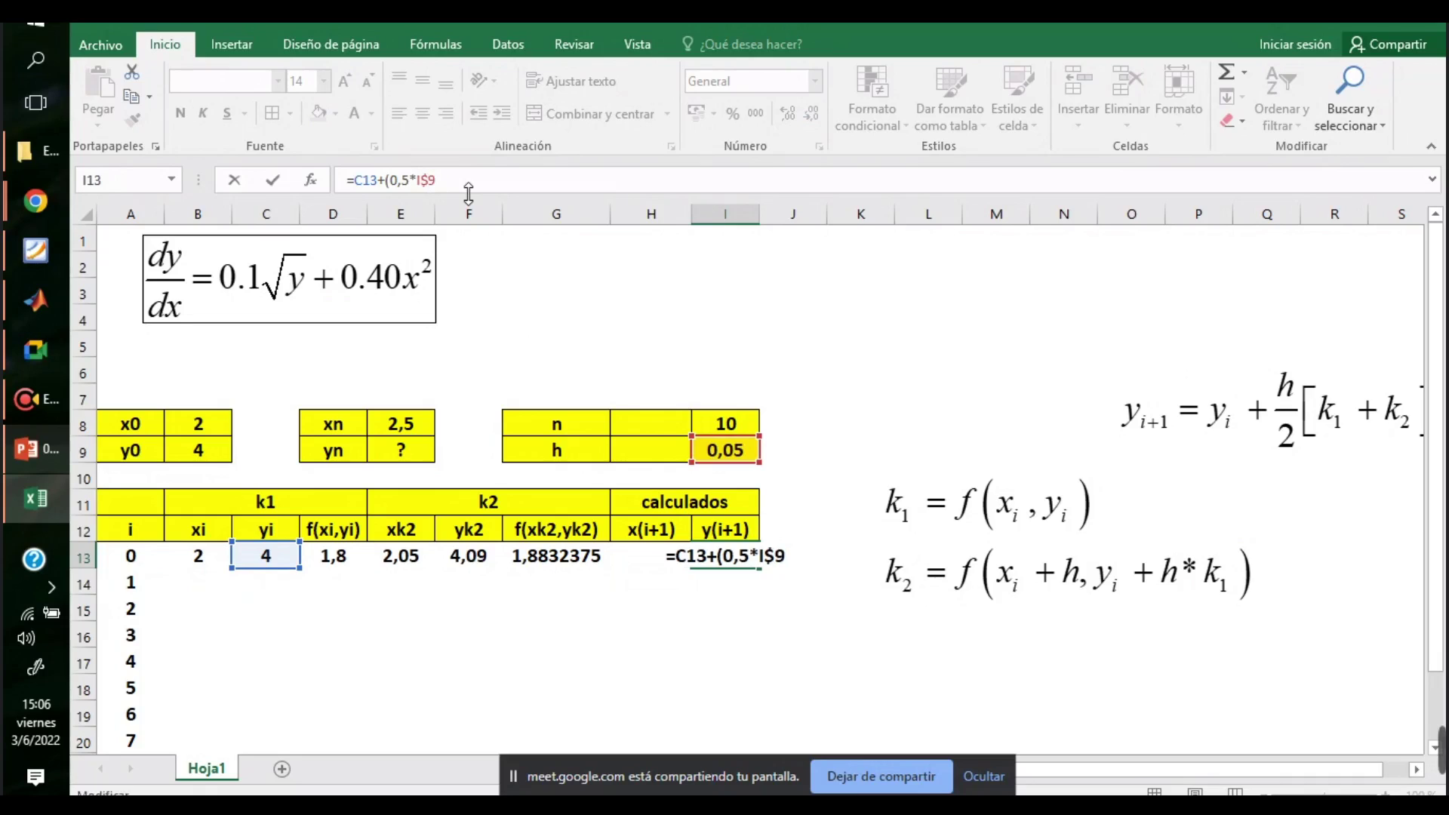
text()*)
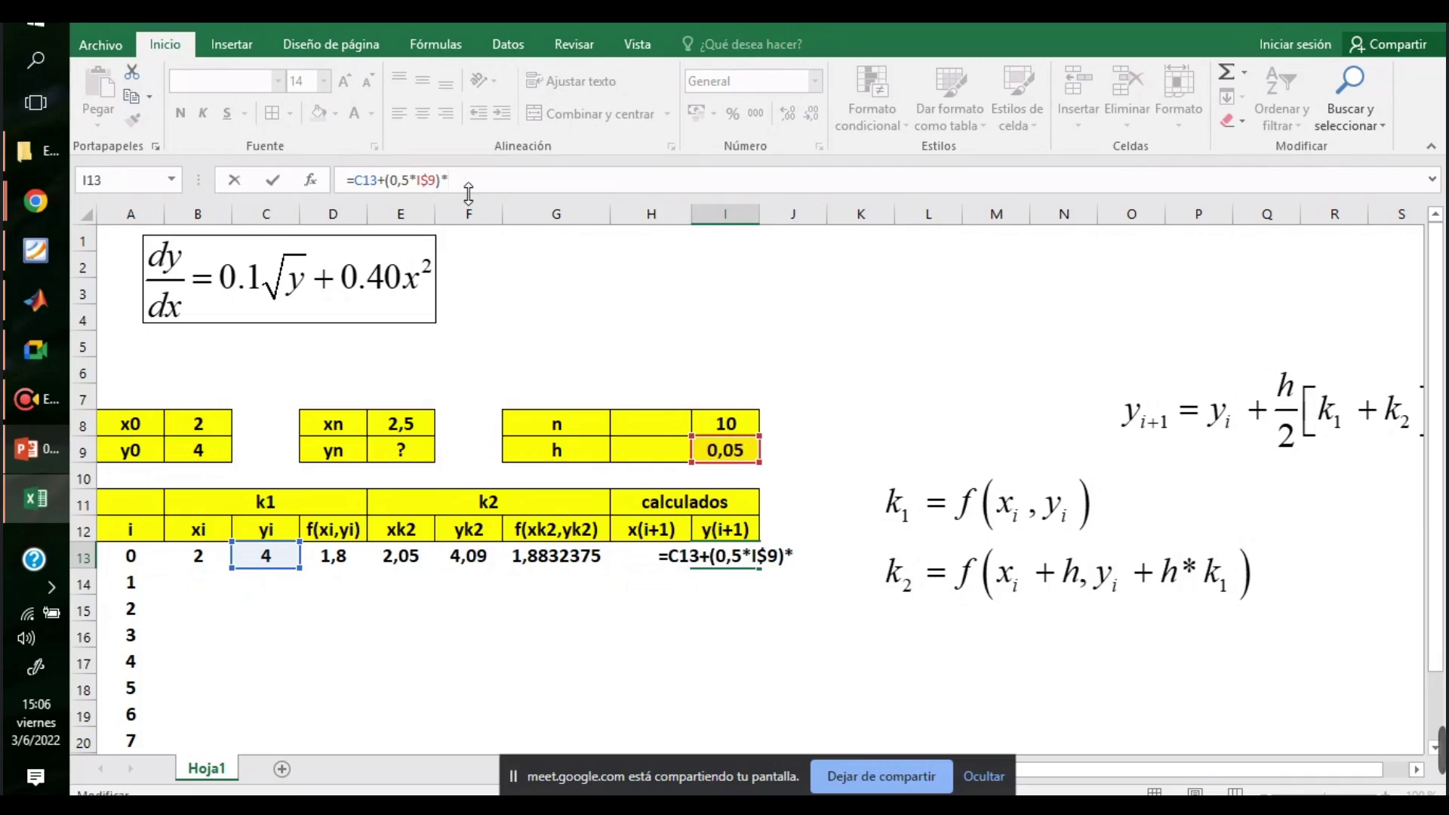
text(()
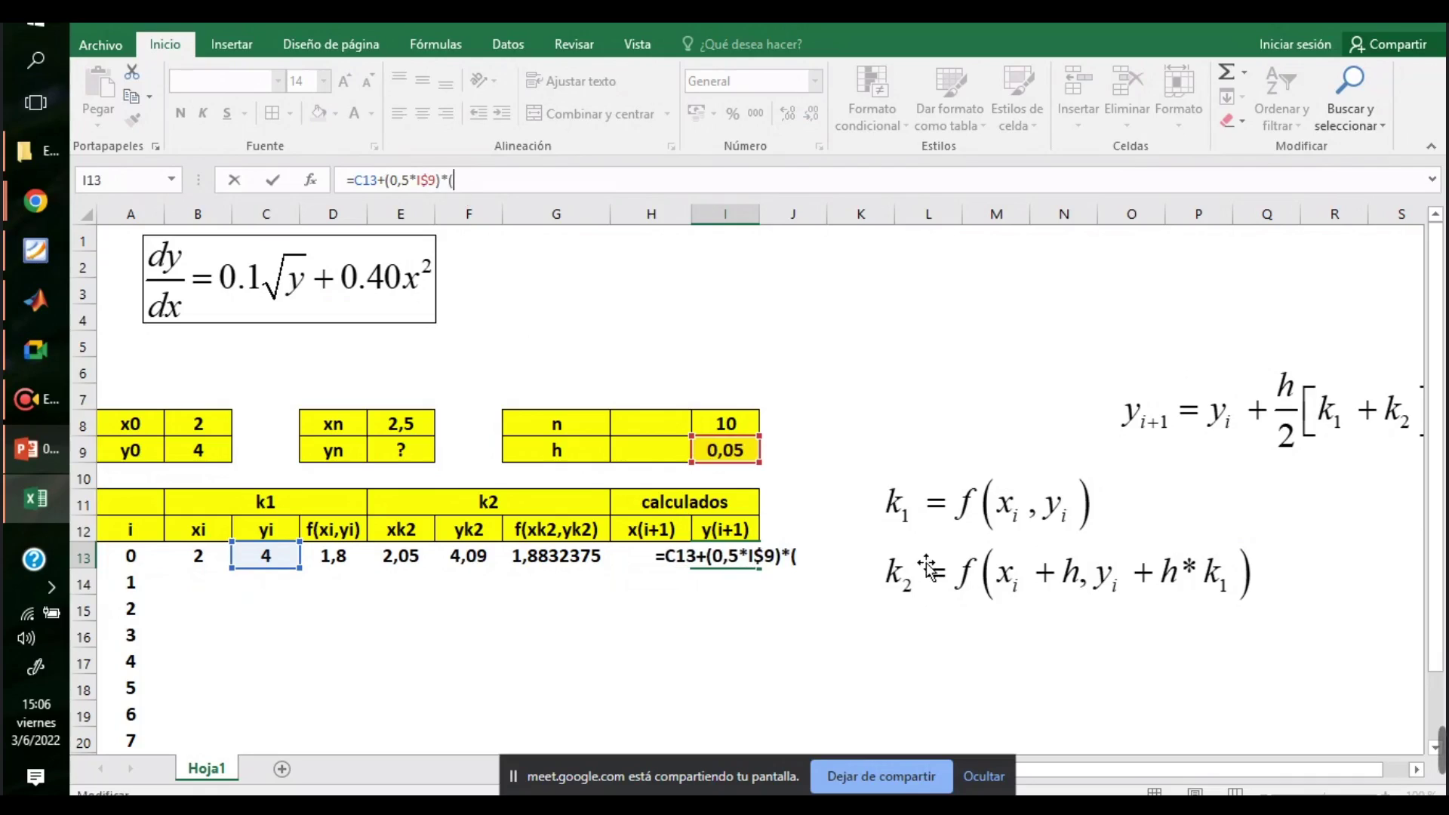
key(Return)
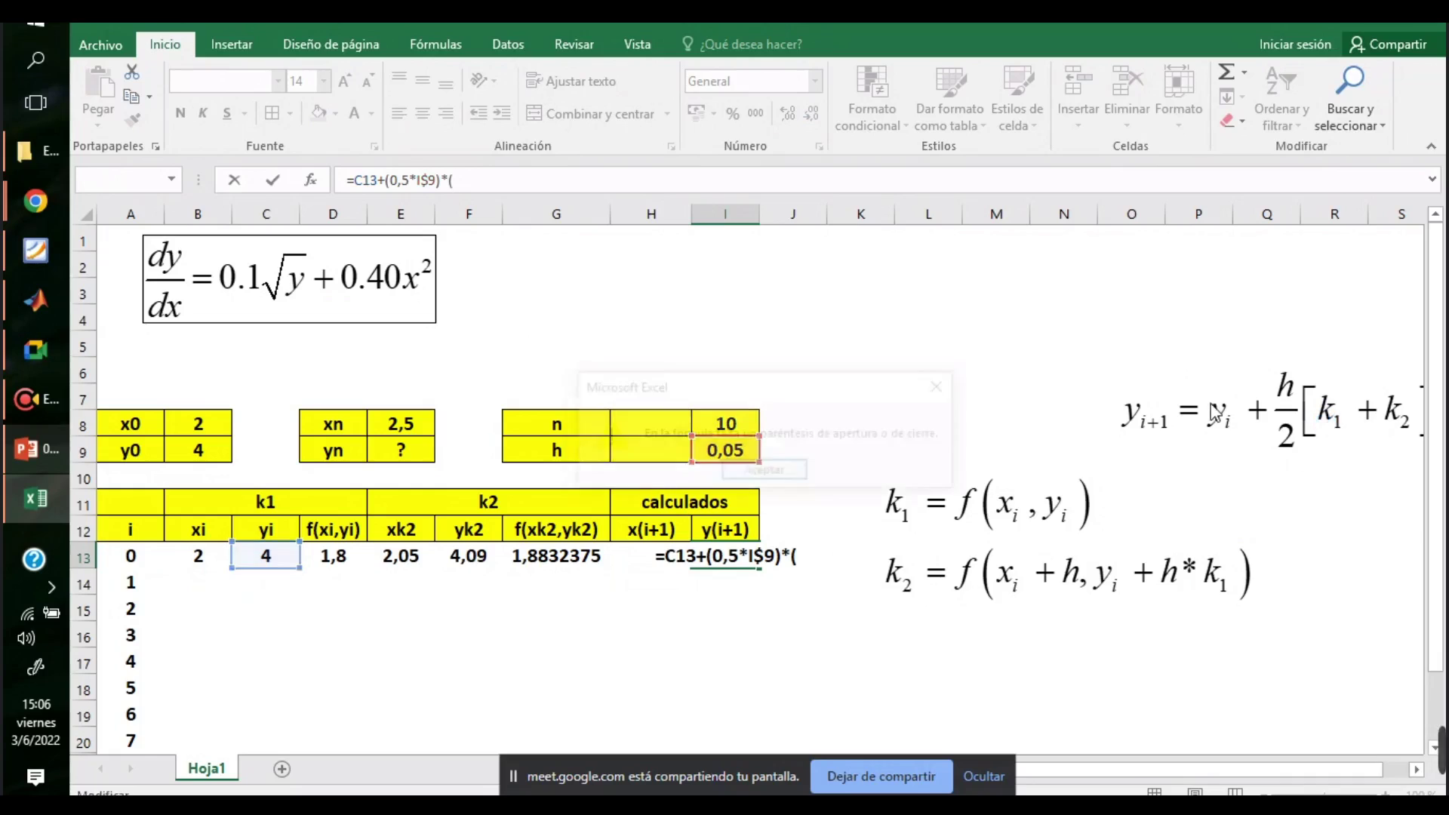
click(746, 471)
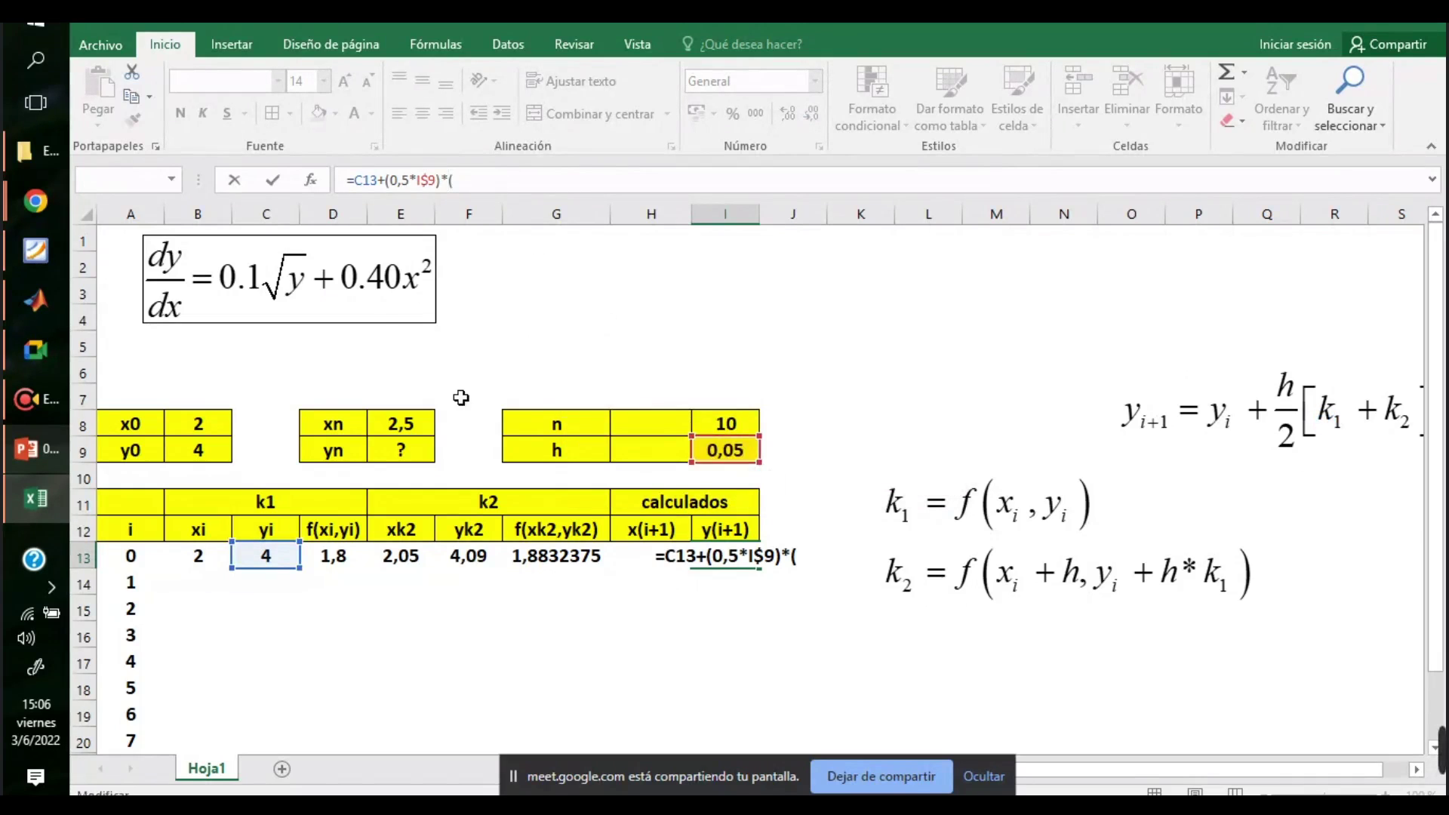
click(331, 554)
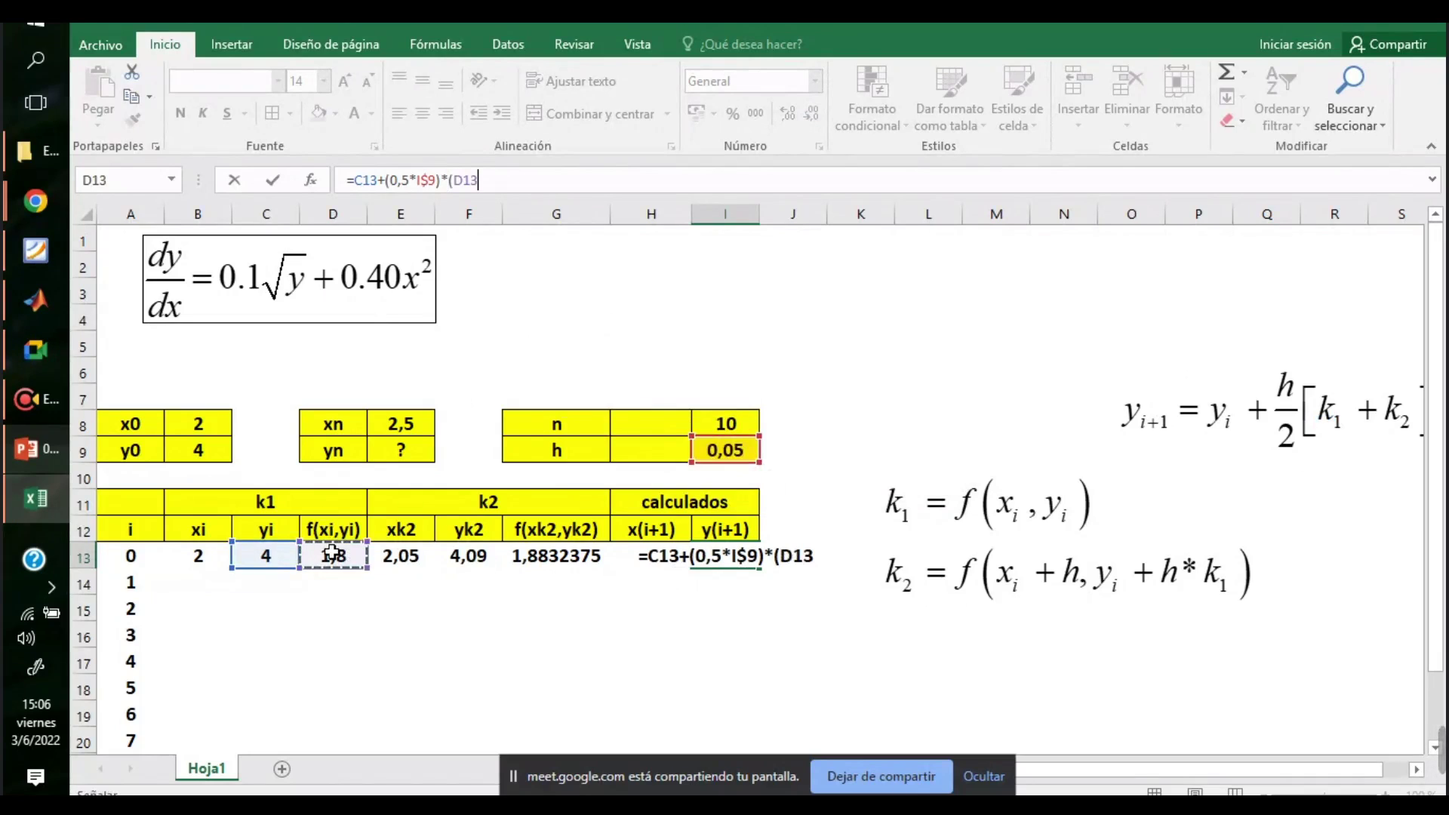
text(+)
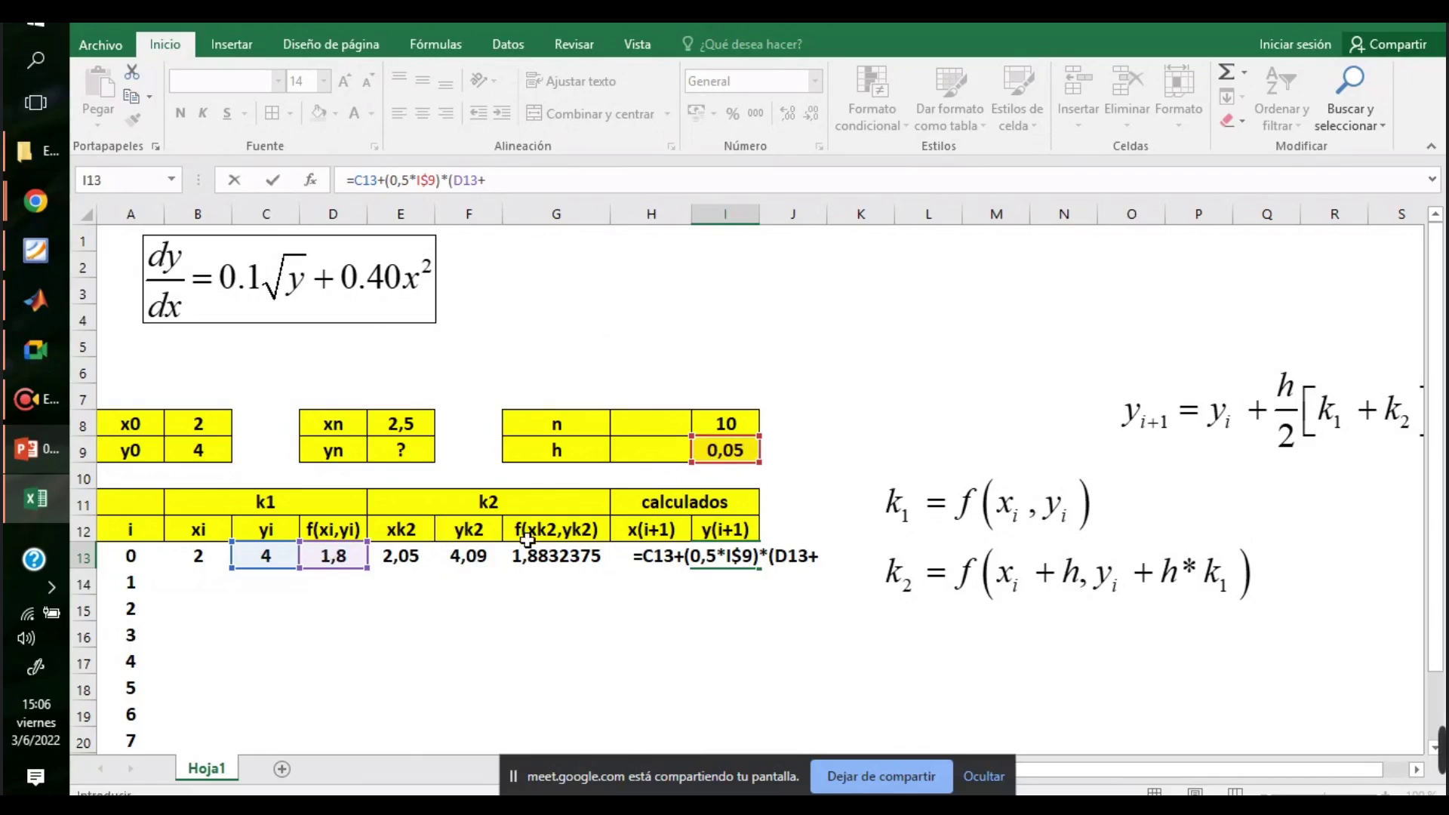
click(565, 567)
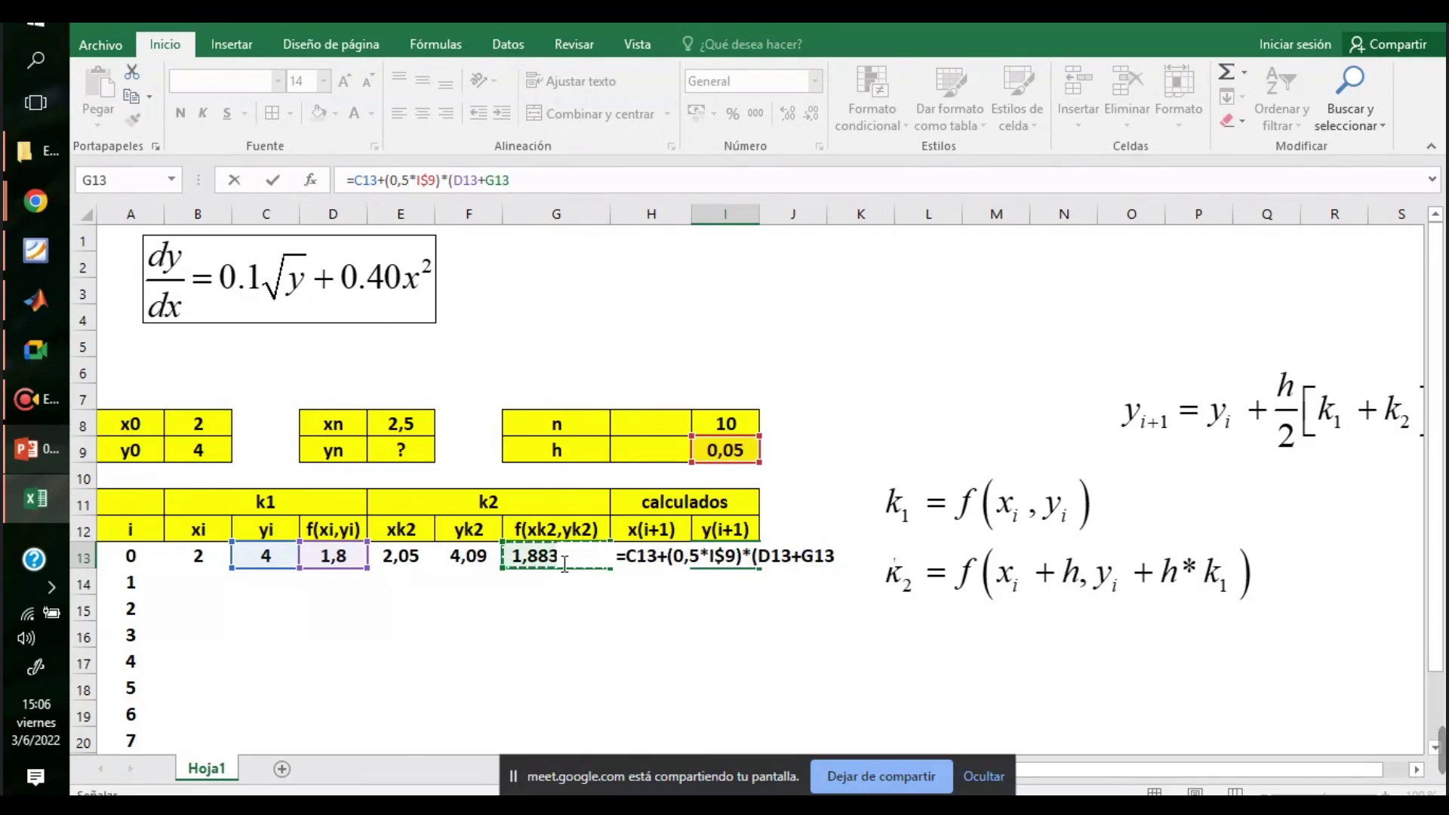
text())
key(Return)
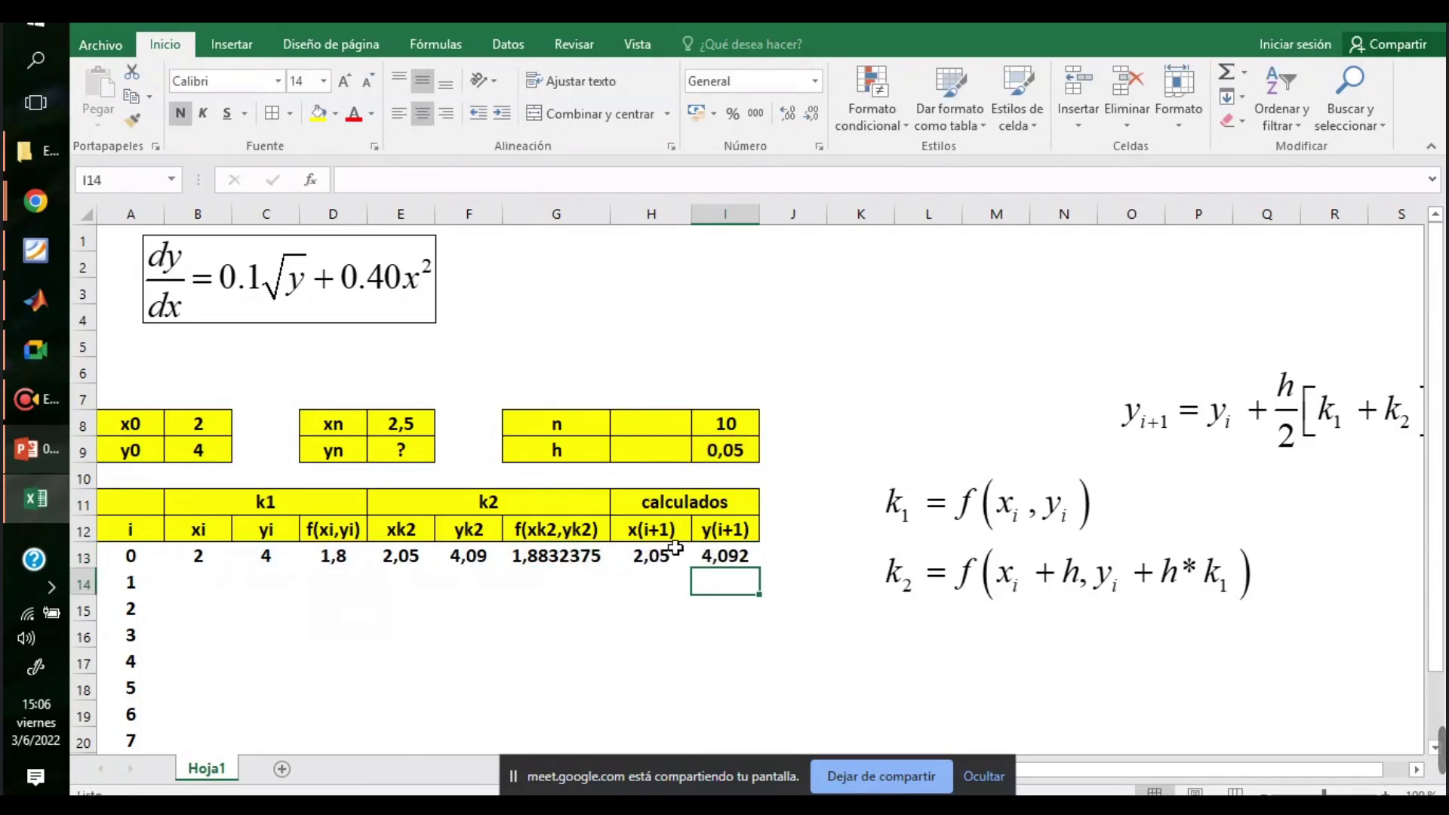
- Format the iteration table cells B13:I23 as numbers with 4 decimal places
drag(196, 554, 731, 718)
right_click(531, 457)
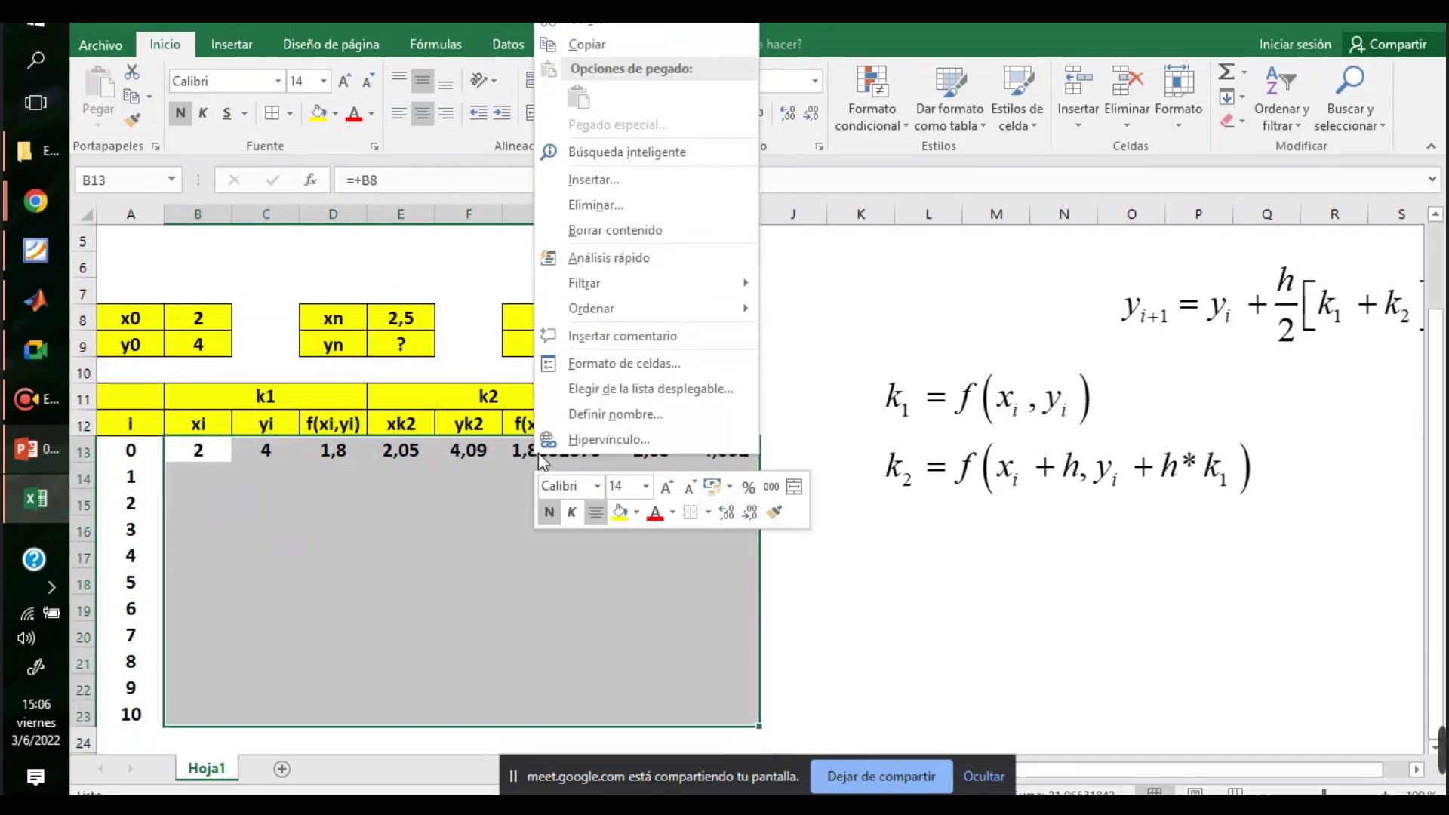
click(660, 362)
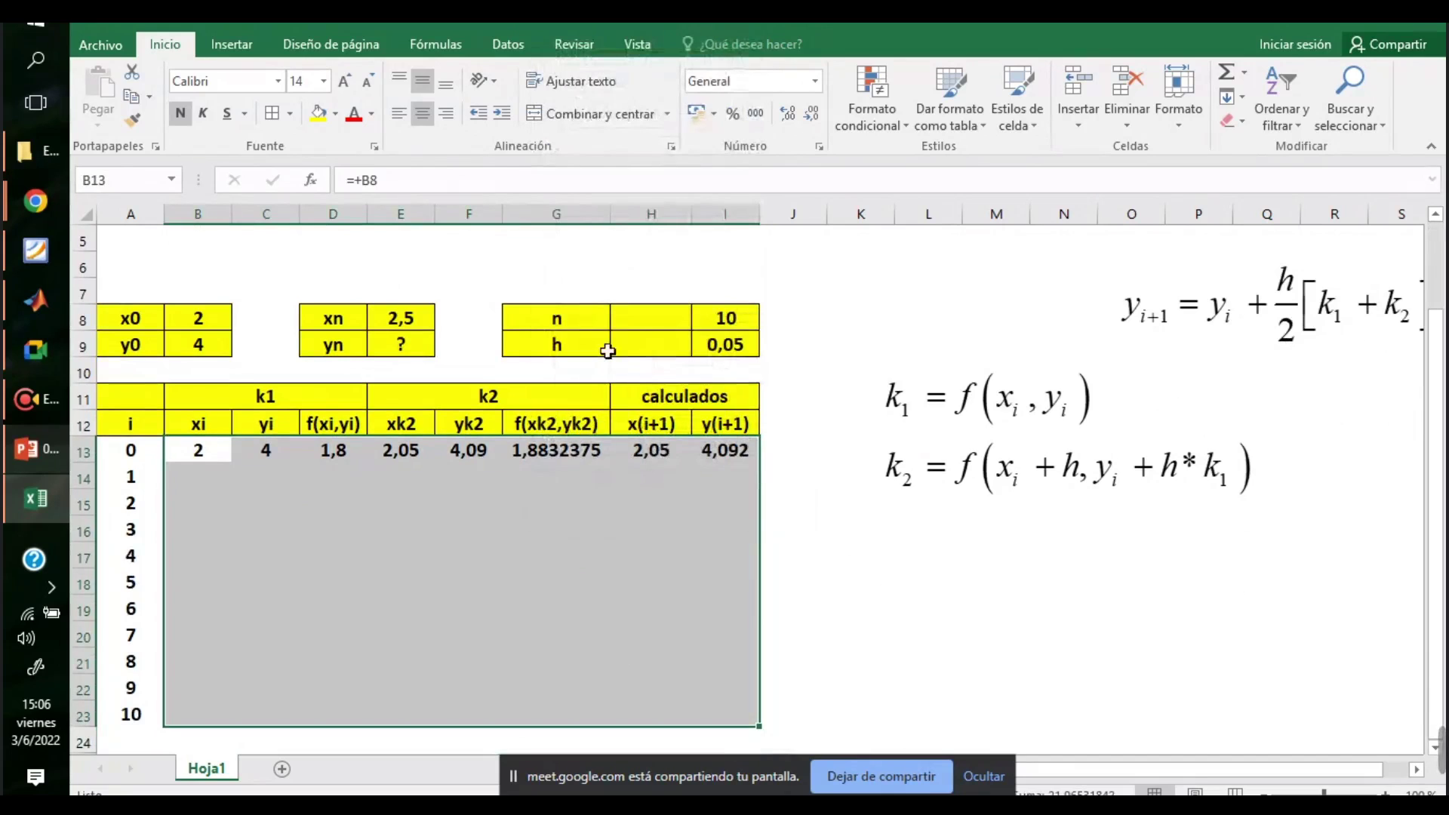
click(407, 215)
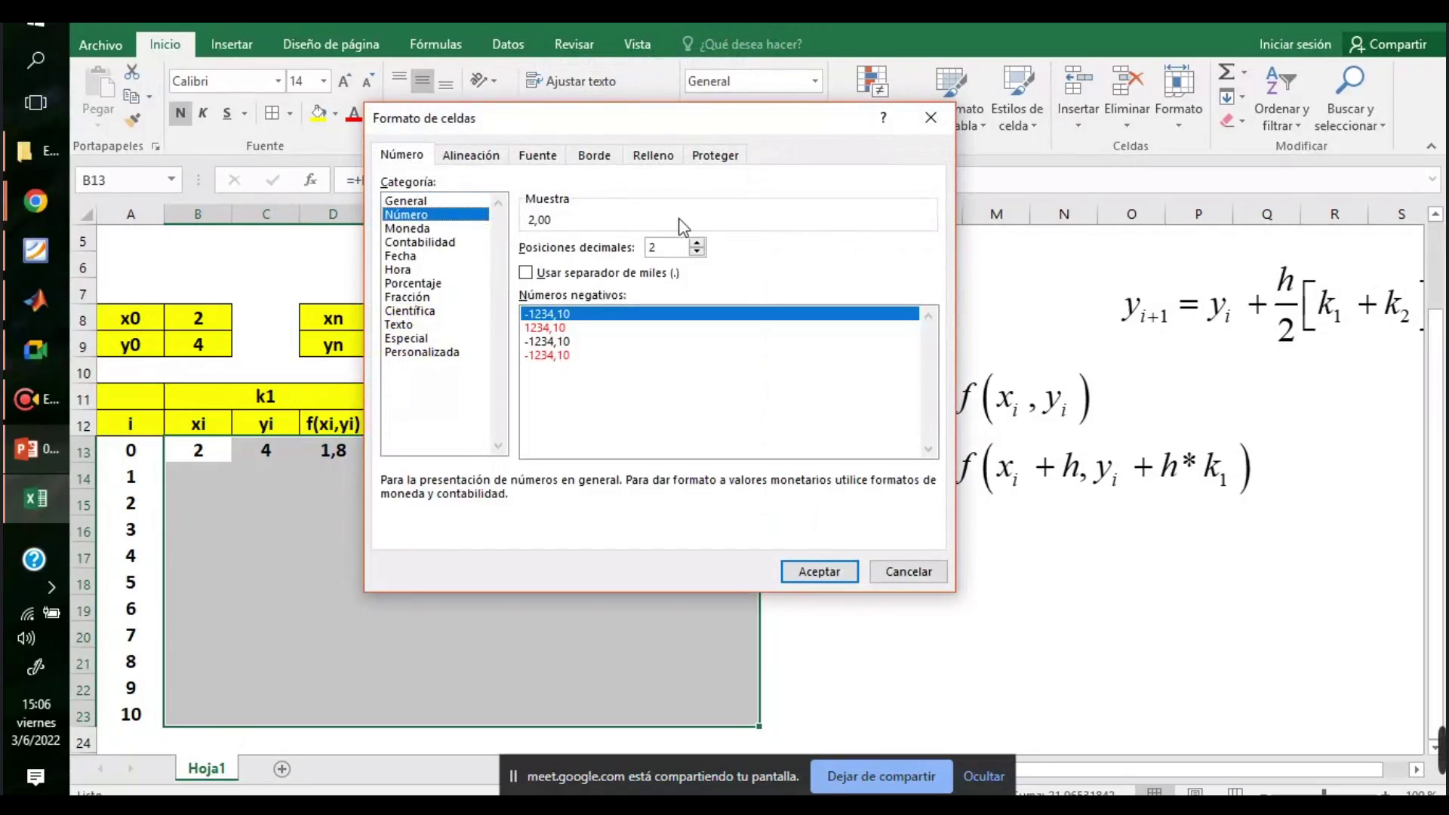
click(697, 242)
click(697, 241)
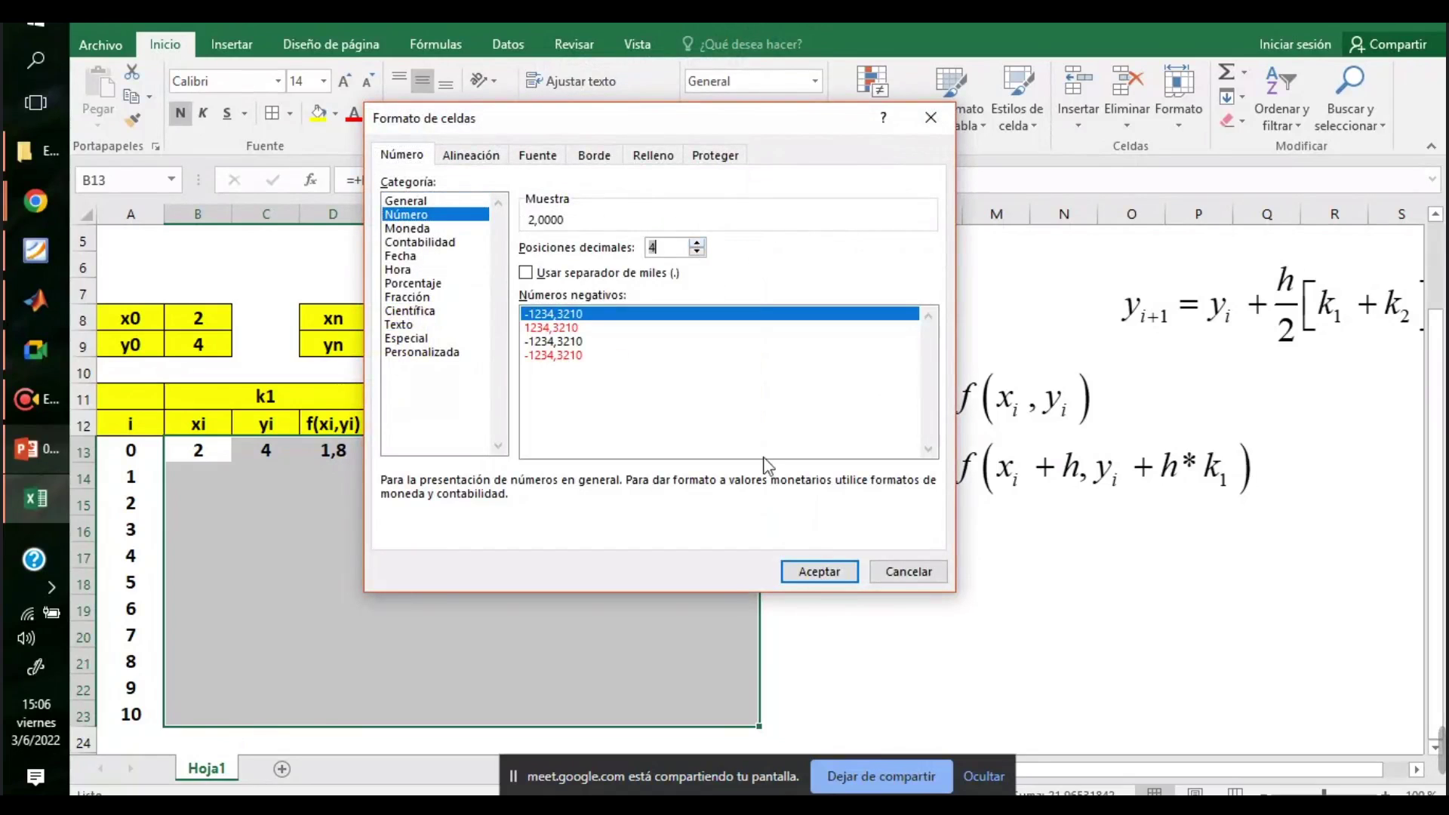
click(818, 571)
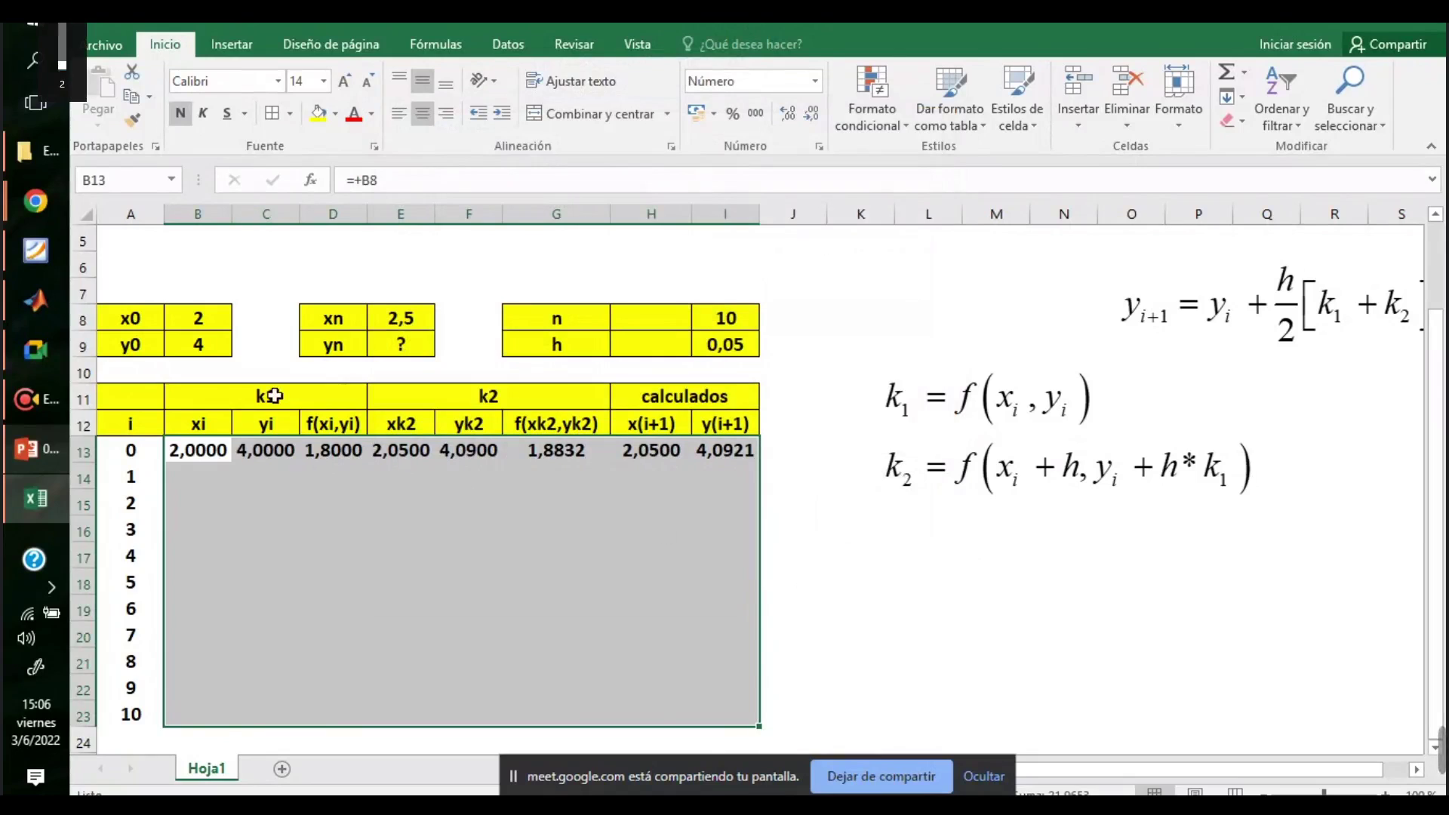
- Link xi in cell B14 to the calculated x(i+1) with +H13, and yi in C14 to y(i+1) with +I13
click(271, 474)
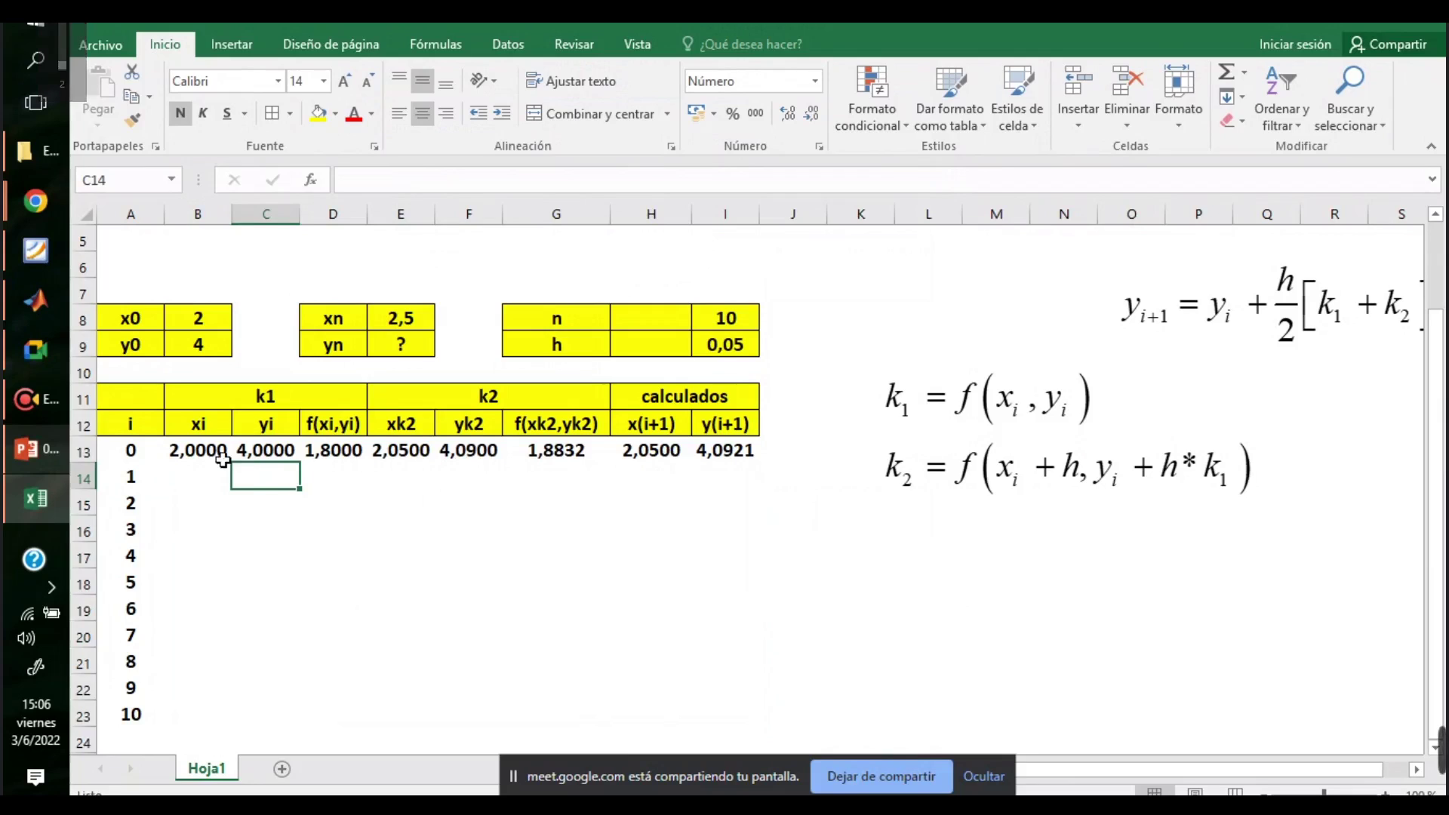
click(723, 475)
click(197, 475)
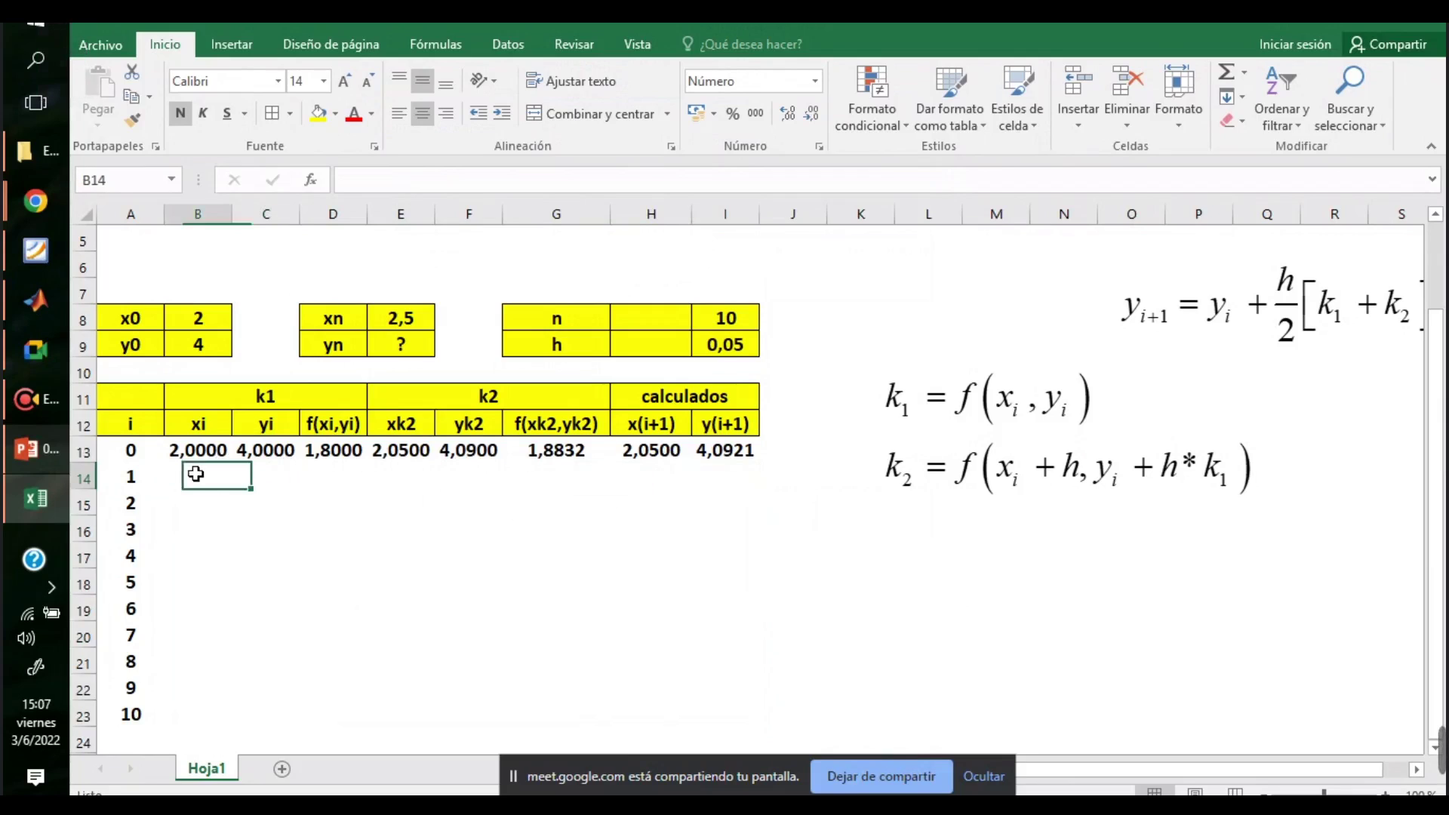
text(+)
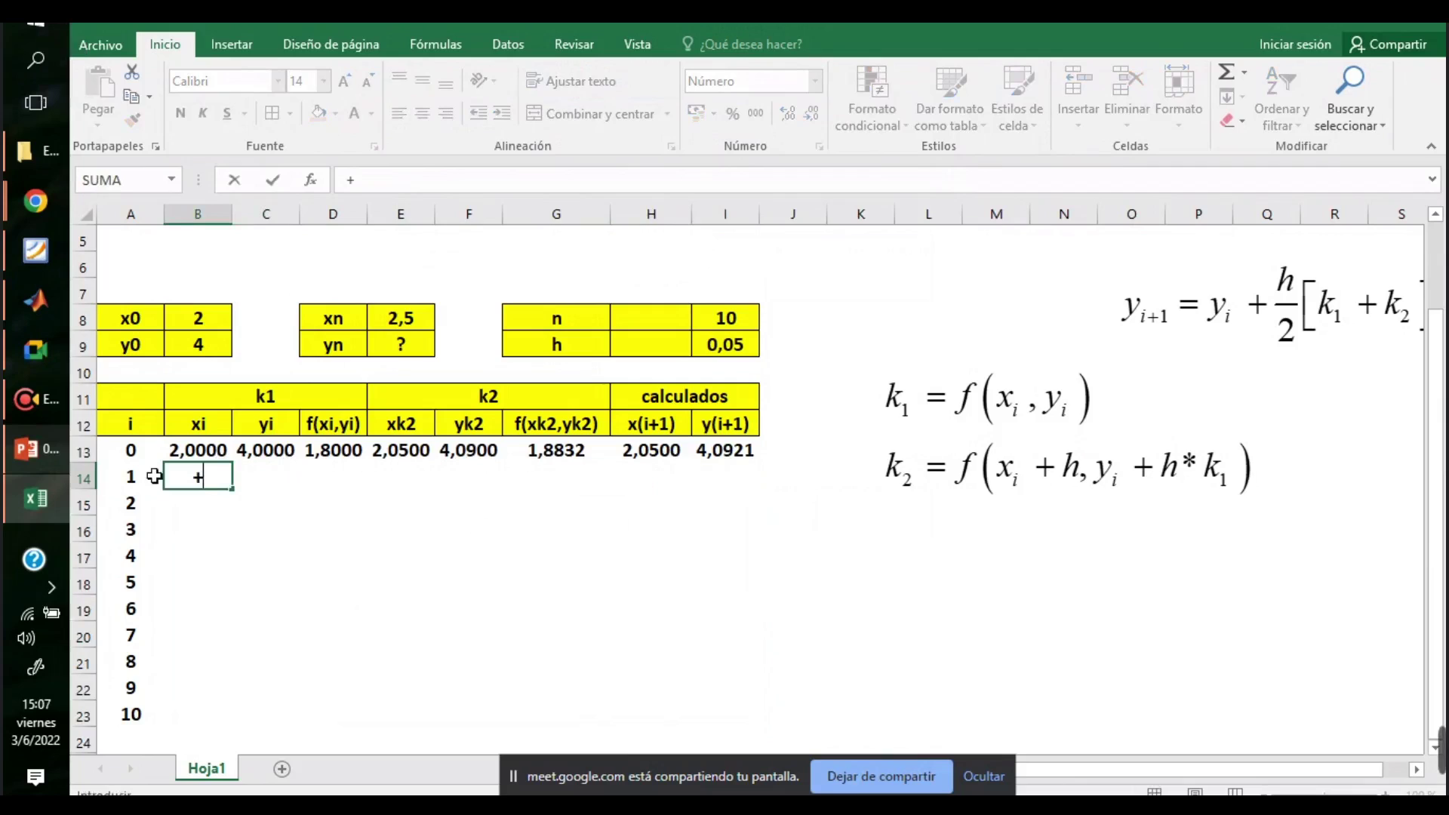
click(670, 452)
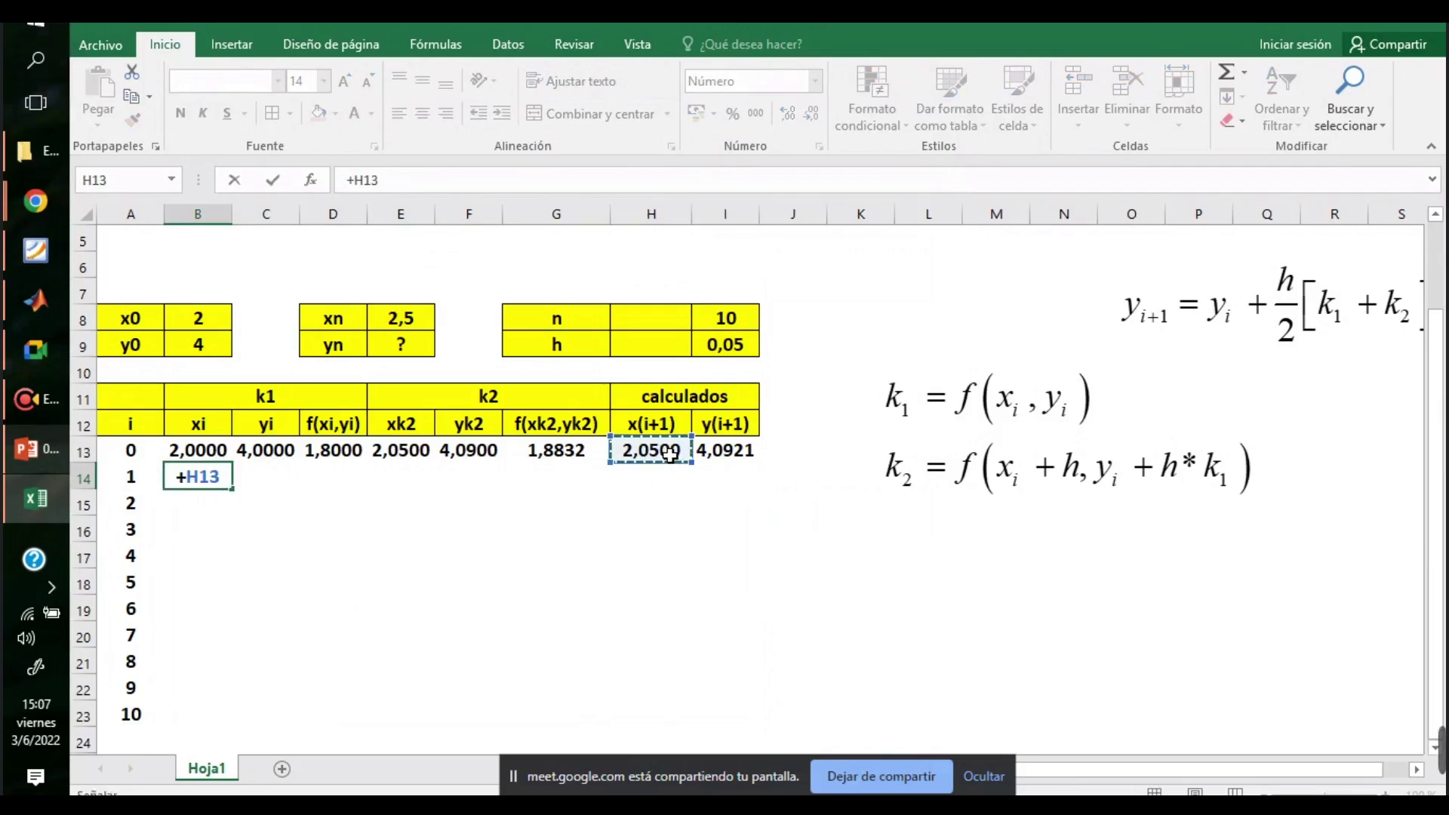
key(Return)
click(289, 475)
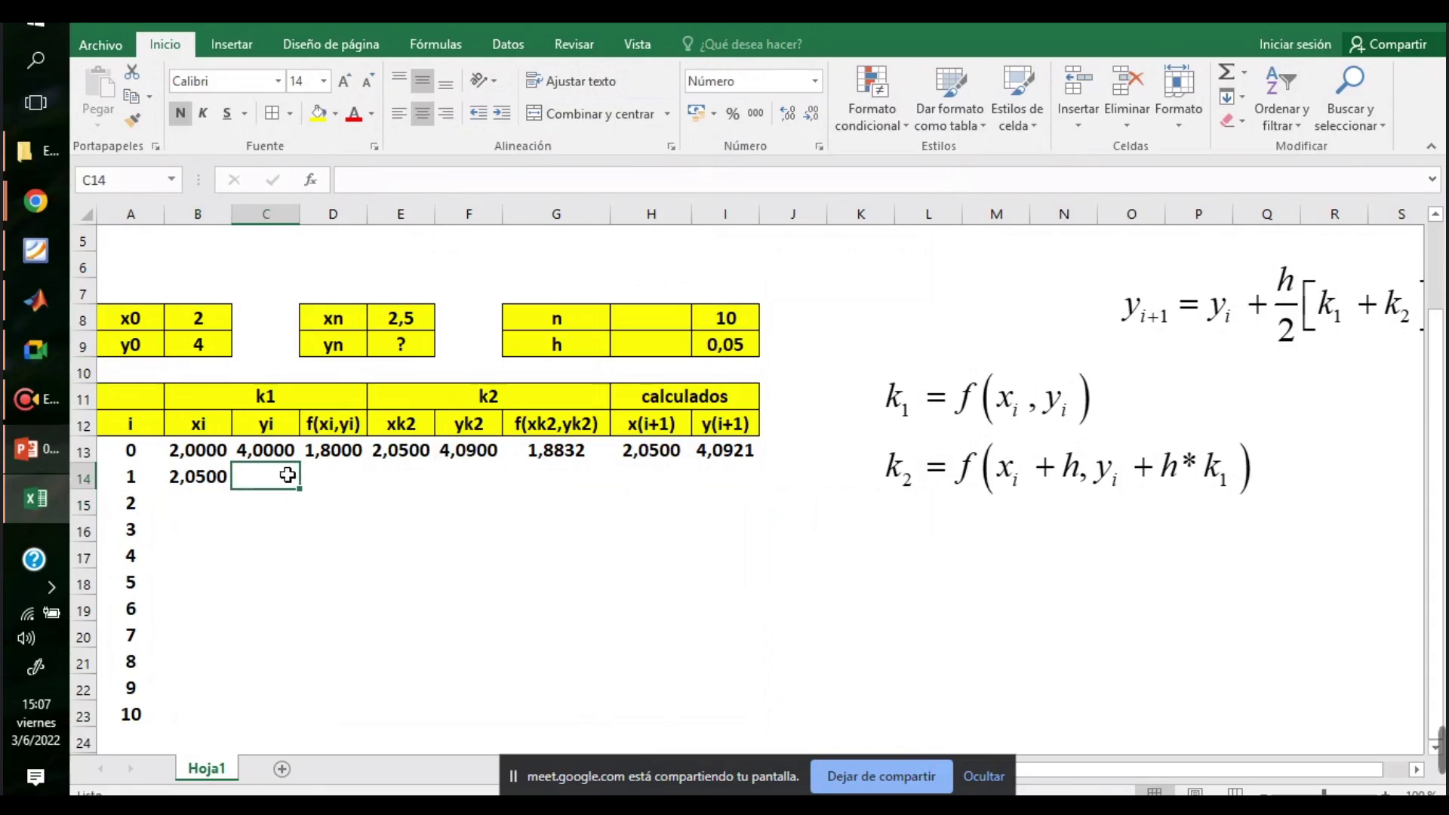
text(+)
click(723, 451)
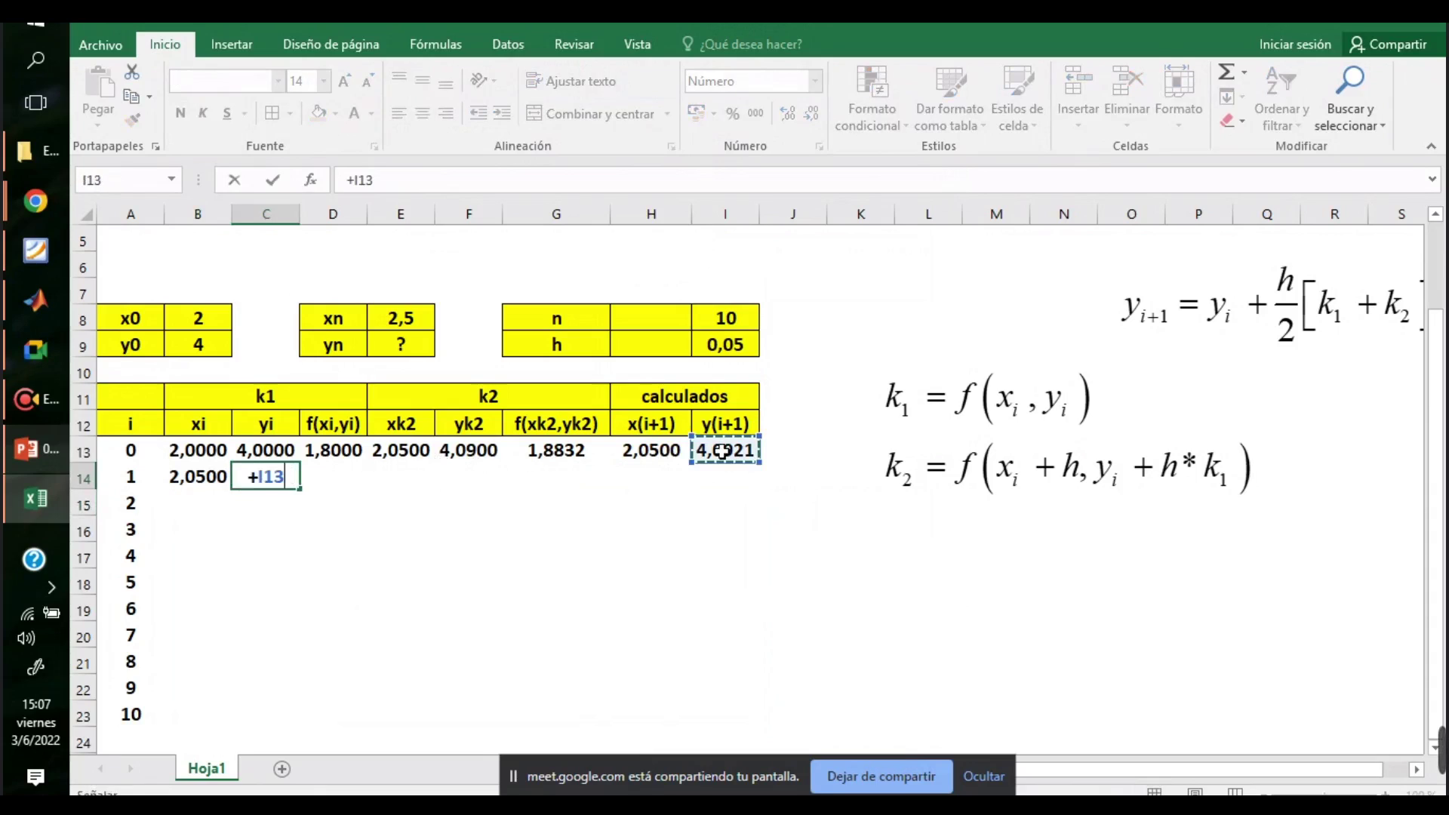
key(Return)
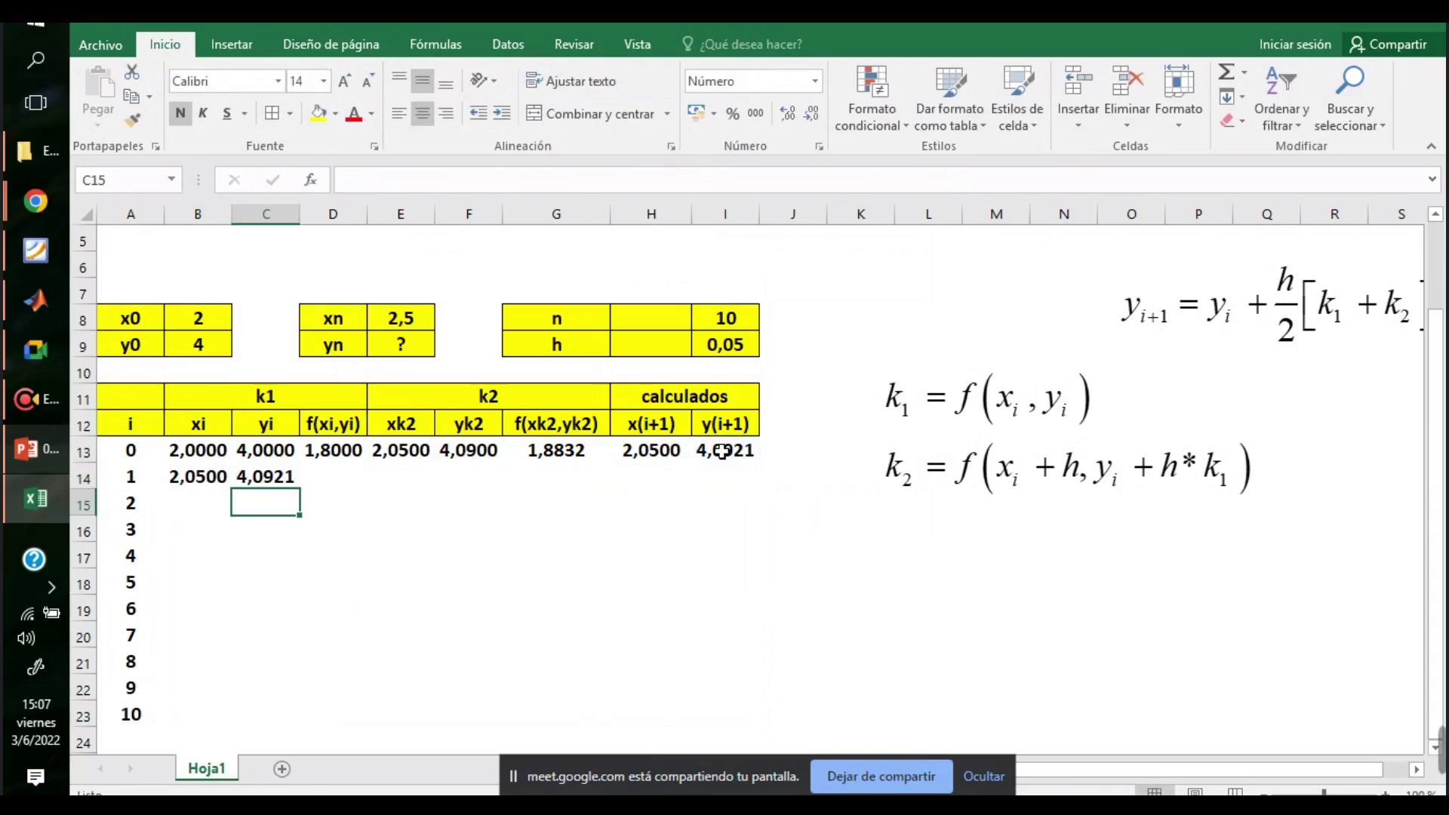
- Fill the formulas in D13:I13 down to row 14, and extend B14:I14 through row 23 for iterations 2 to 10
click(352, 445)
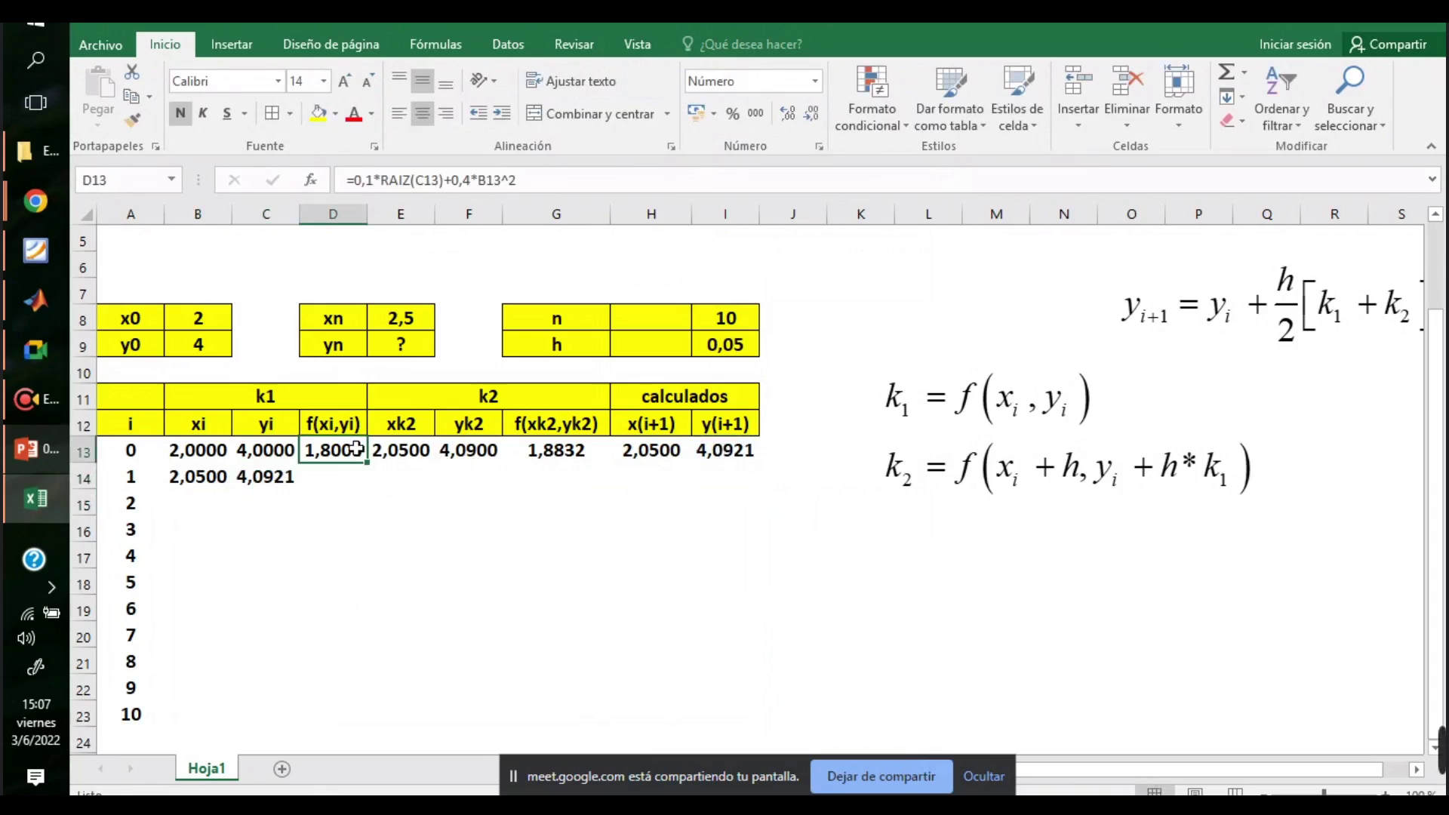
drag(365, 460, 367, 489)
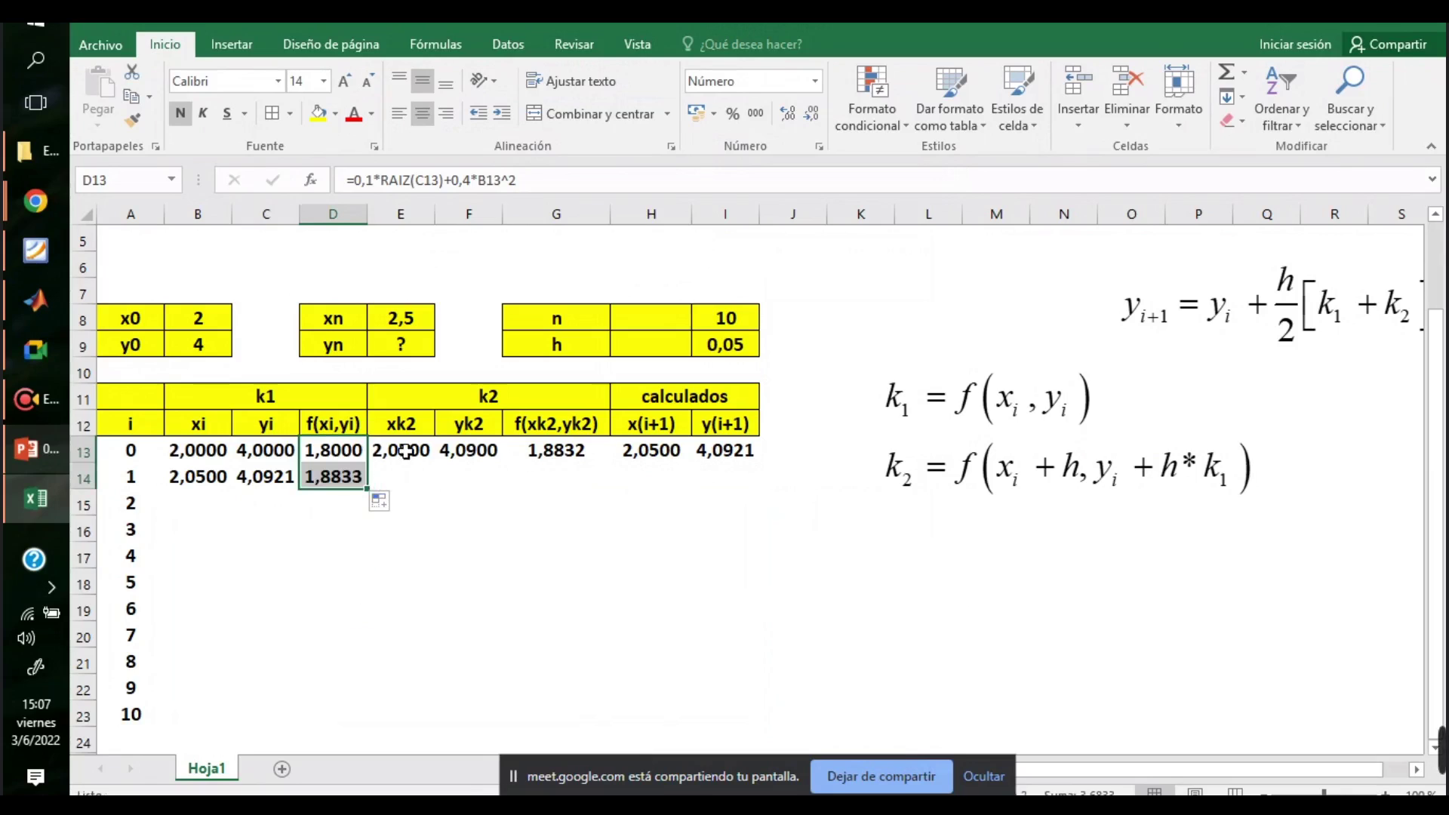
click(430, 454)
drag(435, 461, 737, 465)
click(651, 453)
drag(343, 452, 755, 487)
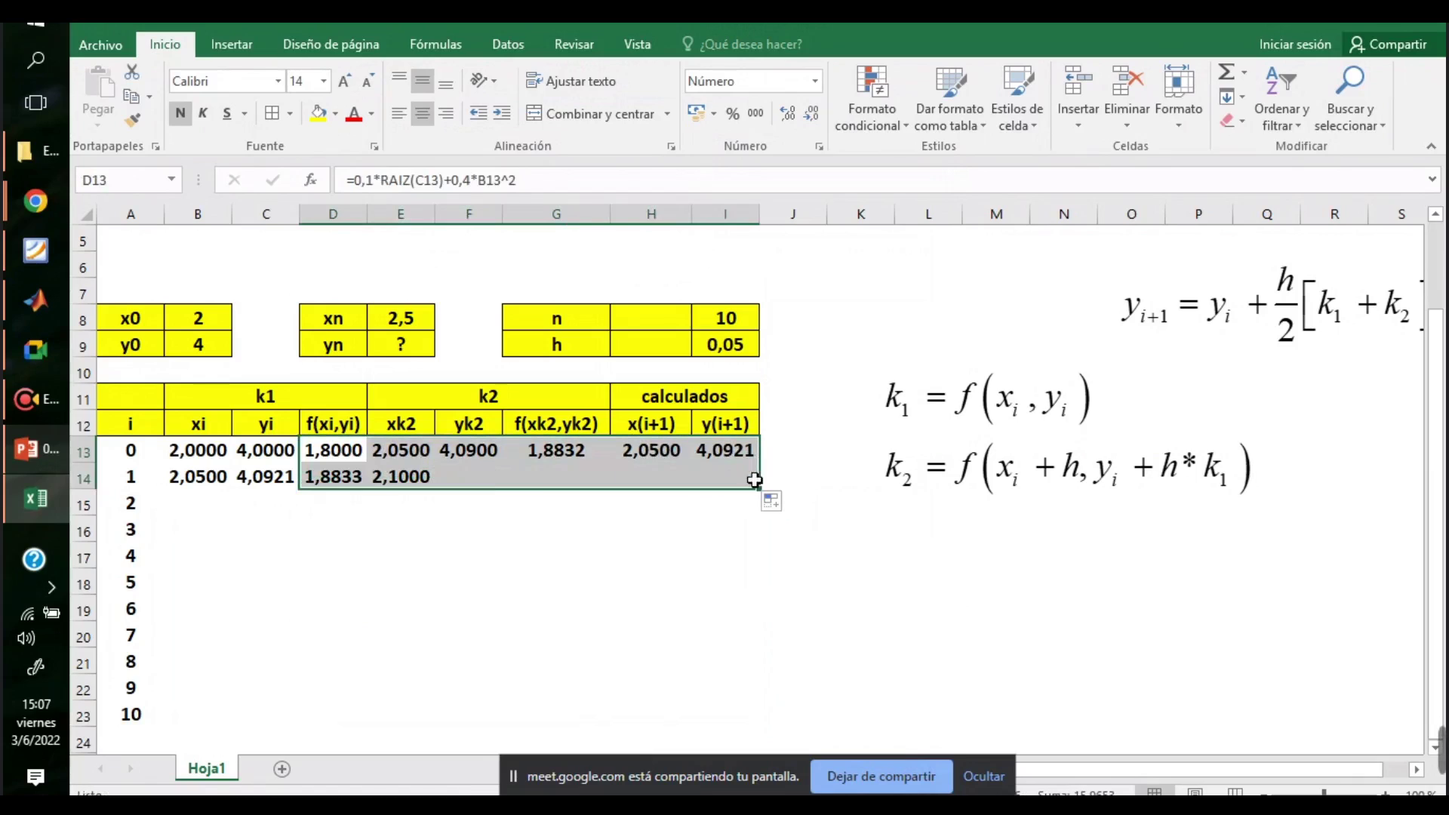
click(664, 560)
drag(188, 477, 727, 714)
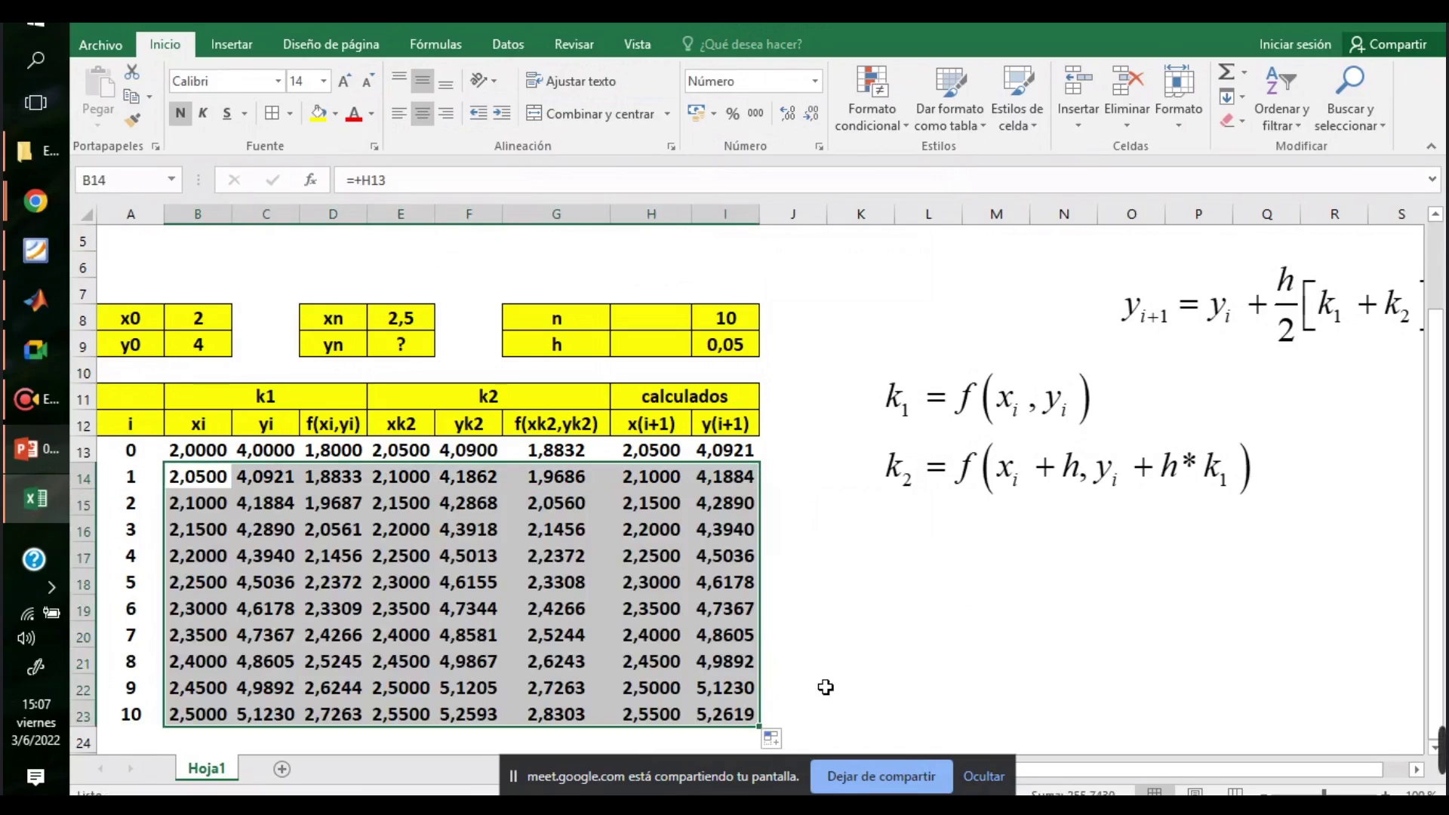
click(651, 640)
- Apply borders to all cells of the iteration table in A13:I23
drag(130, 450, 755, 717)
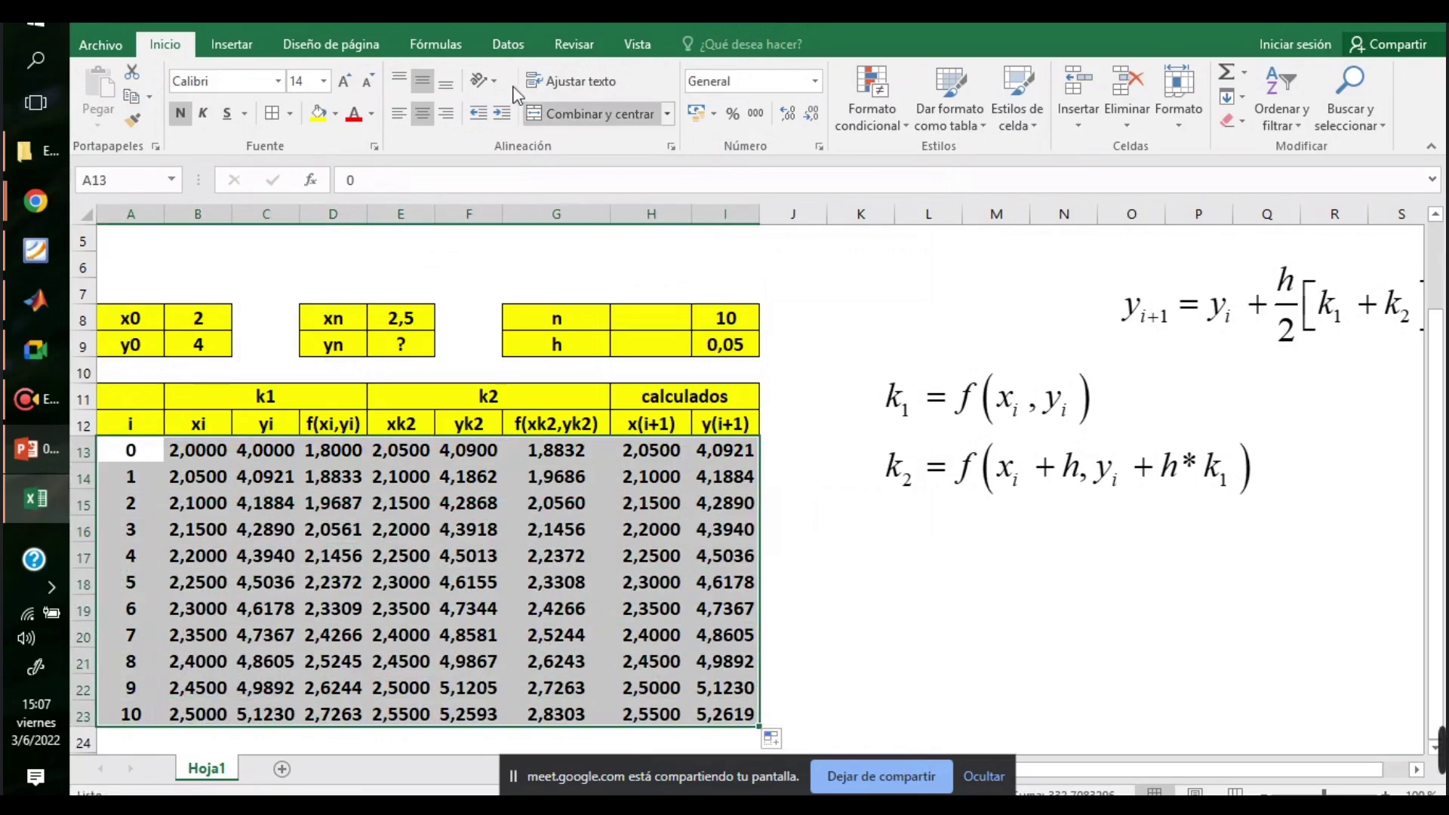
click(281, 115)
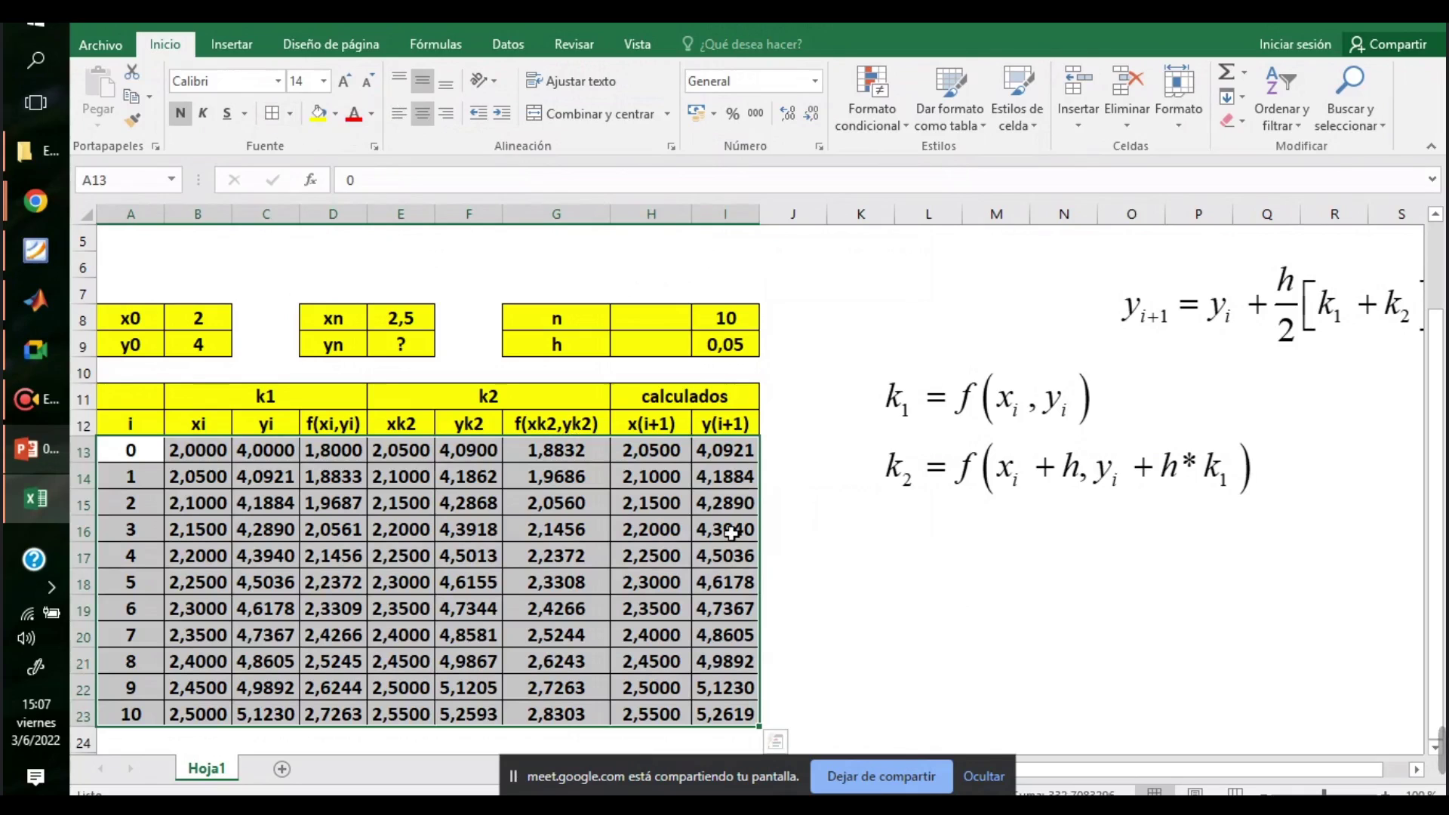
click(845, 549)
- Delete the k1/k2 equation image and the y(i+1) equation image beside the table
click(974, 469)
key(Delete)
click(1311, 306)
key(Delete)
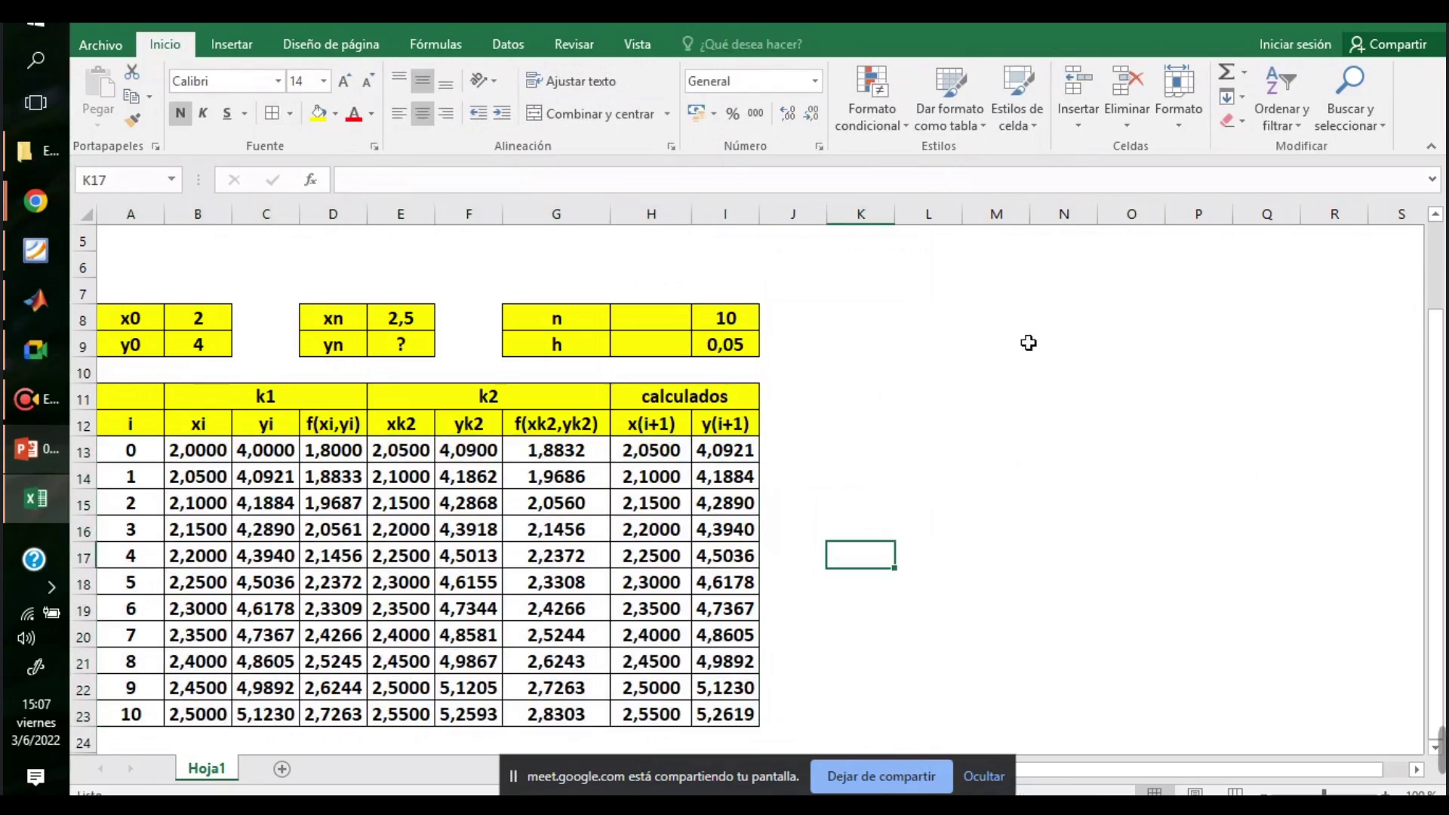
- Insert a new row 11 above the iteration table's header and merge and center cells A11:I11
click(84, 399)
right_click(86, 400)
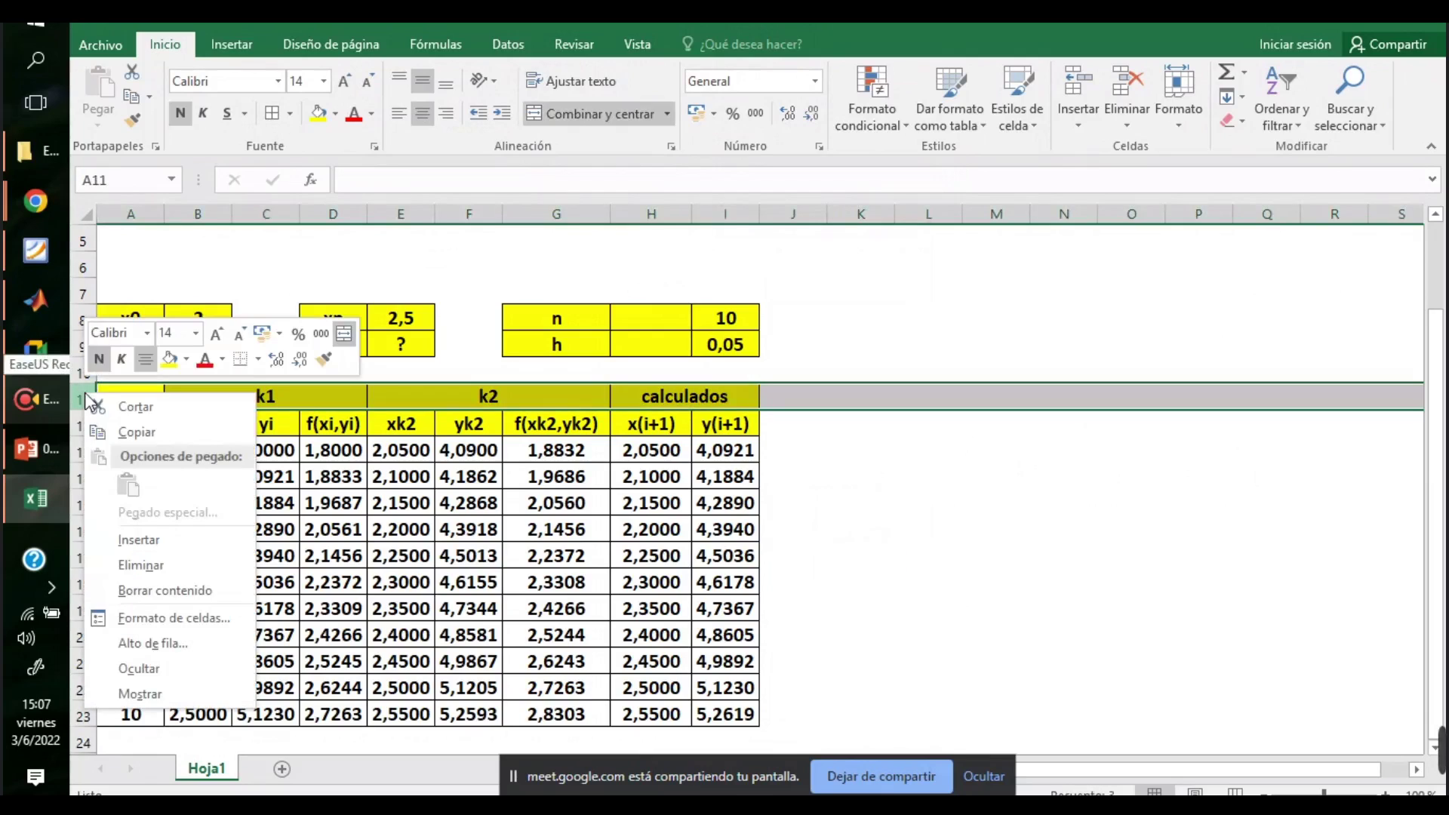
click(94, 541)
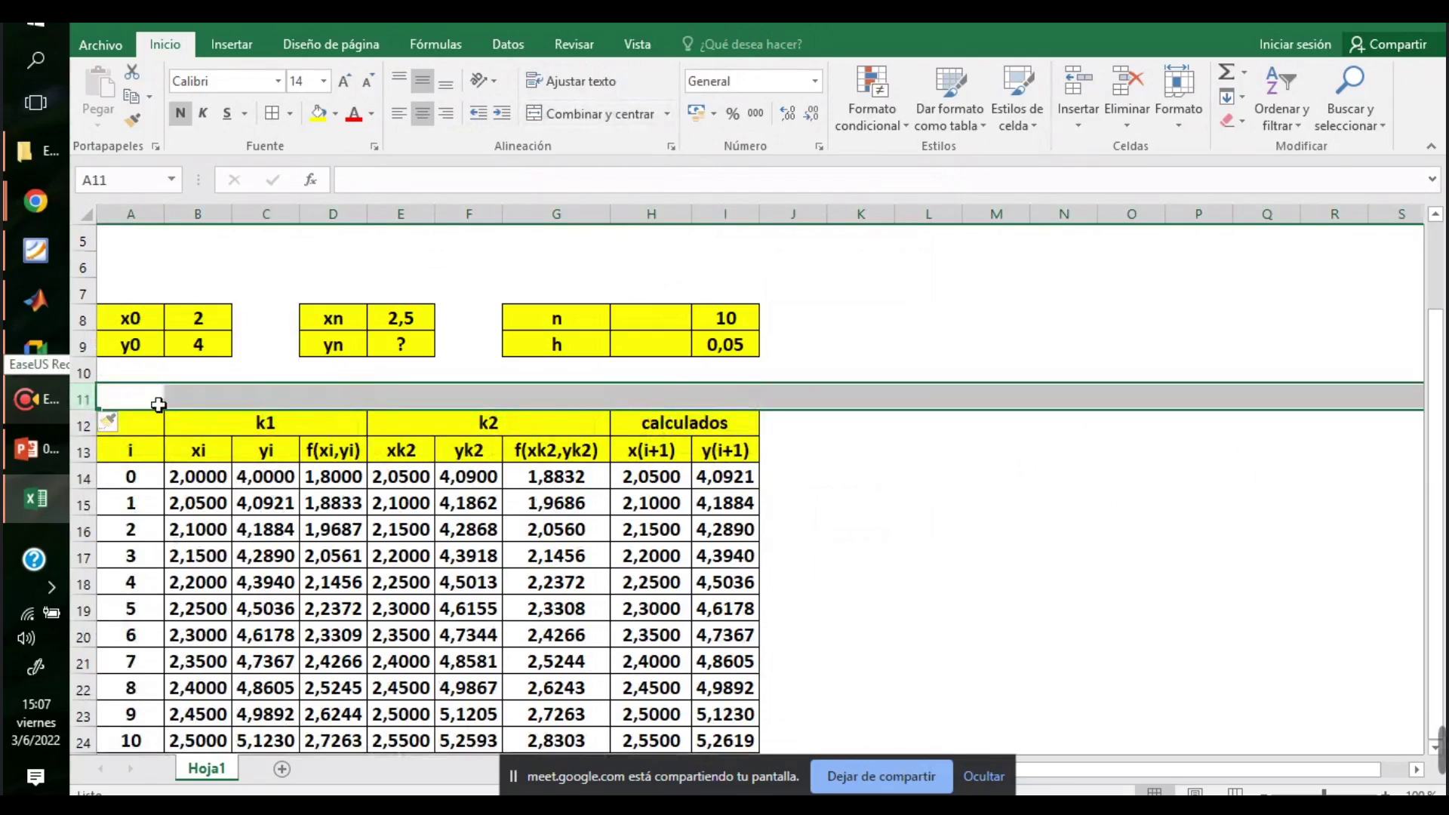
click(159, 406)
drag(143, 393, 725, 394)
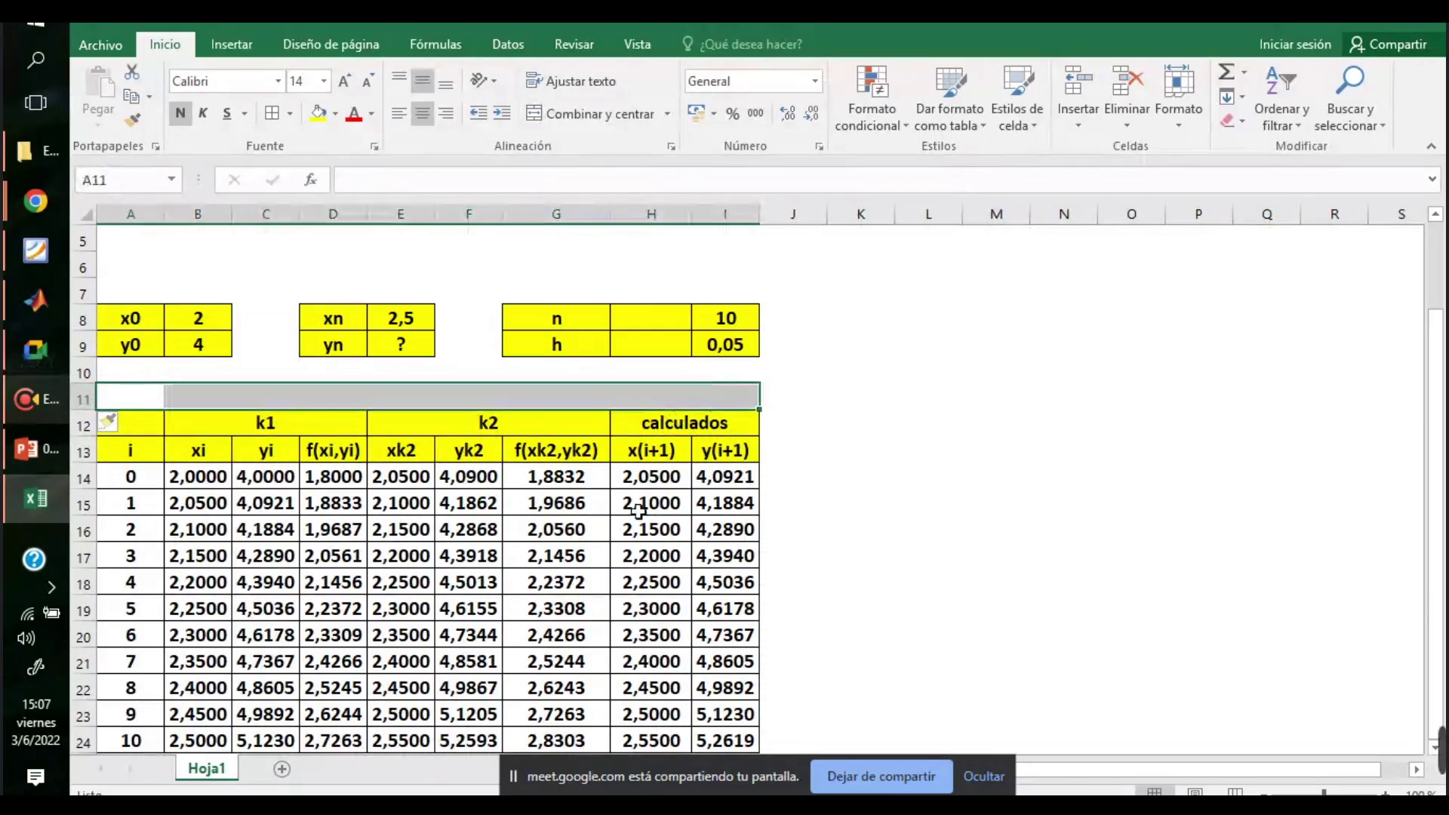
click(583, 114)
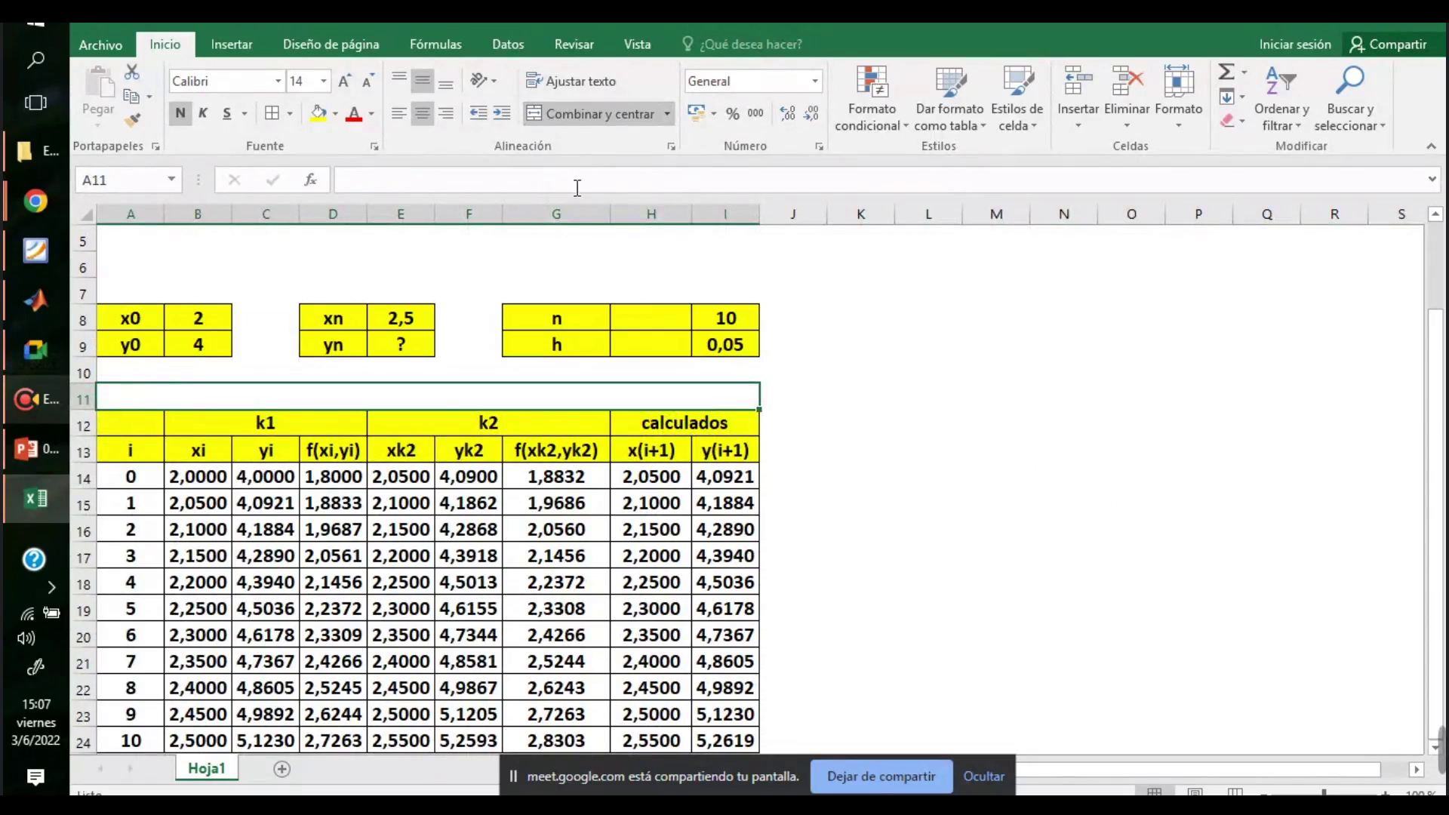
- Enter the title RUNGE KUTTA DE GRADO 2 in the merged row above the iteration table
text(runge)
key(BackSpace)
key(BackSpace)
key(BackSpace)
key(BackSpace)
key(BackSpace)
text(RUNGE)
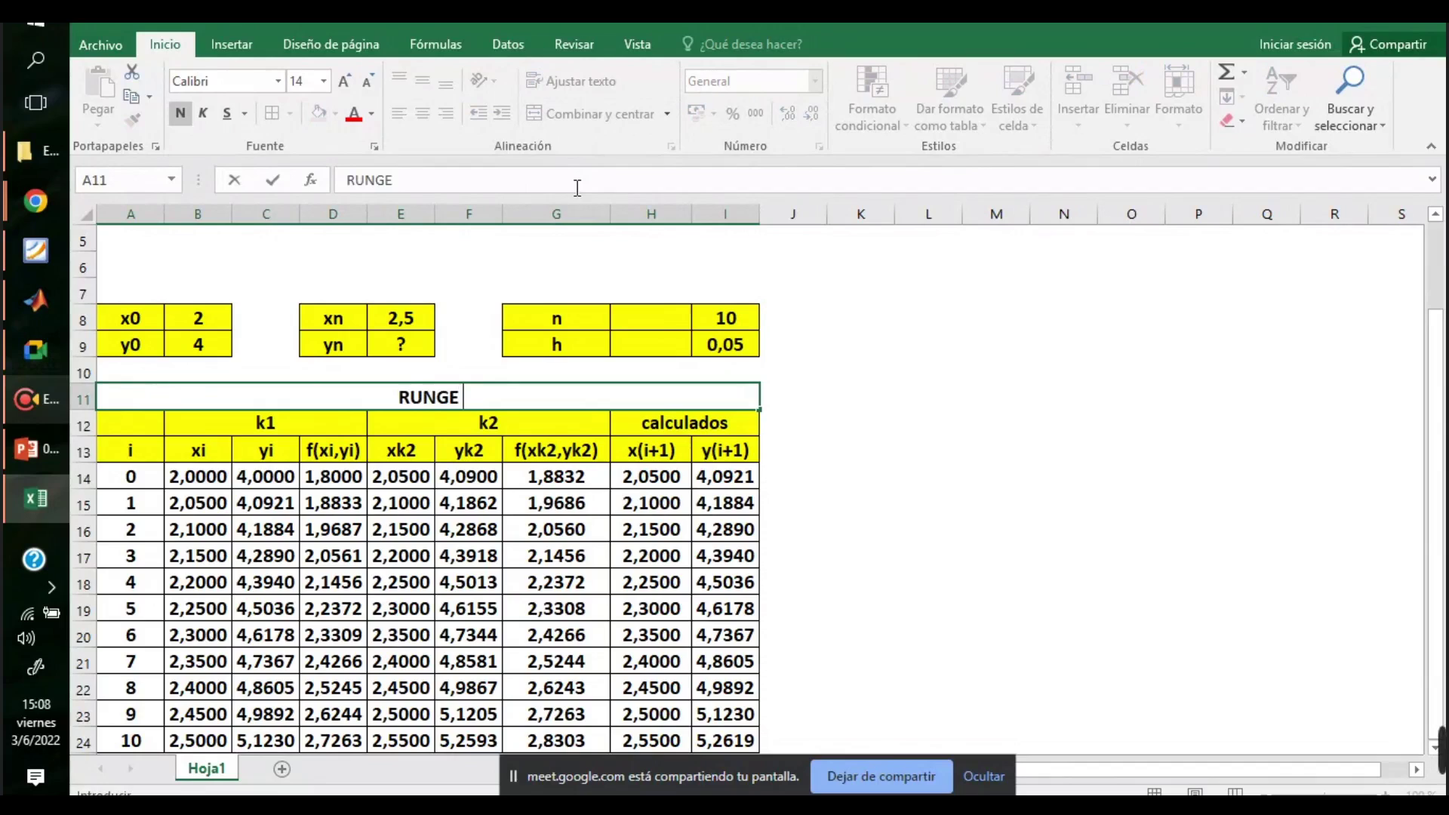
text( KUTTA DE GRADO 2)
key(Return)
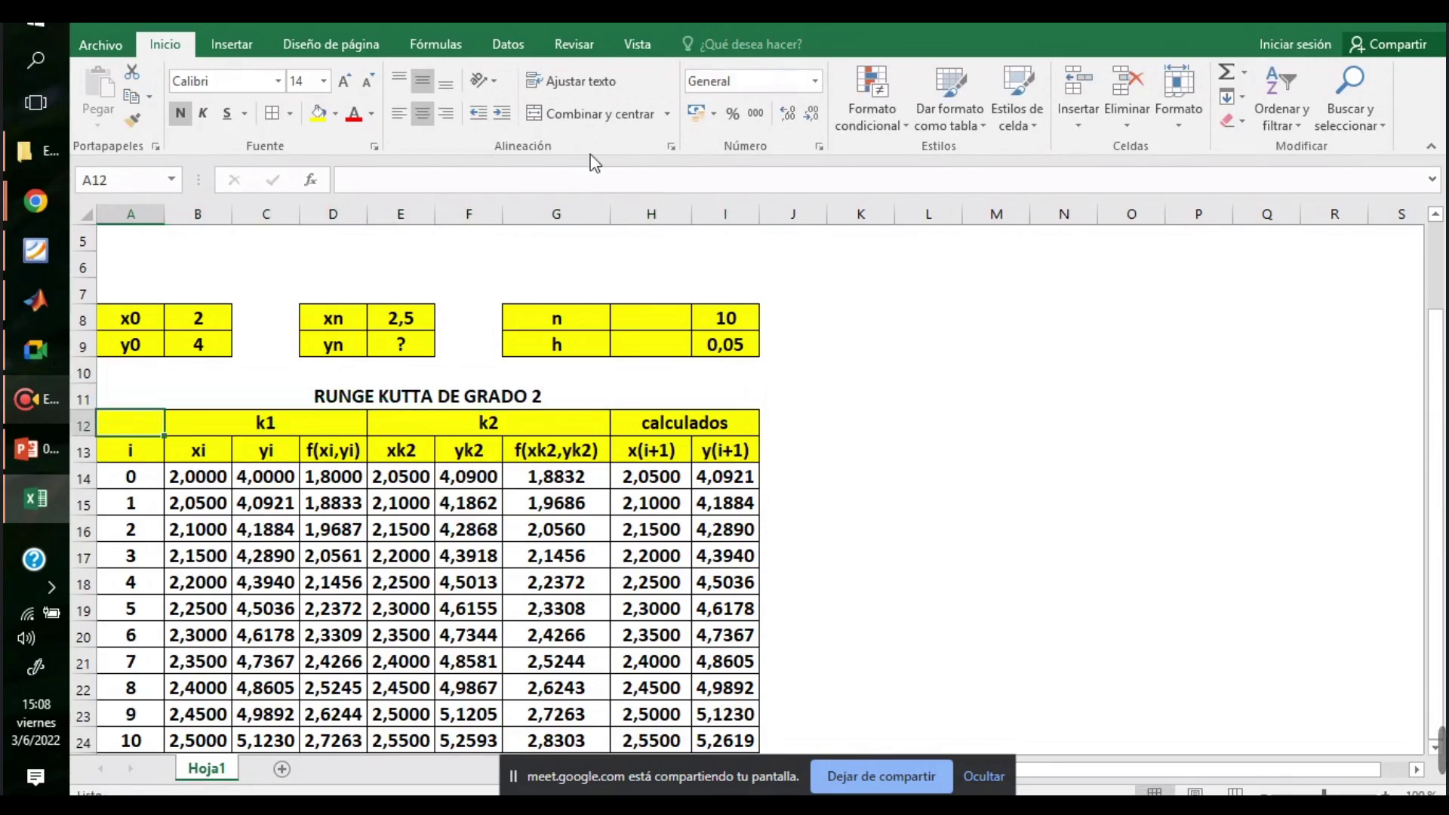
- Fill the RUNGE KUTTA DE GRADO 2 title cell with the standard orange color
scroll(677, 447, down, 1)
scroll(677, 446, down, 2)
click(486, 392)
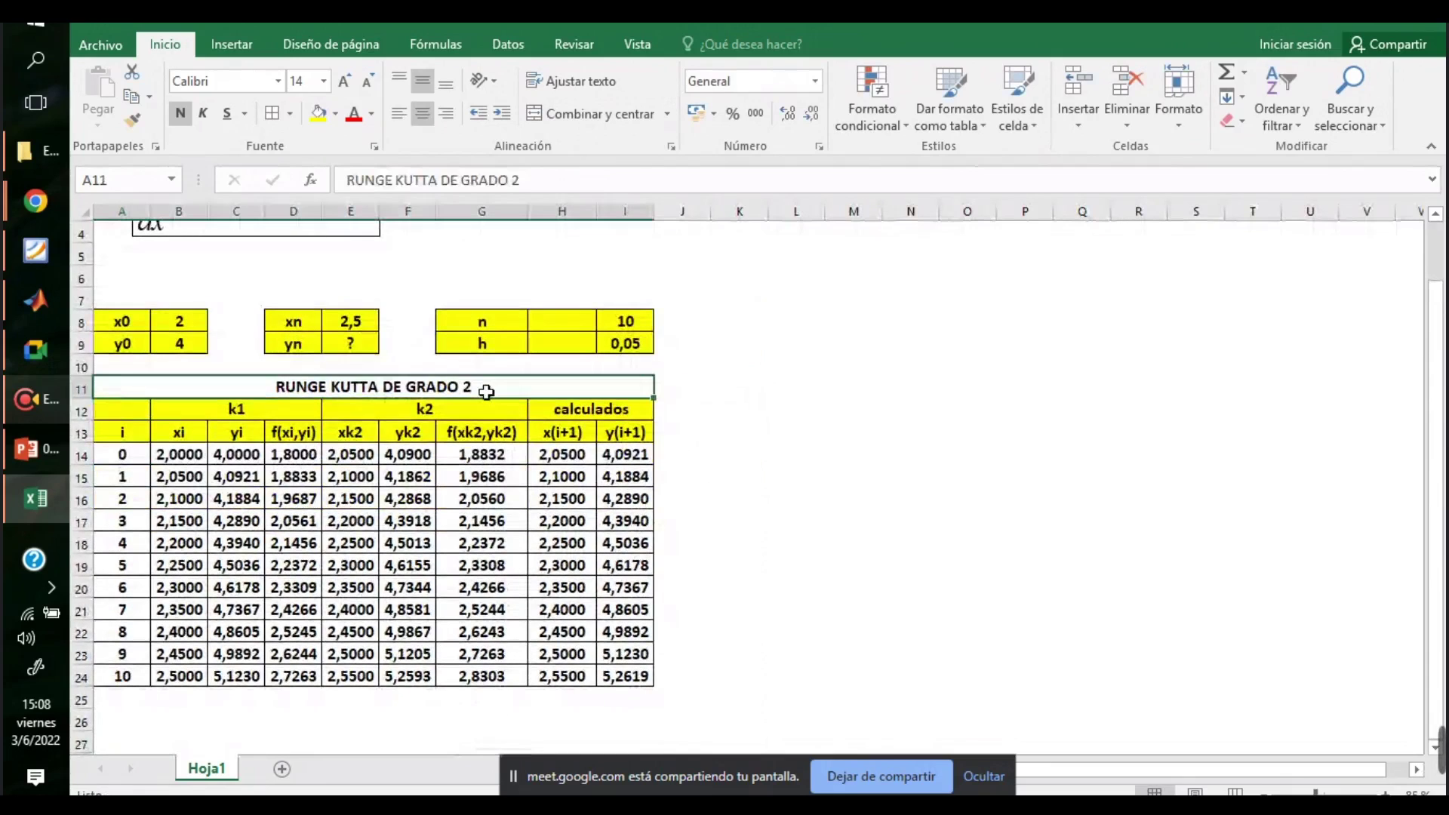
click(341, 120)
click(353, 276)
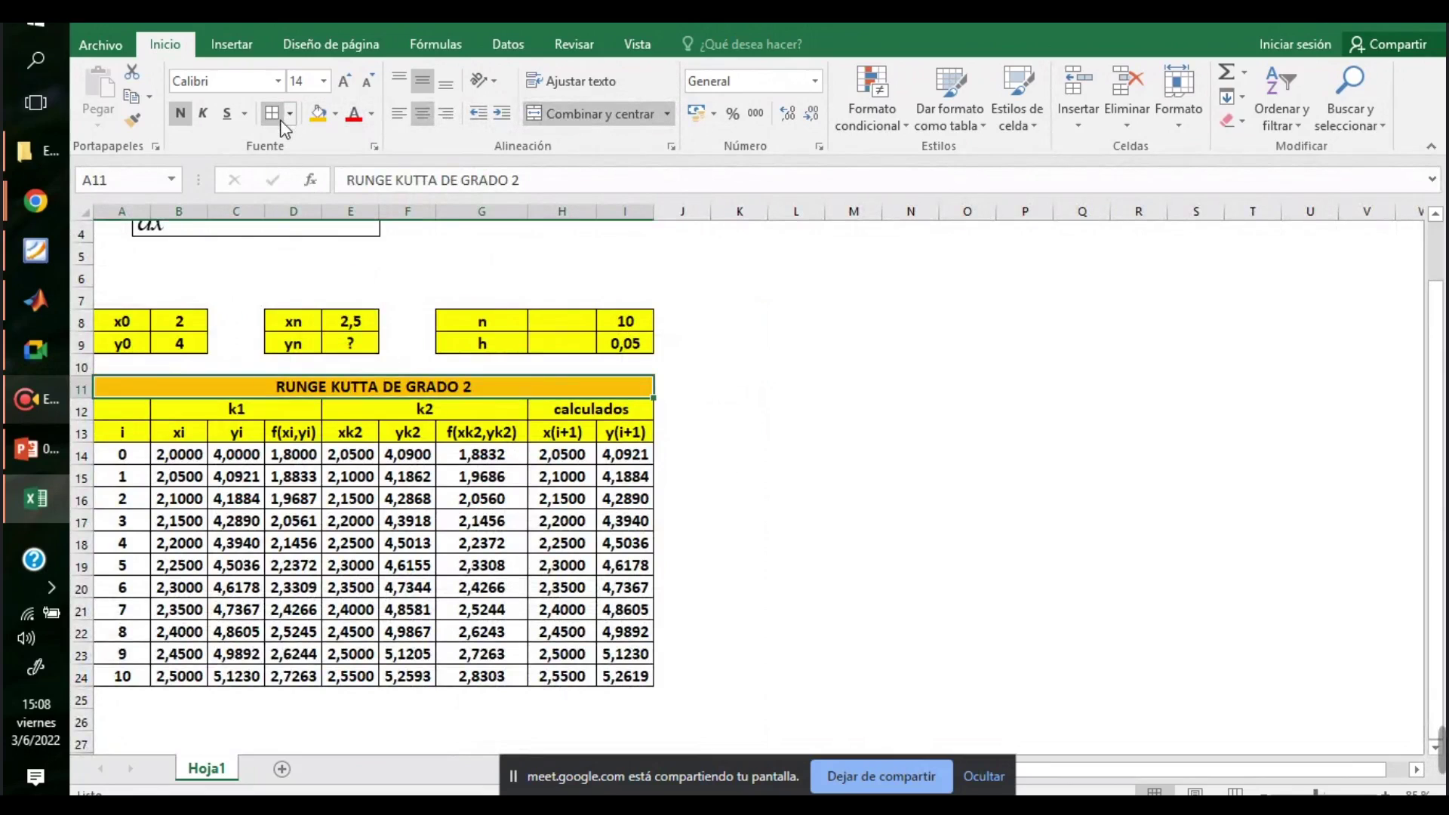
click(773, 498)
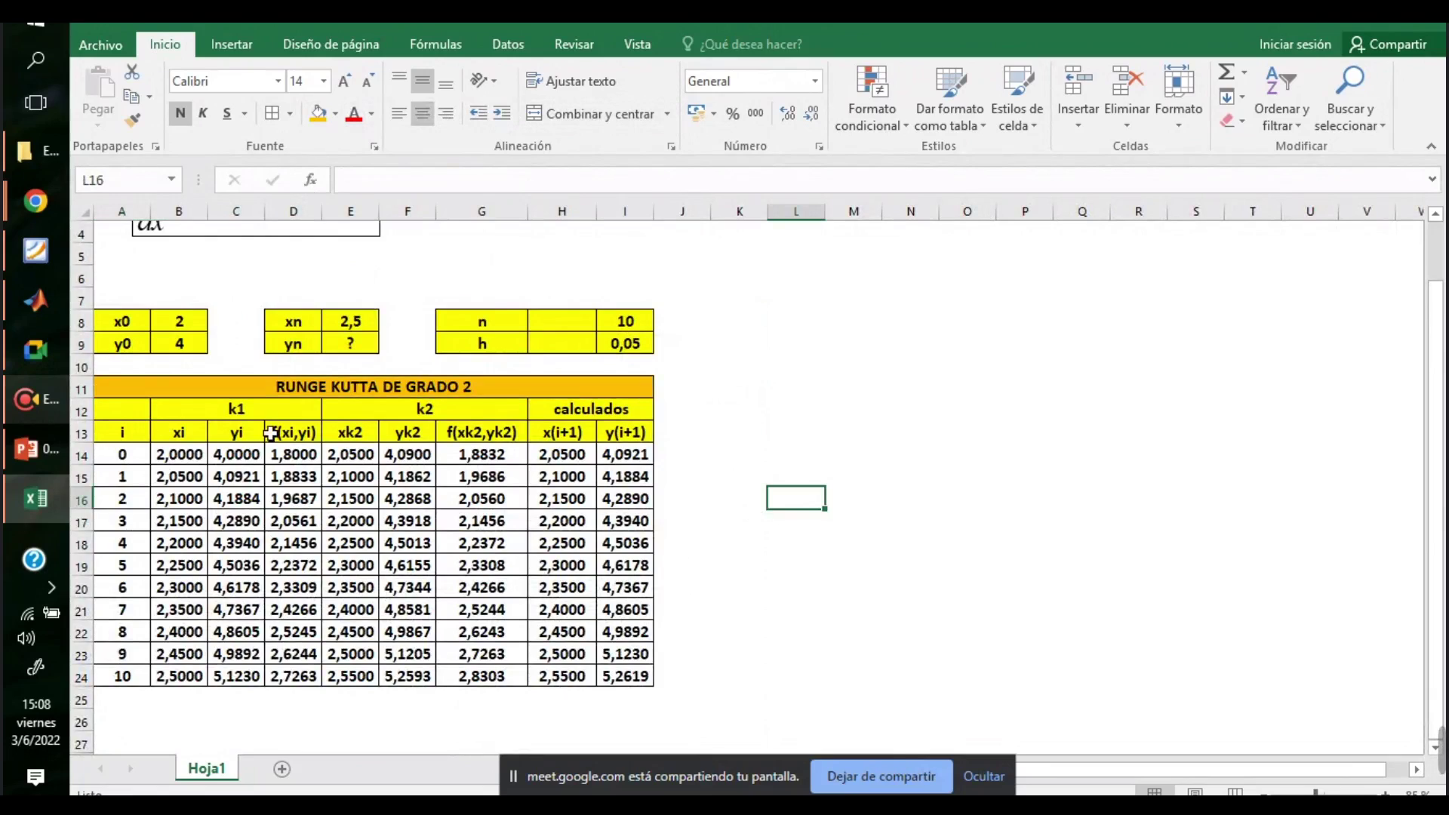
- Copy the whole titled second-order table A11:I24 and paste it below, starting at A26
drag(155, 391, 471, 672)
key(ctrl+c)
click(781, 519)
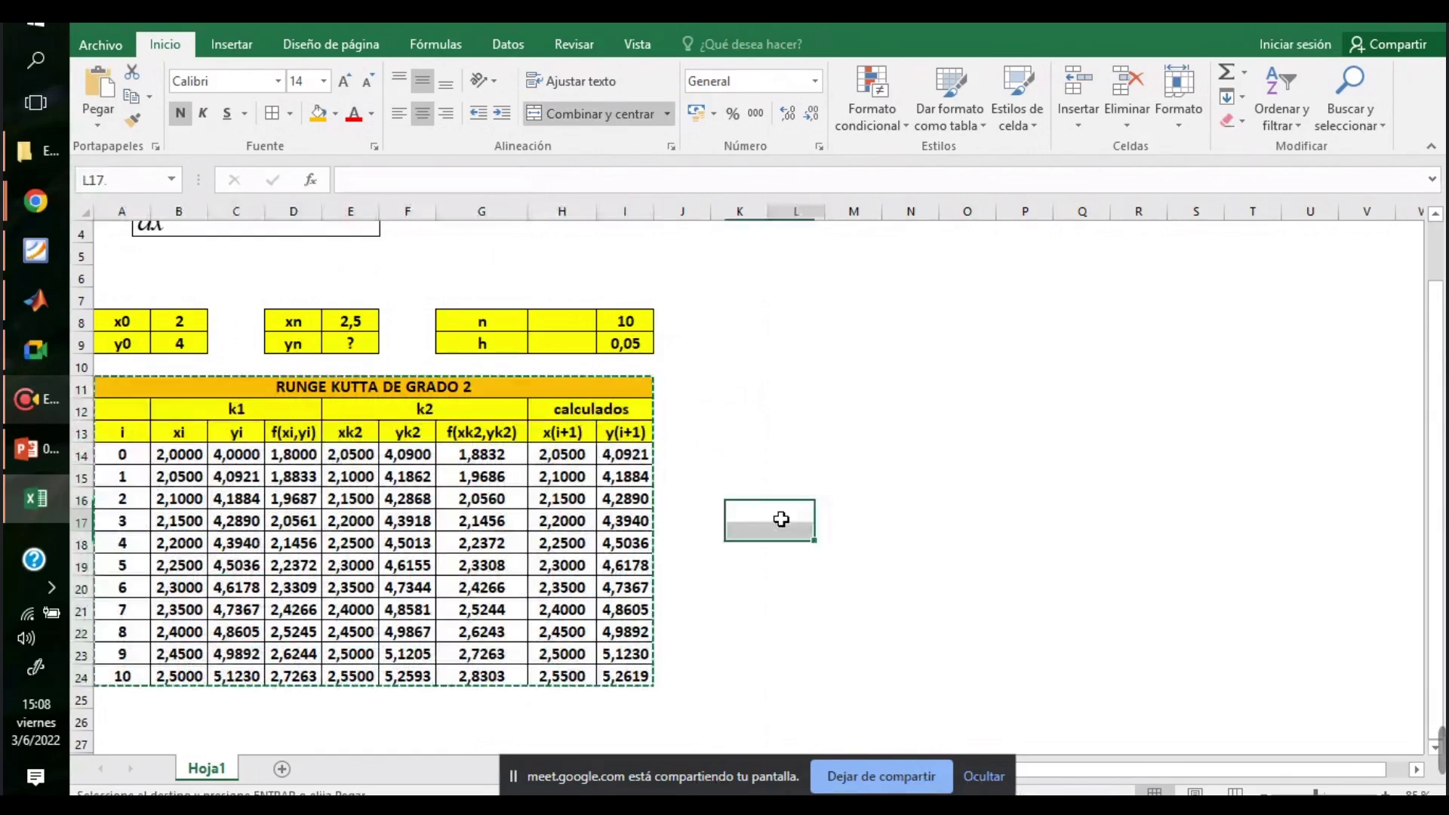
scroll(375, 656, down, 2)
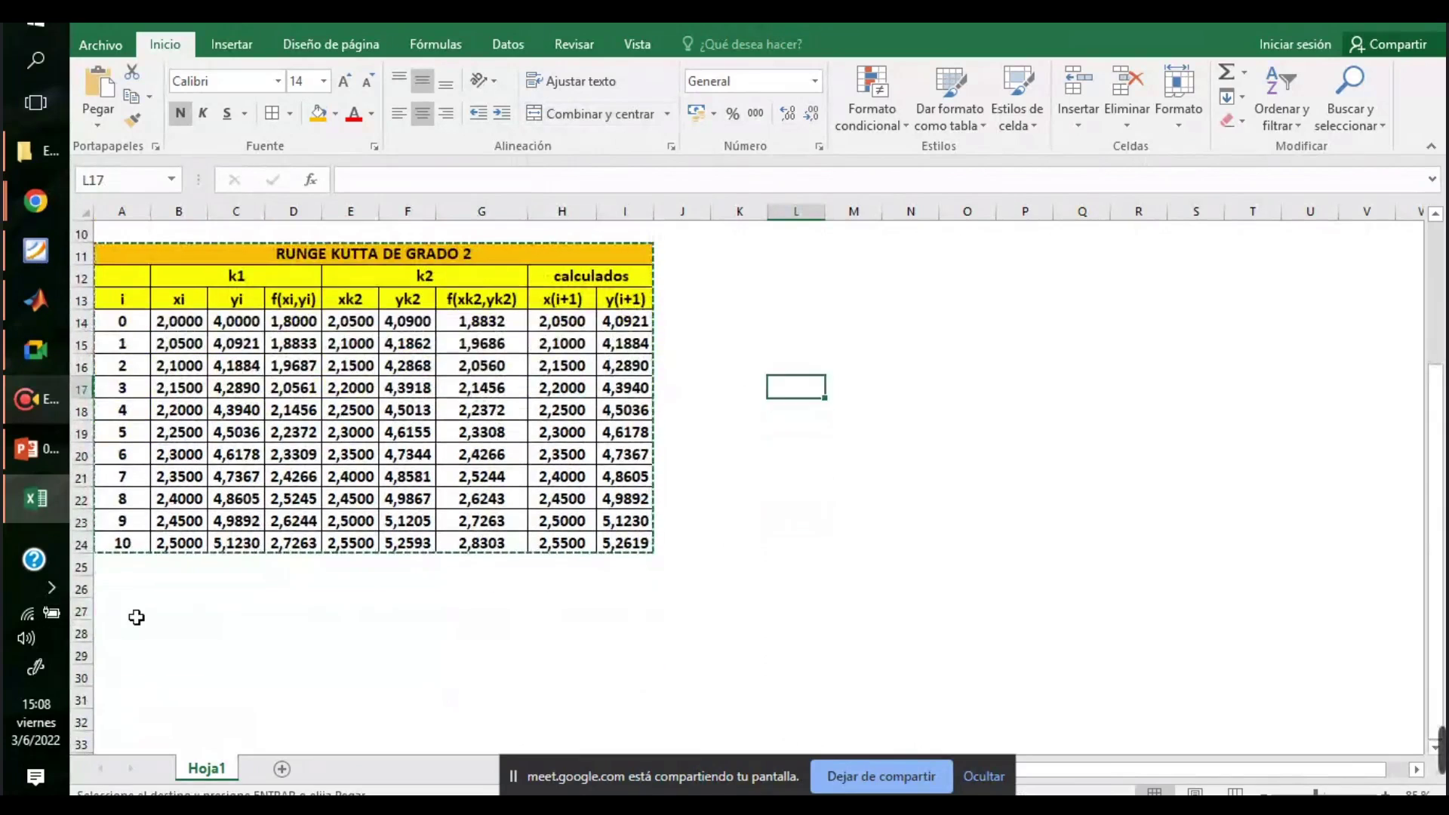
click(121, 586)
key(ctrl+v)
click(684, 609)
- Change the title of the copied table to RUNGE KUTTA DE GRADO 3
double_click(517, 597)
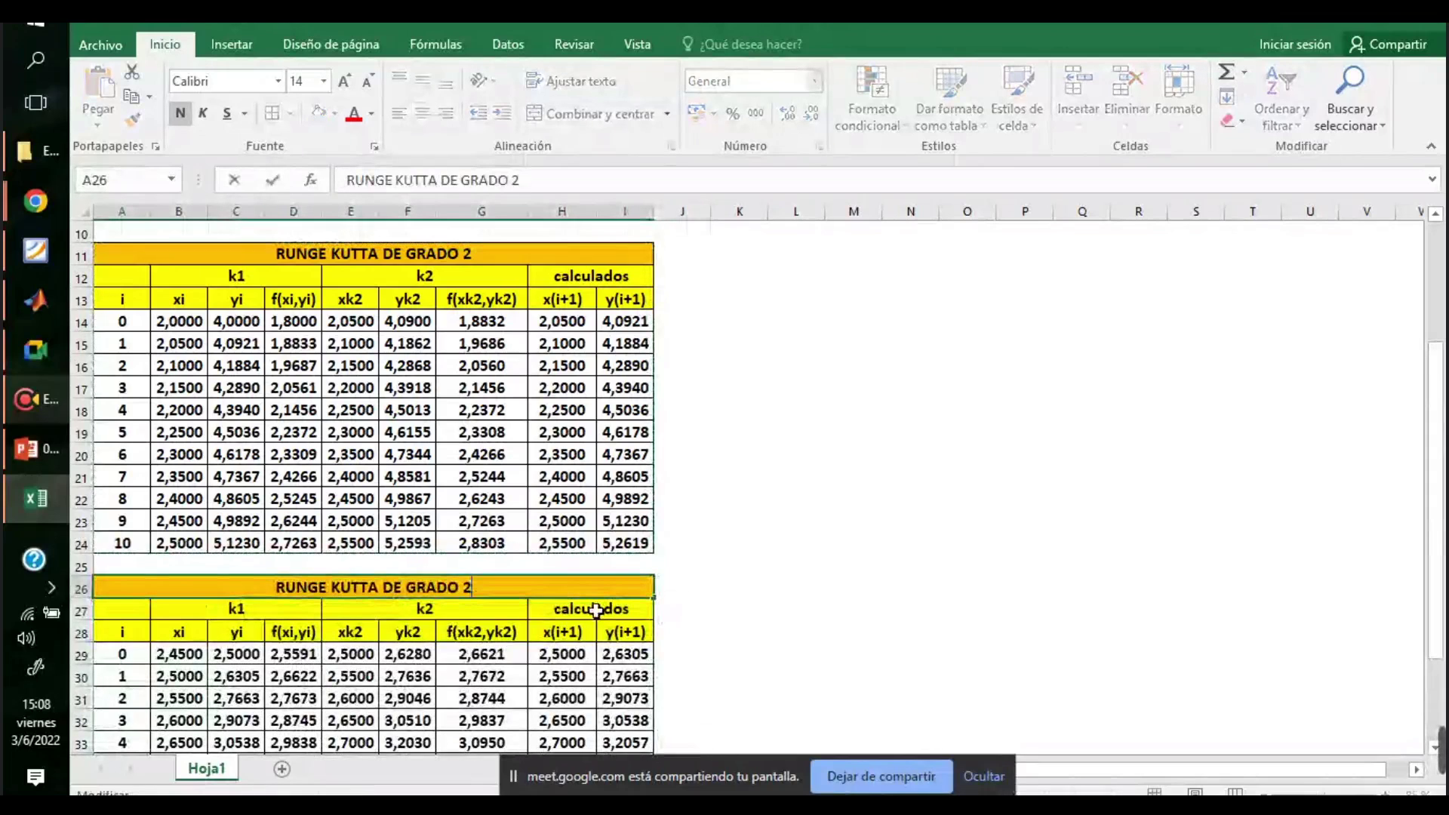
key(BackSpace)
text(3)
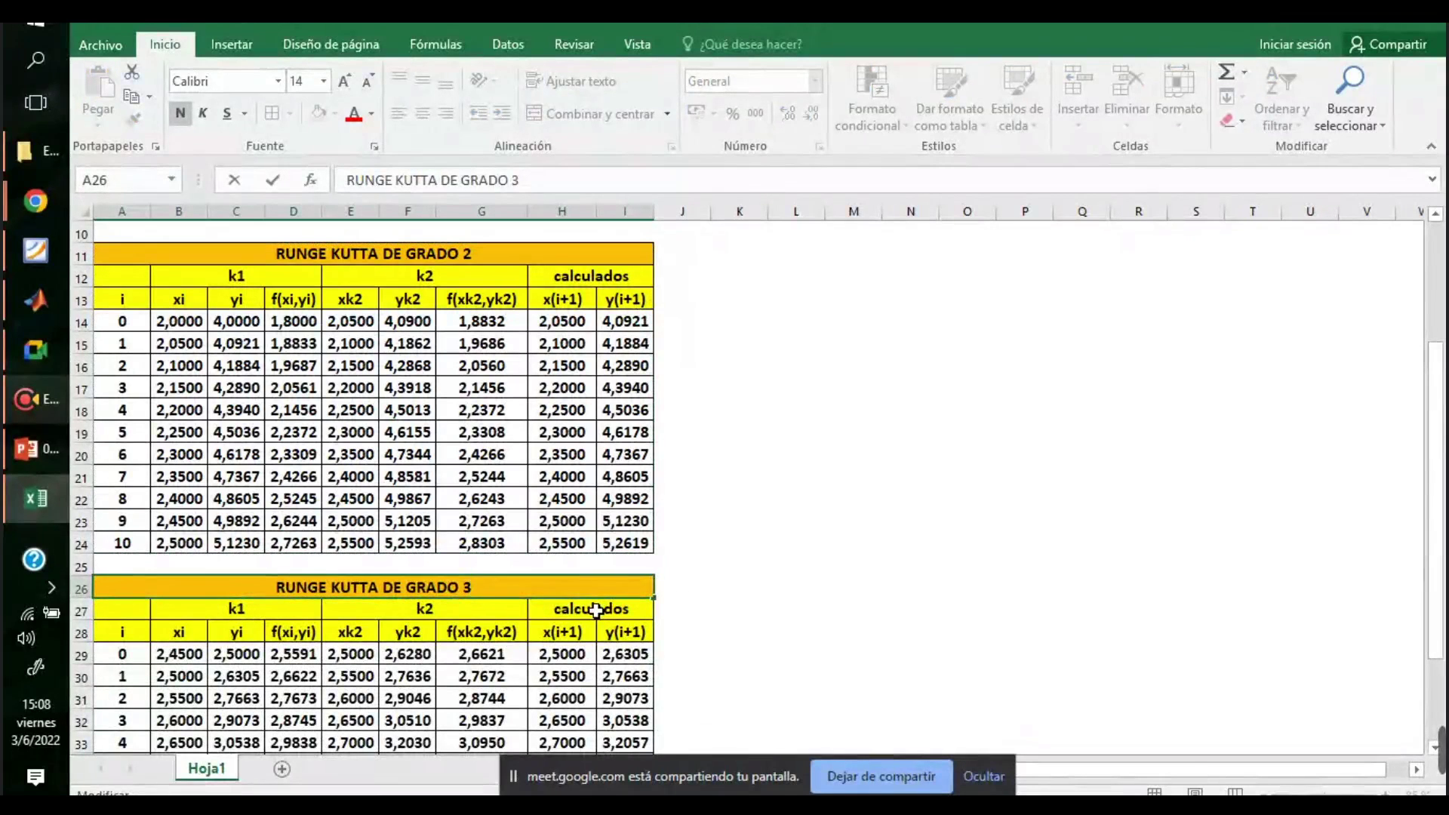
key(Return)
- Clear the contents of the calculados columns, H27:I39, in the third-order table
scroll(312, 633, down, 3)
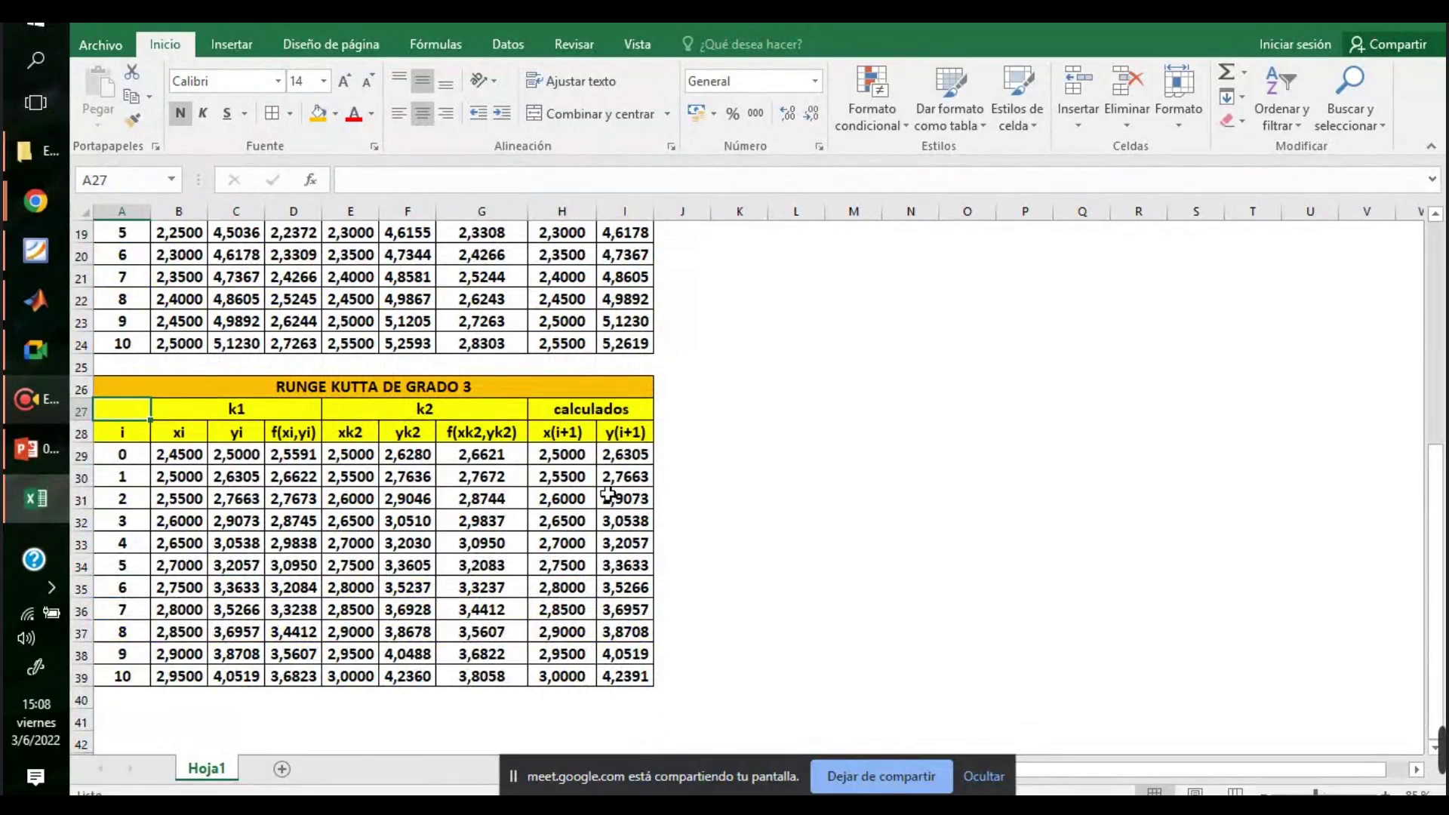
drag(565, 413, 629, 687)
key(Delete)
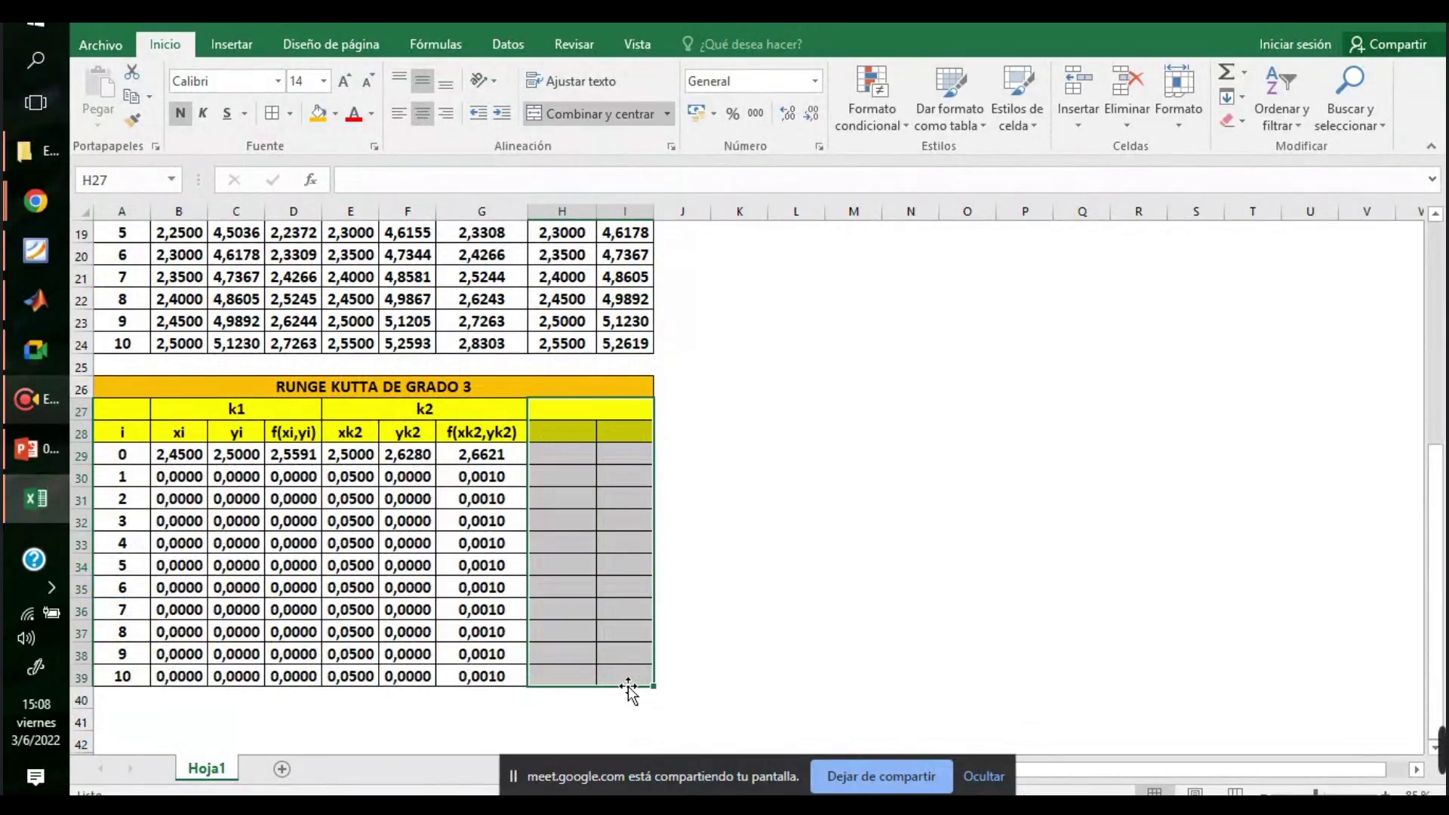
click(693, 590)
- Enter the column headings xk3 in H28 and yk3 in I28 of the third-order table
scroll(619, 542, up, 2)
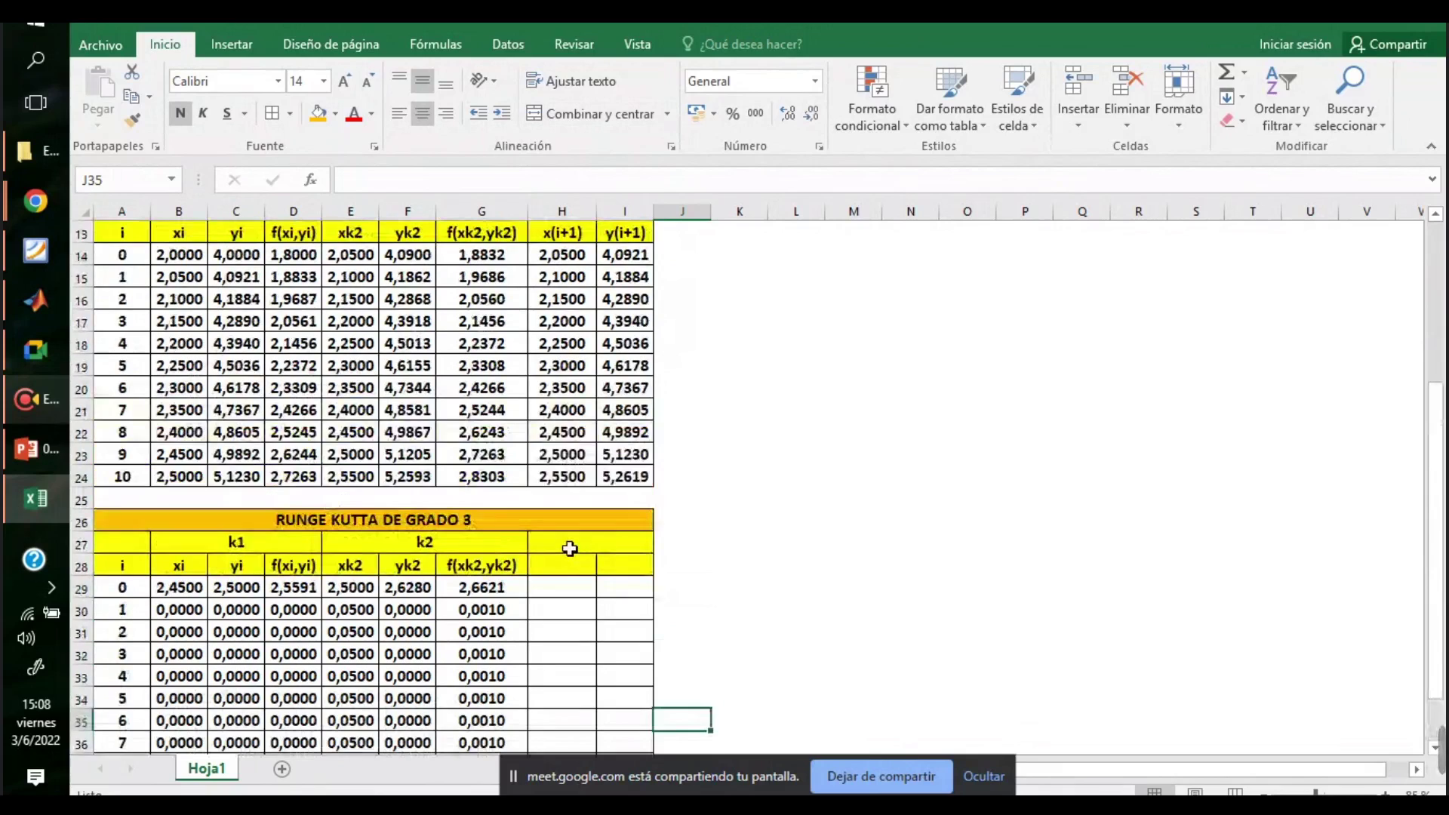
click(564, 566)
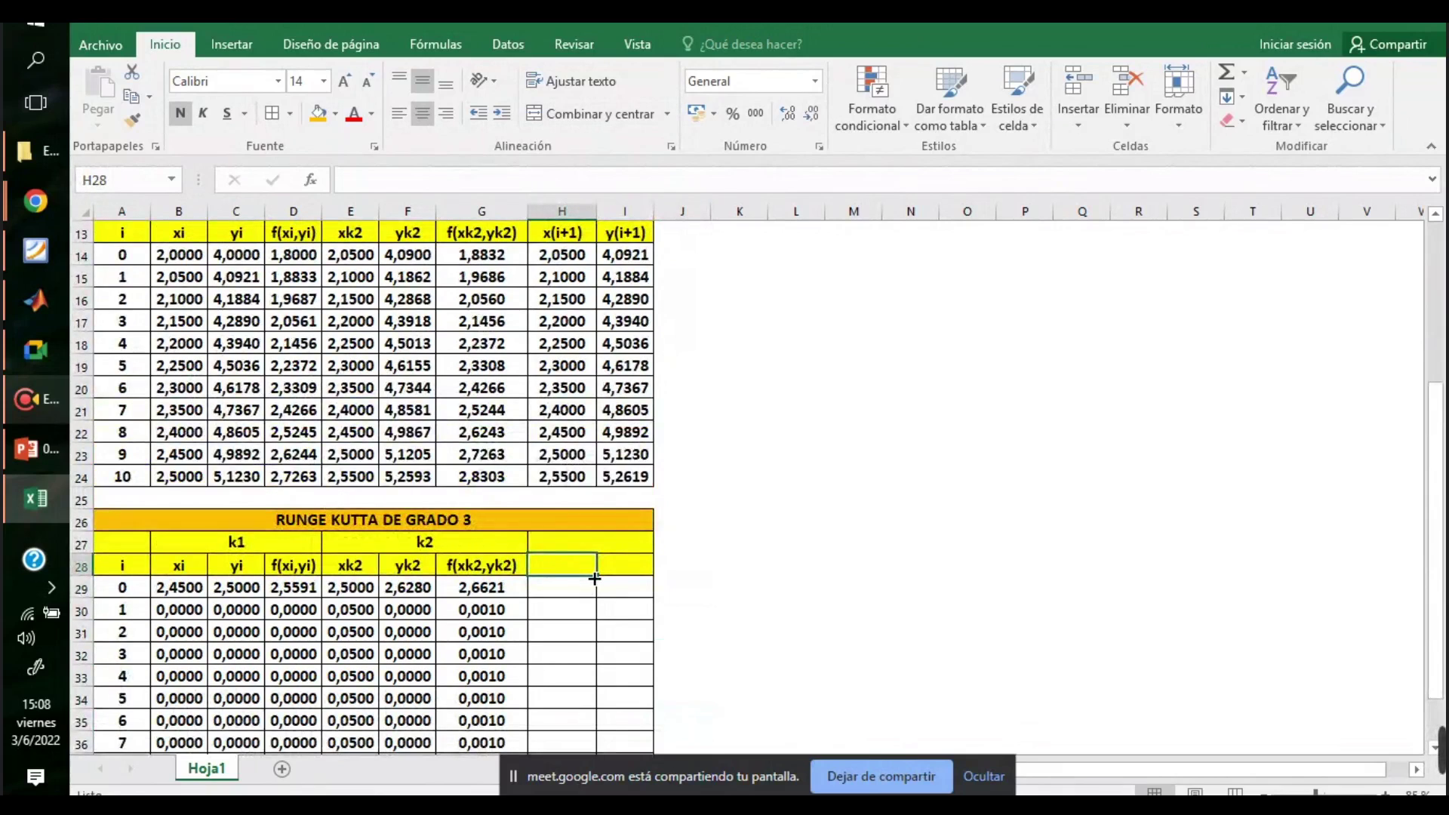
text(X)
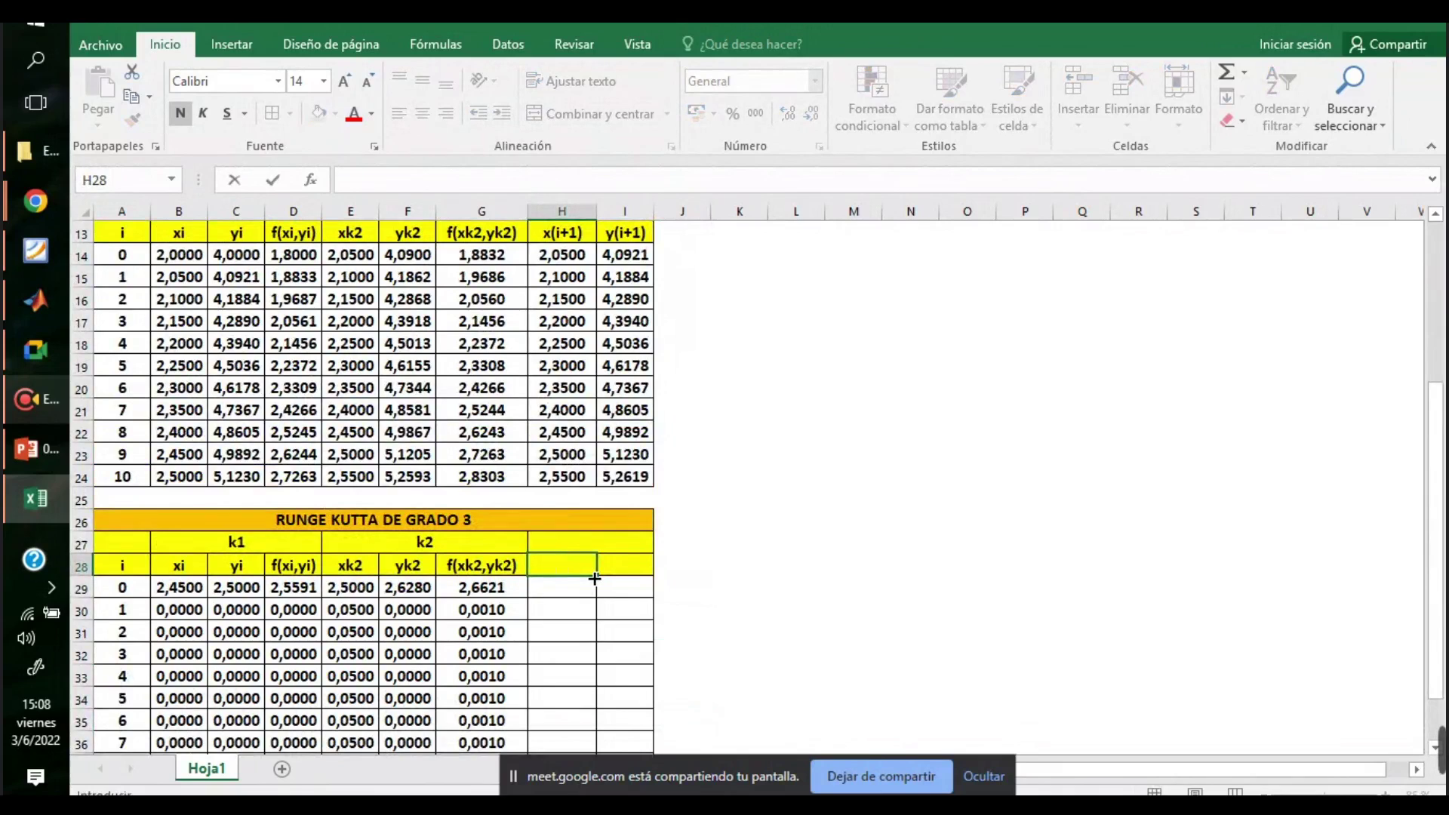
key(Tab)
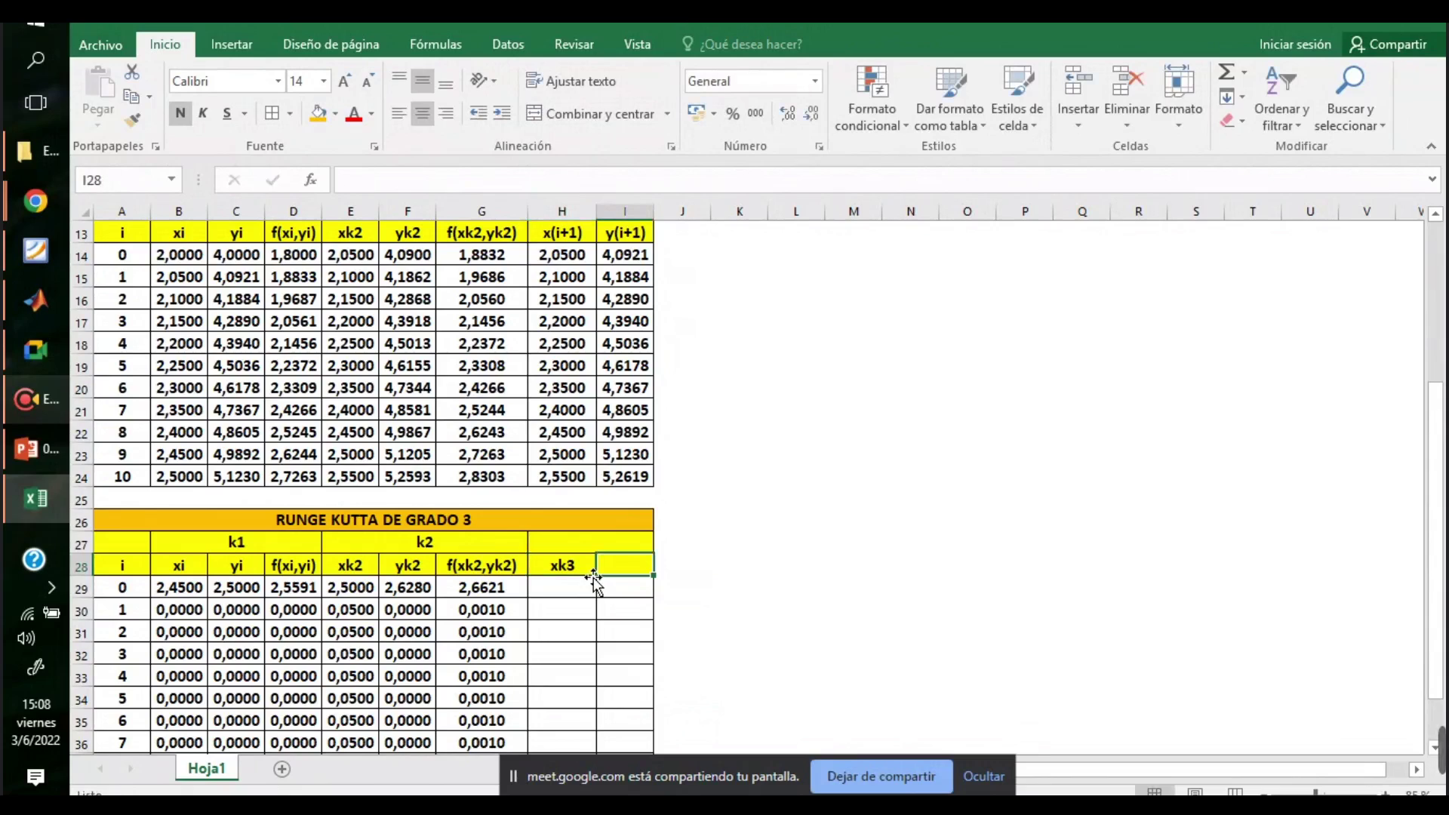
text(yk3)
key(Tab)
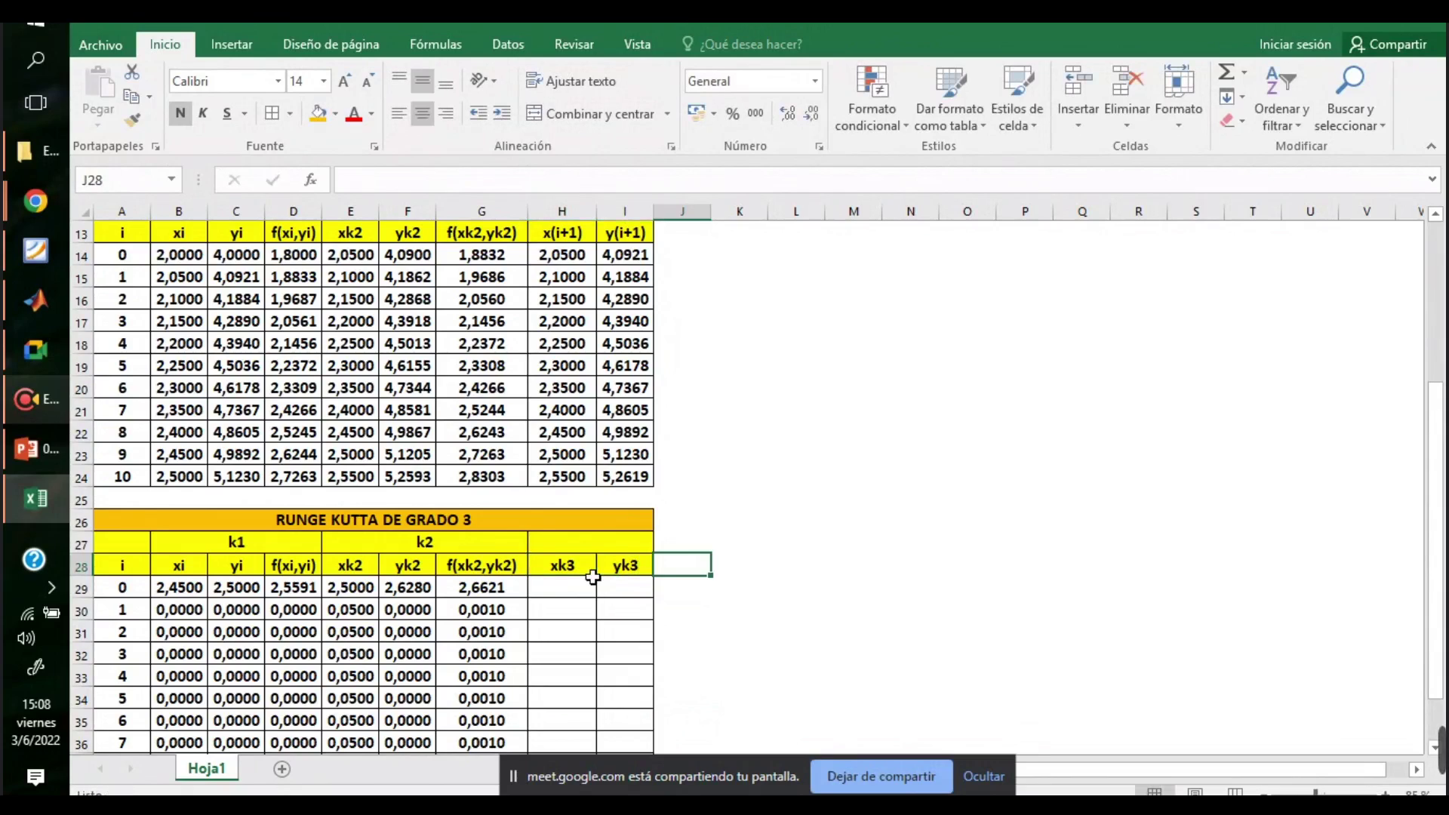
- Enter the heading f(xk3,yk3) in J28 and widen column J to fit it
text(f)
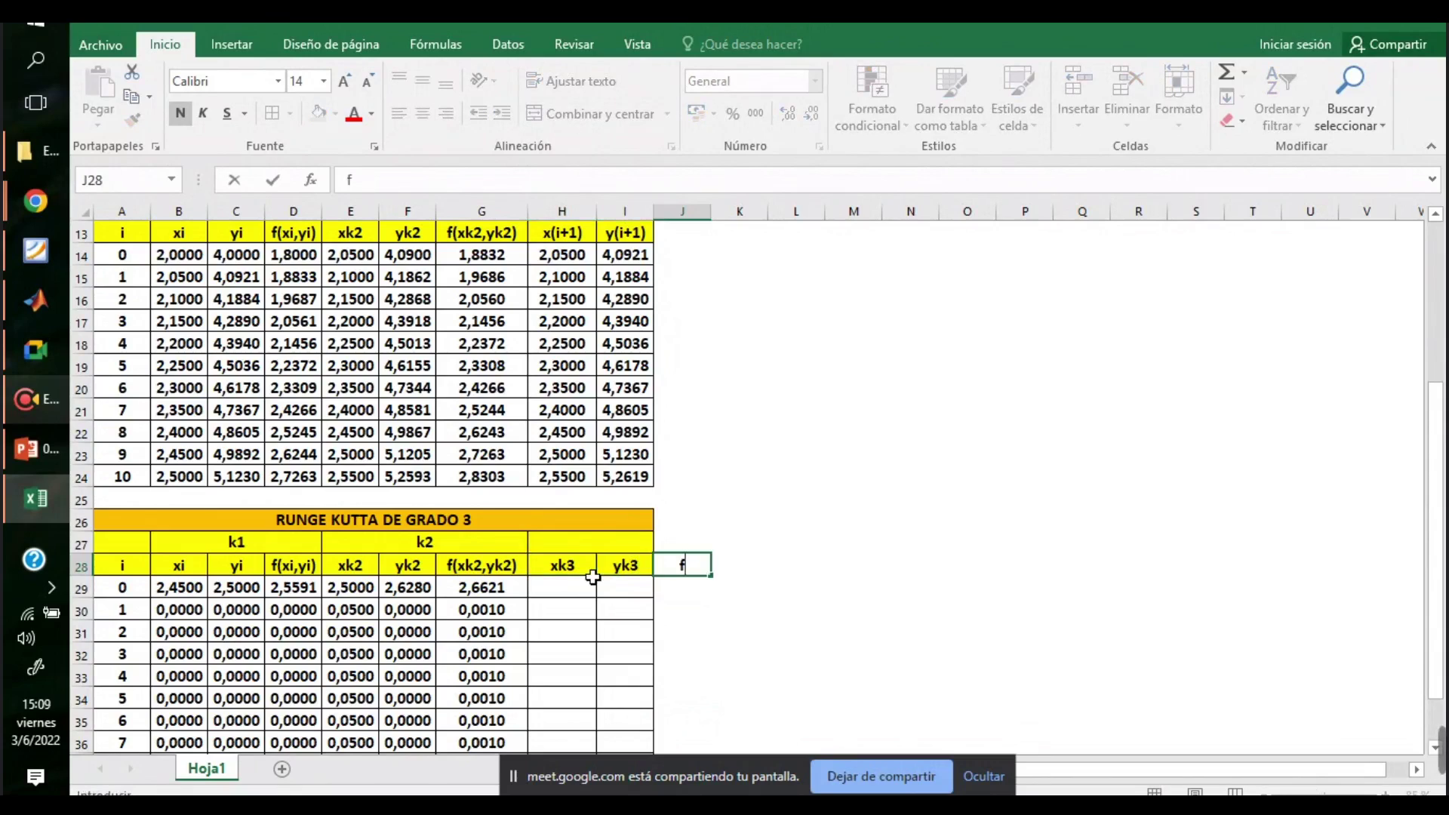
text((xk3,)
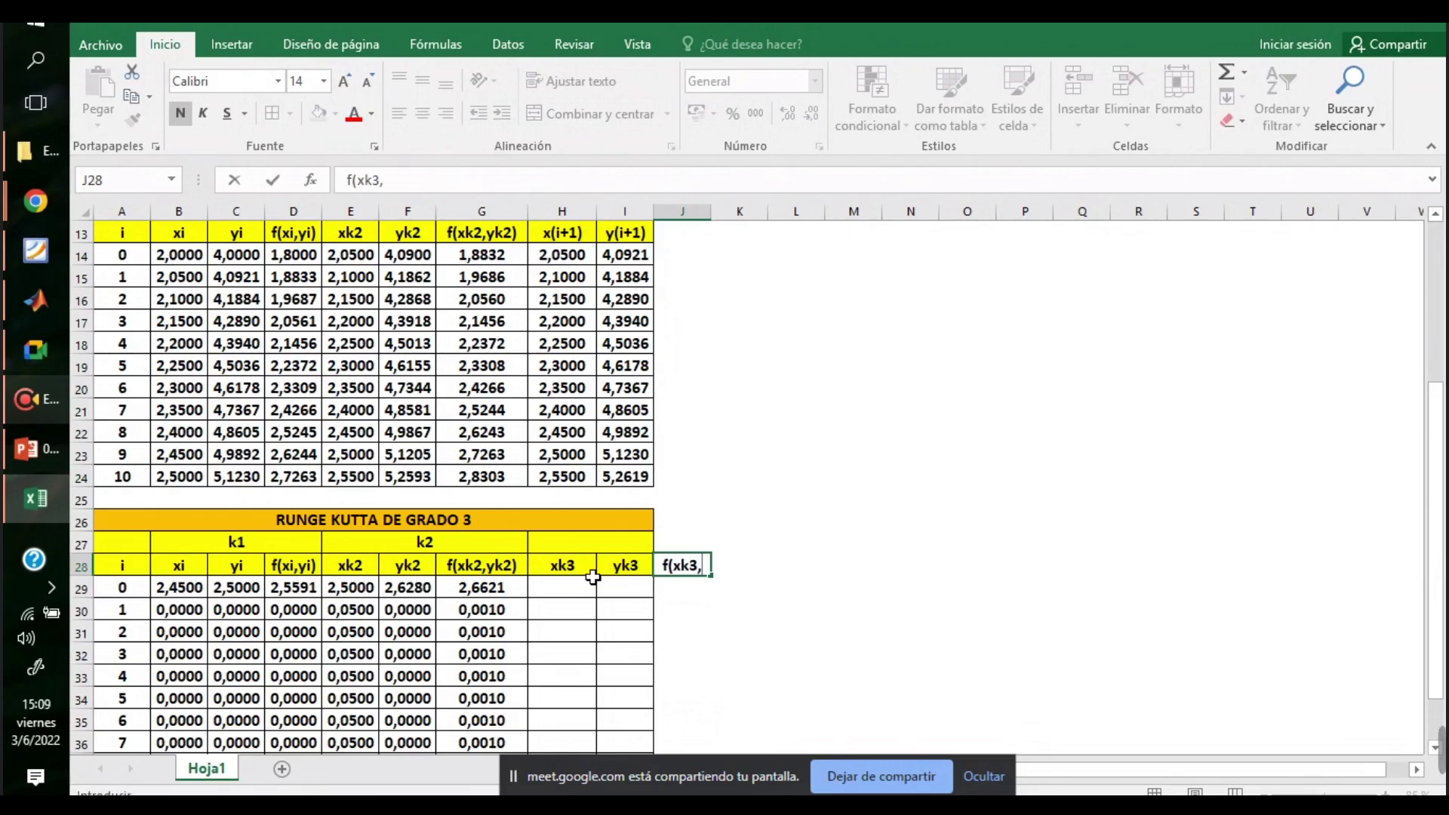
text(yk3))
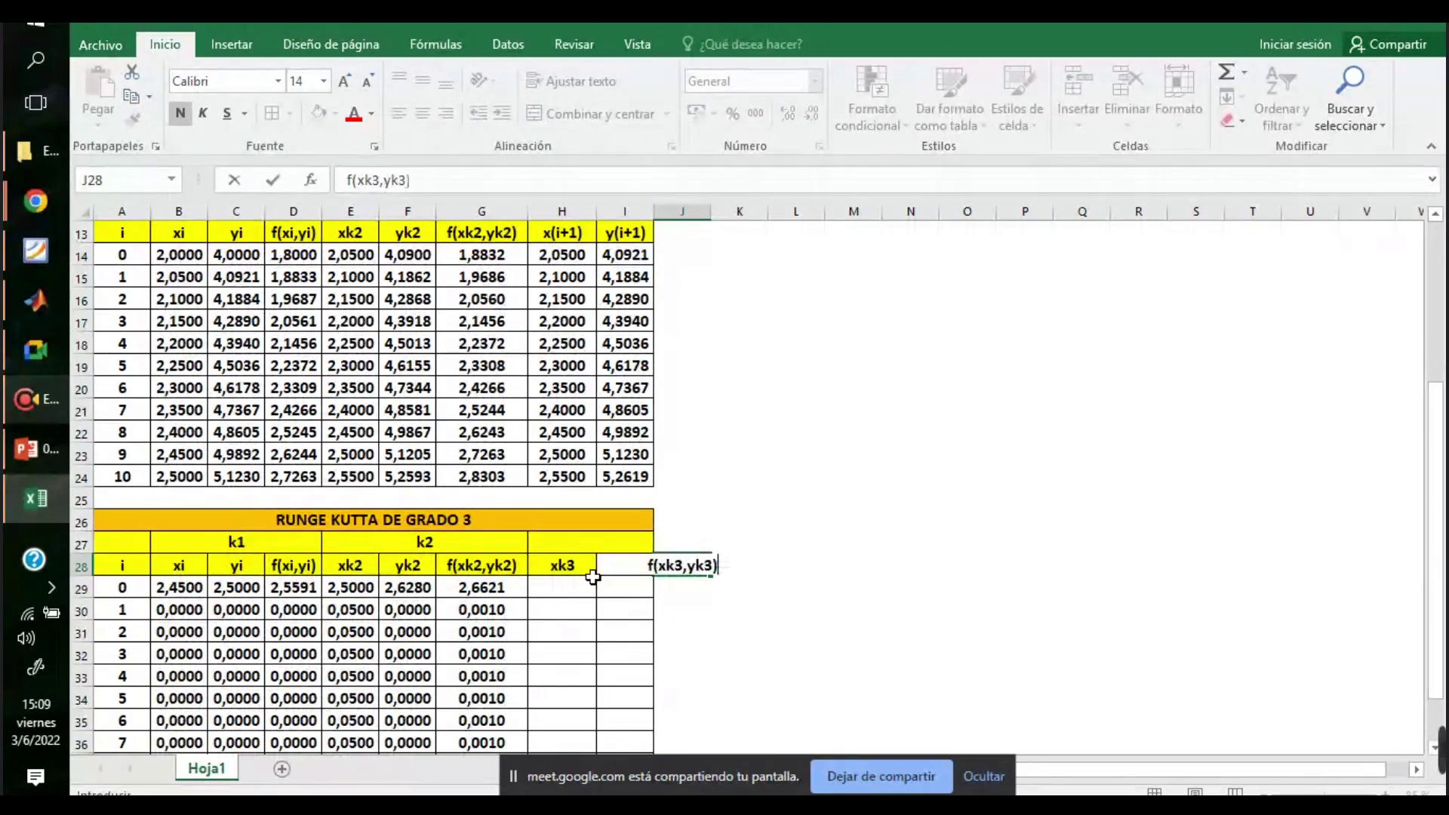
key(ctrl+Return)
key(Right)
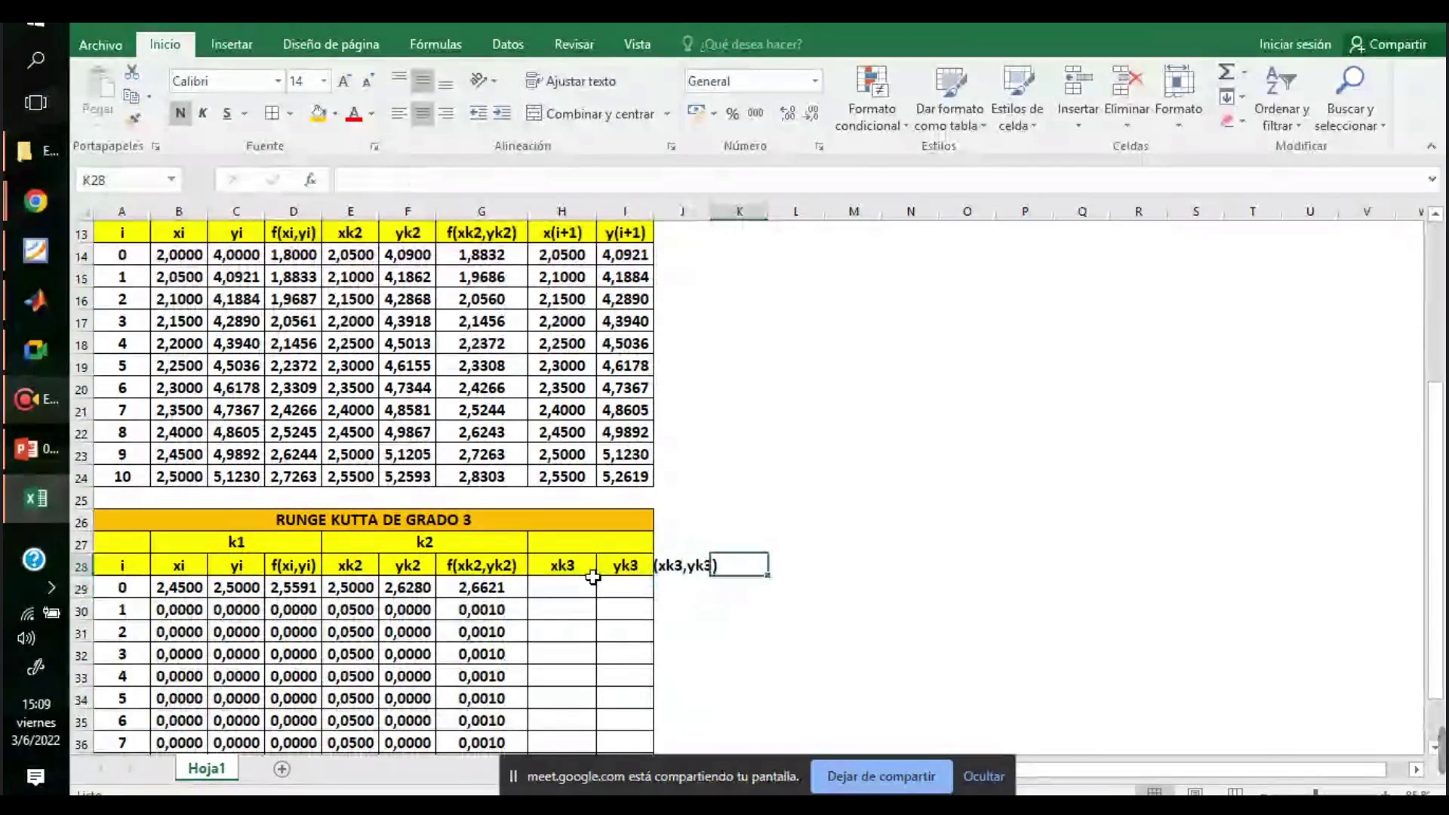
drag(709, 211, 752, 213)
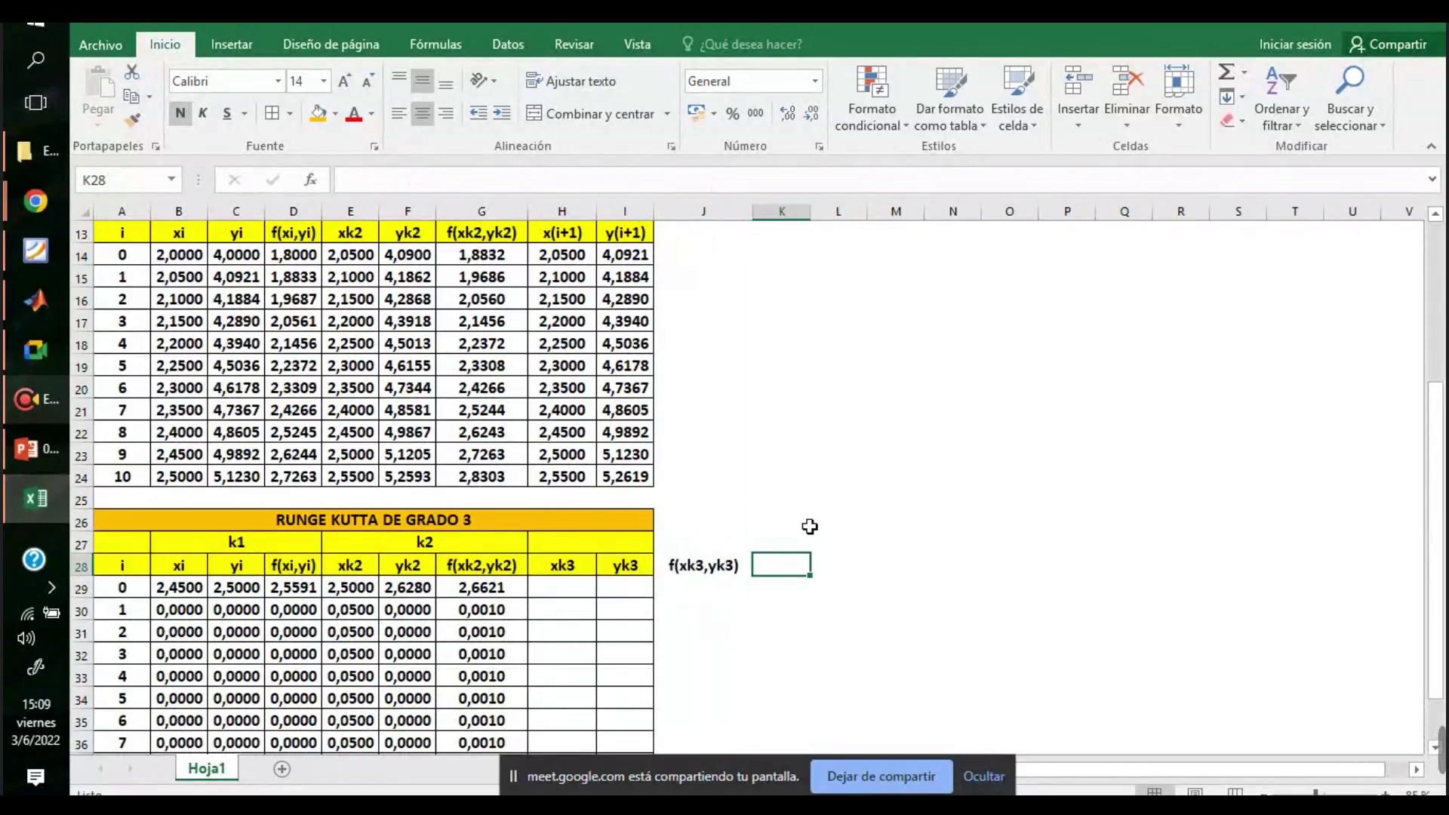
- Copy the calculados, x(i+1) and y(i+1) headings from H12:I13 to K27:L28 in the third-order table
scroll(813, 589, up, 2)
drag(575, 367, 604, 358)
key(ctrl+c)
drag(759, 676, 831, 698)
key(ctrl+v)
click(912, 693)
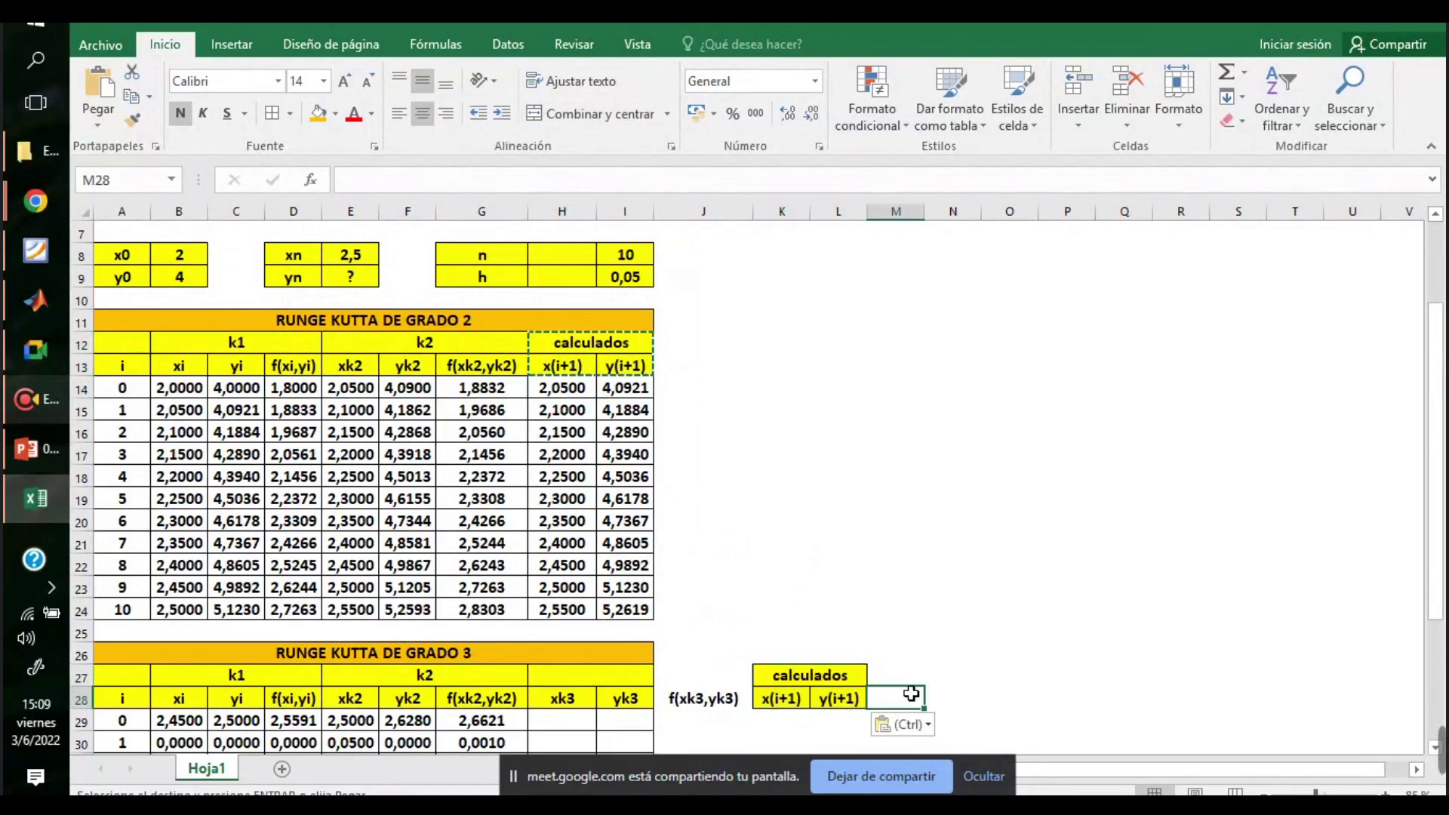
- Apply yellow fill to the third-order table's header cells H27:L28
scroll(820, 670, down, 1)
drag(637, 608, 844, 633)
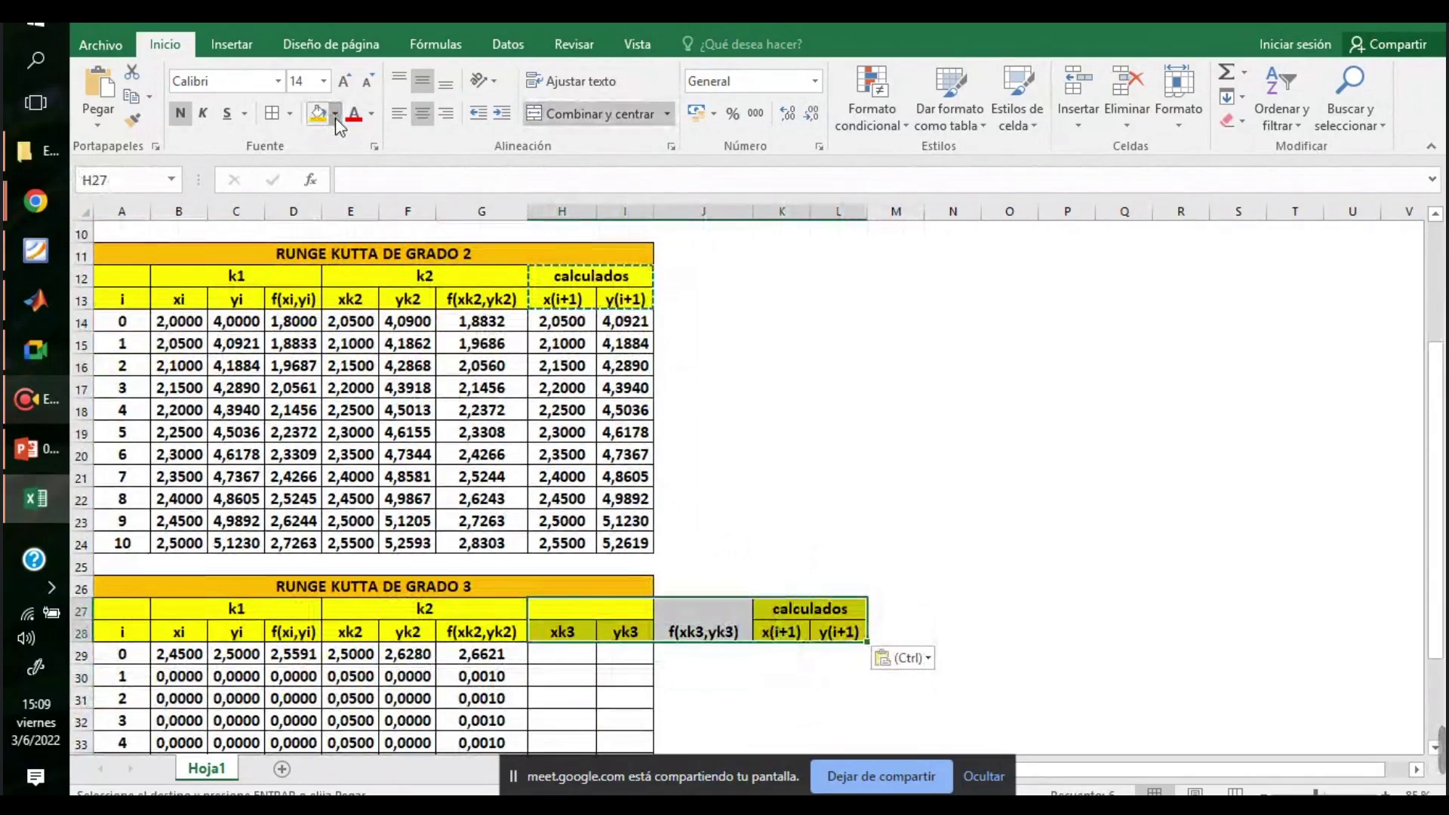
click(335, 113)
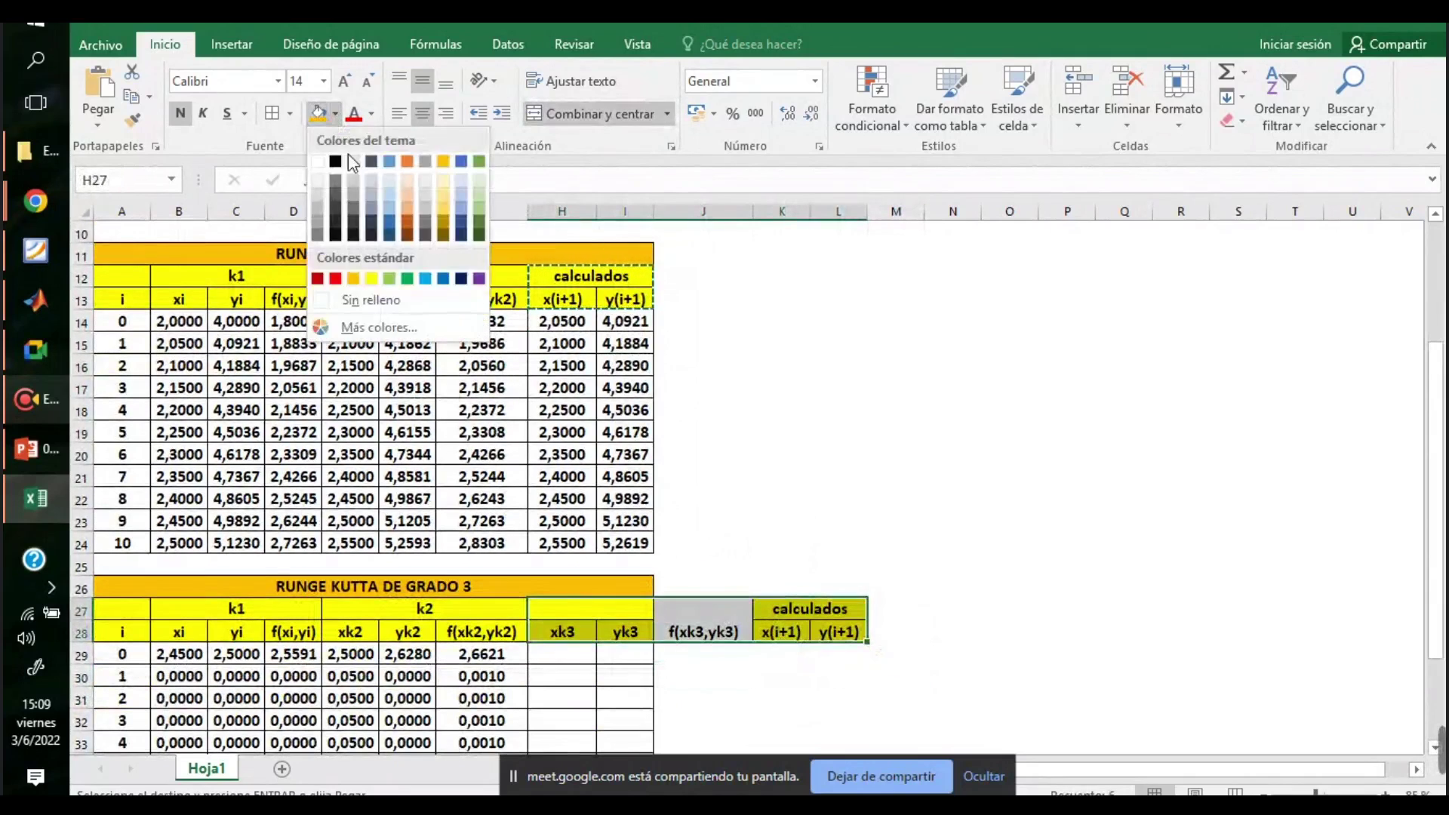
click(373, 277)
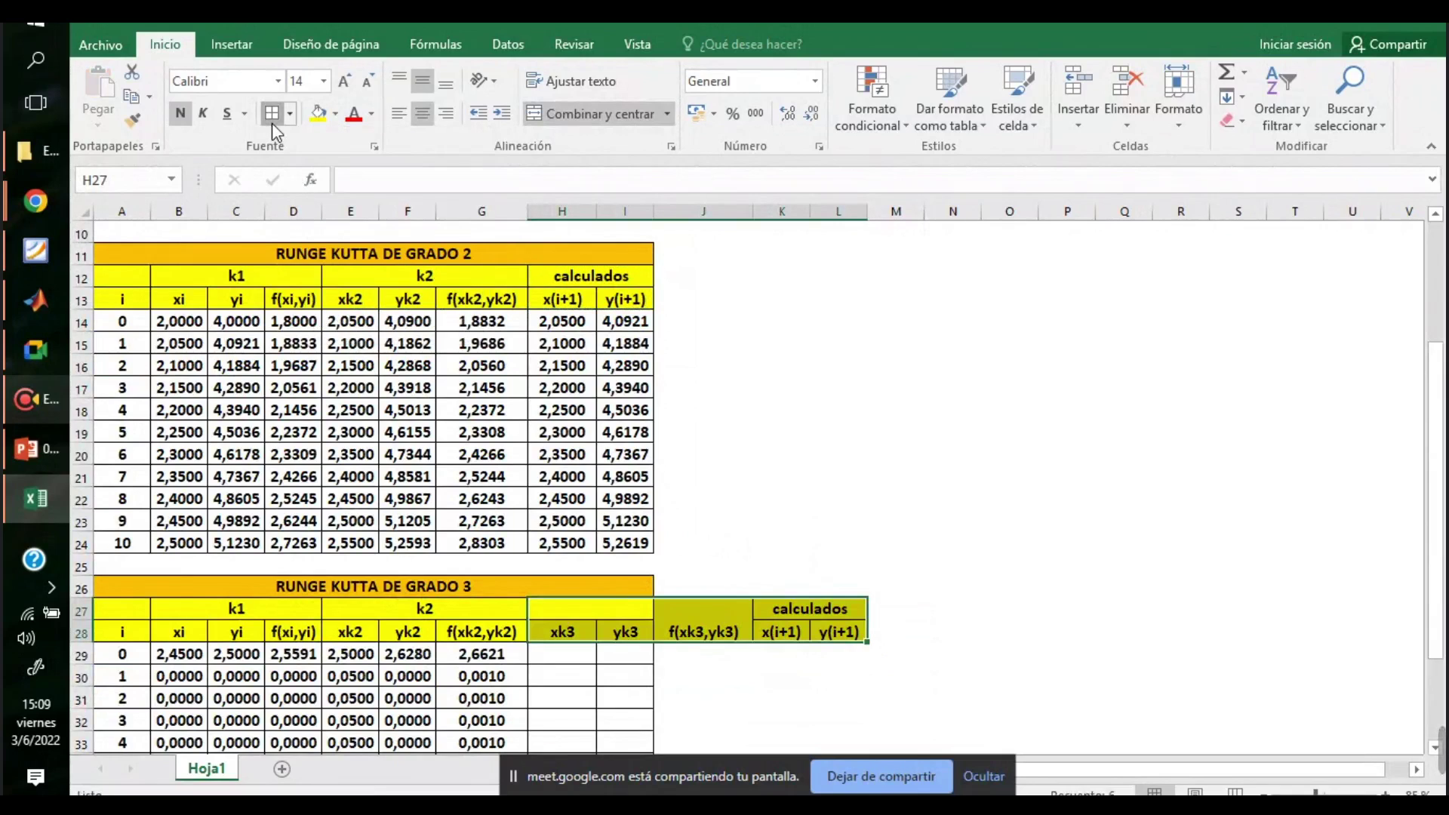
click(688, 694)
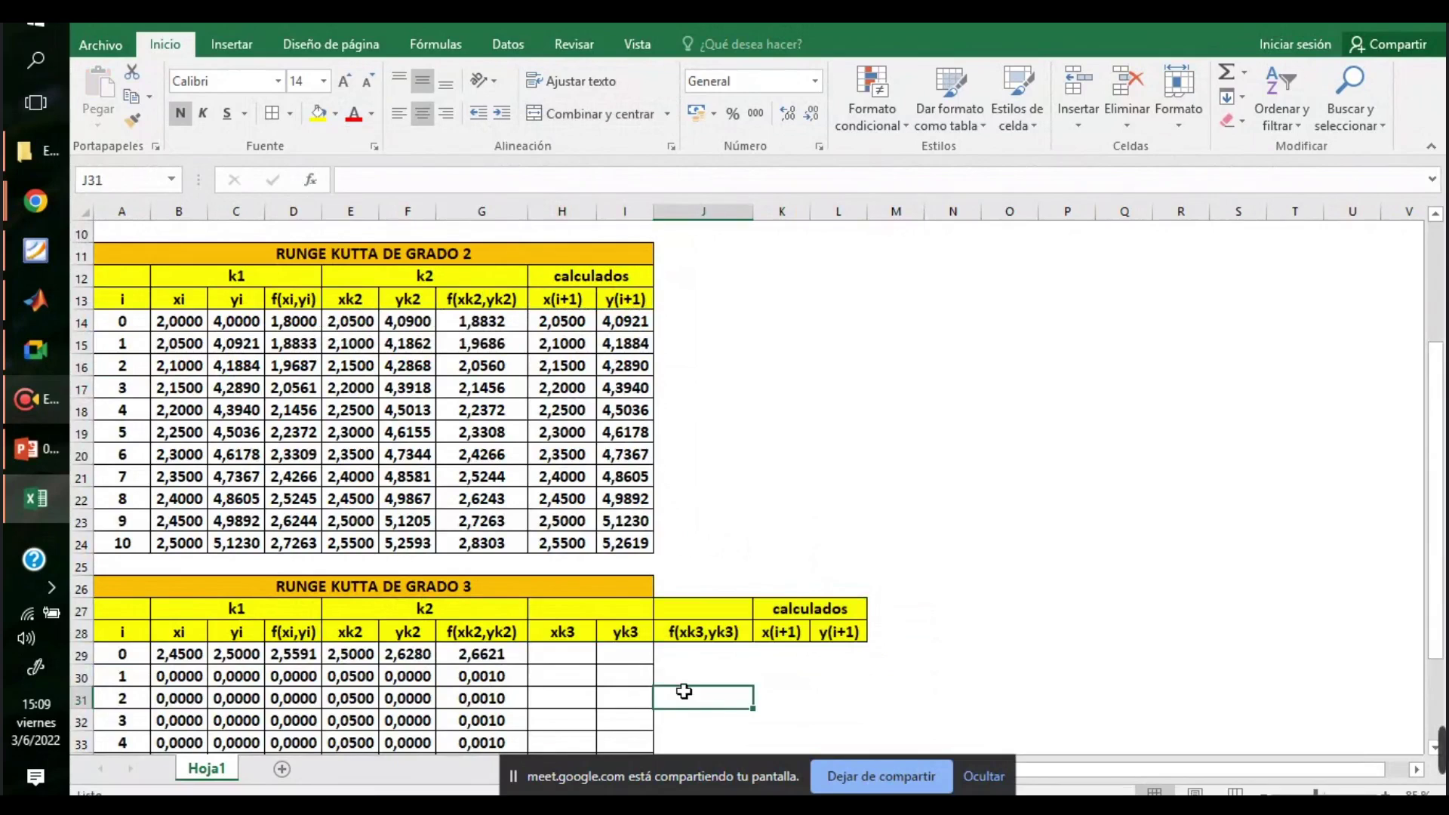
- Merge and center H27:J27 and enter k3 as the group heading
scroll(657, 659, down, 1)
drag(590, 546, 702, 544)
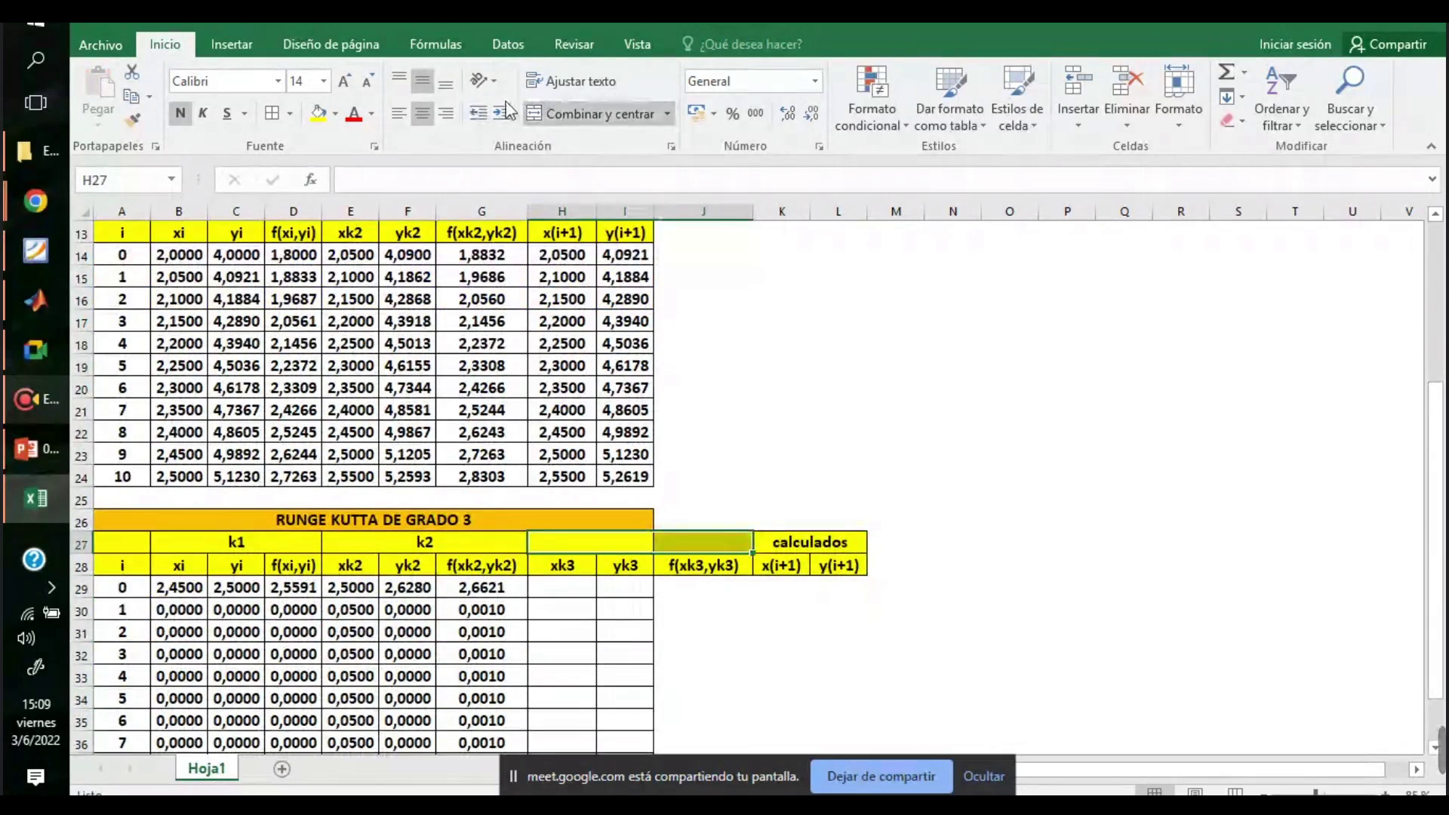
click(591, 113)
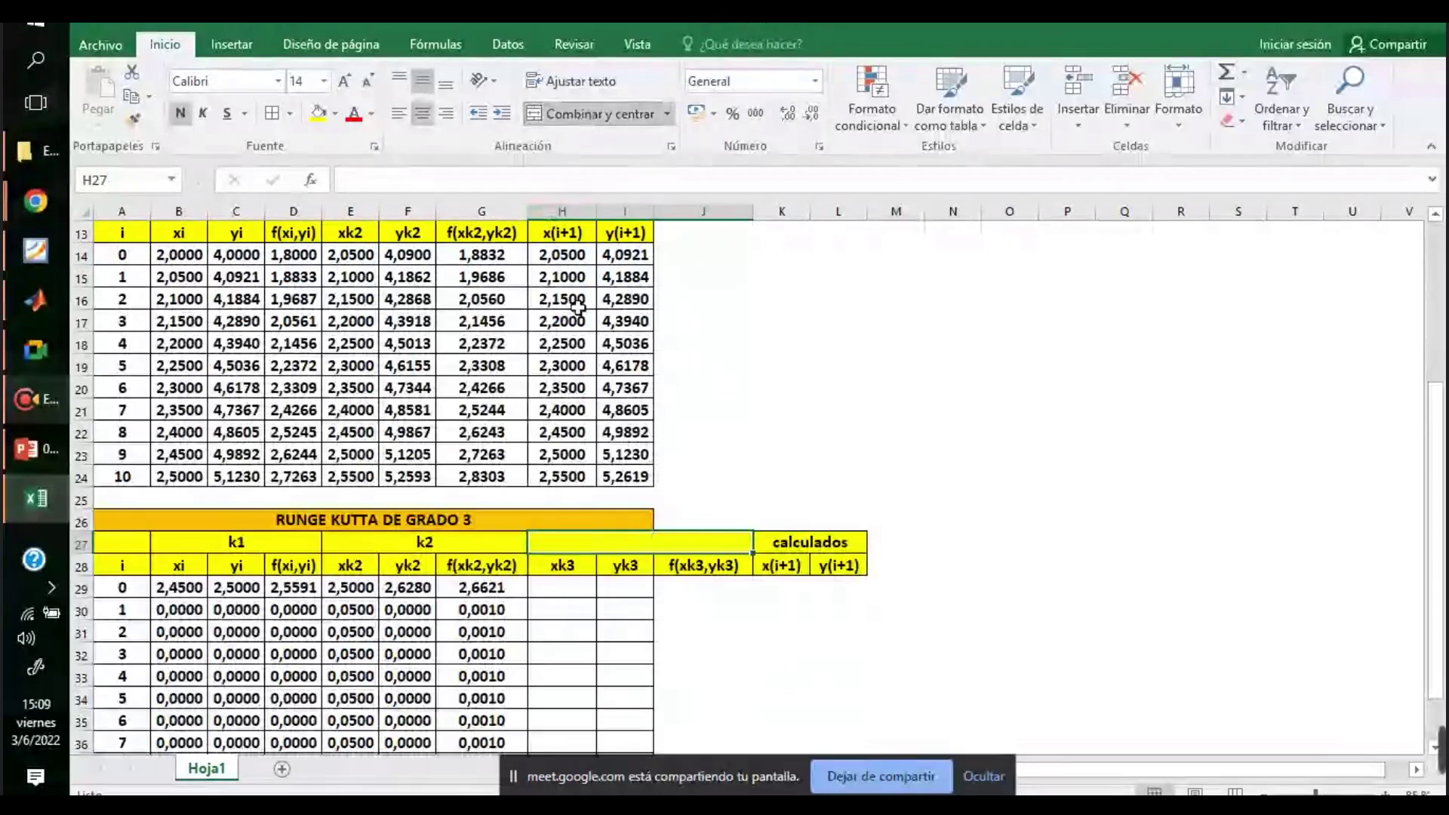
text(k3)
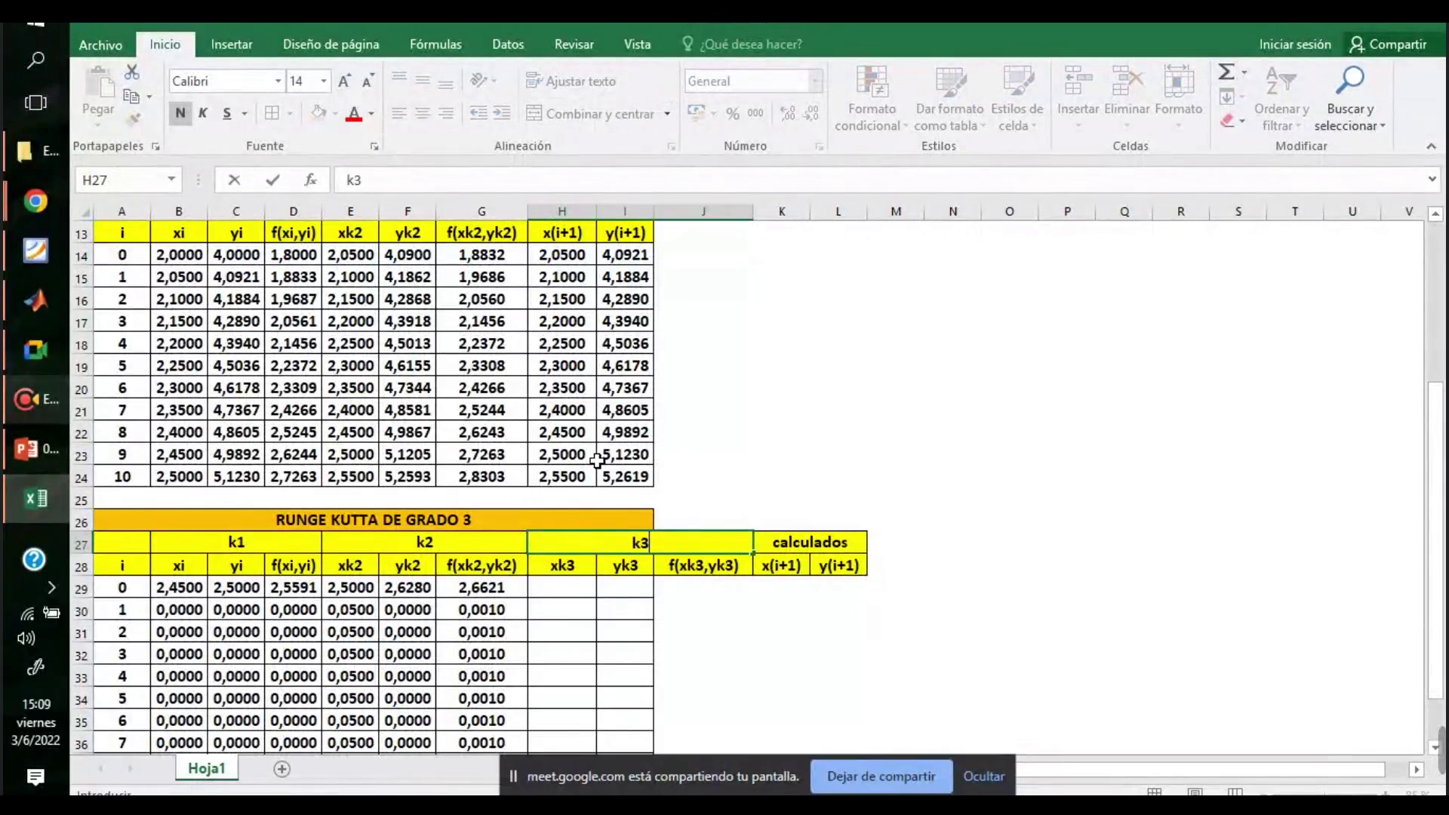
key(Return)
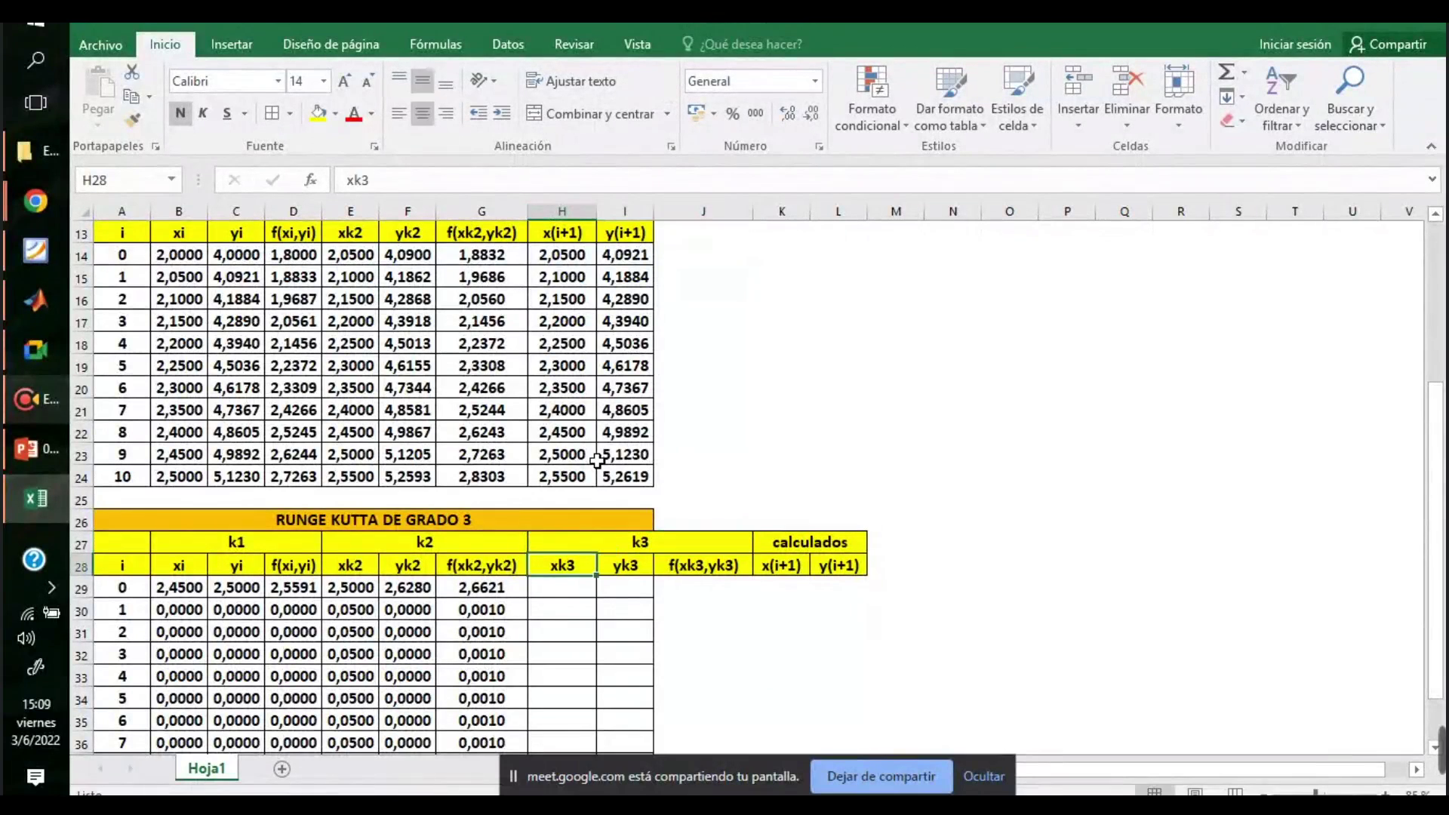
- Extend the merged, centered RUNGE KUTTA DE GRADO 3 title across A26:L26
drag(473, 519, 822, 521)
click(573, 114)
click(574, 113)
click(711, 646)
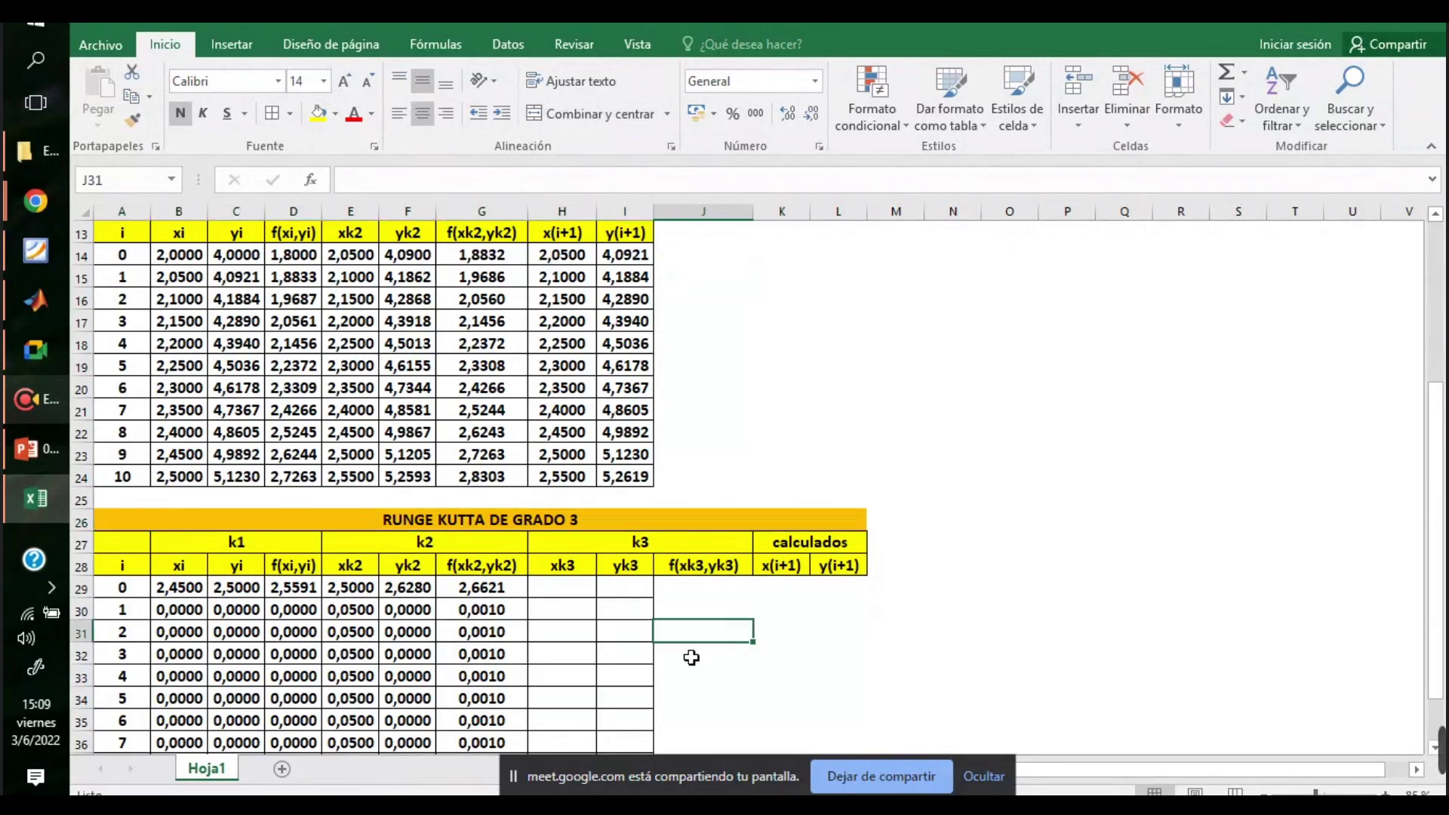
- Switch to the PowerPoint presentation and copy the iteration formula and the k1–k3 equations from the Runge Kutta de grado 3 slide
scroll(633, 690, up, 2)
scroll(634, 690, down, 1)
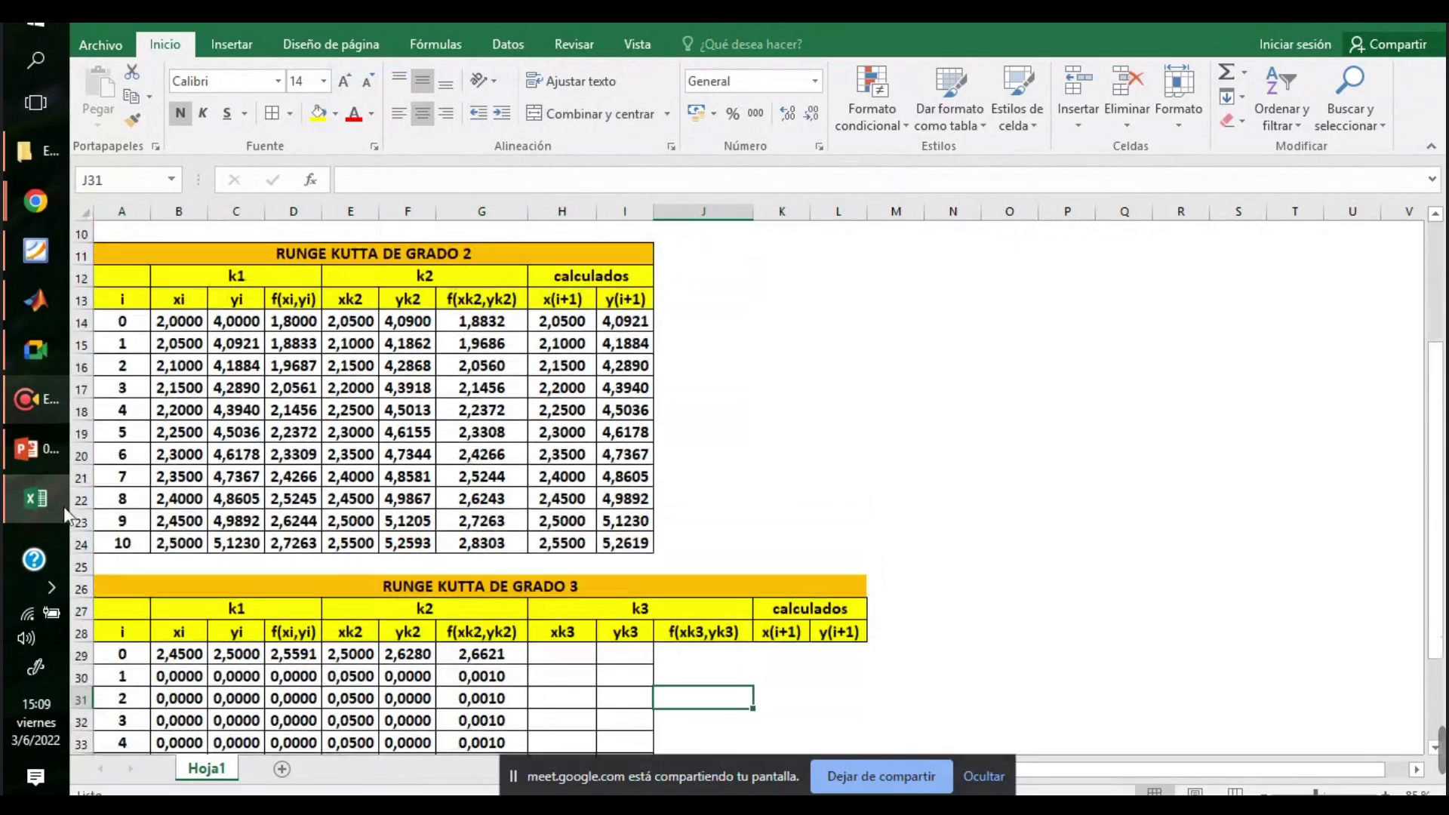
click(42, 451)
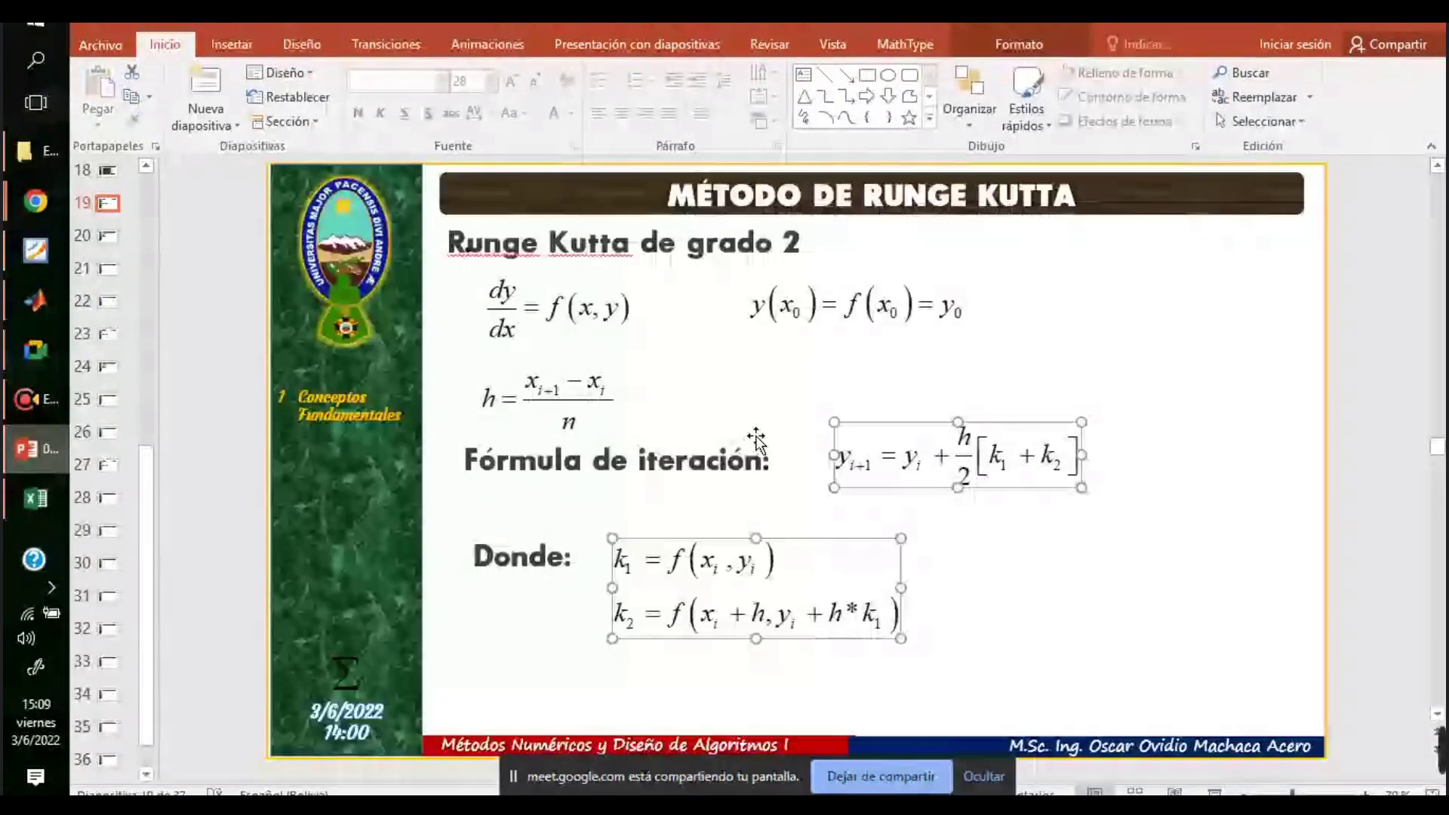
scroll(757, 441, down, 1)
scroll(757, 441, down, 1)
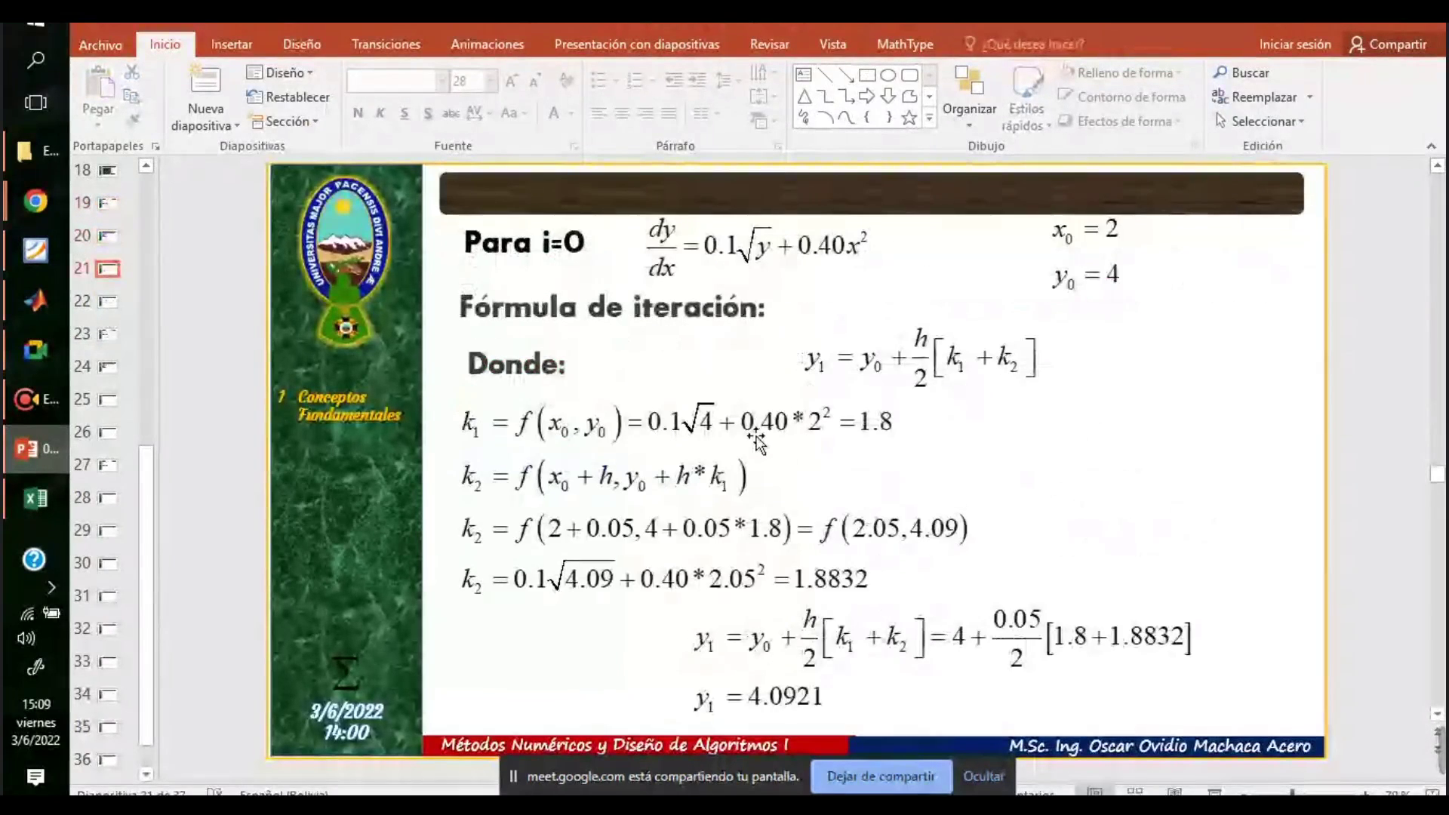
scroll(757, 441, down, 1)
scroll(757, 441, down, 1)
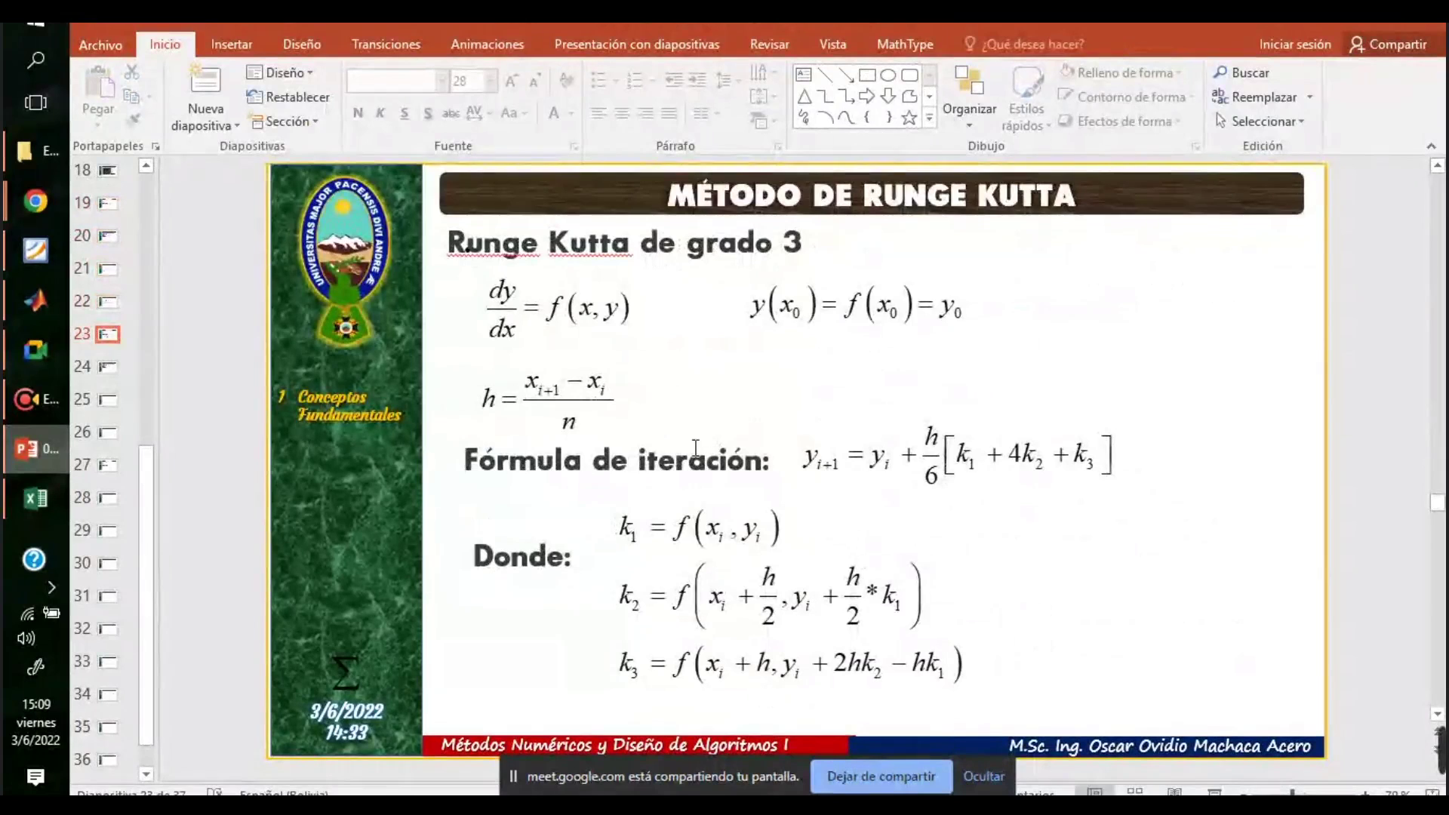
click(713, 583)
shift+click(928, 481)
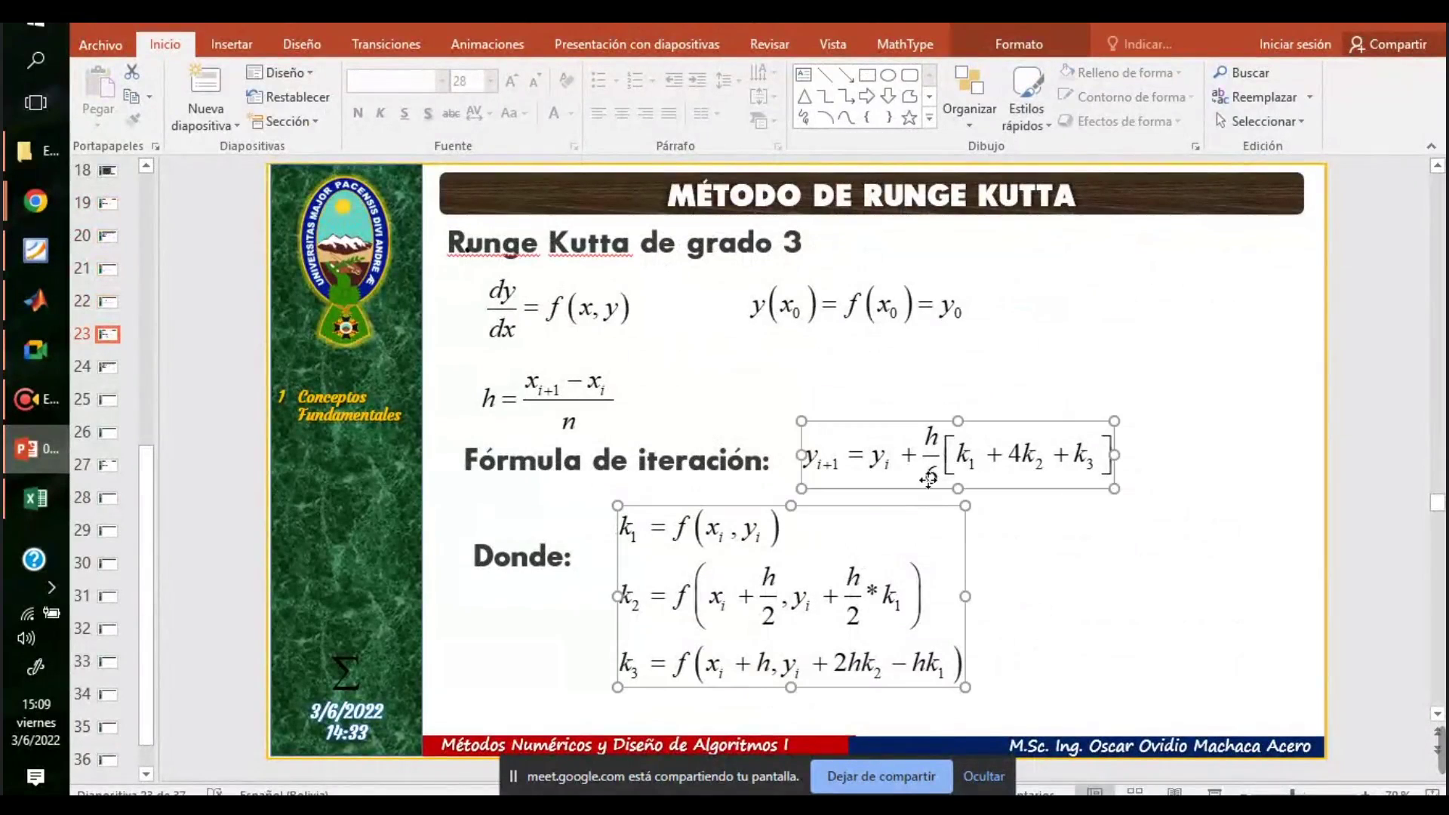
key(ctrl+c)
- Return to the Excel workbook, paste the copied formulas and place them in the blank area beside the Runge-Kutta tables
key(alt+Tab)
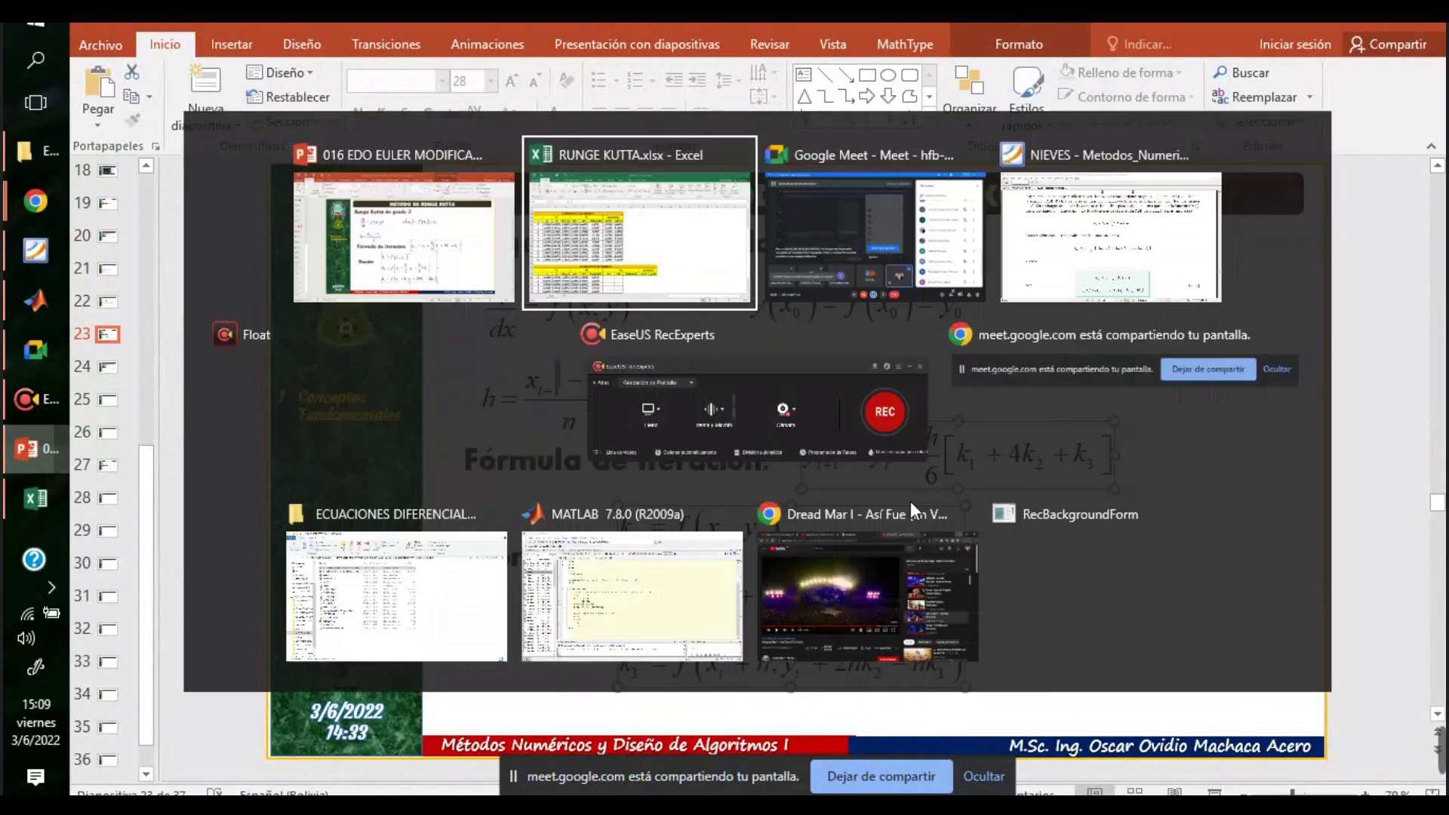
scroll(857, 527, down, 1)
key(ctrl+v)
drag(968, 653, 1179, 283)
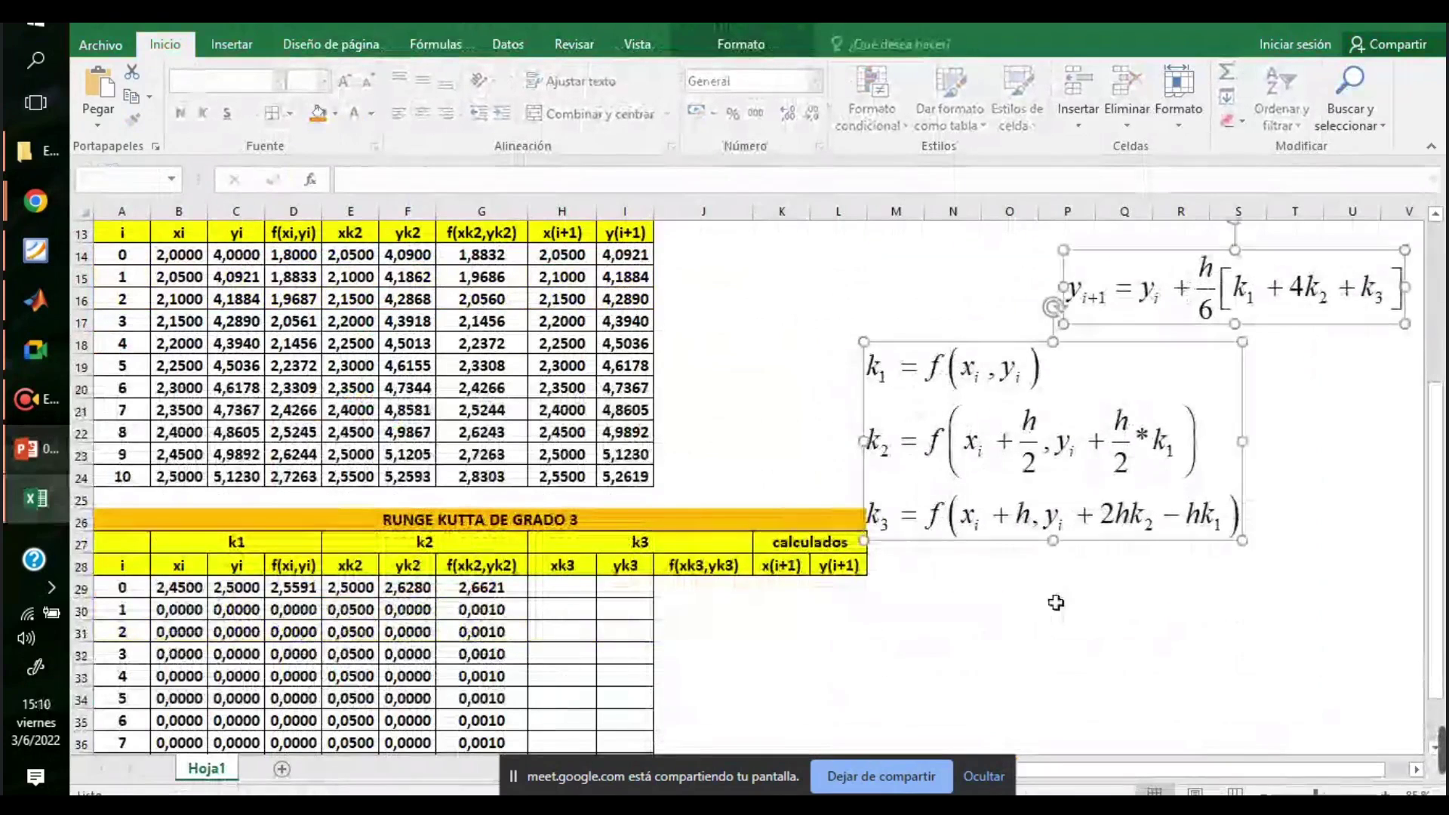
click(1056, 607)
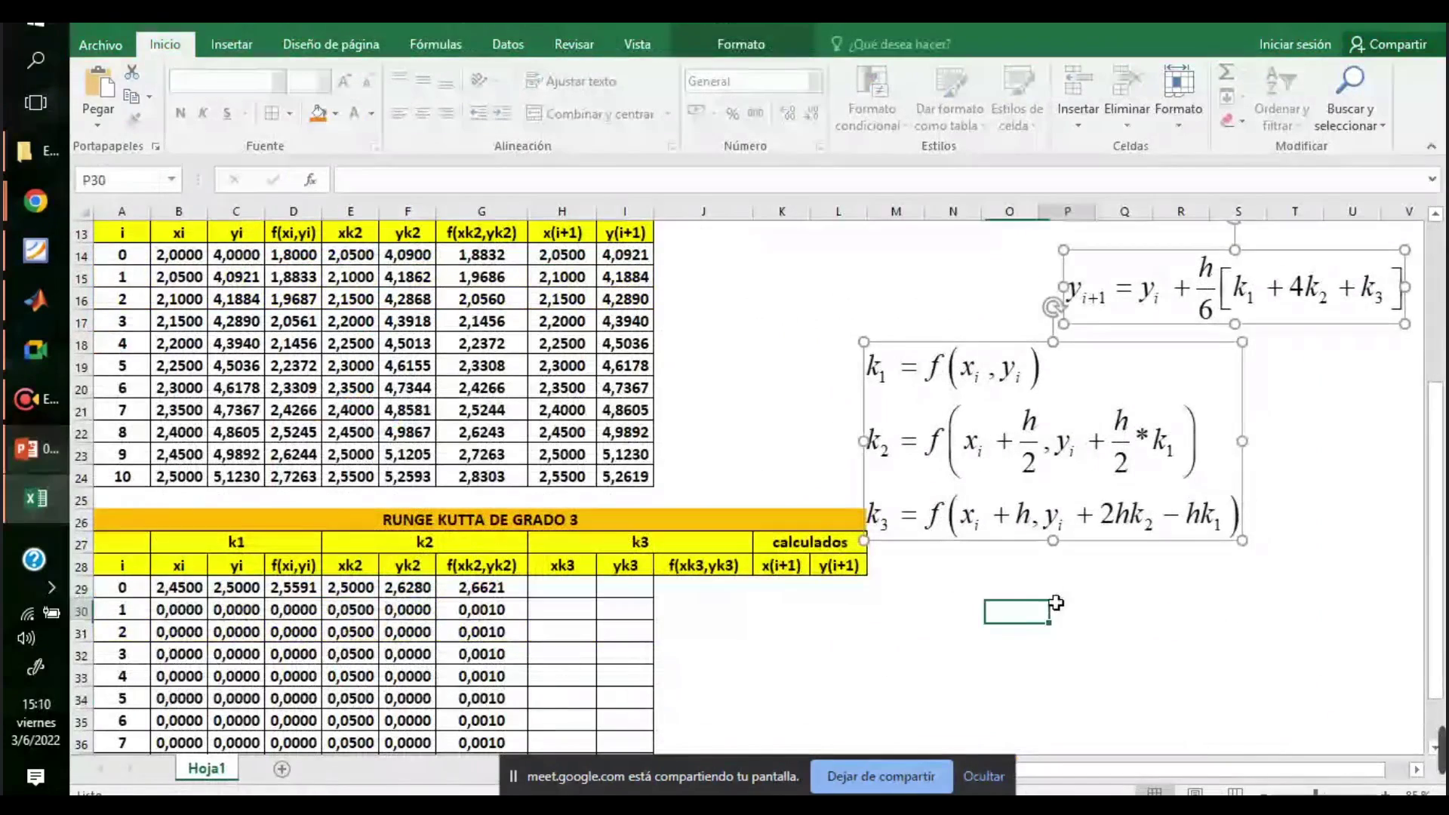
click(193, 590)
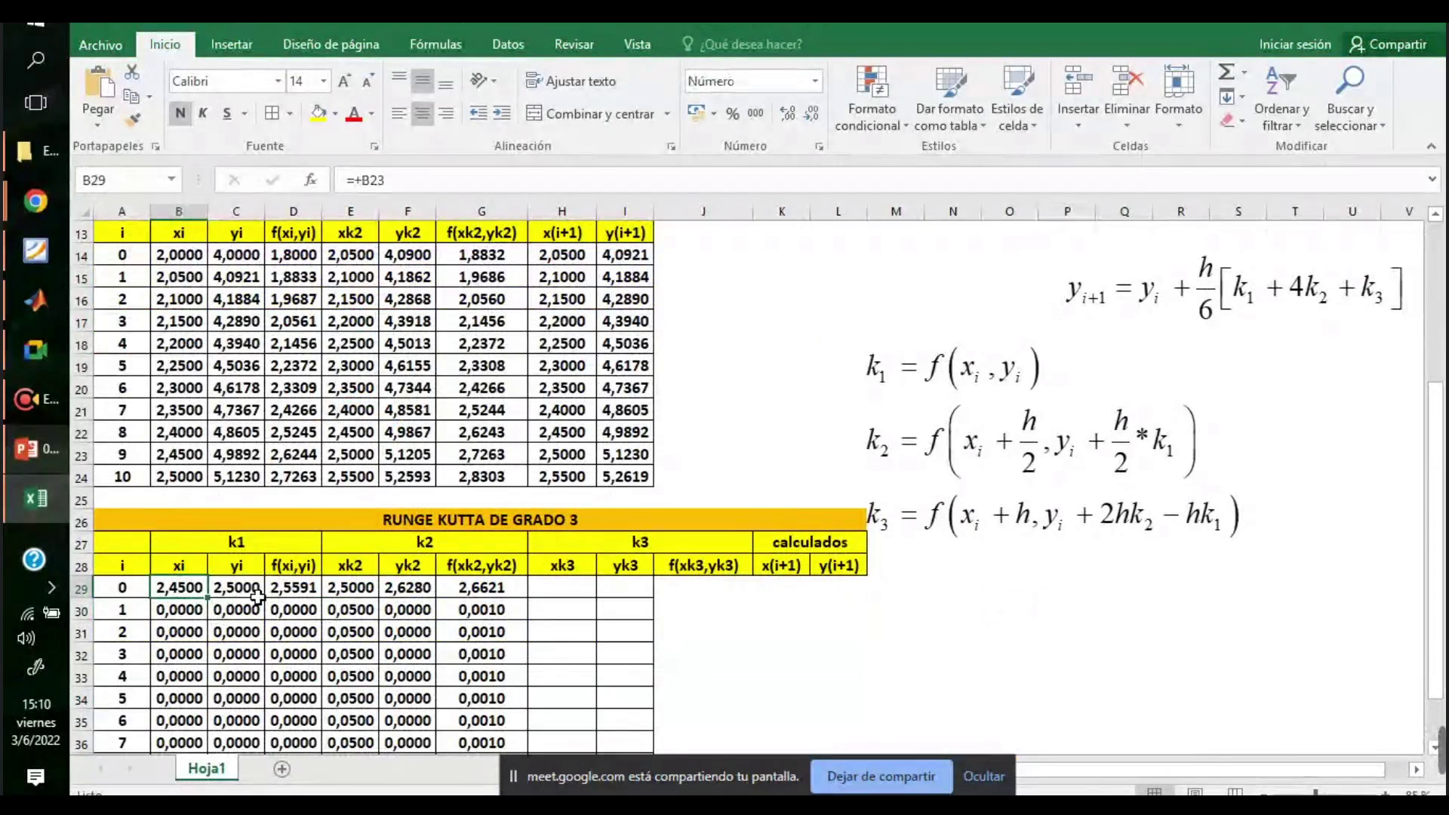
scroll(257, 596, up, 2)
double_click(193, 713)
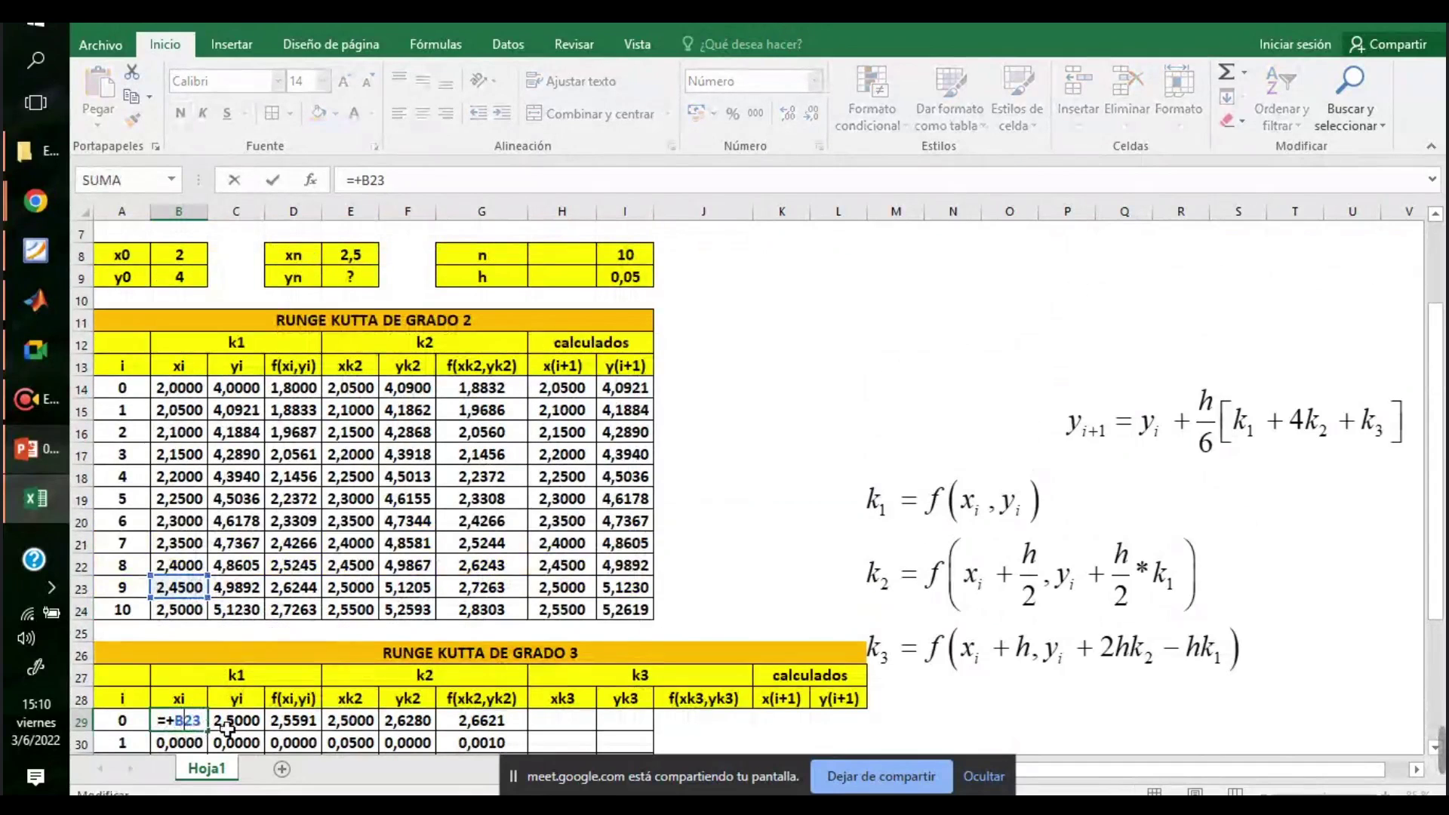
scroll(228, 728, up, 3)
scroll(339, 686, down, 4)
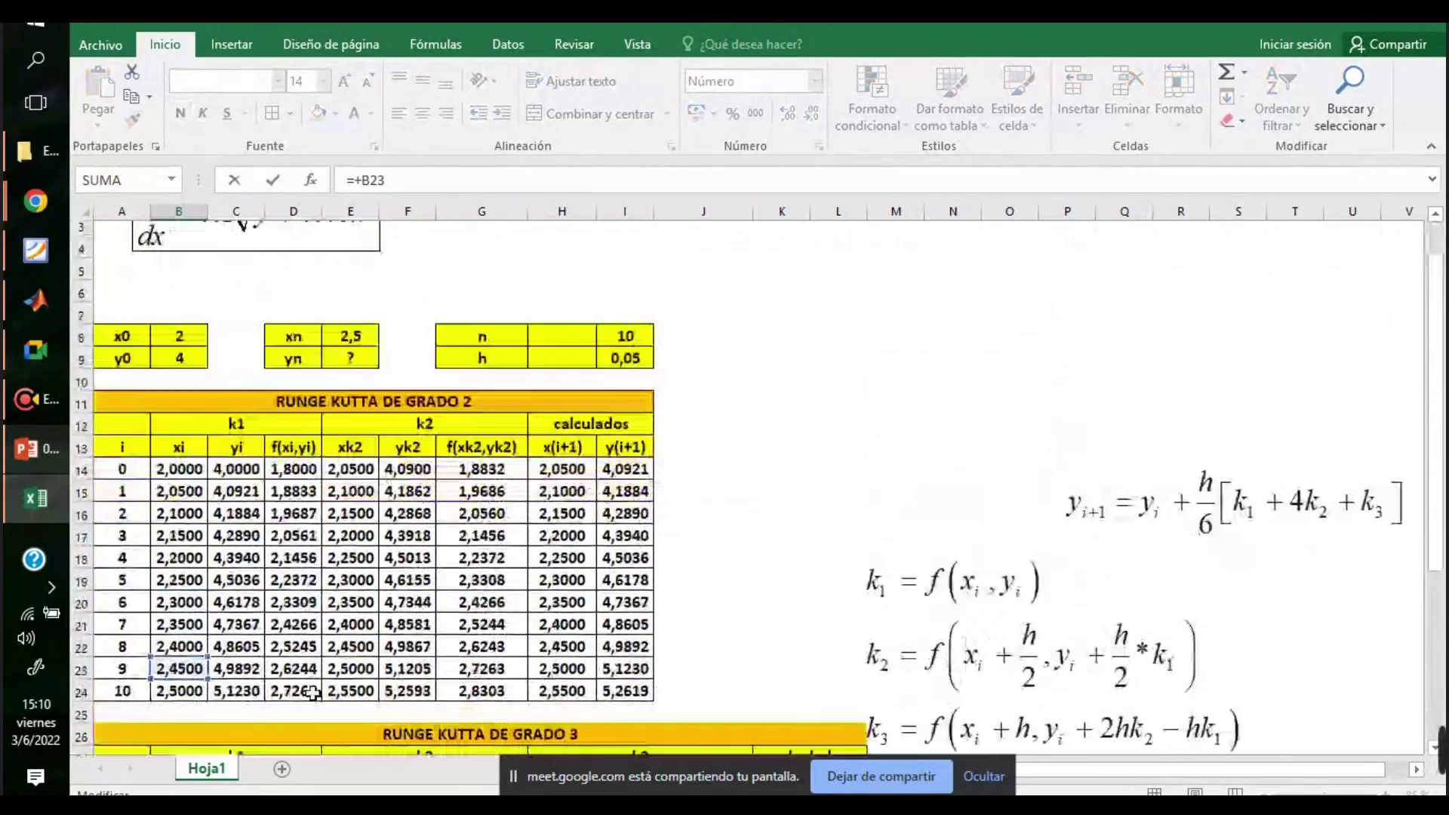
key(Escape)
- Clear the copied contents of B29:G39 in the third-order table
scroll(279, 702, down, 1)
scroll(279, 679, down, 3)
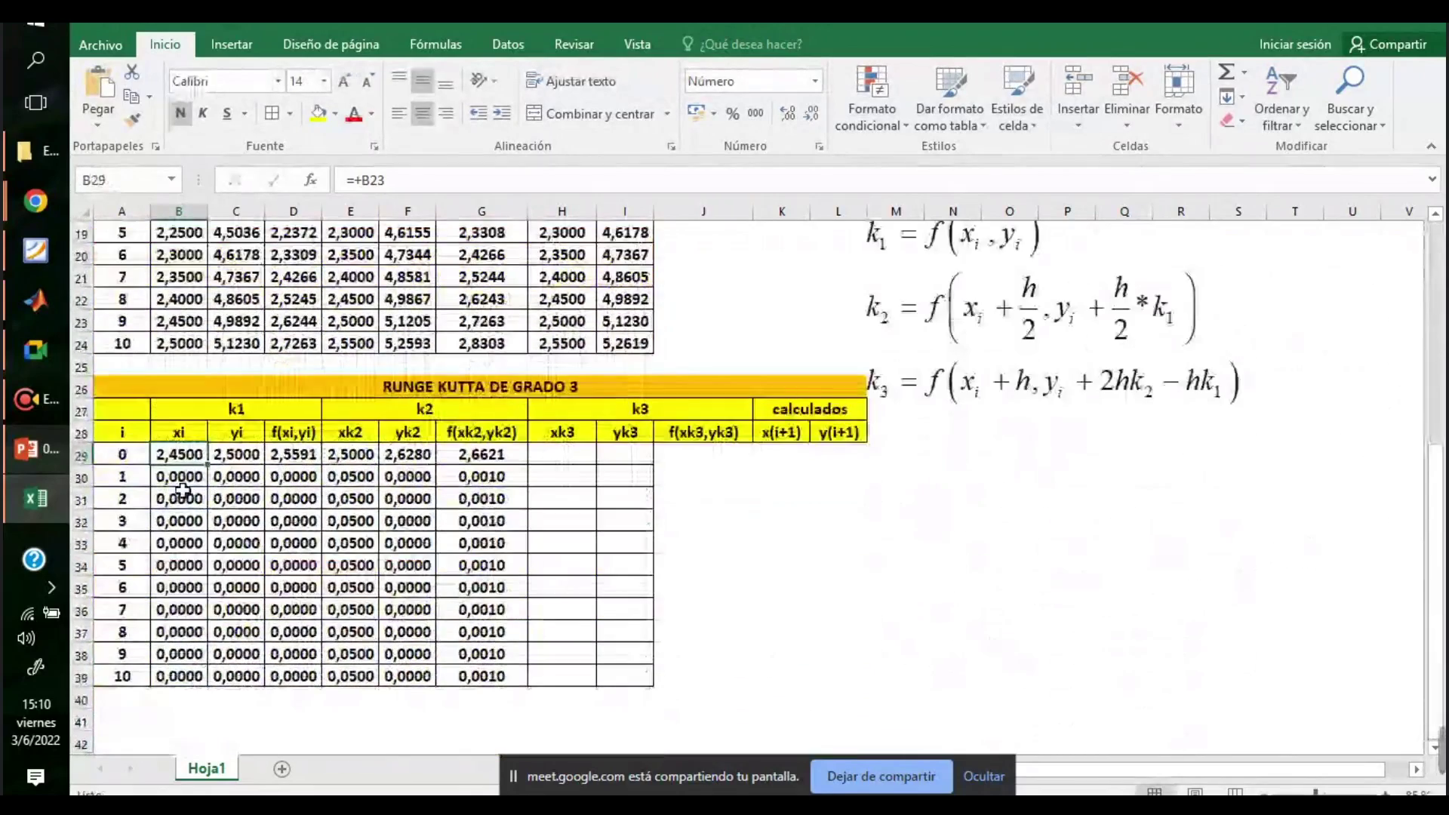
drag(172, 454, 472, 670)
key(Delete)
- Apply cell borders to B29:L39, the body of the third-order table
scroll(337, 573, up, 1)
click(566, 582)
drag(187, 531, 588, 711)
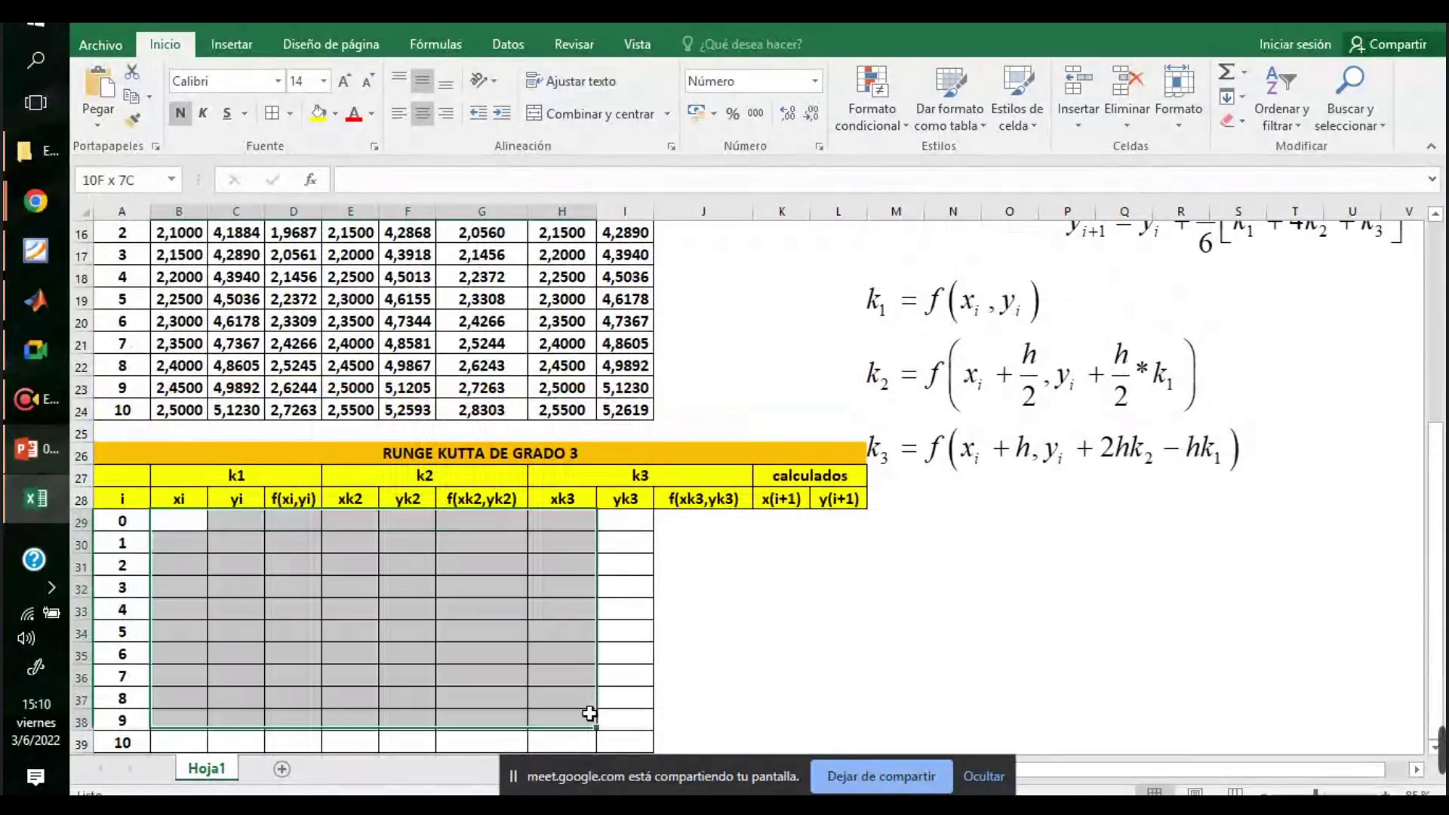
click(674, 583)
drag(187, 521, 811, 656)
click(273, 114)
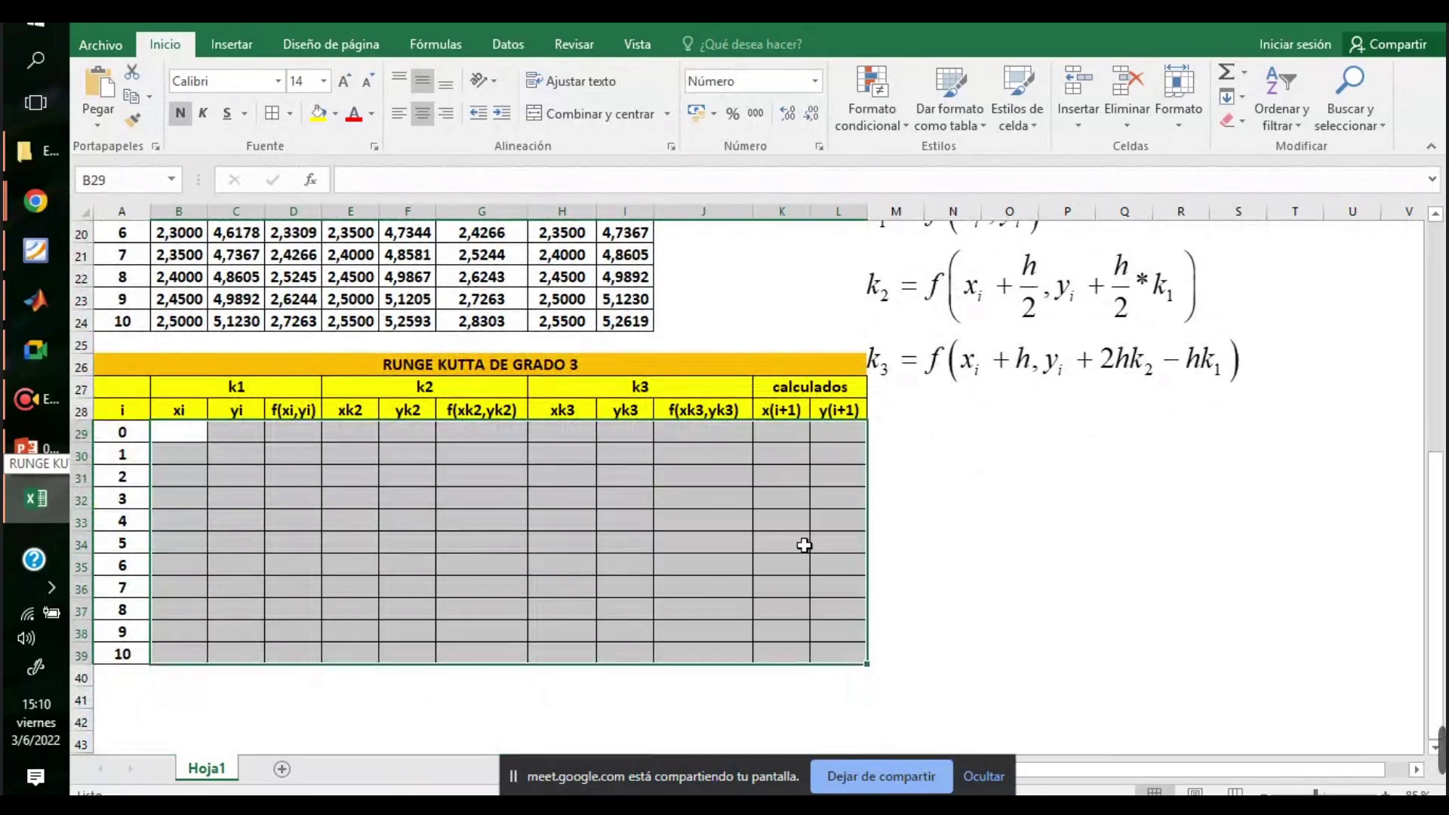
click(952, 566)
scroll(875, 588, up, 1)
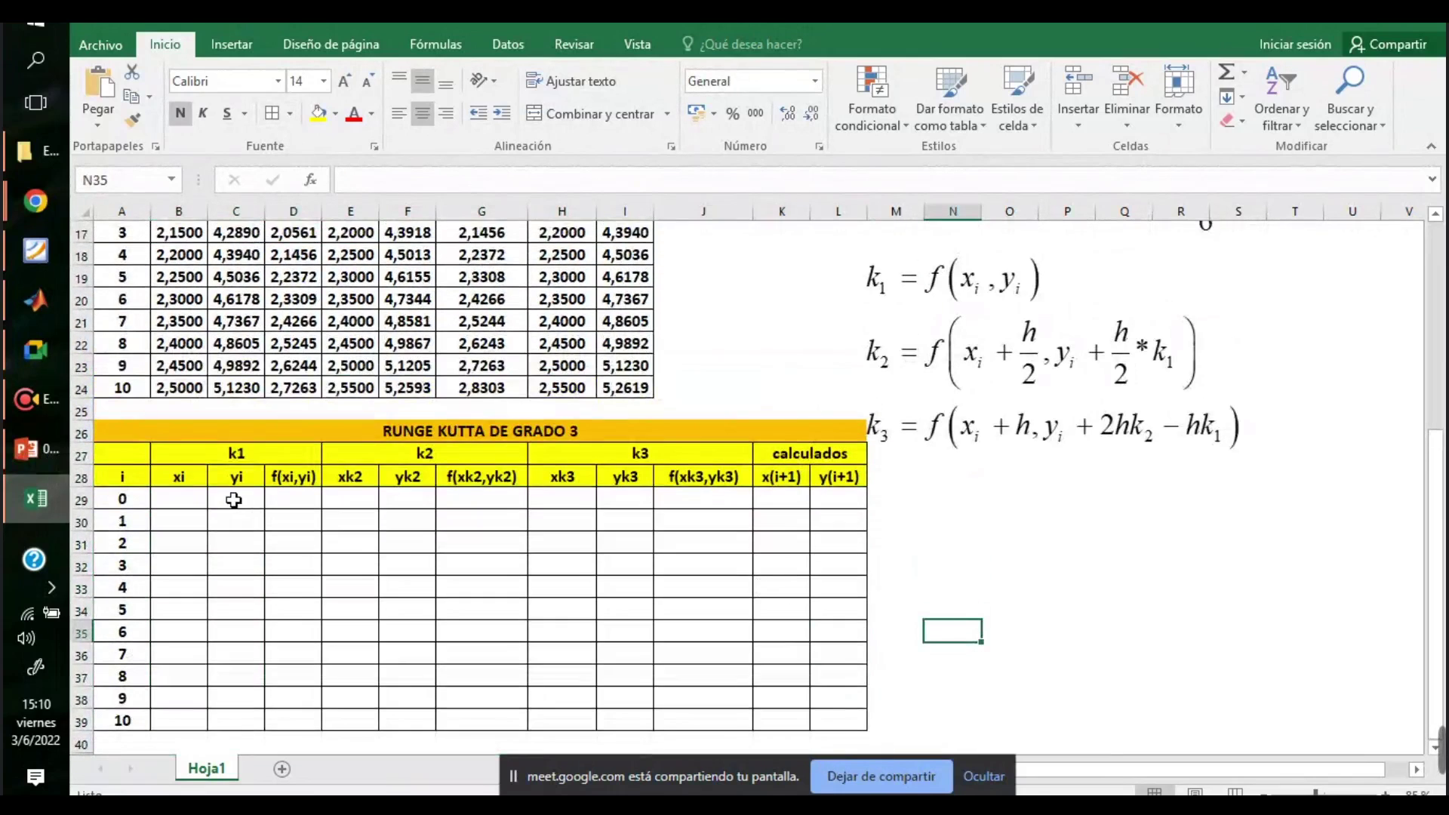
- Link the third-order table's first xi in B29 to x0 in B8 and its first yi in C29 to y0 in B9
click(187, 500)
text(+)
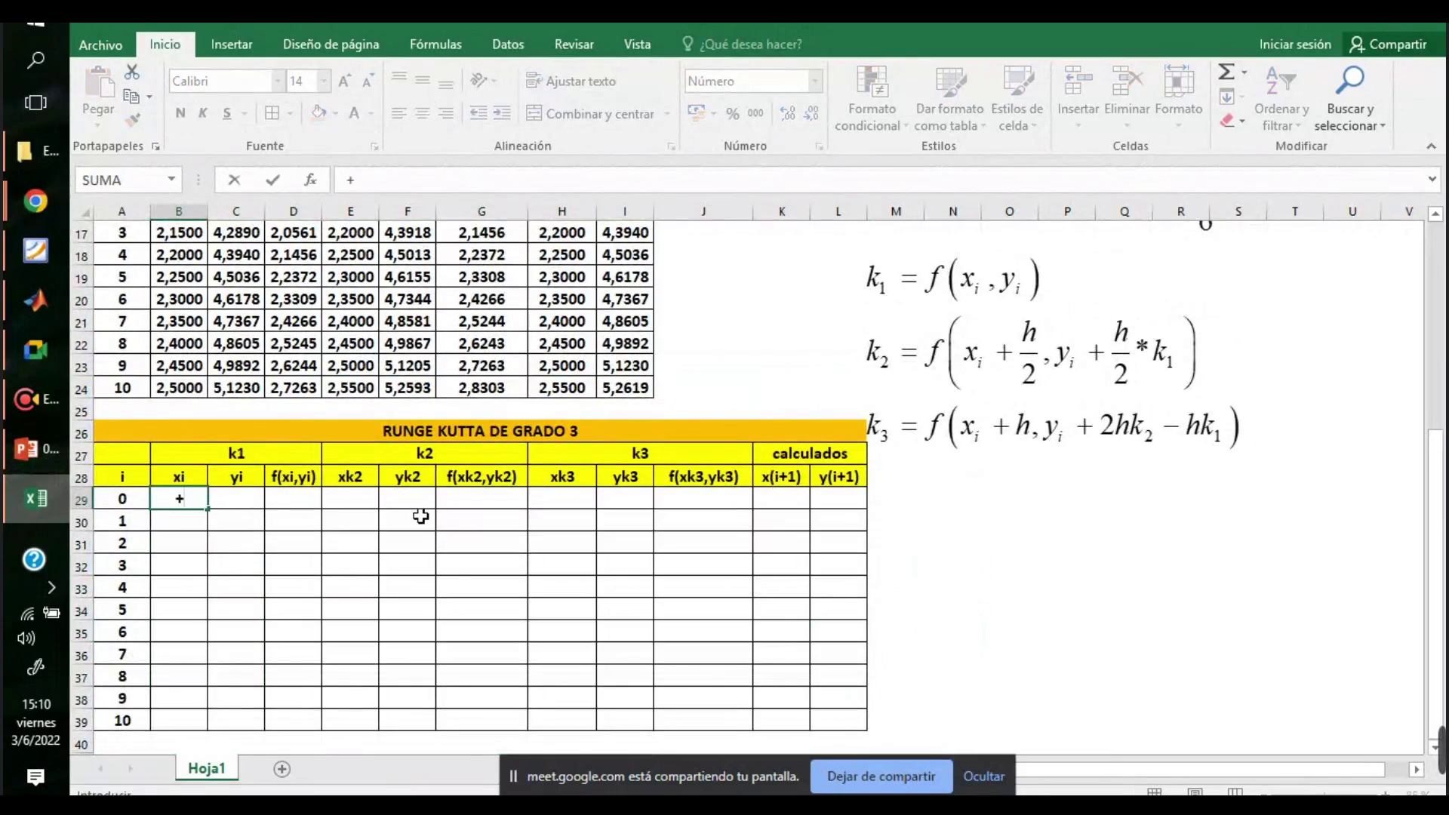
scroll(404, 507, up, 4)
click(173, 302)
key(Return)
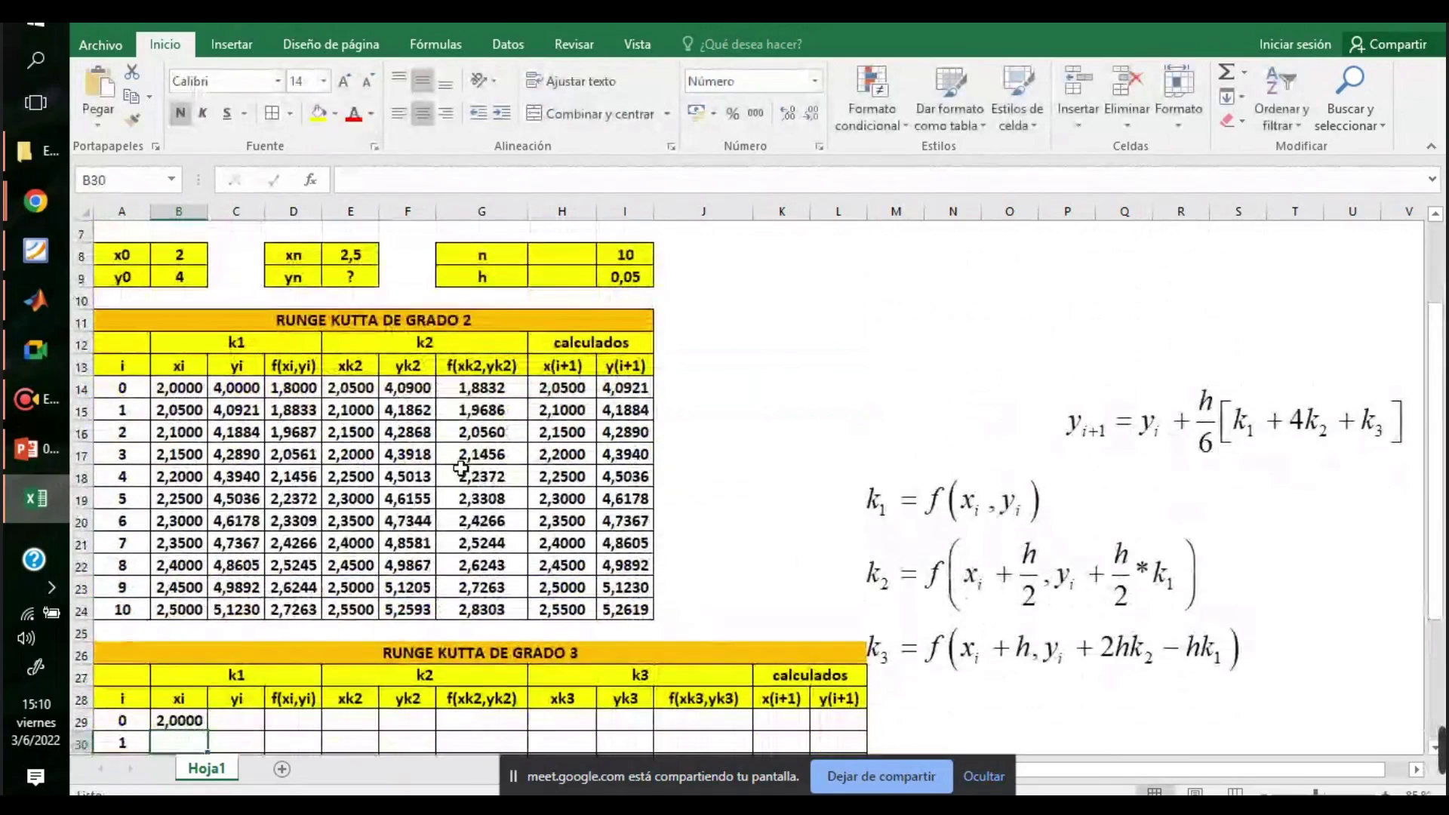
click(247, 720)
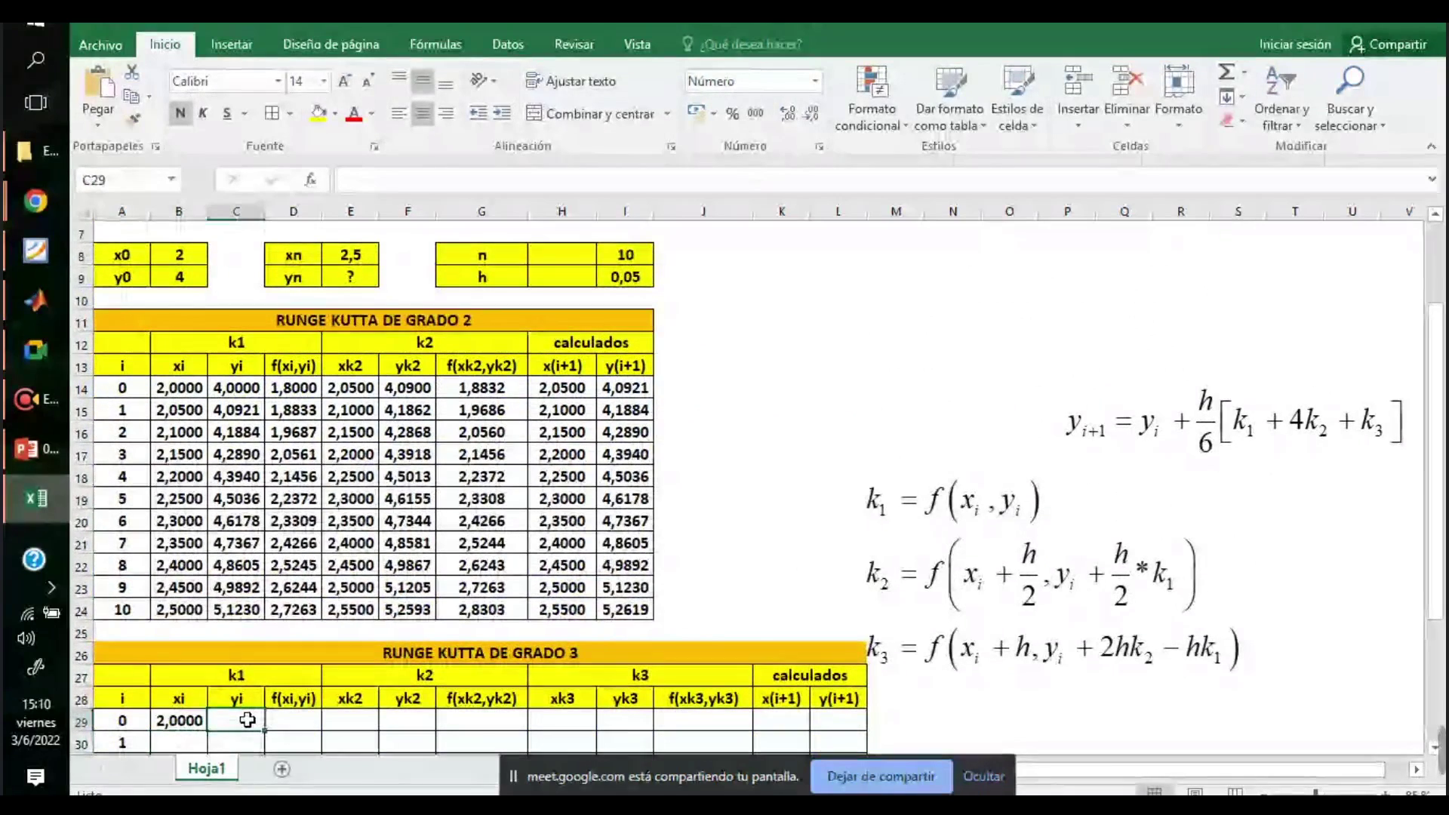
text(+)
click(178, 279)
key(Return)
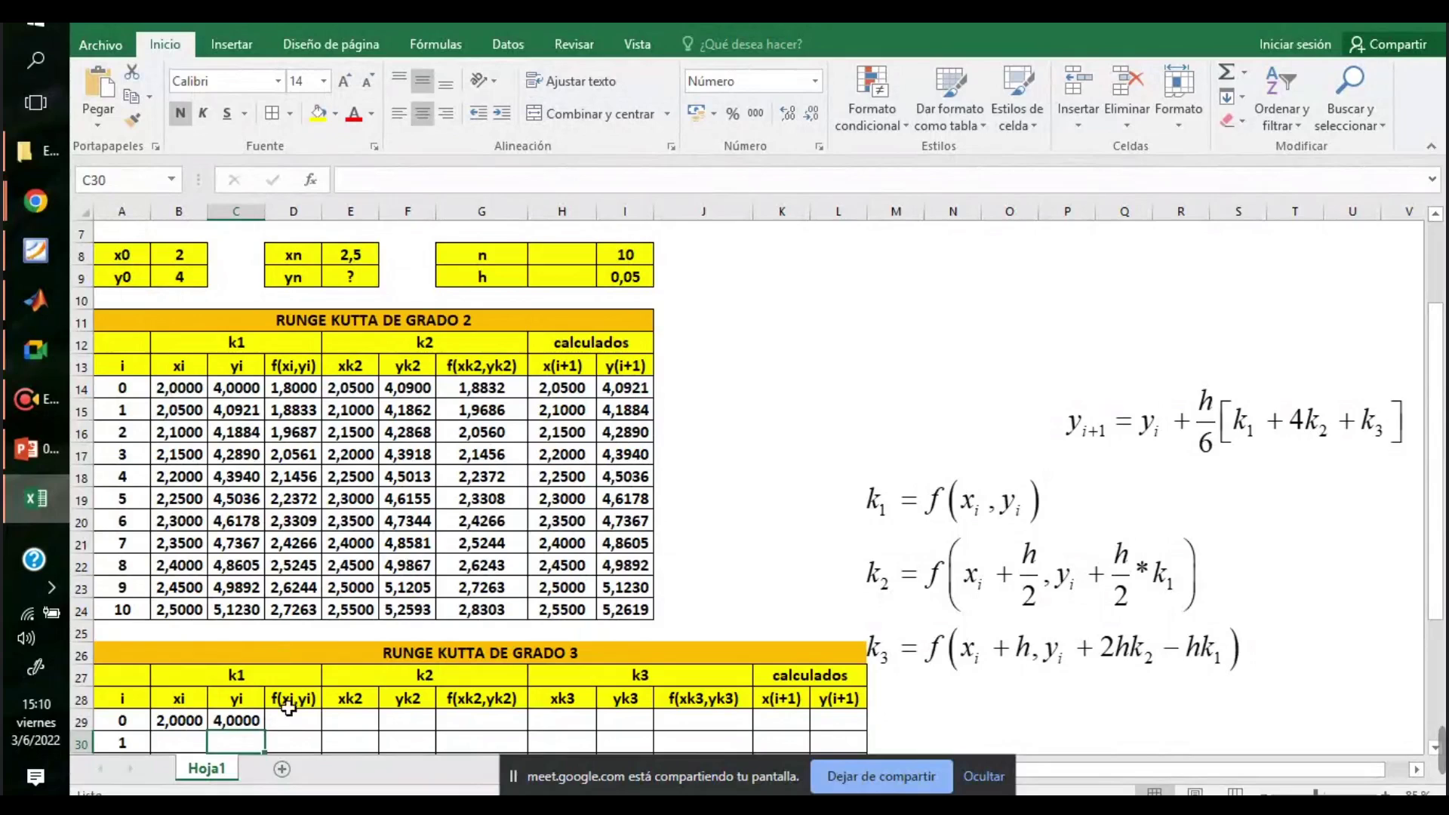
- Copy the f(xi,yi) formula from D14 to D29 and check its cell references
click(301, 724)
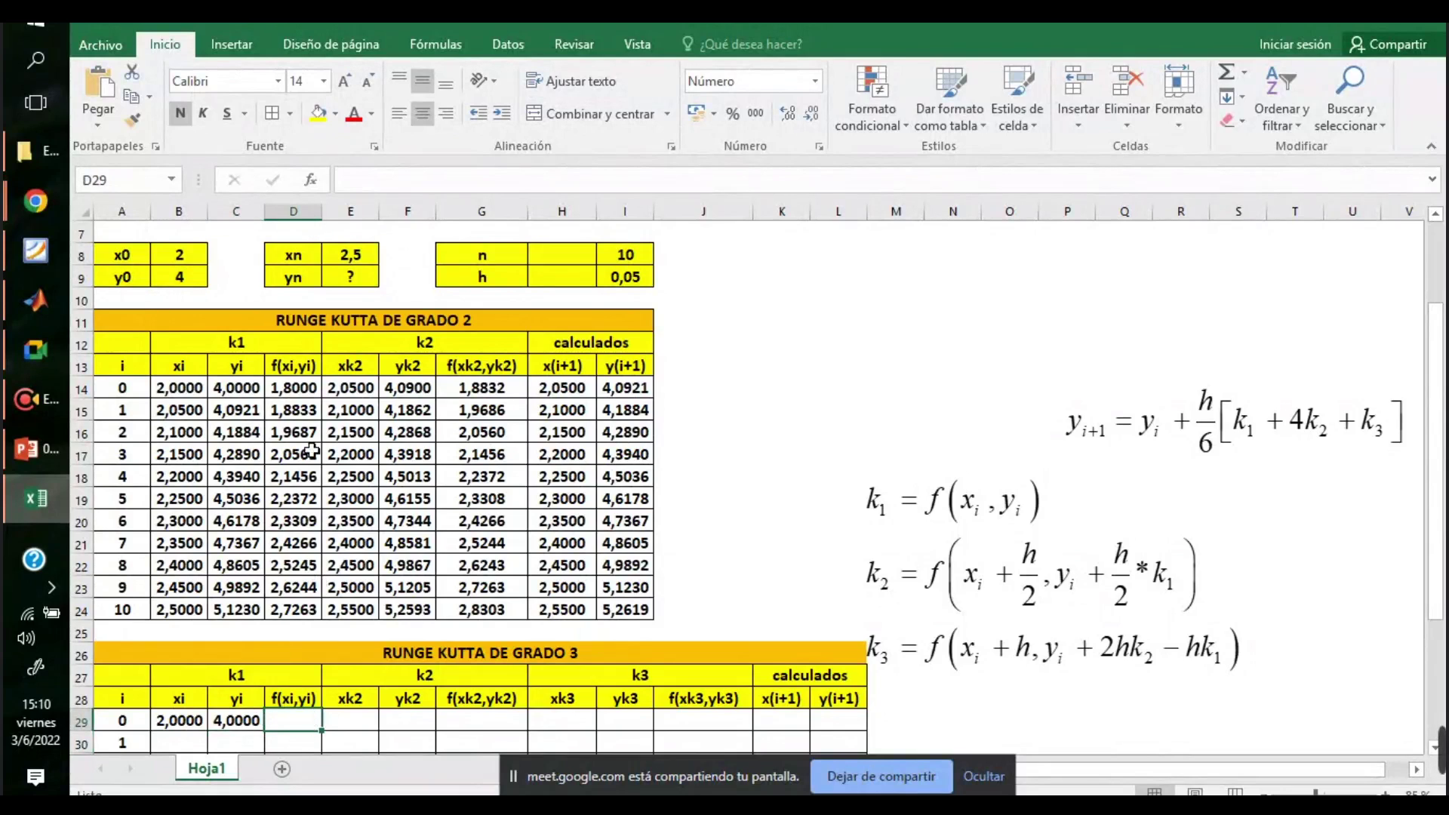
click(298, 383)
key(ctrl+c)
click(294, 722)
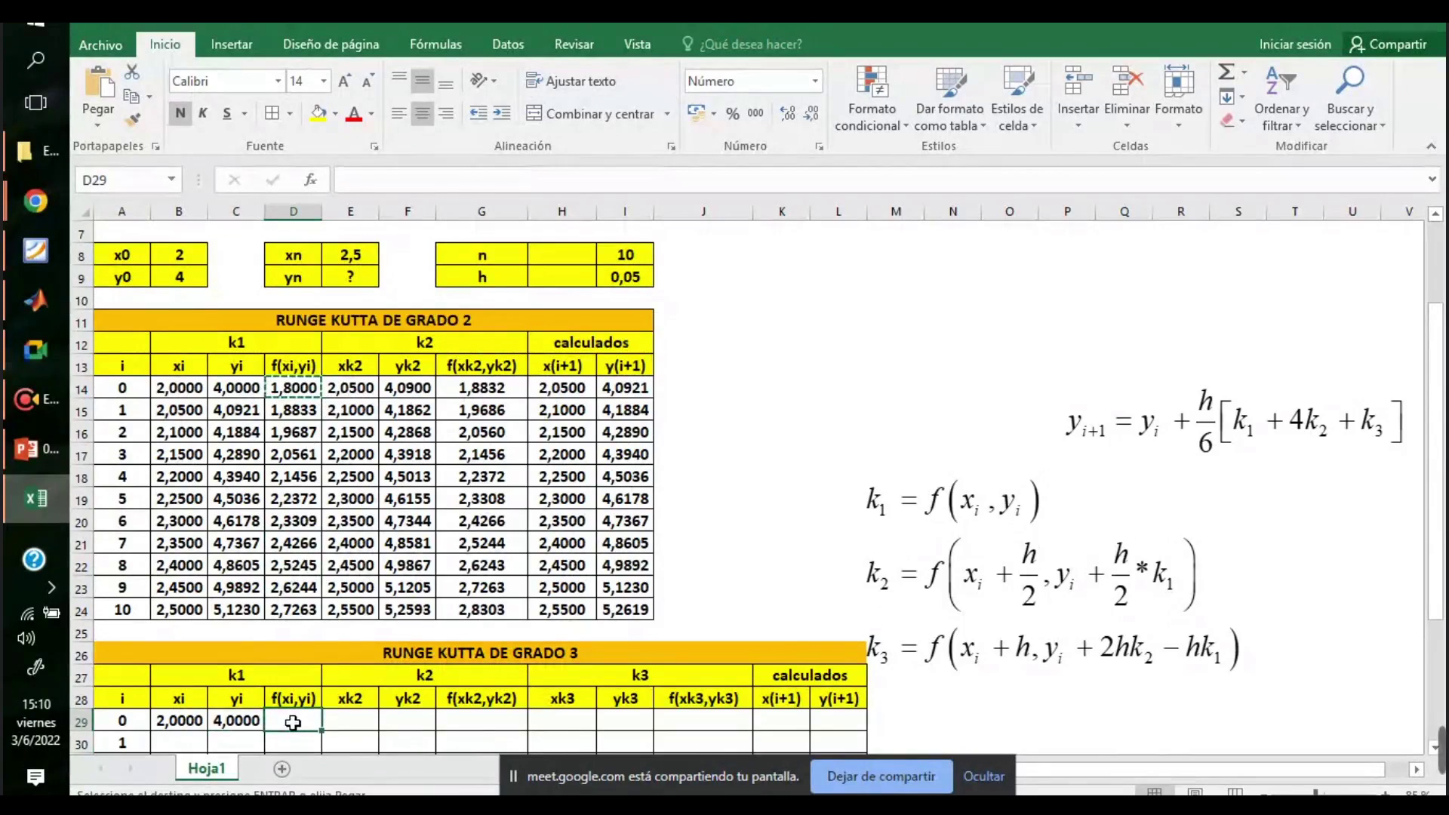
key(ctrl+v)
double_click(293, 722)
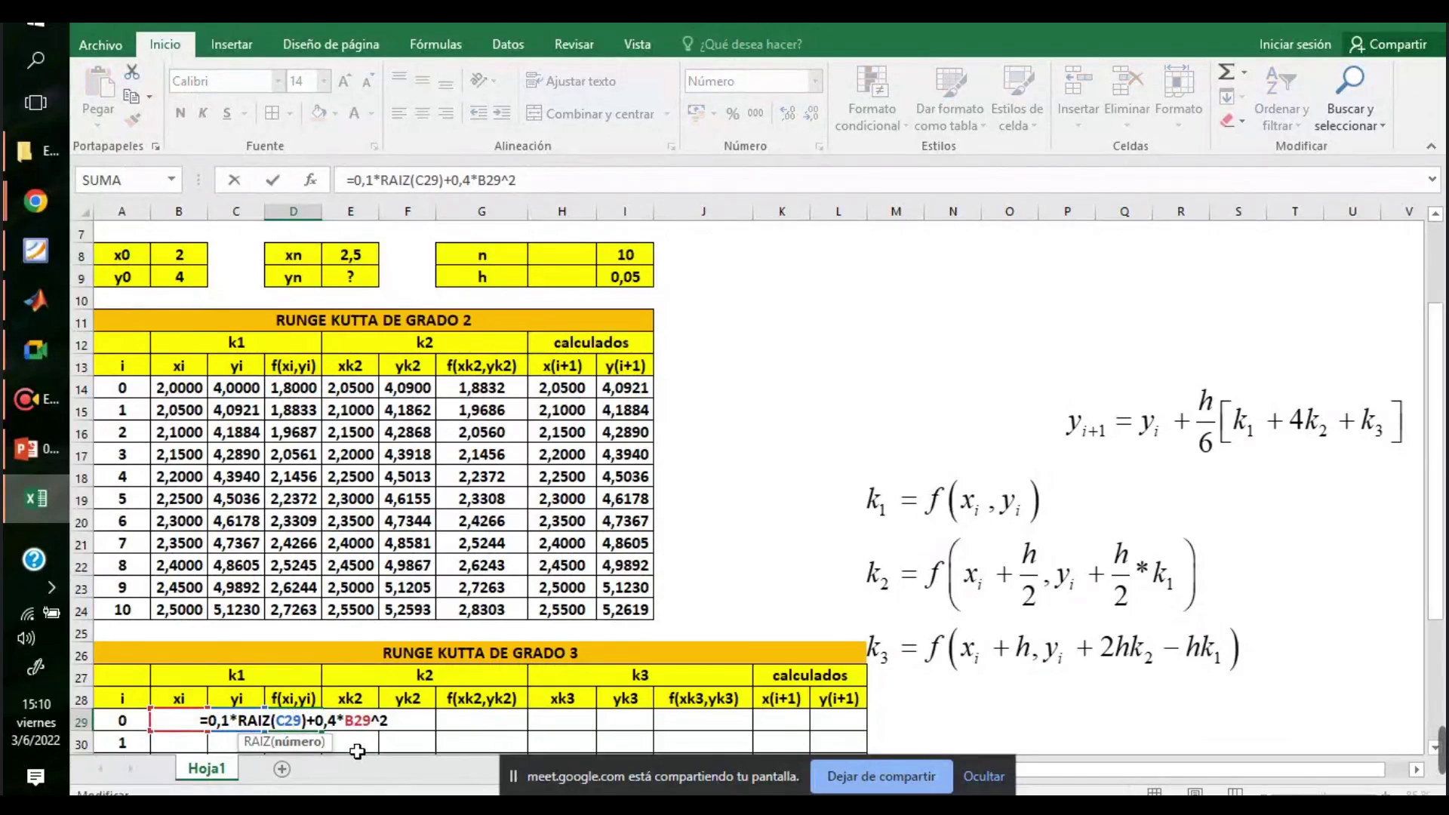
key(Return)
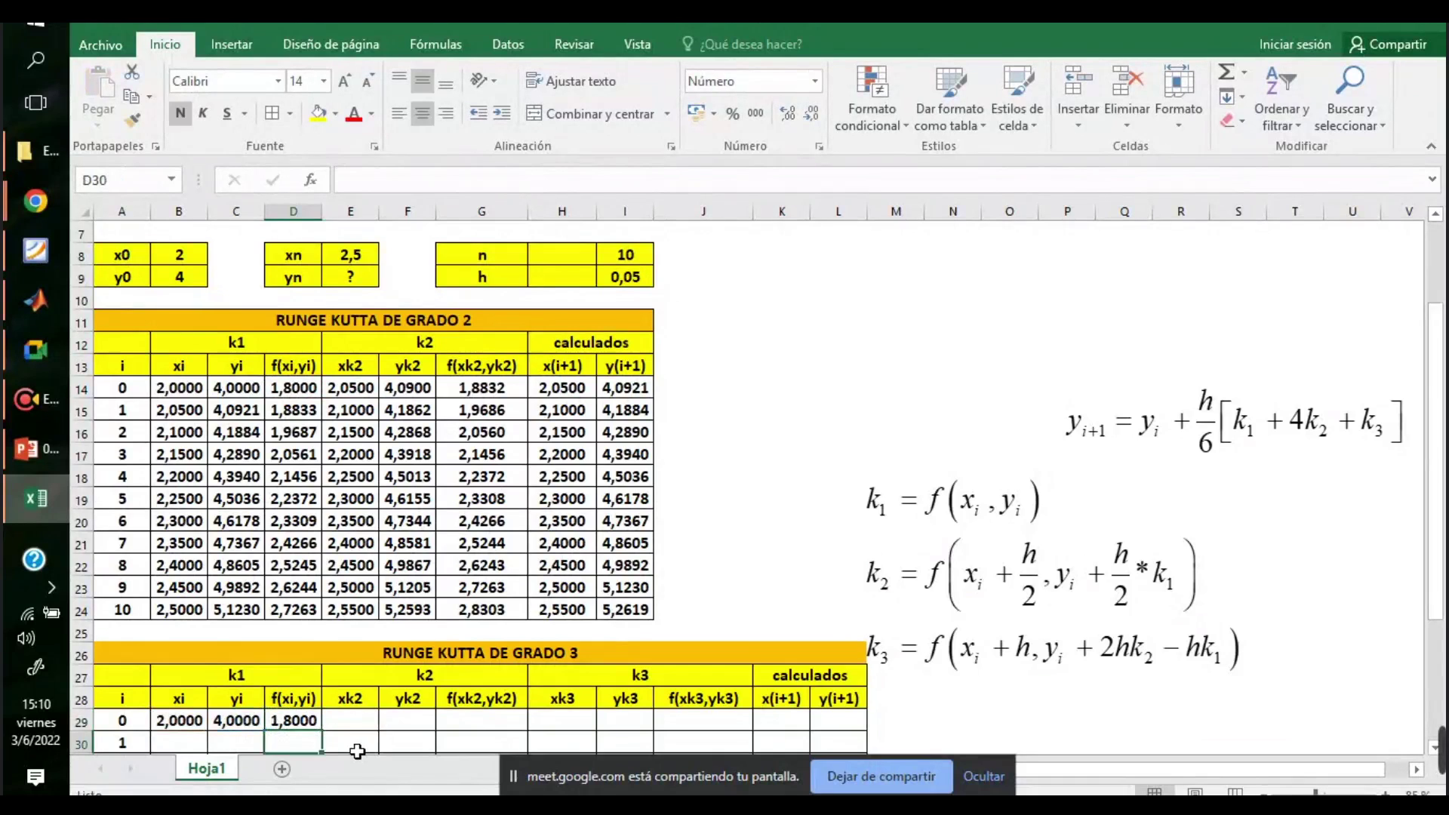
double_click(284, 719)
key(Escape)
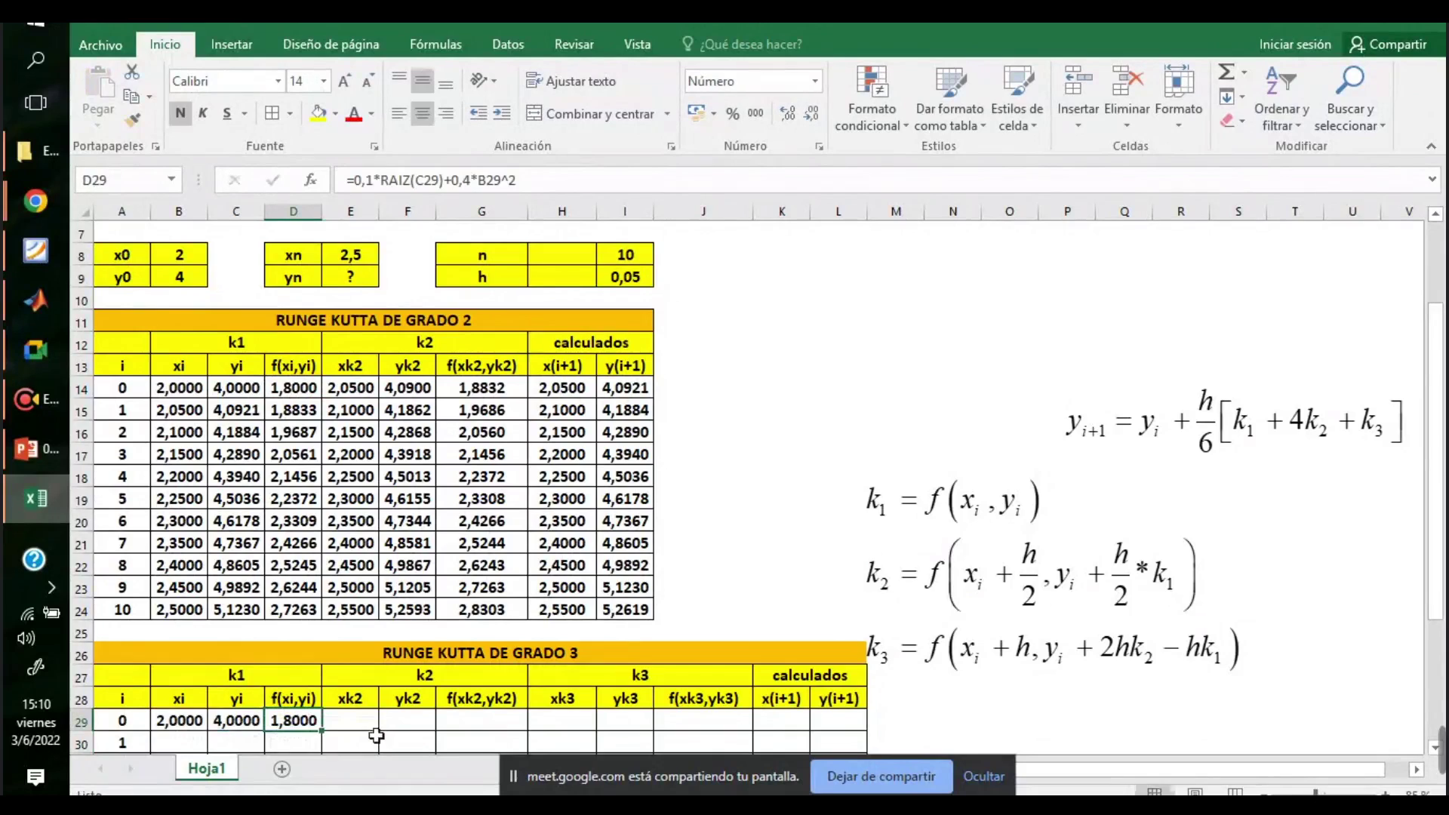
- Move the k1–k3 equations closer to the tables and enter =B29+0,5*I$9 in E29 for xk2
click(353, 724)
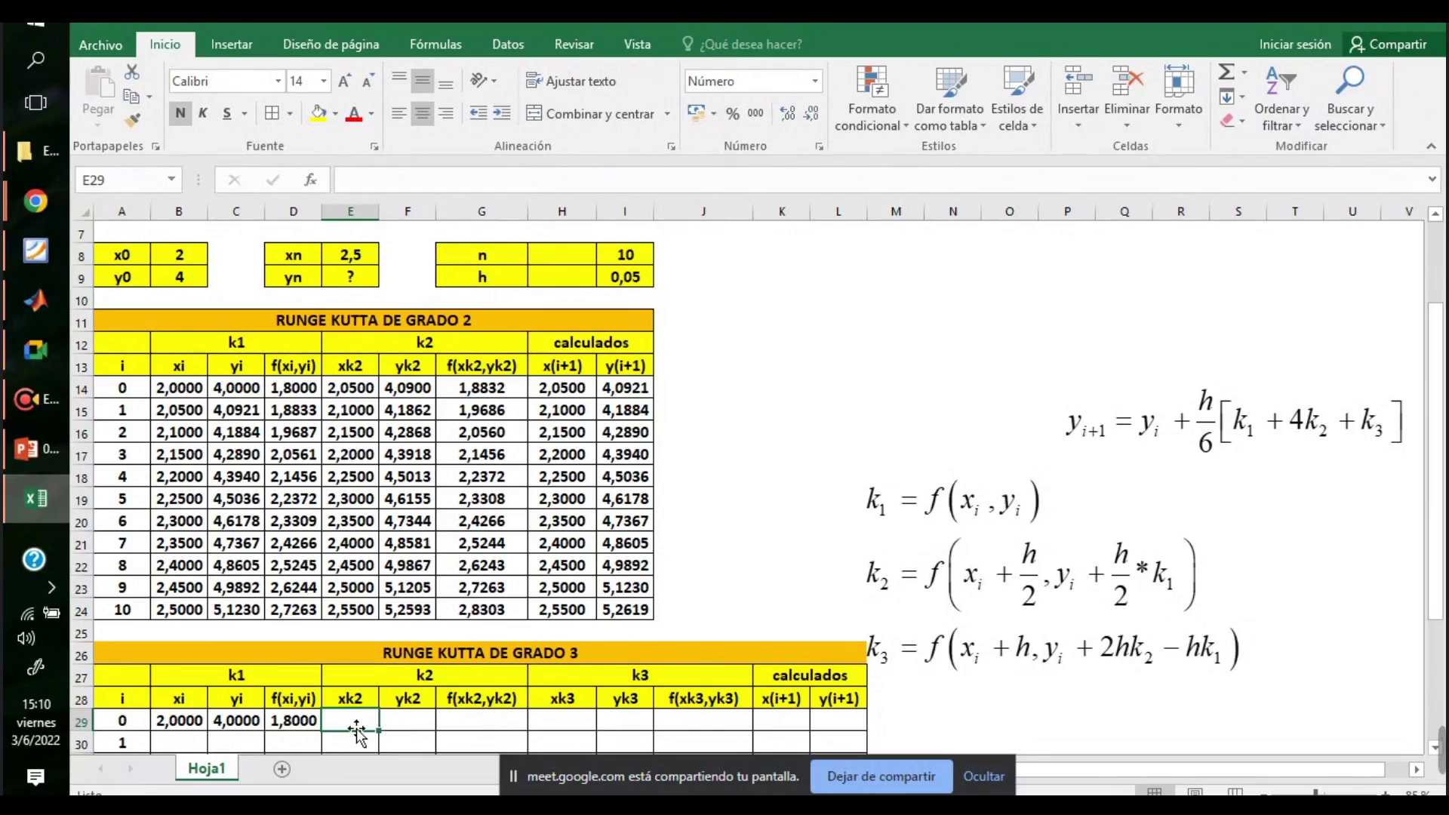
drag(959, 611, 847, 523)
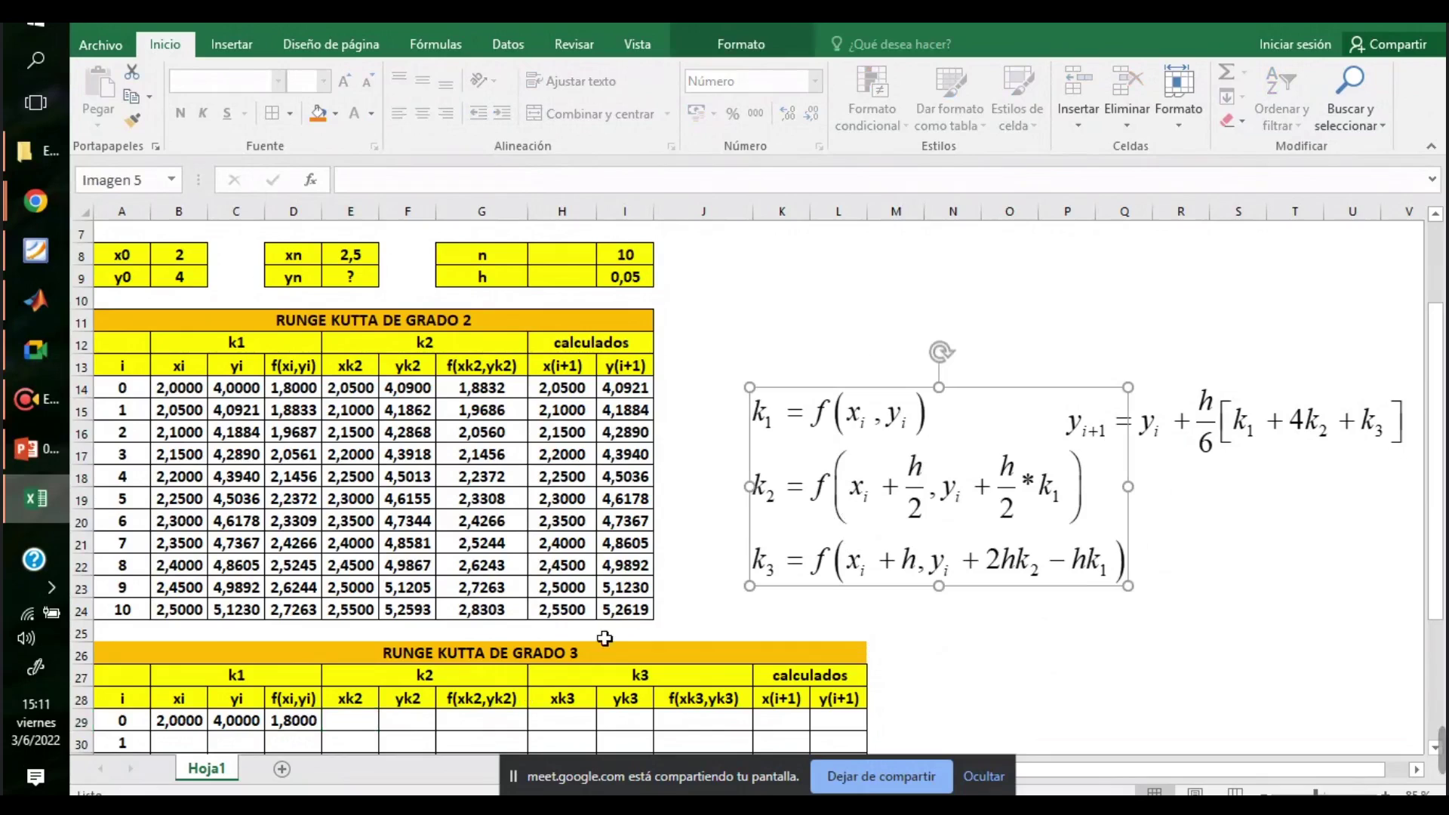
click(362, 725)
text(+)
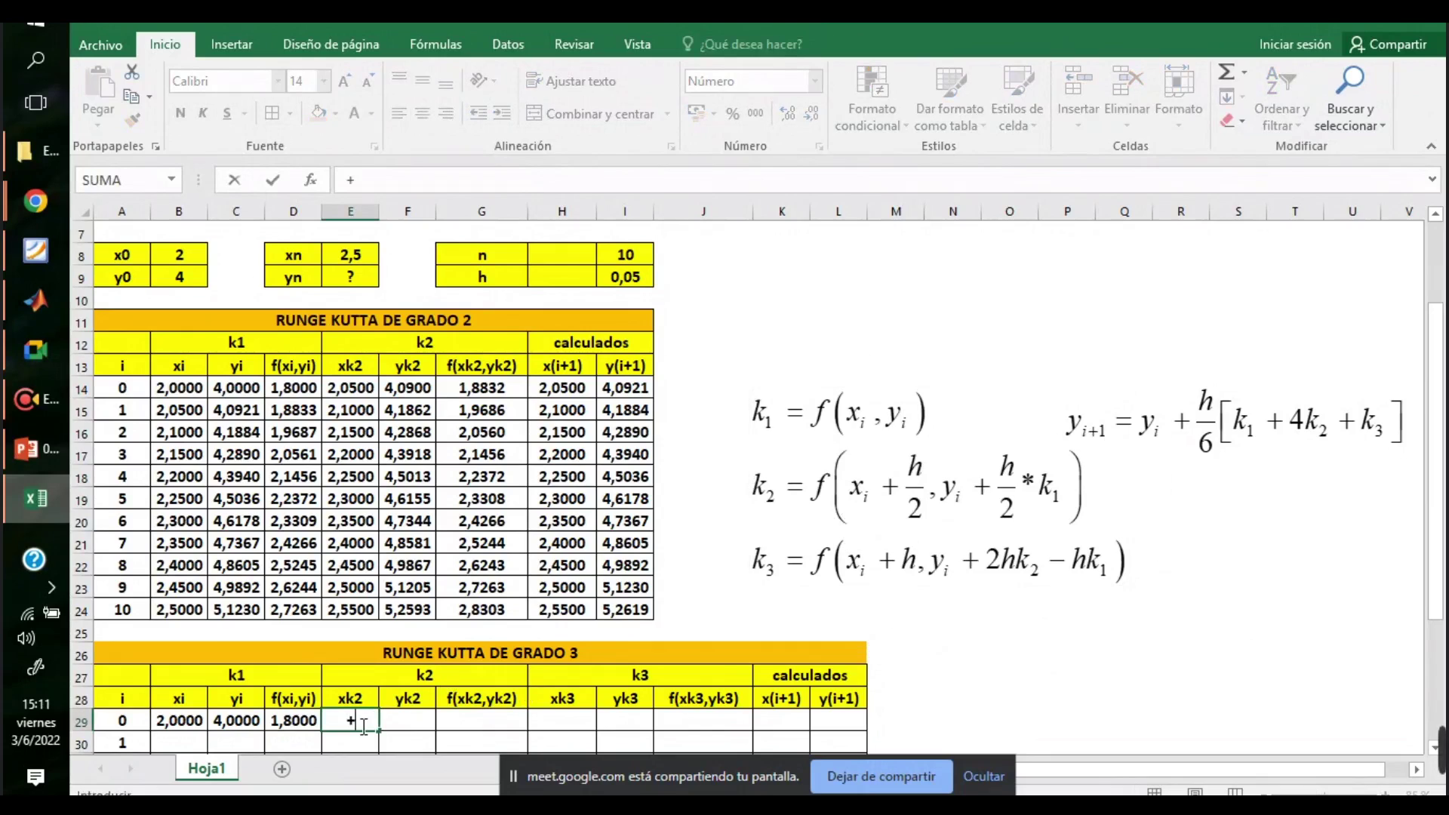
key(BackSpace)
text(=)
click(179, 719)
text(+0,5)
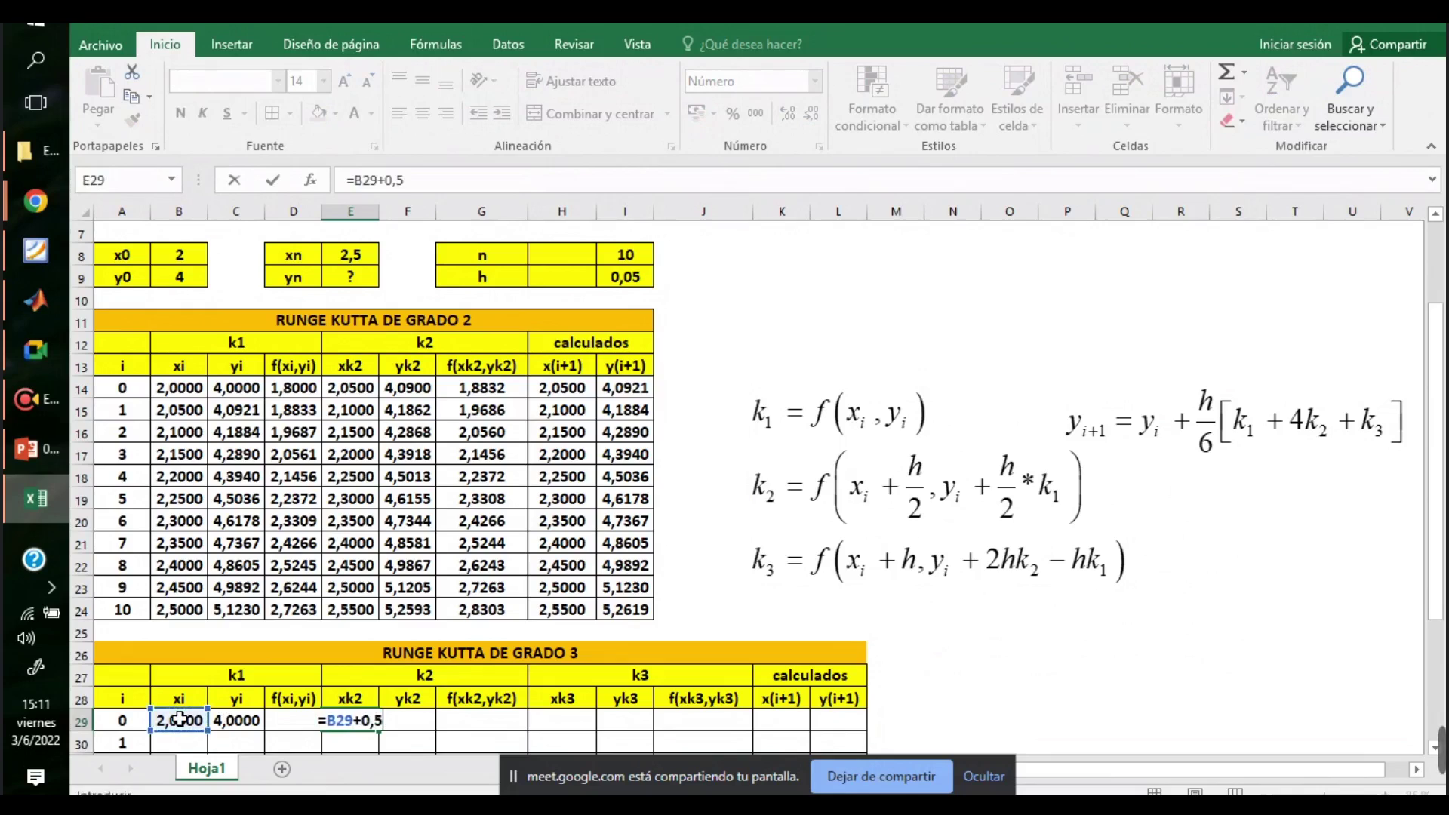
text(*)
click(627, 276)
click(416, 181)
text($9)
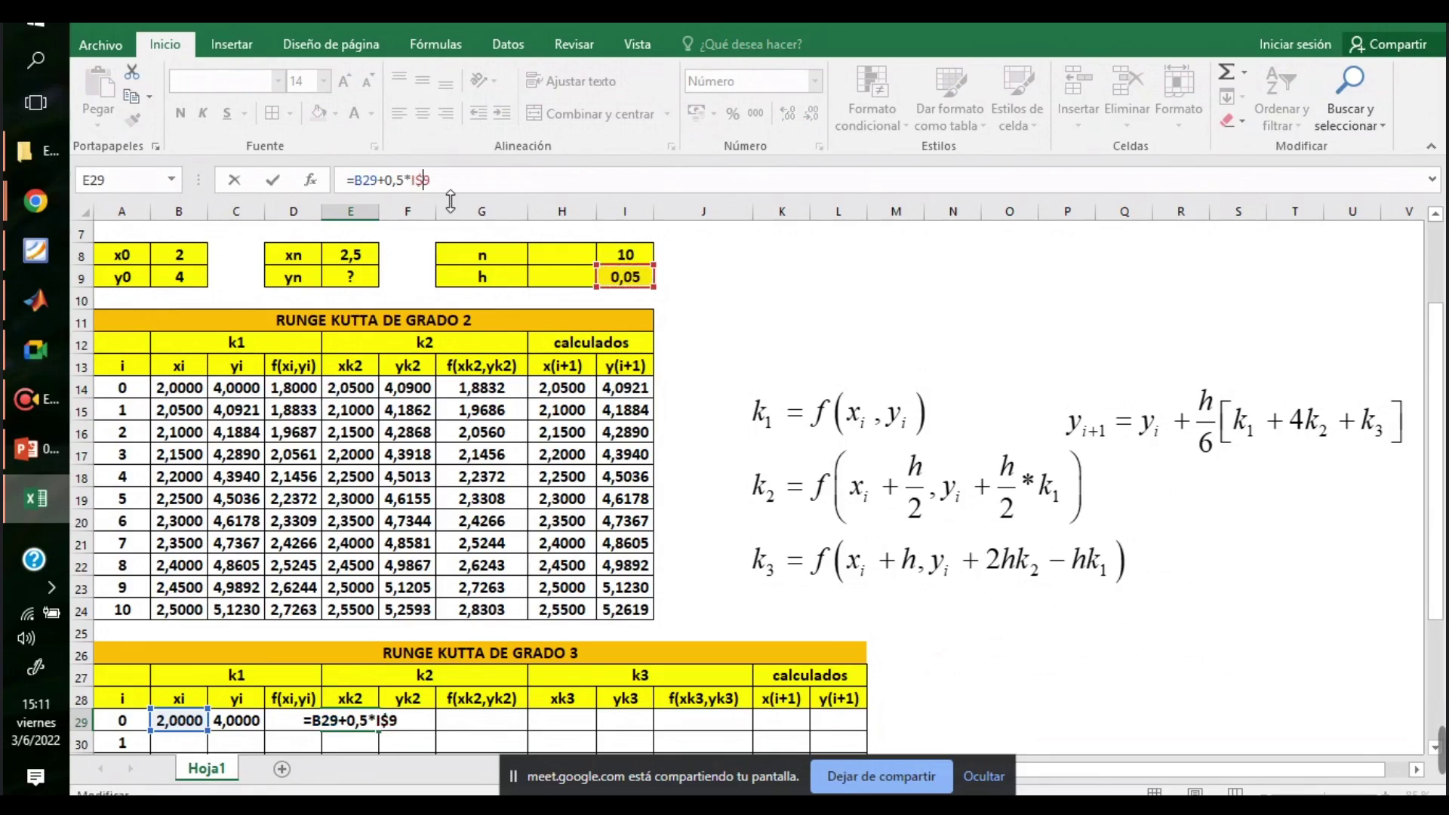
key(Return)
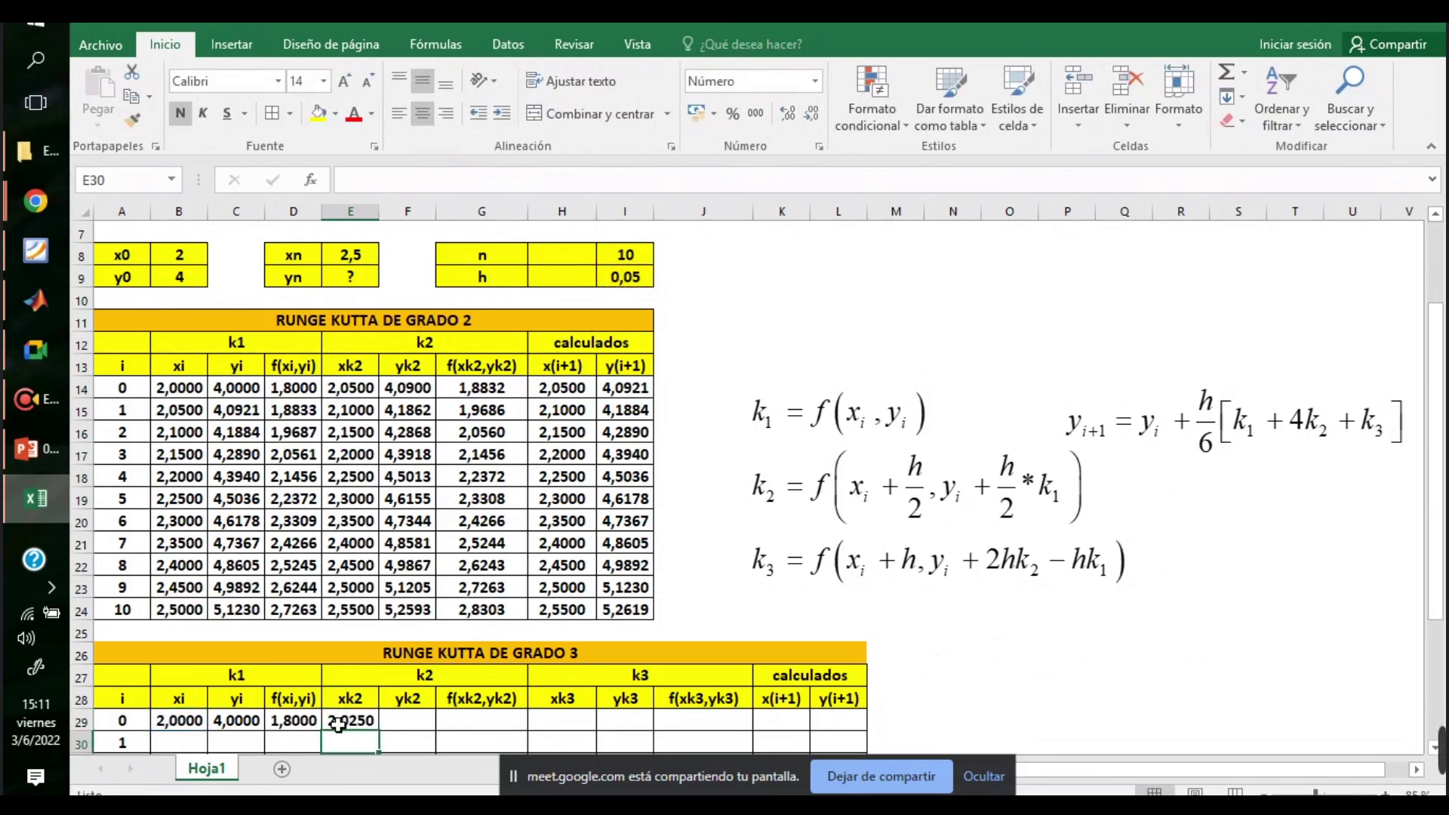
- Enter =C29+0,5*I9 in F29 for the third-order table's first yk2
click(428, 722)
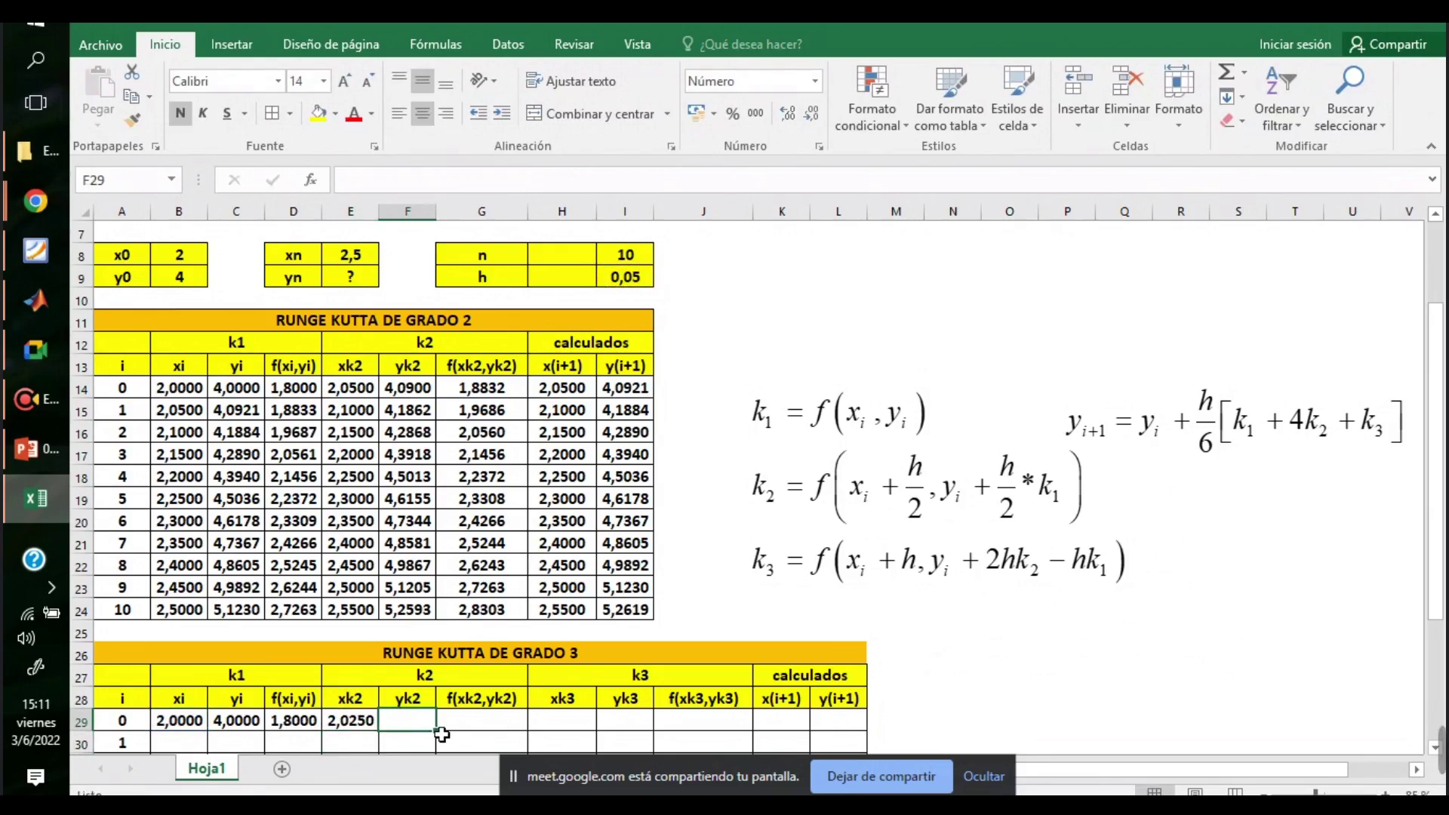
text(=)
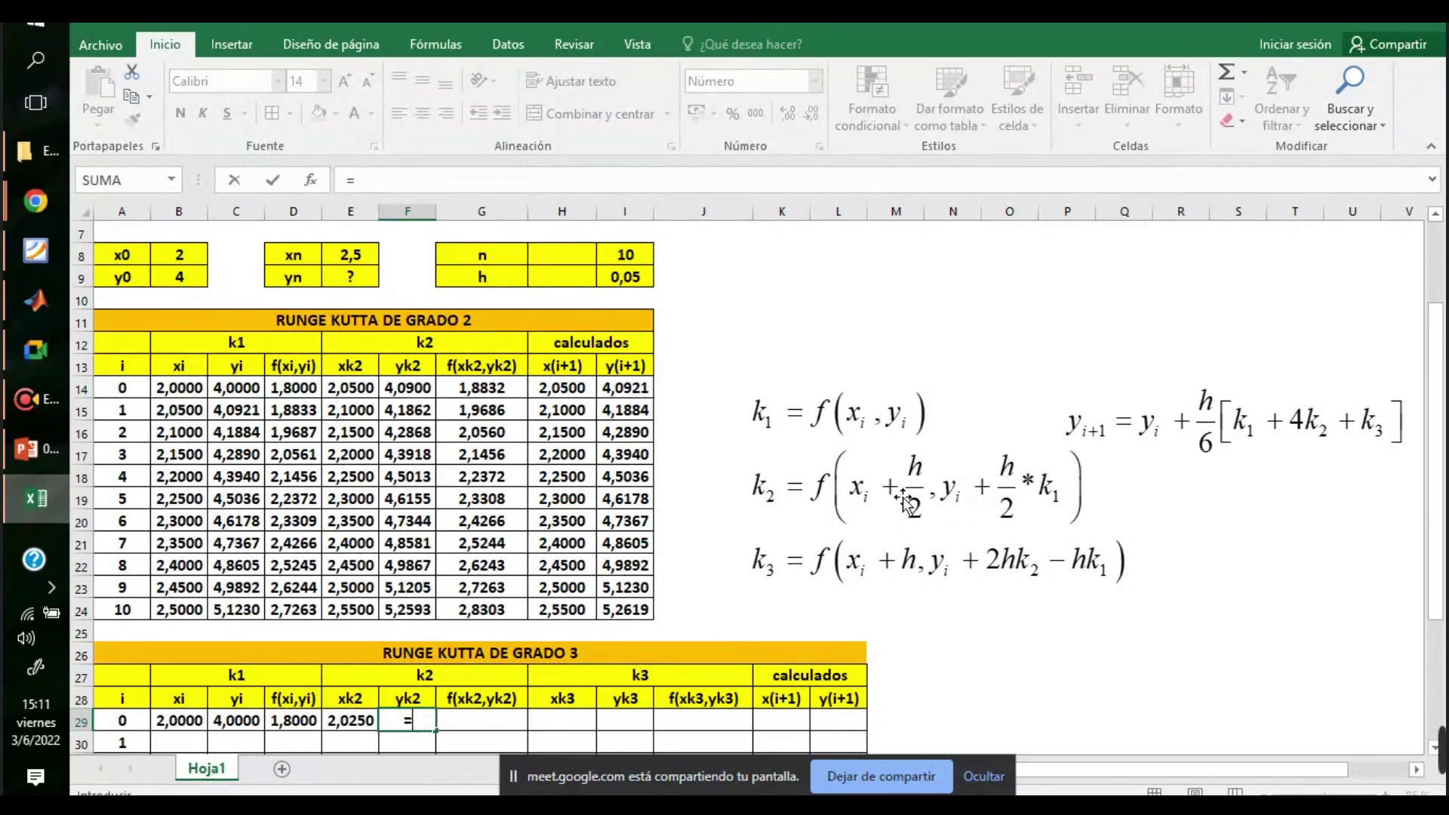
click(246, 723)
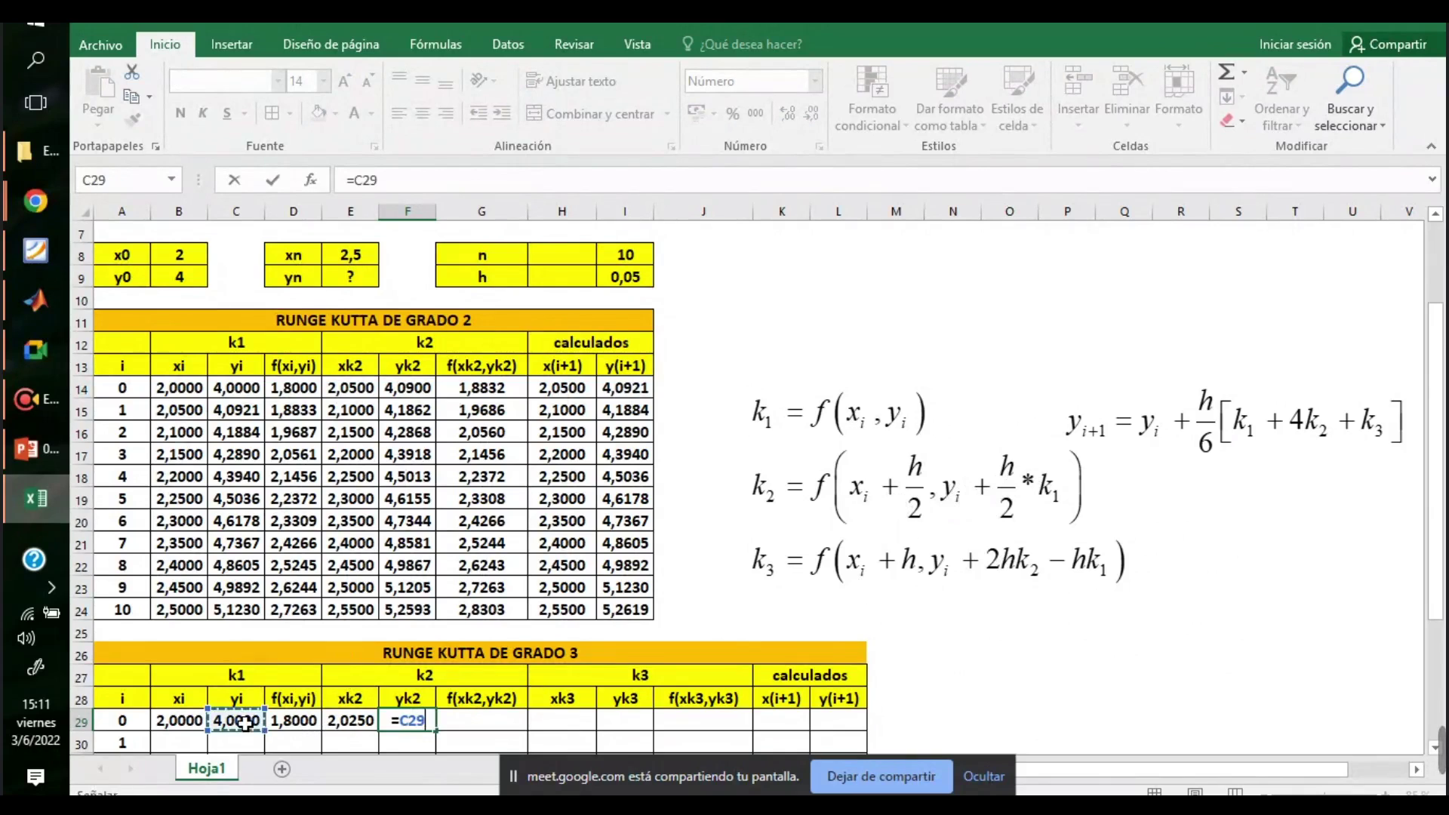
text(+0,5)
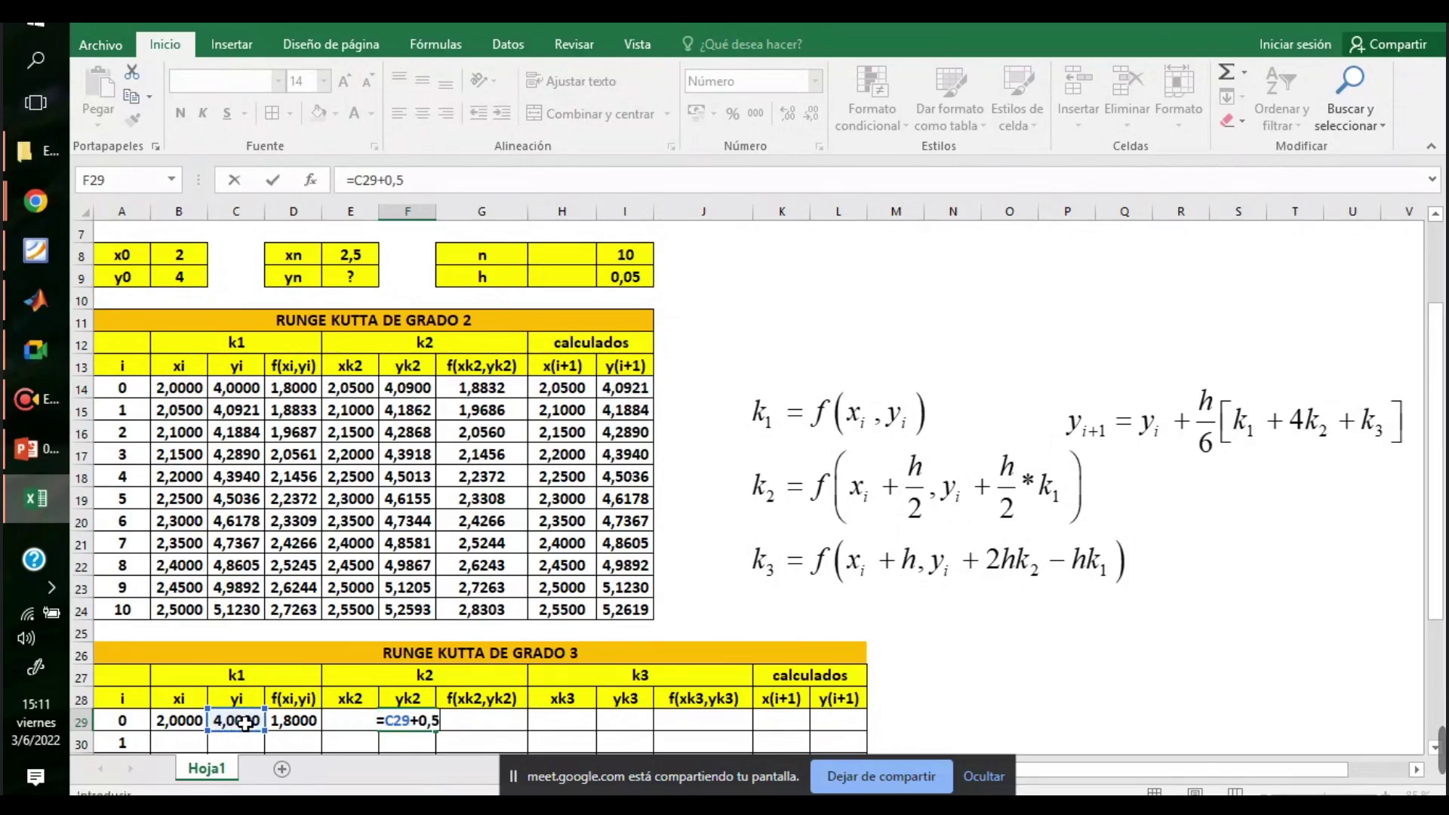
text(*)
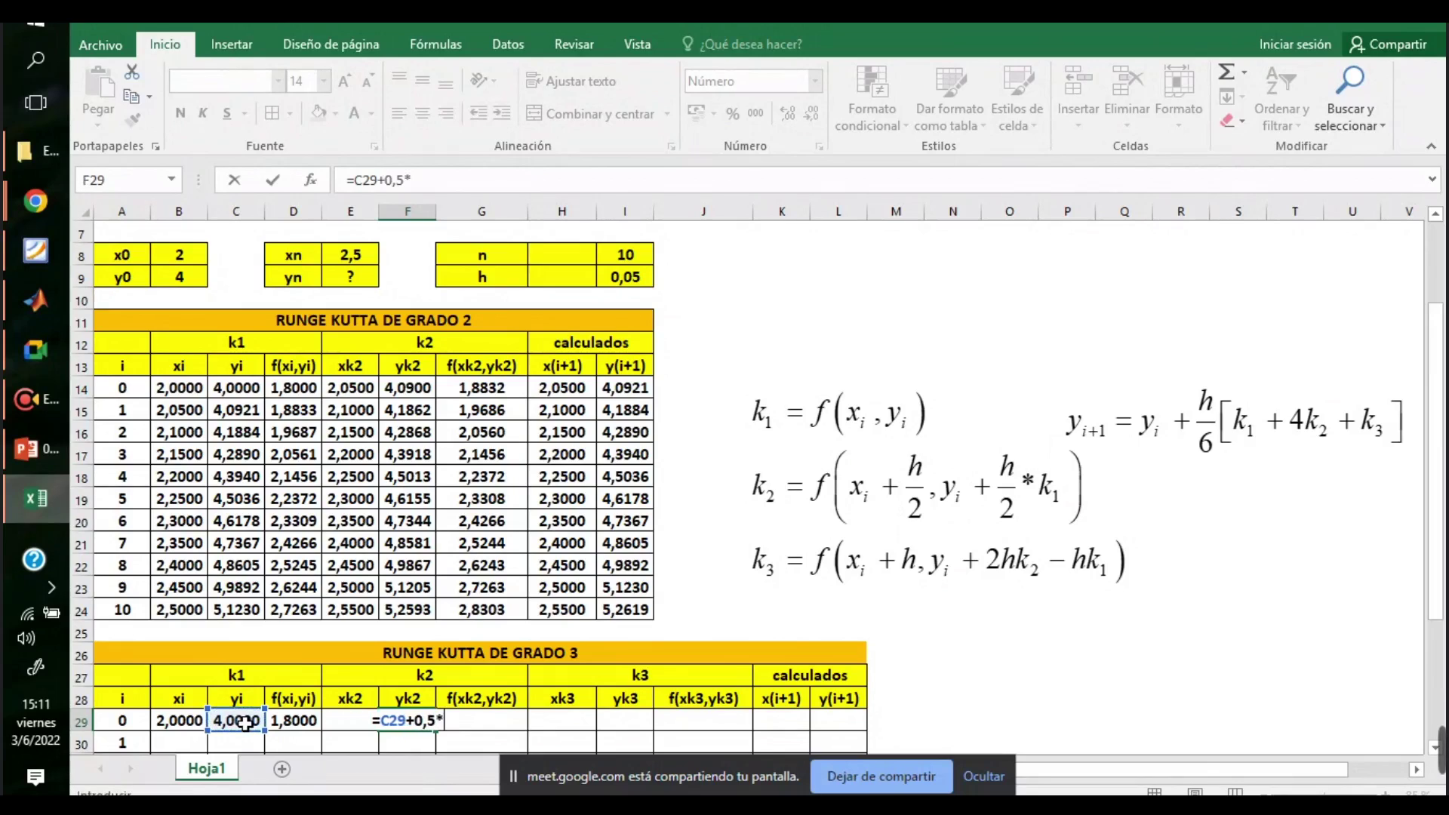
click(603, 279)
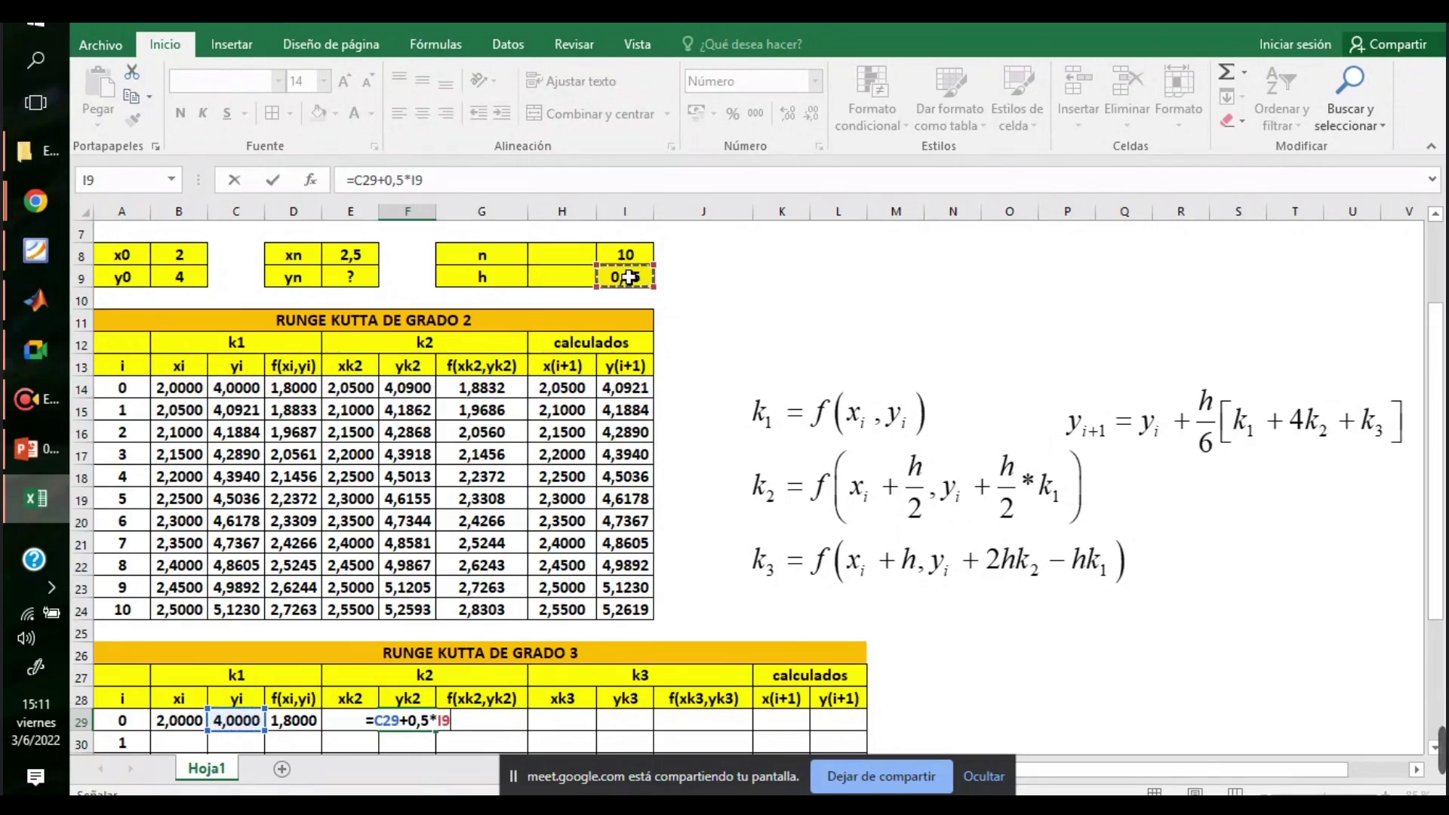
click(424, 183)
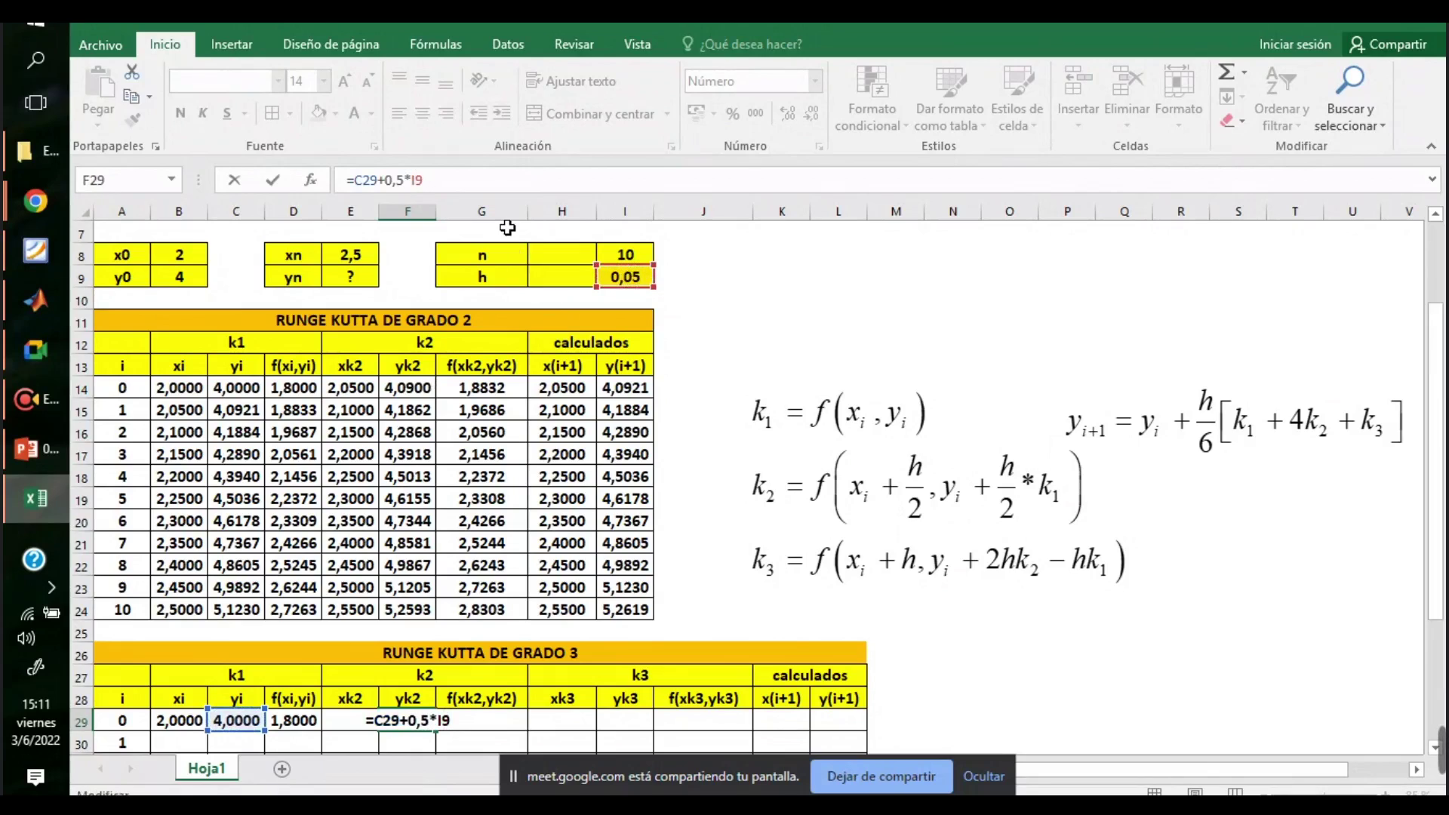
key(Return)
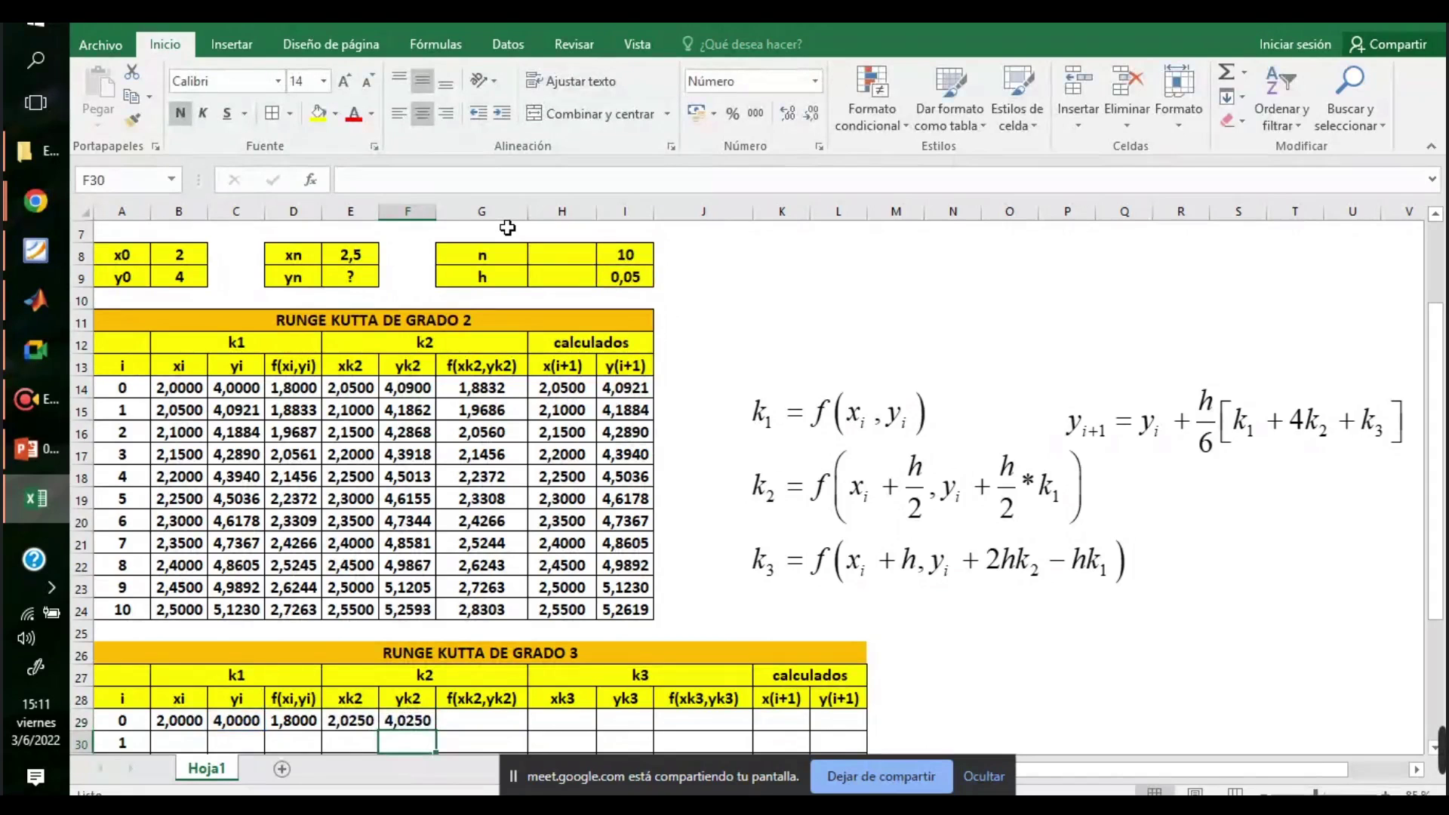
- Copy the f(xk2,yk2) formula from G14 to G29 and check its cell references
click(469, 717)
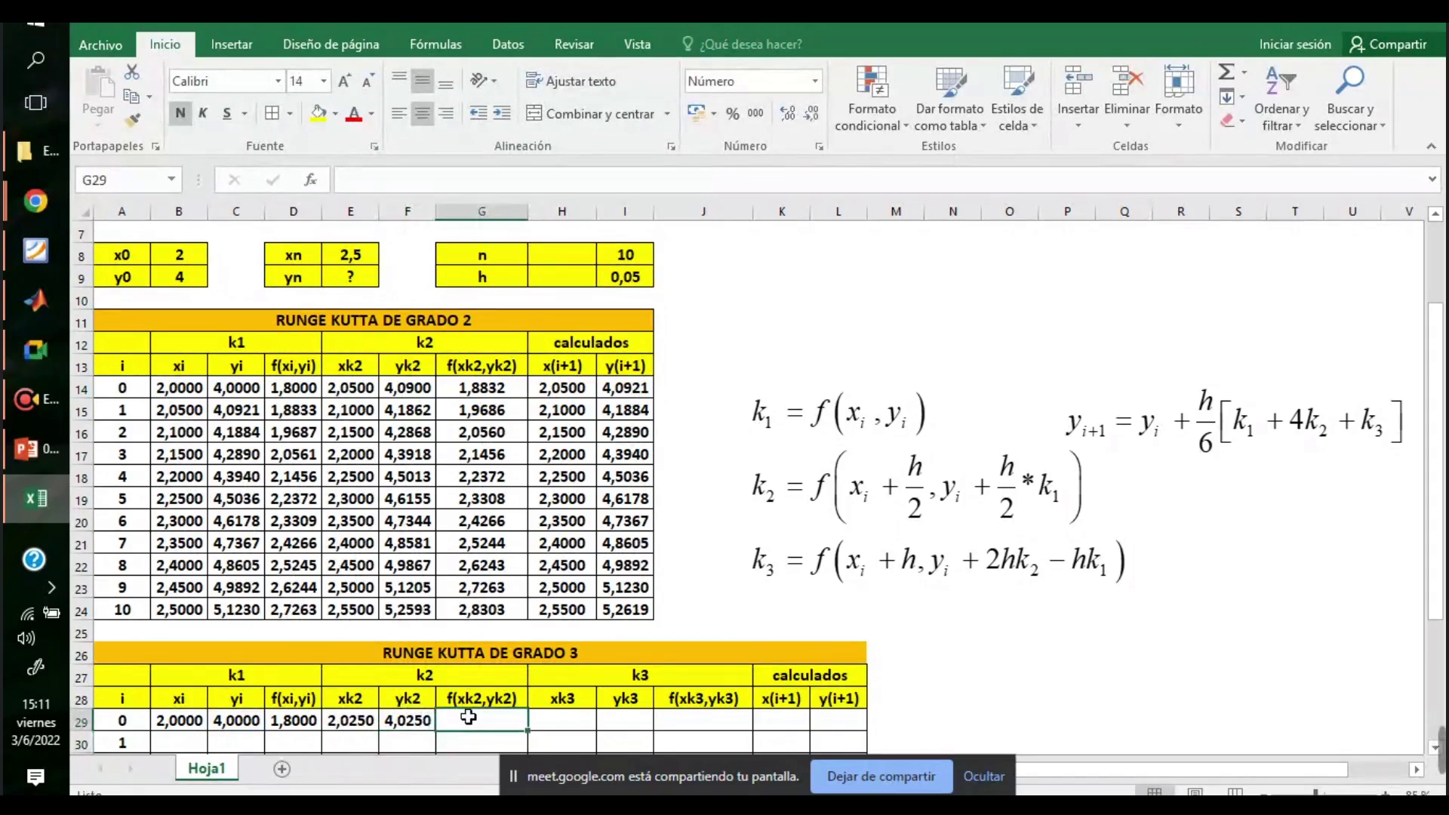
click(497, 384)
key(ctrl+c)
click(489, 715)
key(ctrl+v)
key(Escape)
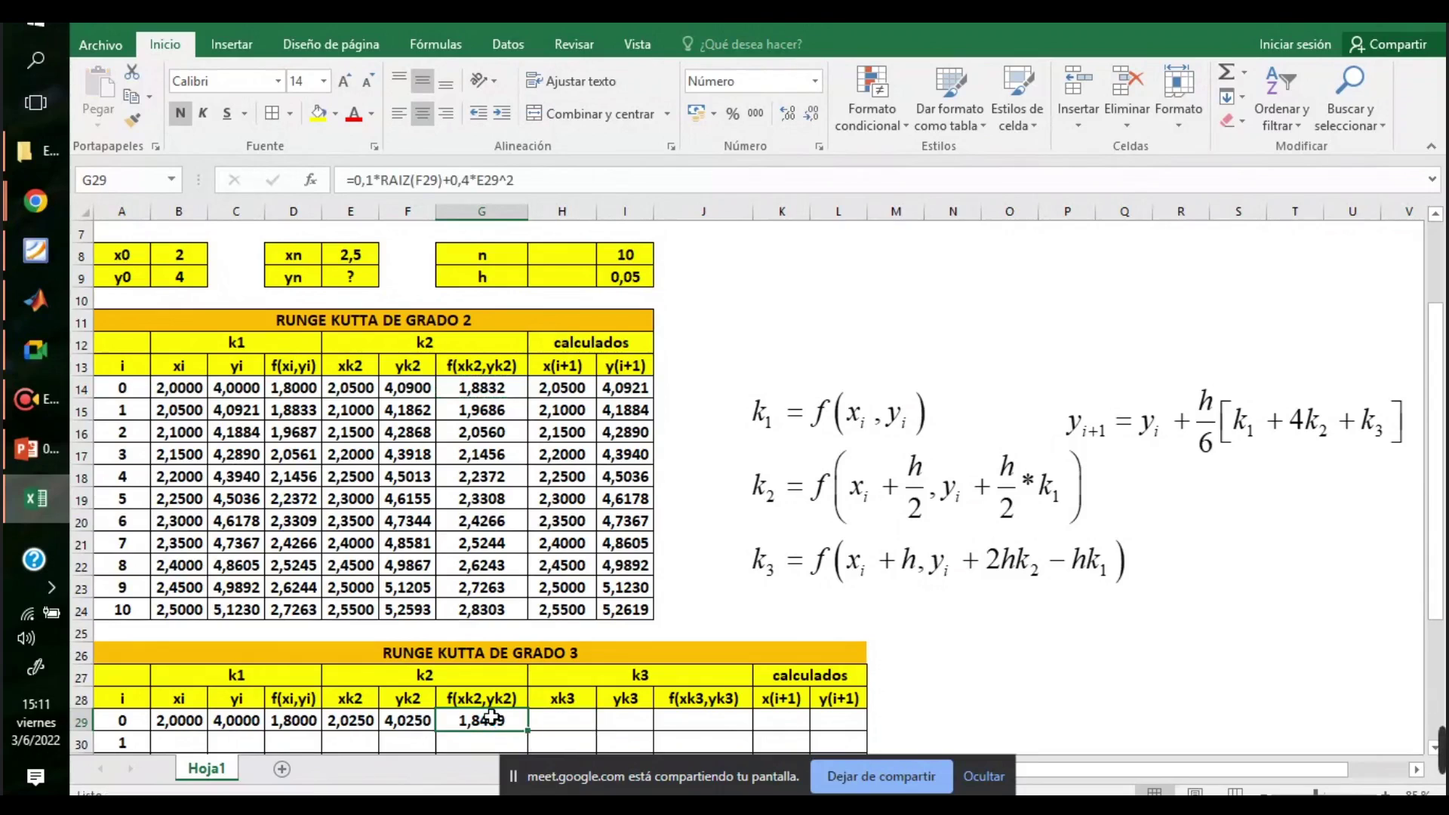
double_click(491, 716)
key(Escape)
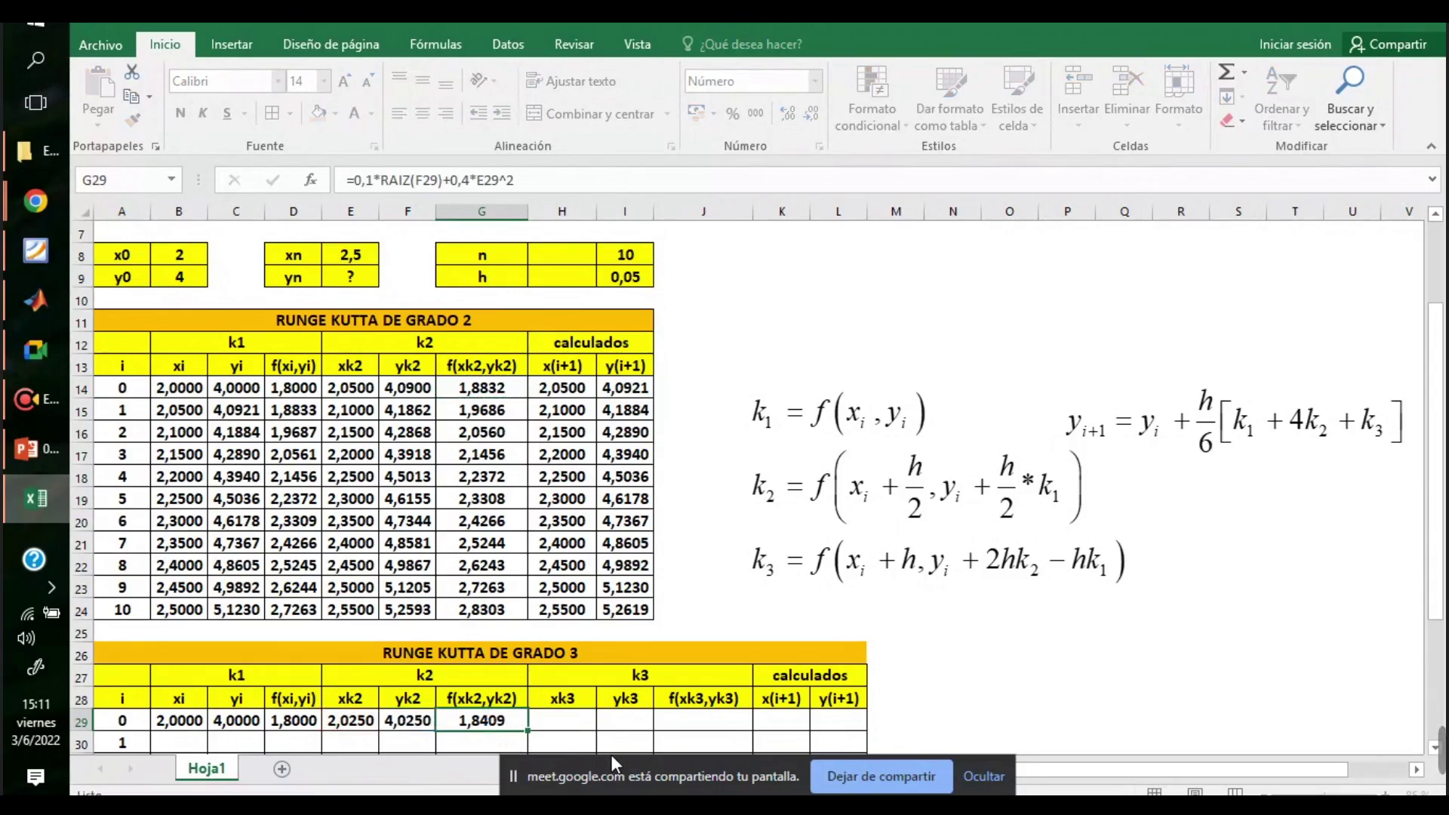
- Enter =B29+I9 in H29 for xk3, locking the reference to h in I9
click(541, 717)
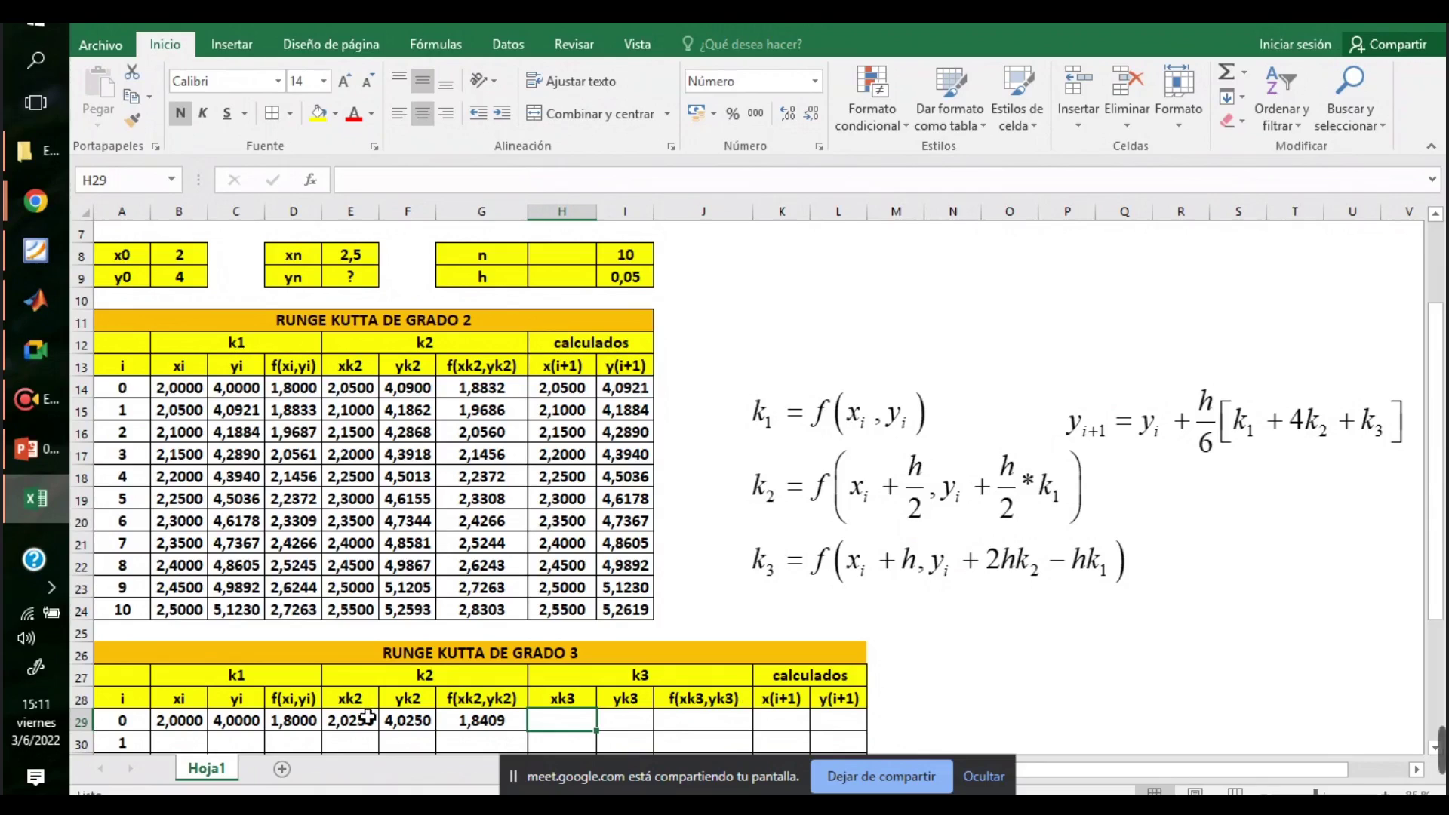
text(=)
click(183, 718)
text(+)
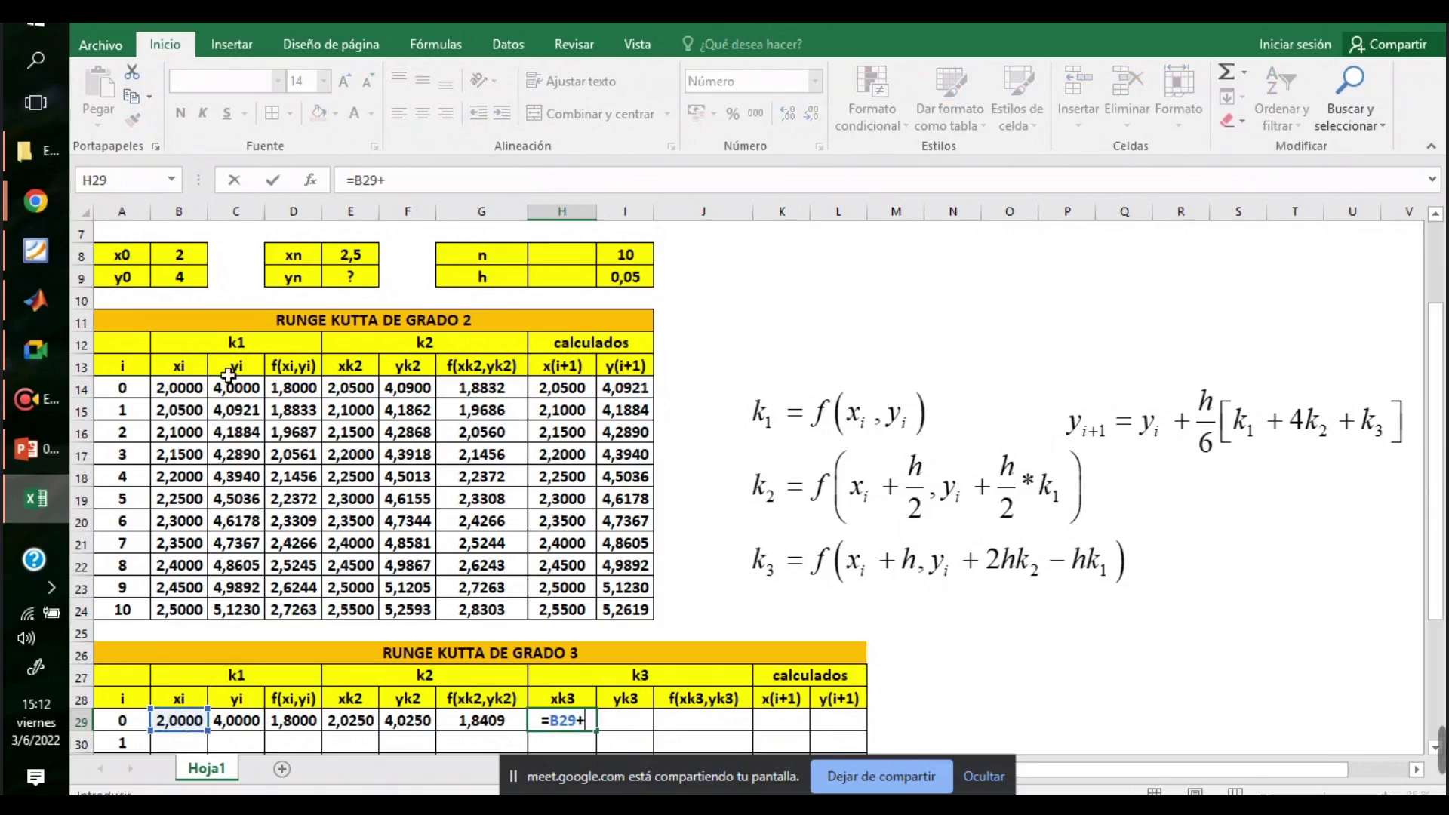
click(622, 275)
click(391, 181)
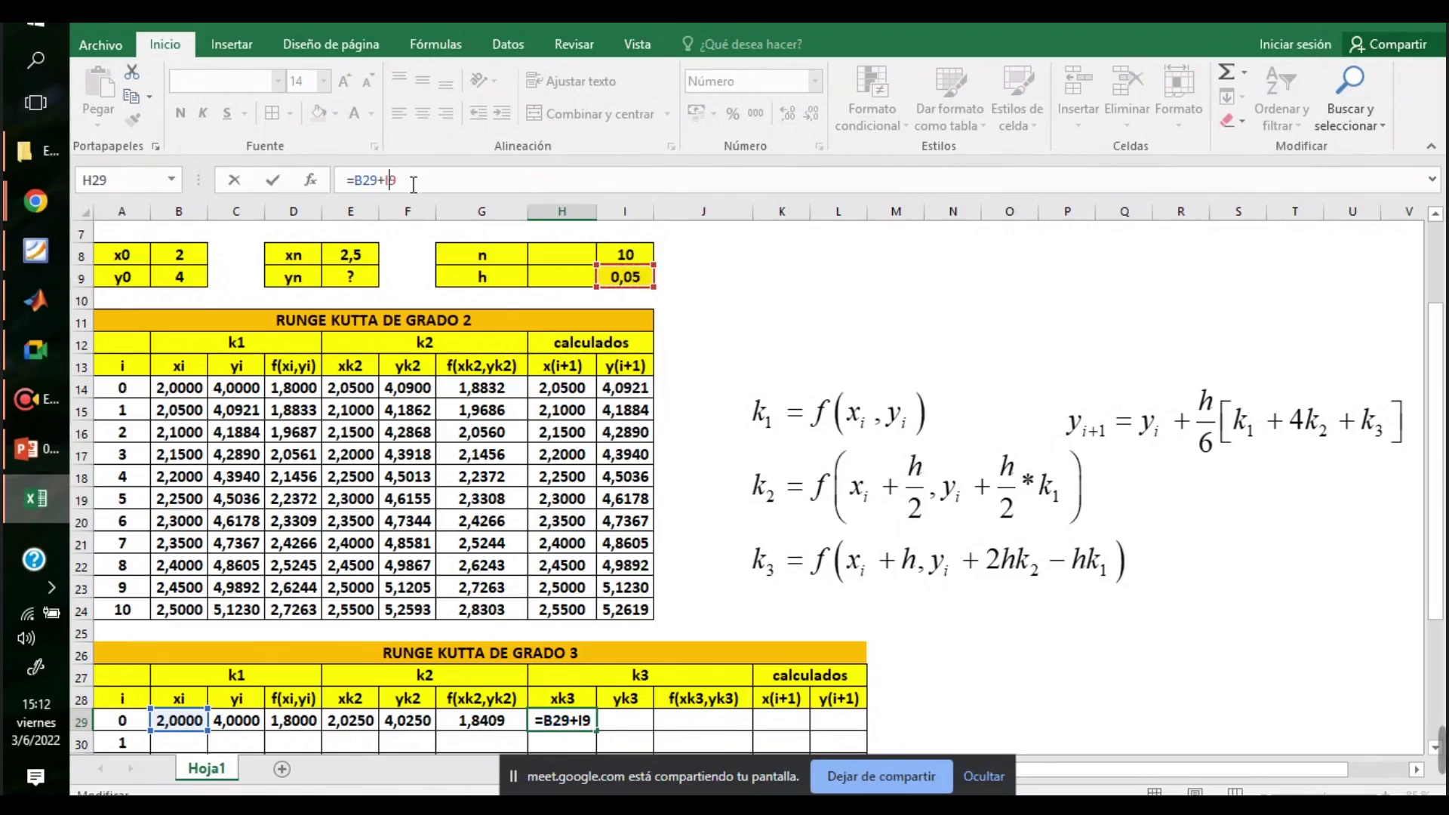
key(F4)
key(Return)
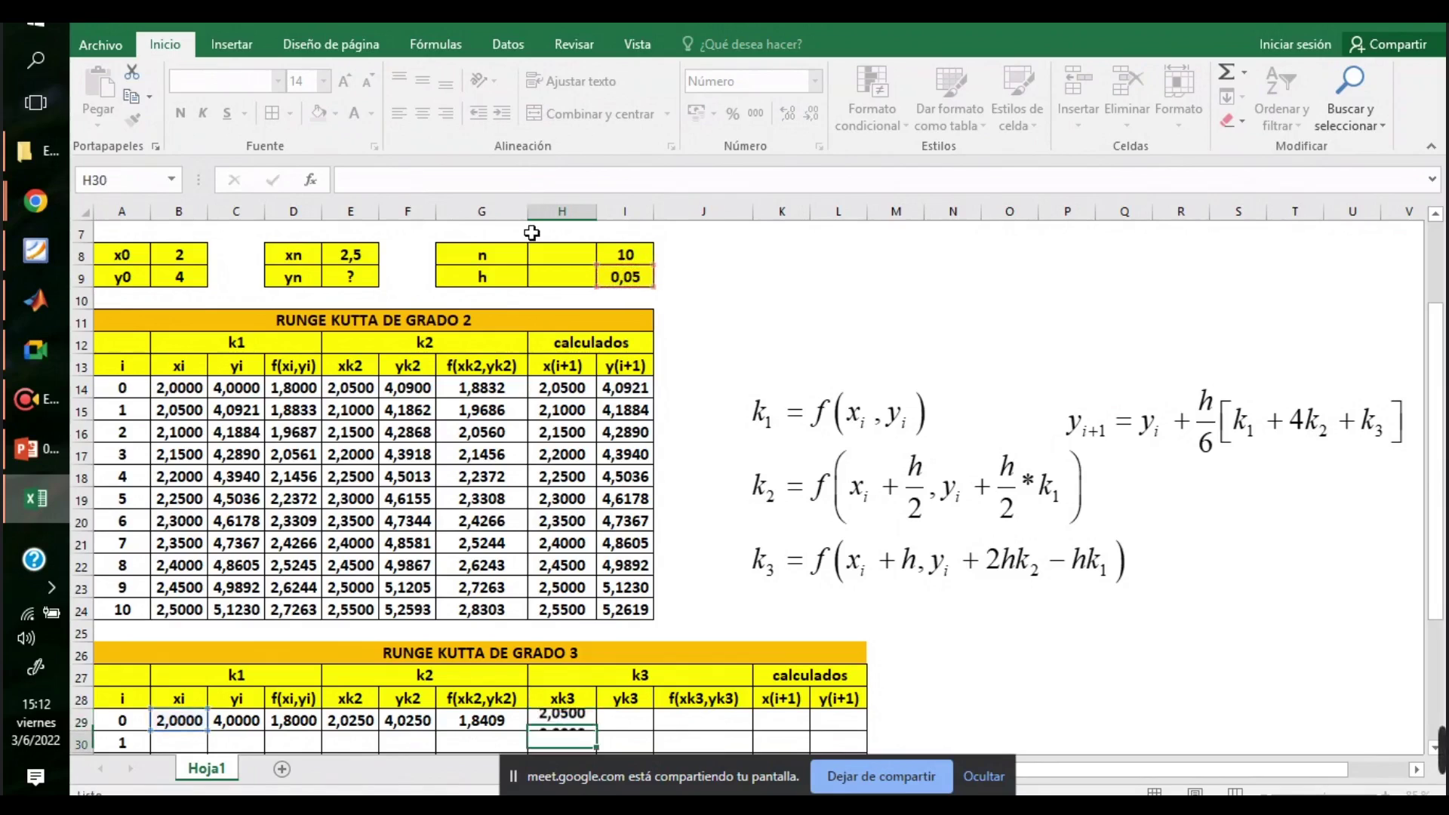
- Start the yk3 formula in I29 with an equals sign
key(Right)
key(Up)
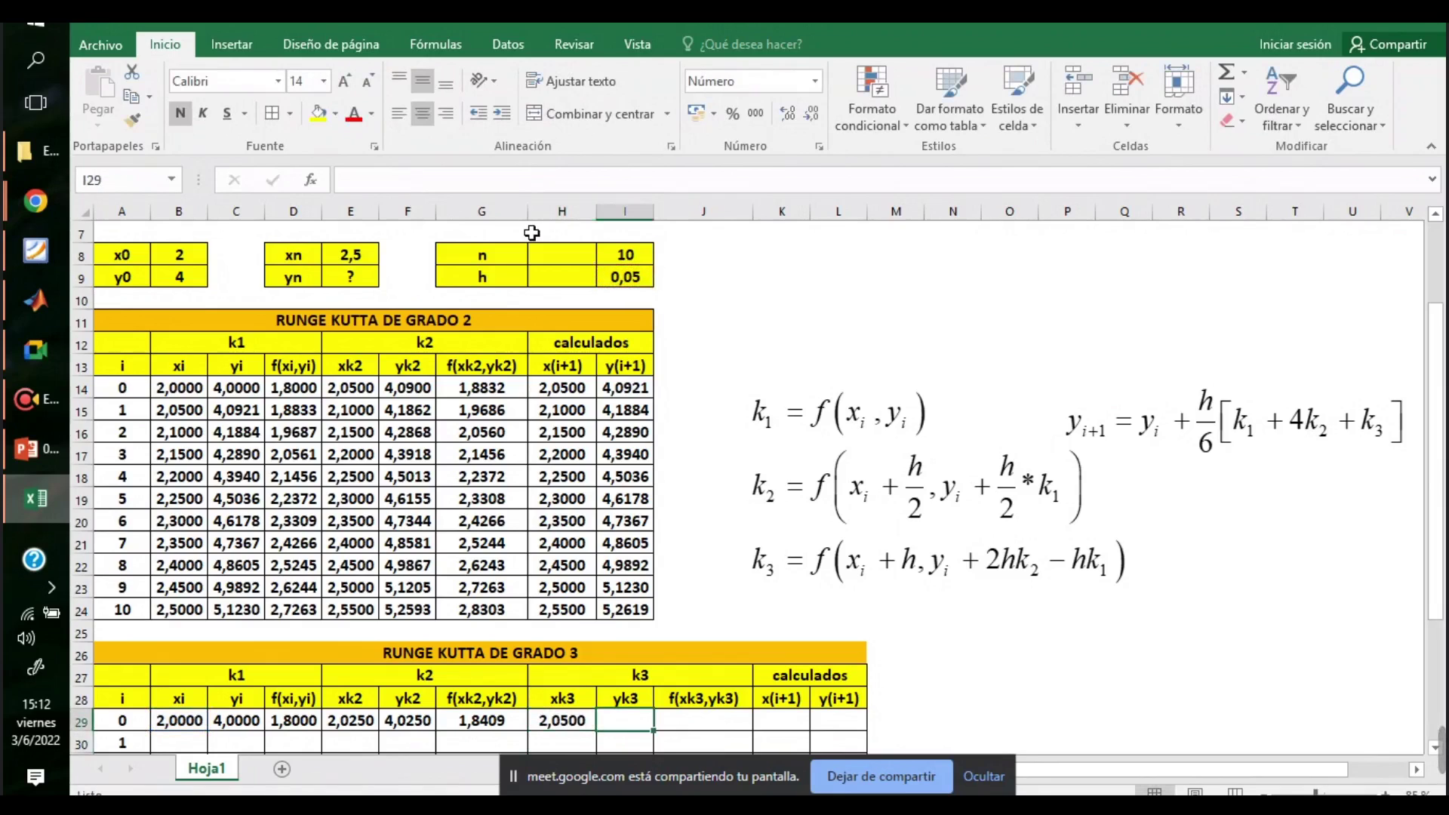
text(=)
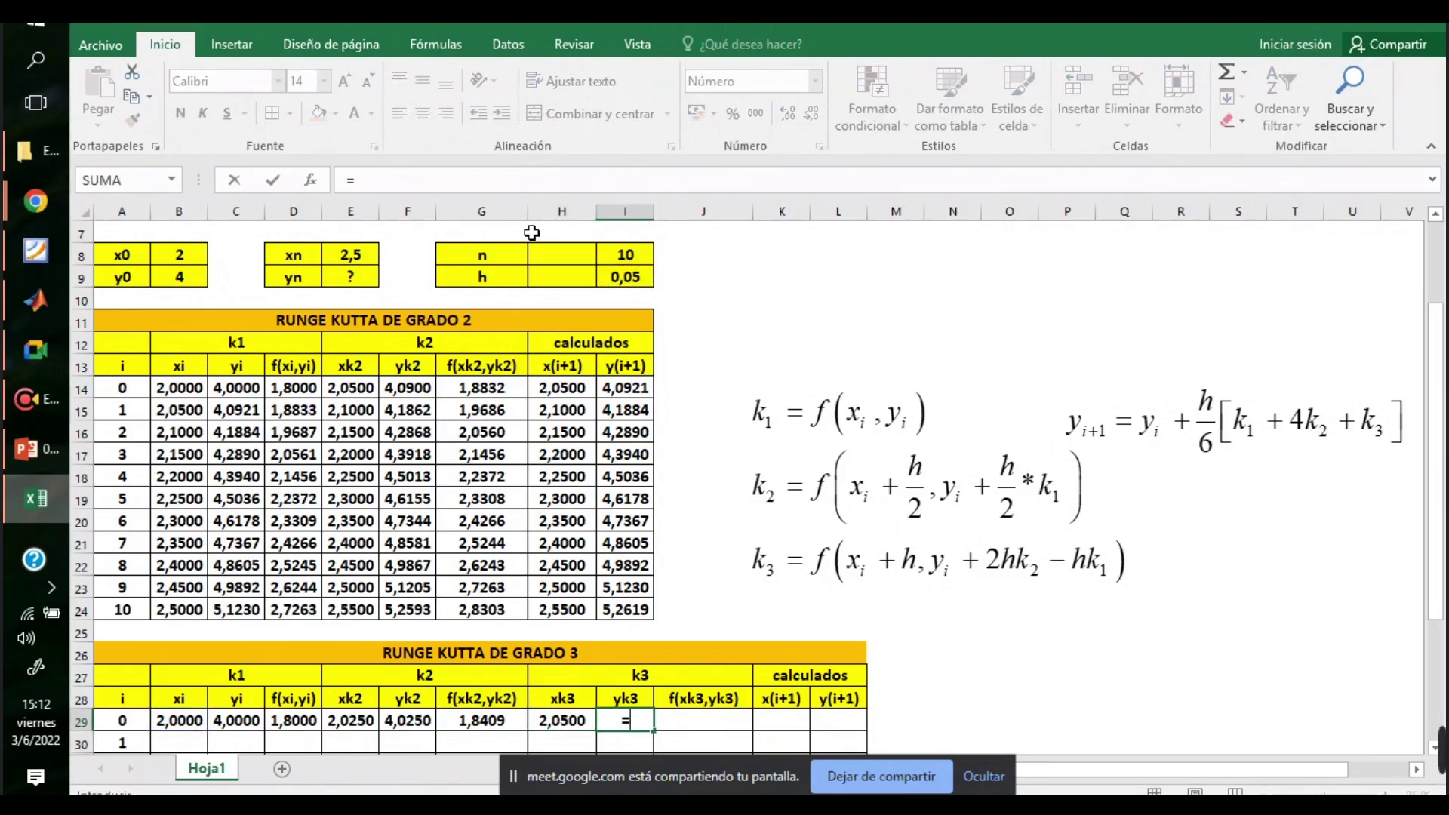
- Complete the yk3 formula in cell I29 as =C29+2*I$9*G29-I$9*D29
click(240, 719)
text(+)
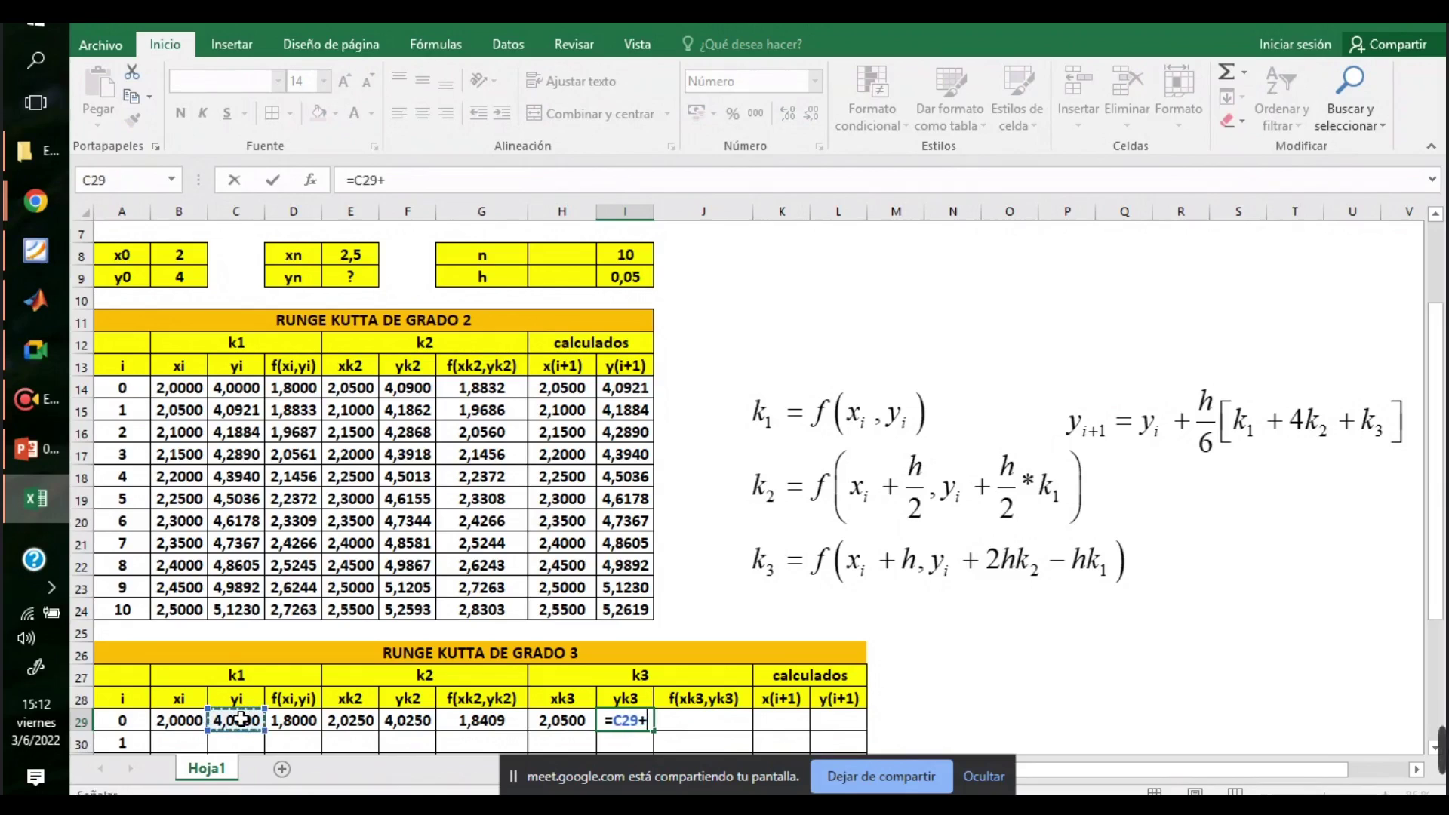
text(2*)
click(627, 276)
click(405, 181)
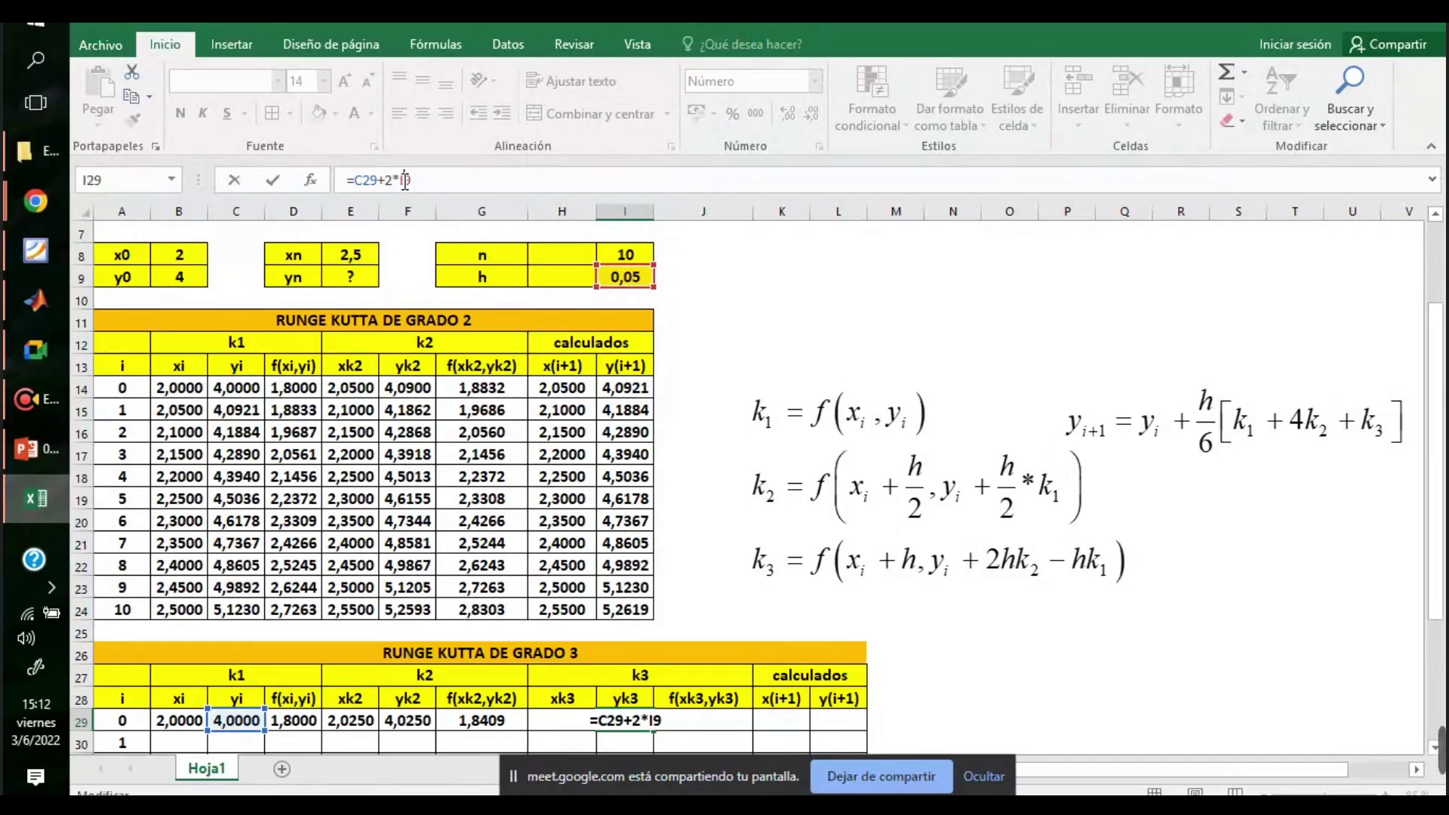
text($)
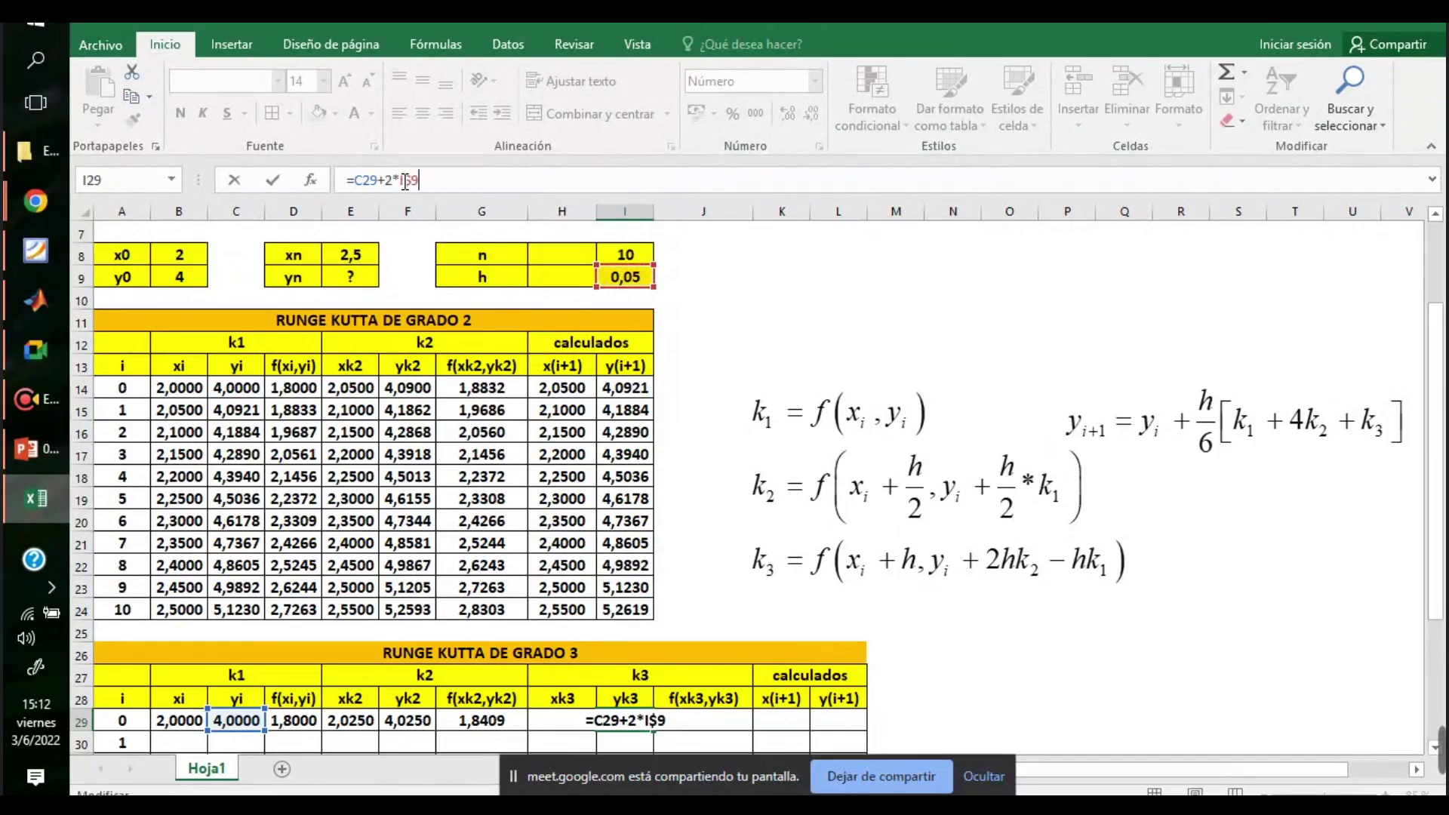
key(End)
text(*)
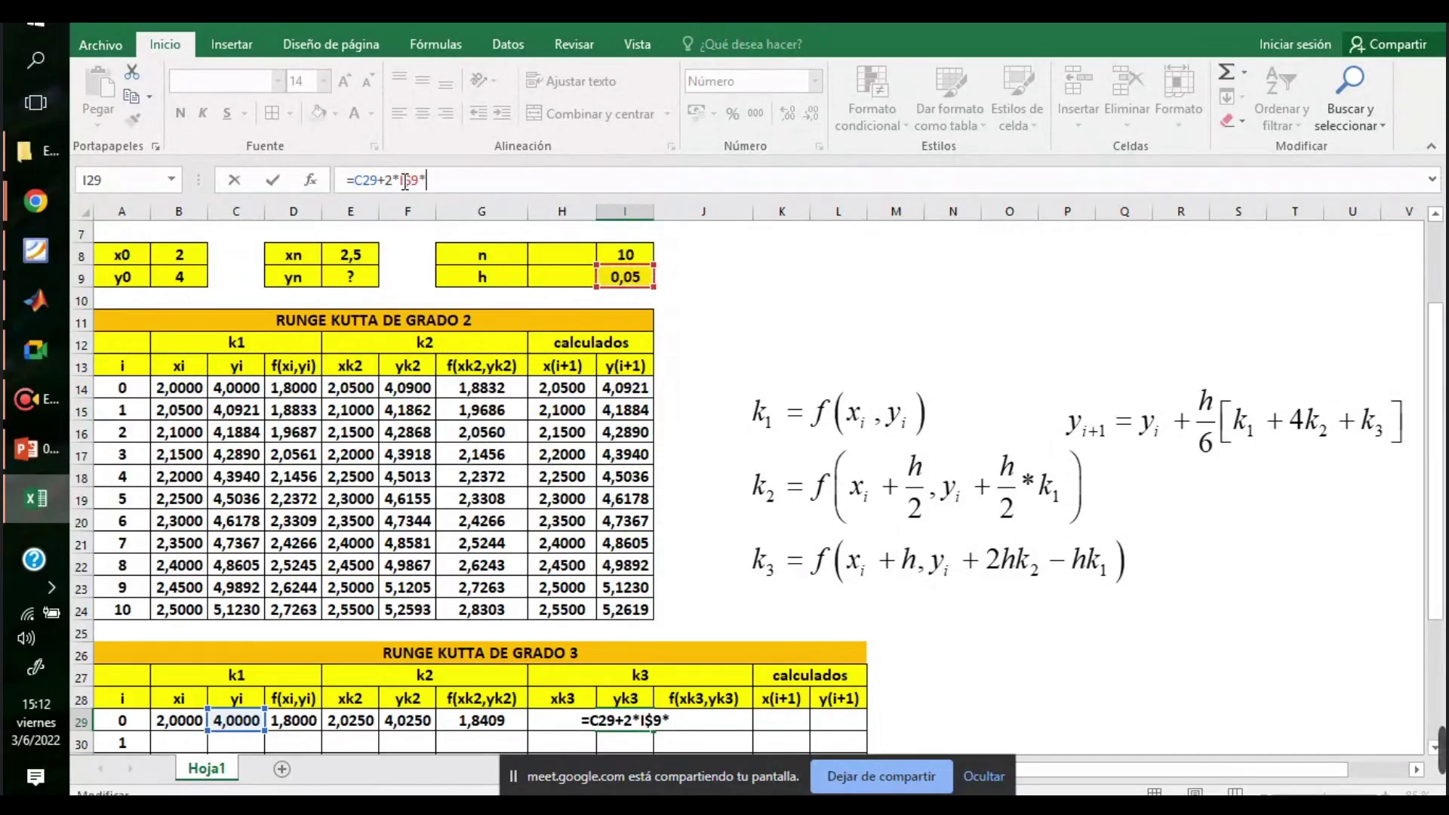
click(477, 722)
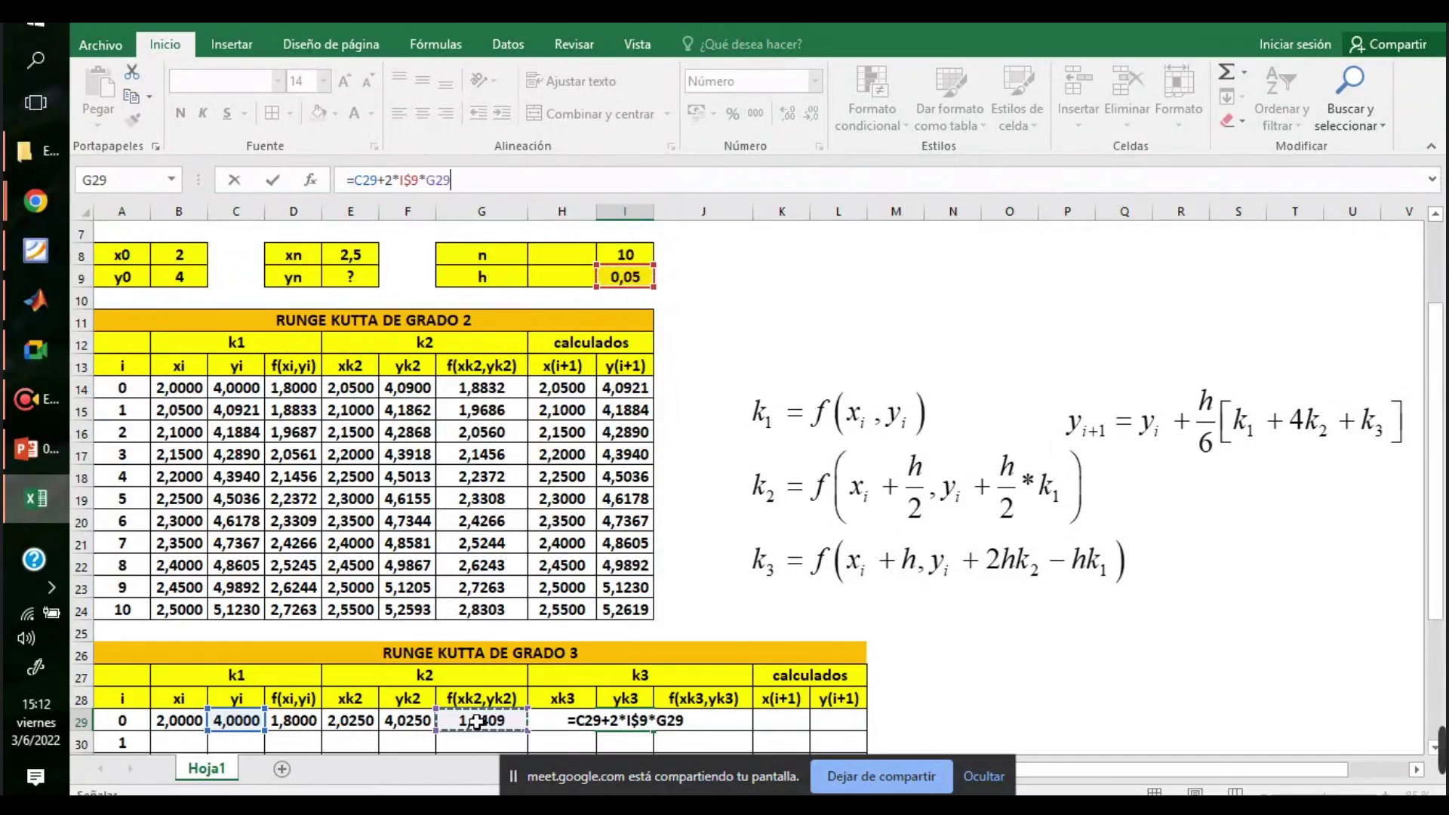
text(-)
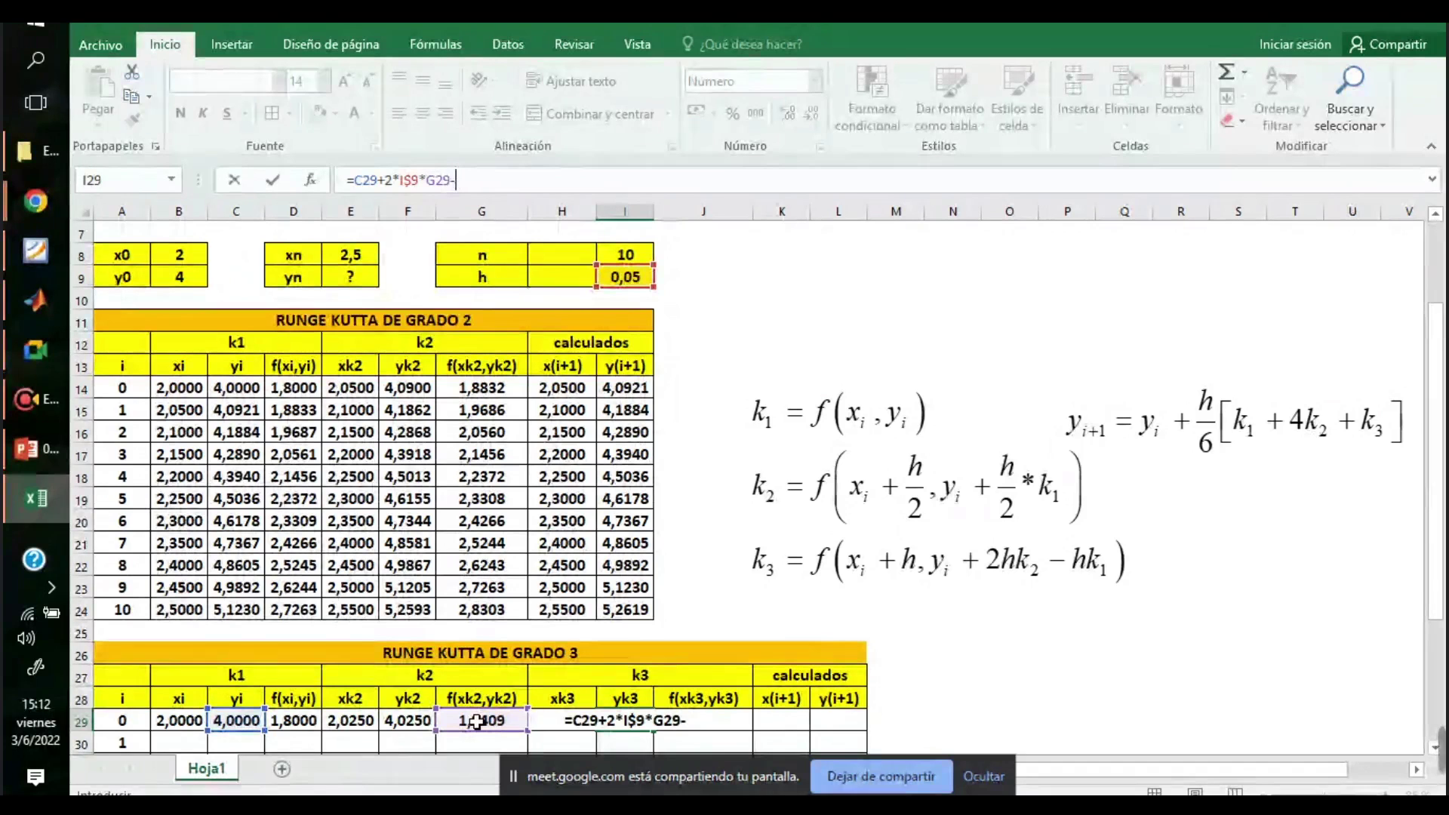
click(645, 281)
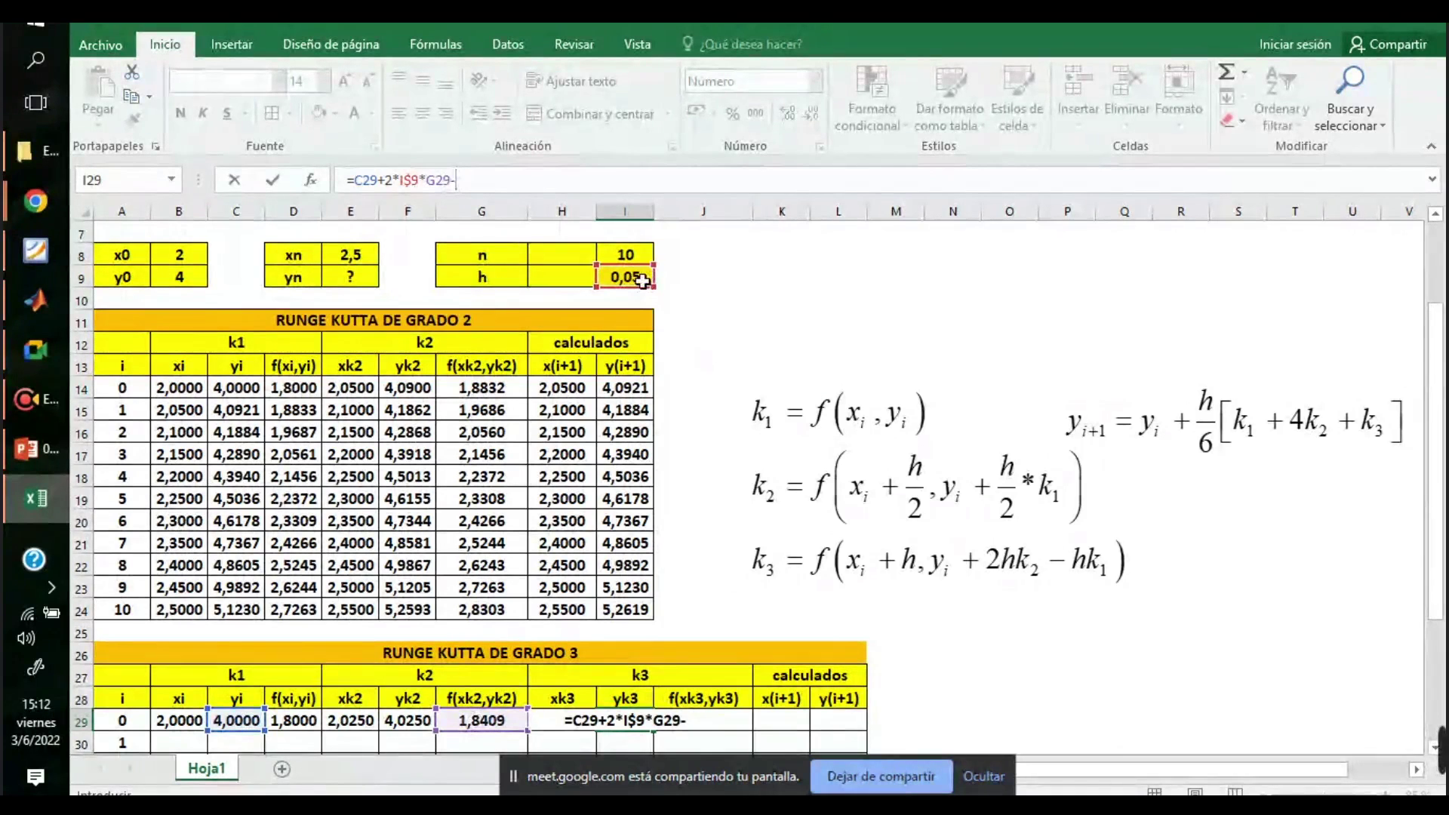
click(464, 180)
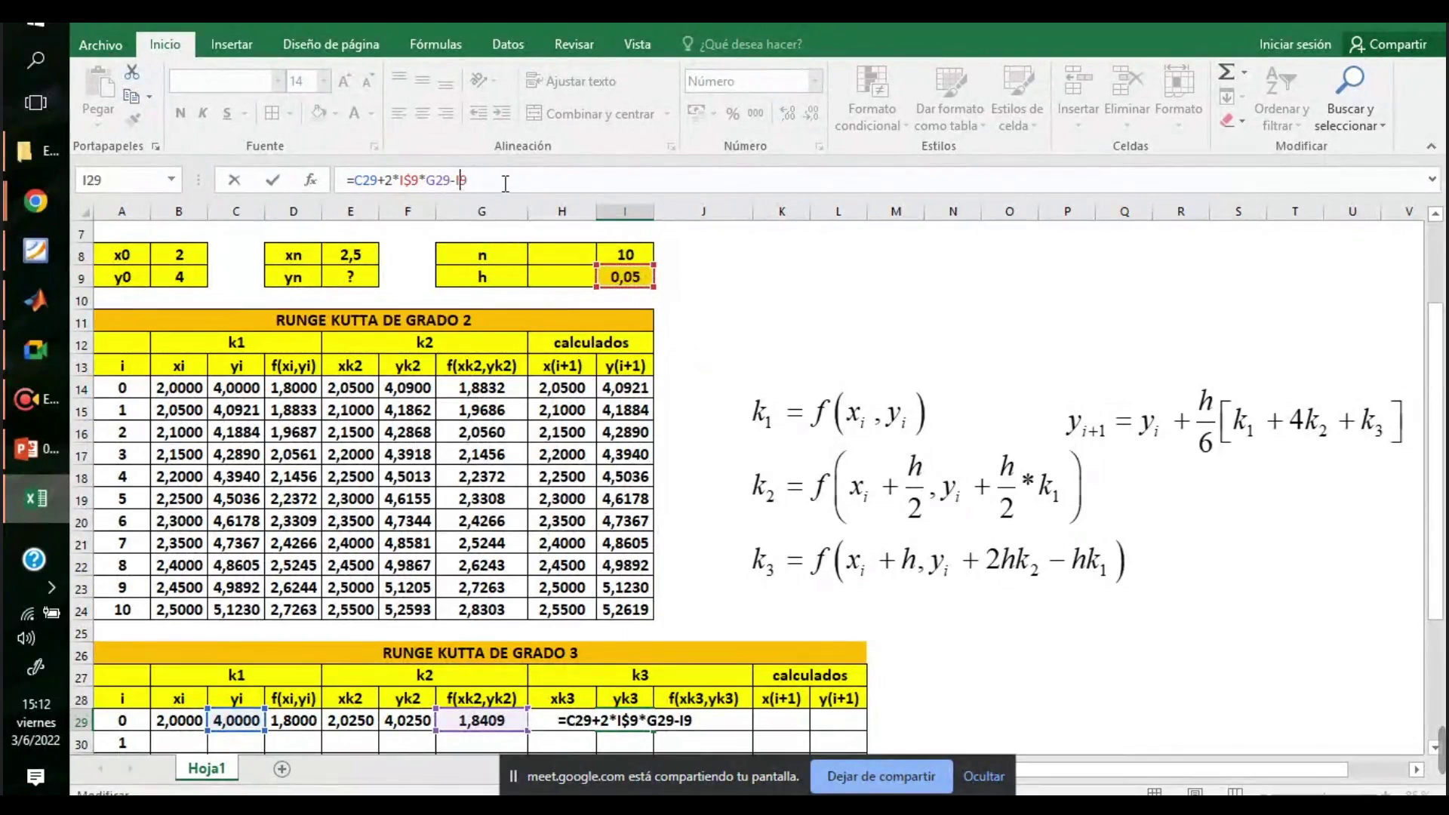
text($9)
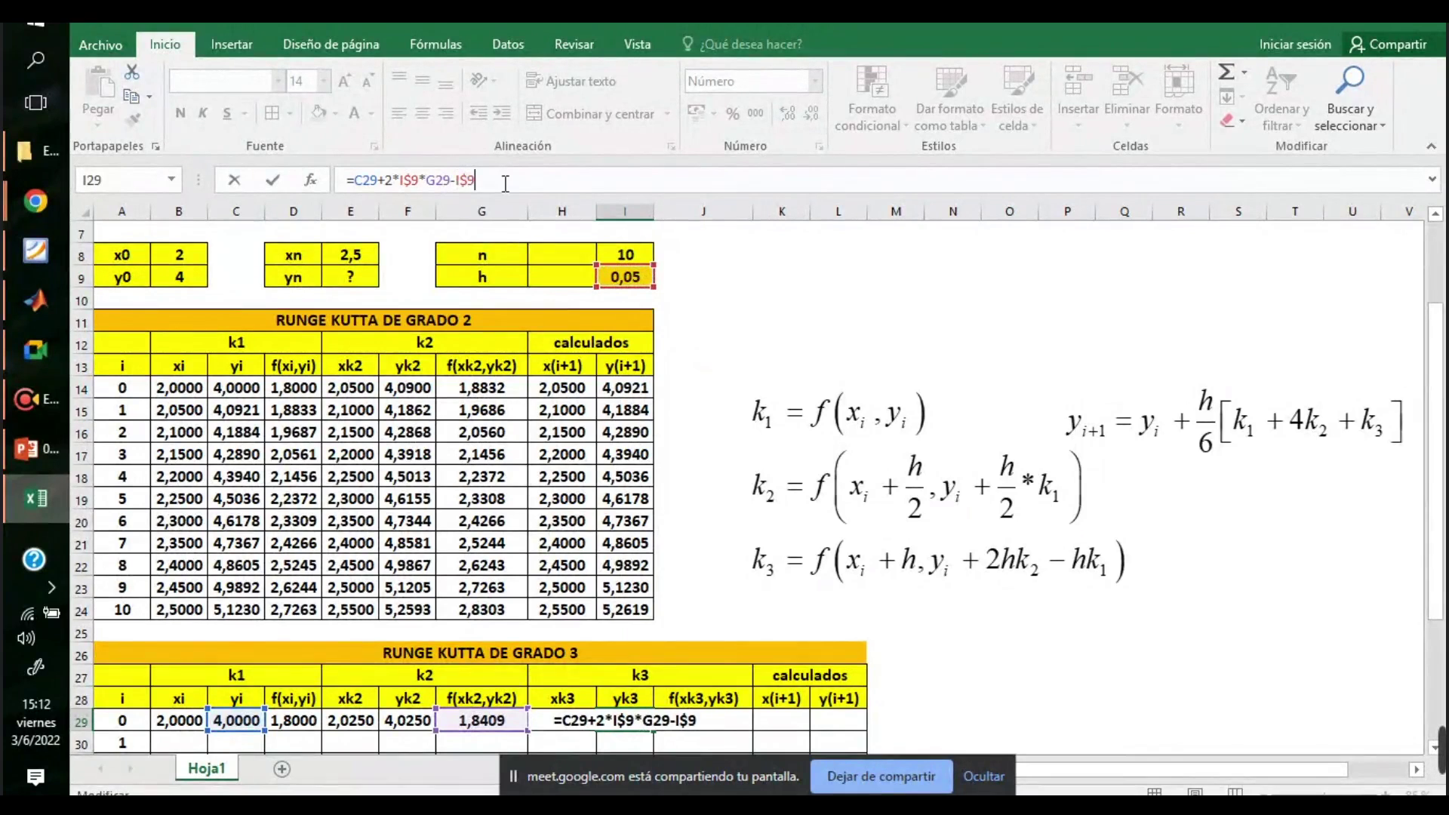
text(*)
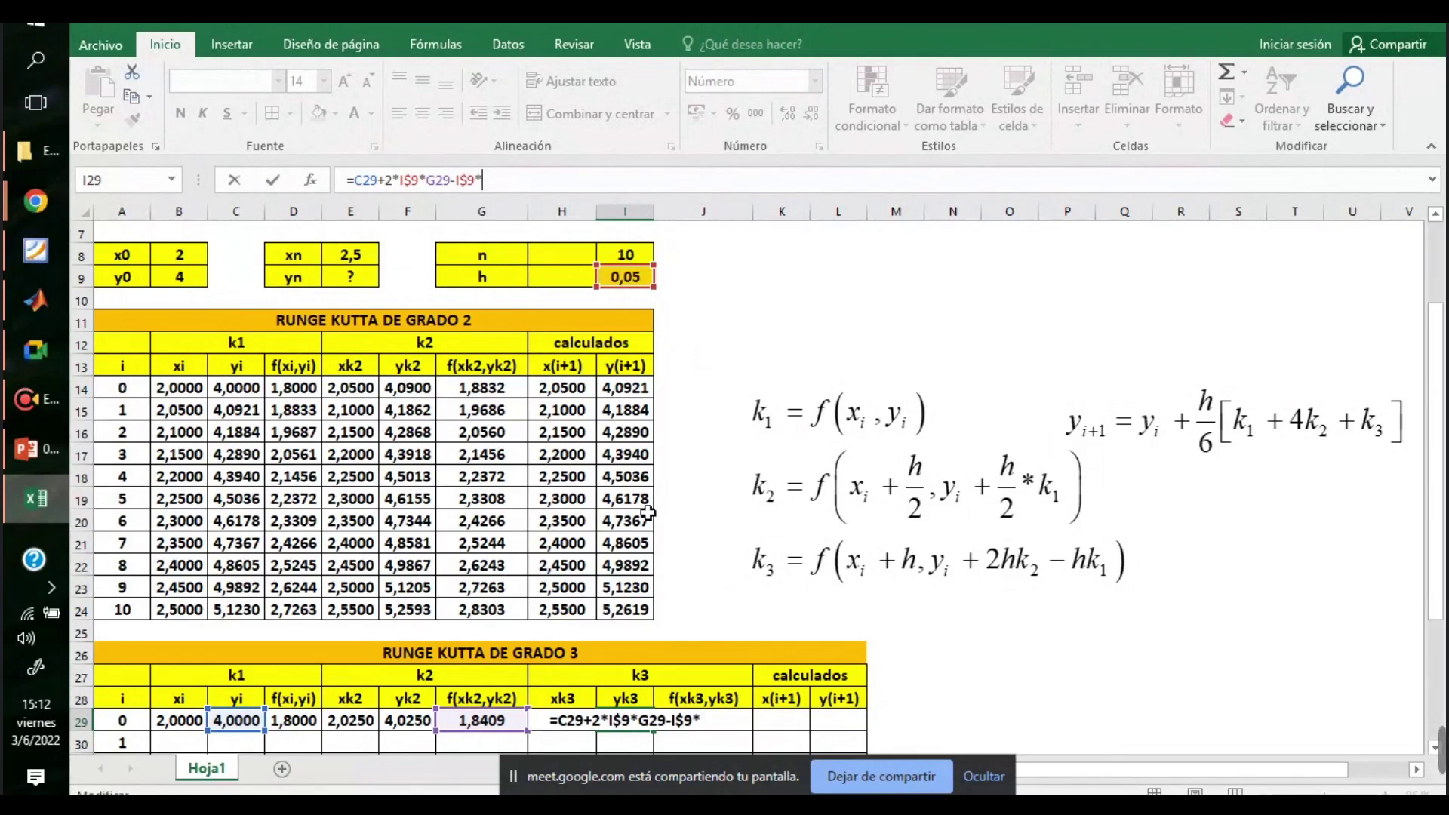
click(289, 720)
key(Return)
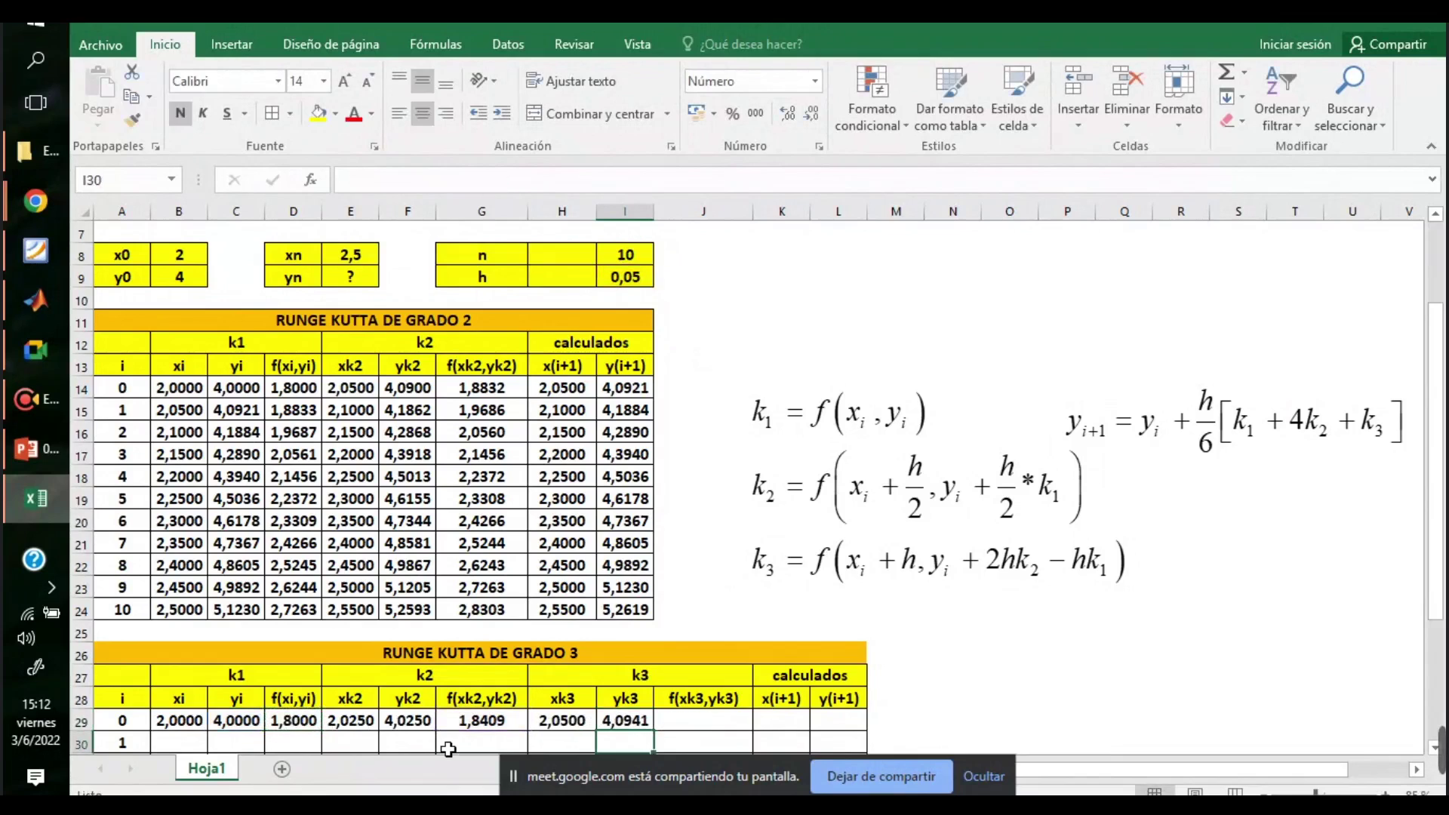
- Copy the f(xk2,yk2) formula from G29 into the f(xk3,yk3) cell J29 and check its references
scroll(550, 589, down, 2)
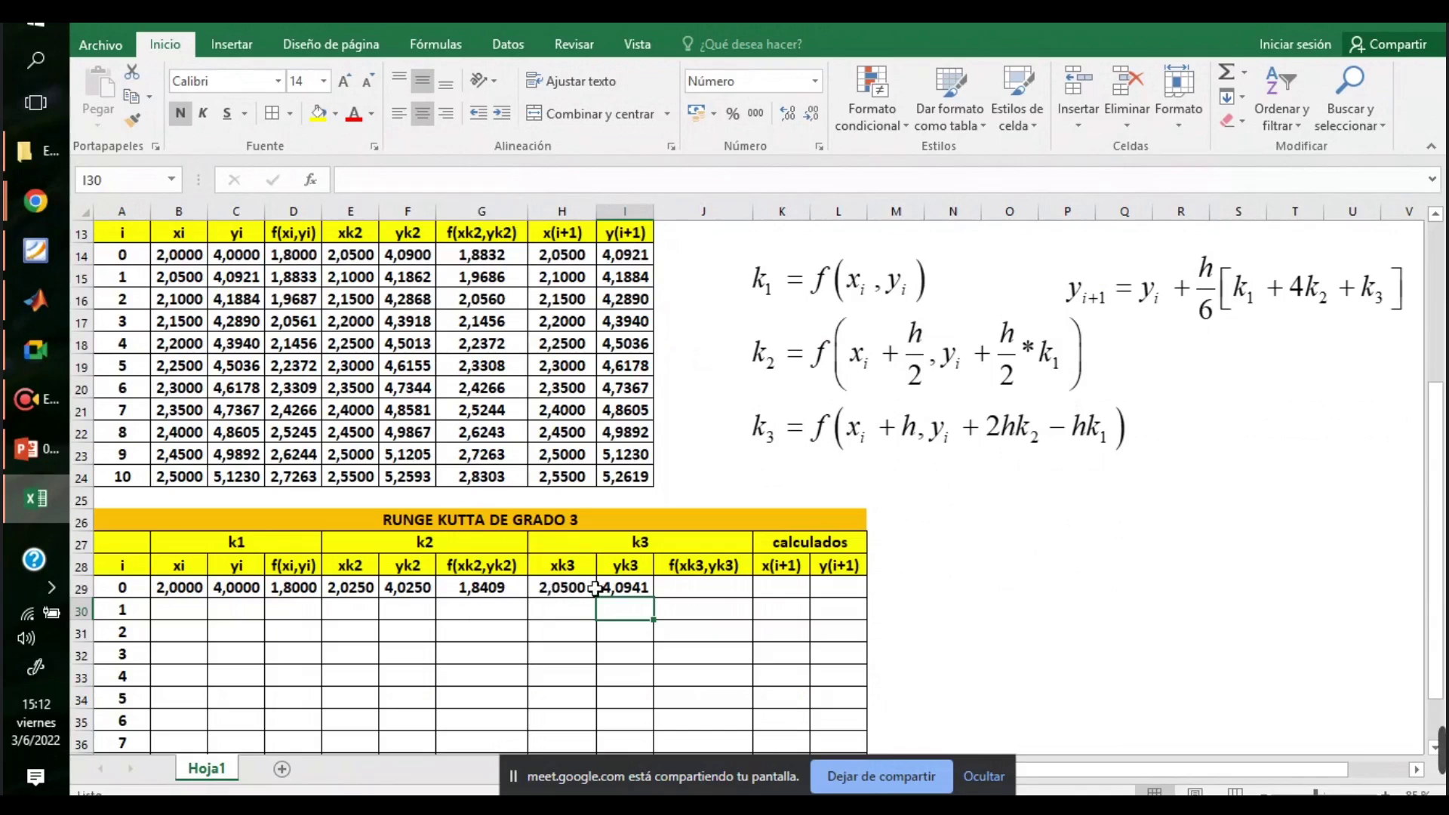
click(673, 590)
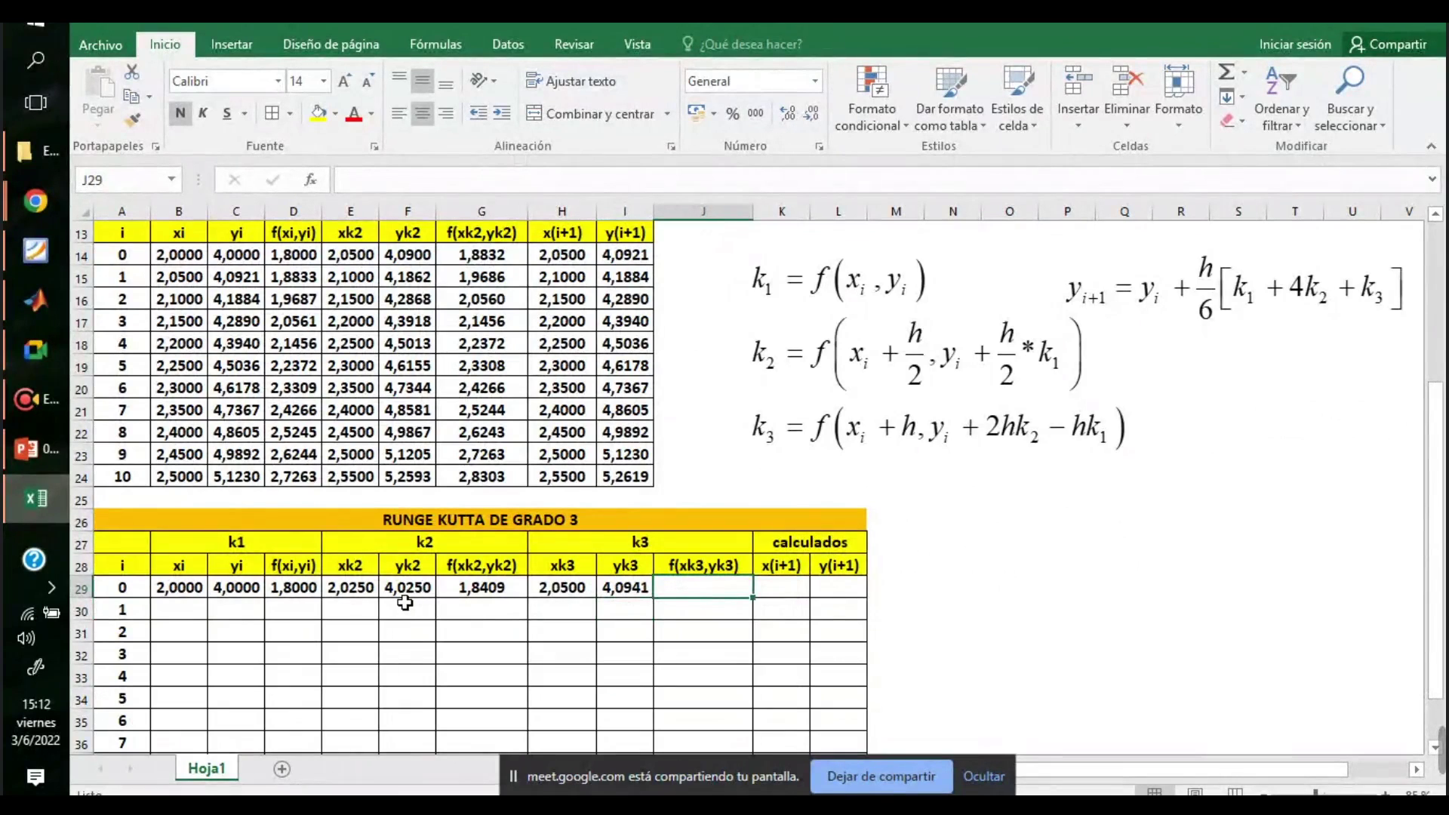
click(483, 588)
key(ctrl+c)
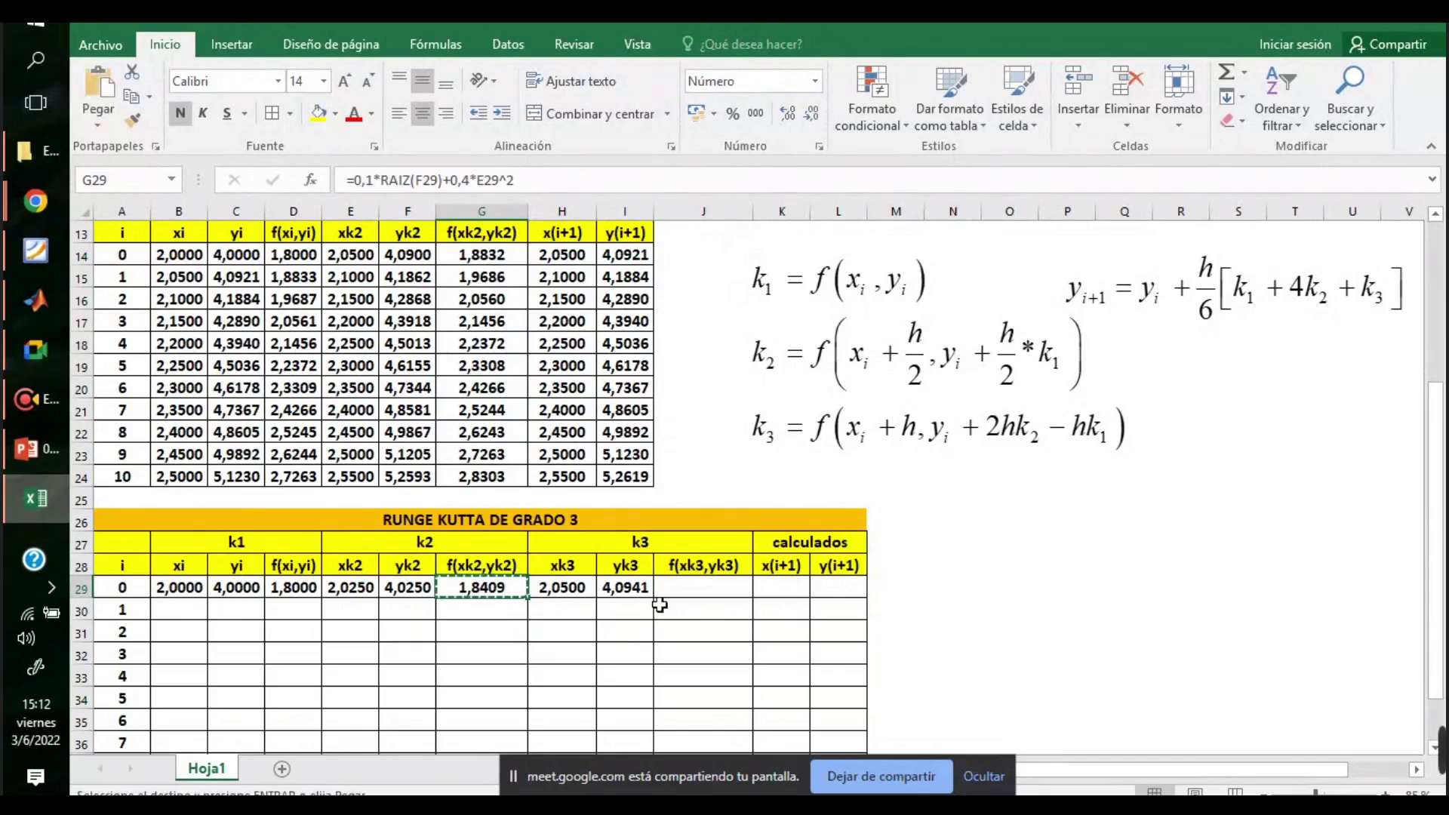
click(665, 590)
key(ctrl+v)
key(Escape)
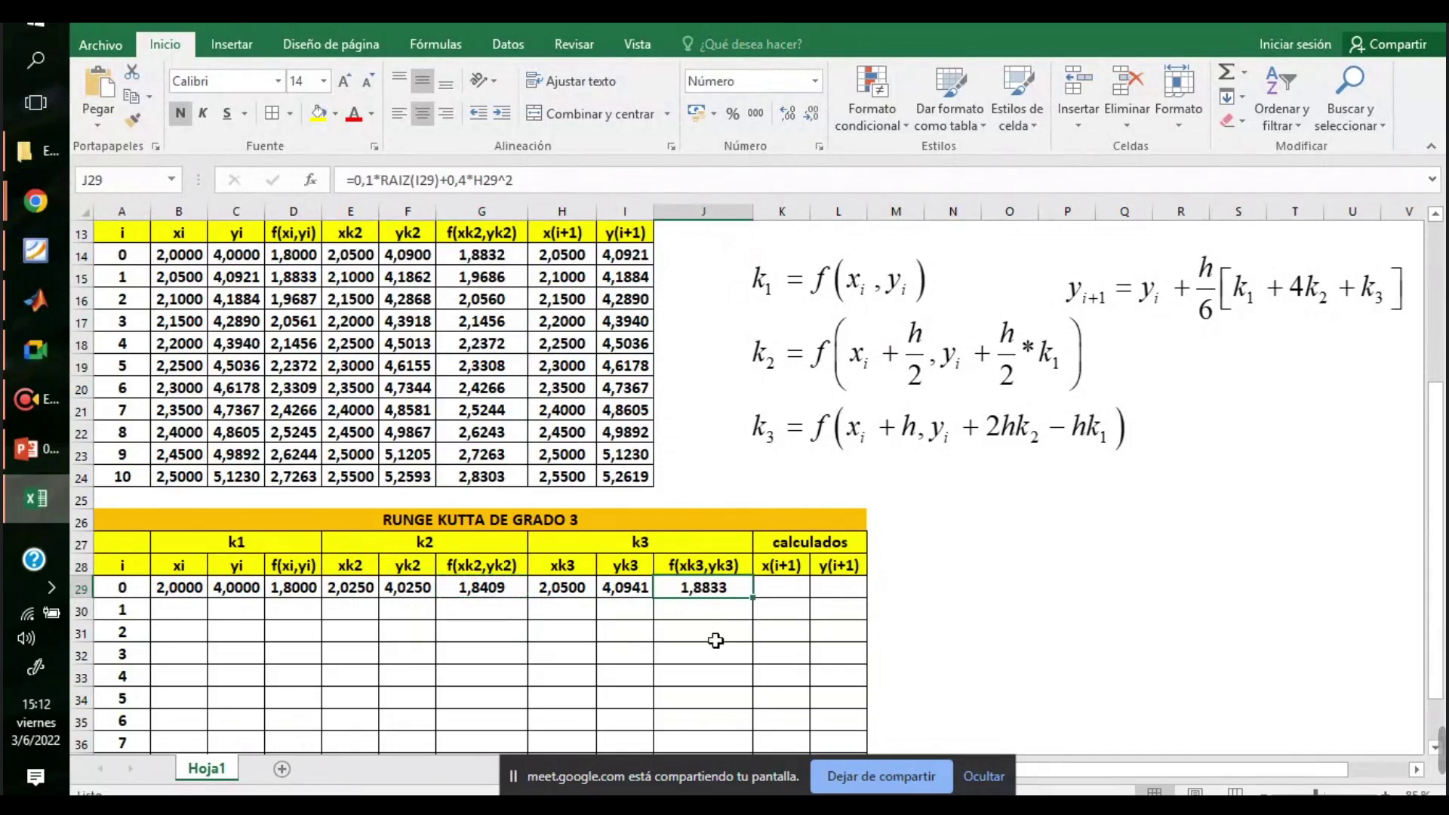
double_click(713, 588)
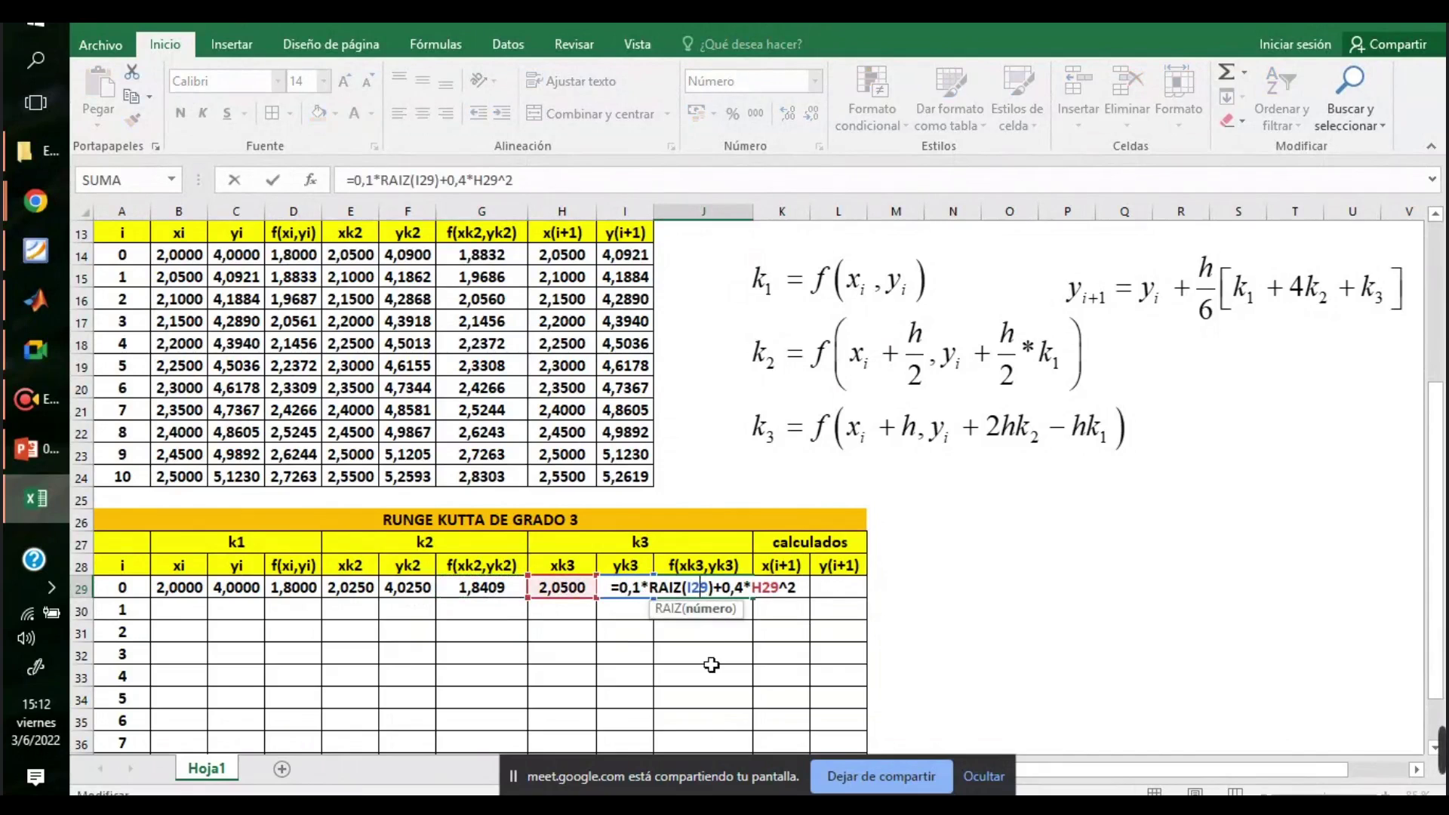
key(Return)
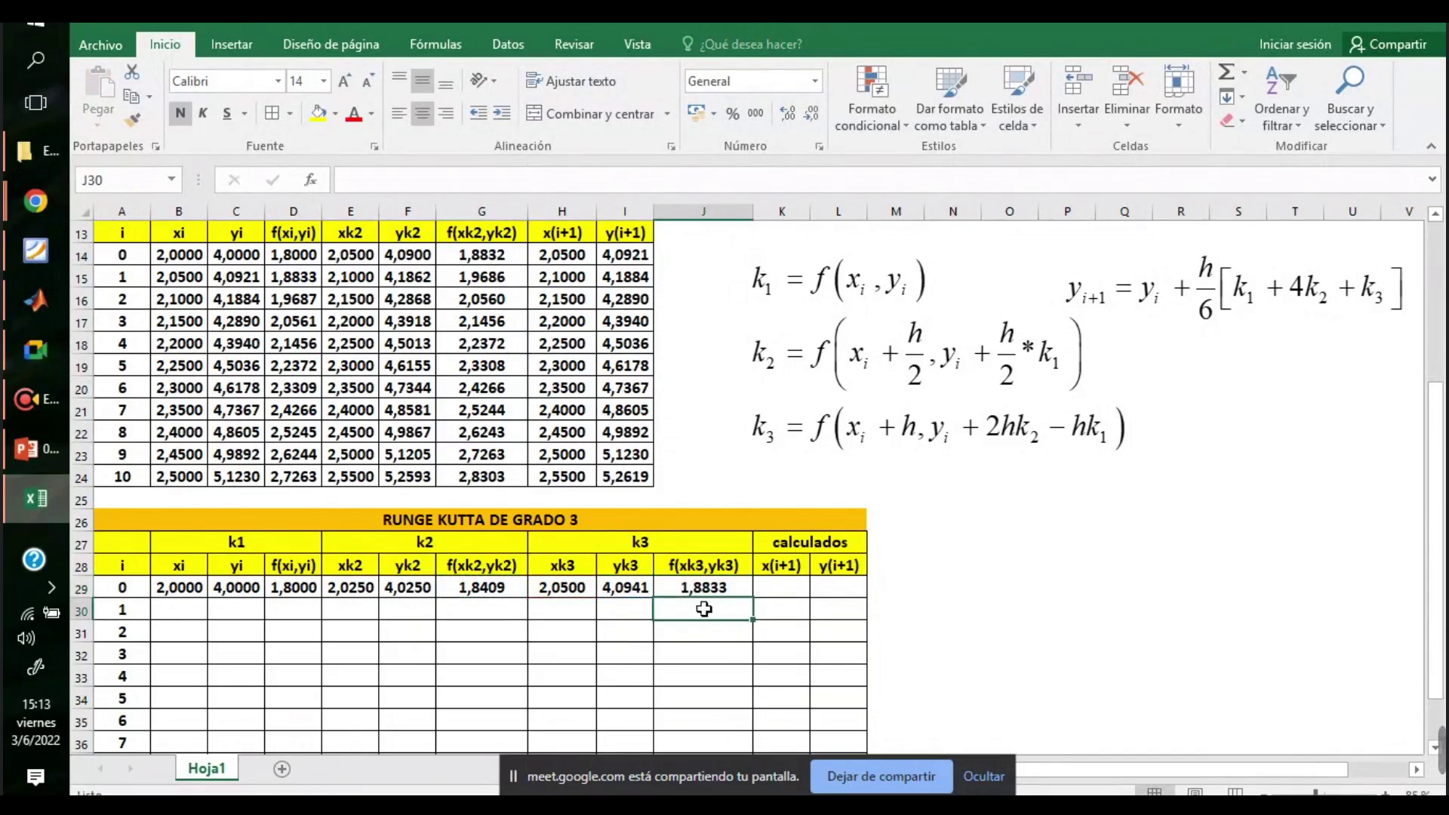
click(778, 589)
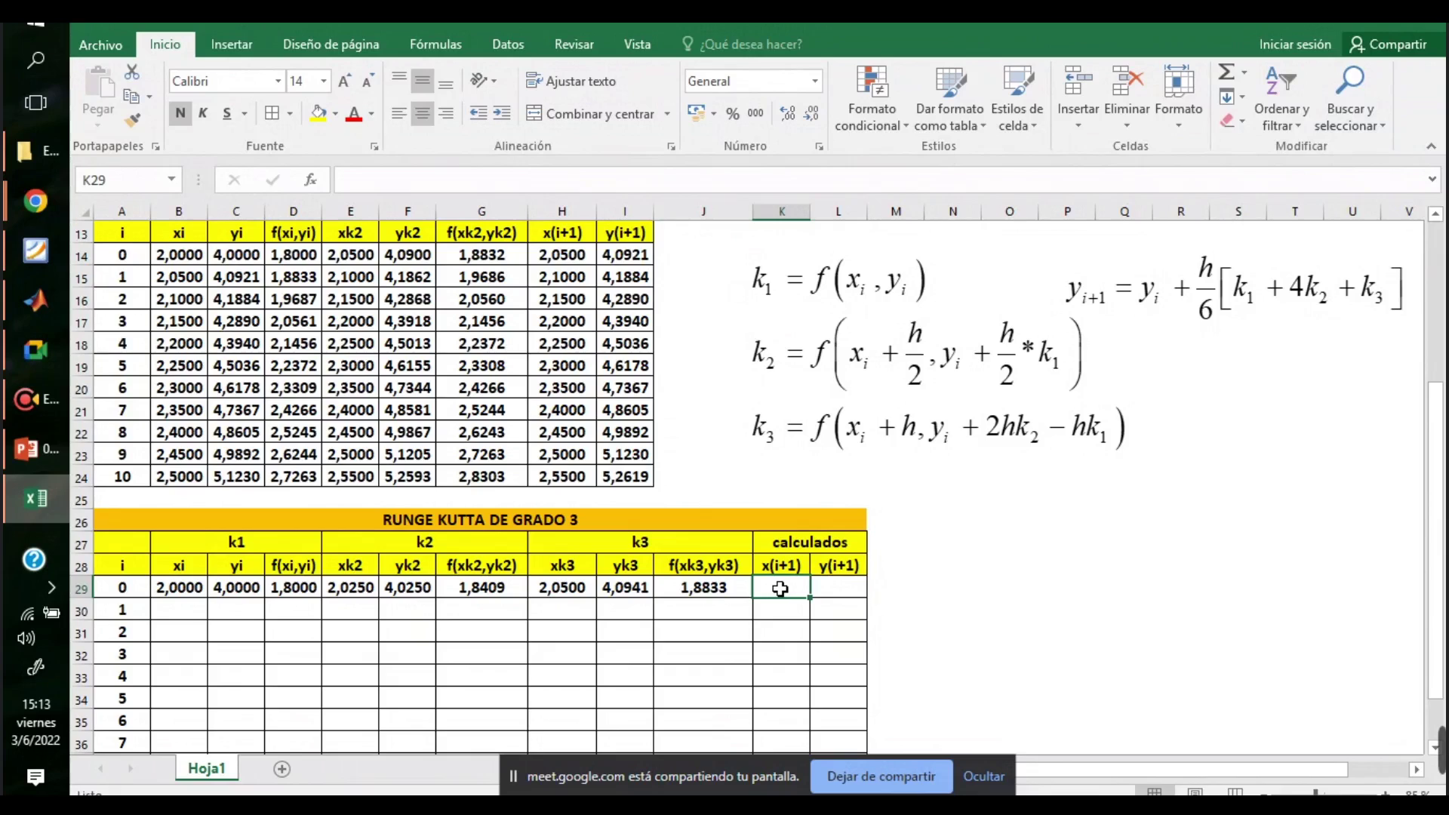
text(=)
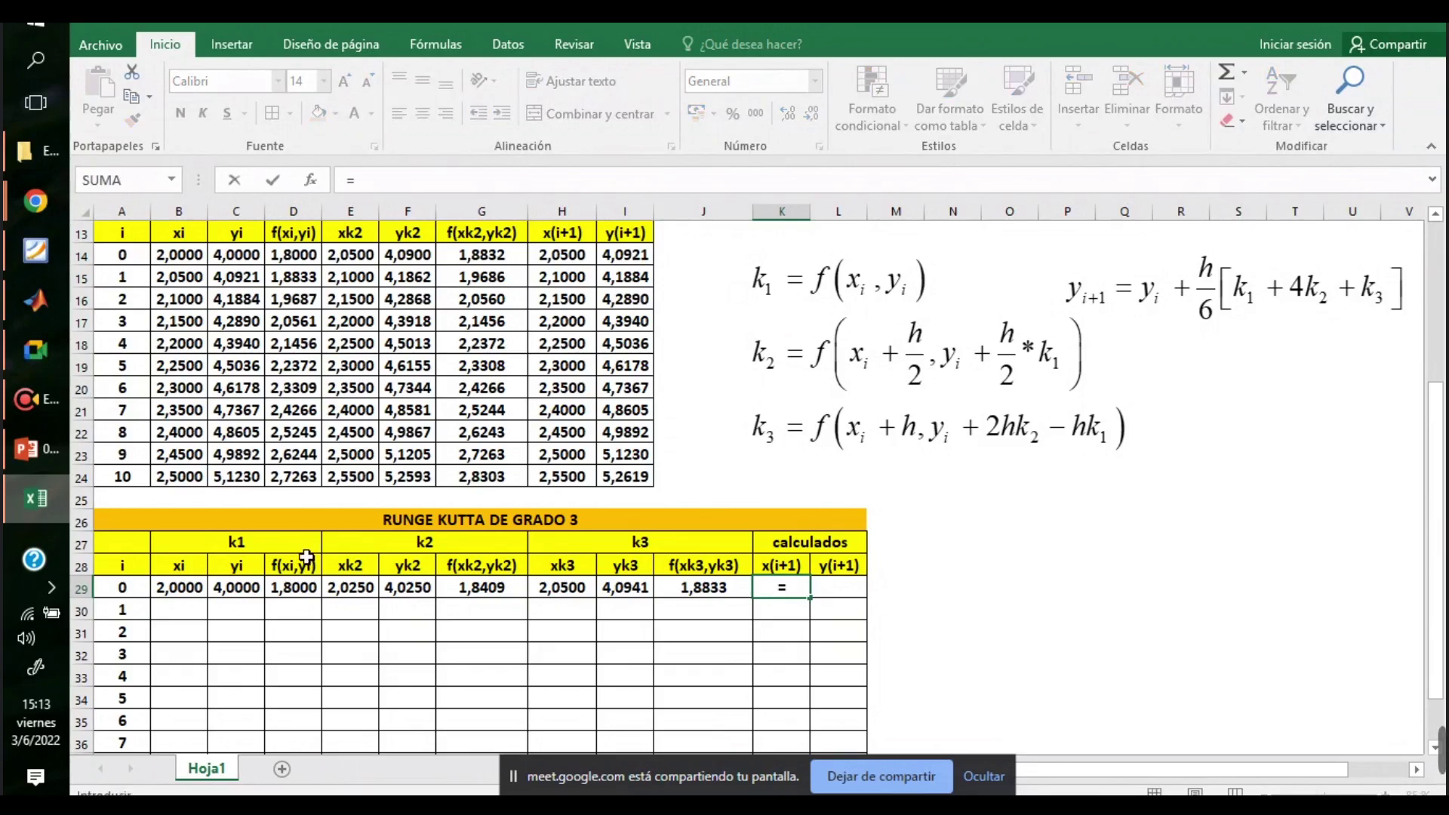
key(Escape)
- Copy the x(i+1) formula from H14 of the grade 2 table into cell K29 of the grade 3 table
click(562, 255)
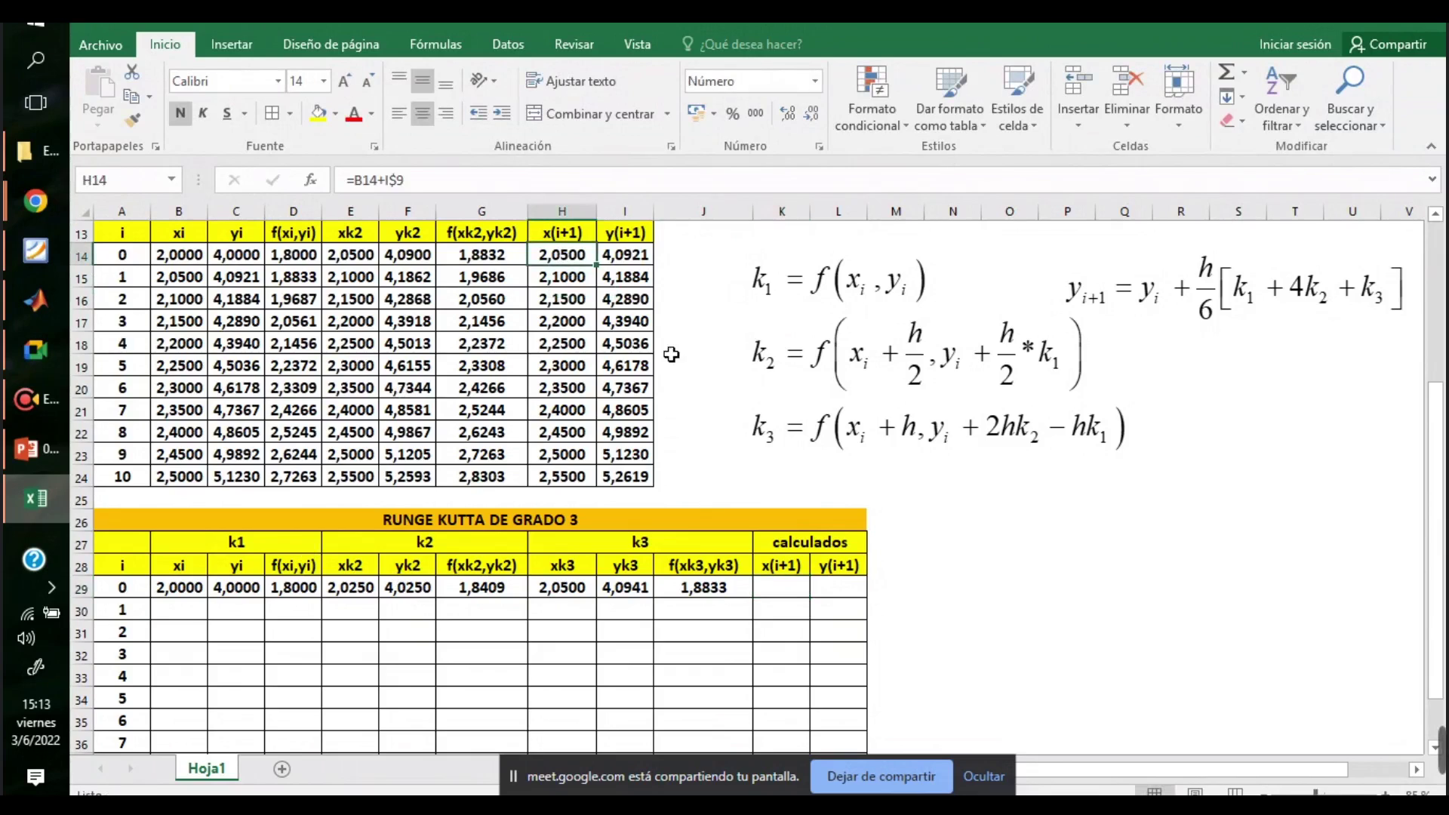
key(ctrl+c)
click(781, 589)
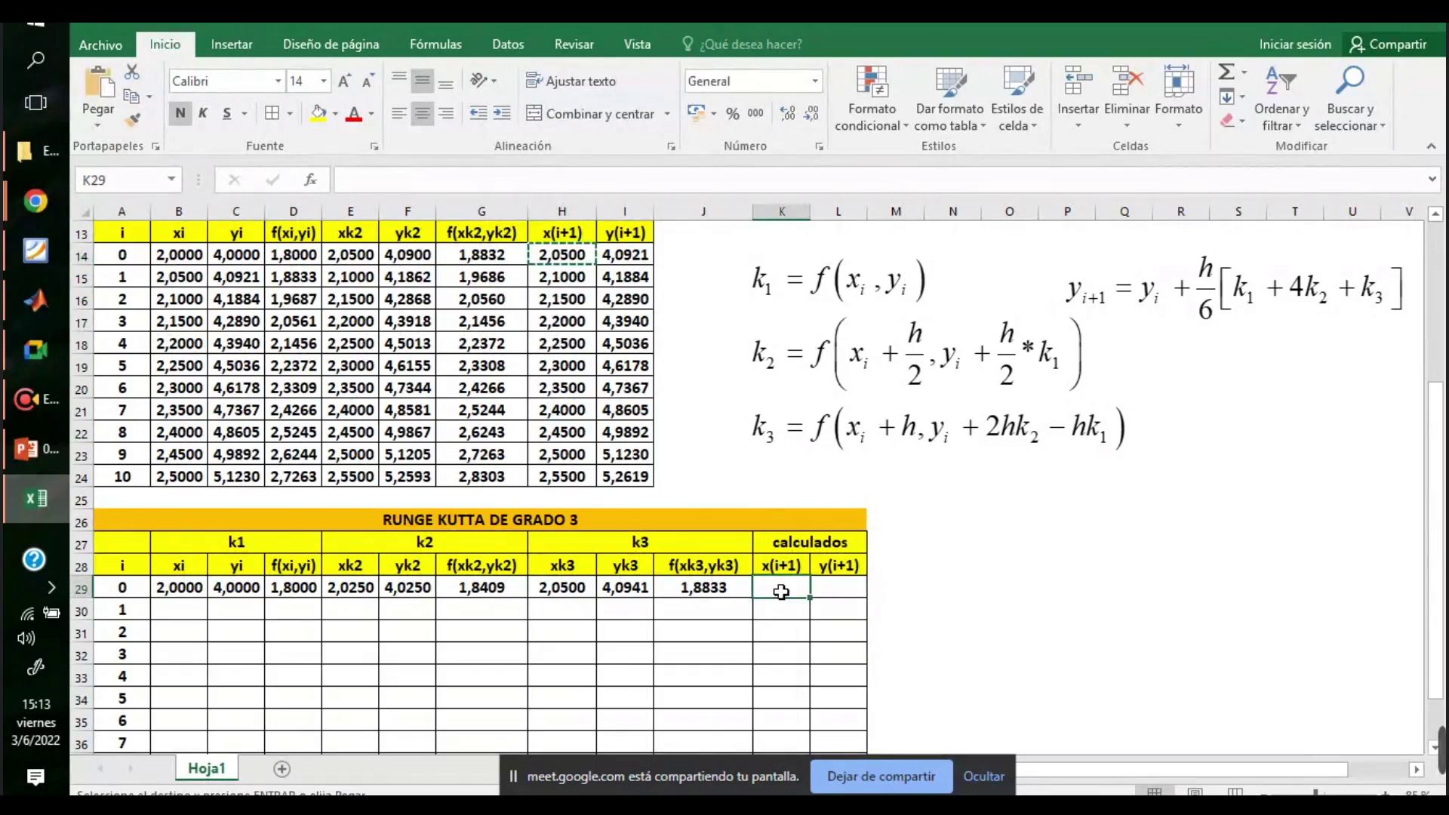
key(ctrl+v)
key(Escape)
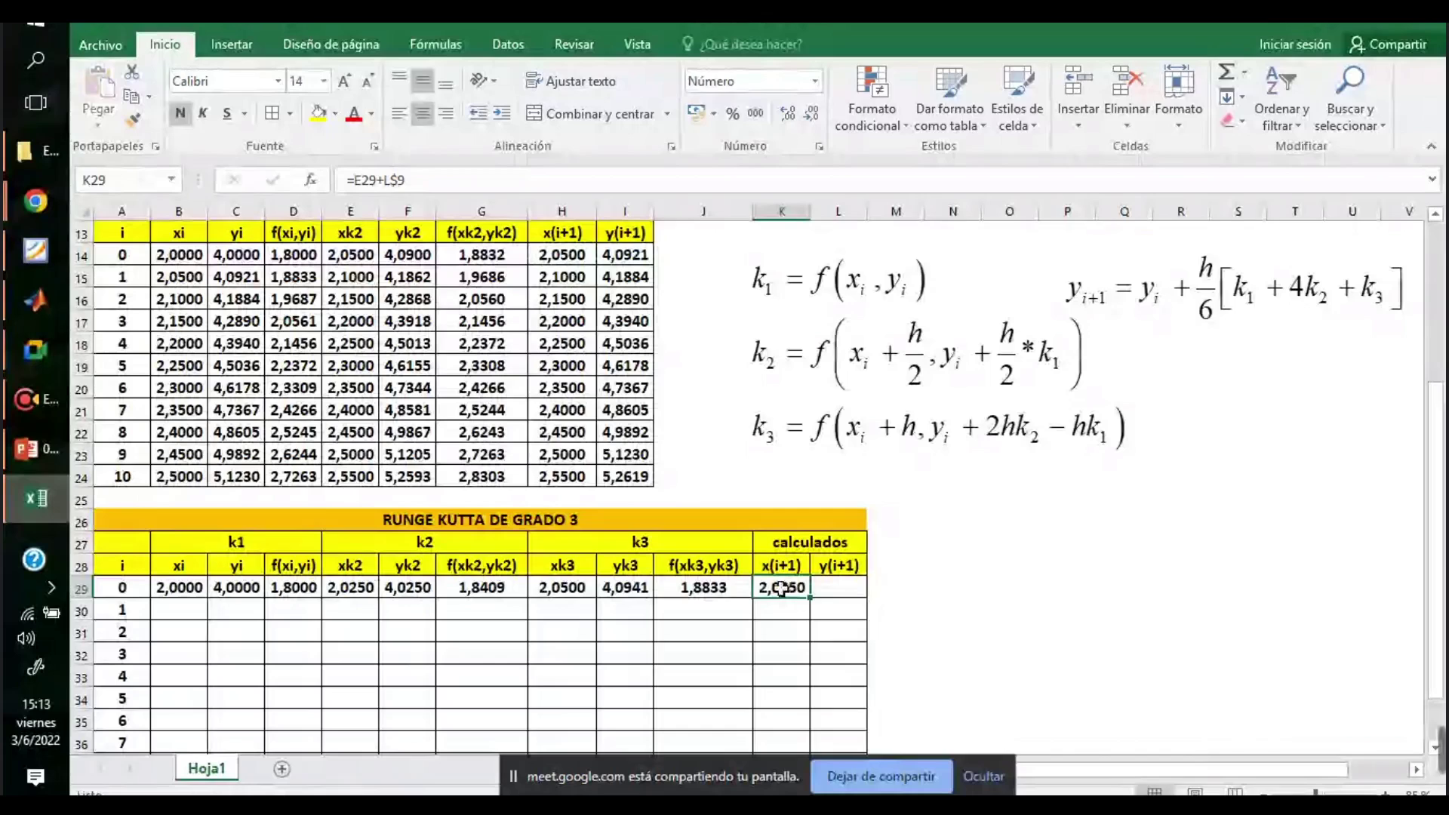
double_click(781, 588)
key(Escape)
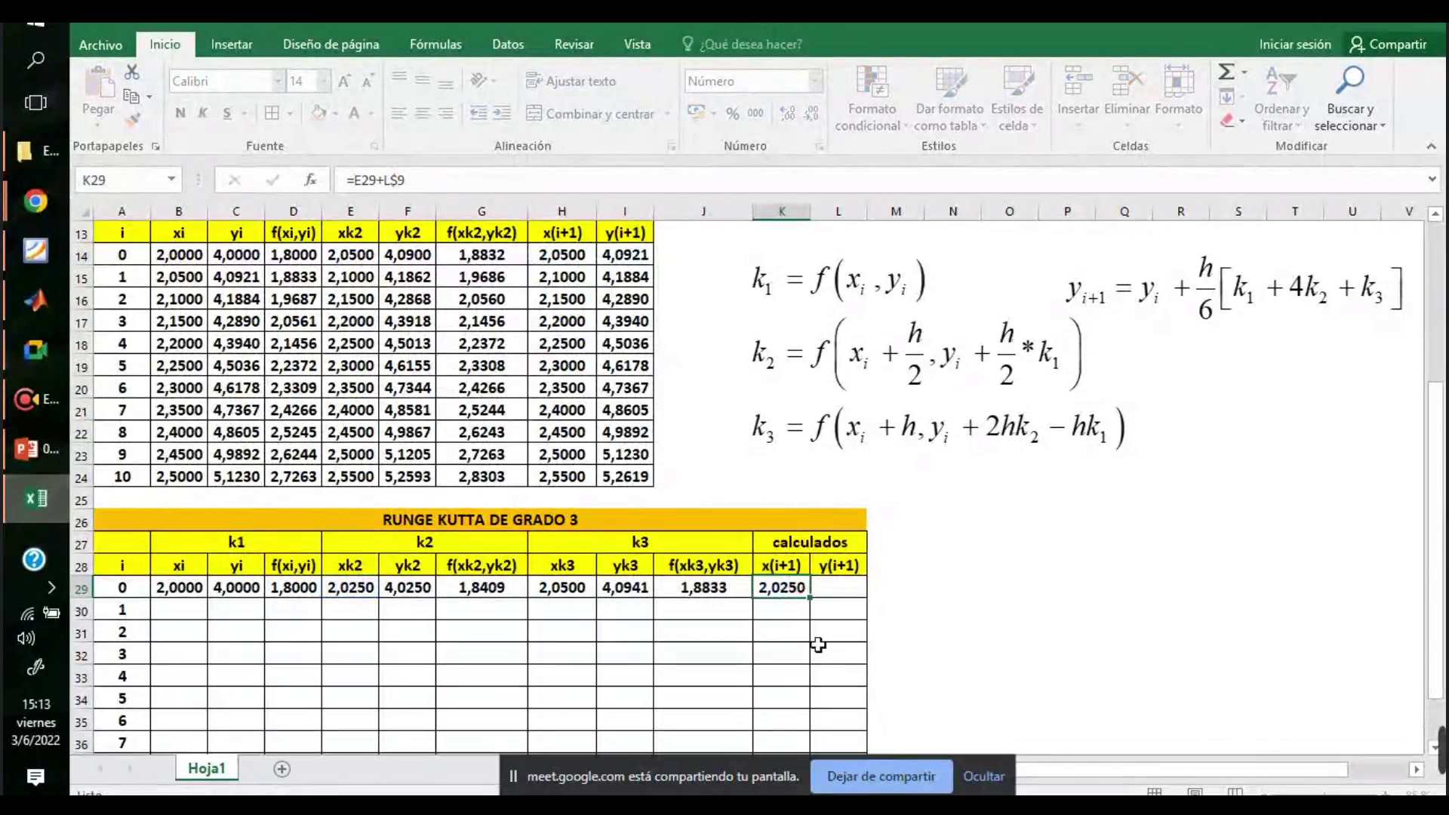
- Change the first reference of the x(i+1) formula in K29 to the xi cell B29
key(F2)
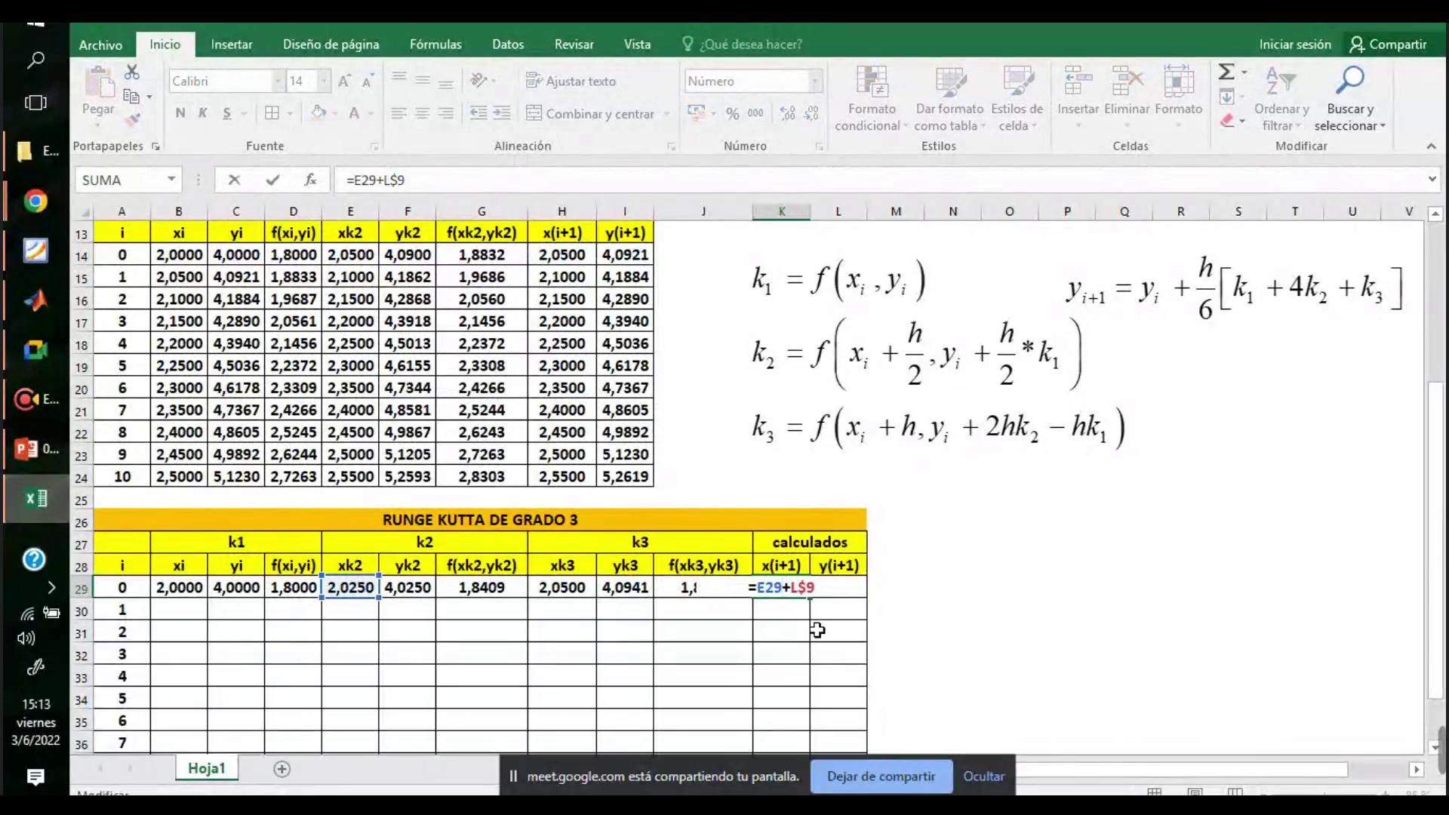
key(BackSpace)
key(BackSpace)
key(BackSpace)
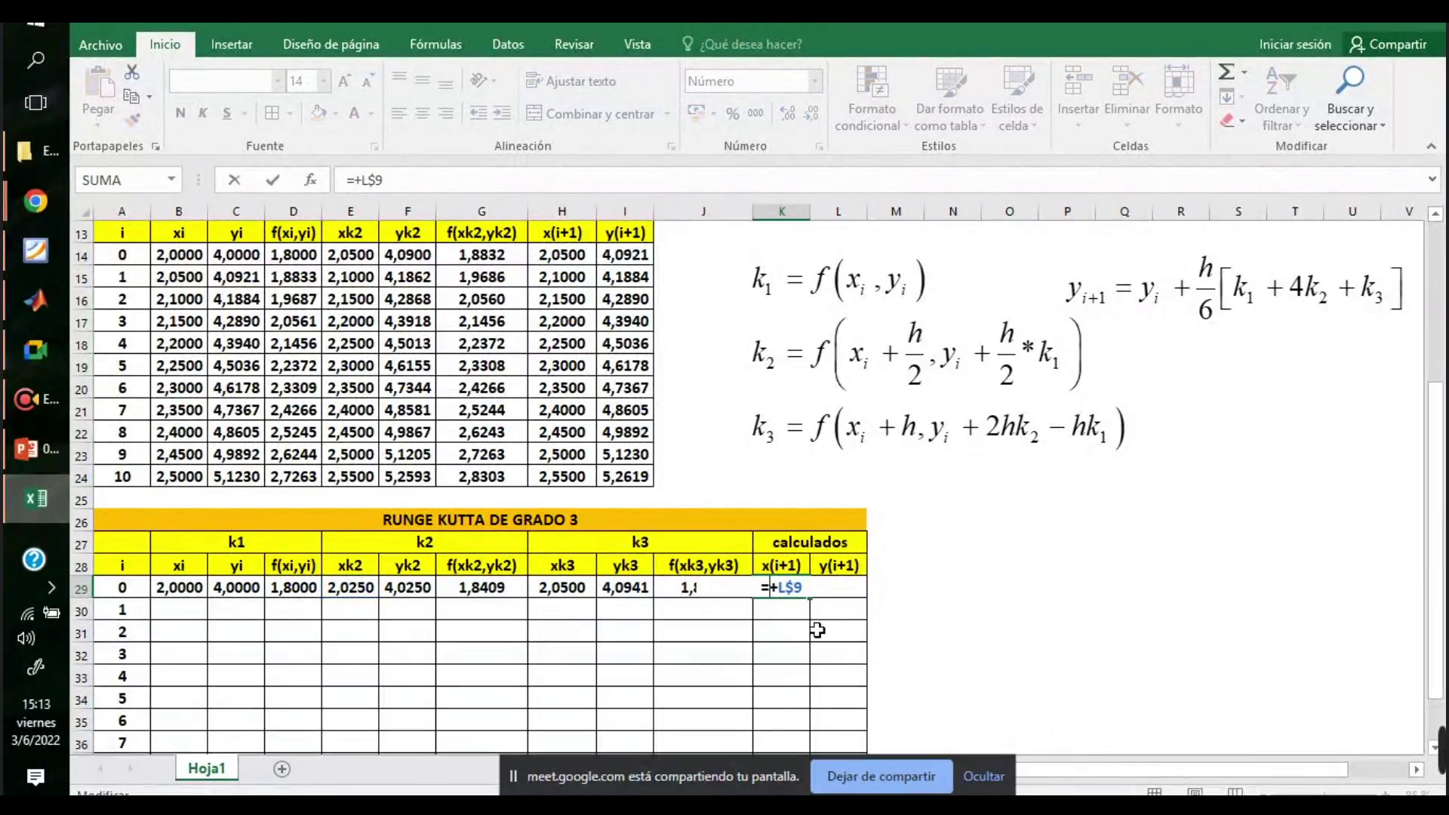
click(162, 587)
key(Return)
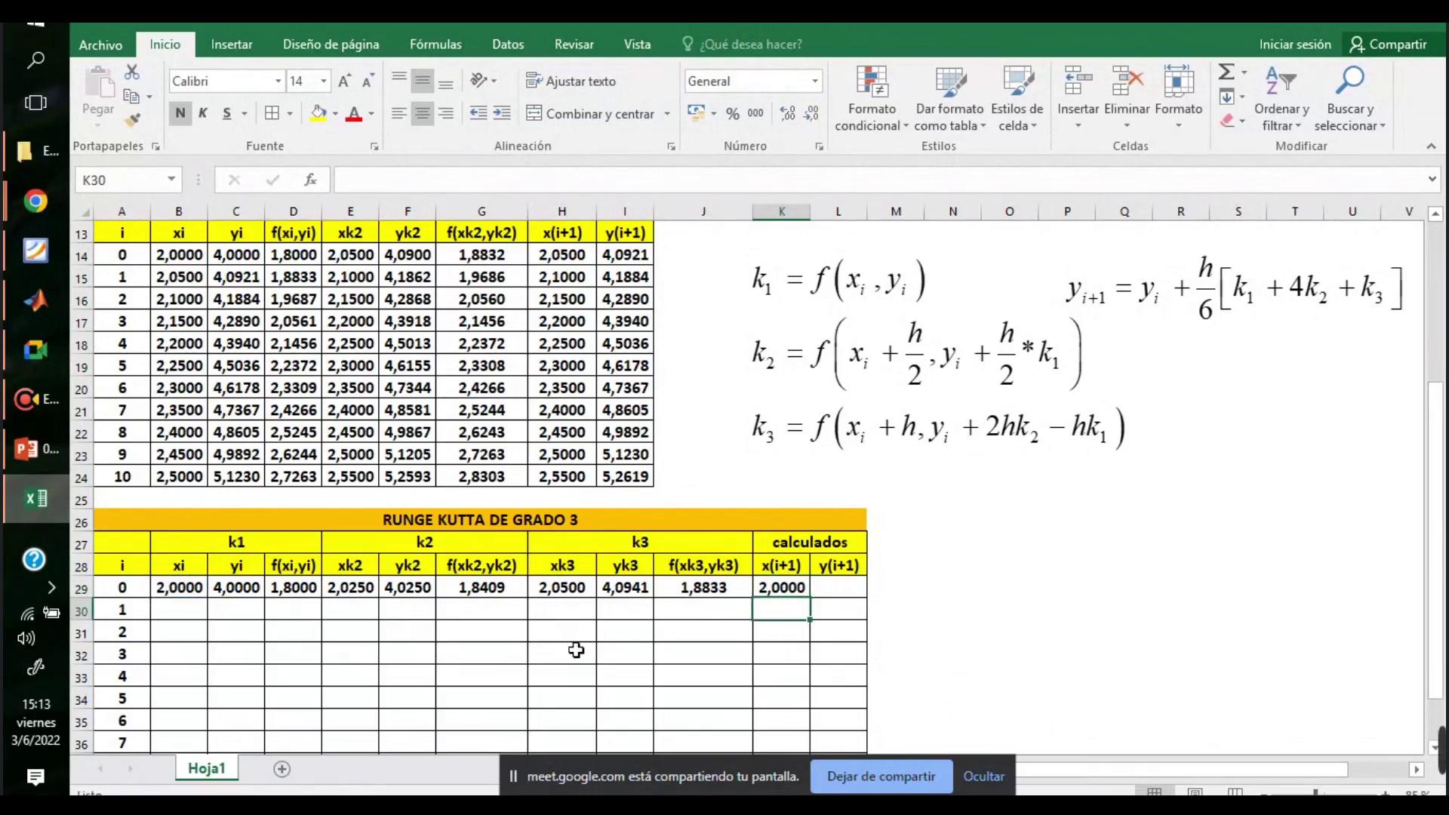
- Replace the step-size reference in K29 with I$9 so the x(i+1) formula reads =B29+I$9
double_click(787, 587)
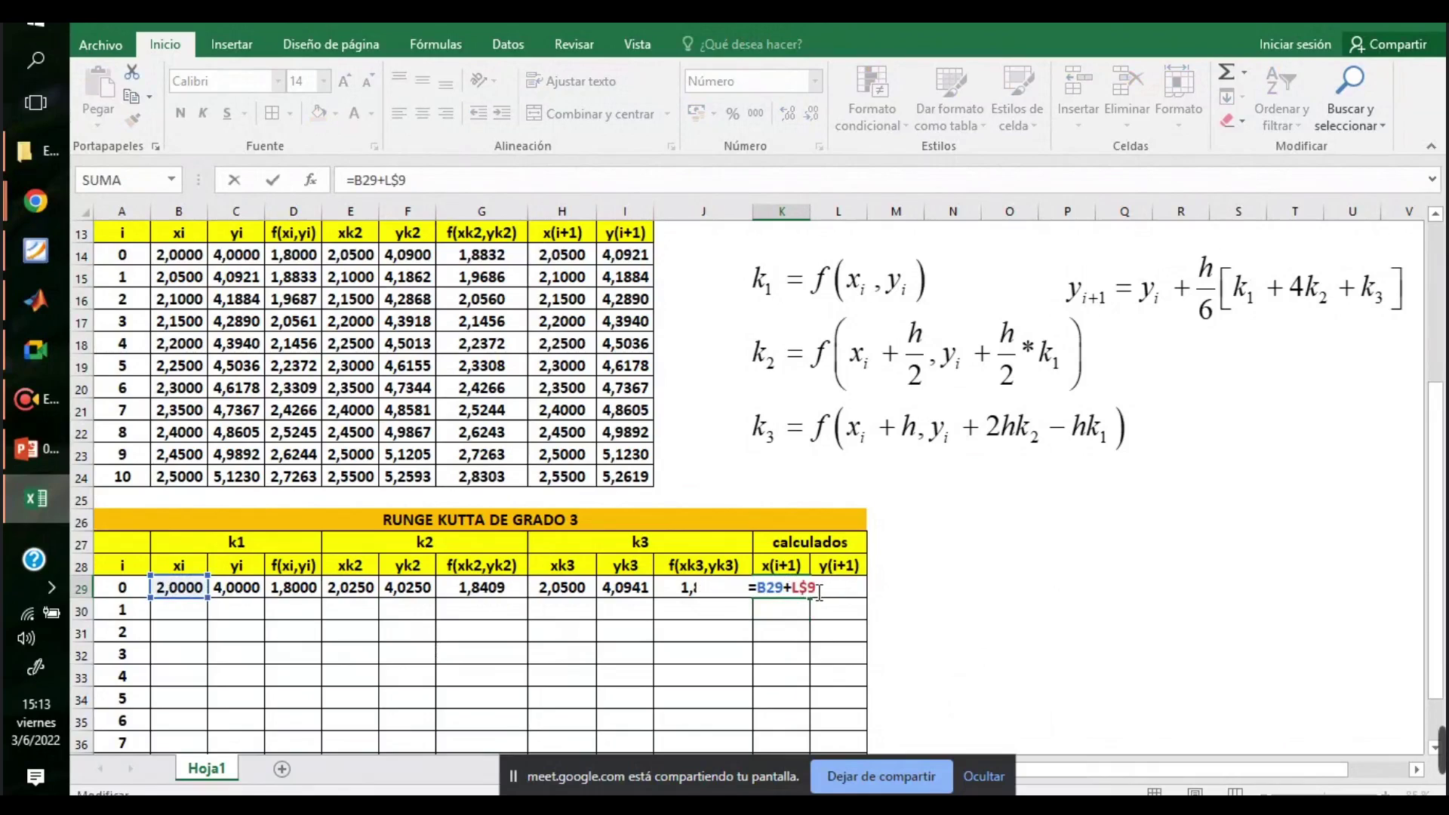
key(BackSpace)
key(BackSpace)
key(BackSpace)
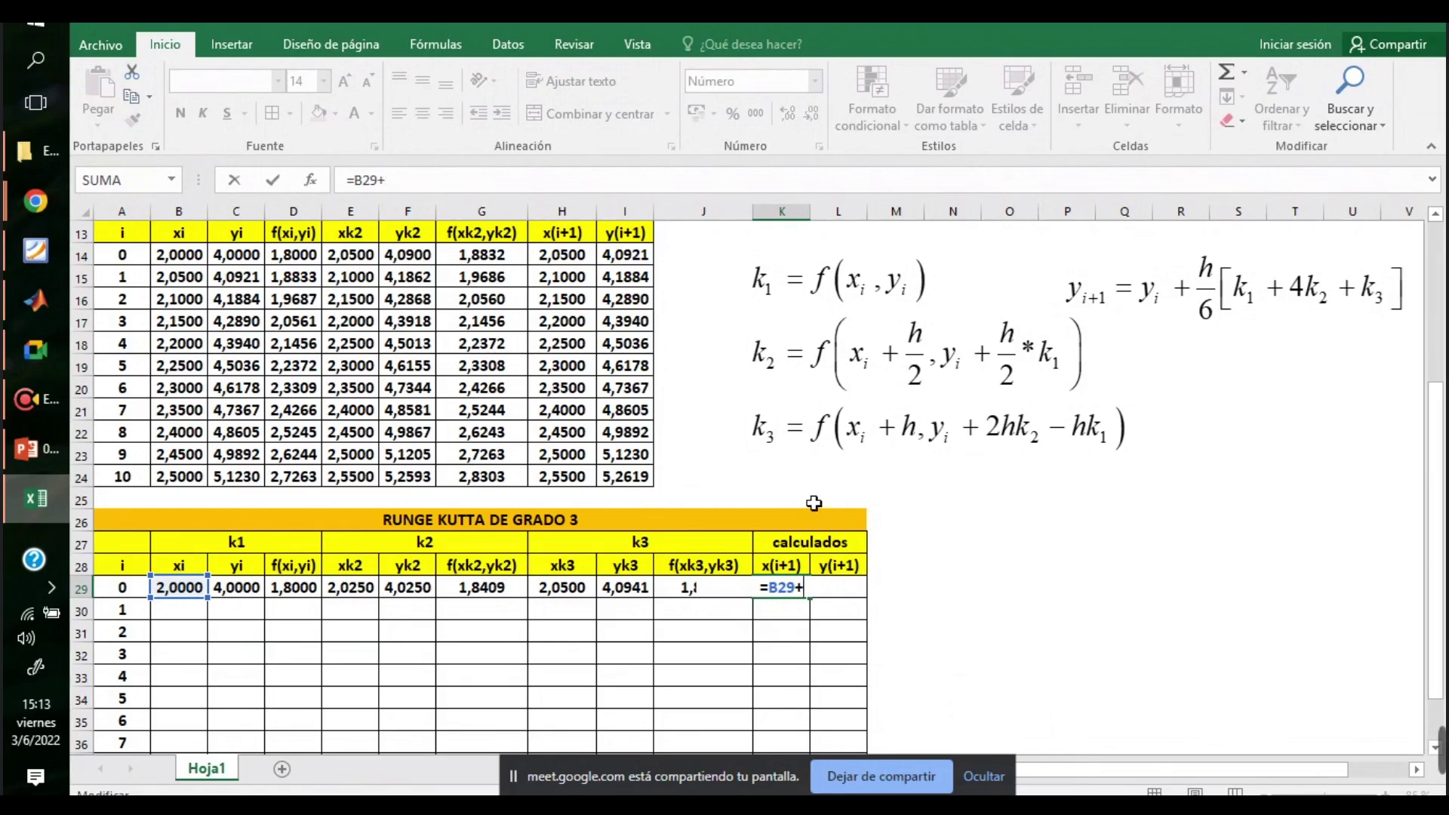
scroll(808, 501, up, 2)
click(635, 279)
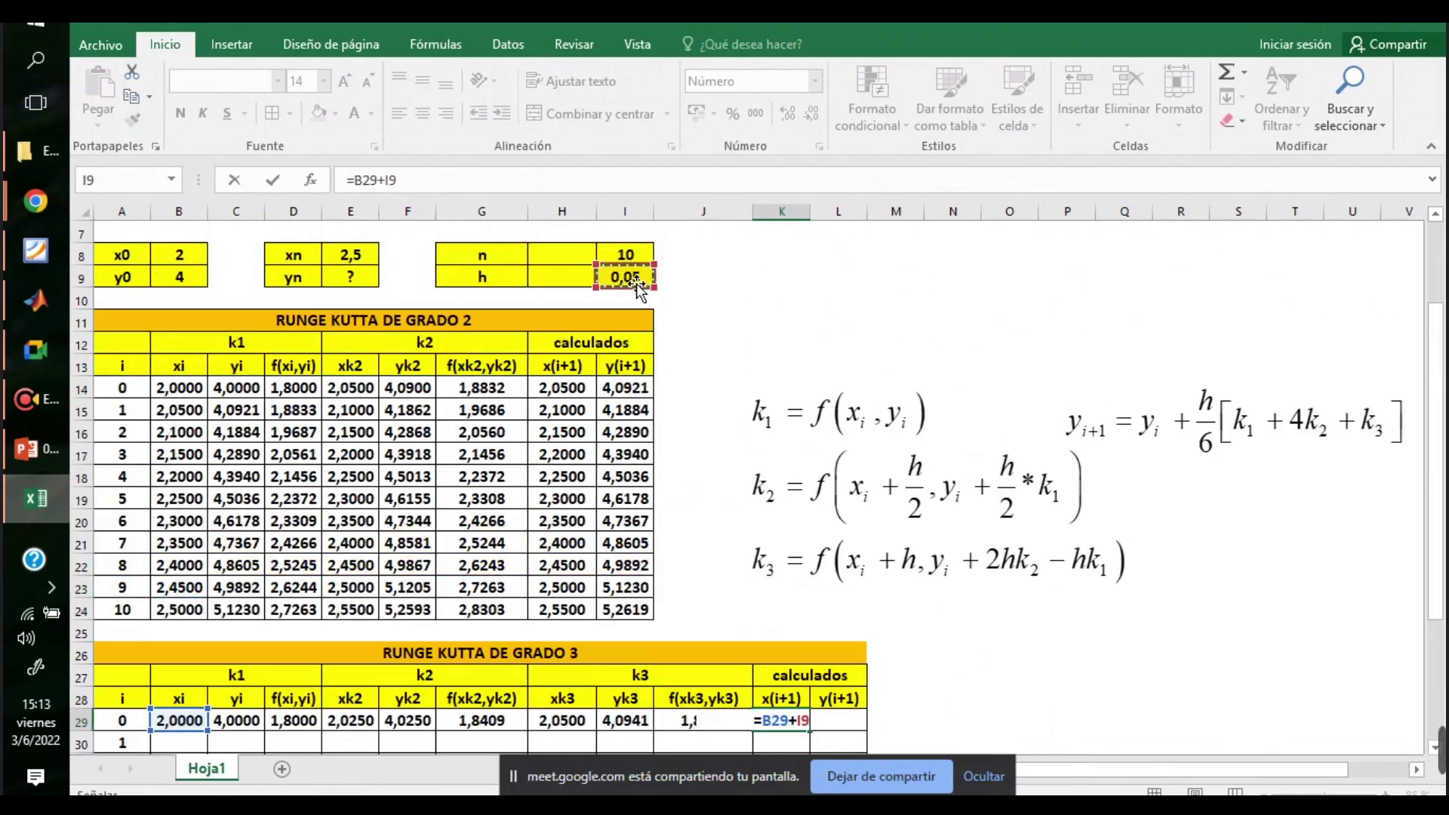
click(391, 180)
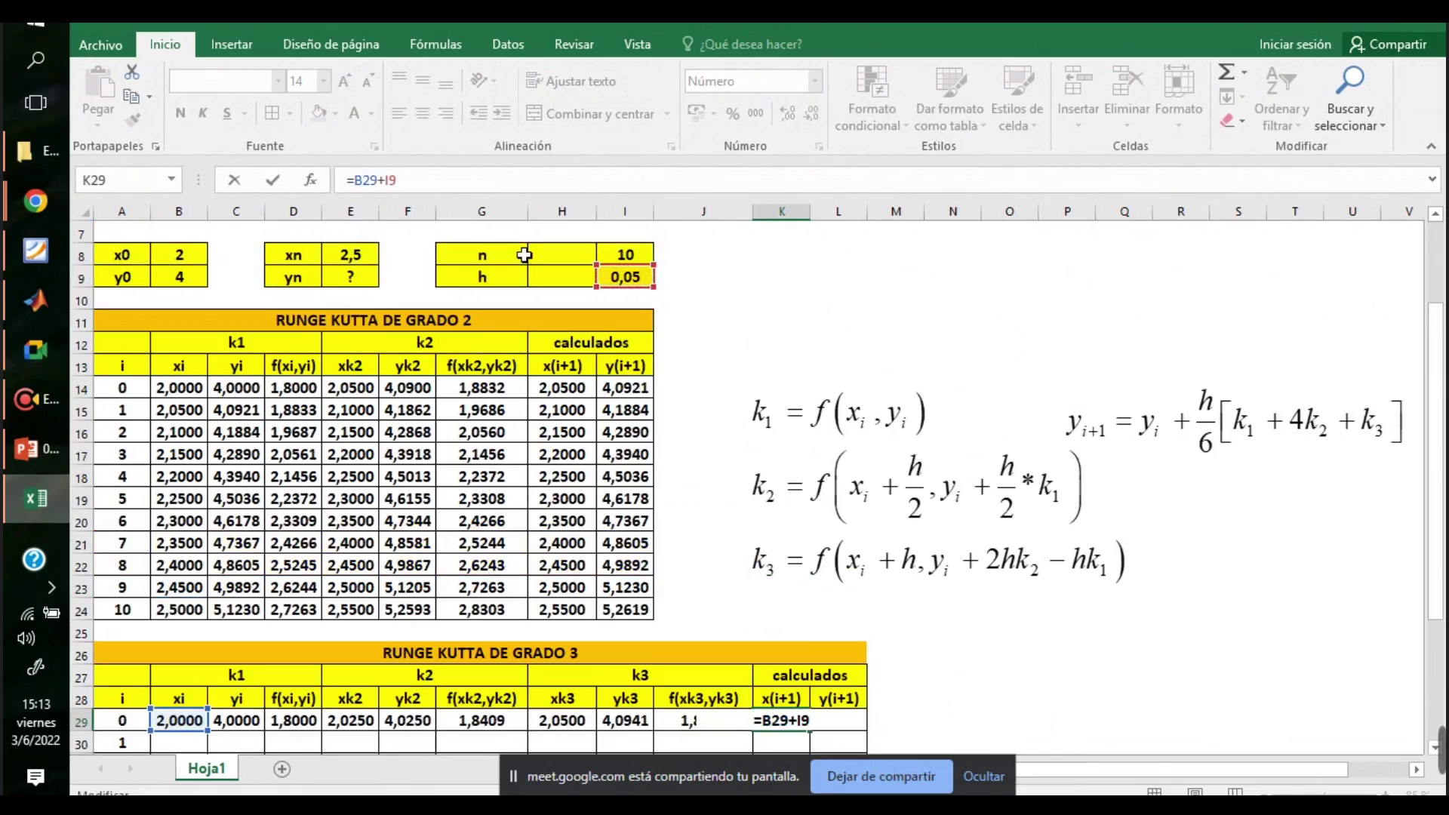
text($)
key(Return)
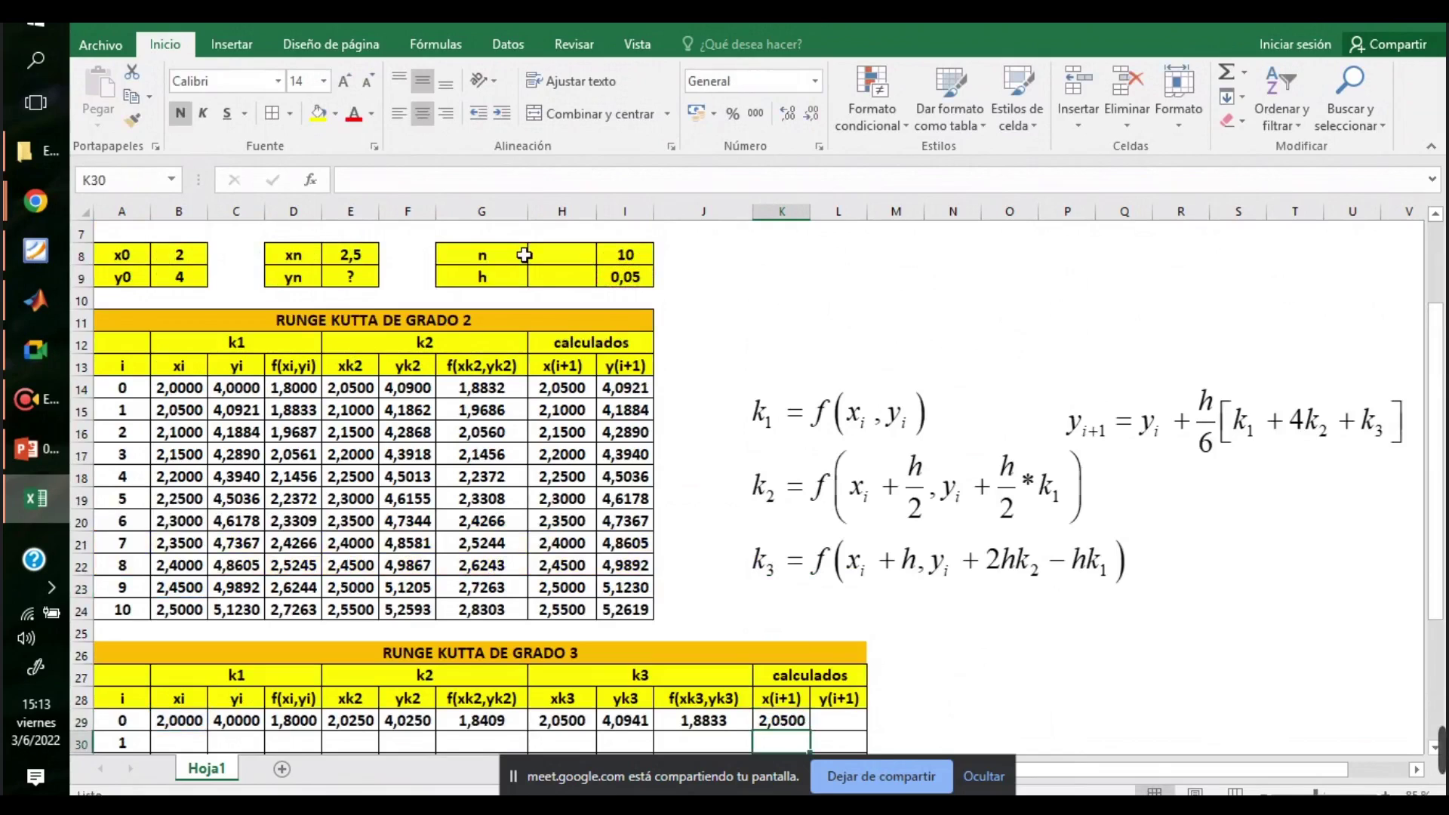
- Move the y(i+1) equation image below the k3 equation, beside the Runge Kutta de grado 3 table
scroll(796, 413, down, 2)
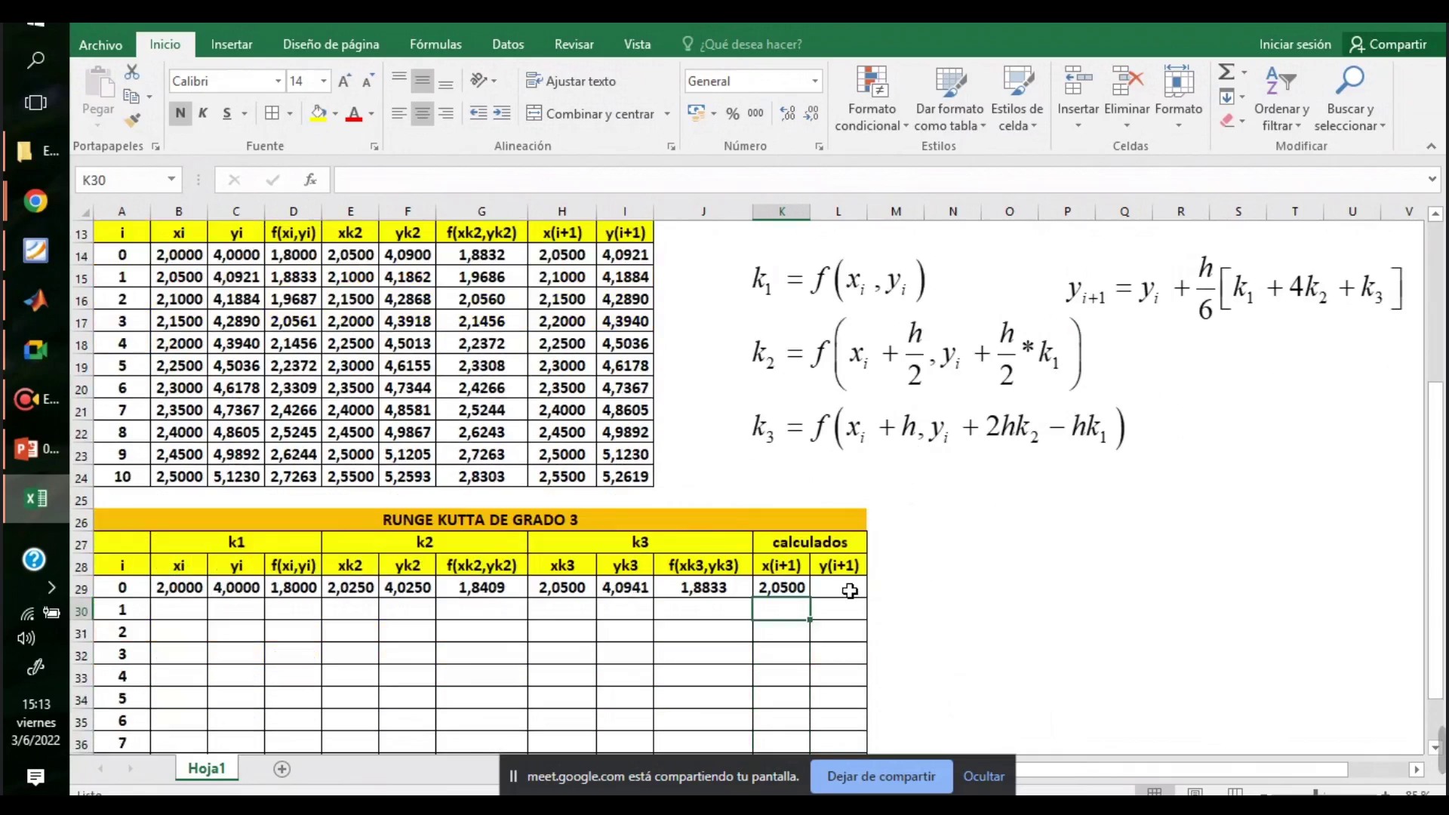
click(841, 587)
text(=)
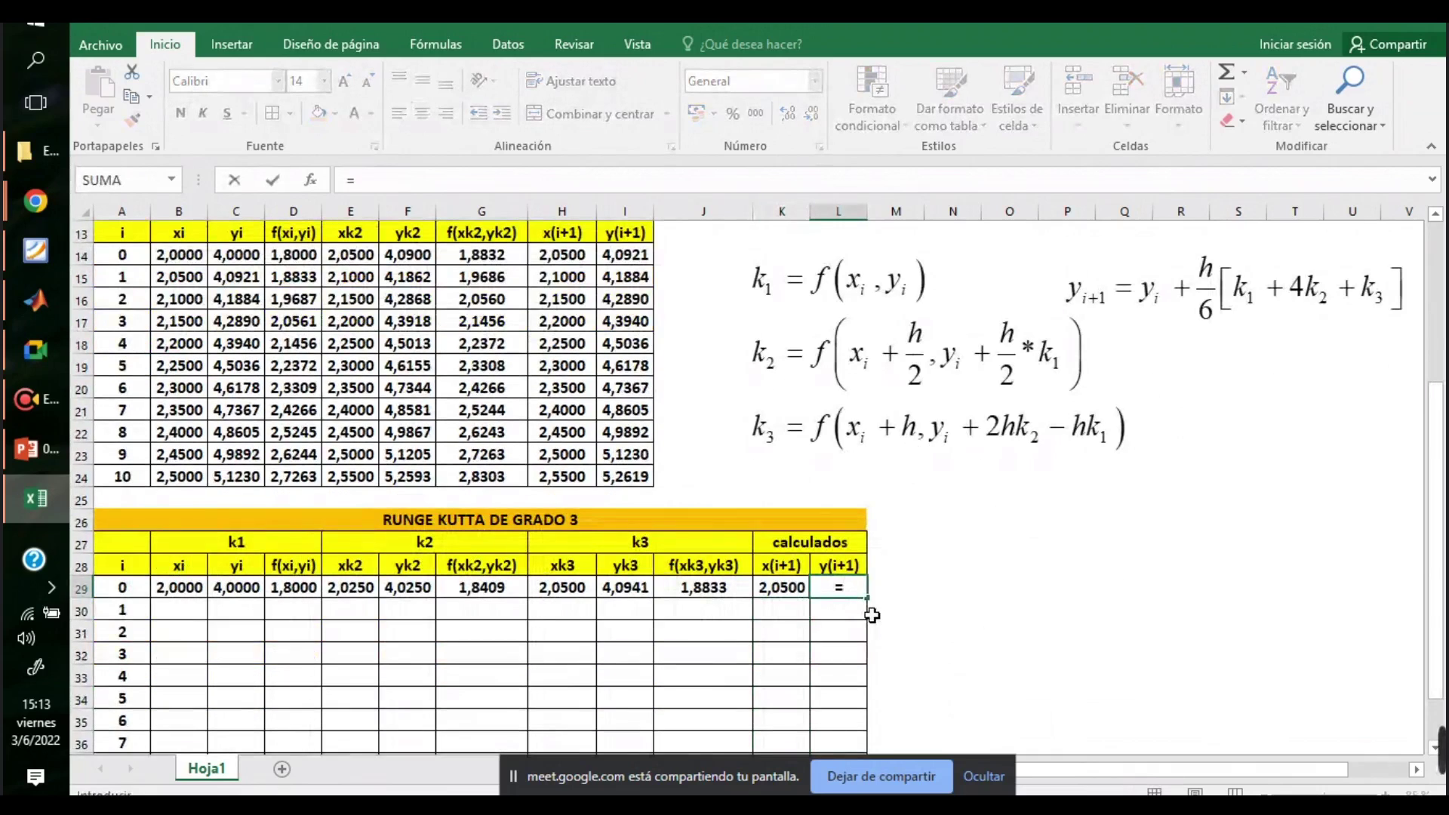
drag(1272, 296, 1179, 551)
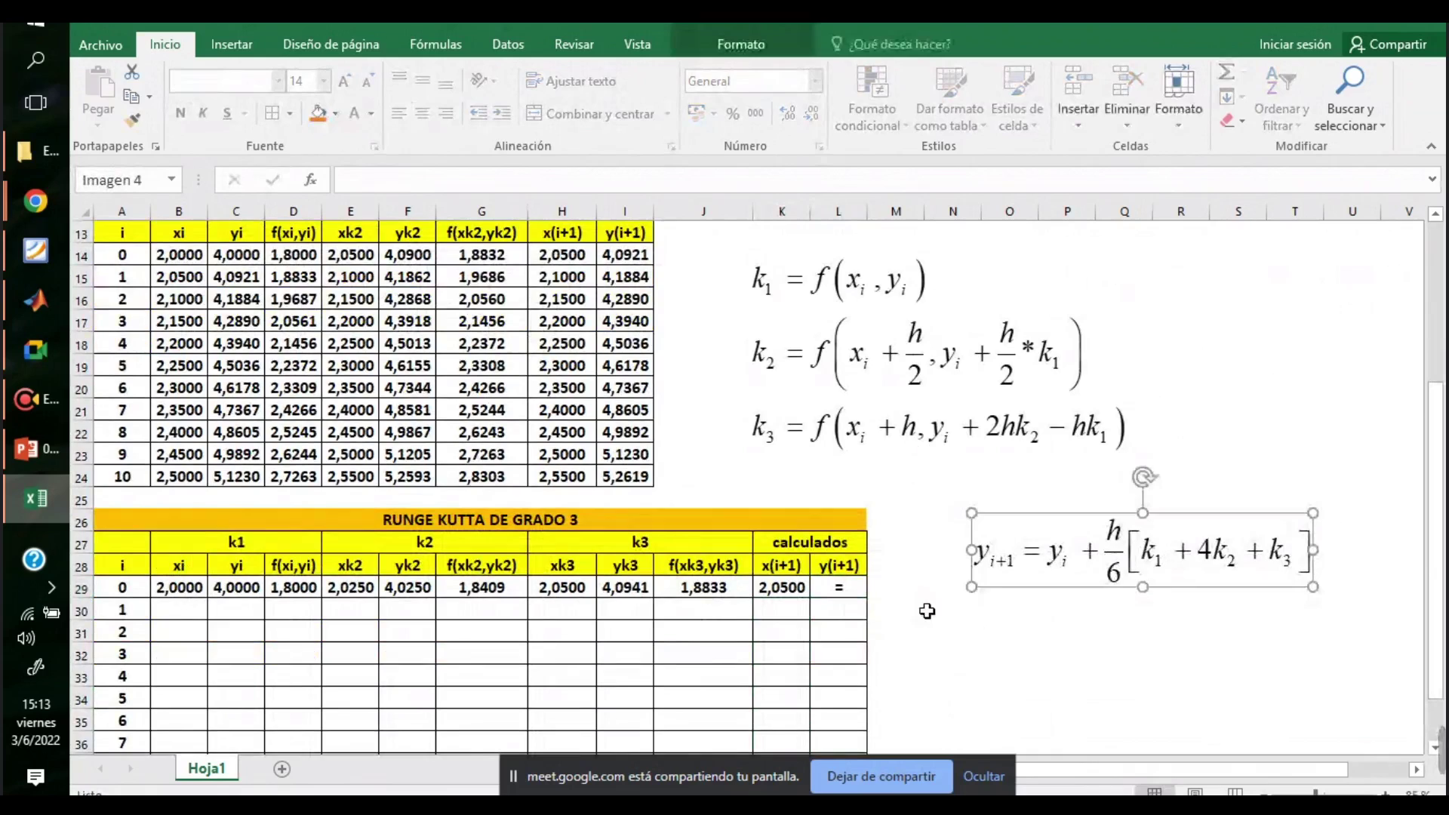
- Begin the y(i+1) formula for iteration 0 in L29 with =C29+(I$9/6)*
click(851, 594)
text(=)
click(234, 590)
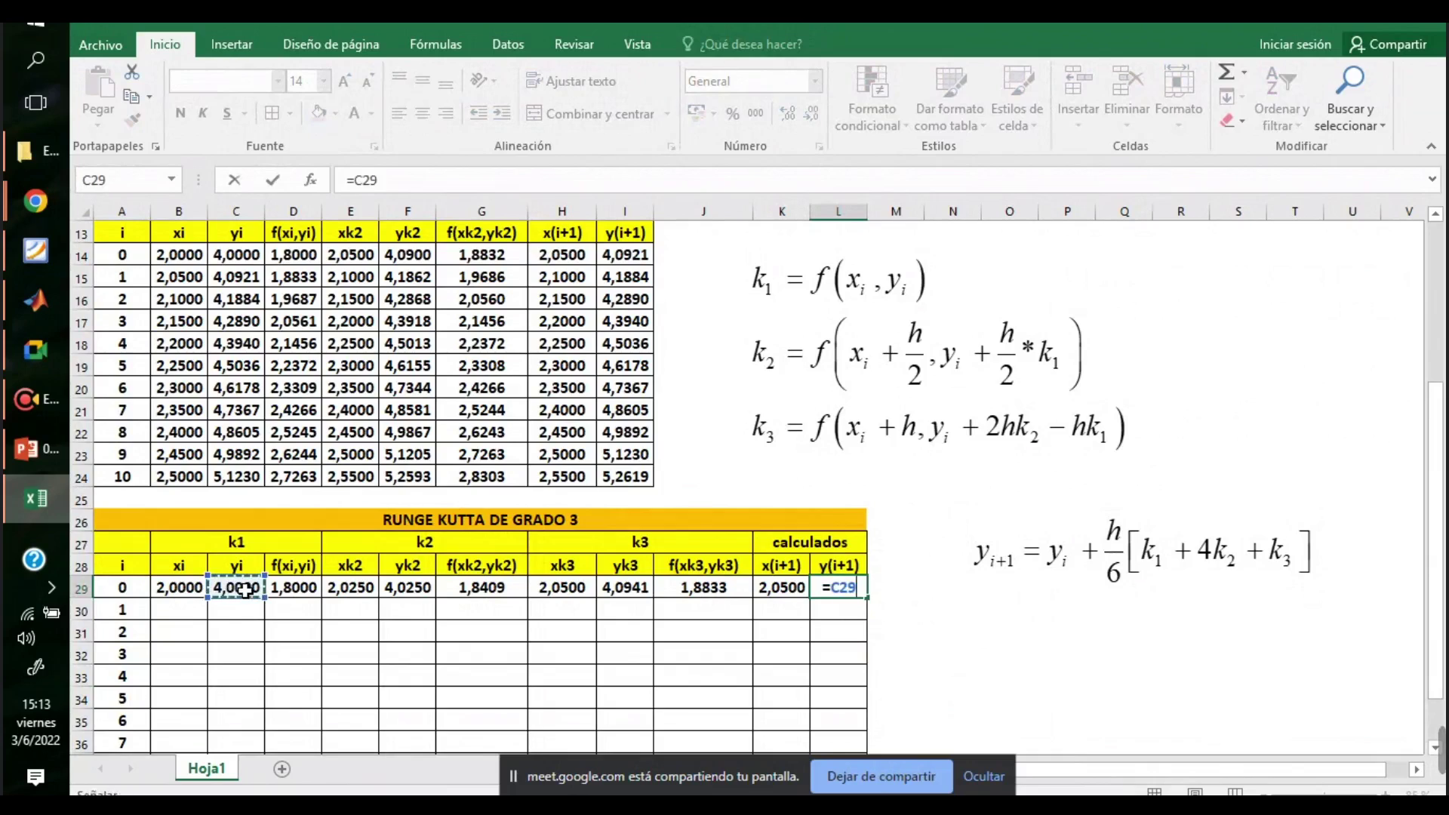
text(+)
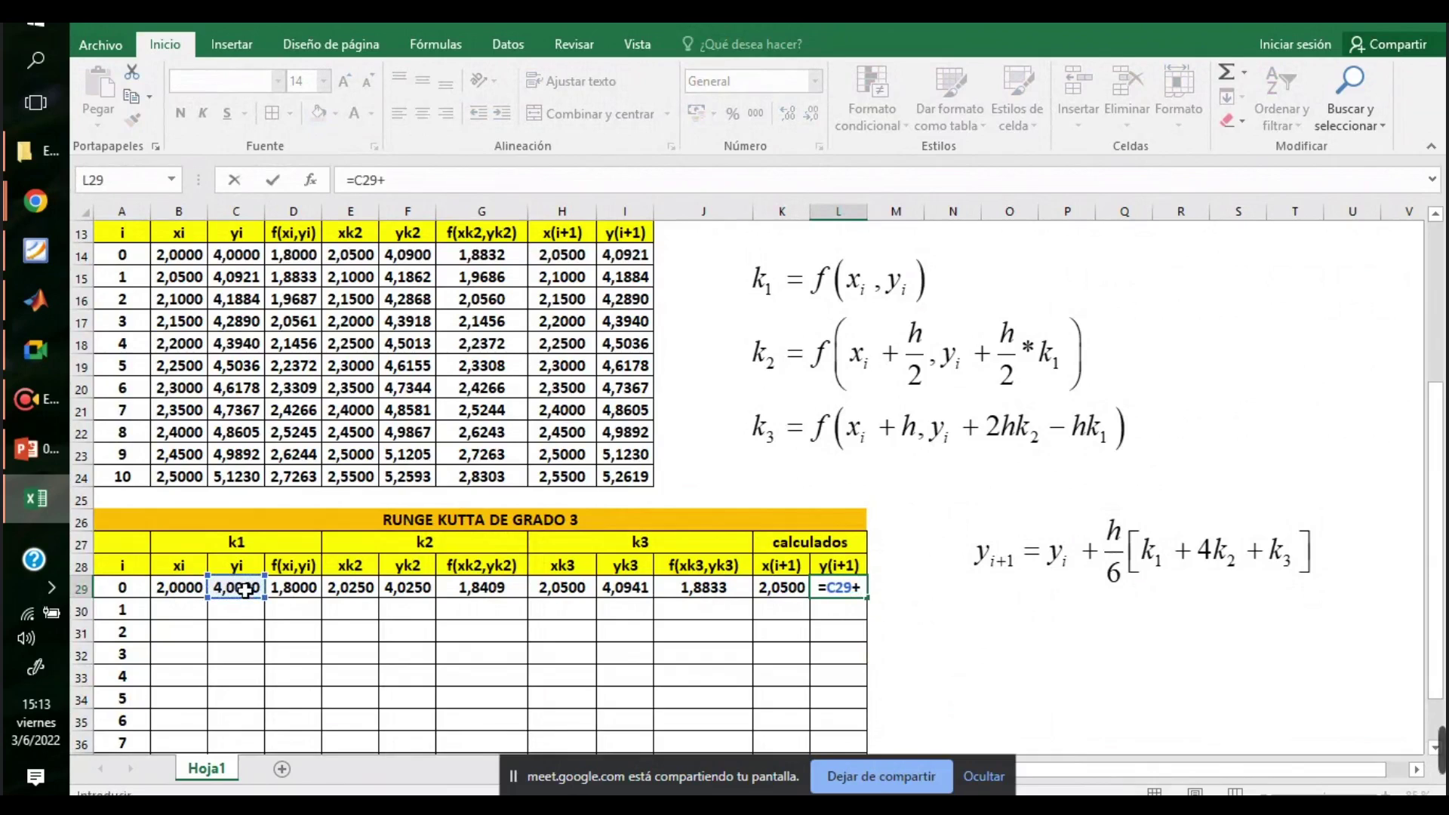
text(()
scroll(622, 287, up, 2)
click(623, 279)
click(462, 183)
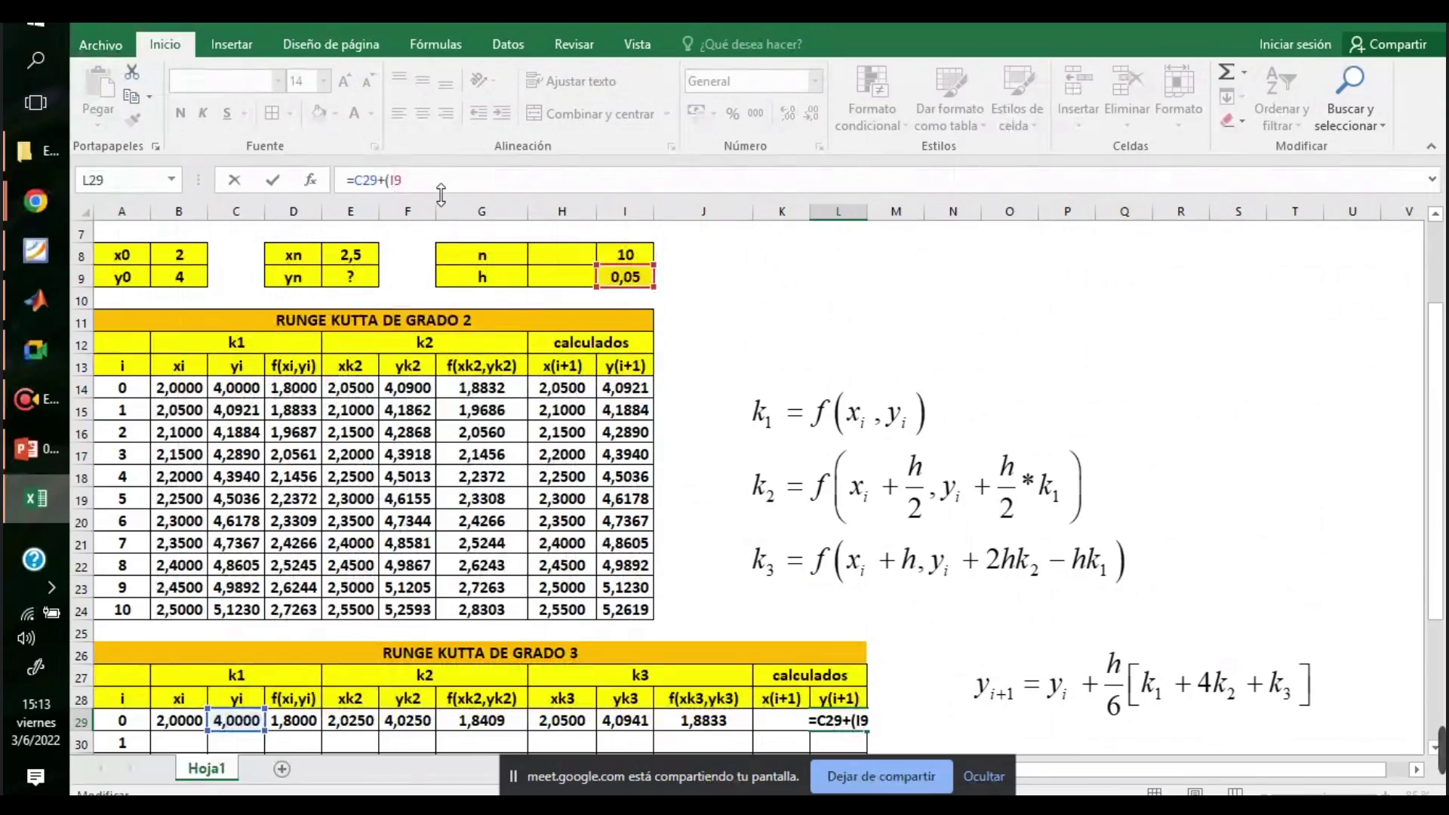
text($9)
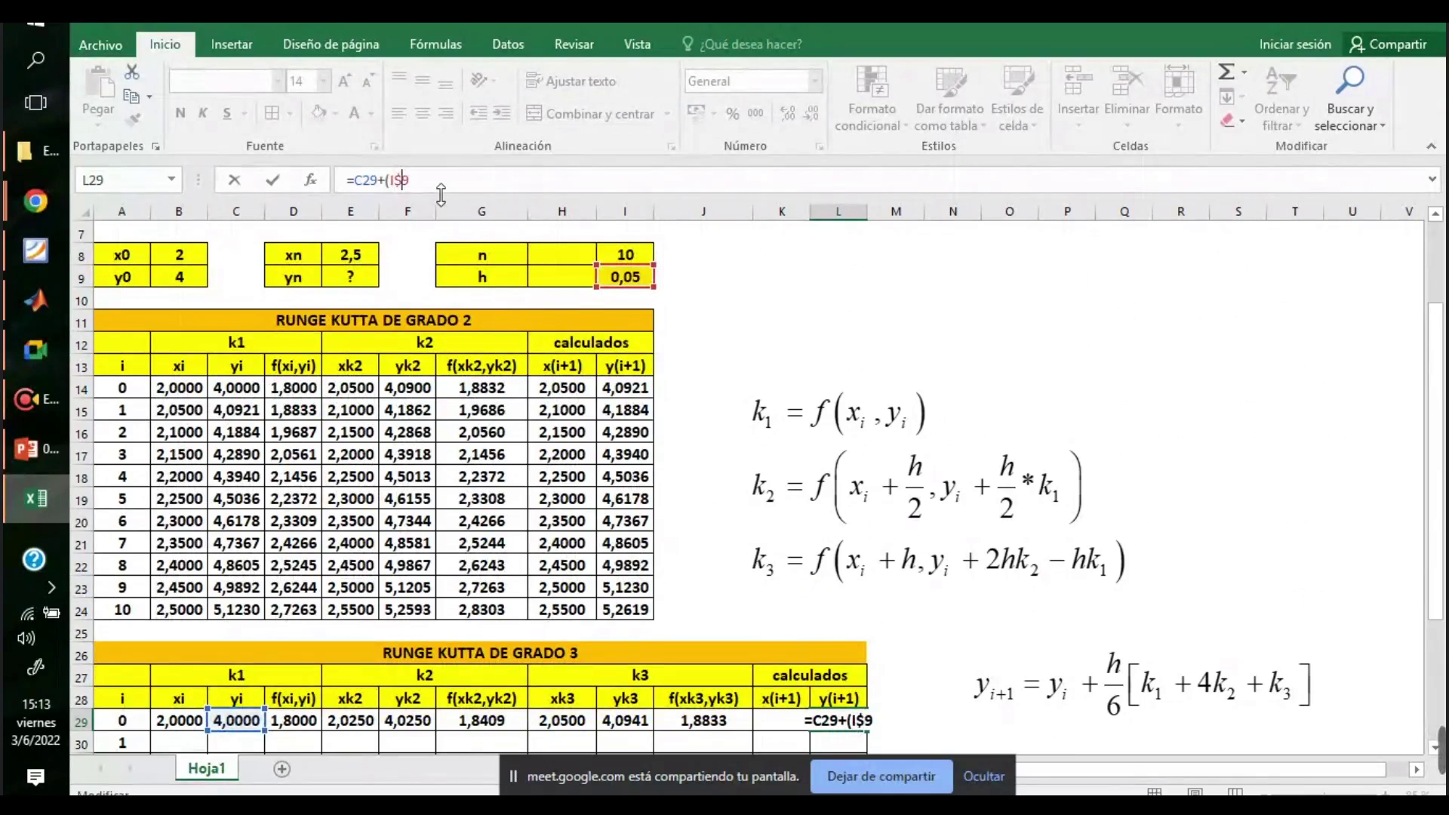
text(/)
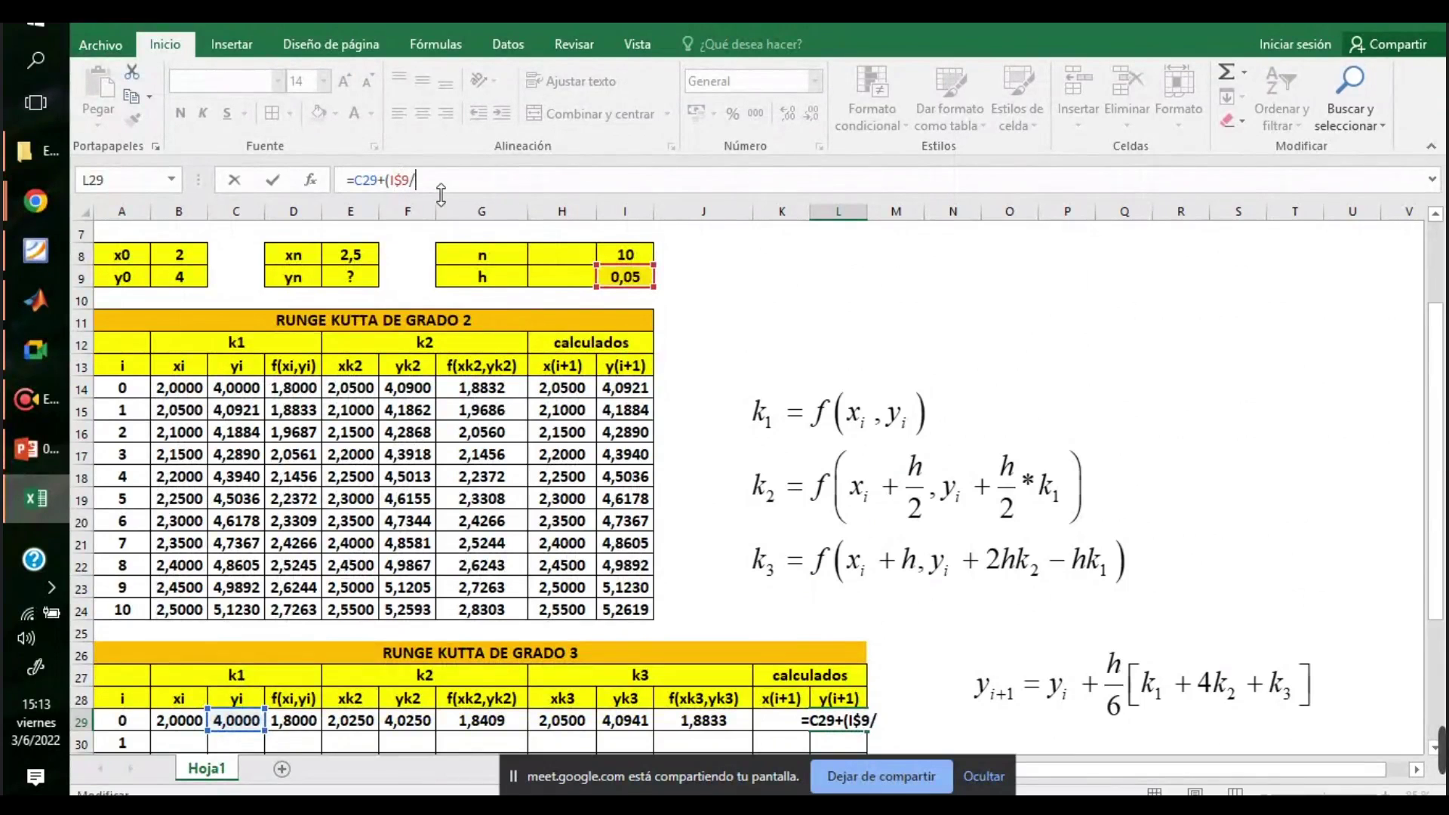
text(6)*)
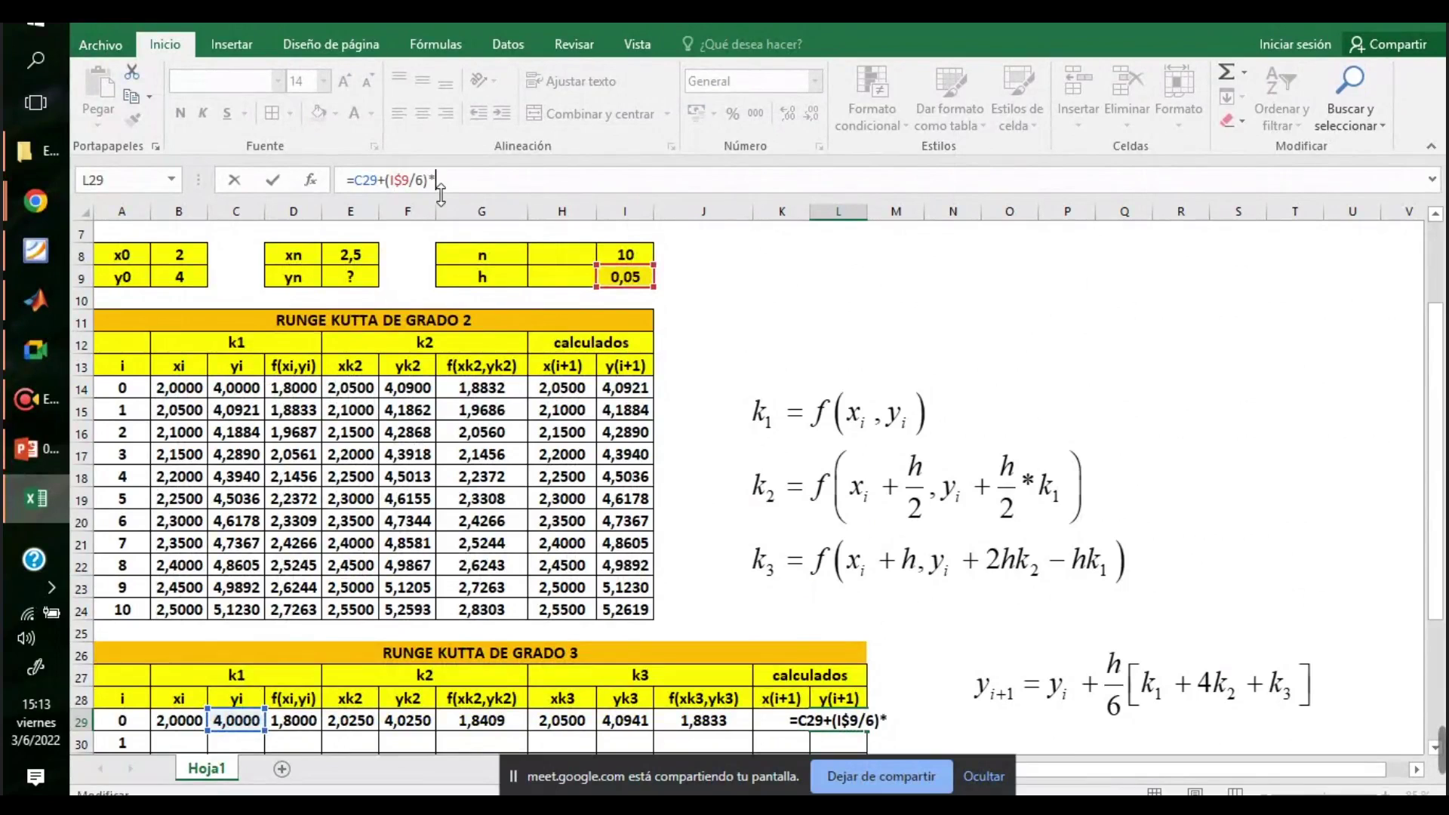
- Complete the y(i+1) formula in L29 with the weighted slope sum (D29+4*G29+J29)
text(()
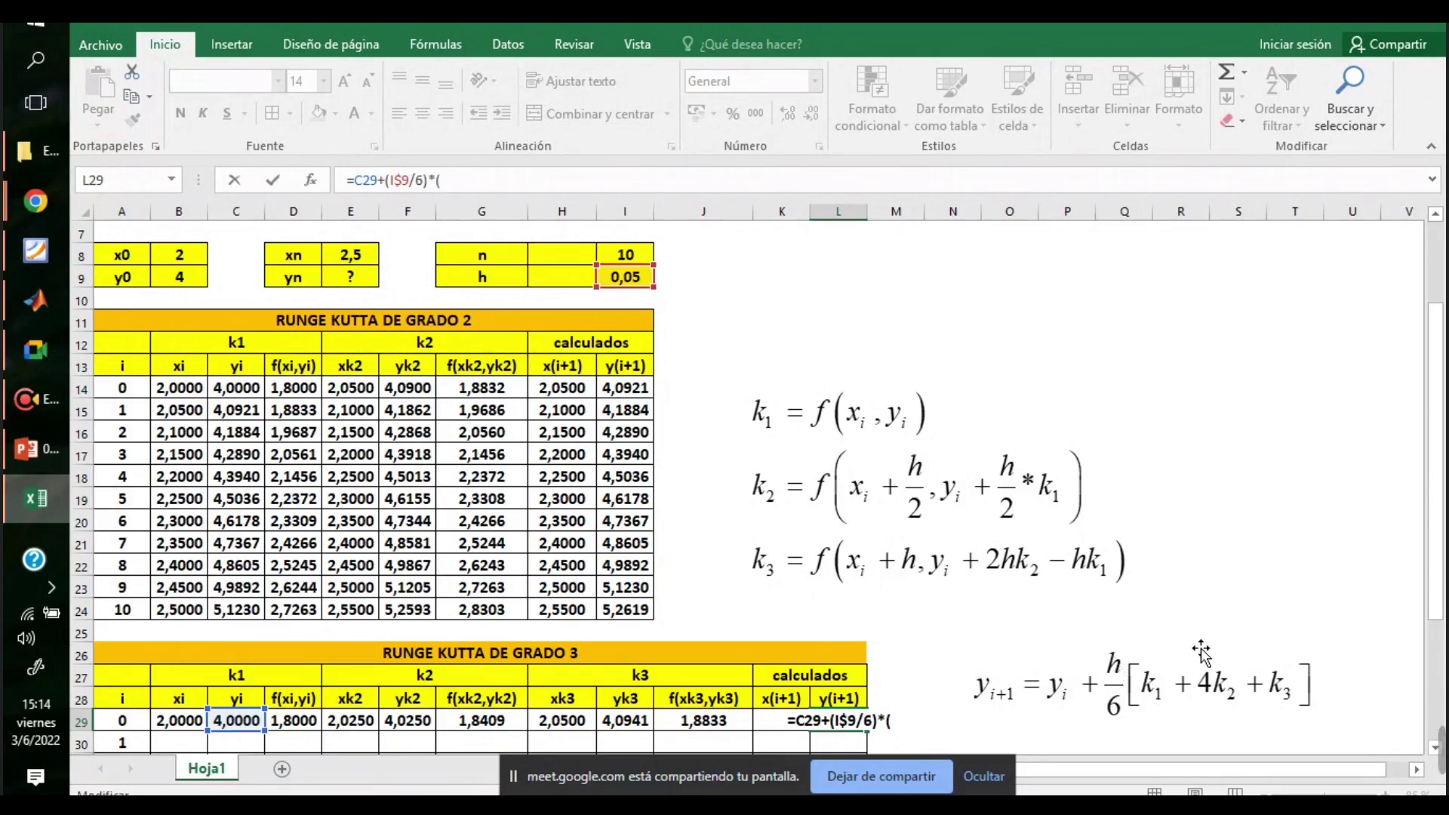
click(298, 722)
text(+4*)
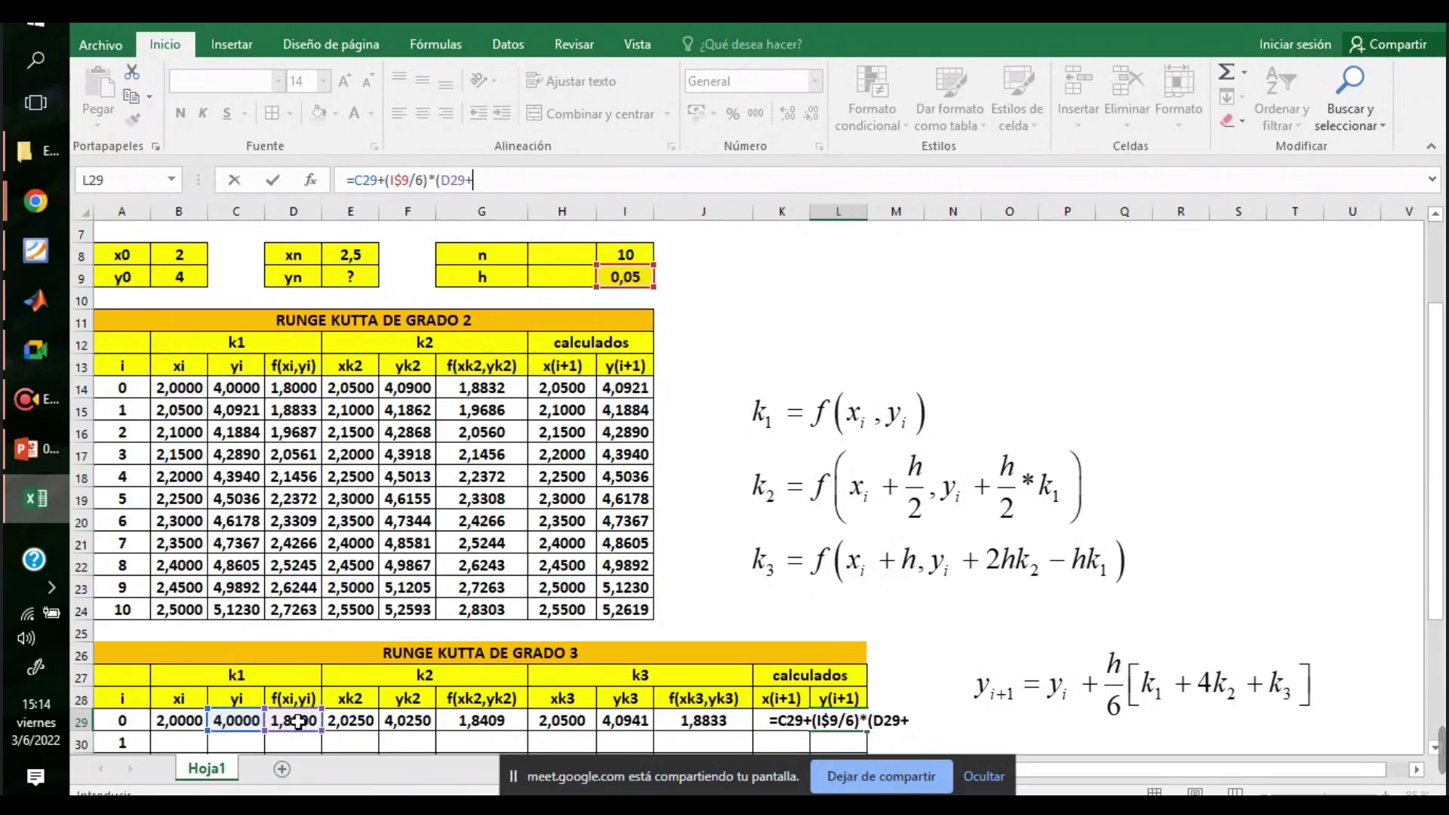
click(494, 726)
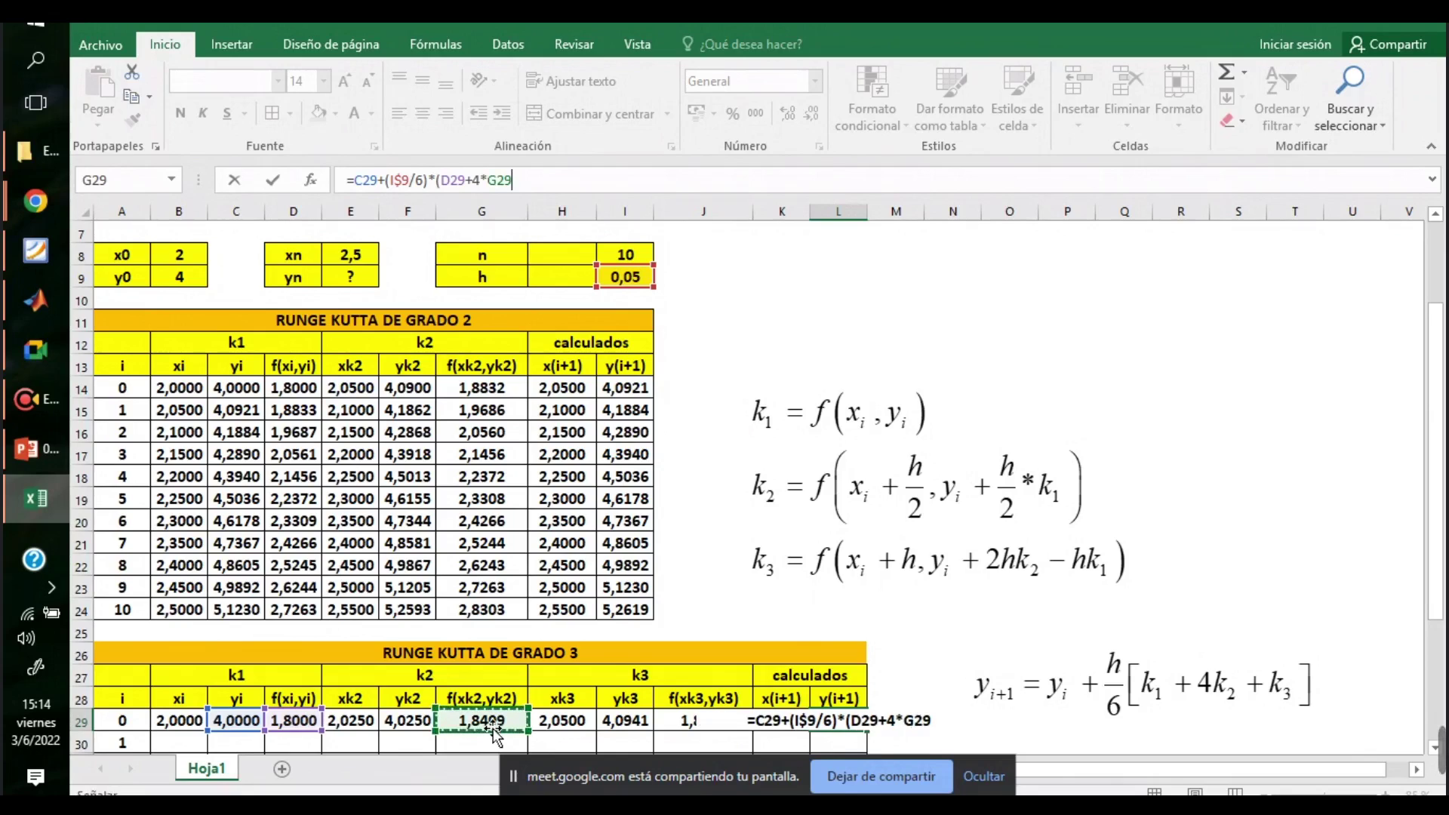
text(+)
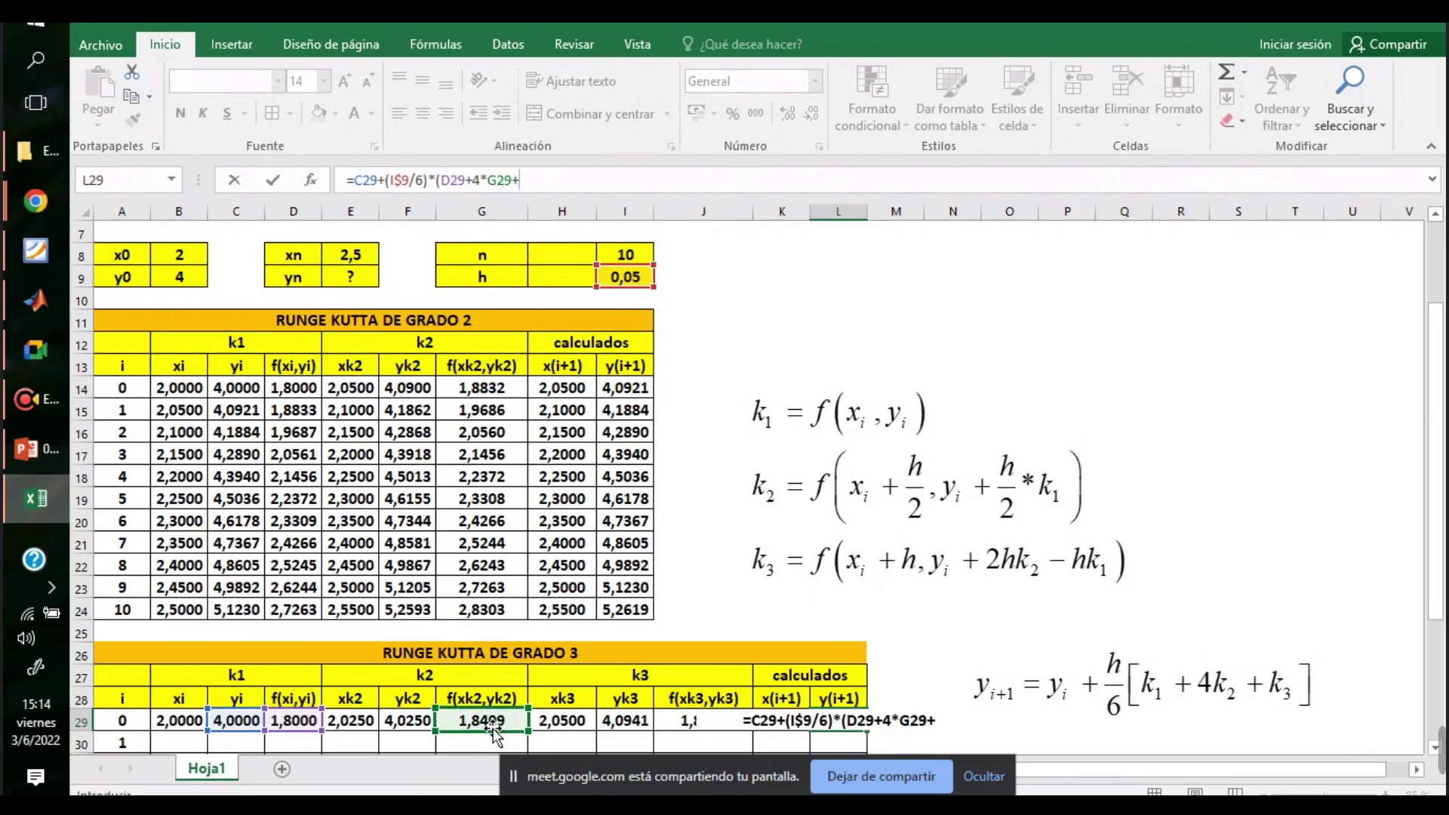
click(677, 720)
text())
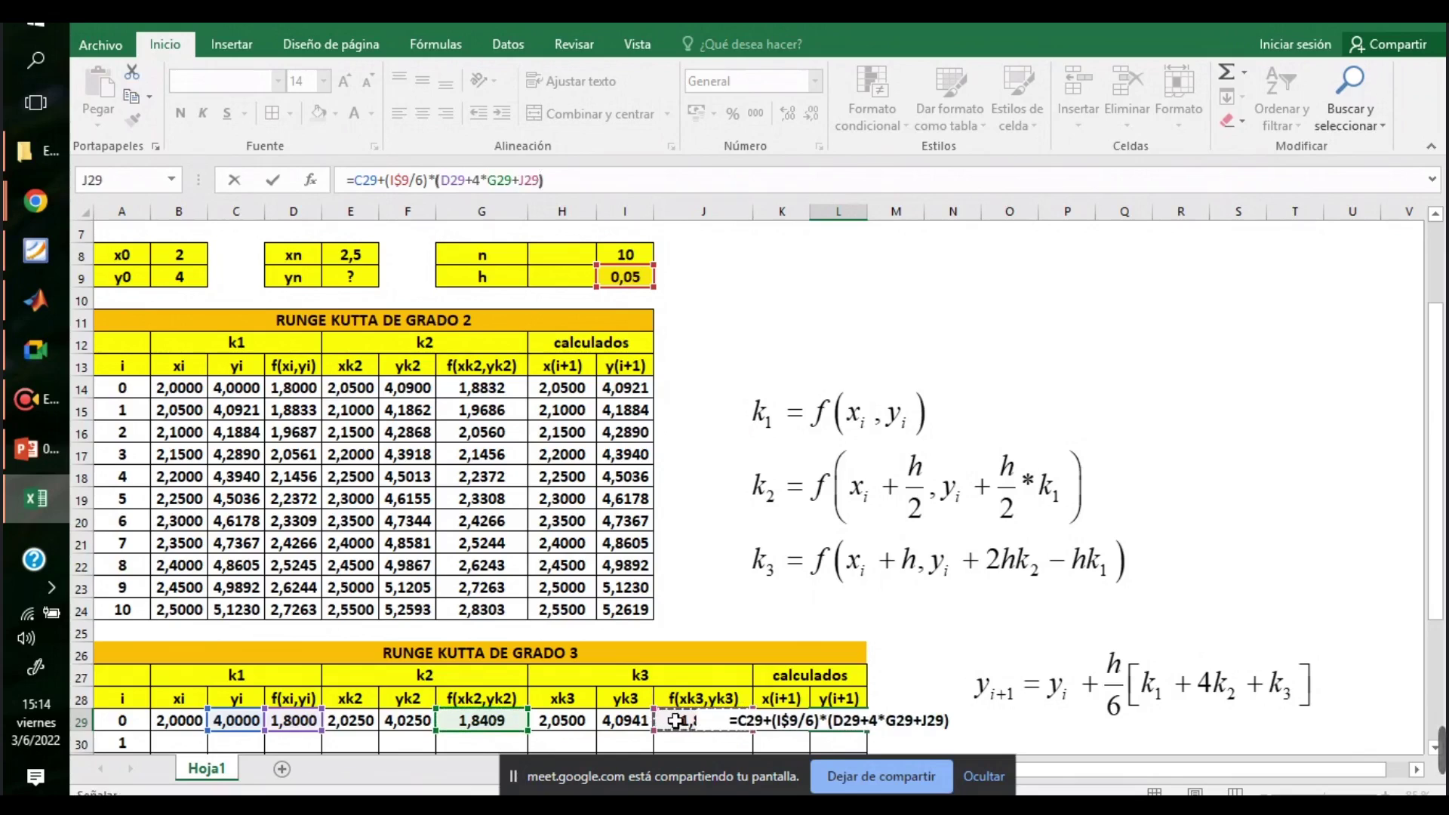
key(Return)
- Link the xi cell of iteration 1, B30, to the x(i+1) value in K29
scroll(693, 625, down, 1)
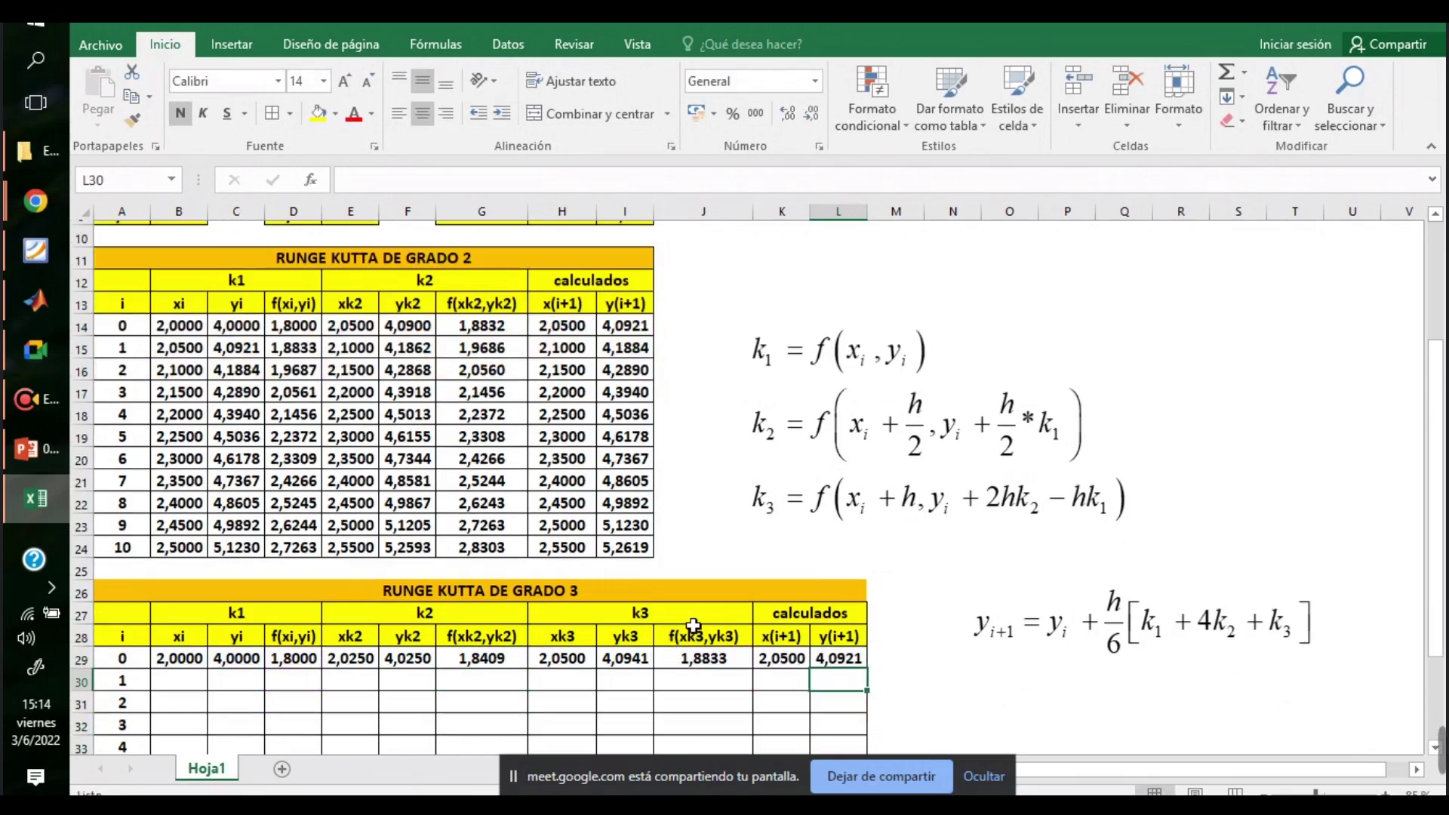
scroll(693, 624, down, 2)
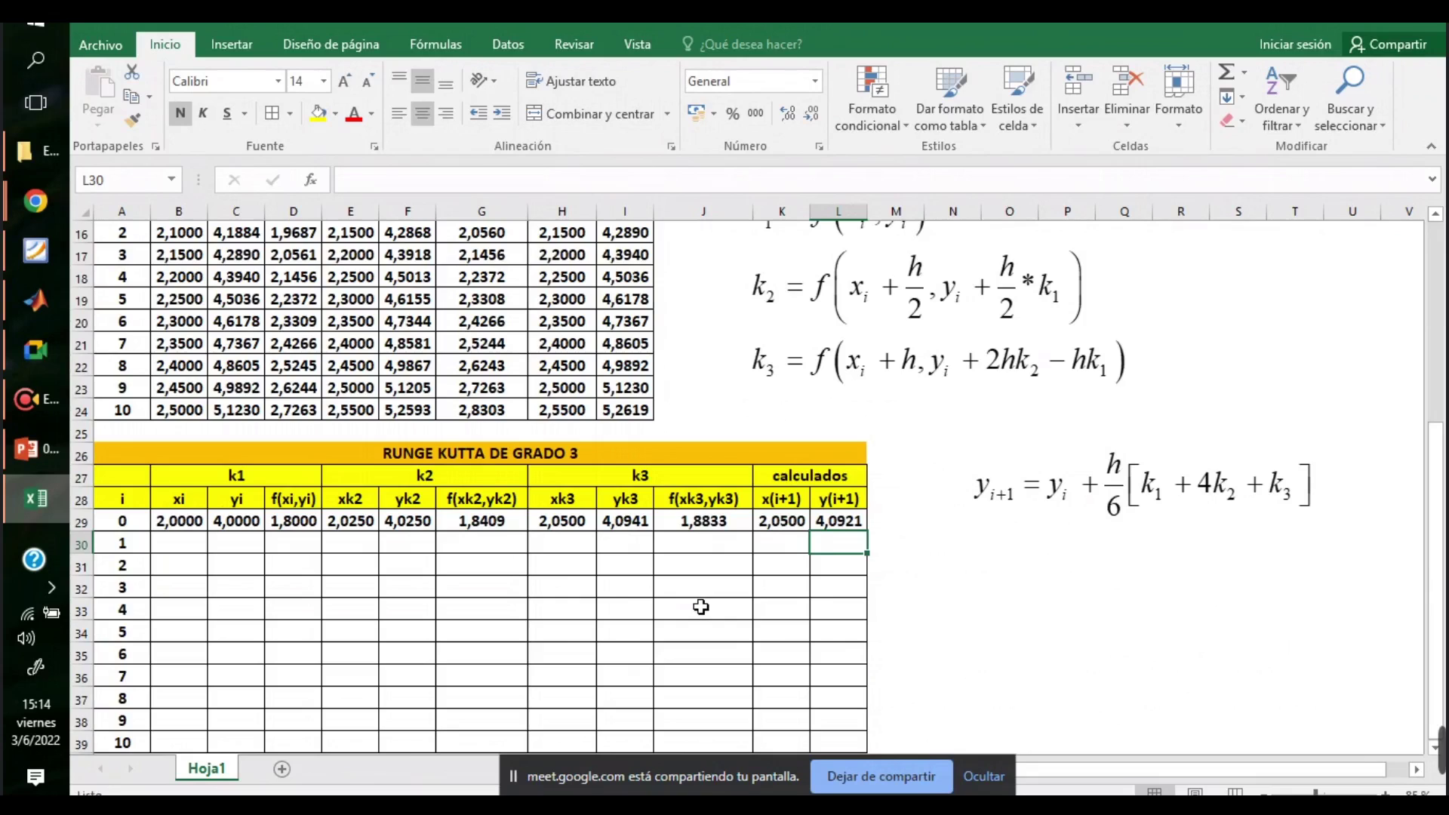
click(181, 543)
text(+)
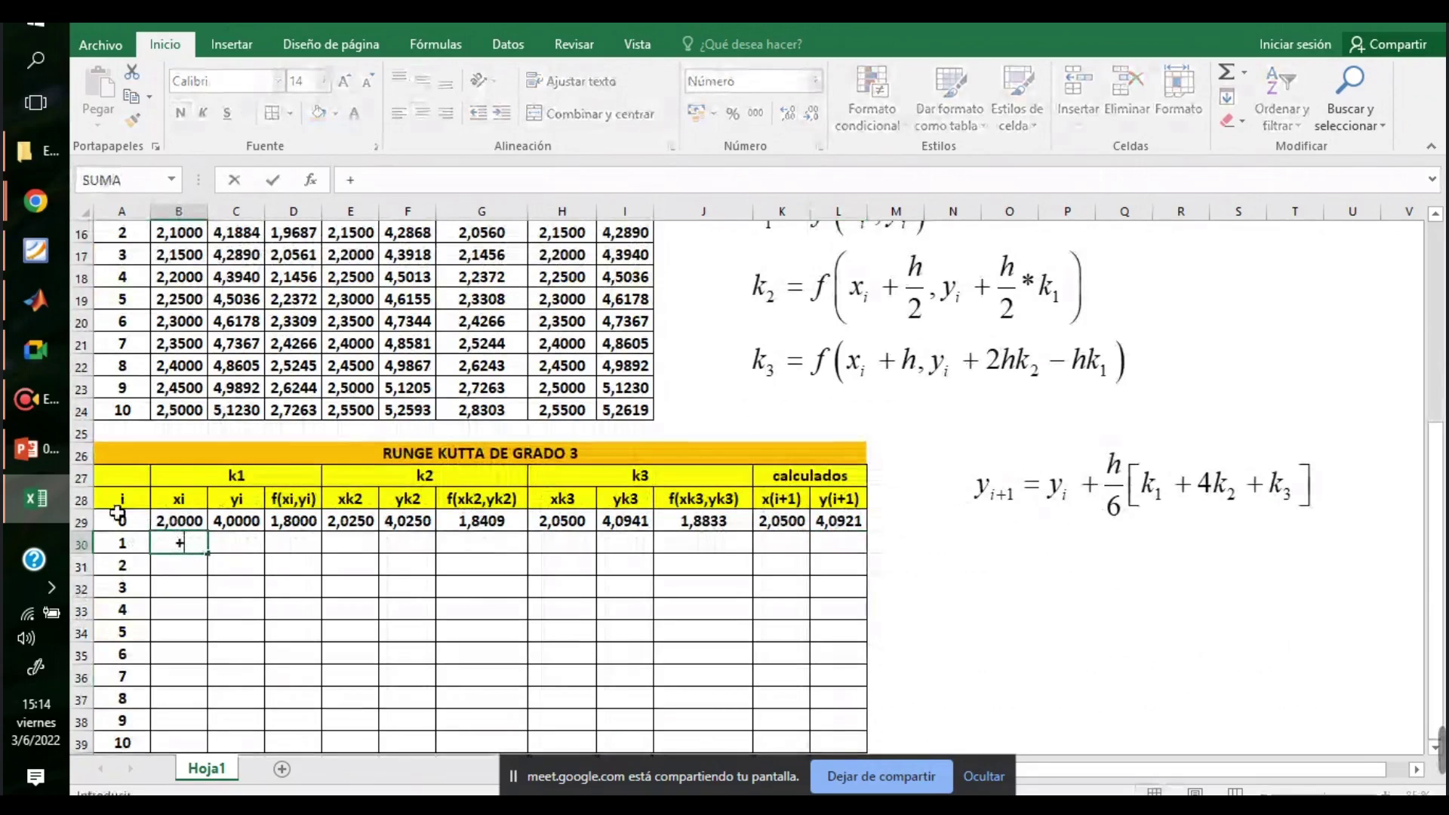
click(781, 520)
key(Return)
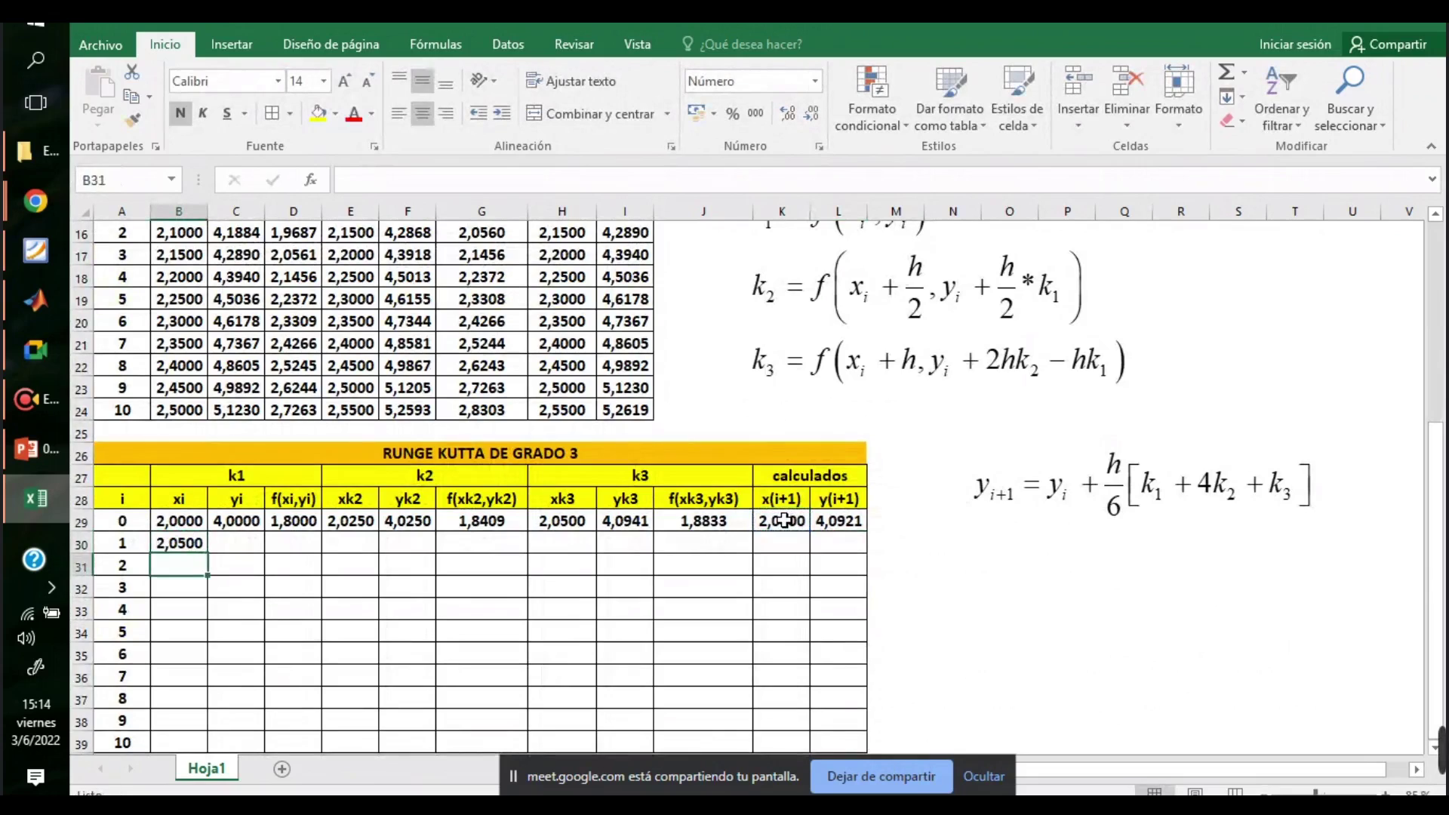
- Link the yi cell of iteration 1, C30, to the y(i+1) value in L29
click(227, 545)
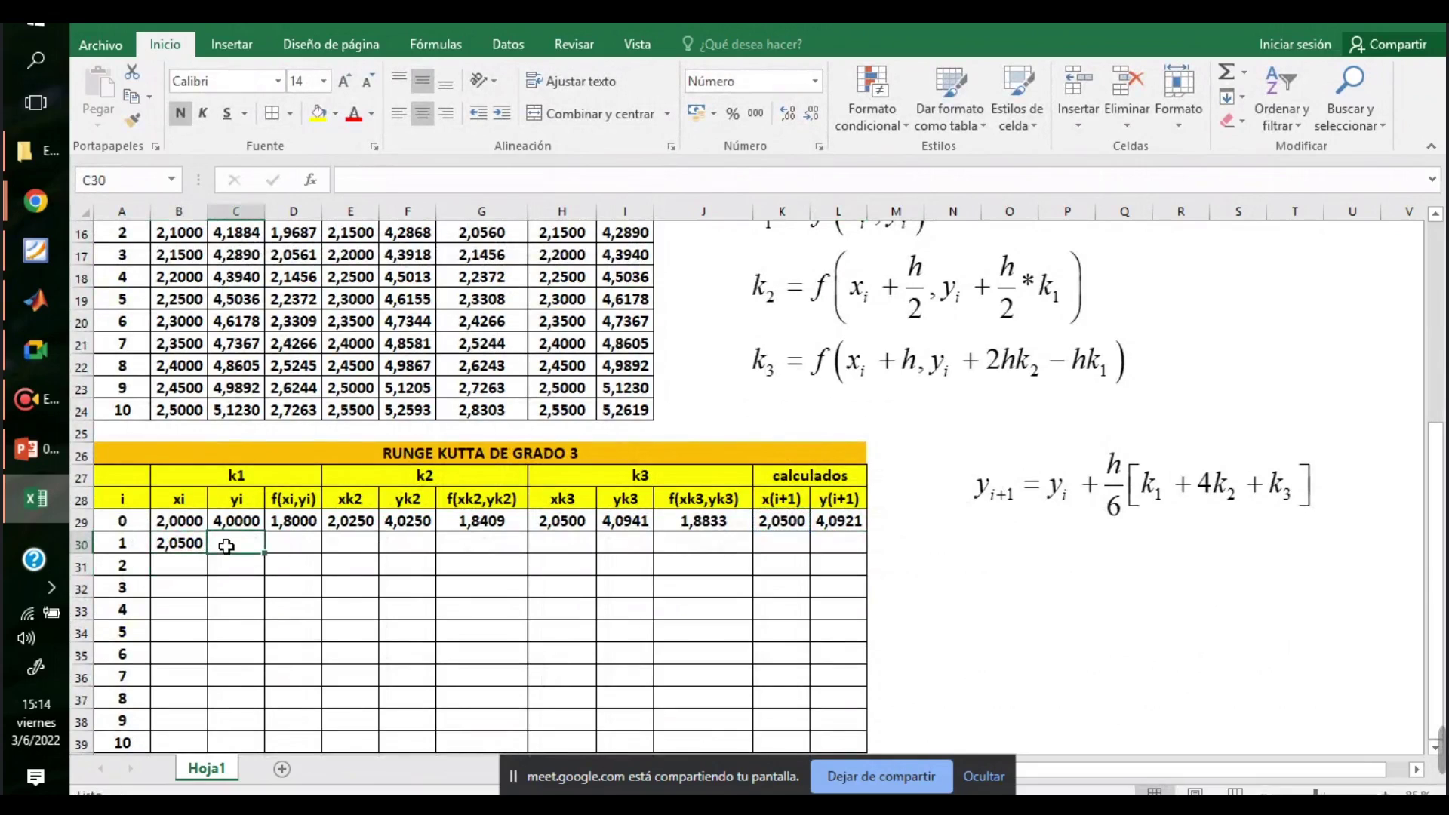
text(+)
click(855, 521)
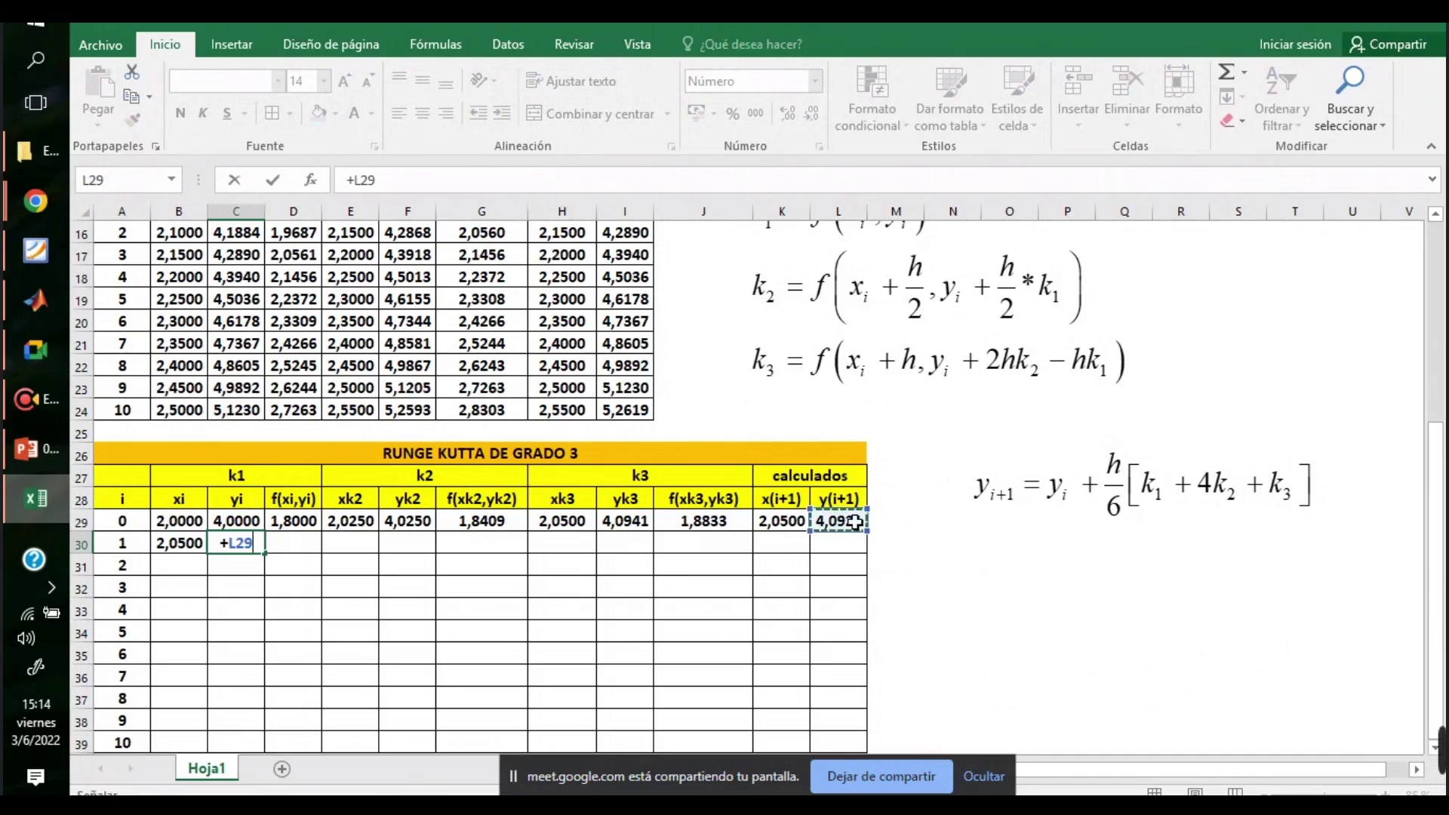
key(Return)
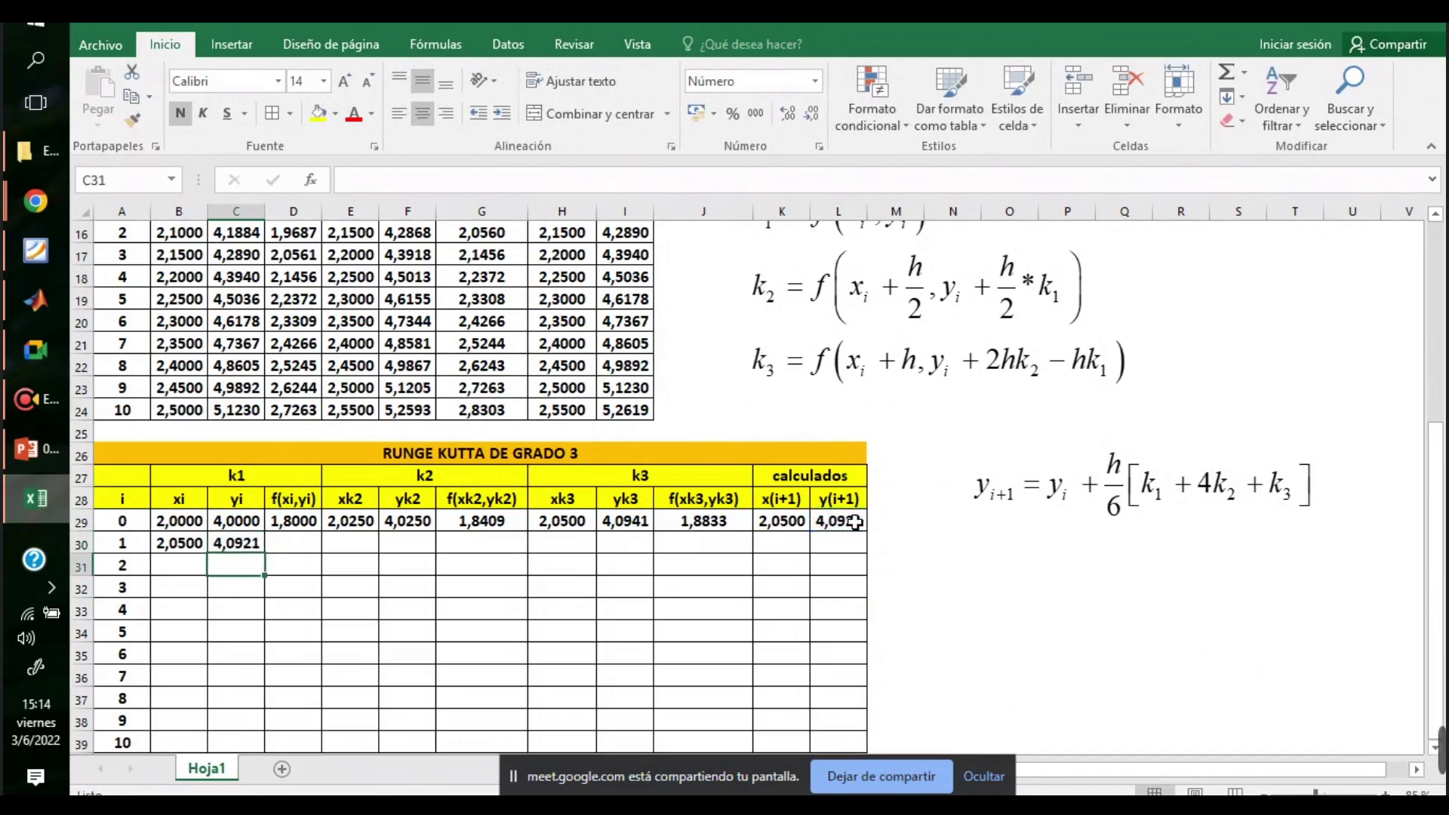
- Fill the iteration 0 formulas in D29:L29 down into row 30 for iteration 1
click(291, 519)
drag(372, 519, 853, 558)
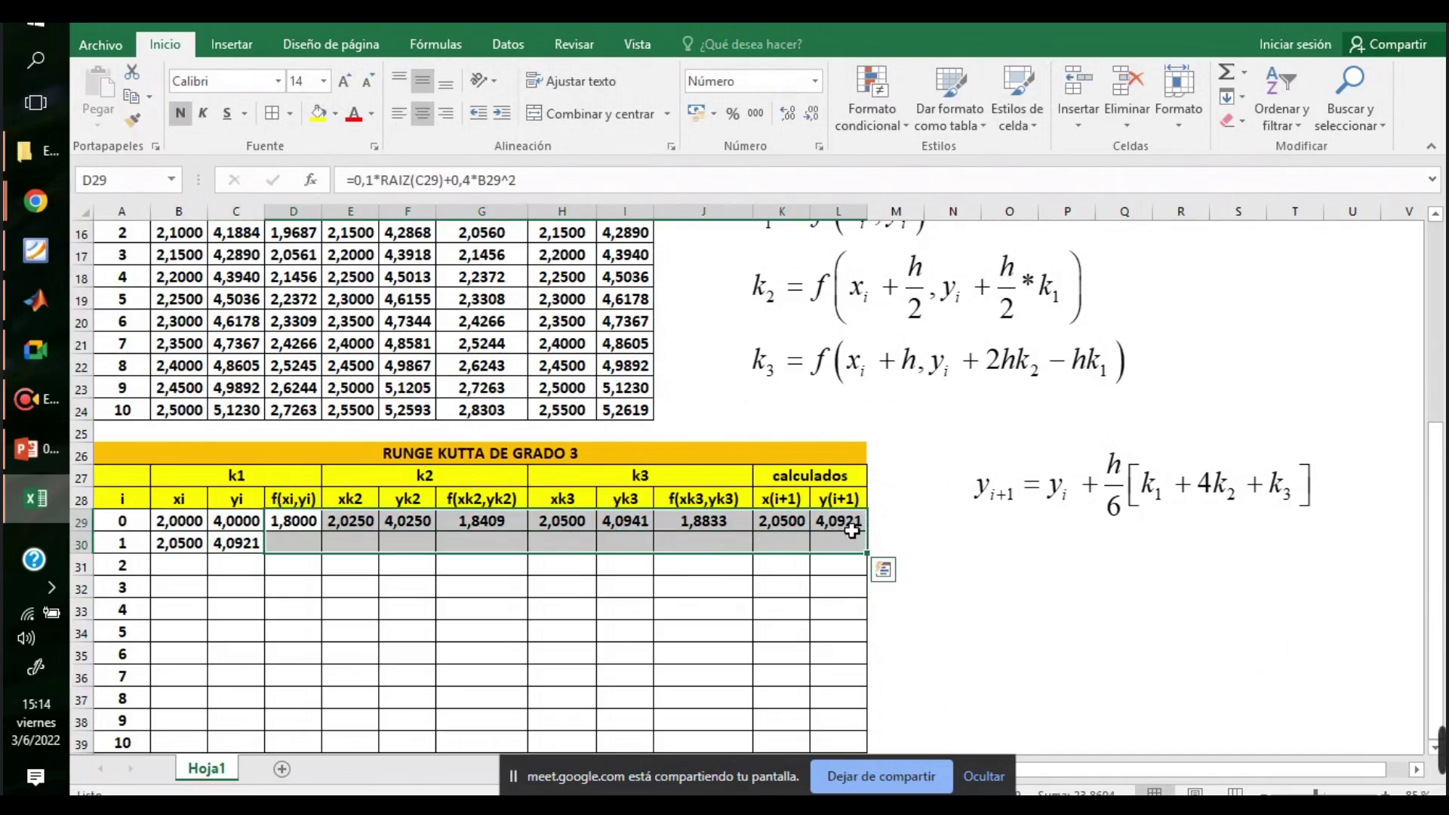
click(838, 521)
drag(303, 521, 869, 553)
click(949, 564)
- Fill the iteration 1 formulas in B30:L30 down through row 39 for iteration 10
scroll(683, 599, down, 1)
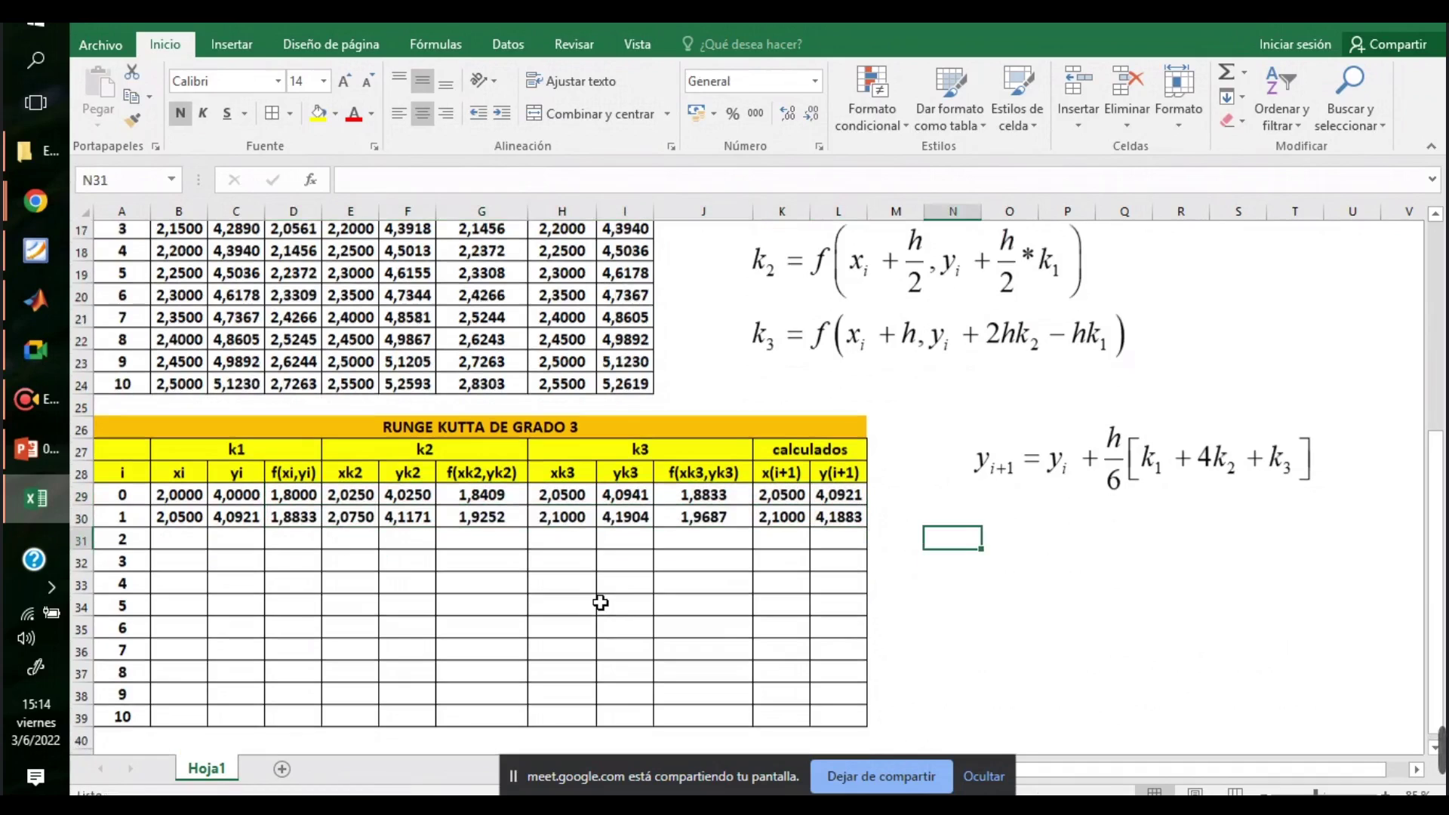
drag(181, 477, 842, 680)
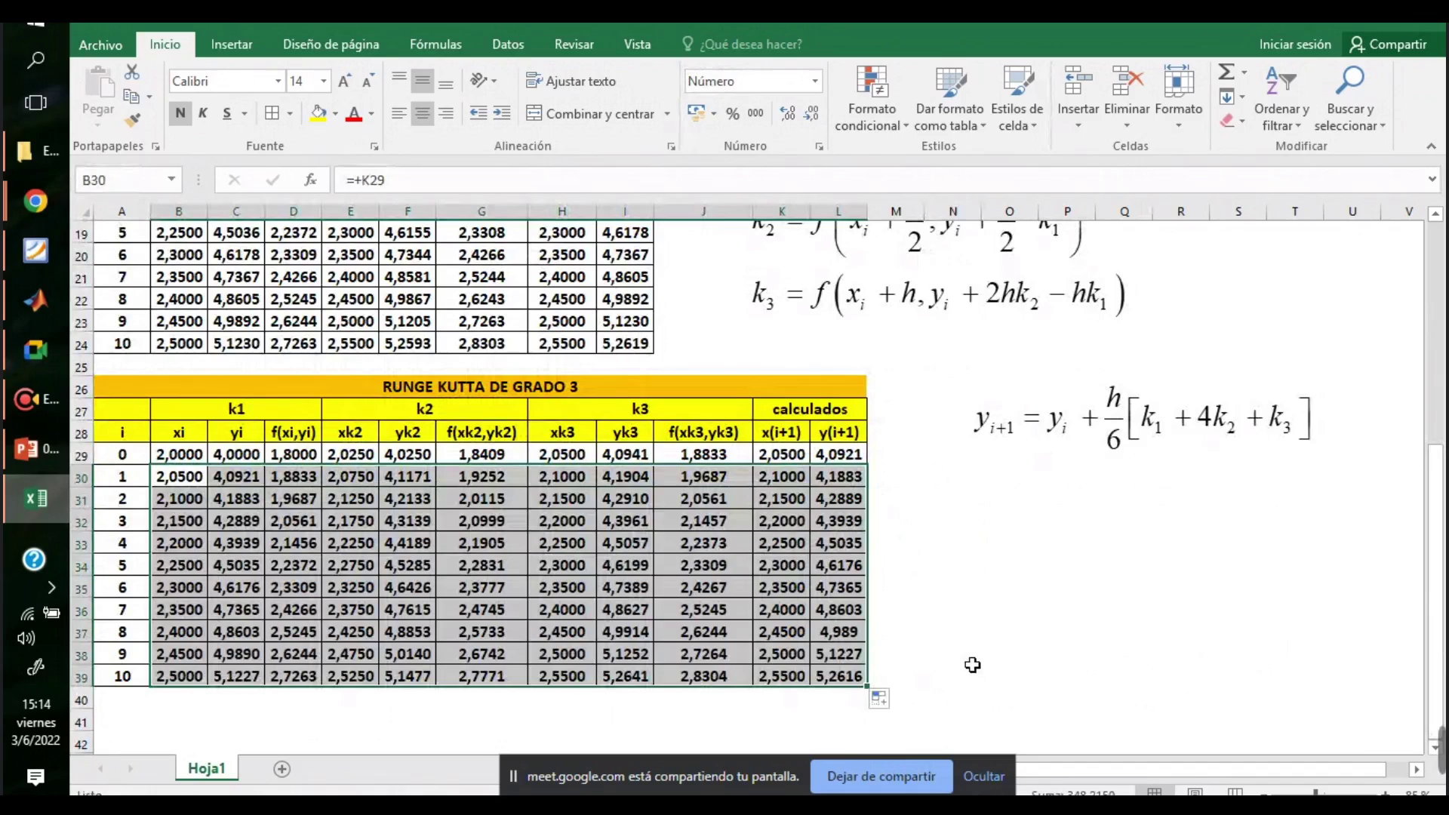
click(972, 668)
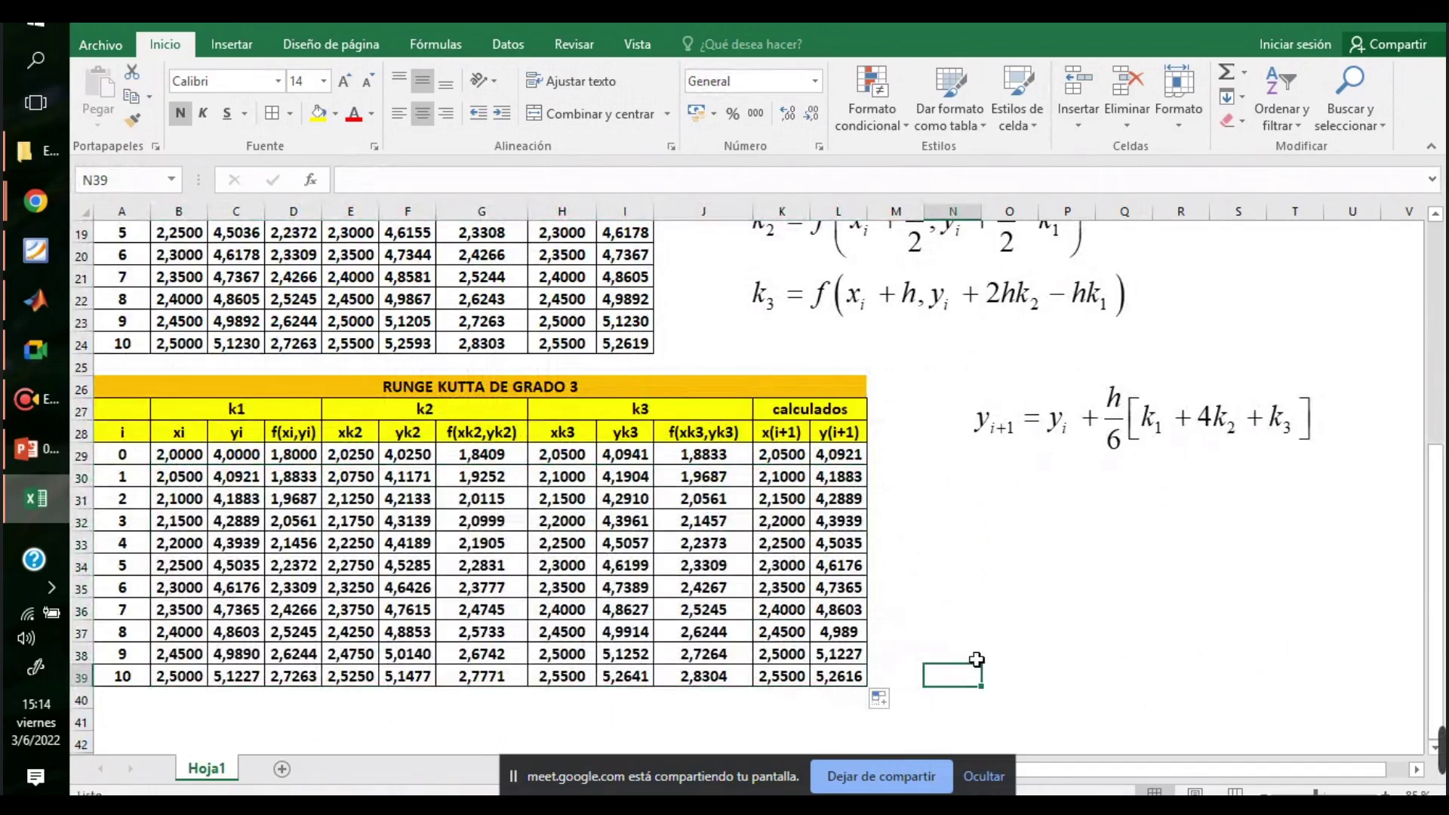
click(937, 613)
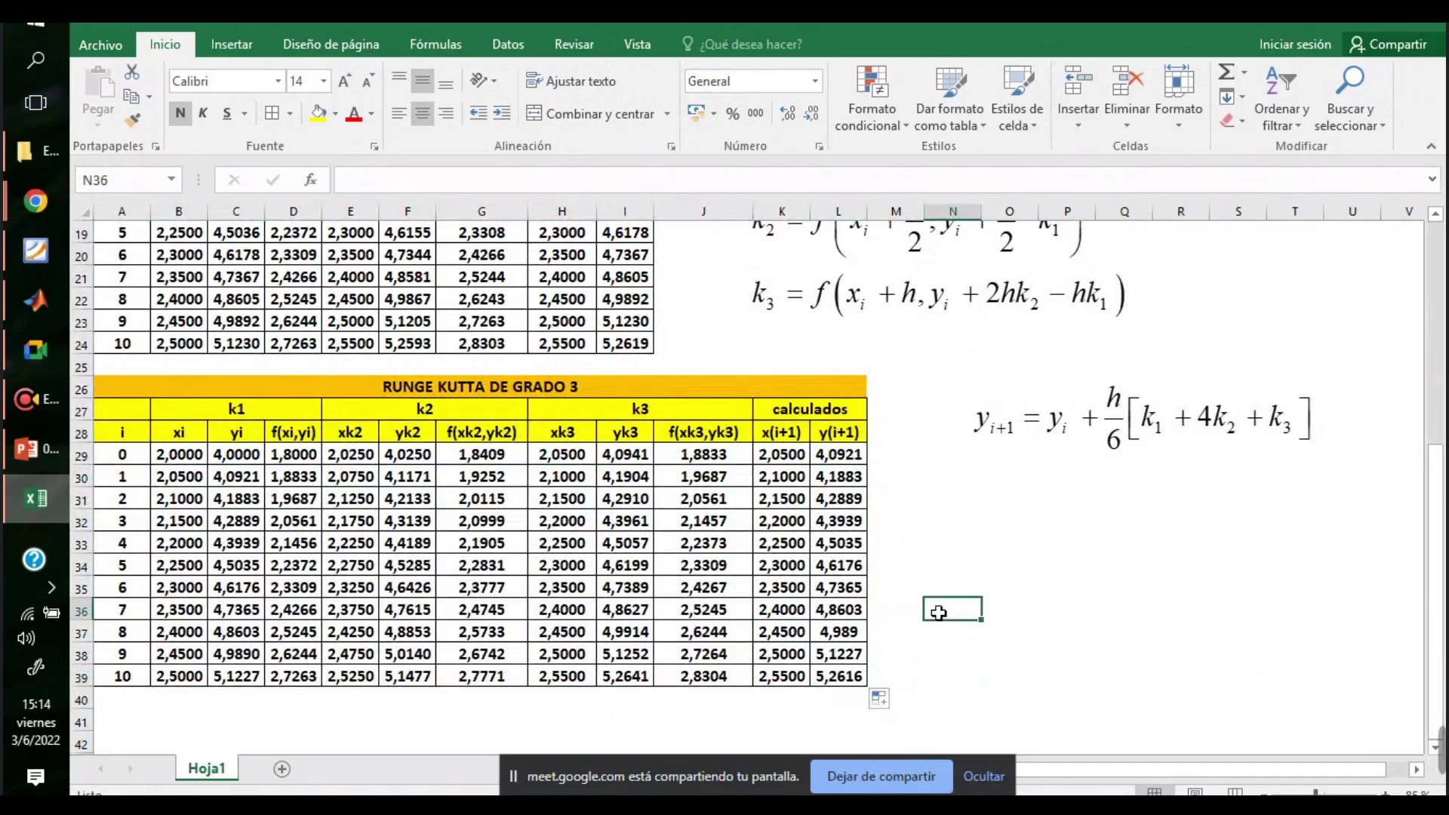
- Delete the y(i+1) equation image and the k1, k2, k3 equations image beside the tables
click(151, 385)
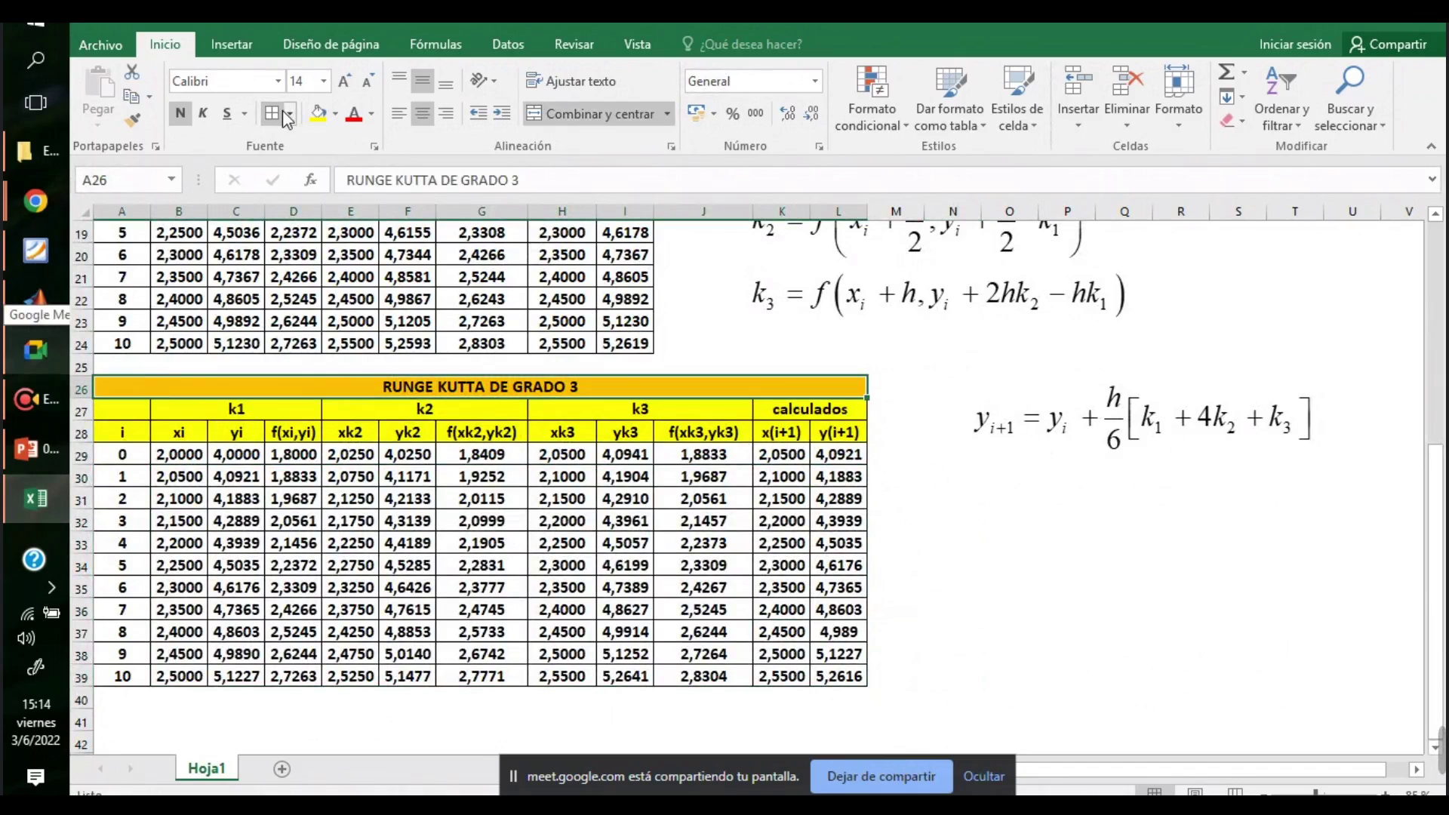
click(963, 509)
click(1057, 449)
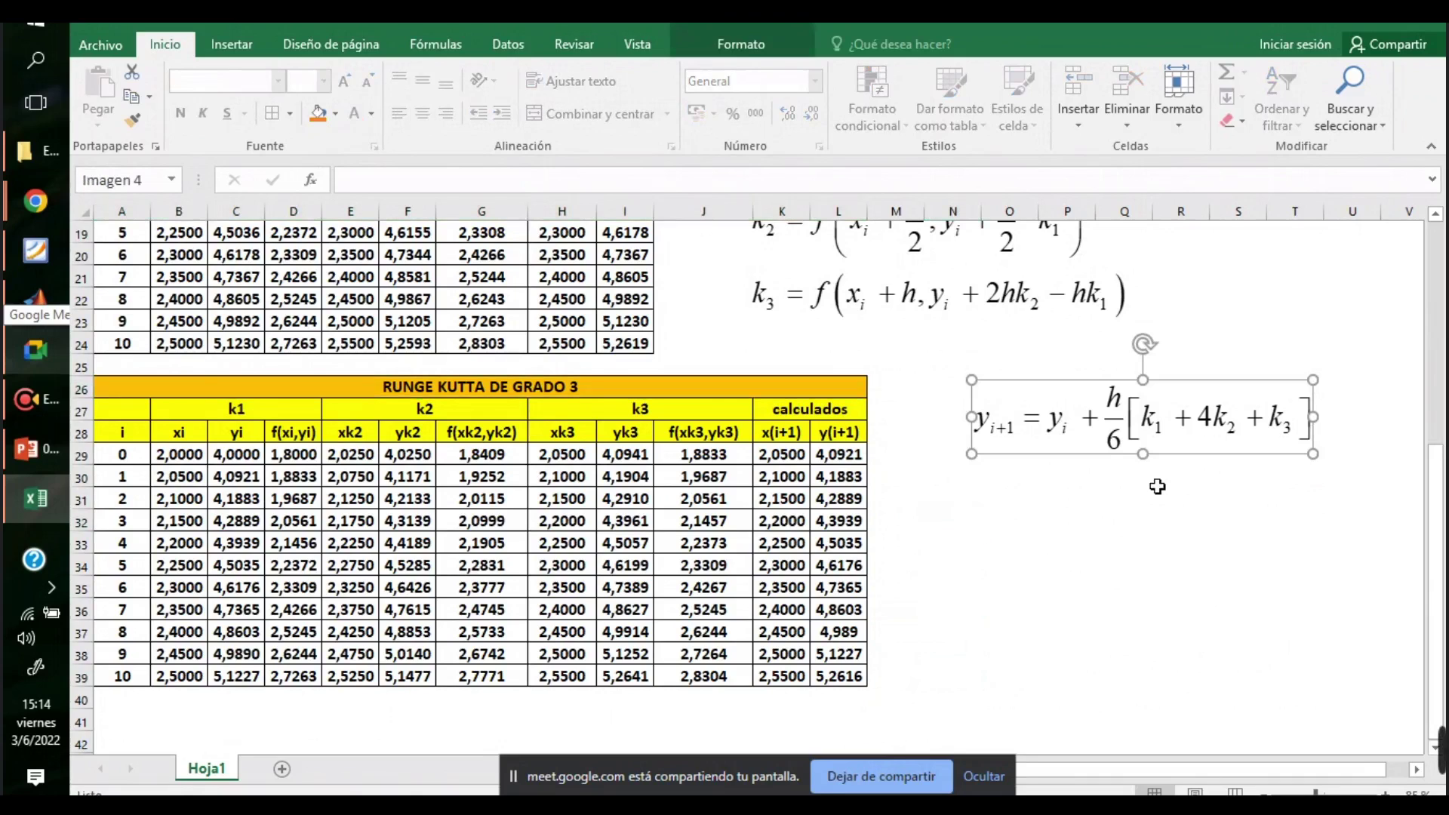
key(Delete)
click(1002, 317)
key(Delete)
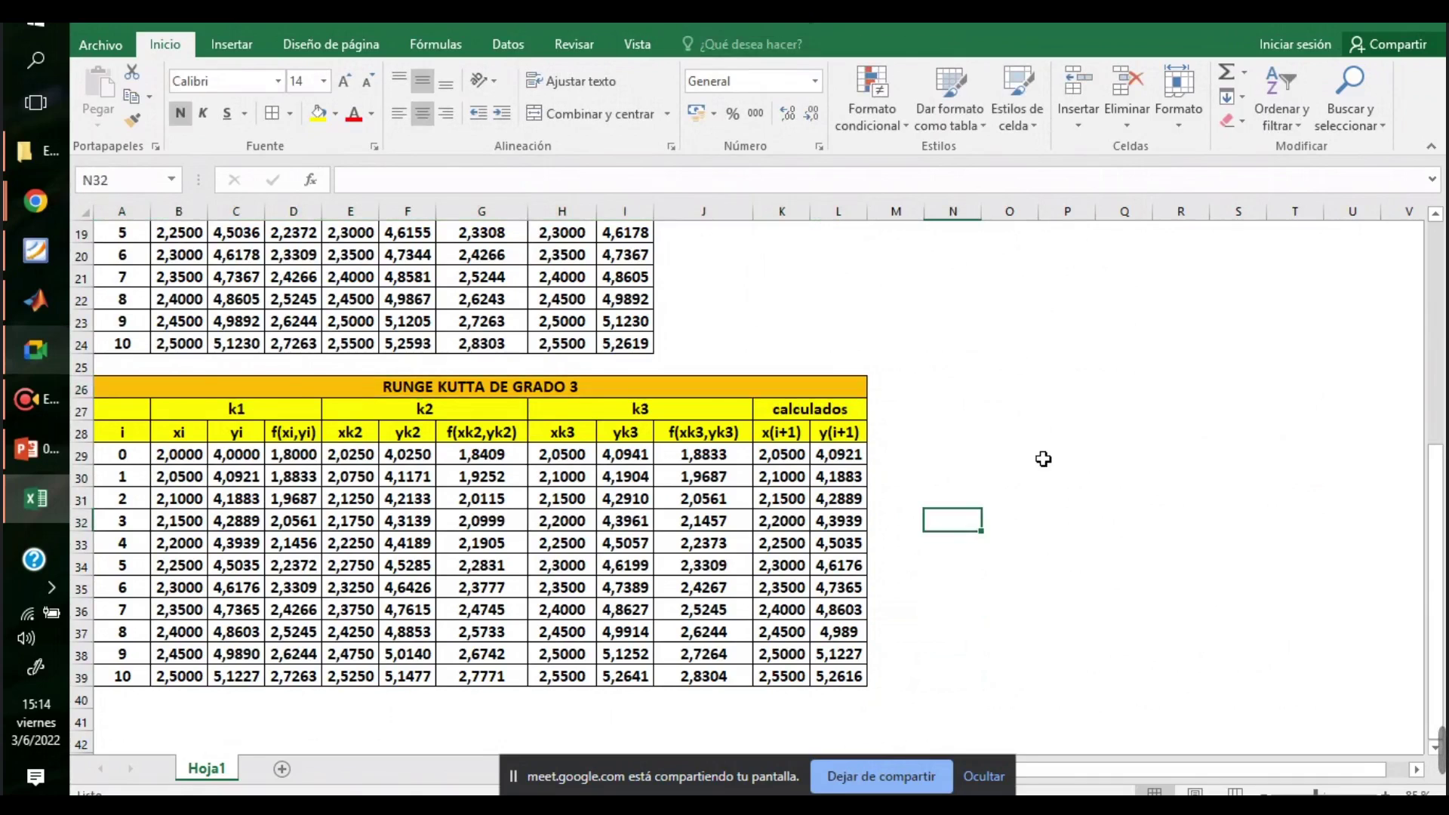
scroll(1043, 459, up, 1)
scroll(1042, 479, up, 2)
scroll(1043, 481, down, 3)
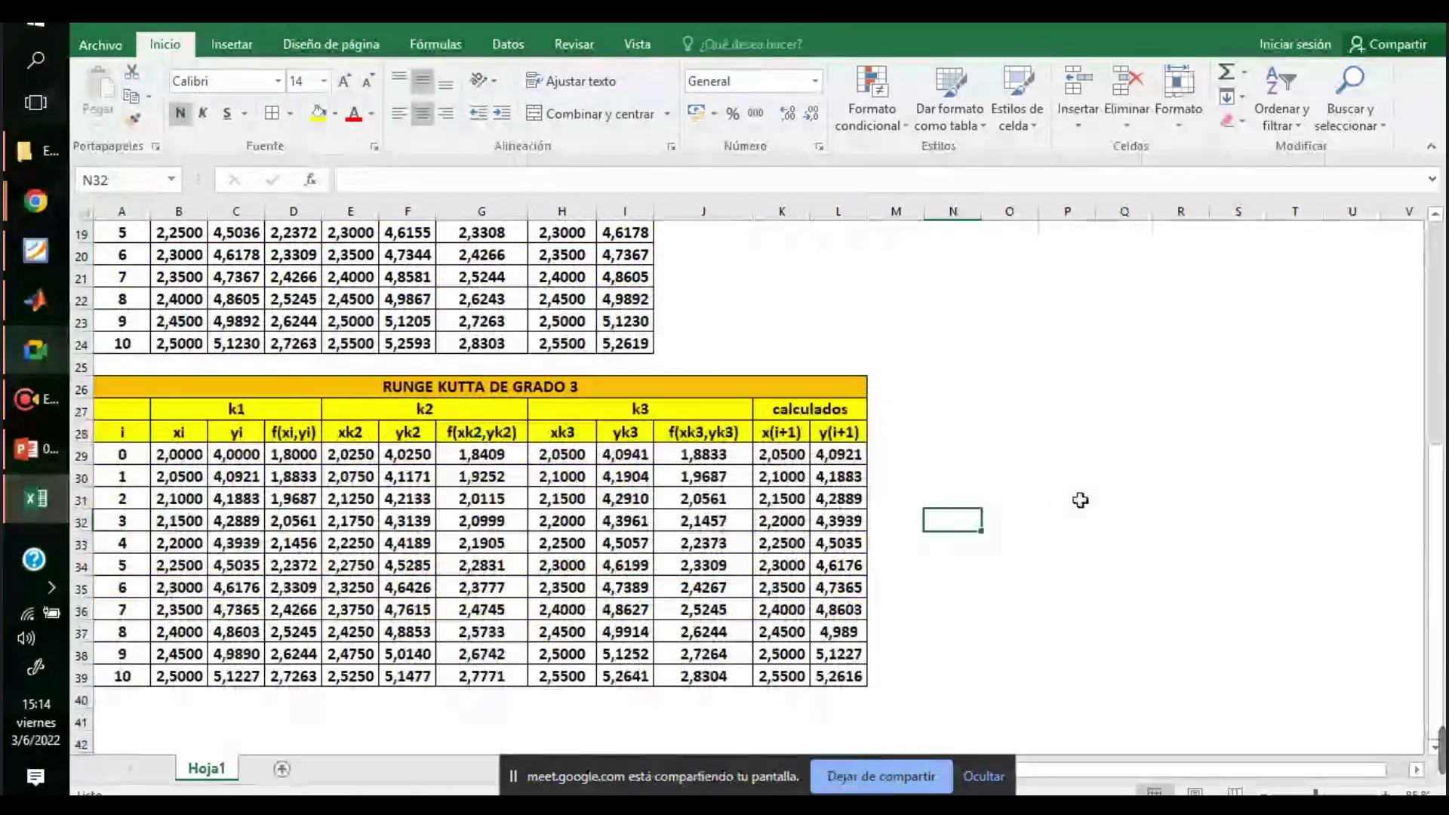
click(1077, 498)
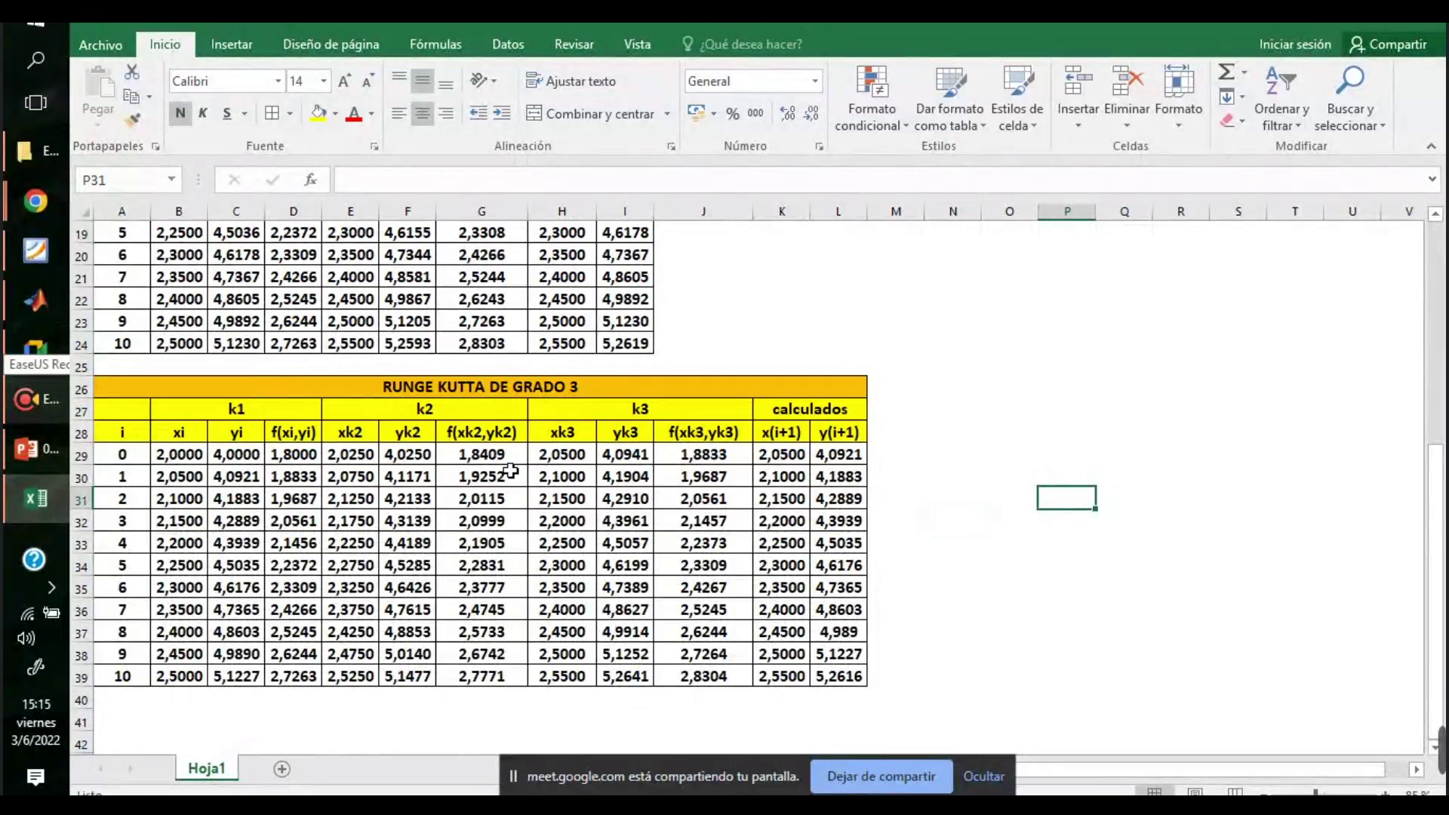
scroll(541, 492, up, 4)
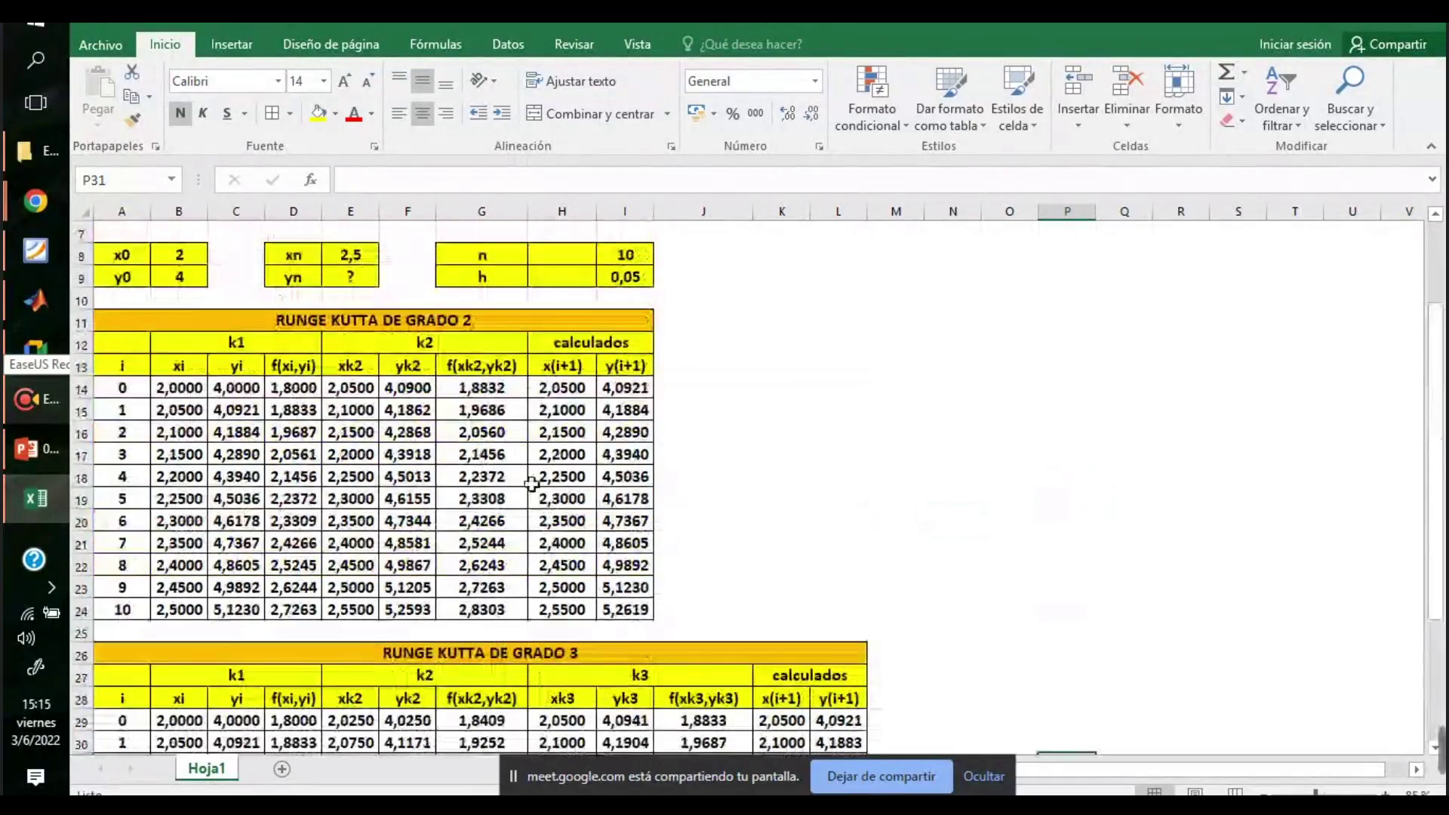
scroll(528, 479, down, 1)
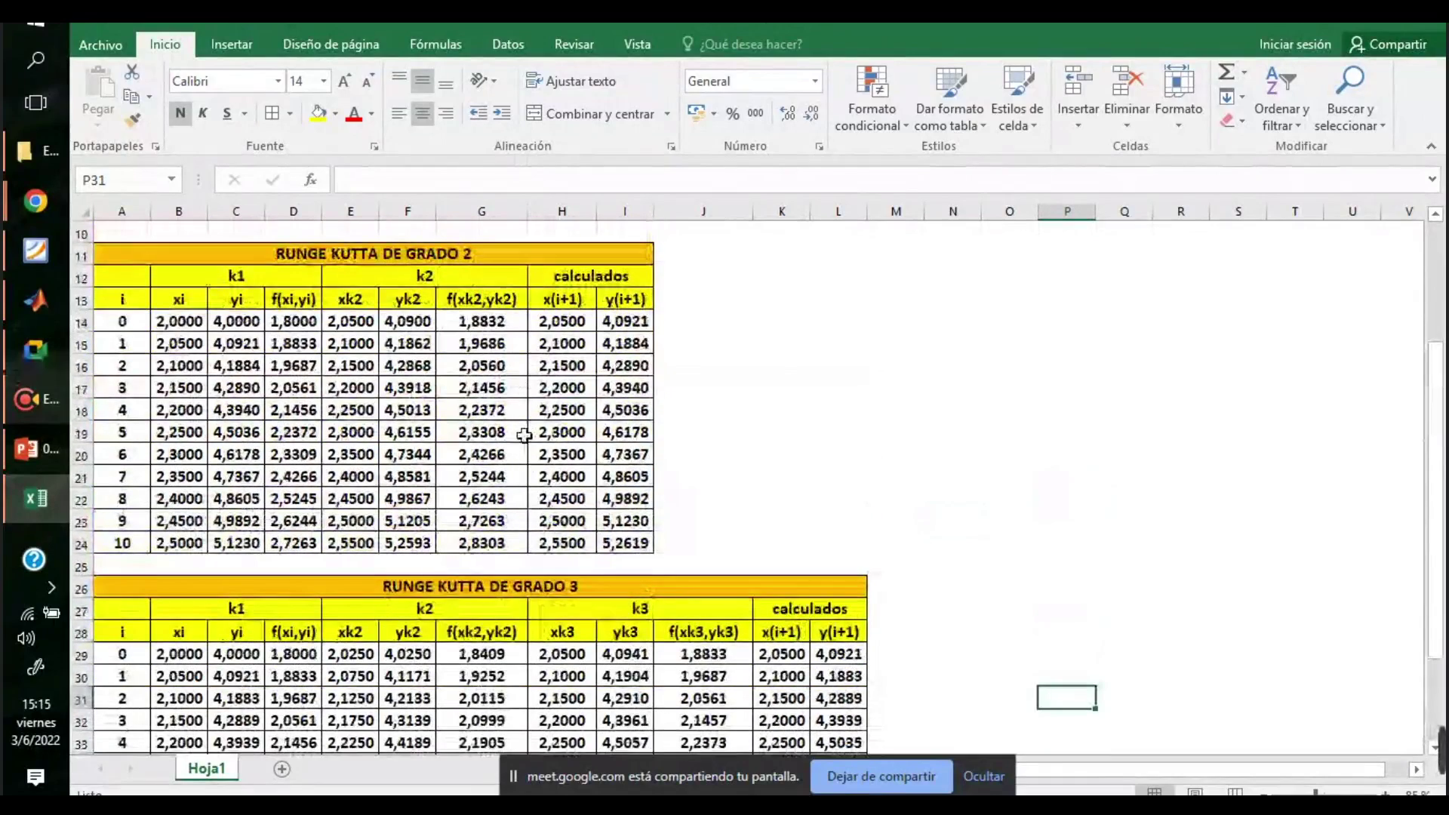
- Copy the whole Runge Kutta de grado 3 table, A26:L39, and paste the copy starting at A41
scroll(209, 396, down, 3)
drag(209, 397, 790, 674)
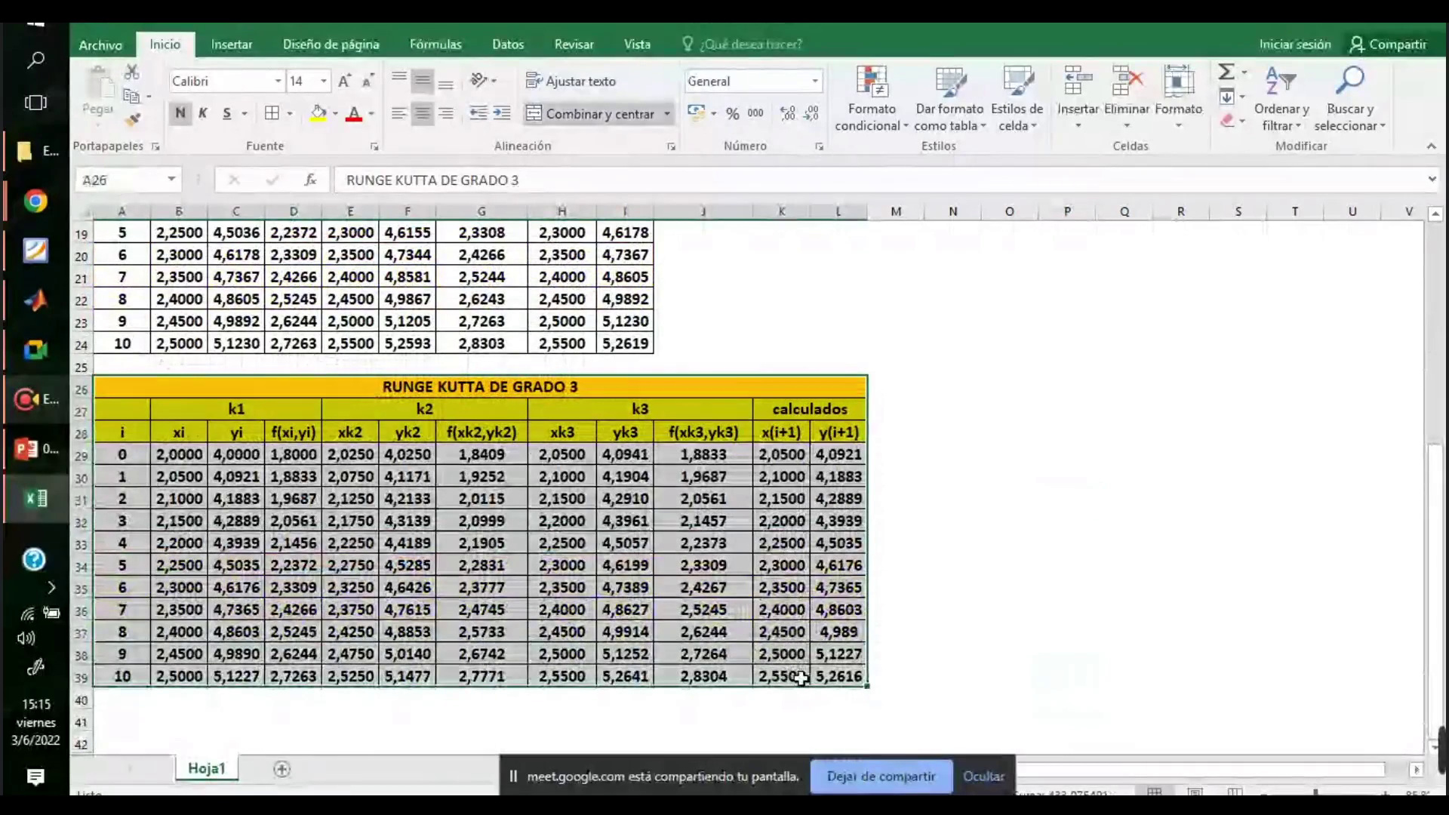
key(ctrl+c)
scroll(522, 623, down, 1)
click(134, 652)
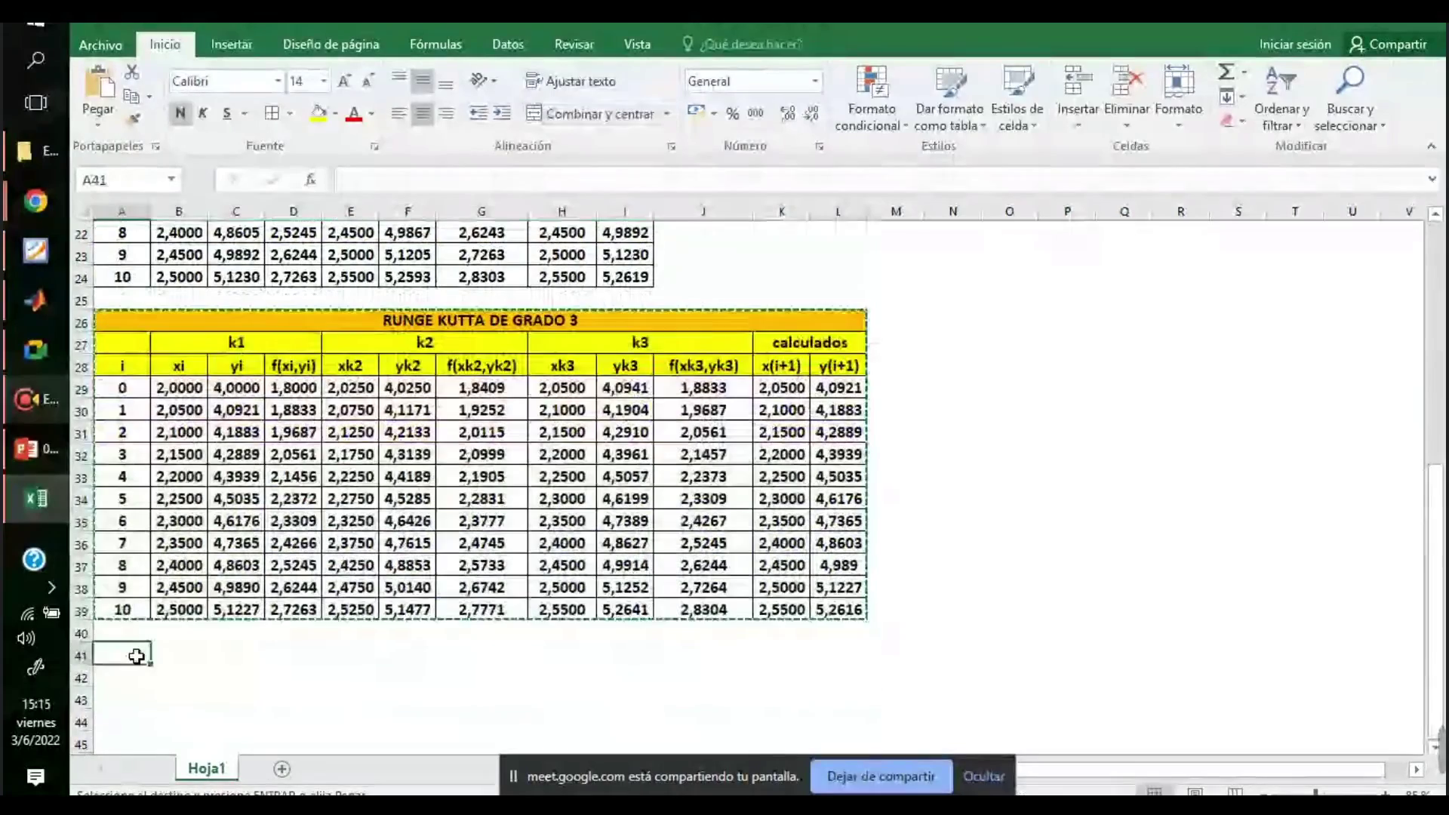
scroll(576, 652, down, 2)
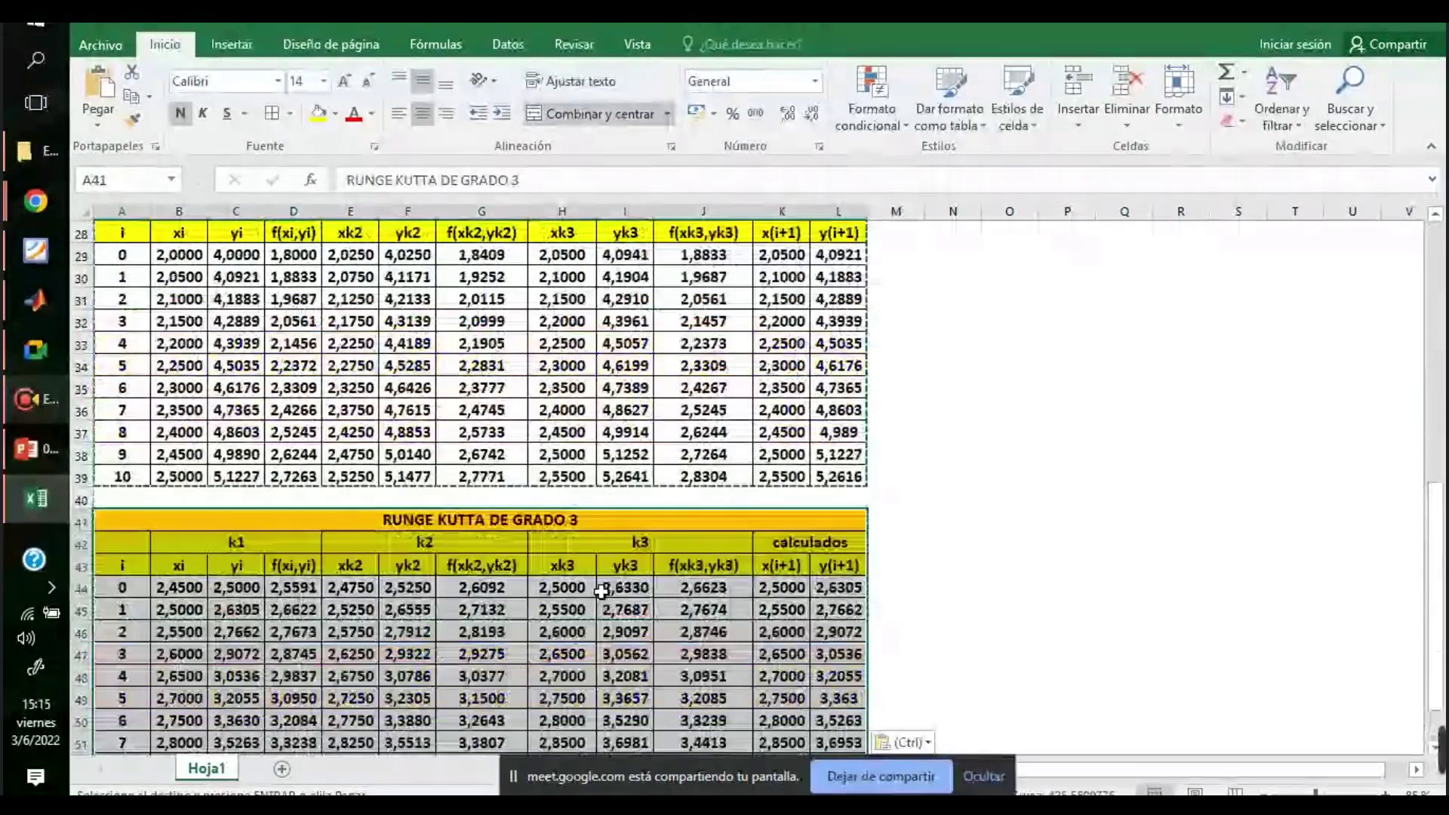
- Change the title of the copied table in row 41 to RUNGE KUTTA DE GRADO 4
double_click(615, 521)
key(BackSpace)
text(4)
key(Return)
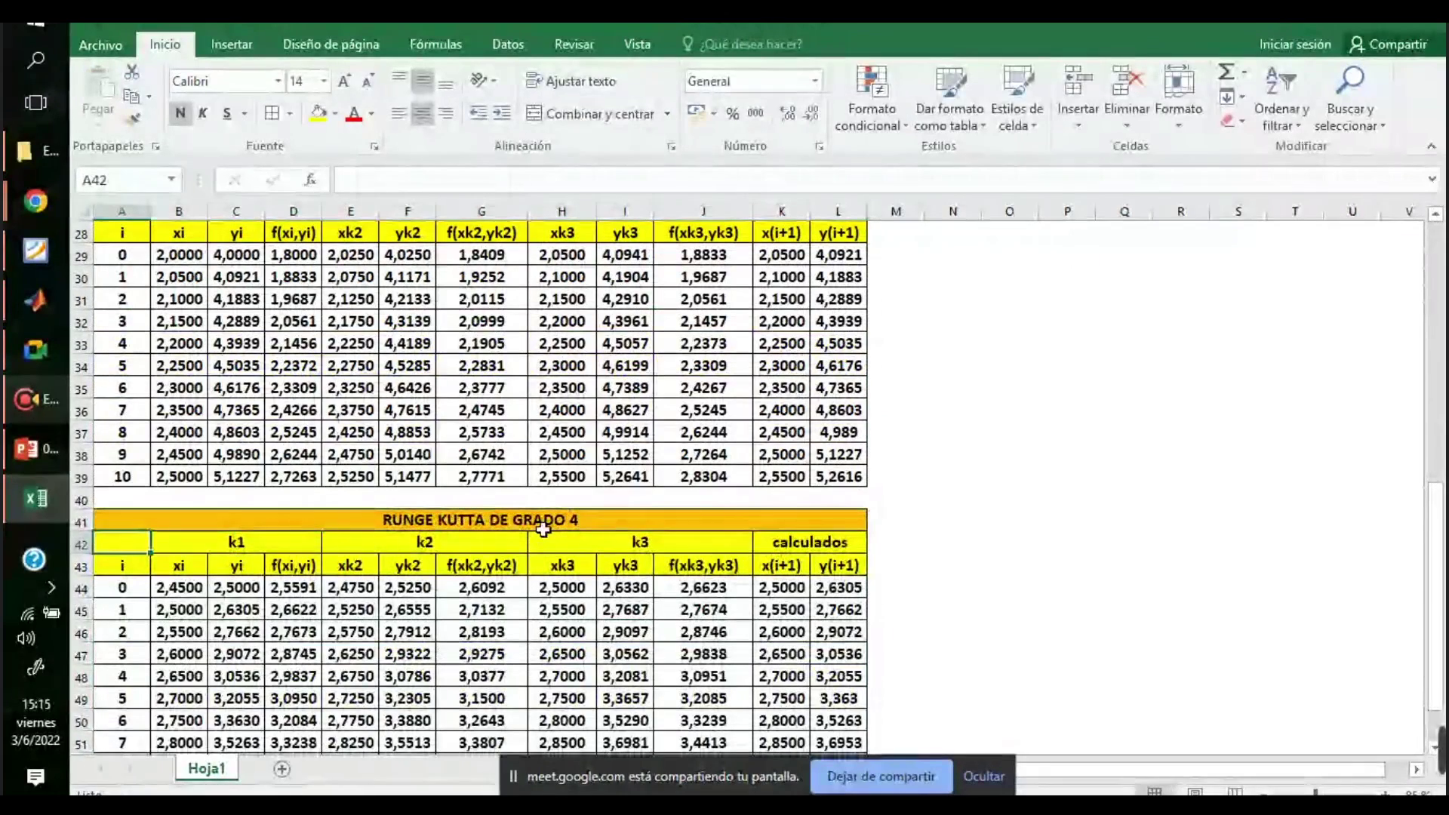
scroll(528, 550, down, 2)
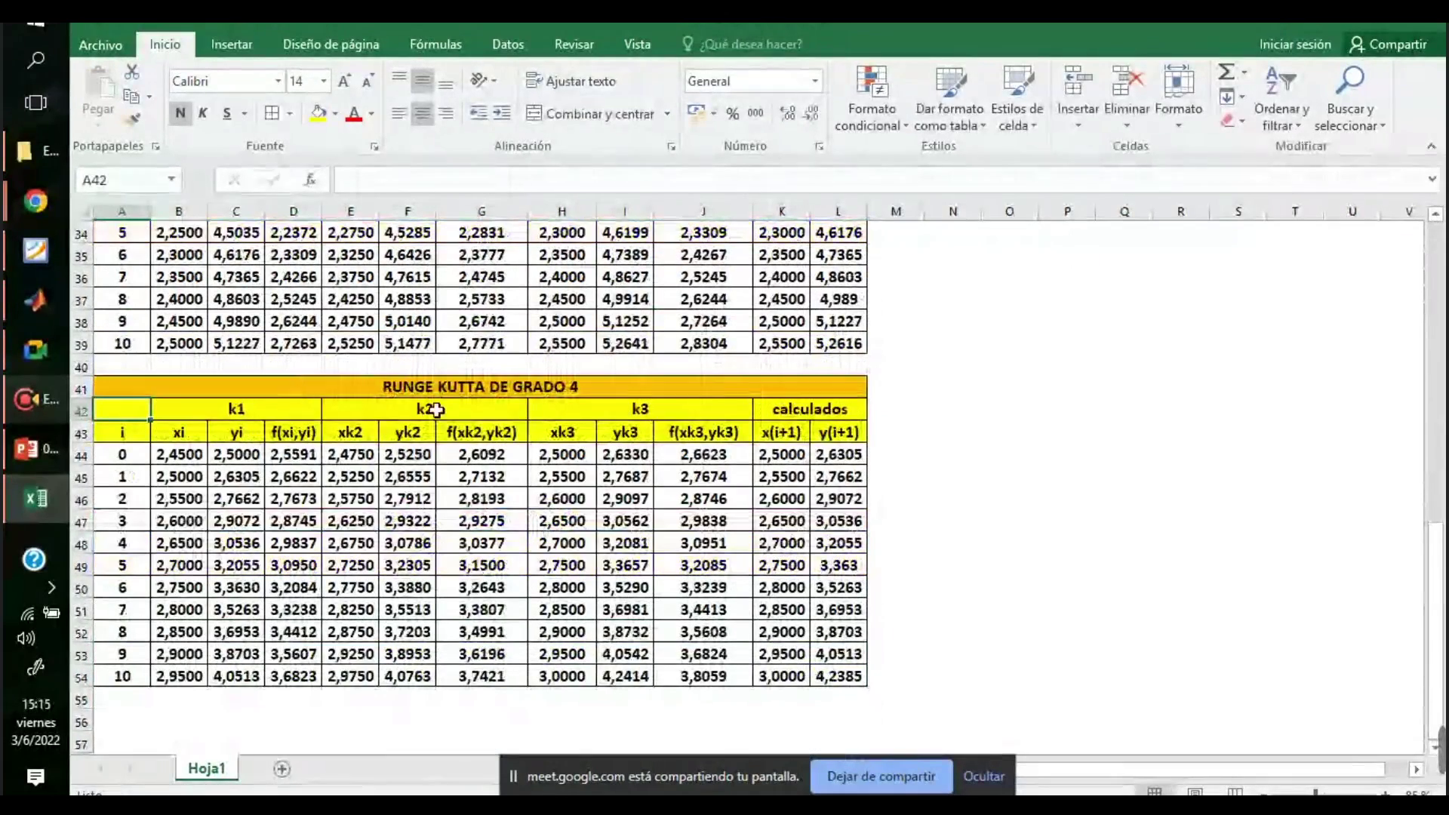
- Copy the k3 and calculados blocks H42:L54 of the grade 4 table and paste them starting at K42, replacing the existing data
drag(667, 406, 819, 668)
key(ctrl+c)
click(1008, 432)
click(779, 408)
key(ctrl+v)
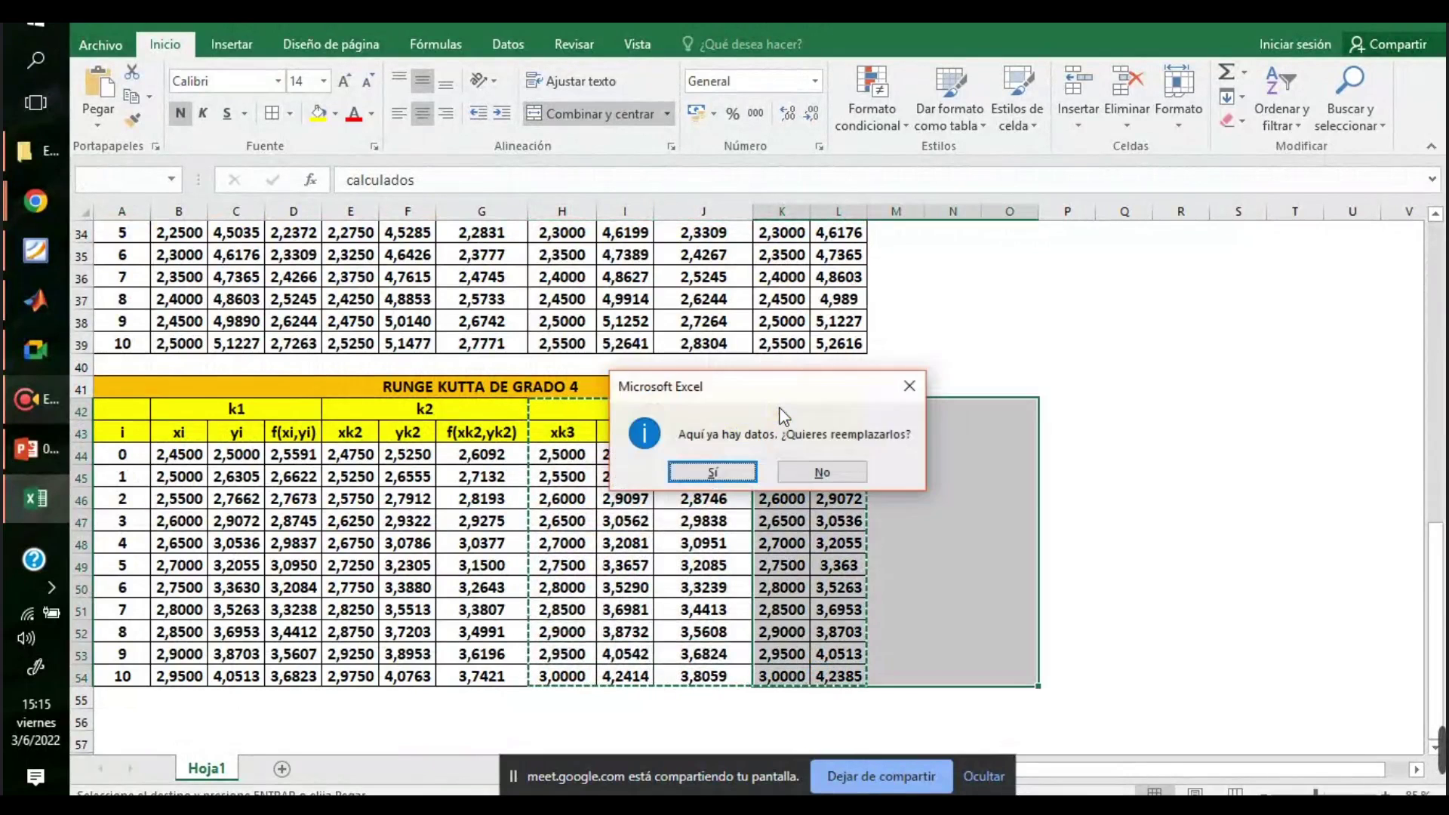
click(724, 471)
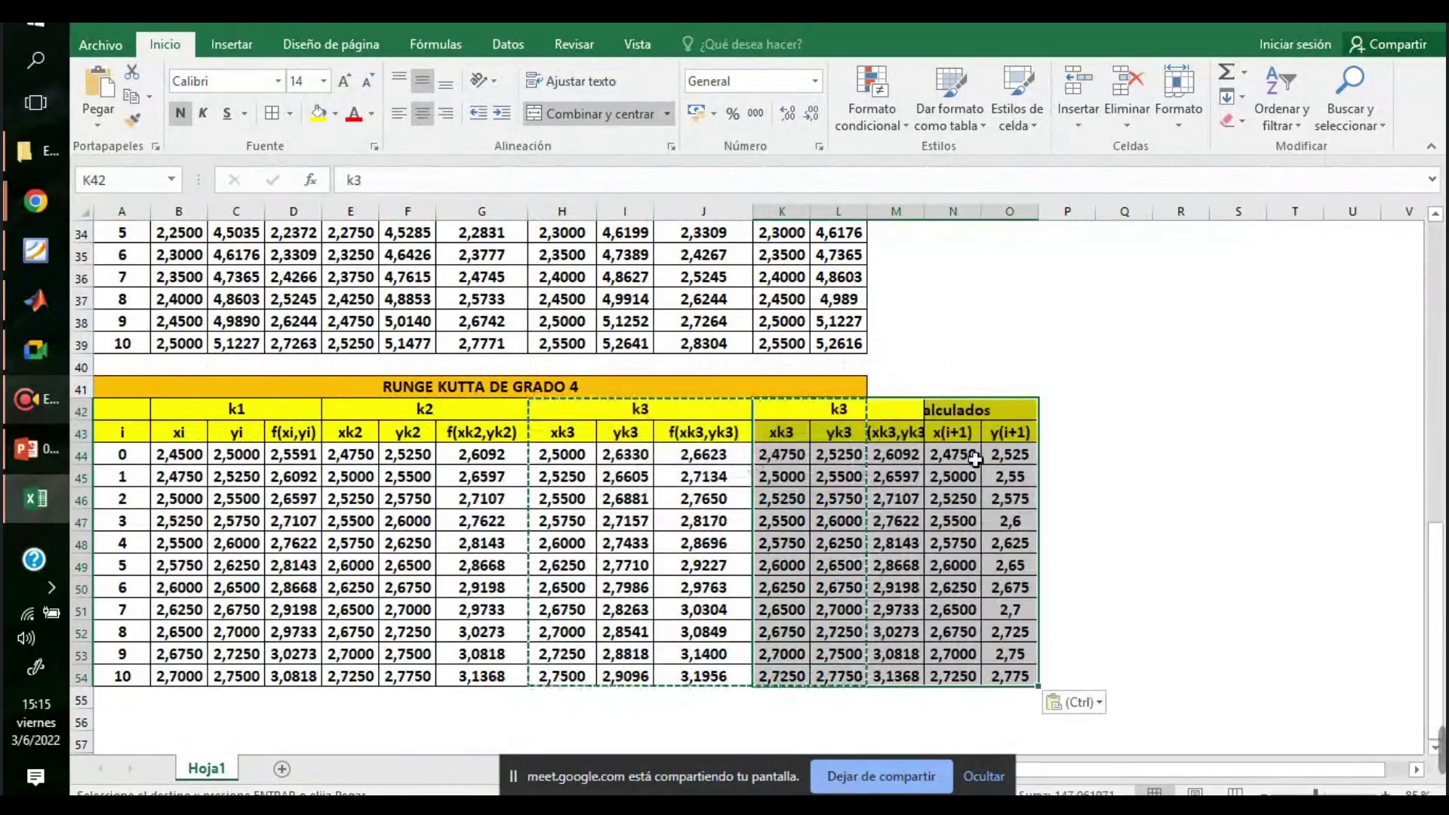
- Widen column M to fit the f(xk3,yk3) header and clear the copy selection
click(1087, 441)
drag(925, 210, 948, 211)
click(1026, 411)
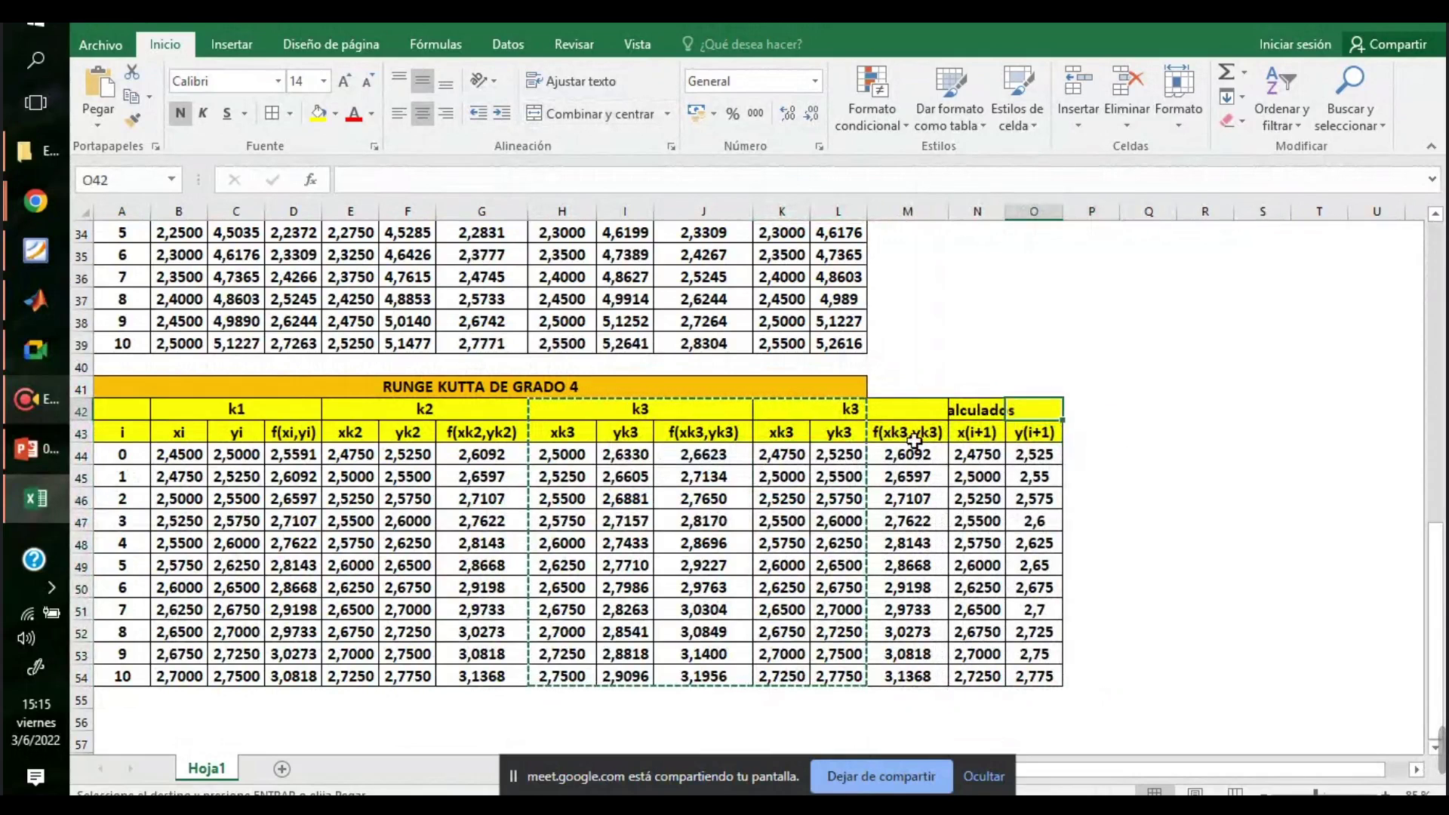
key(Escape)
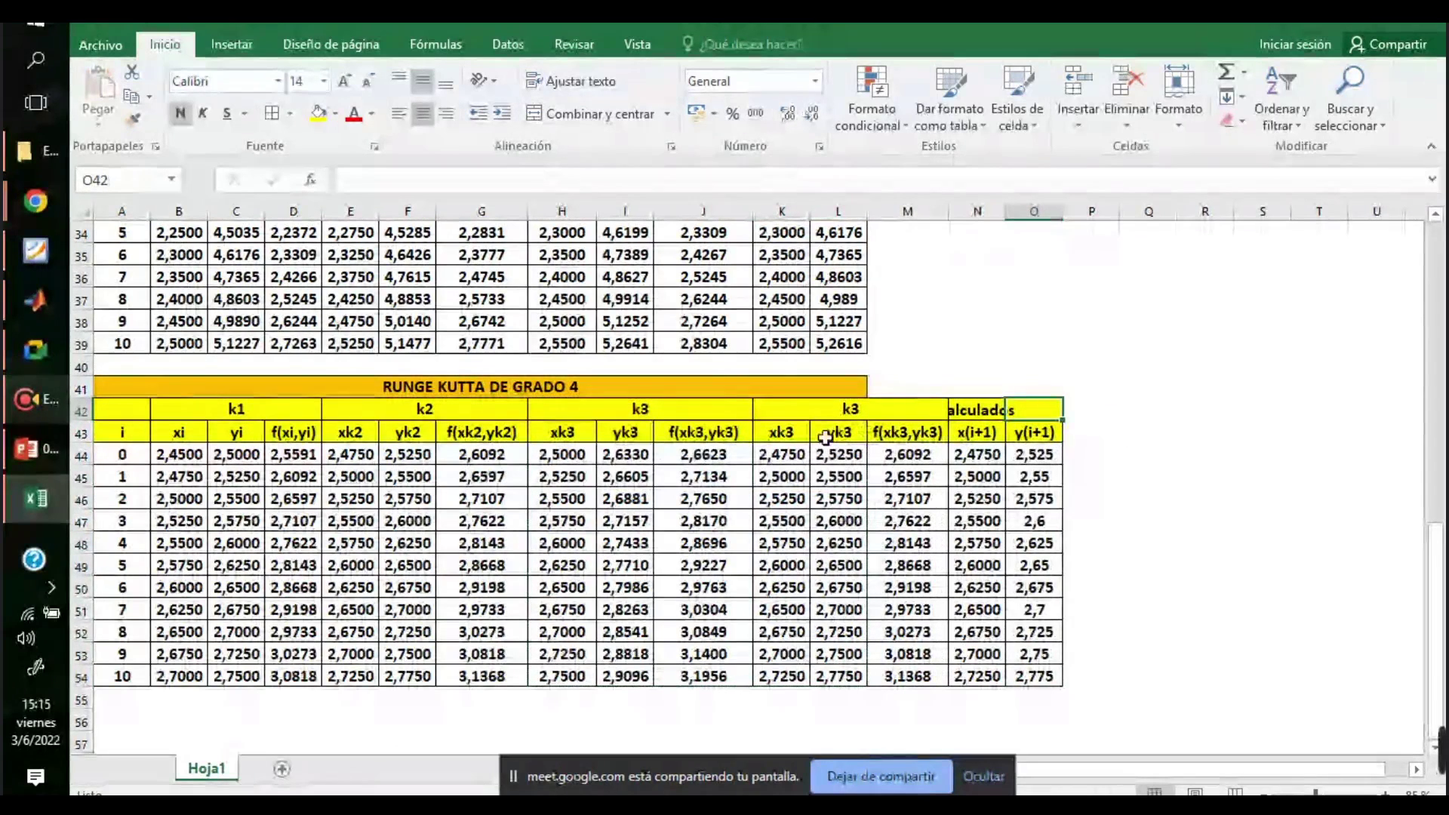
- Rename the second k3 group heading in K42 to k4
click(844, 409)
double_click(844, 409)
key(BackSpace)
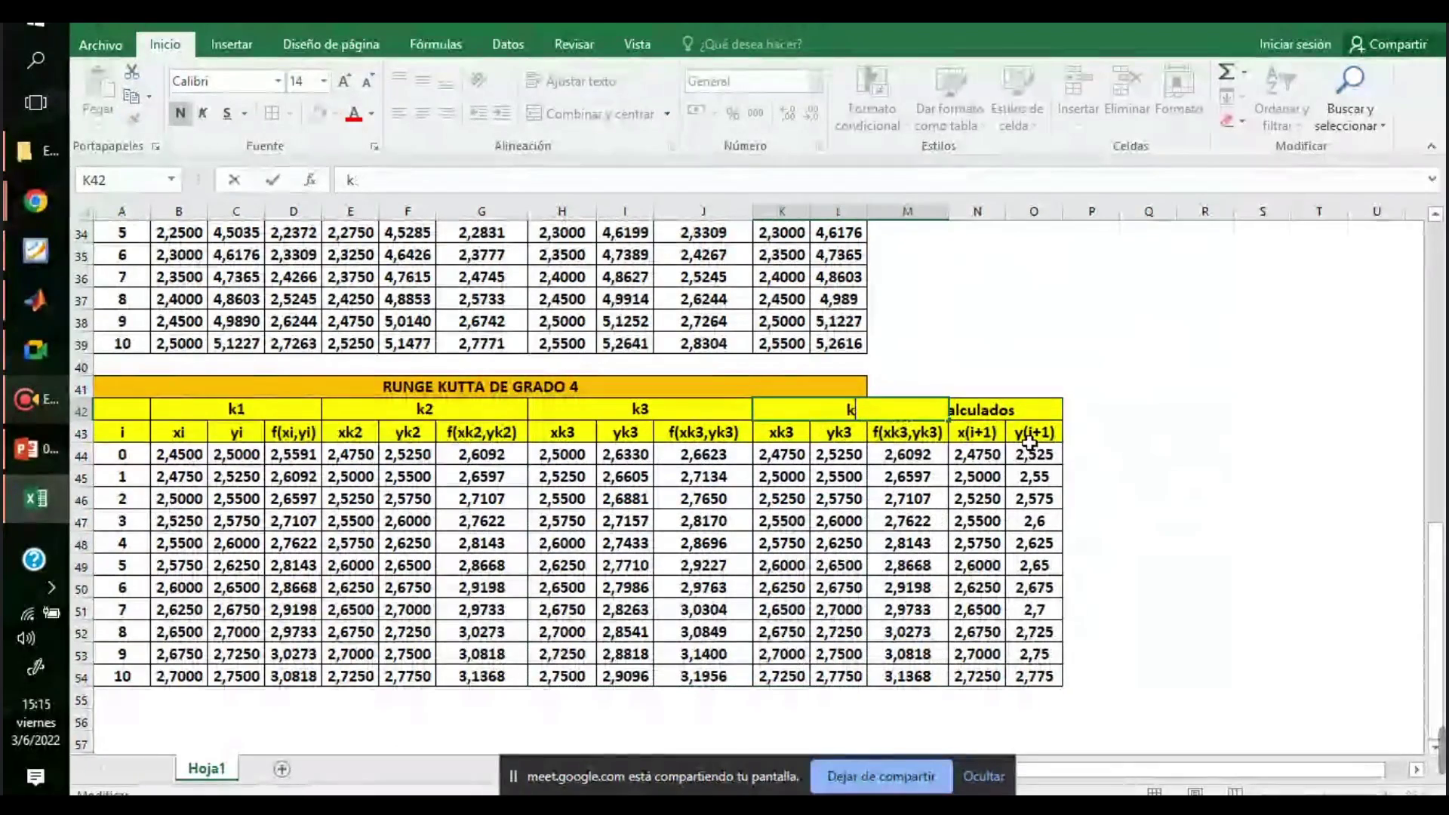
text(4)
key(Return)
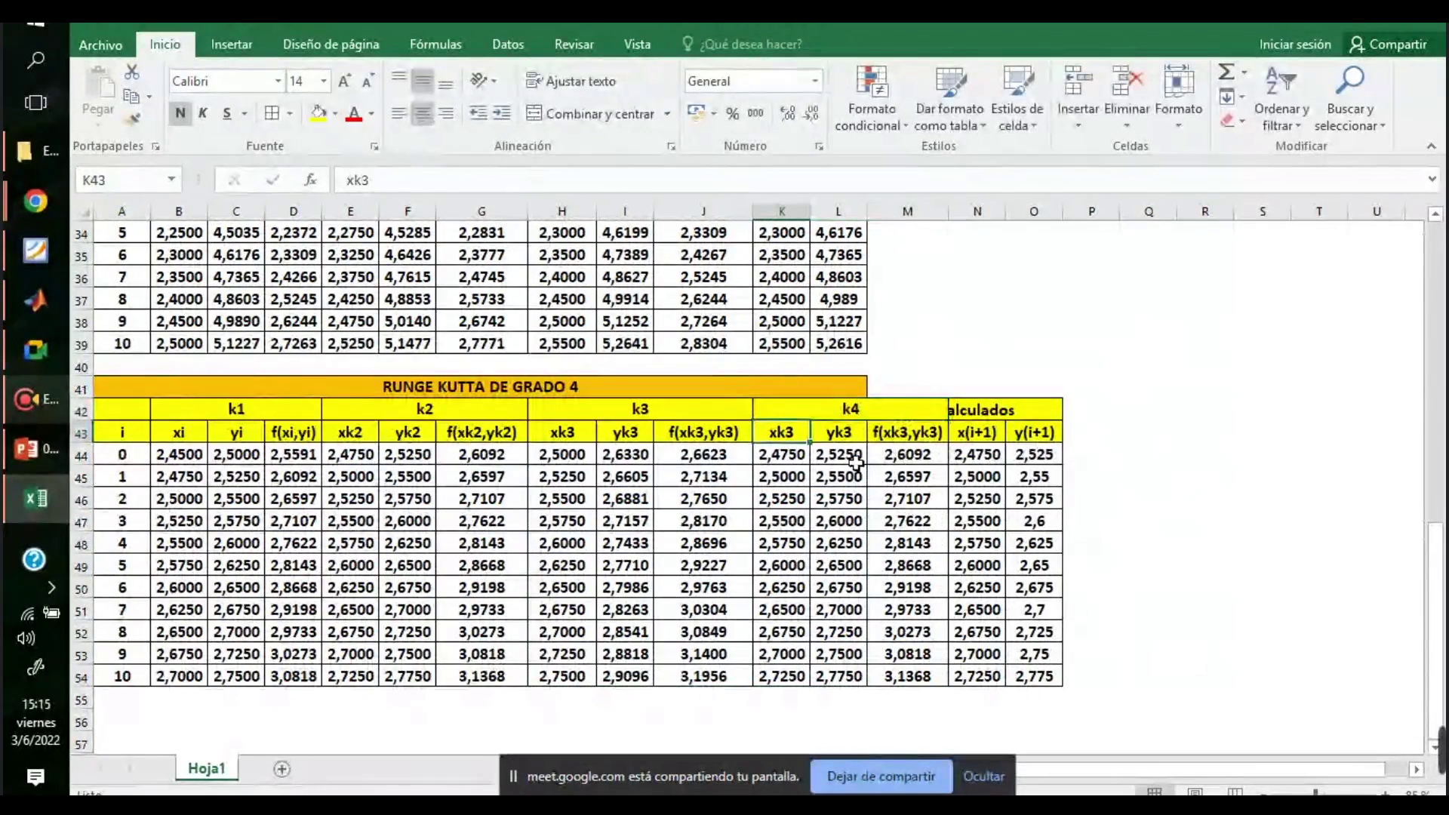
- Change the column headers below the k4 heading to xk4 in K43 and yk4 in L43
key(F2)
key(BackSpace)
text(4)
key(Return)
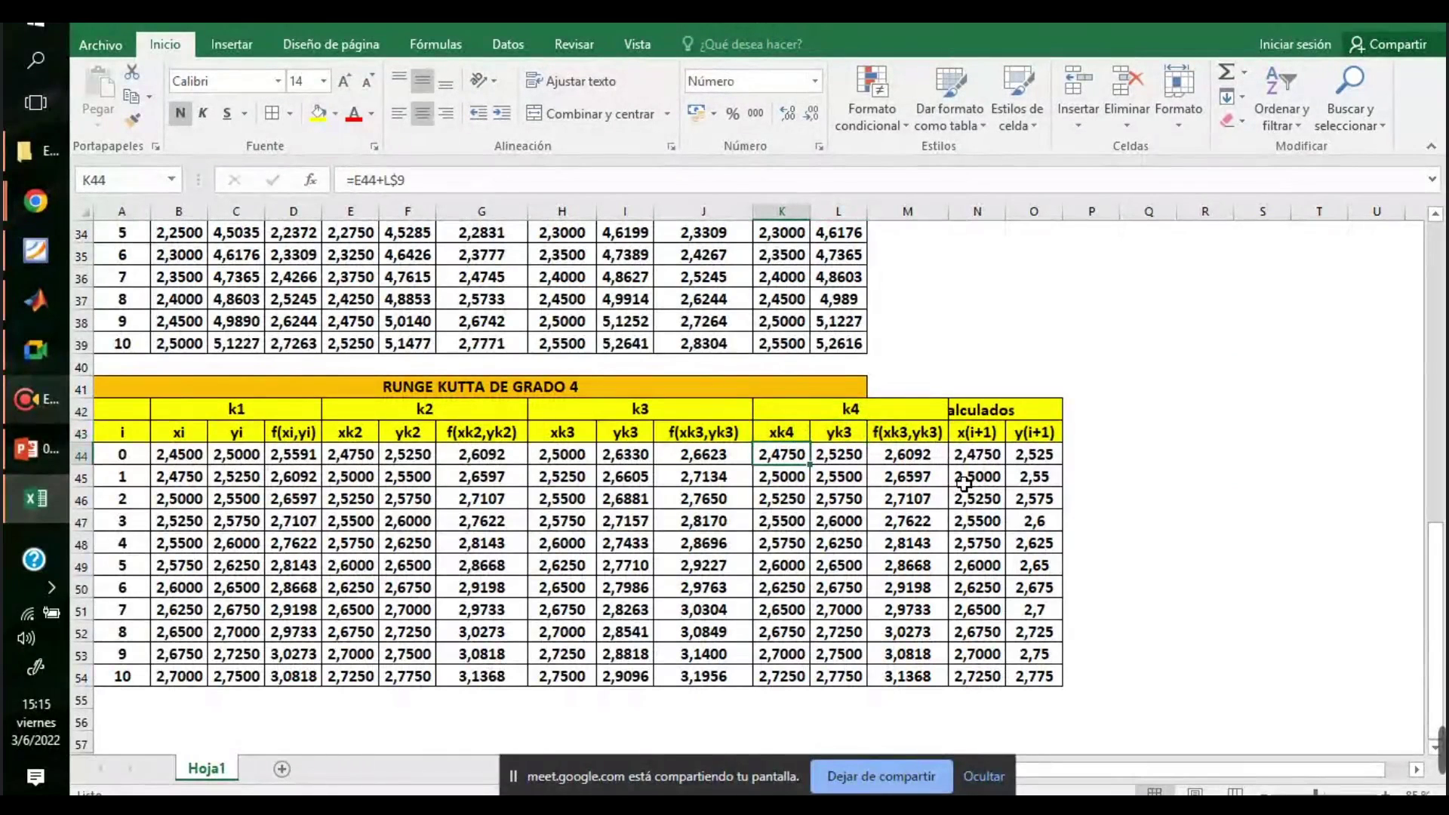
key(Right)
key(Up)
key(XF86MonBrightnessDown)
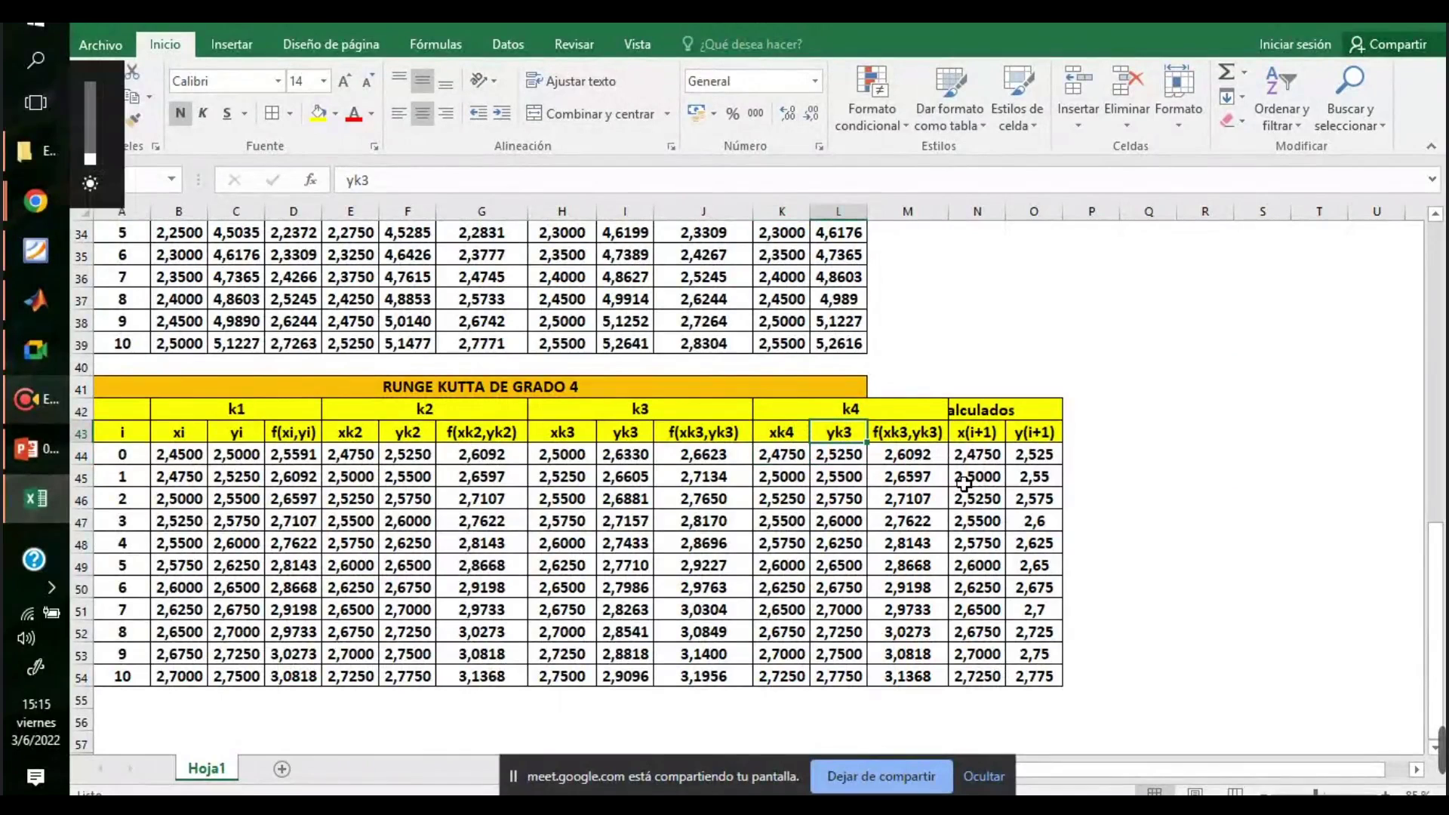
double_click(855, 432)
key(BackSpace)
text(4)
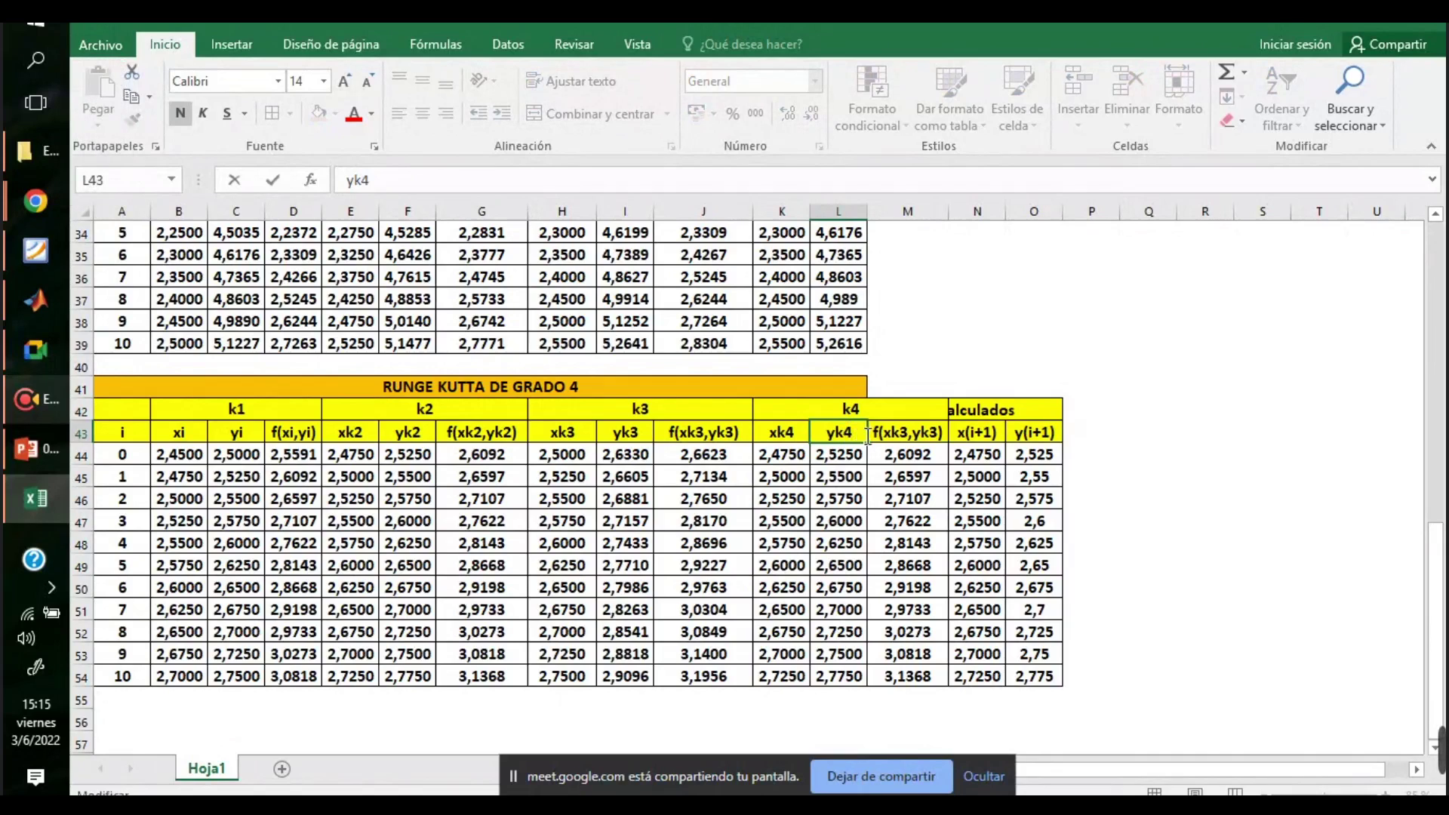
click(907, 455)
- Change the function header in M43 to f(xk4,yk4)
click(909, 431)
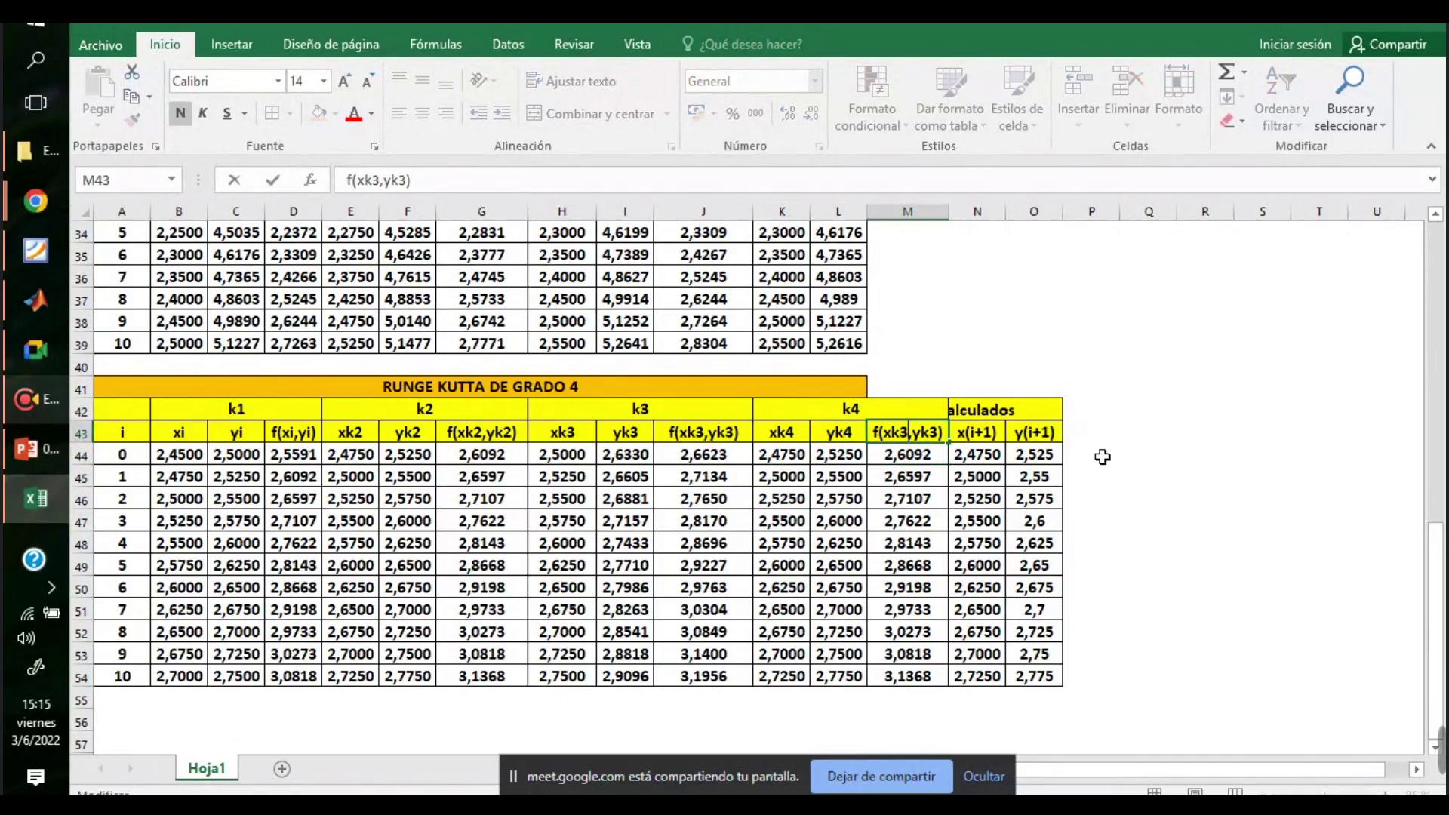
key(BackSpace)
text(4)
key(Right)
key(Right)
key(Right)
key(Right)
key(BackSpace)
text(4)
key(Return)
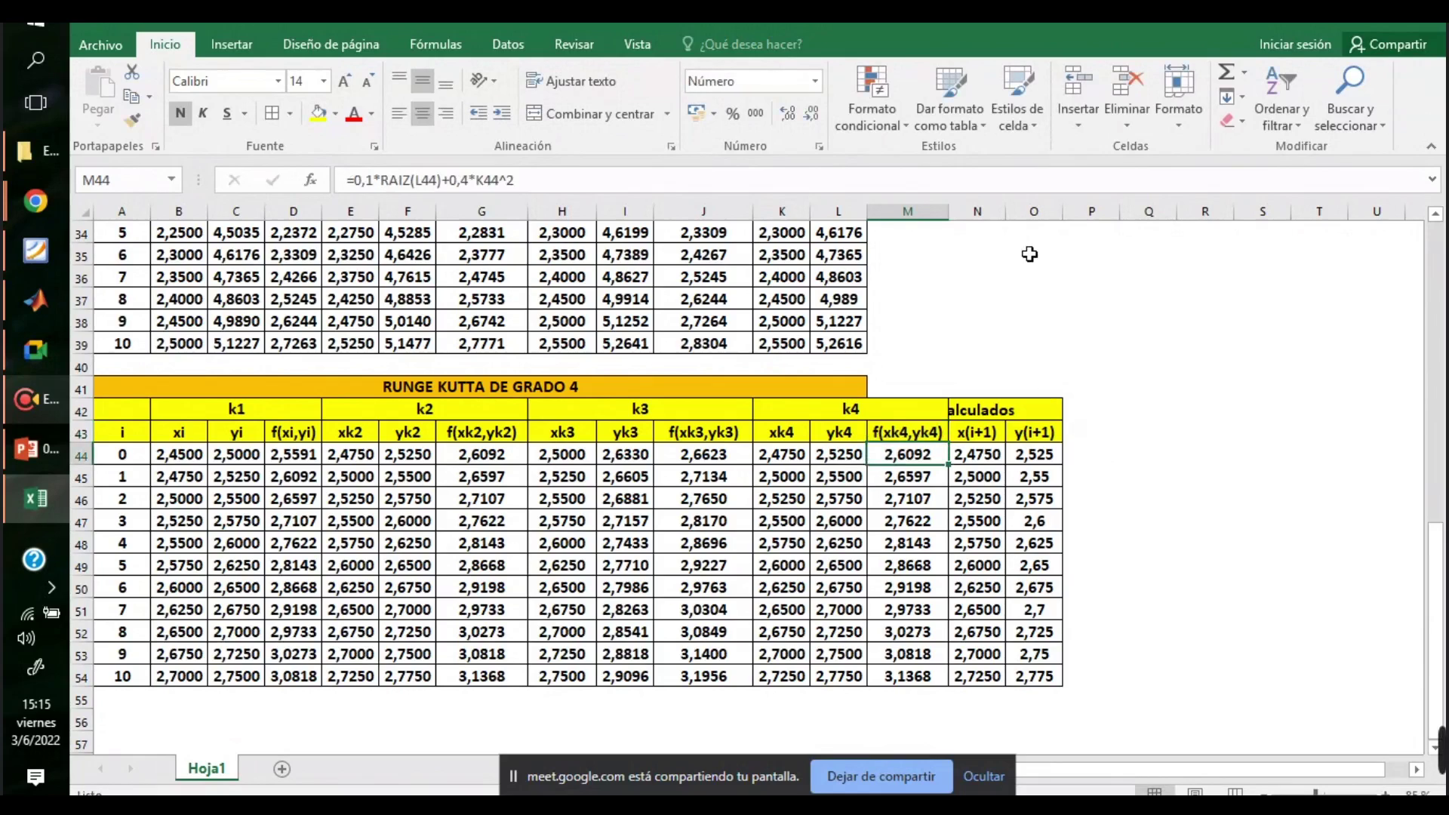
- Widen column O and merge and center the calculados heading across N42:O42
drag(1062, 211, 1092, 211)
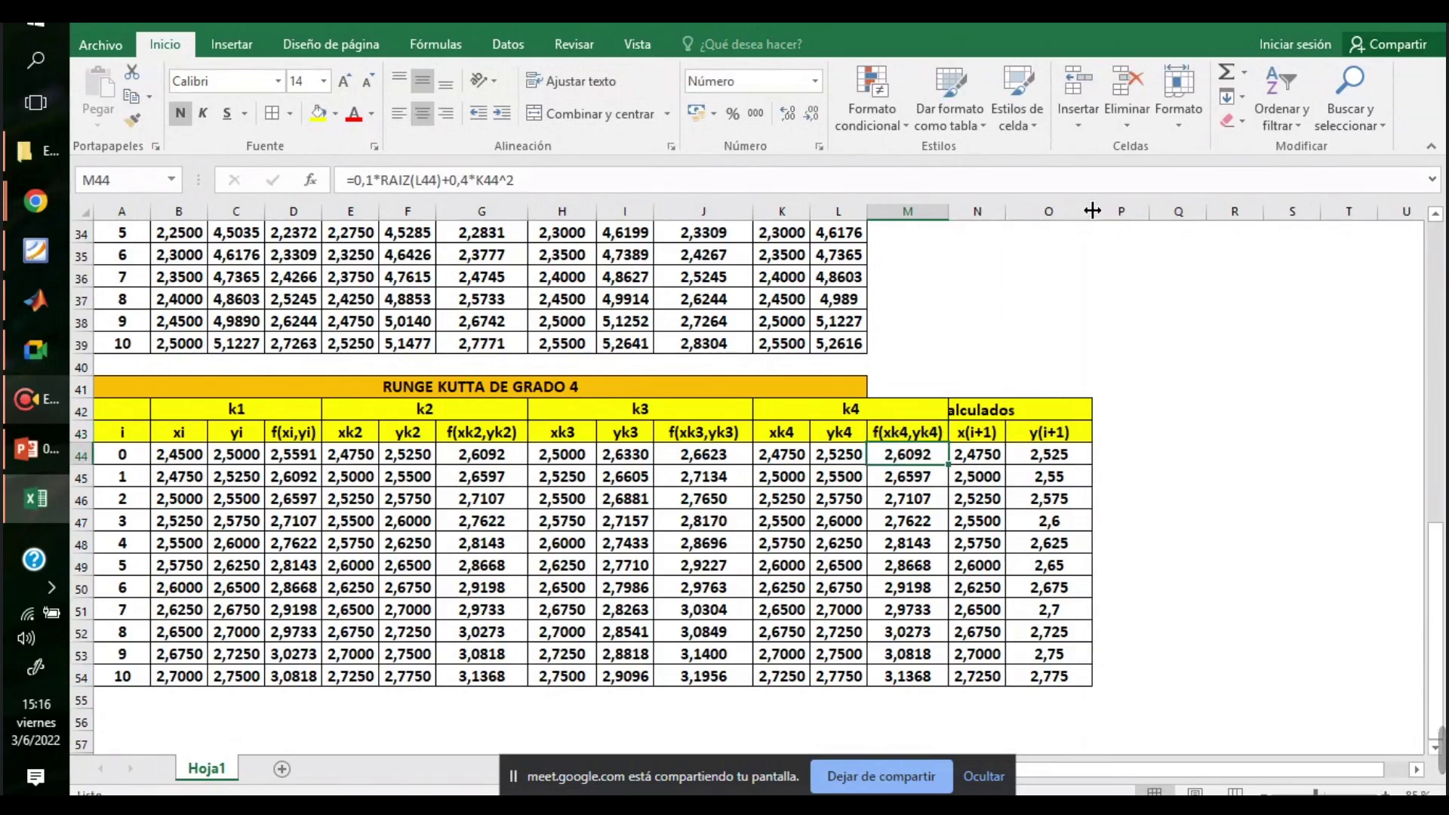
click(1001, 406)
drag(996, 408, 1049, 409)
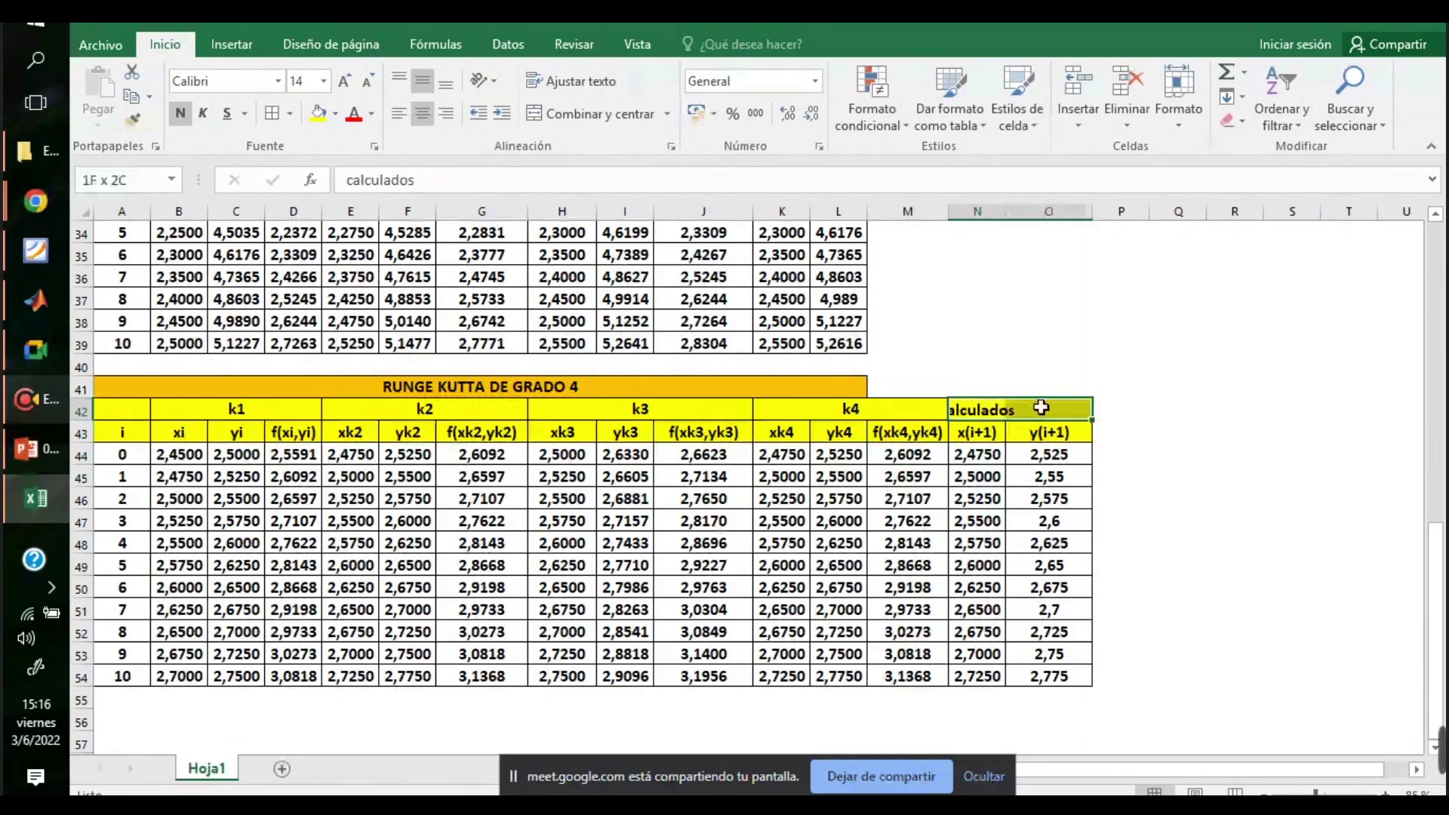
click(599, 120)
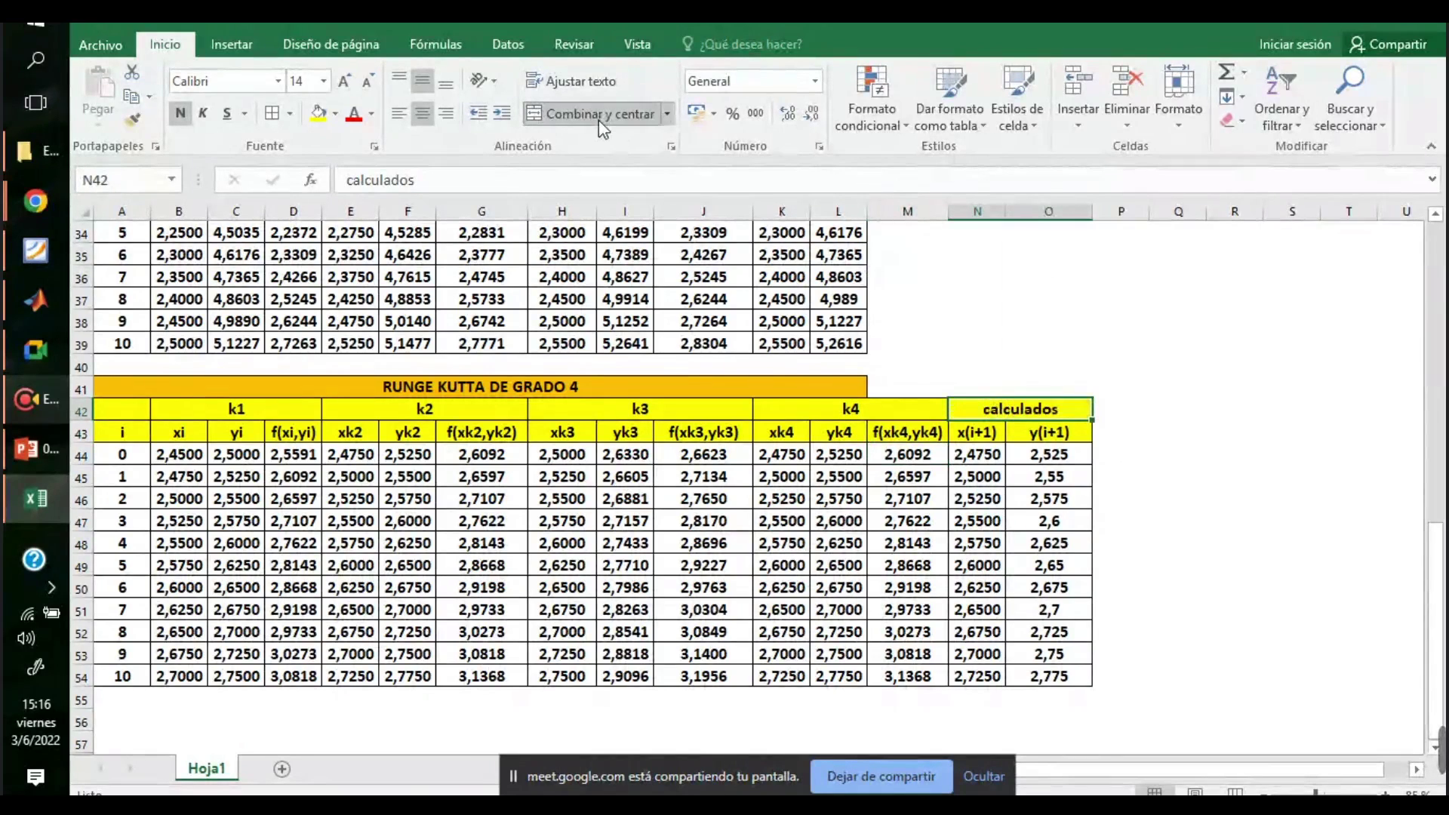
- Clear all calculated contents in B44:O54 of the grade 4 table
click(1049, 498)
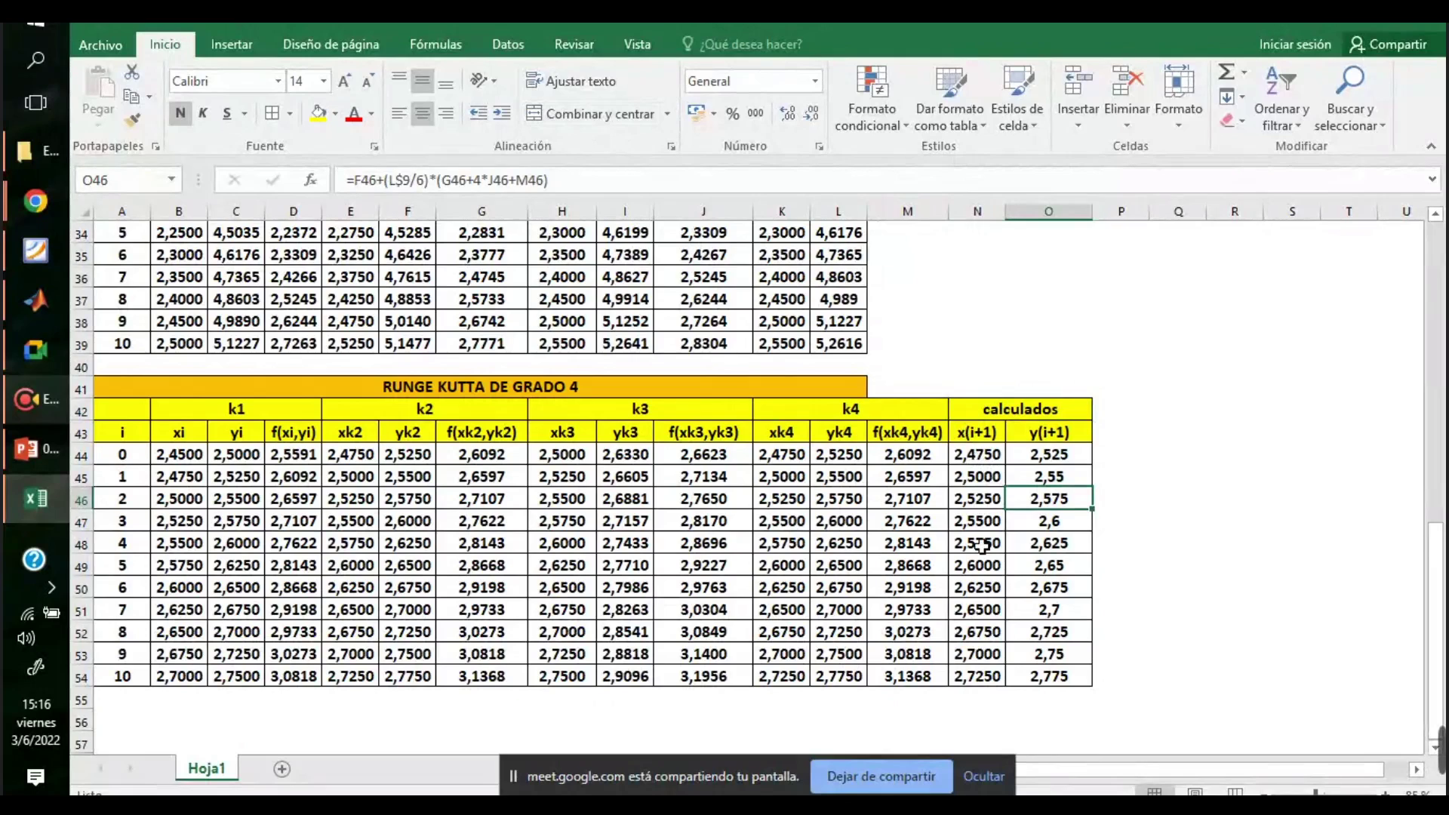
mouse_move(167, 455)
mouse_down()
mouse_move(1115, 637)
mouse_move(1070, 668)
mouse_up()
key(Delete)
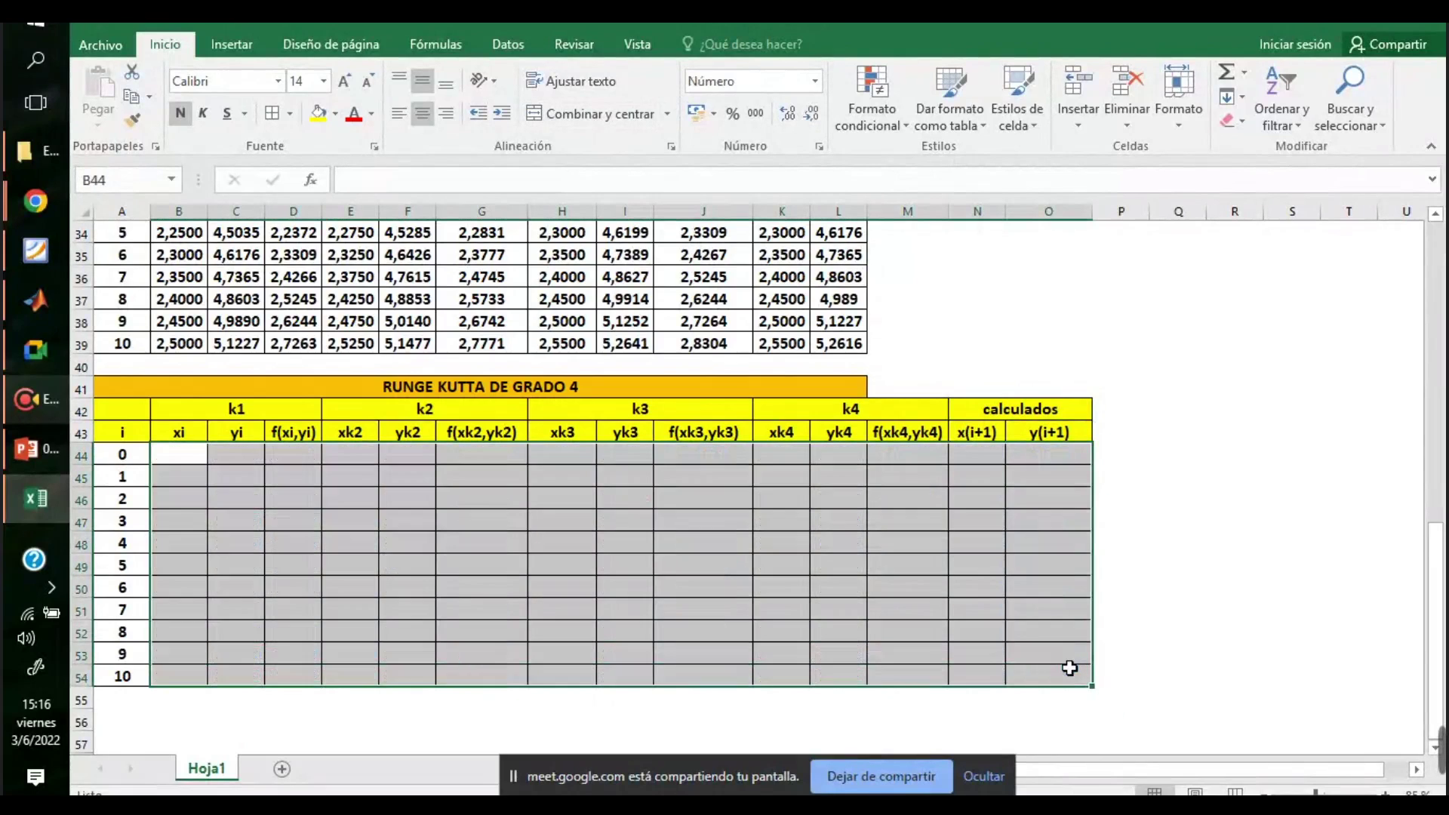
- Hide rows 11 to 39, which contain the Runge Kutta grade 2 and grade 3 tables
scroll(811, 563, up, 1)
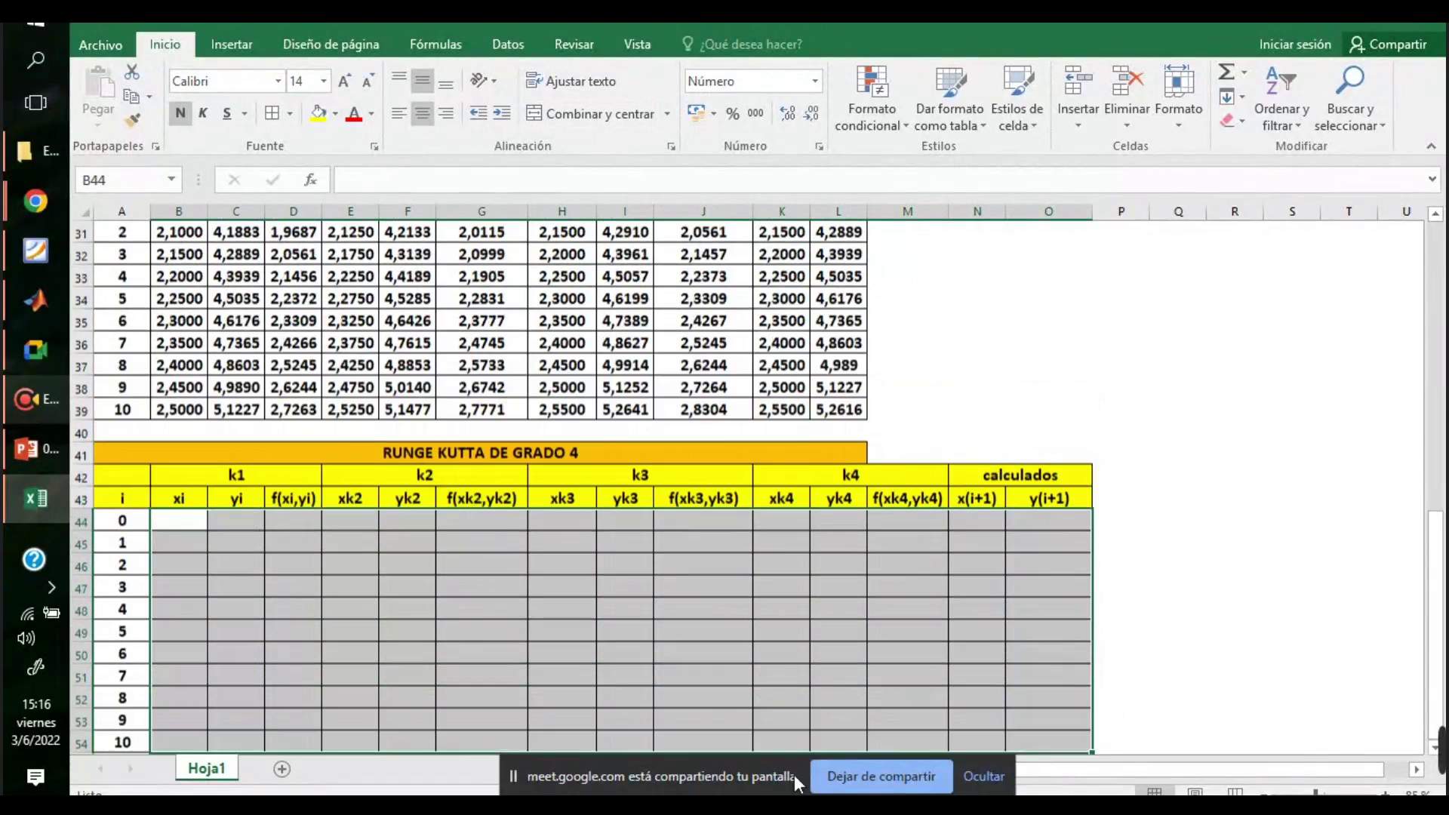
scroll(890, 548, up, 6)
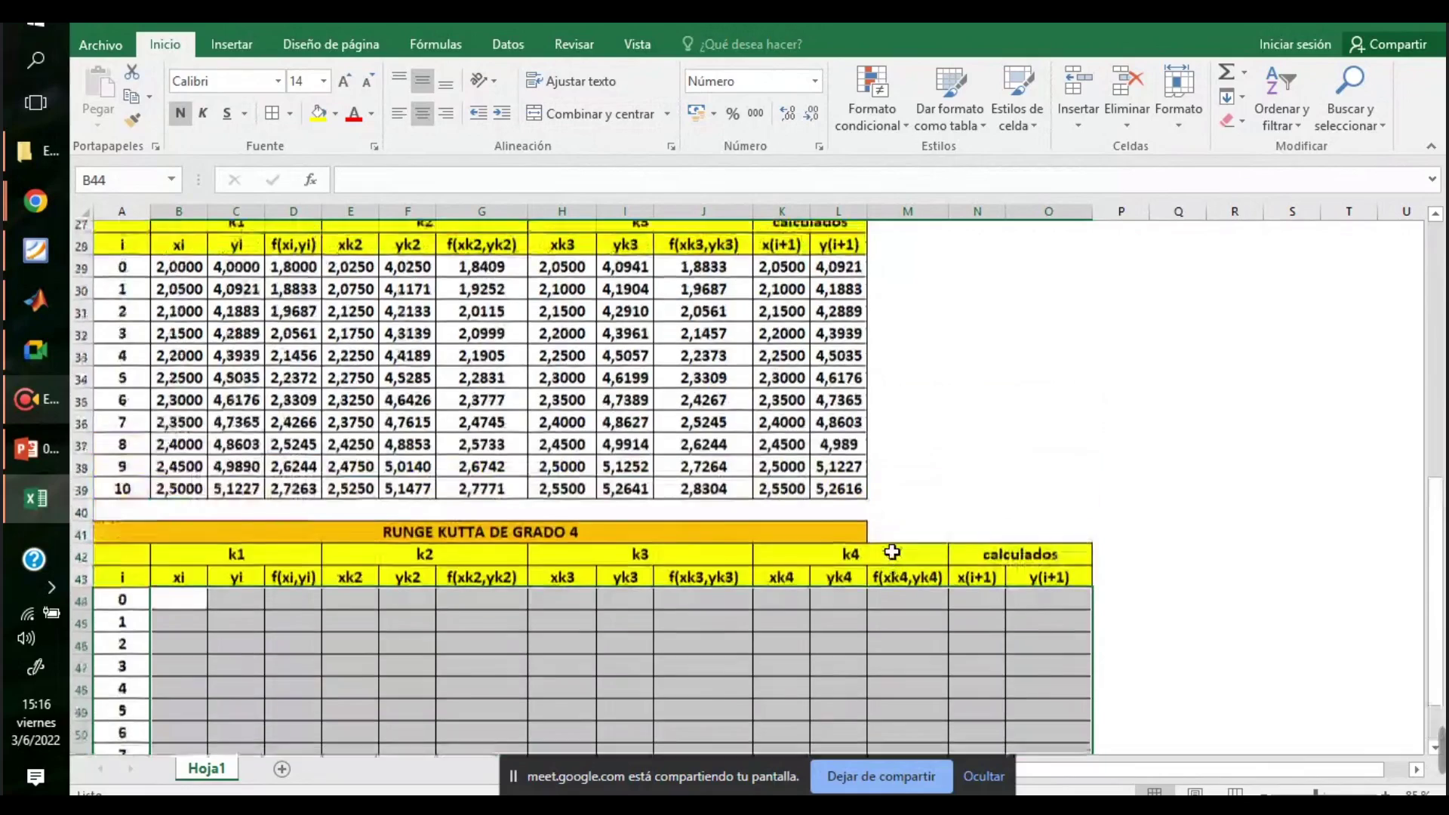
scroll(892, 552, up, 4)
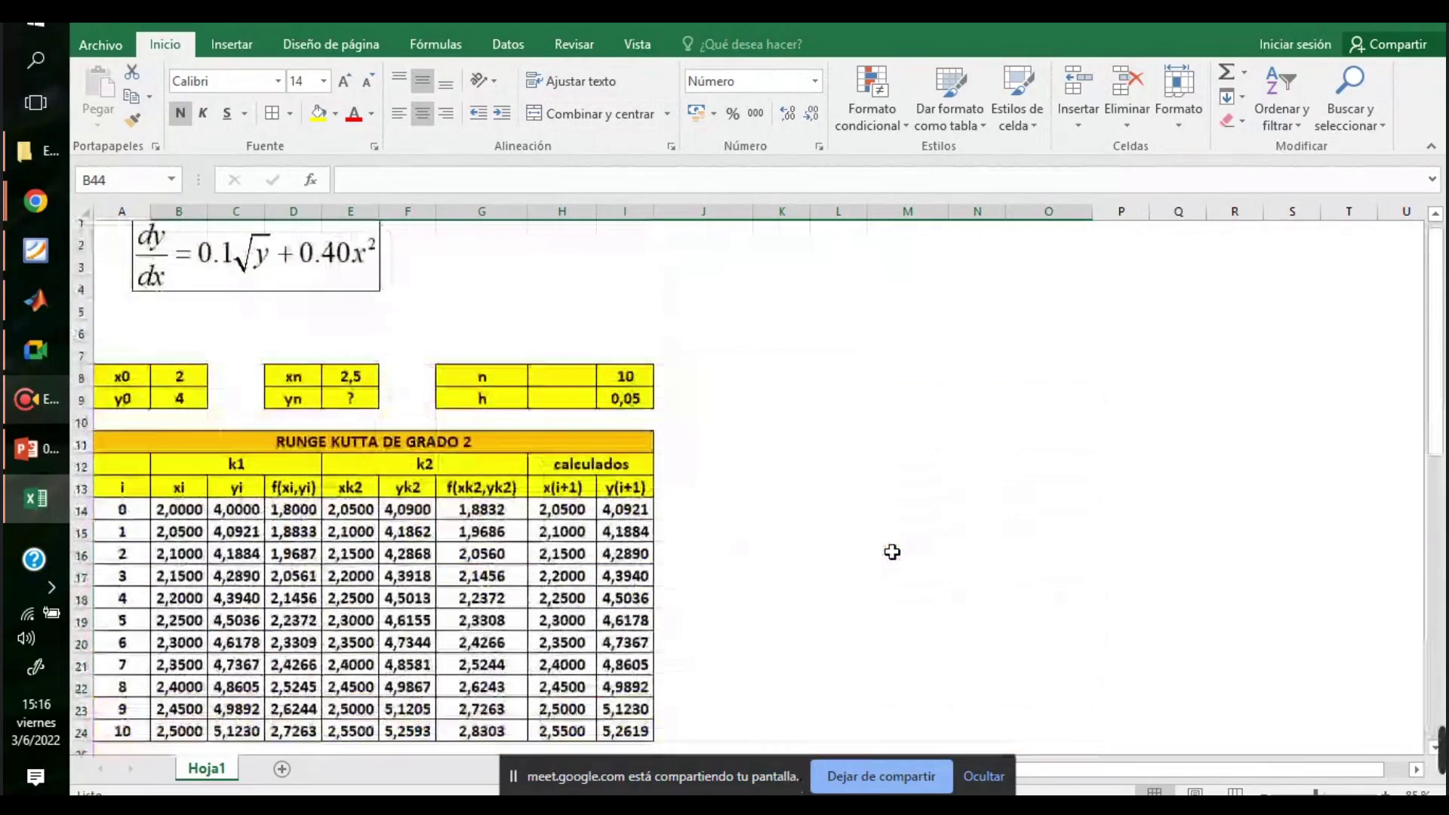
scroll(892, 552, down, 3)
scroll(892, 552, down, 6)
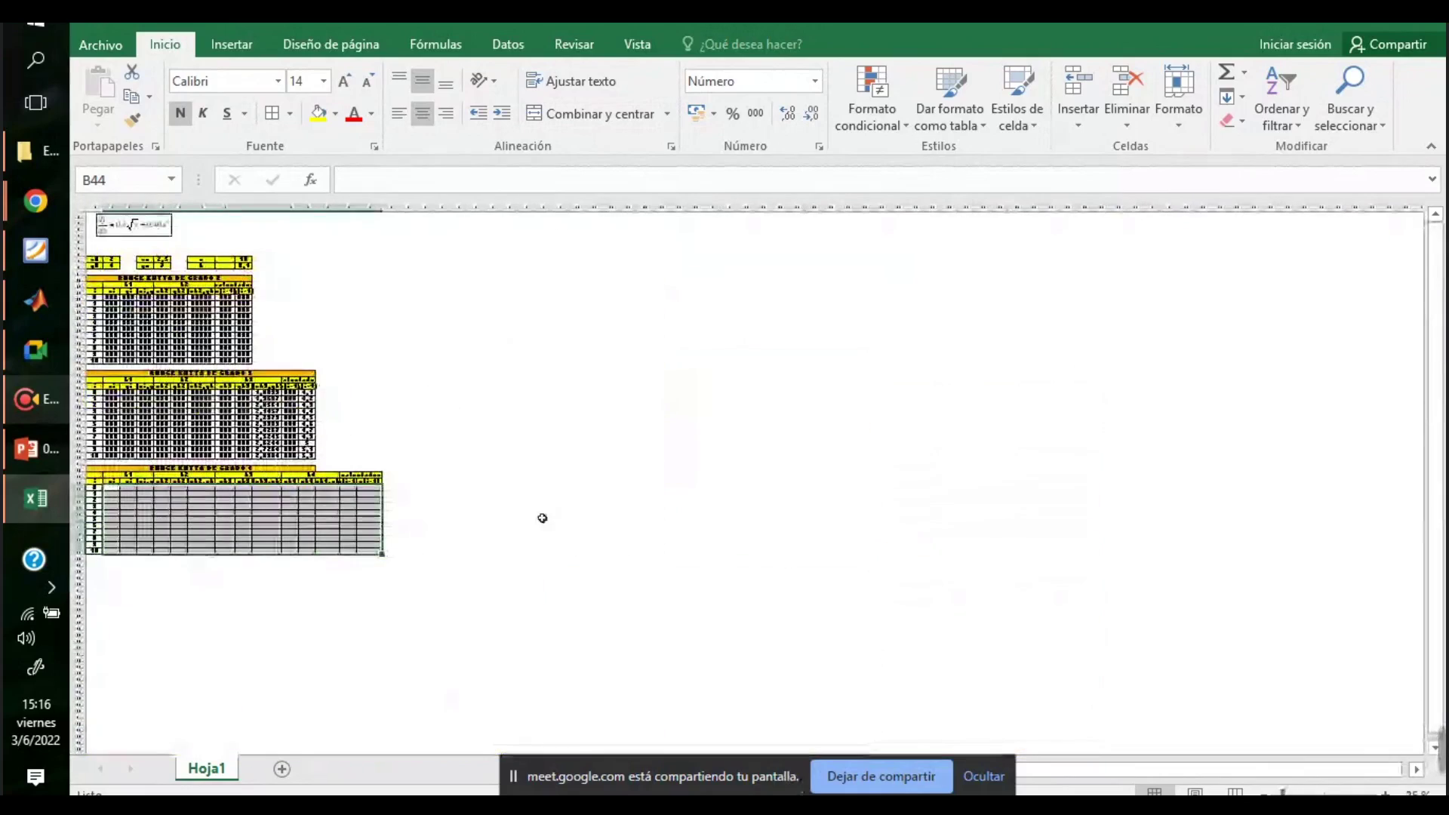
scroll(468, 494, up, 2)
scroll(444, 486, up, 3)
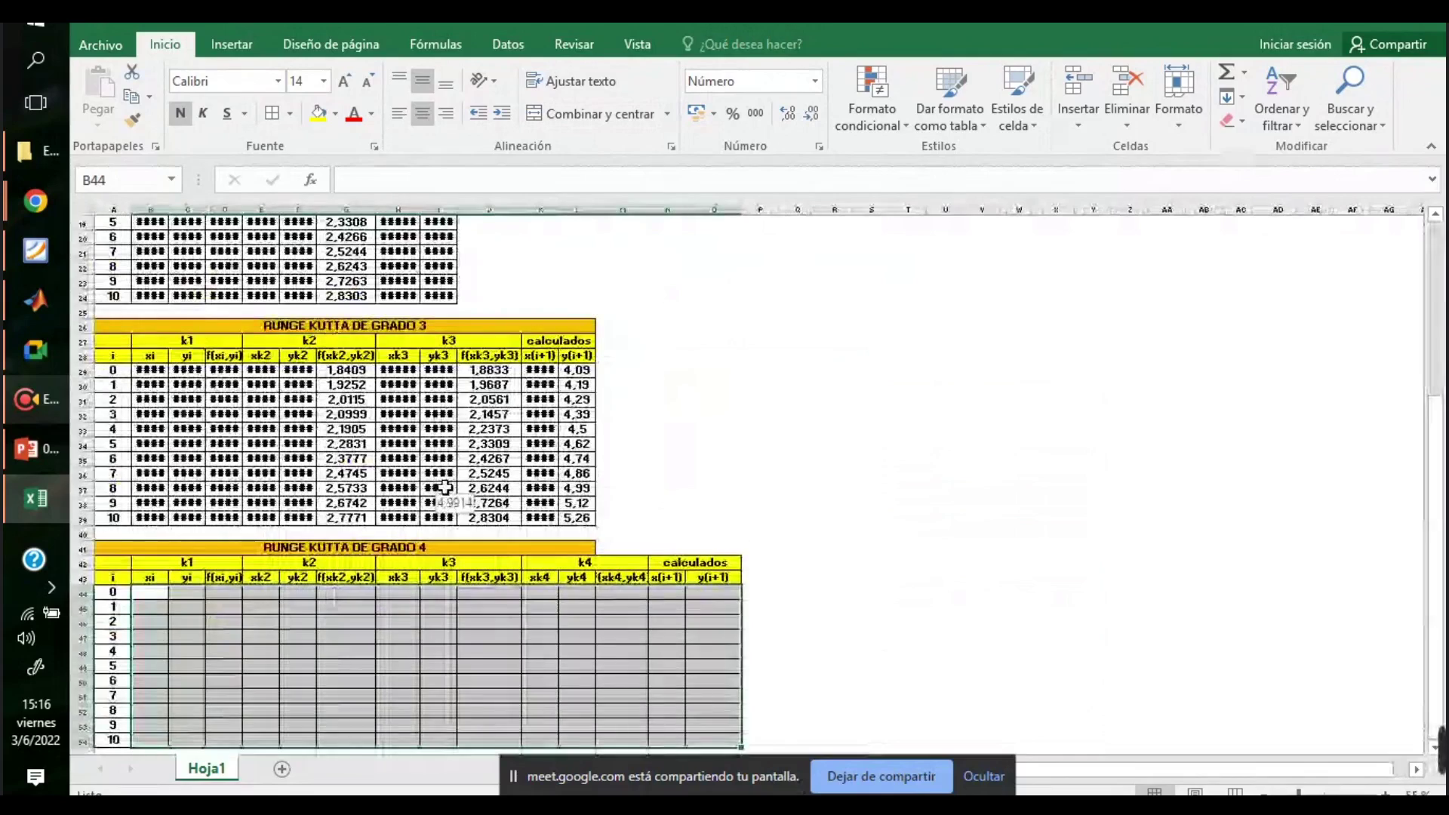
scroll(445, 489, up, 1)
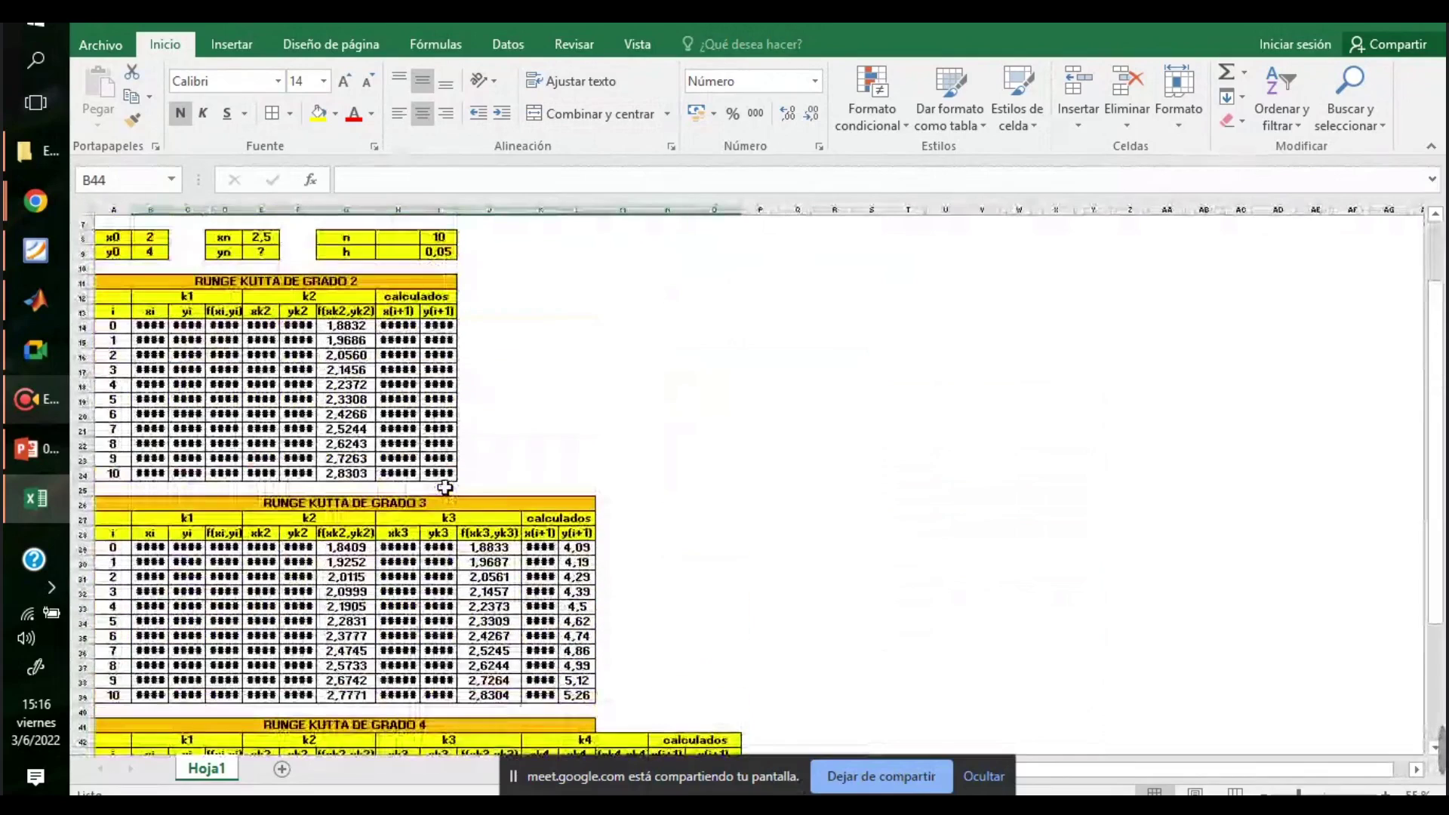
scroll(445, 489, down, 1)
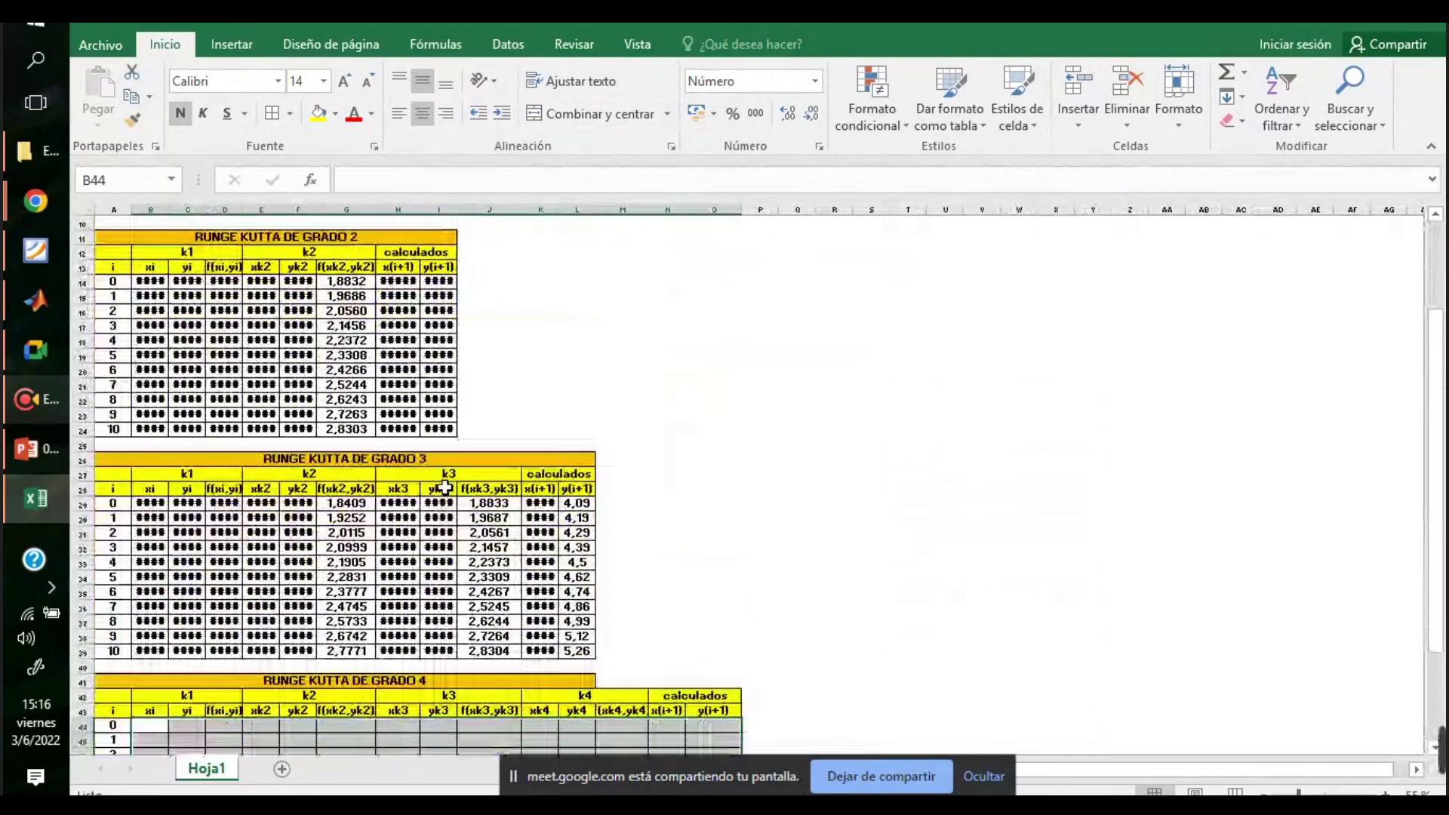
scroll(445, 489, up, 1)
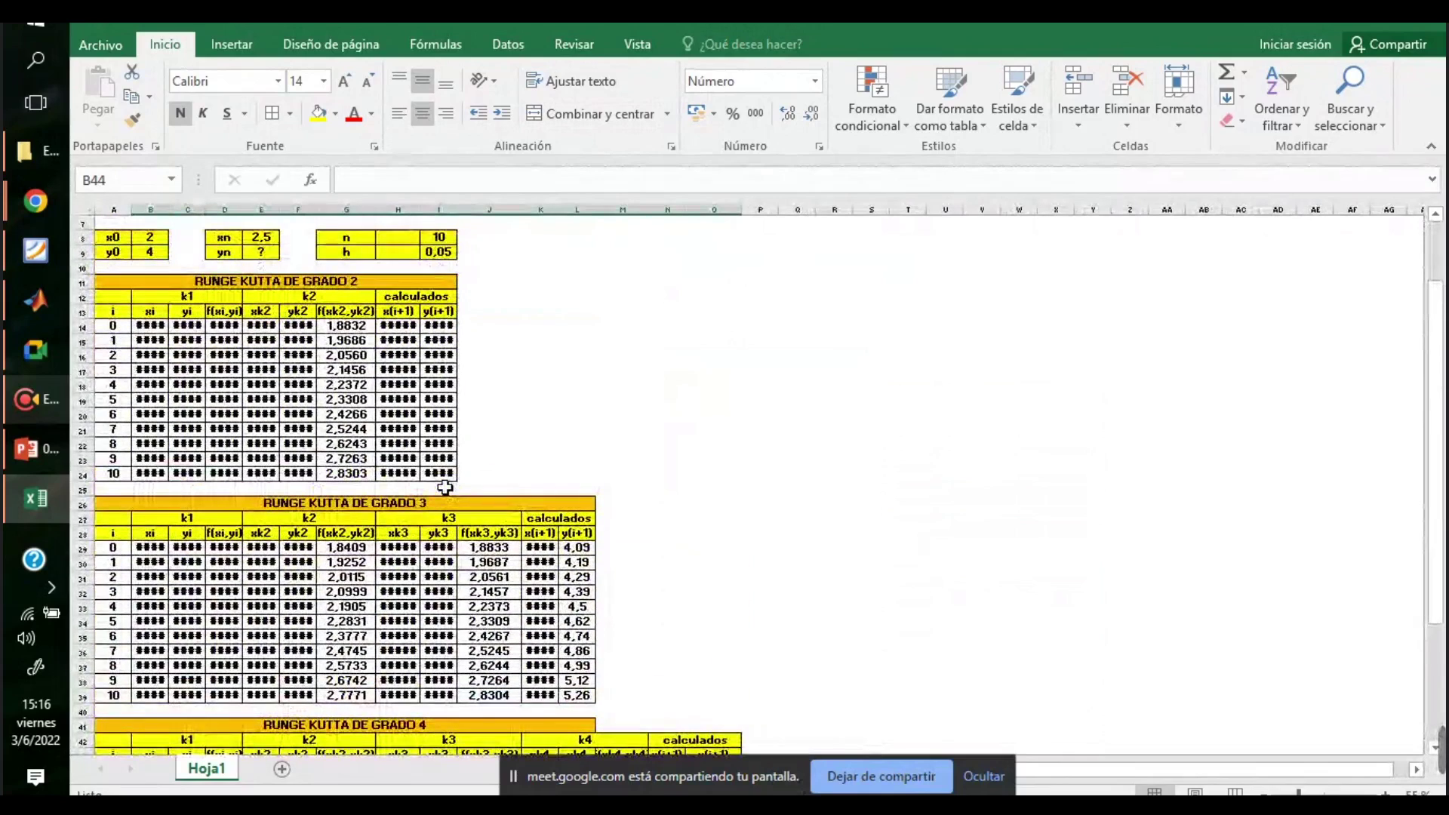
click(85, 280)
drag(85, 280, 80, 700)
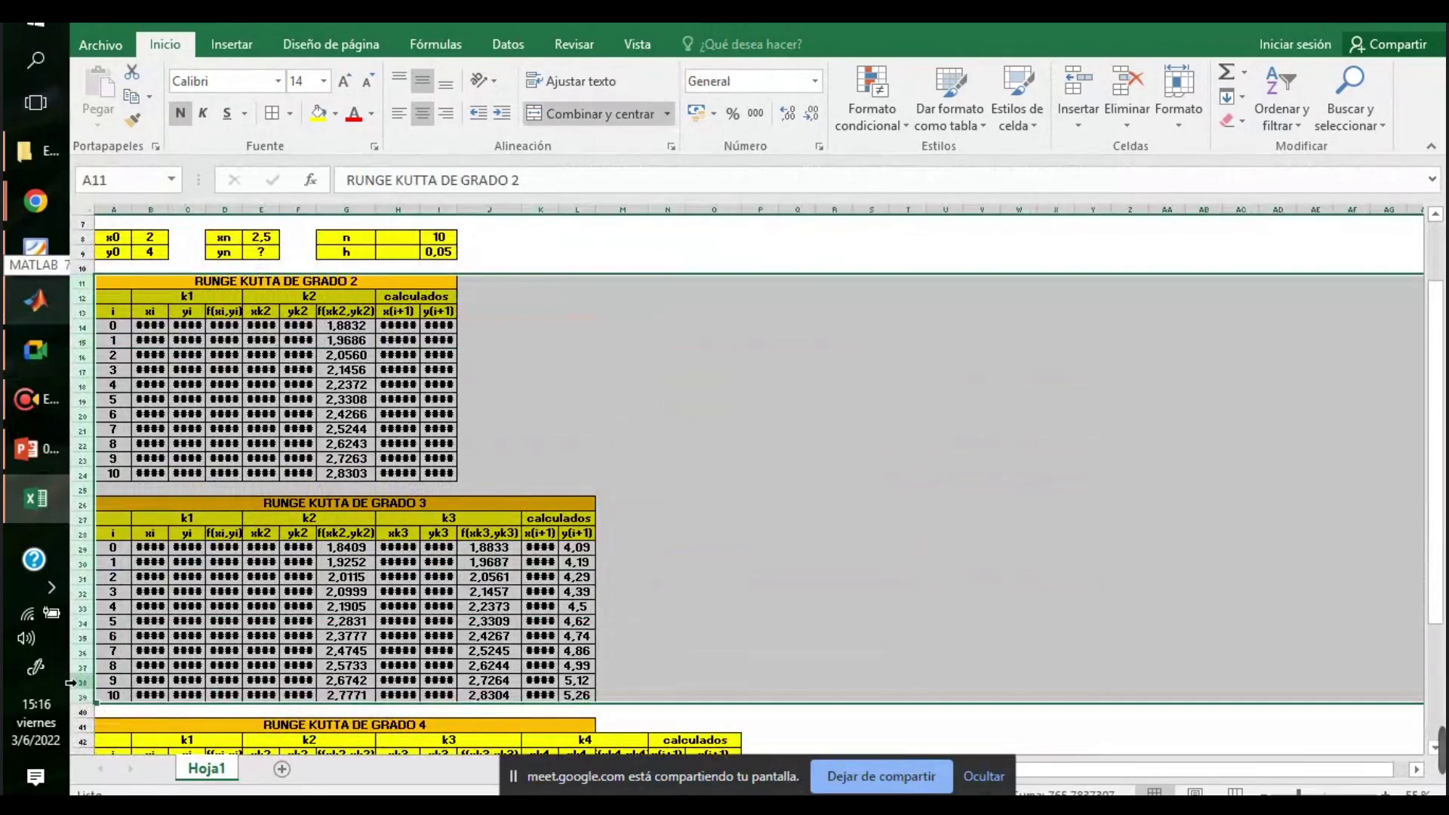
right_click(80, 701)
click(126, 633)
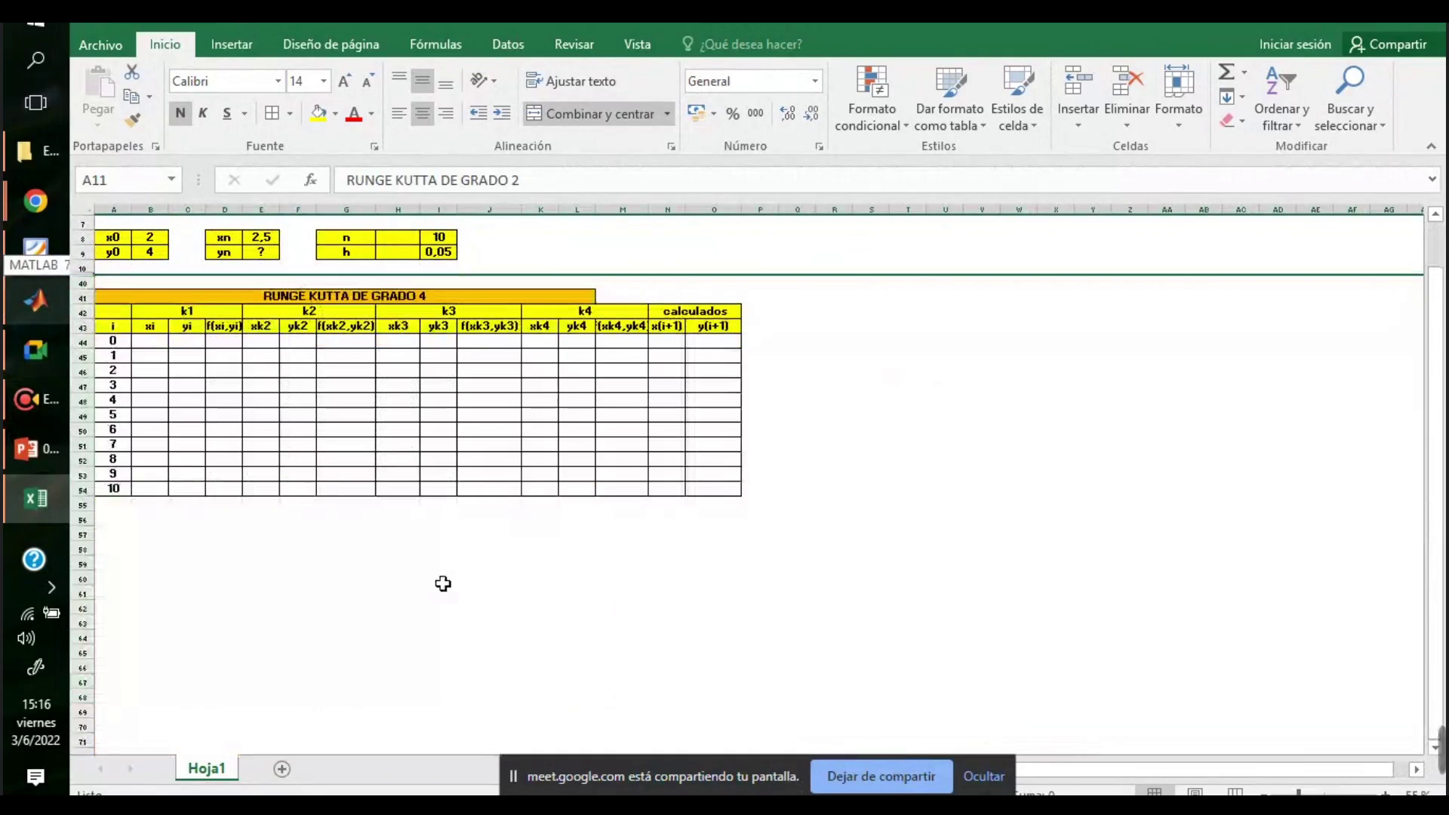
- Merge and center the RUNGE KUTTA DE GRADO 4 title across the full table width, A41:O41
scroll(304, 395, up, 4)
scroll(304, 395, up, 5)
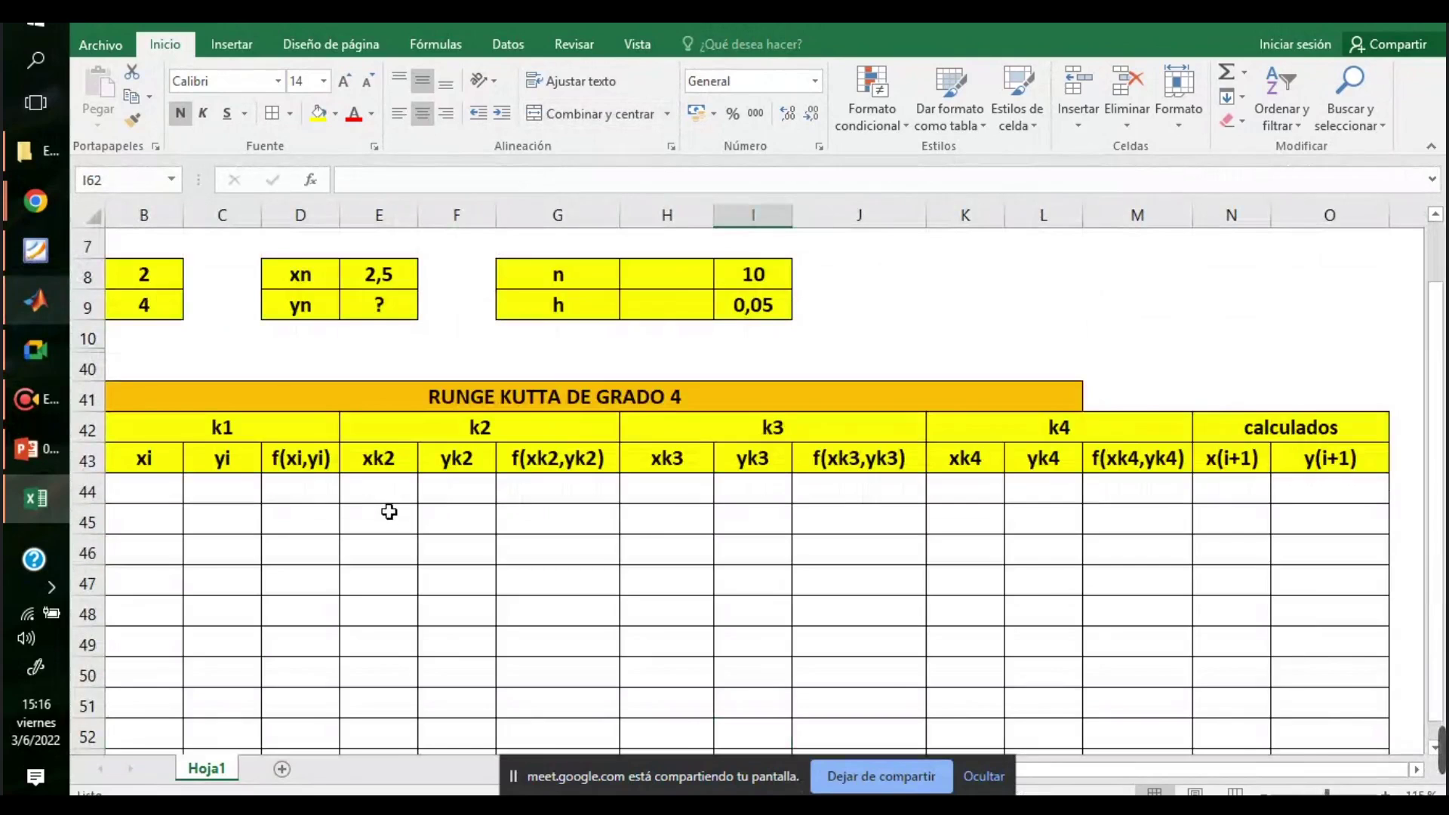
drag(215, 387, 1365, 392)
click(571, 114)
click(574, 114)
scroll(670, 465, down, 1)
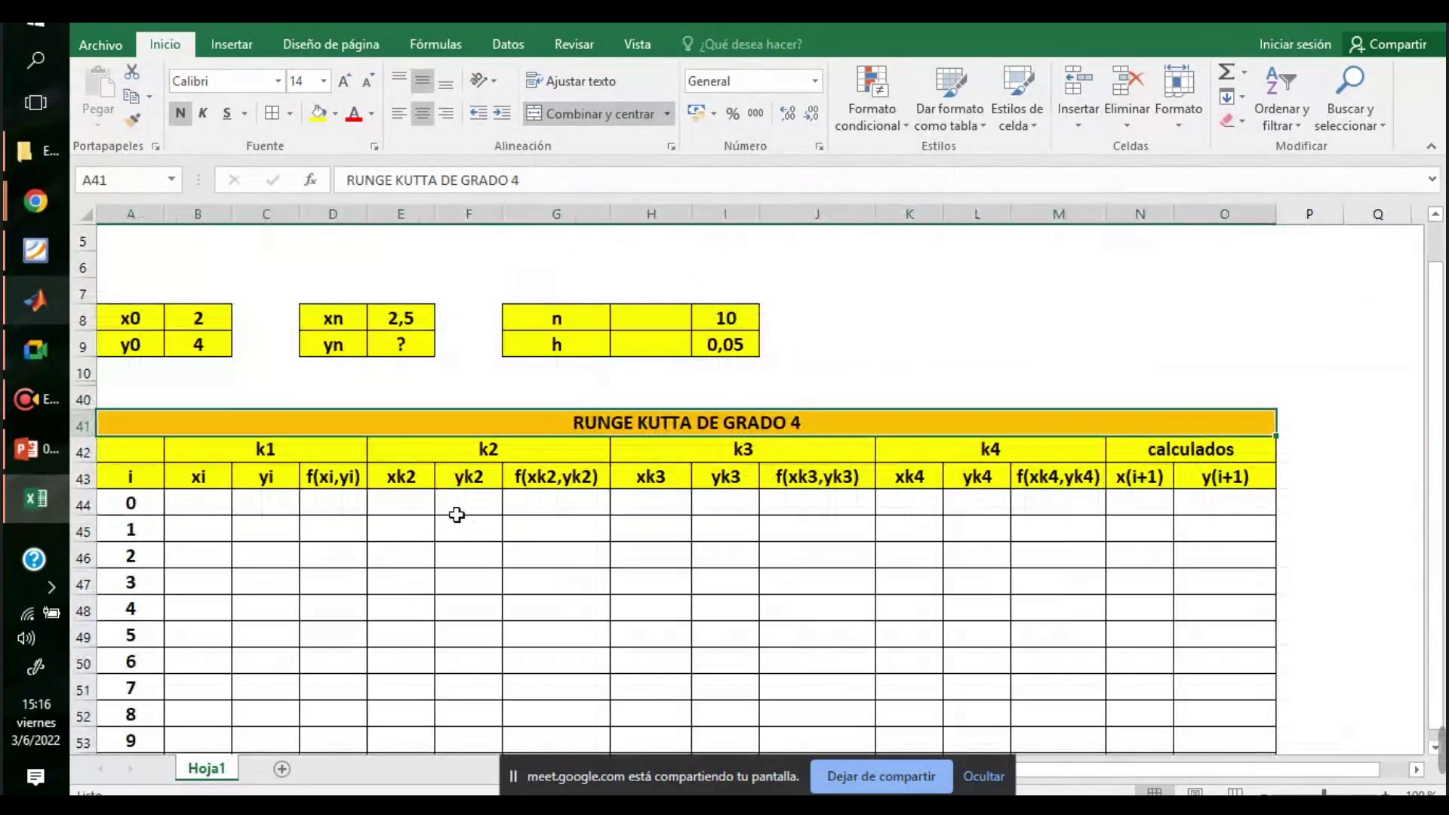
- Link the iteration 0 starting values to the initial data, with +B8 for xi in B44 and +B9 for yi in C44
click(215, 506)
text(+)
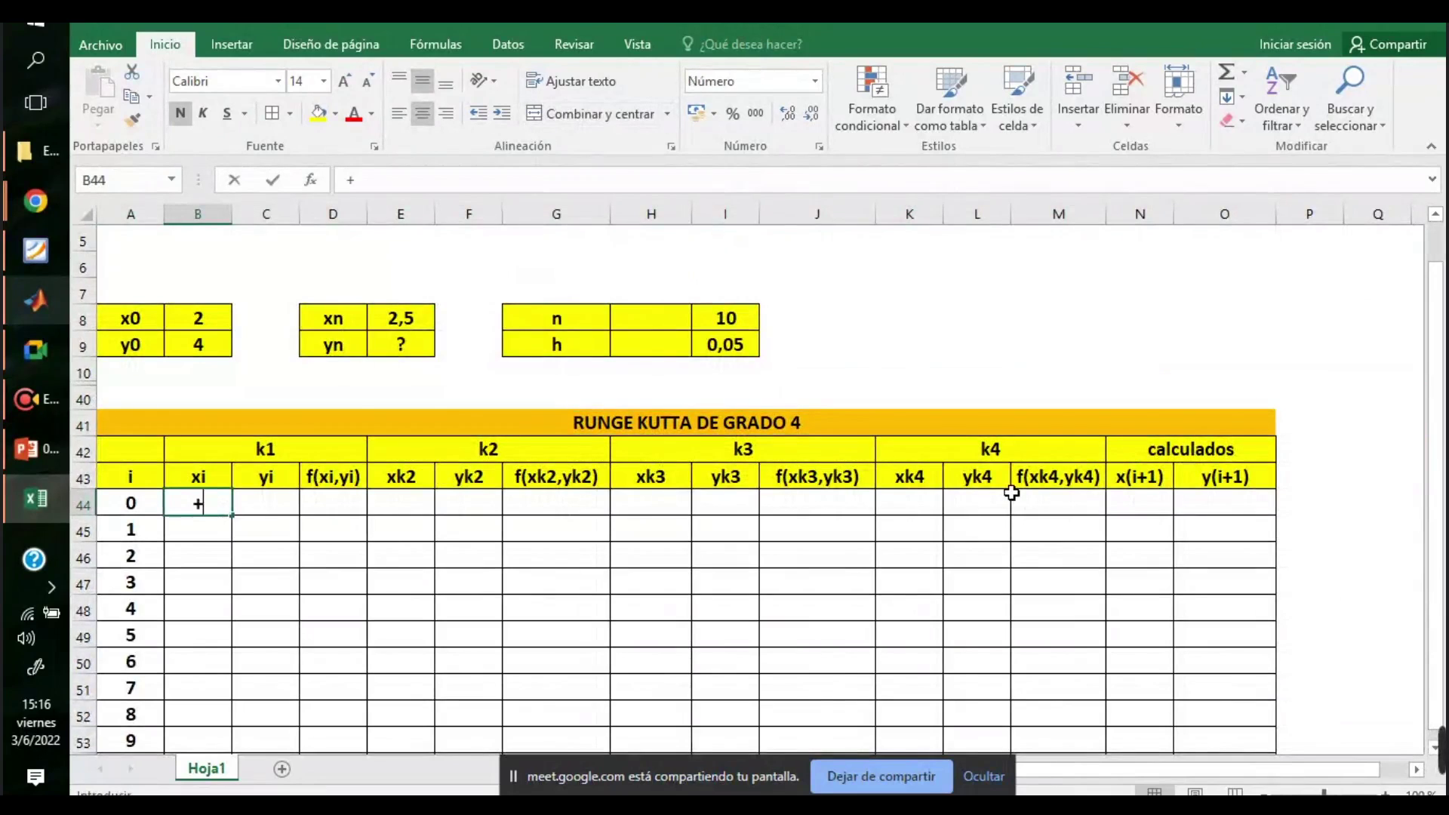
click(210, 326)
key(Return)
click(279, 504)
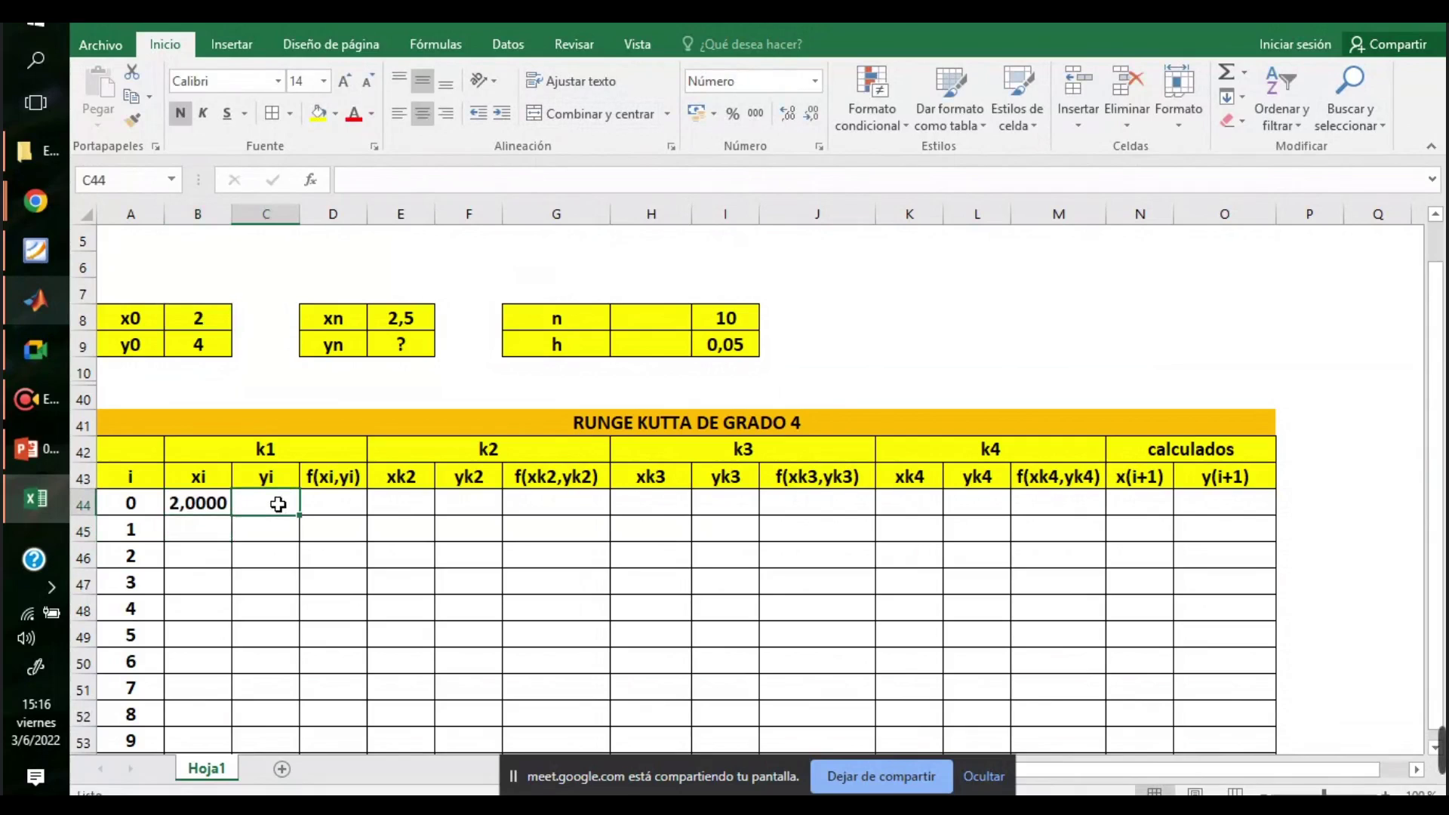
text(+)
click(200, 347)
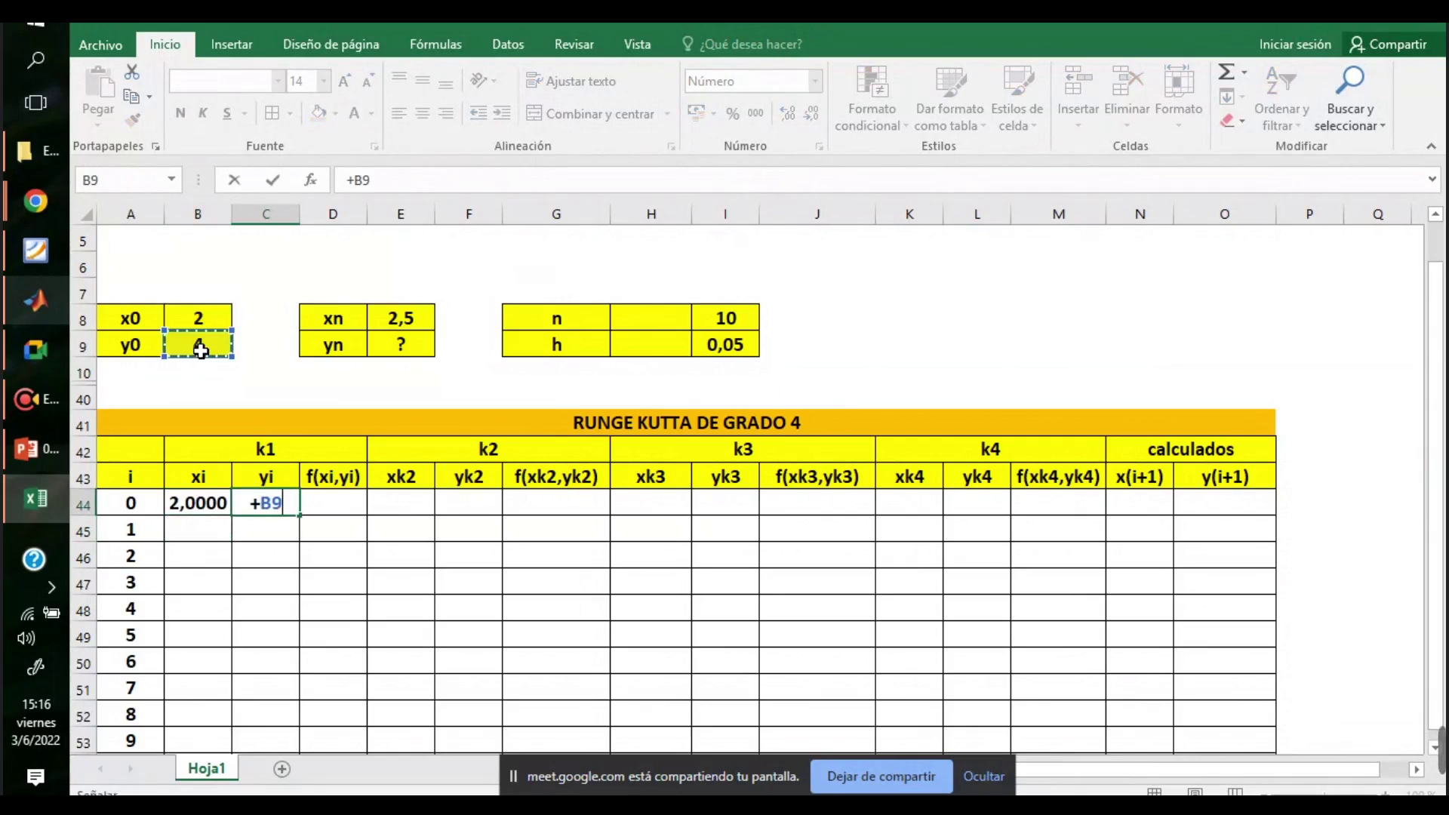
key(Return)
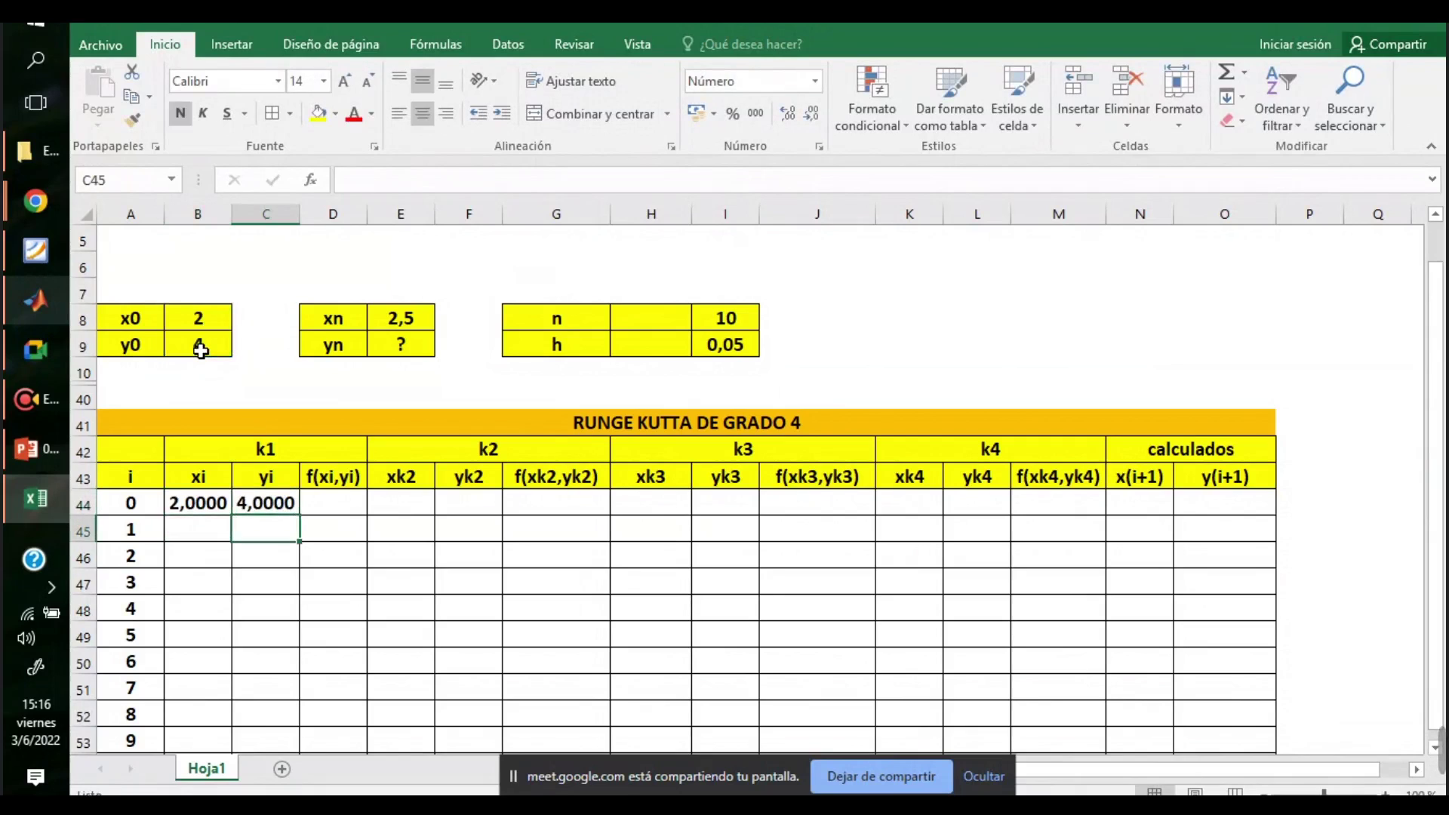
click(327, 502)
scroll(333, 505, up, 1)
scroll(347, 538, up, 1)
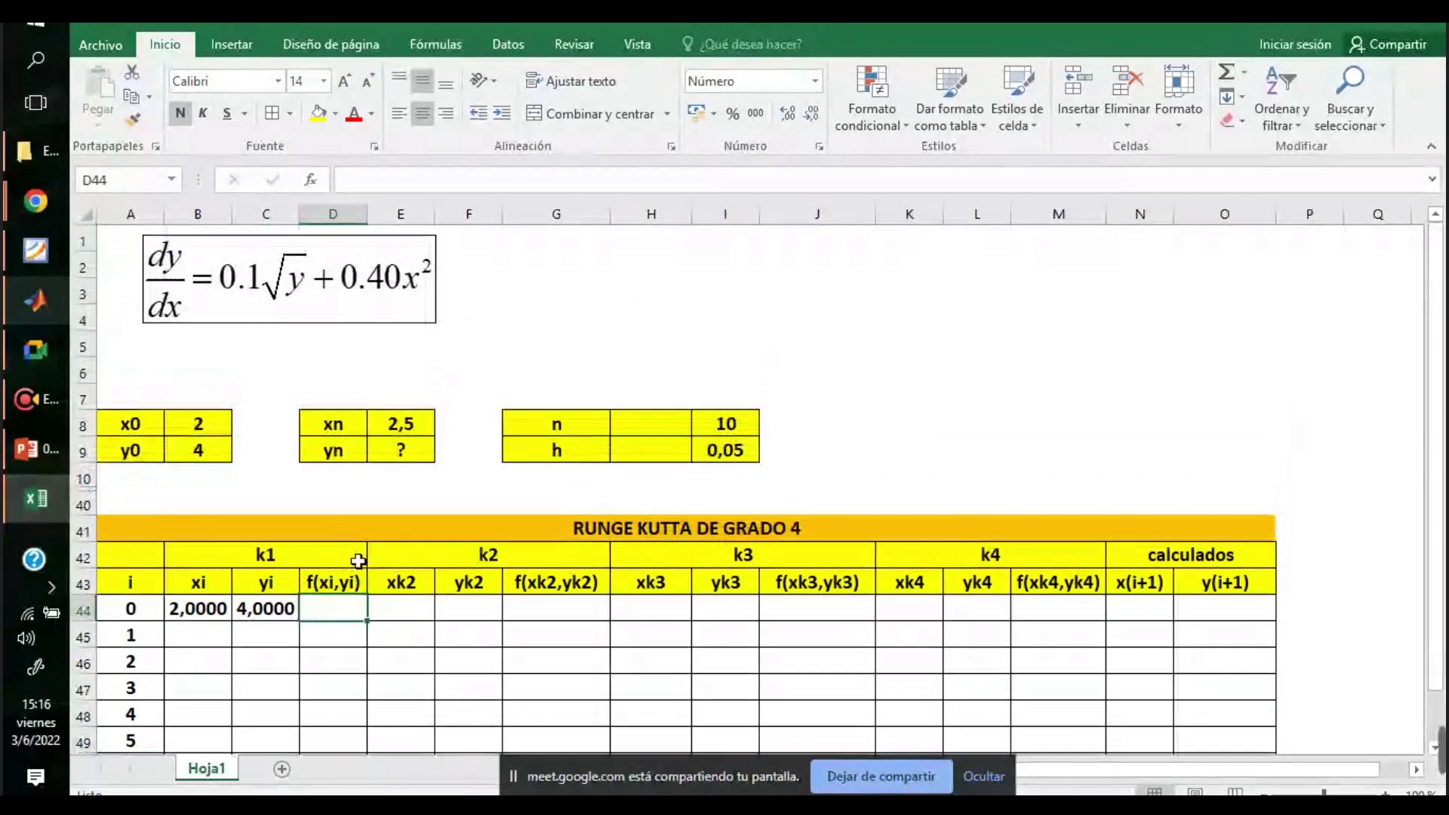
key(ctrl+0)
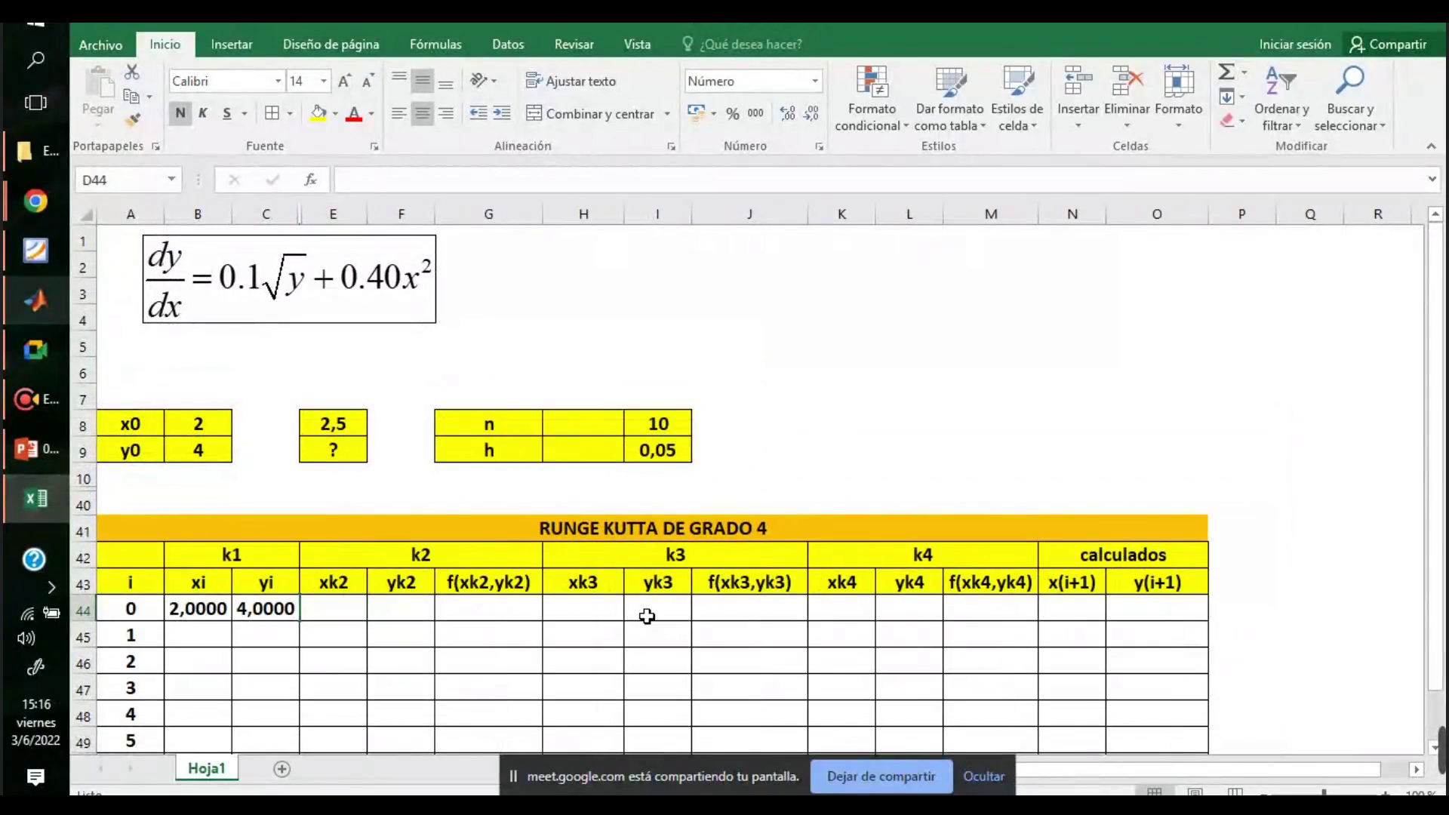
key(ctrl+z)
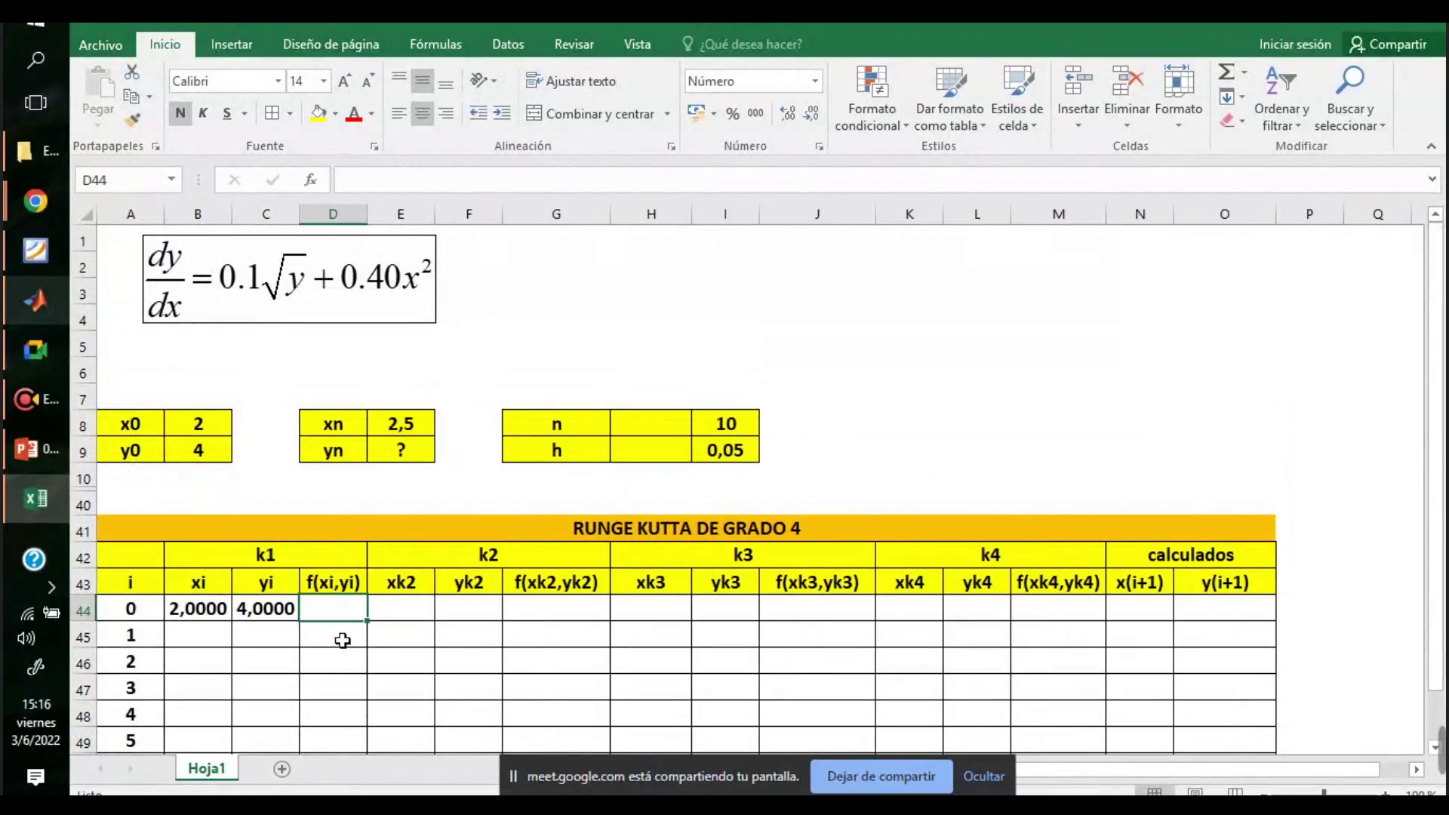
- Enter the k1 slope formula =0,1*raiz(c44)+0,40*B44^2 for f(xi,yi) in D44
text(=)
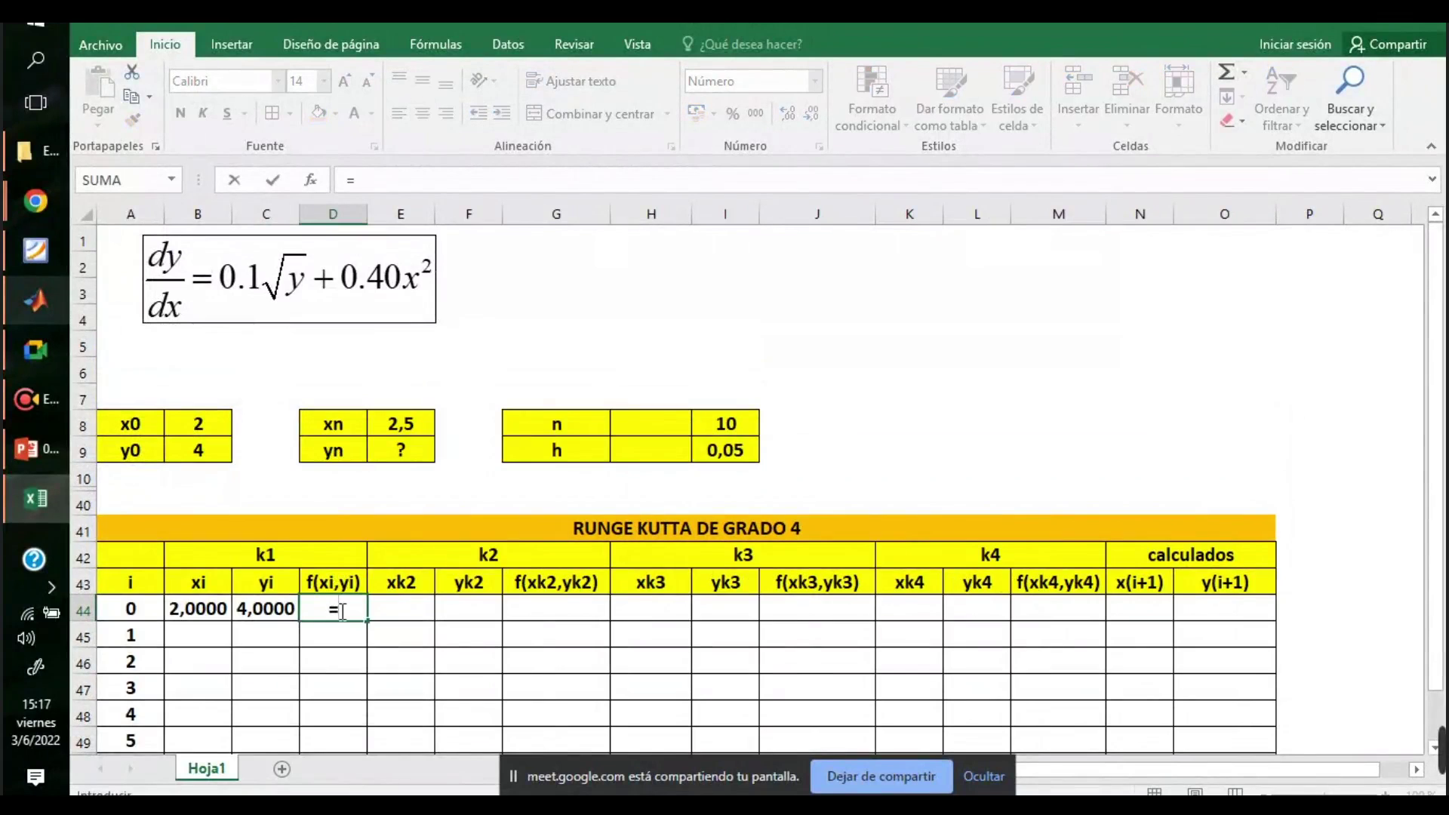
text(0,1*raiz()
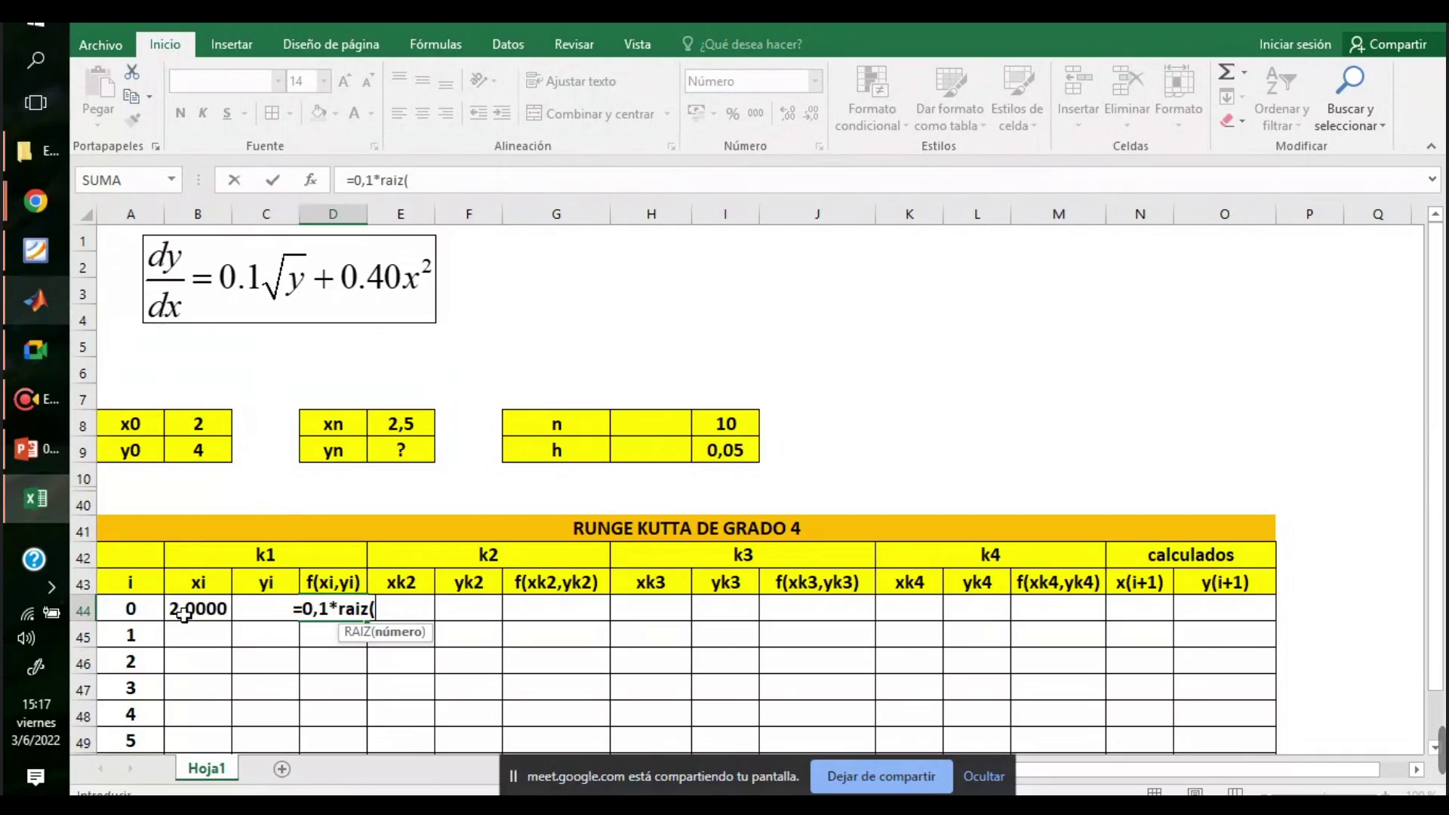
text(c44)
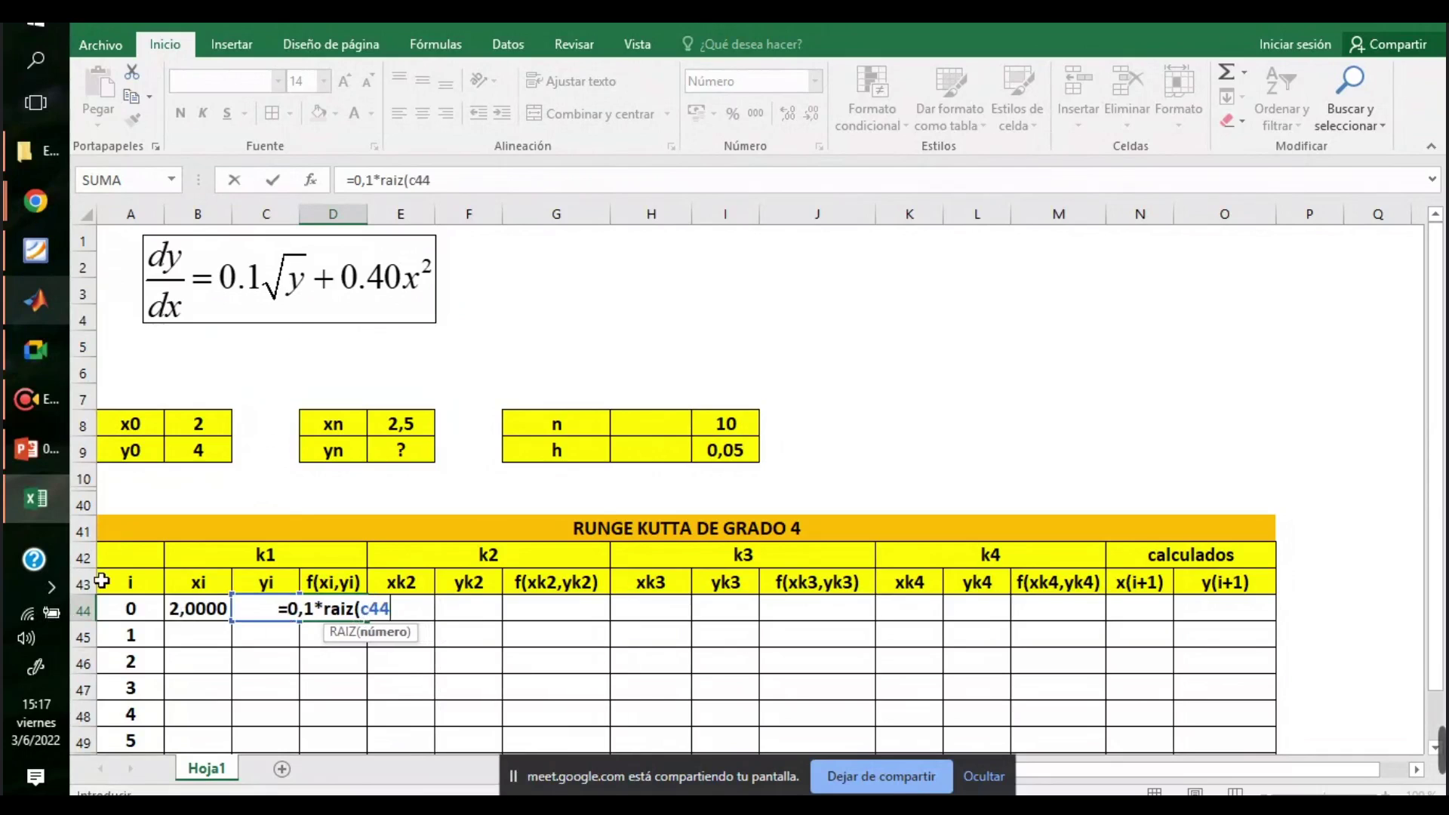
text()+0,40)
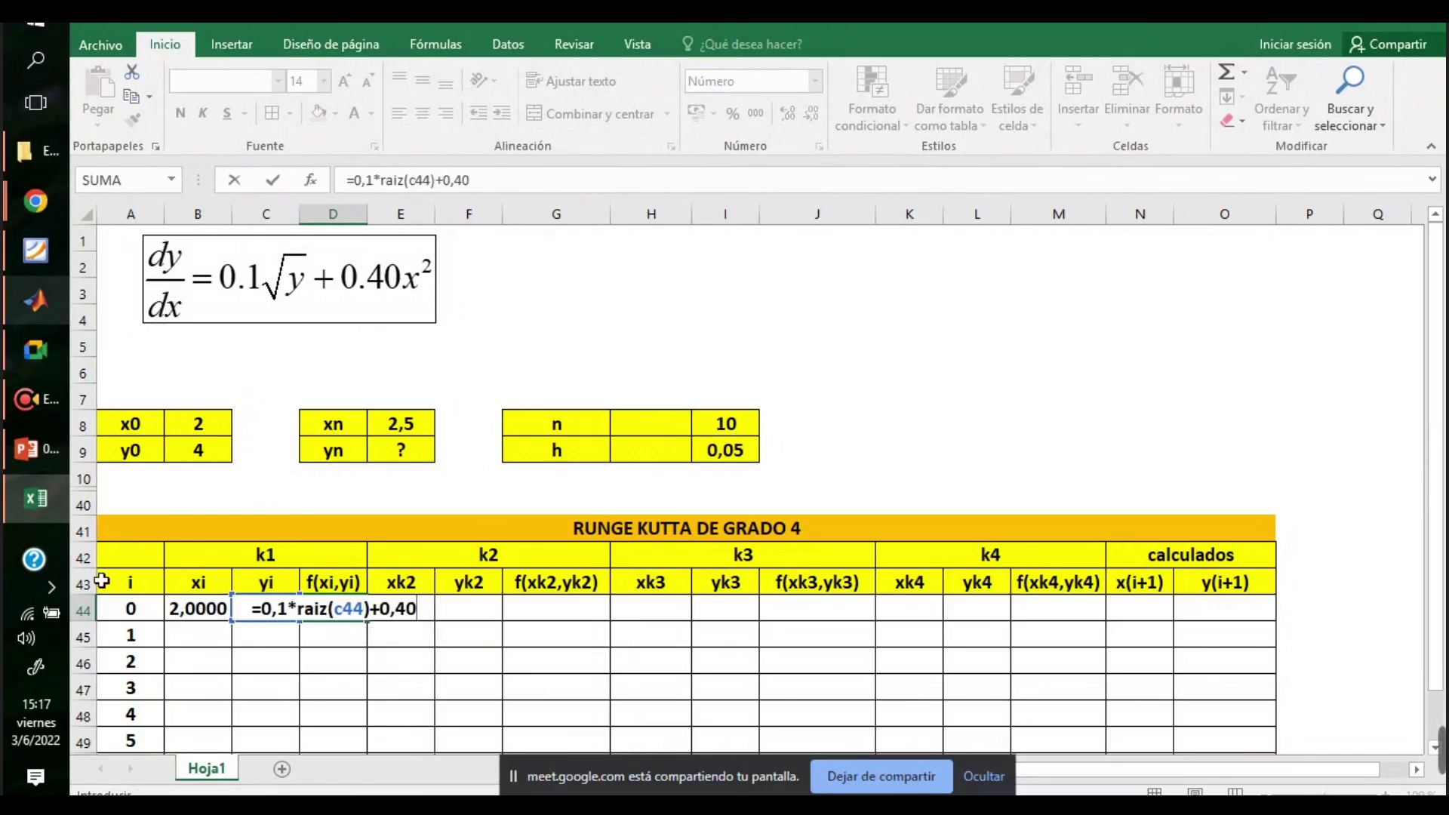
text(*)
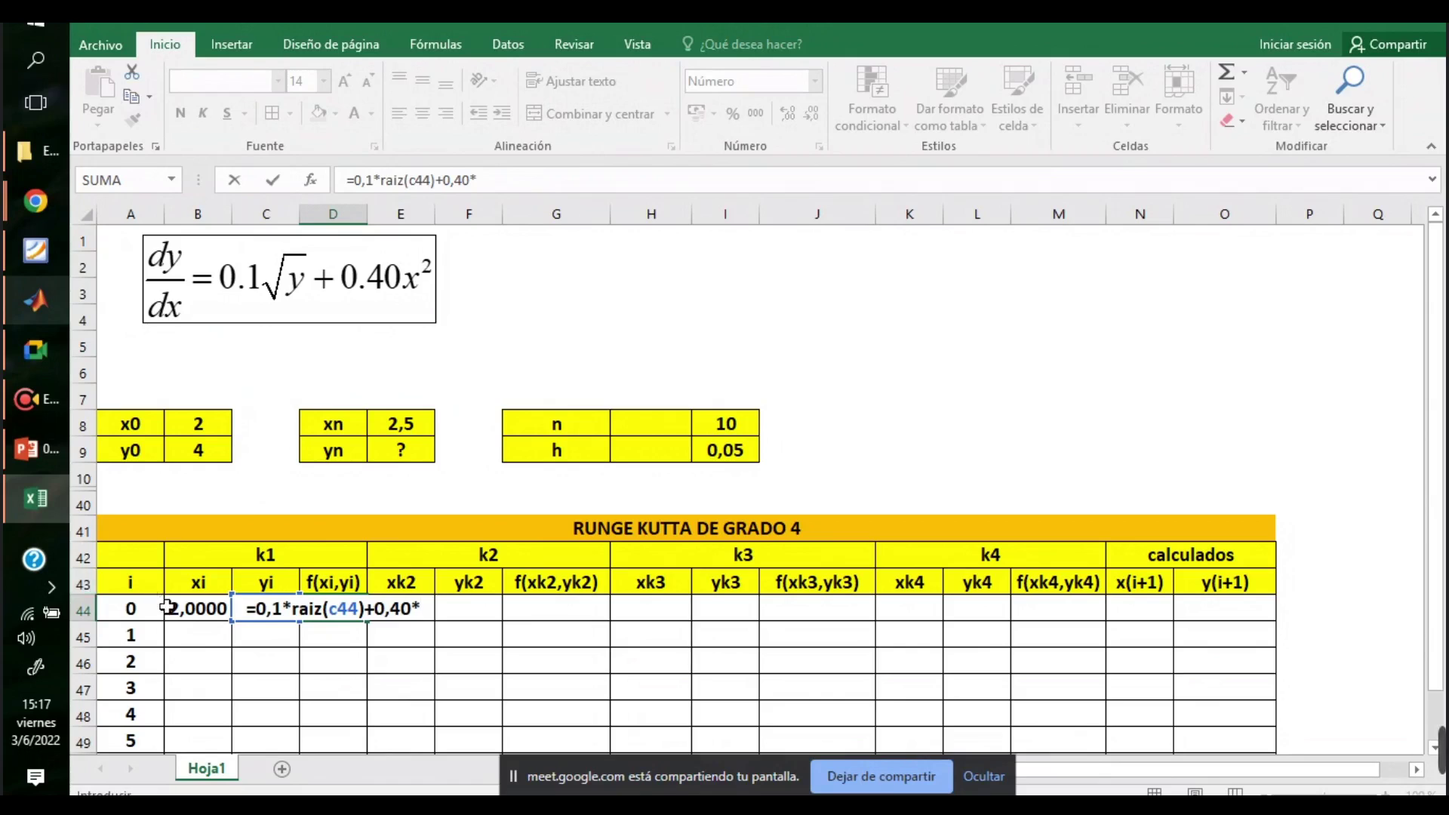
click(191, 611)
text(^2)
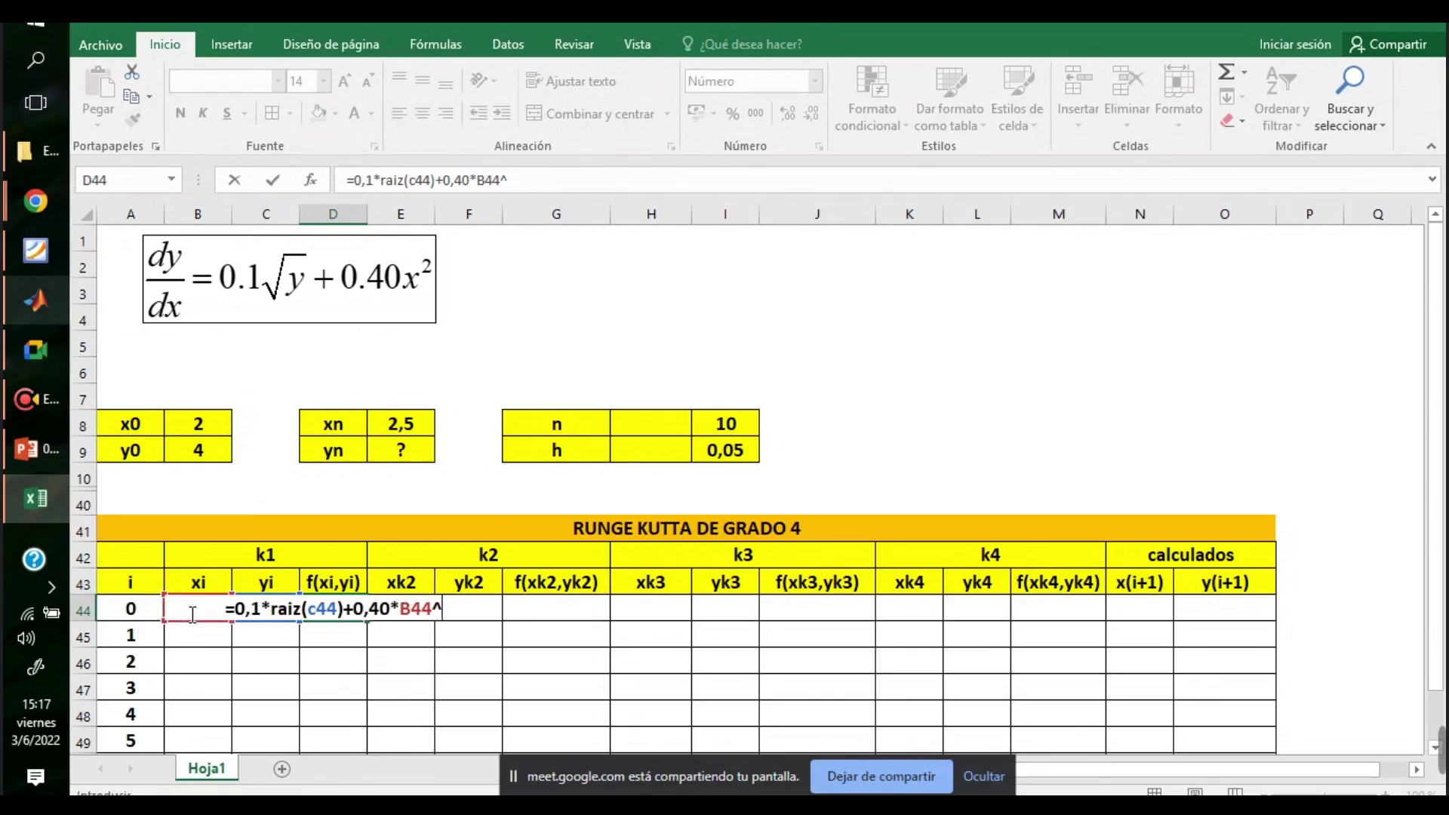
key(Return)
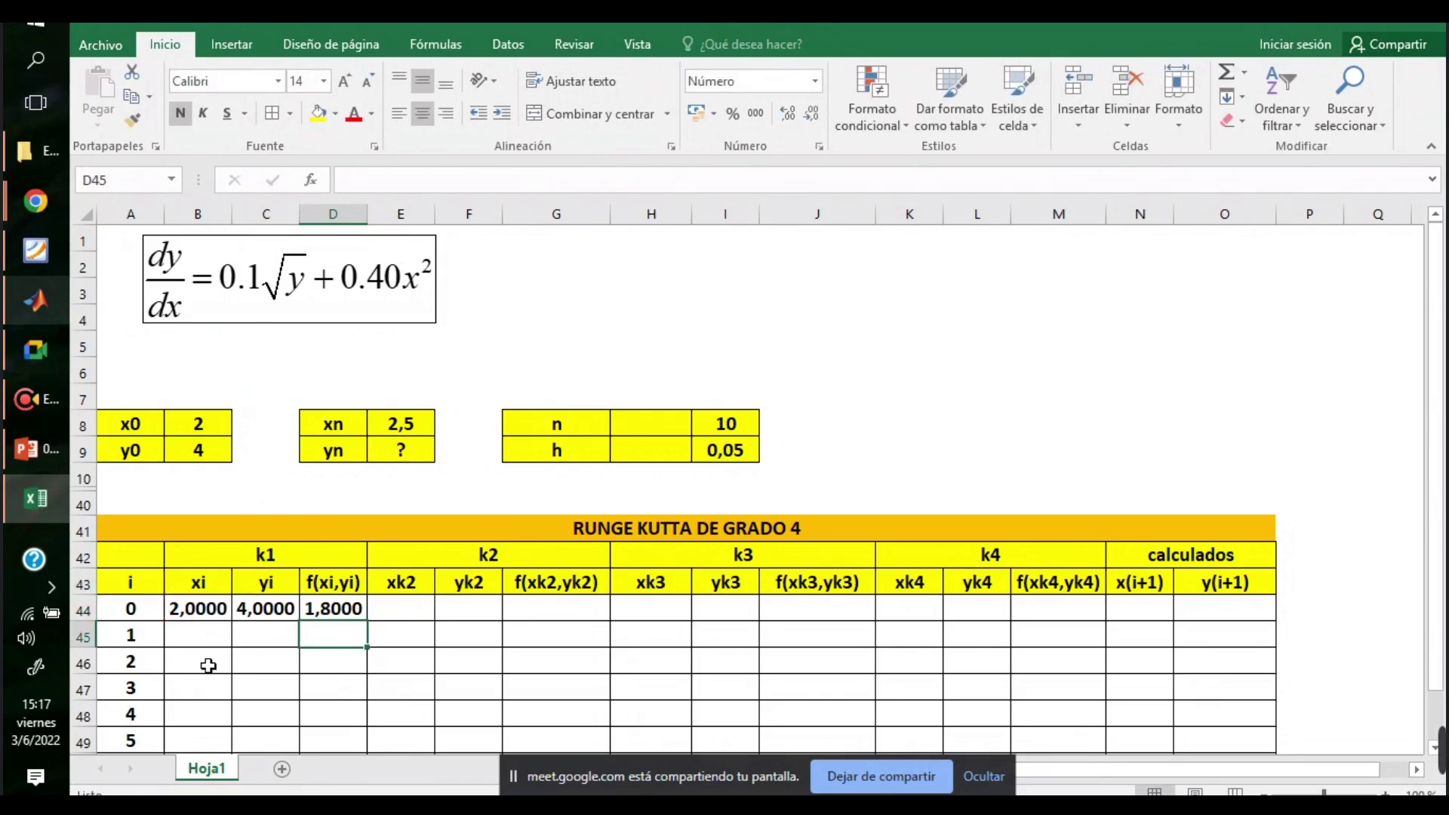
- Switch to PowerPoint and copy the iteration formula and the k1 to k4 equations from the Runge Kutta de grado 4 slide, number 27
click(406, 606)
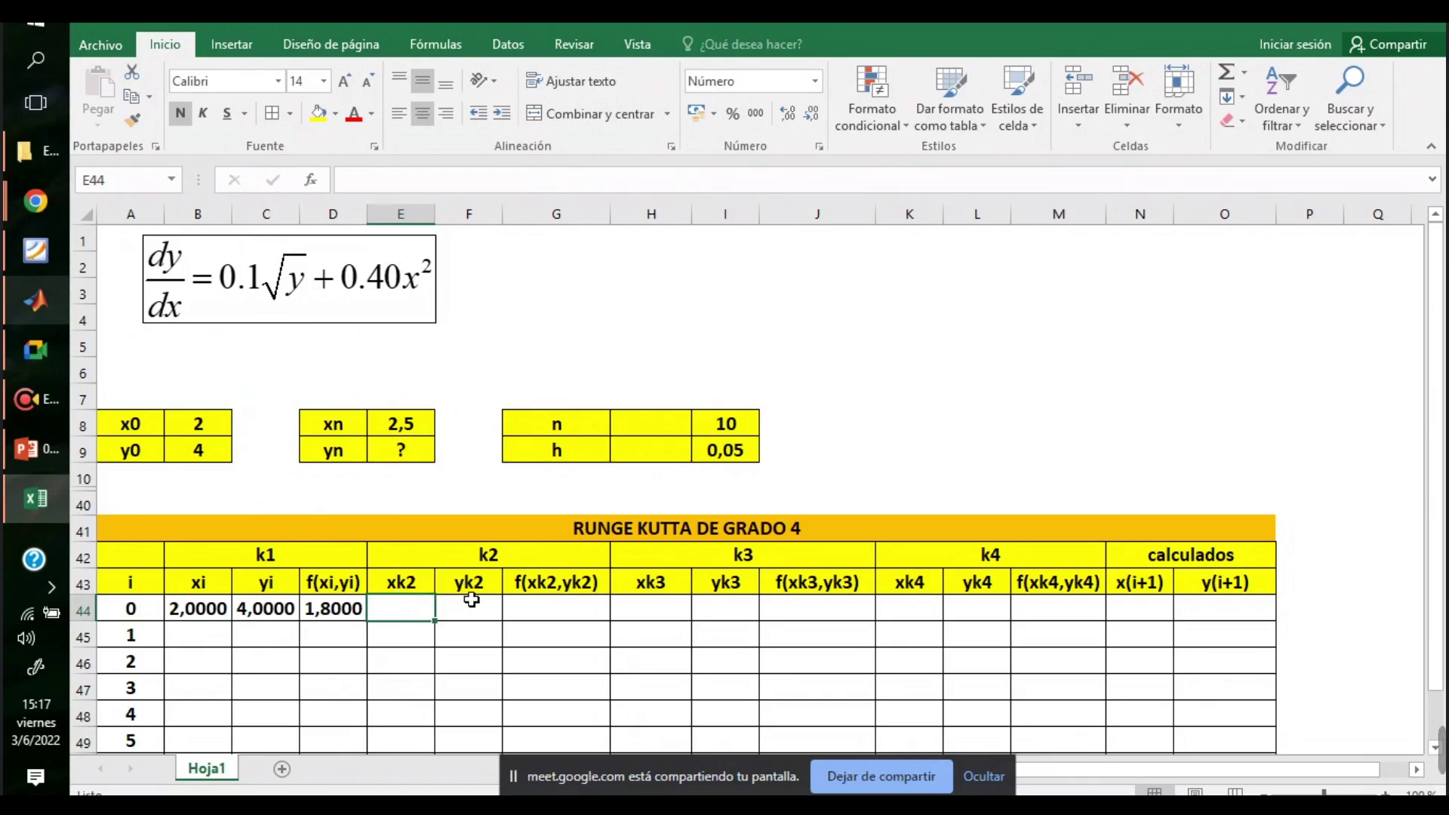
click(52, 444)
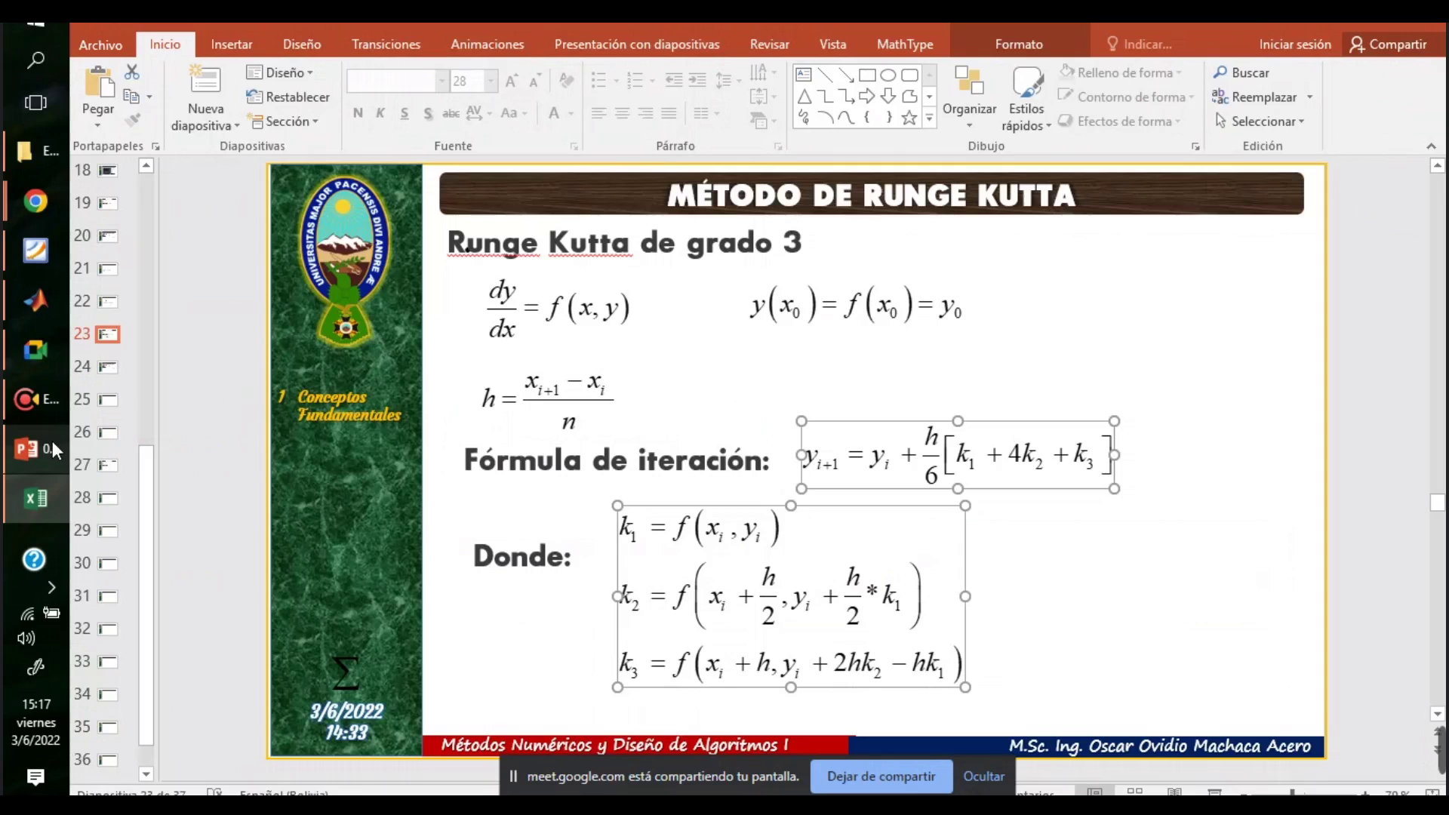
scroll(728, 460, down, 2)
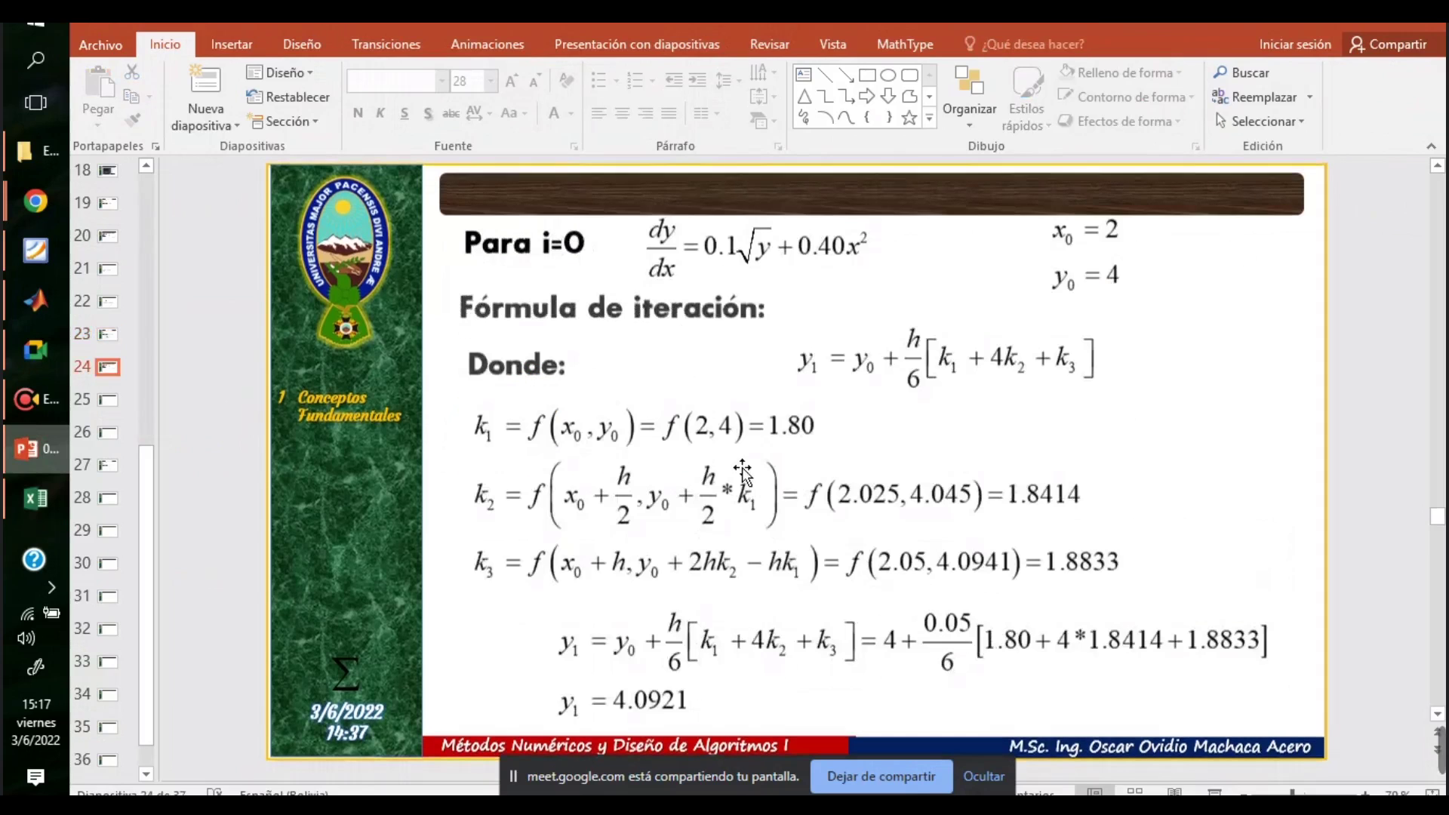
scroll(742, 472, down, 2)
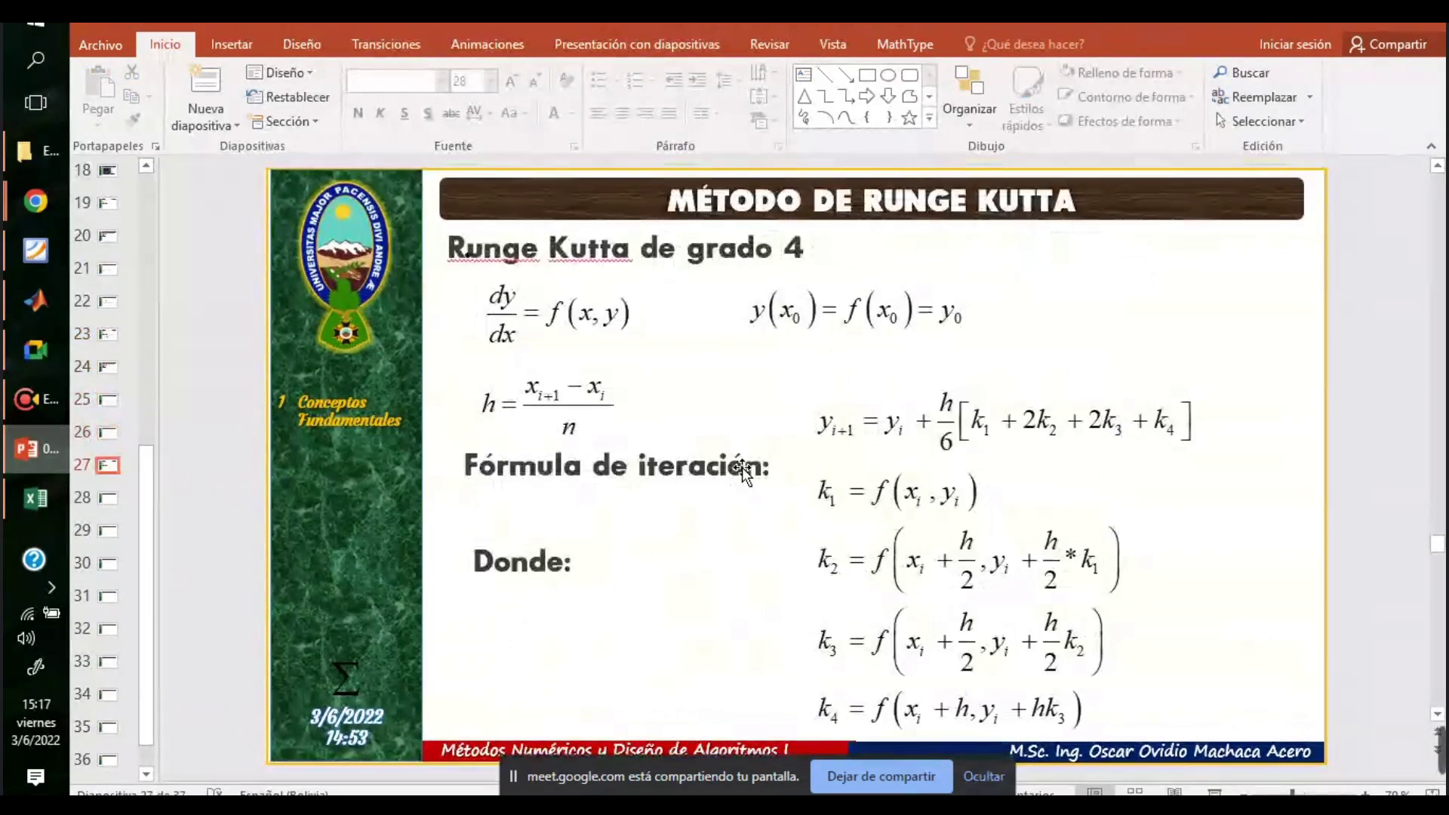
click(930, 595)
shift+click(927, 449)
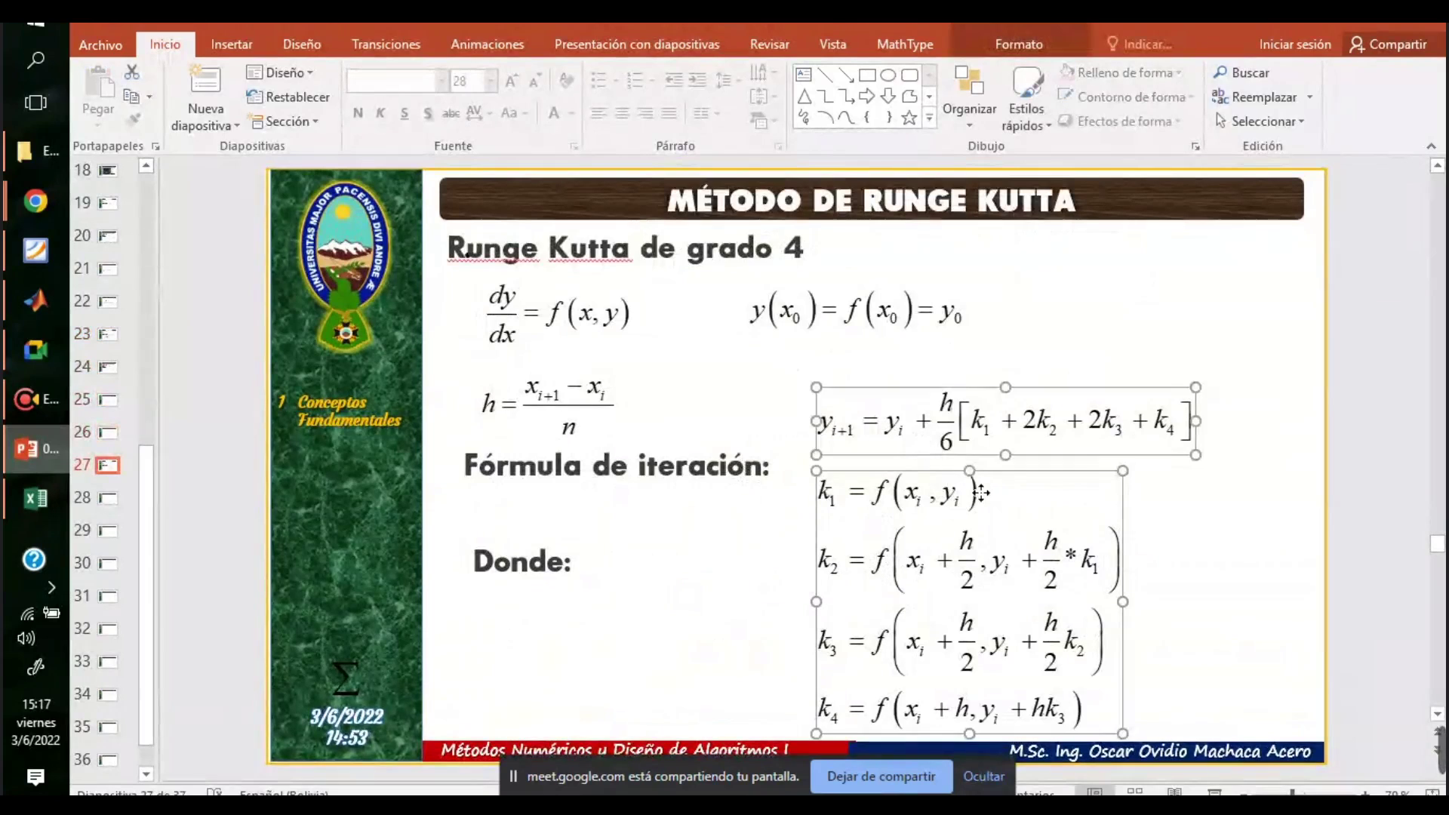
key(ctrl+c)
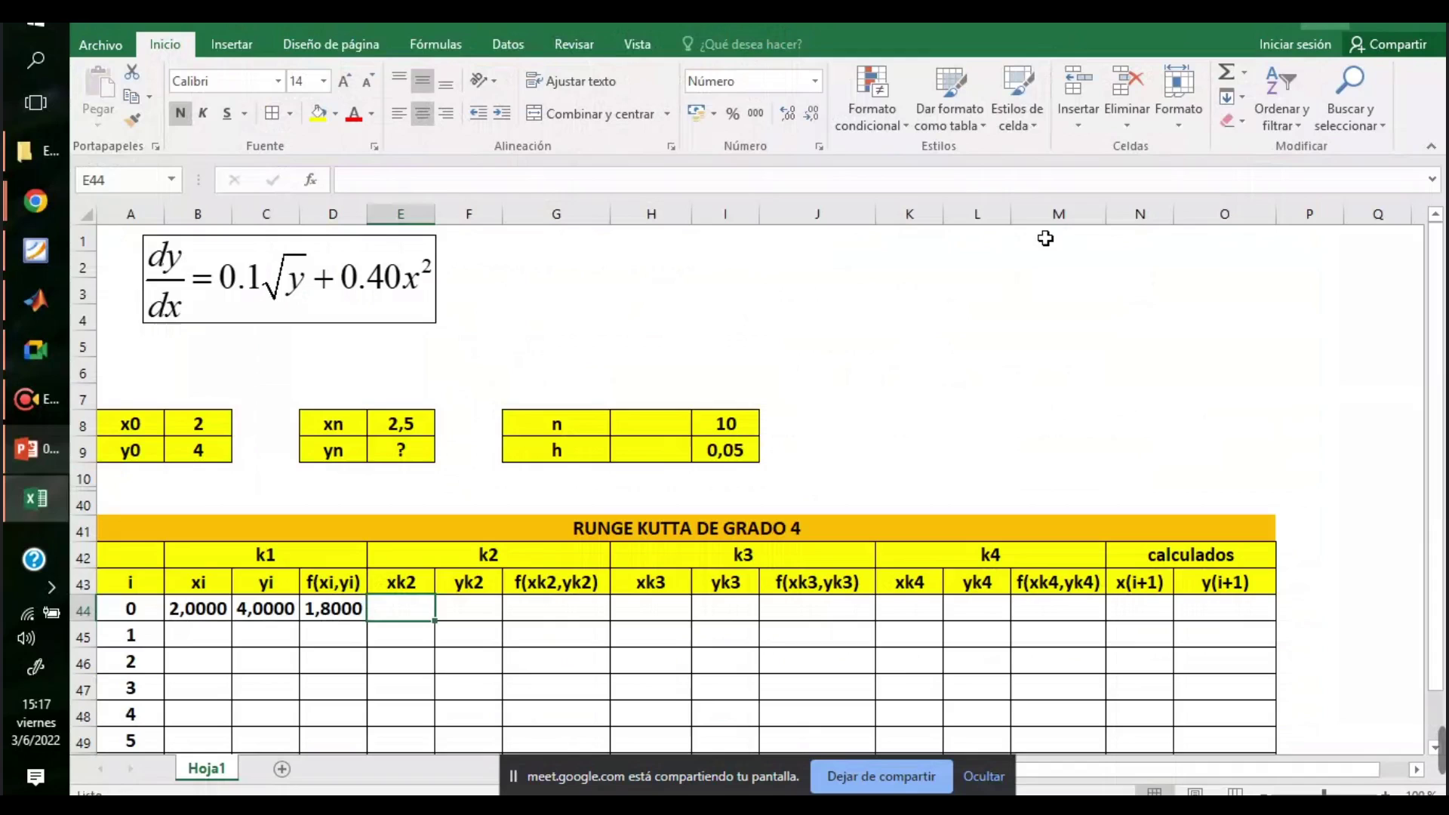
- Switch back to Excel, paste the copied grade 4 equations and place them over columns J to P, starting beside the differential equation
key(alt+Tab)
key(ctrl+v)
drag(626, 547, 1117, 281)
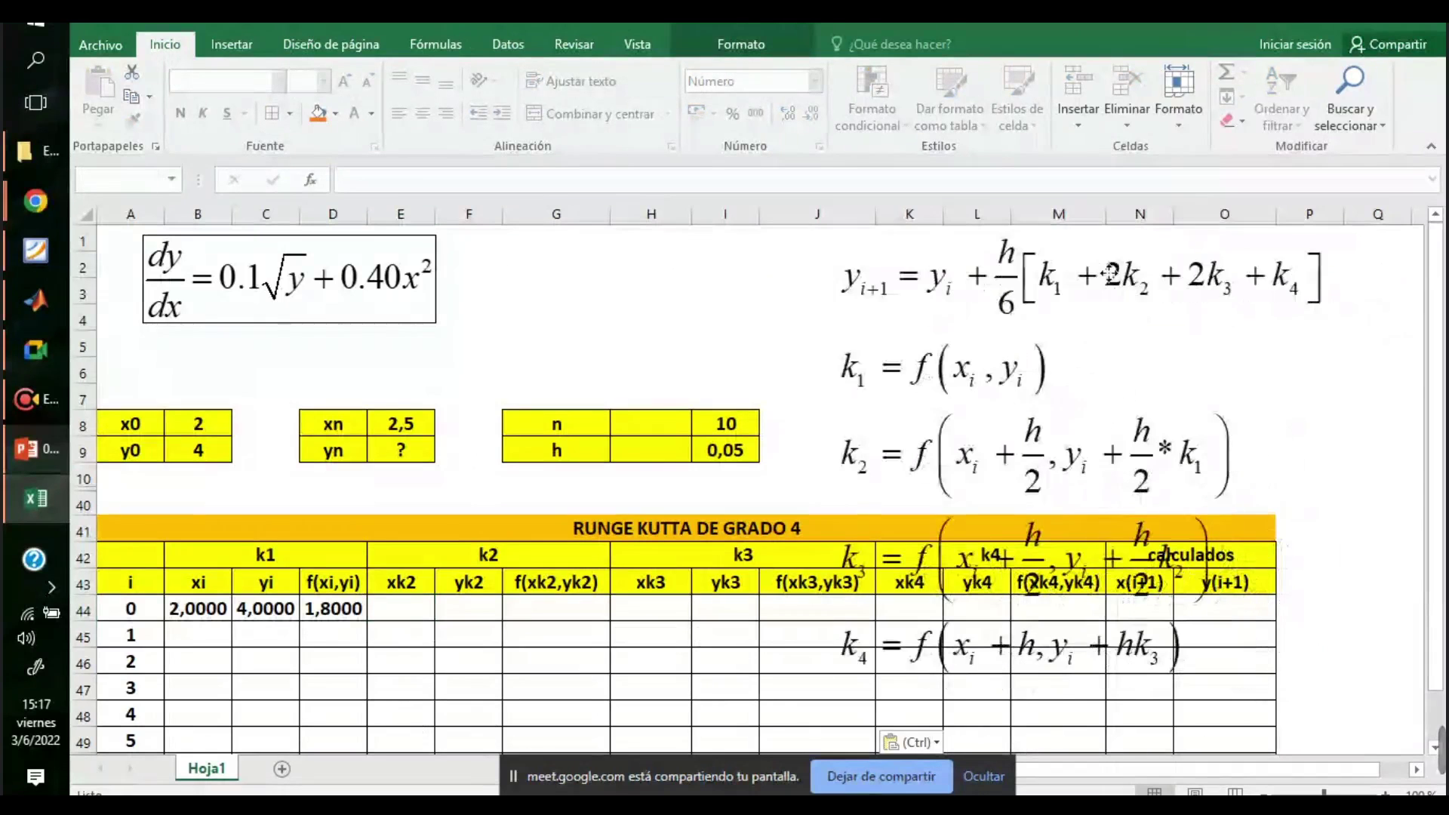
click(1303, 399)
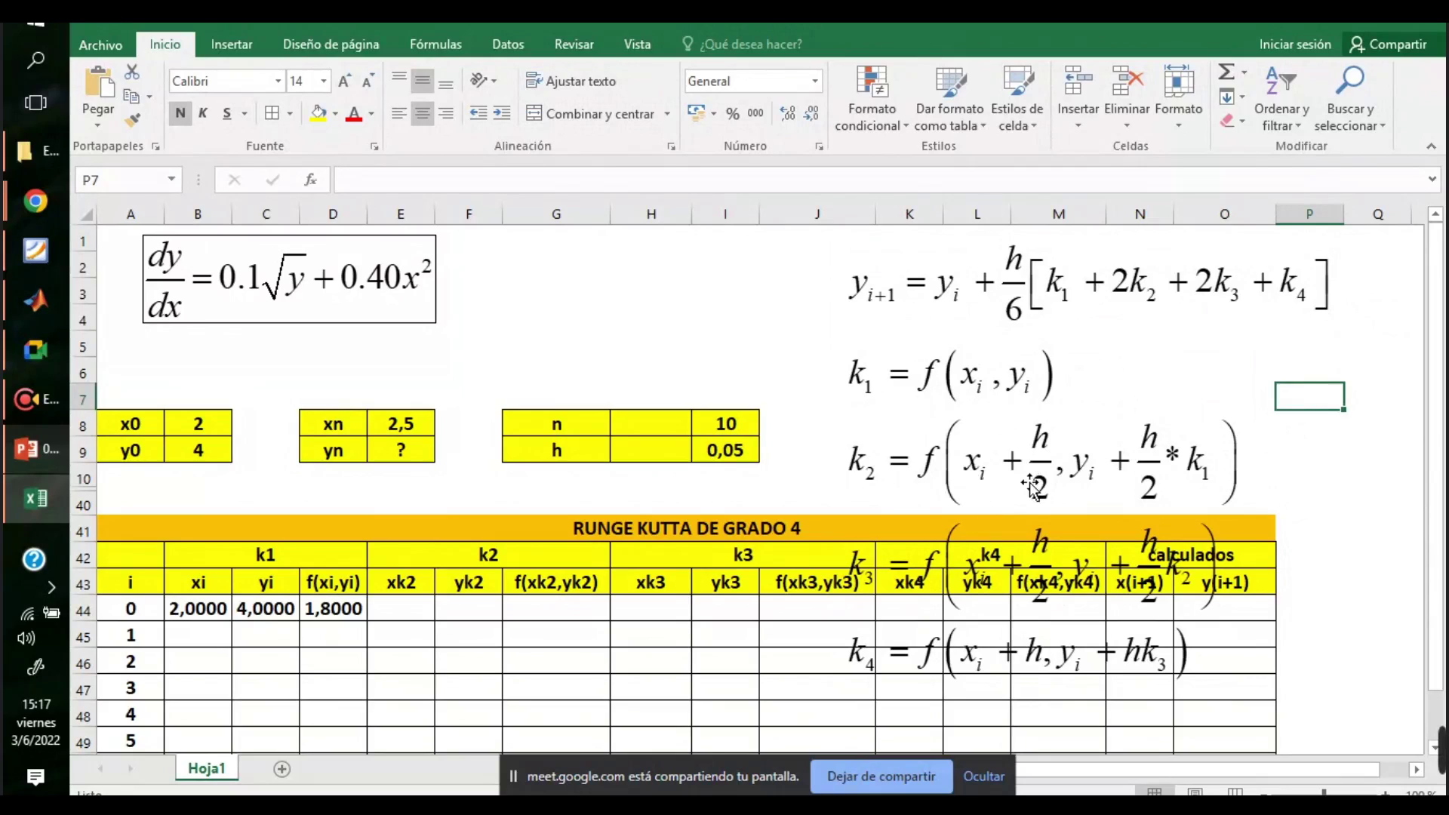
- Enter the xk2 formula =B44+0,5*I$9 in E44, with the row of the step size h locked
click(400, 608)
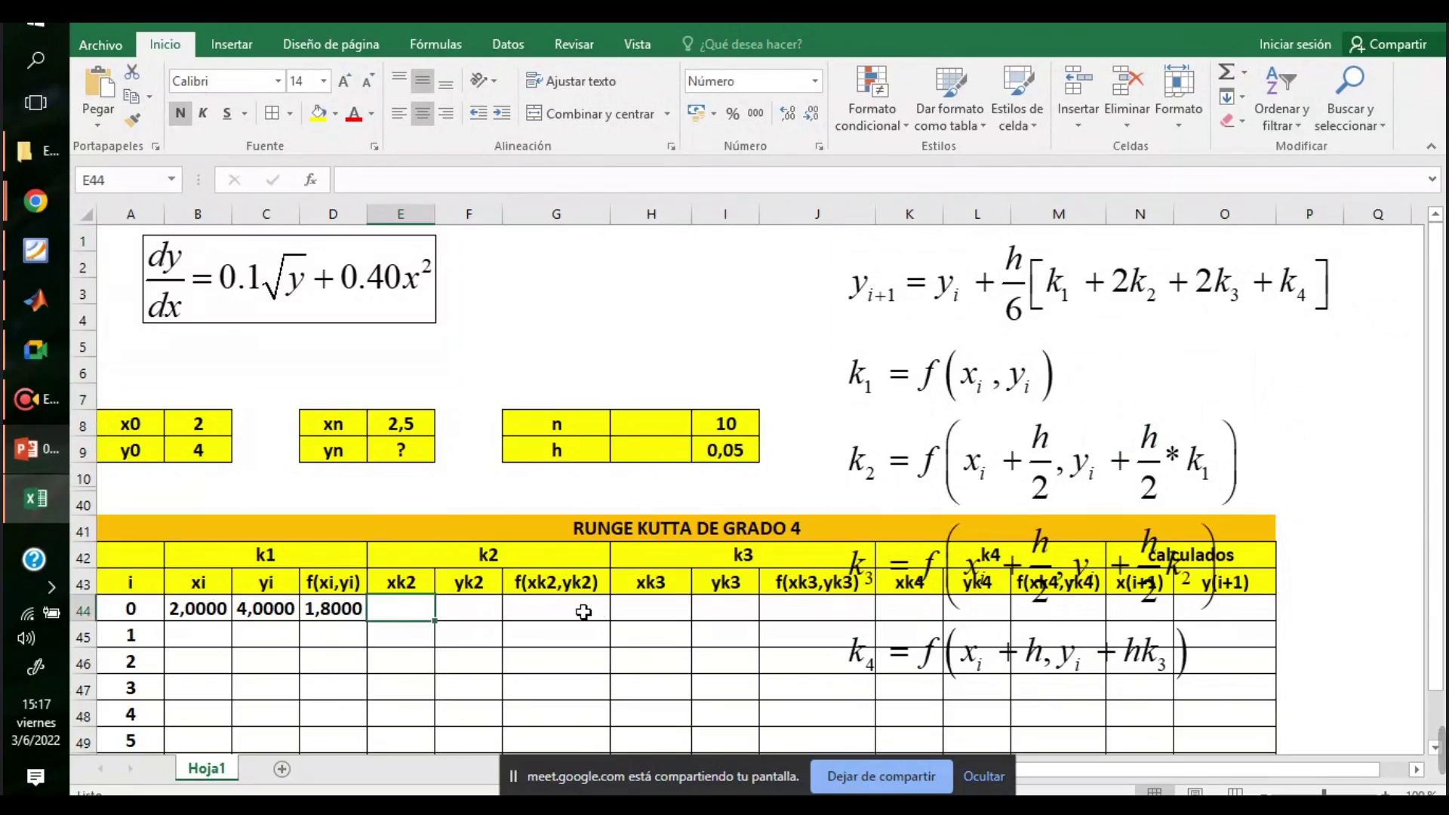
text(=)
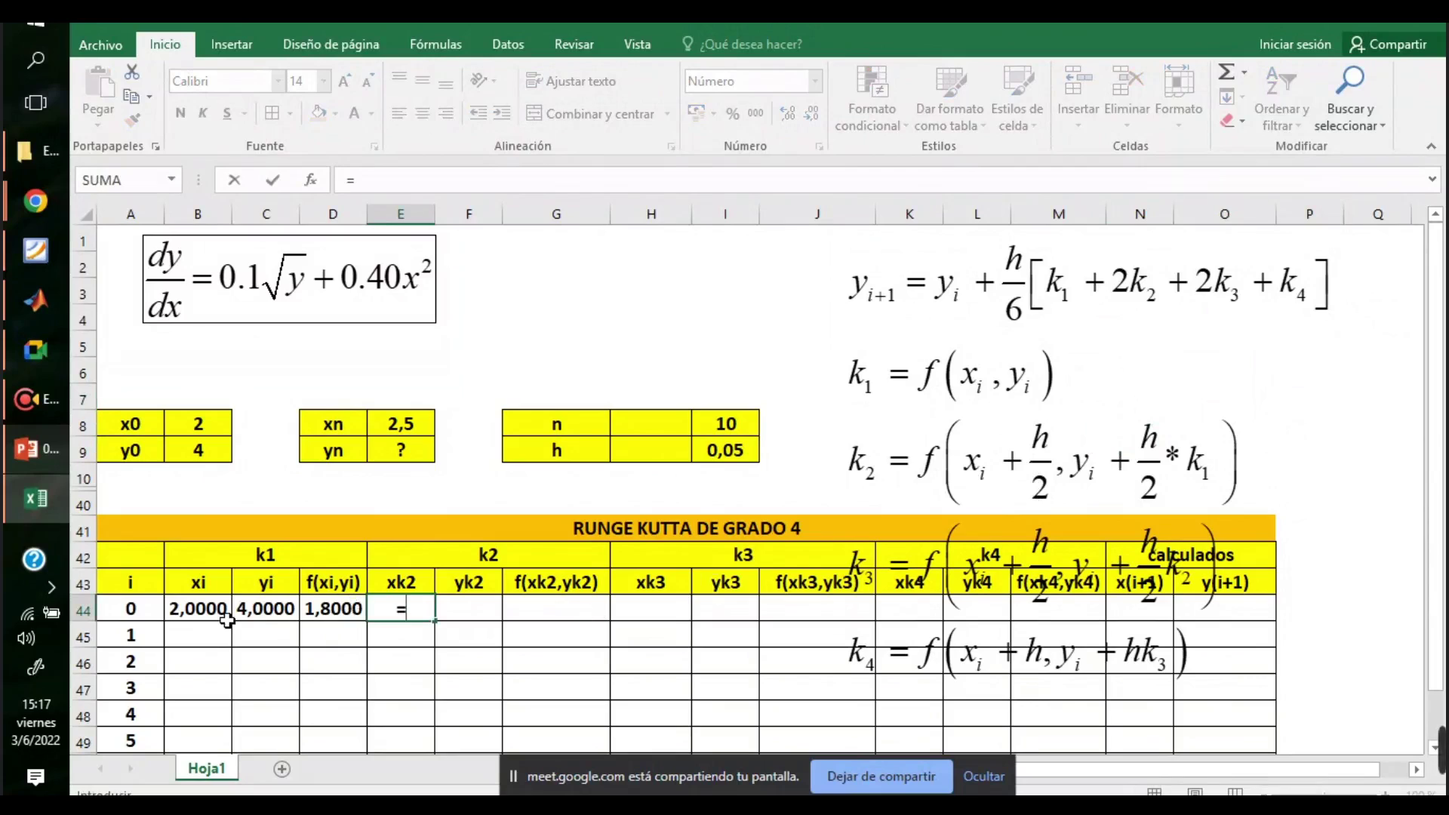
click(199, 615)
text(+)
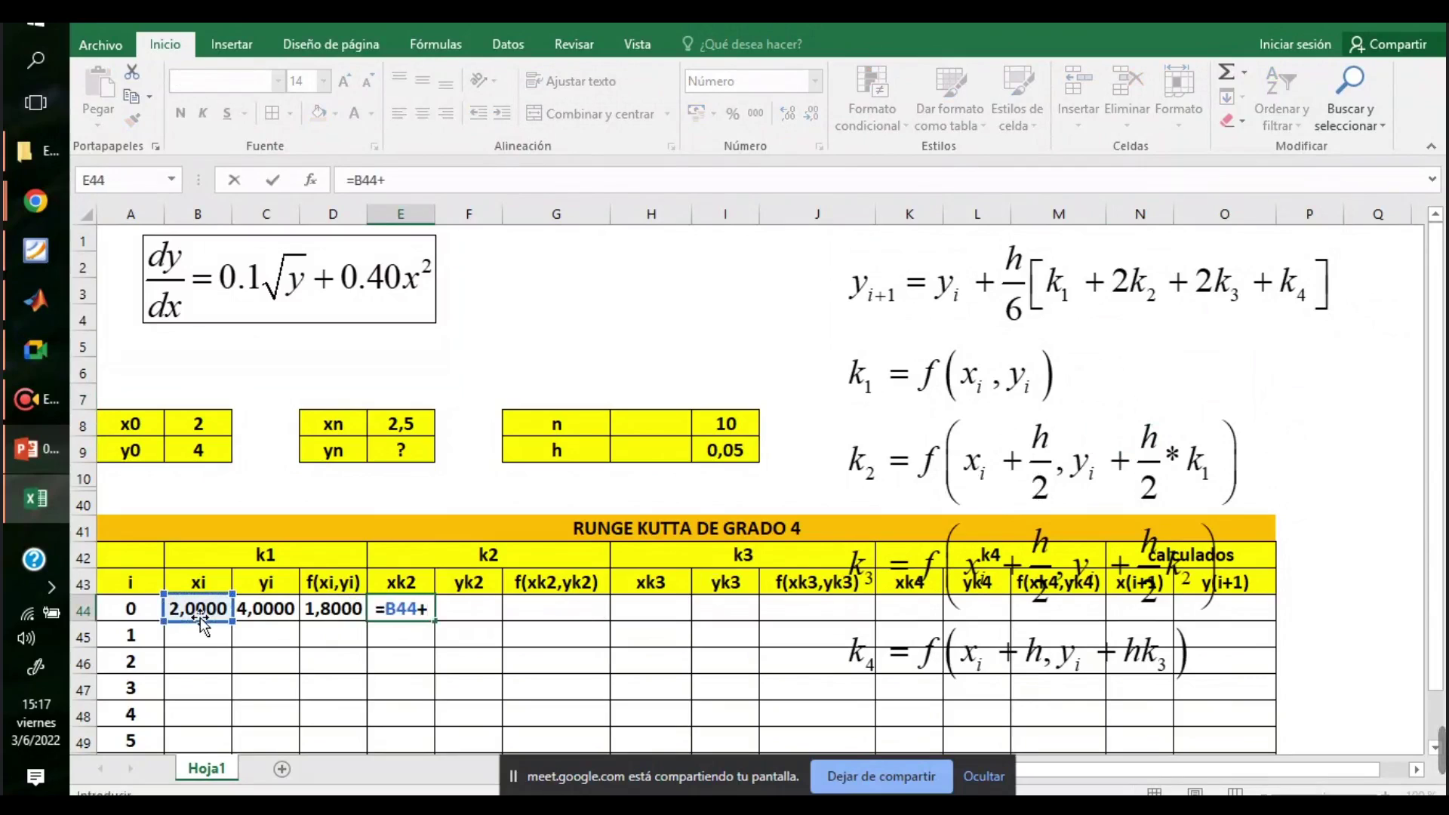
text(0,5*)
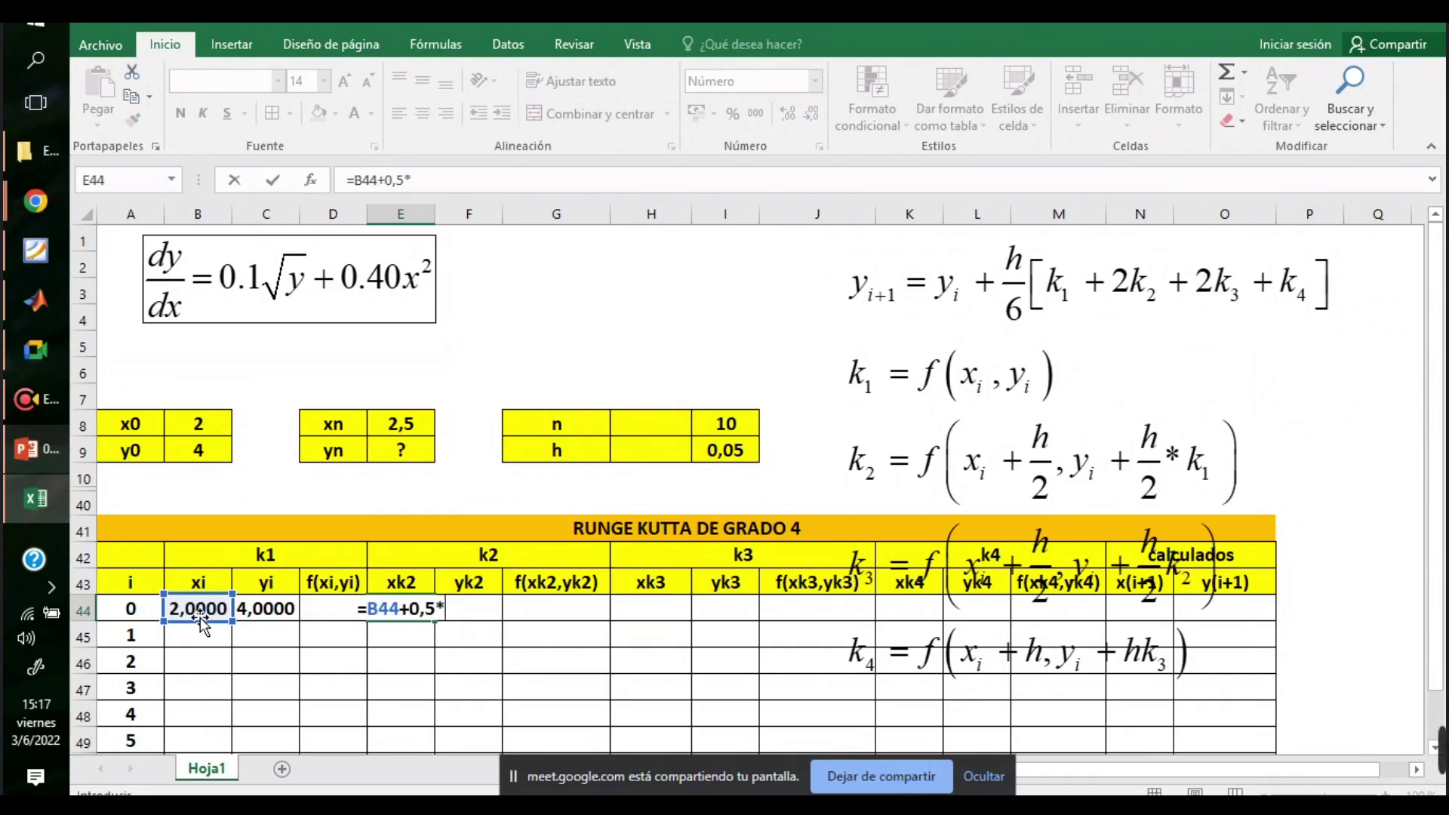
click(738, 450)
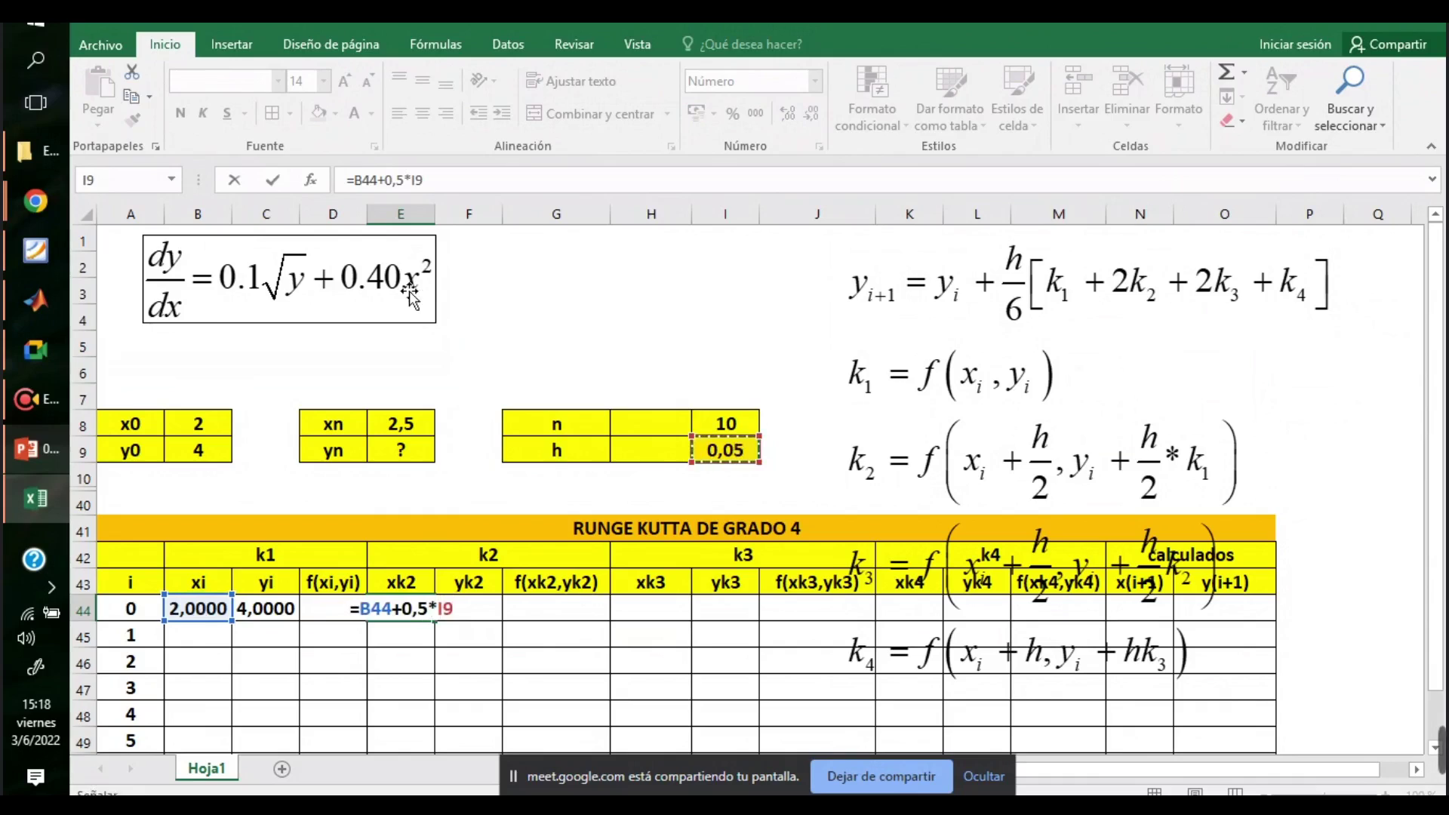
click(414, 183)
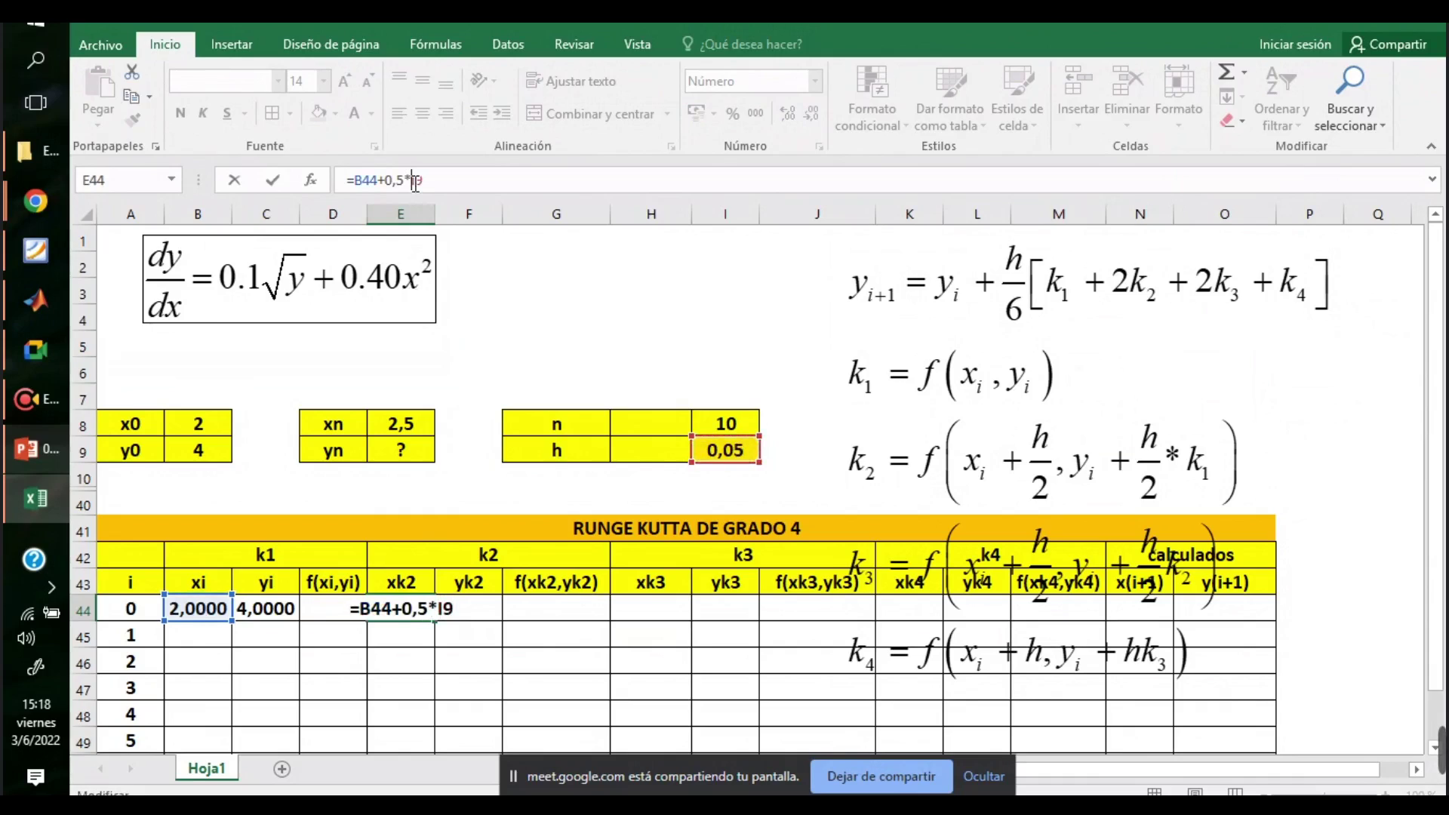
text($)
key(BackSpace)
text($)
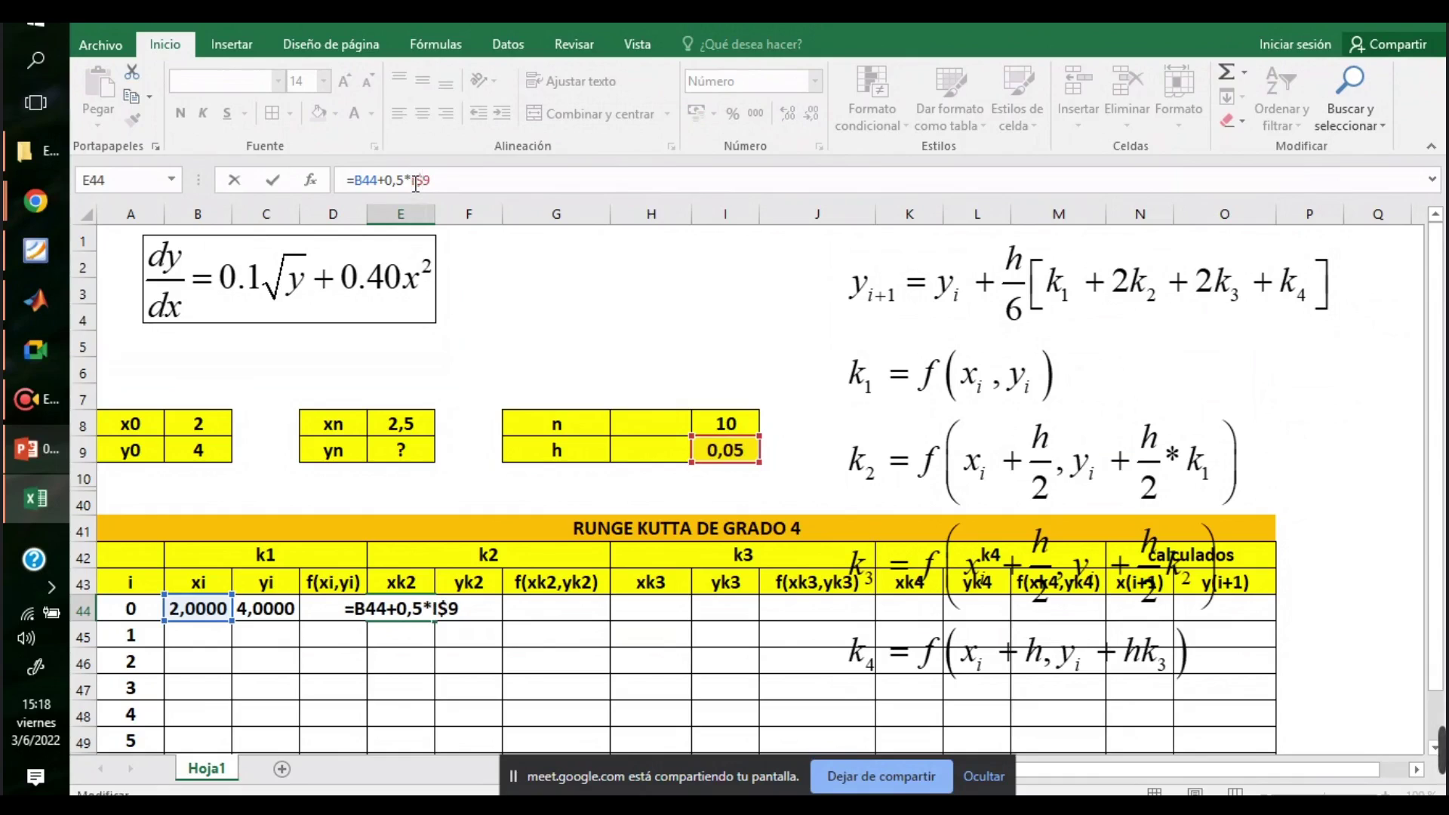
key(Return)
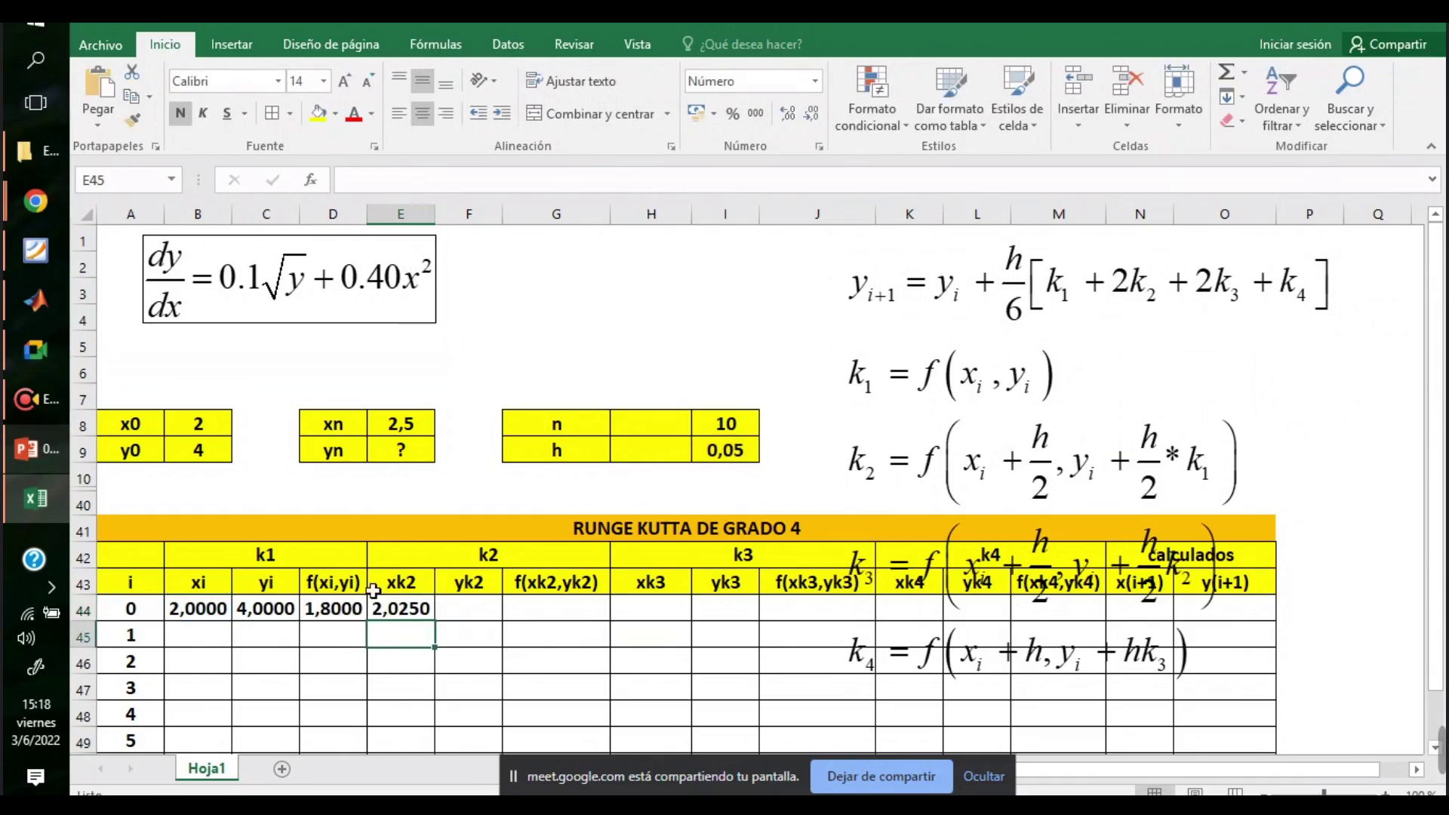
- Enter the yk2 formula =C44+(0,5*I$9*D44) in F44, with the row of the step size h locked
click(415, 614)
click(451, 610)
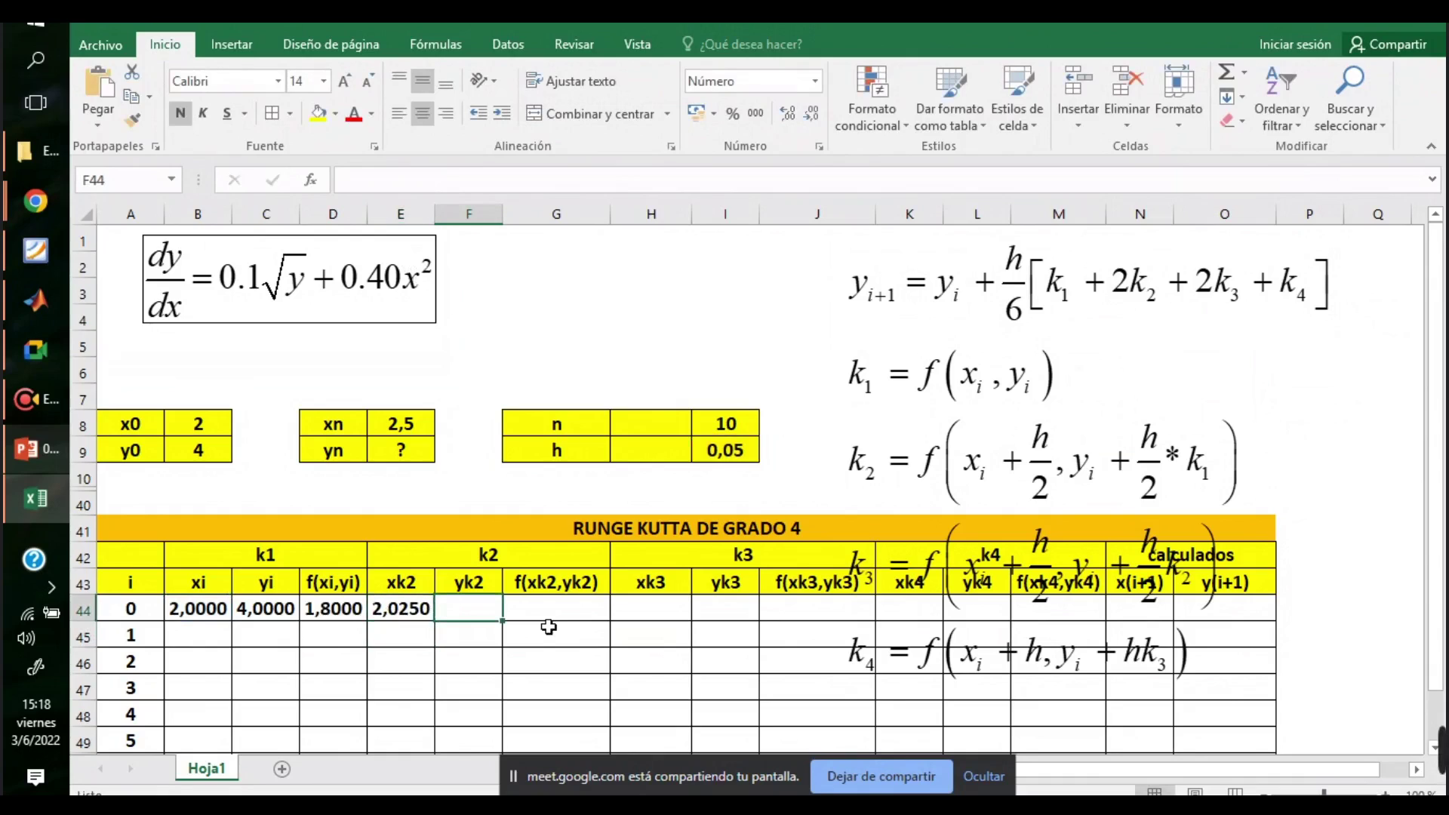
click(419, 607)
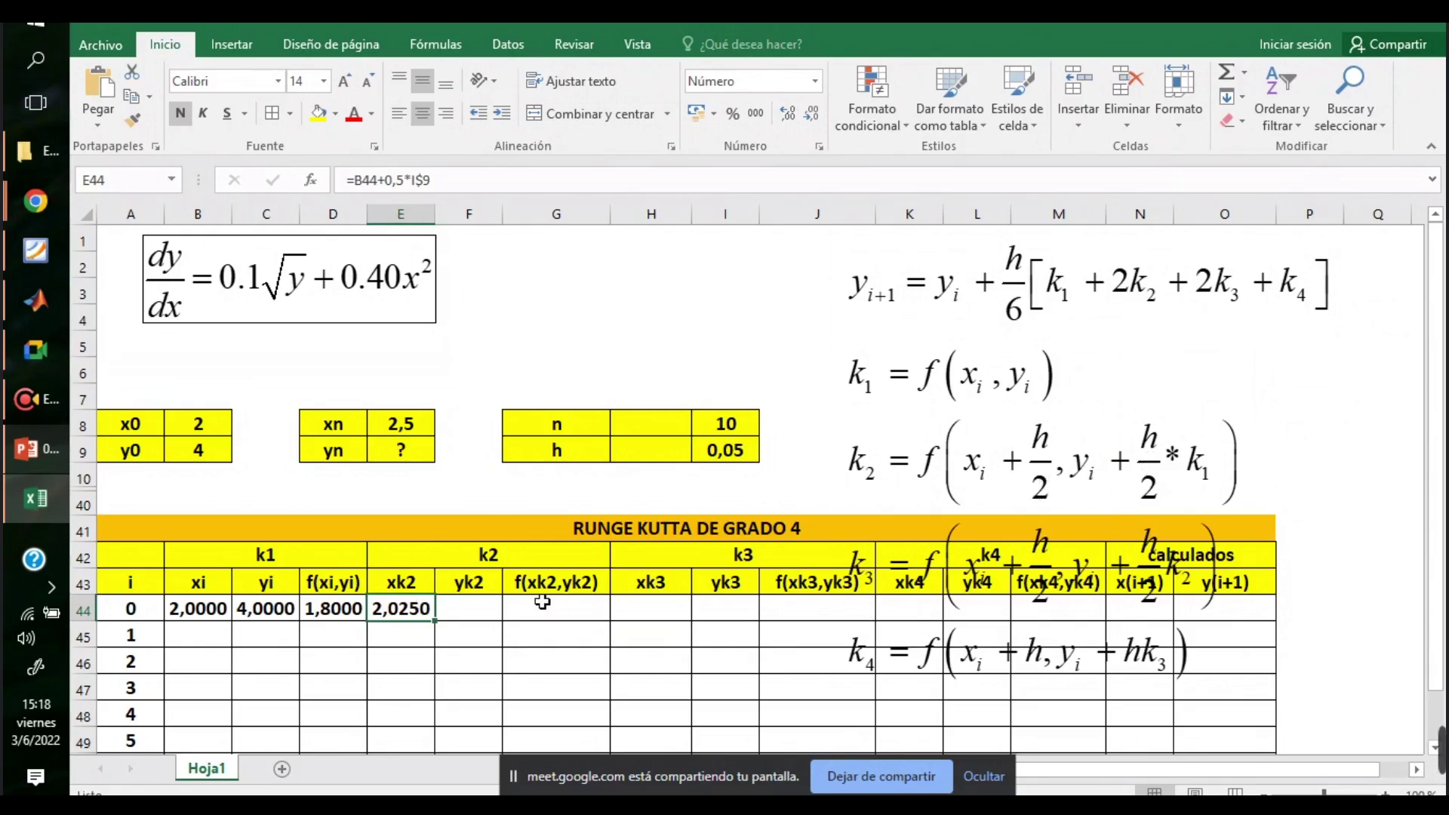
click(480, 602)
text(=)
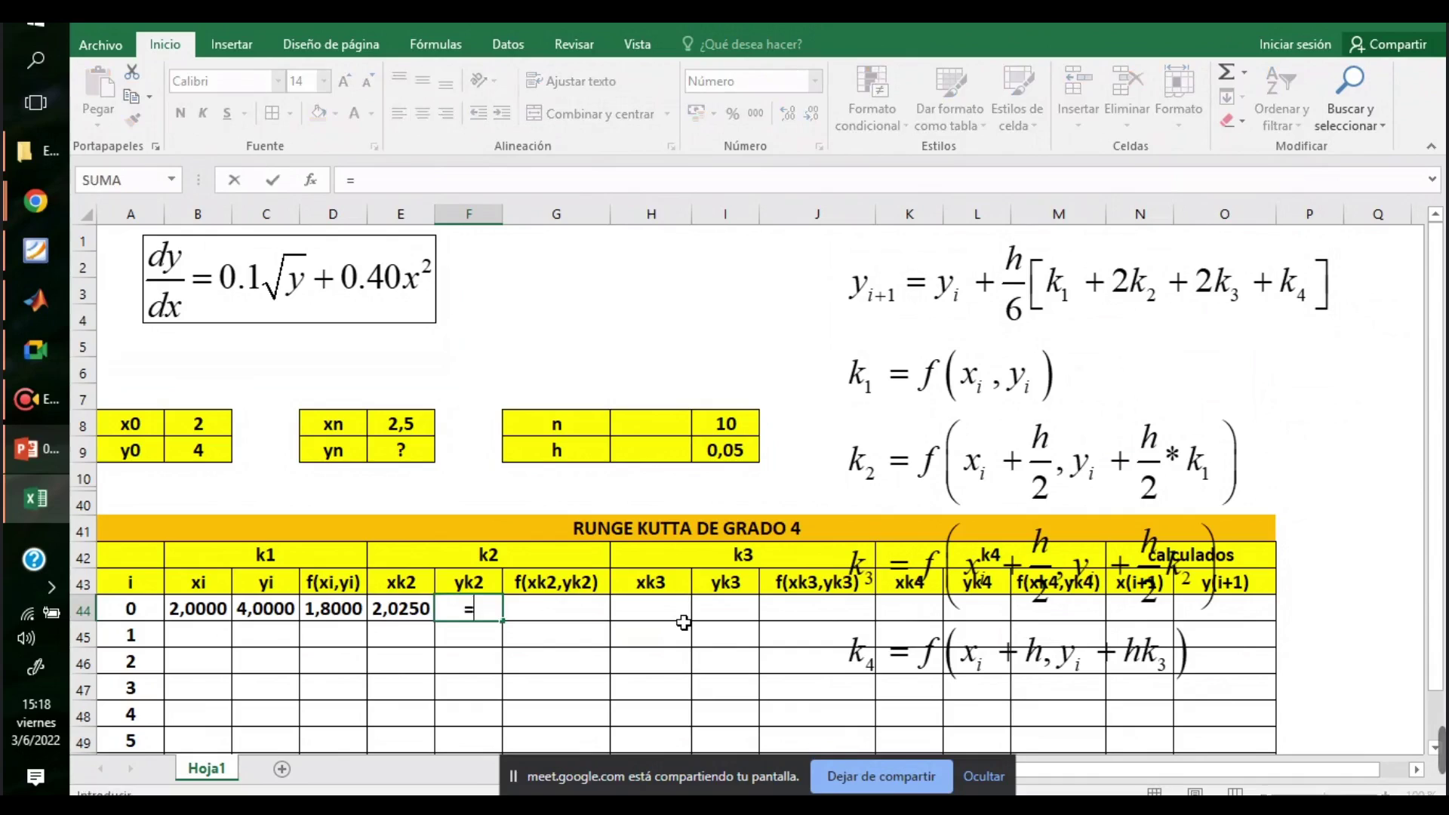
click(266, 612)
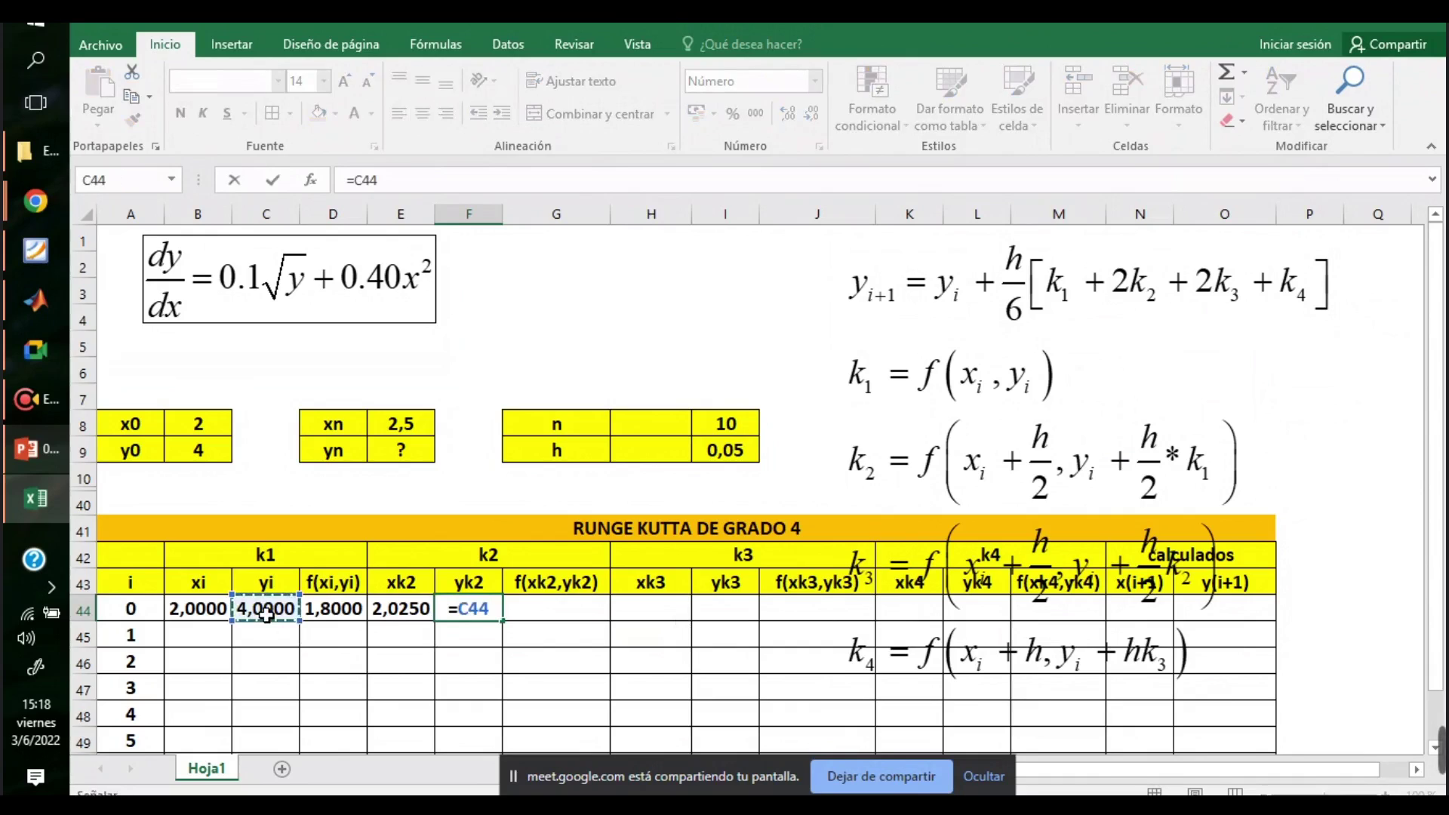
text(+(0,5*)
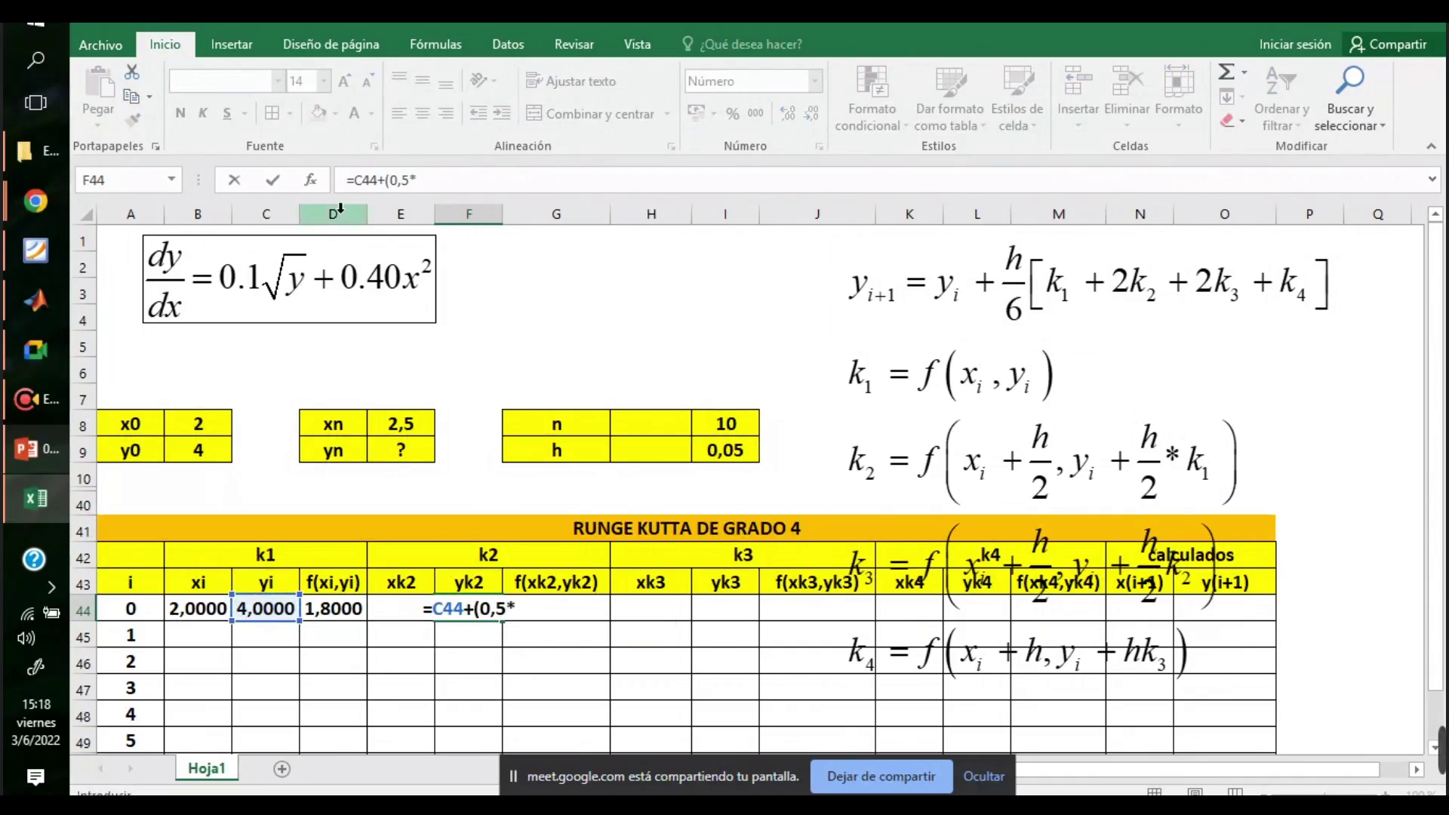
click(724, 448)
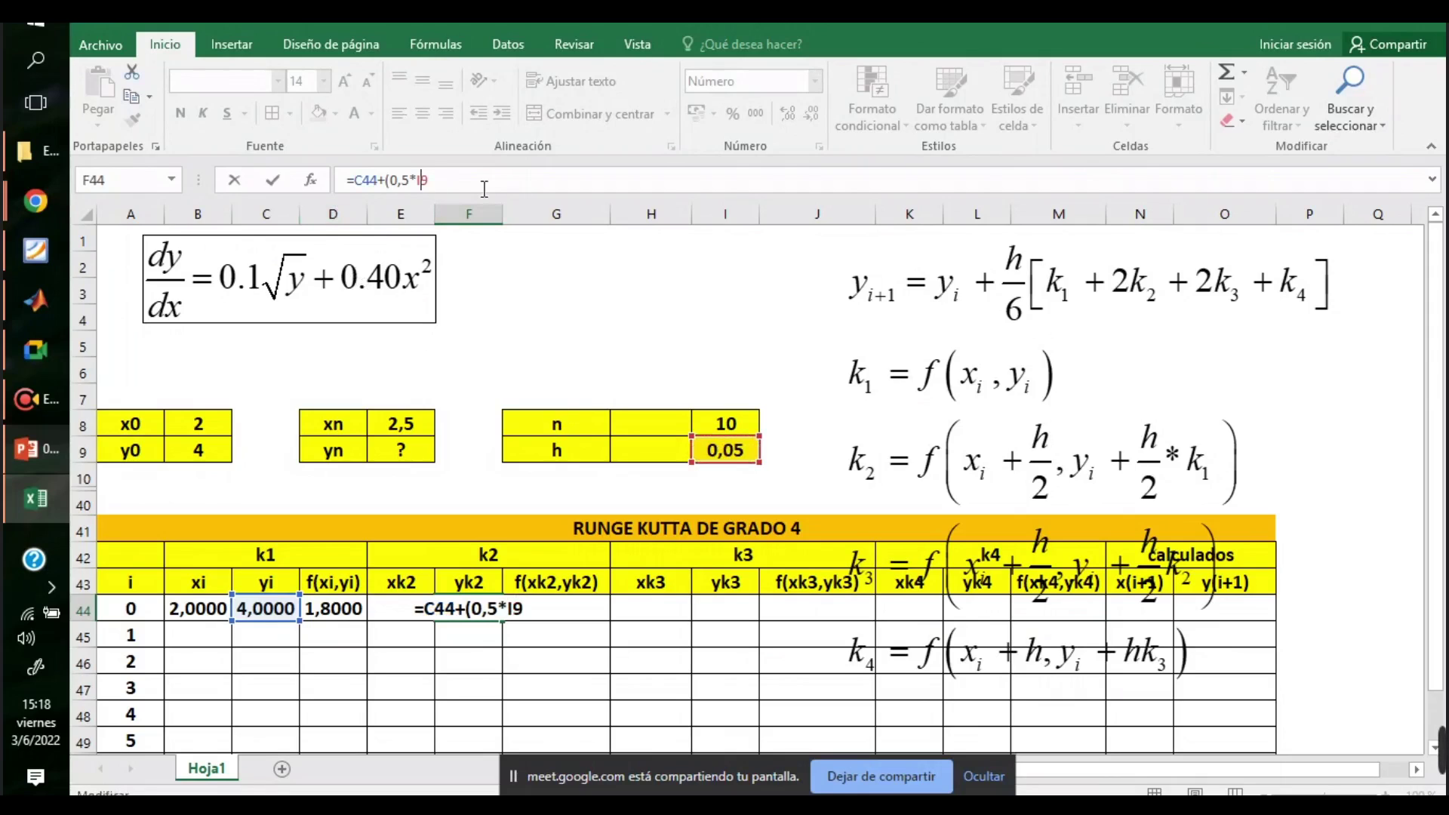
text($)
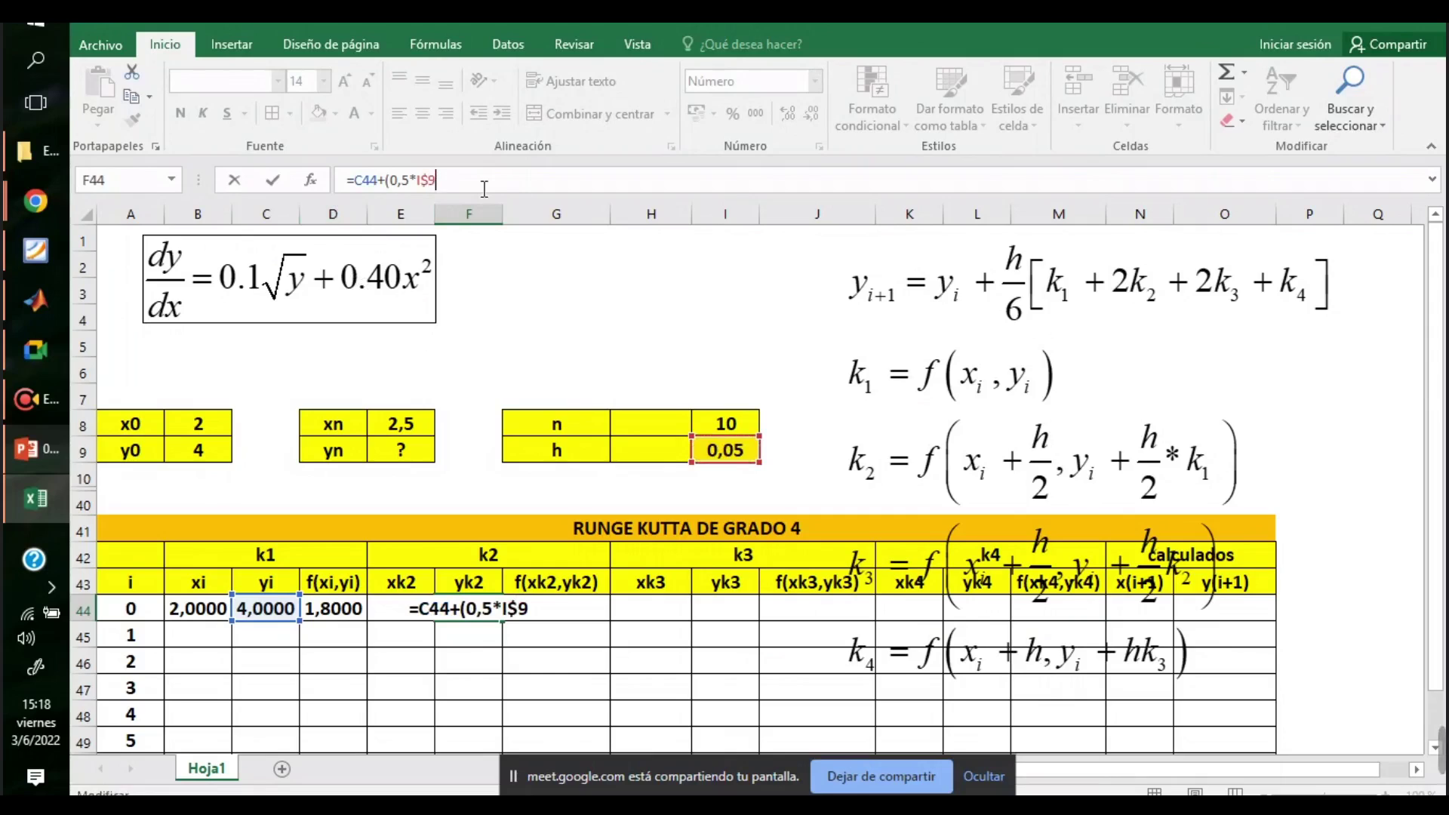
text(*)
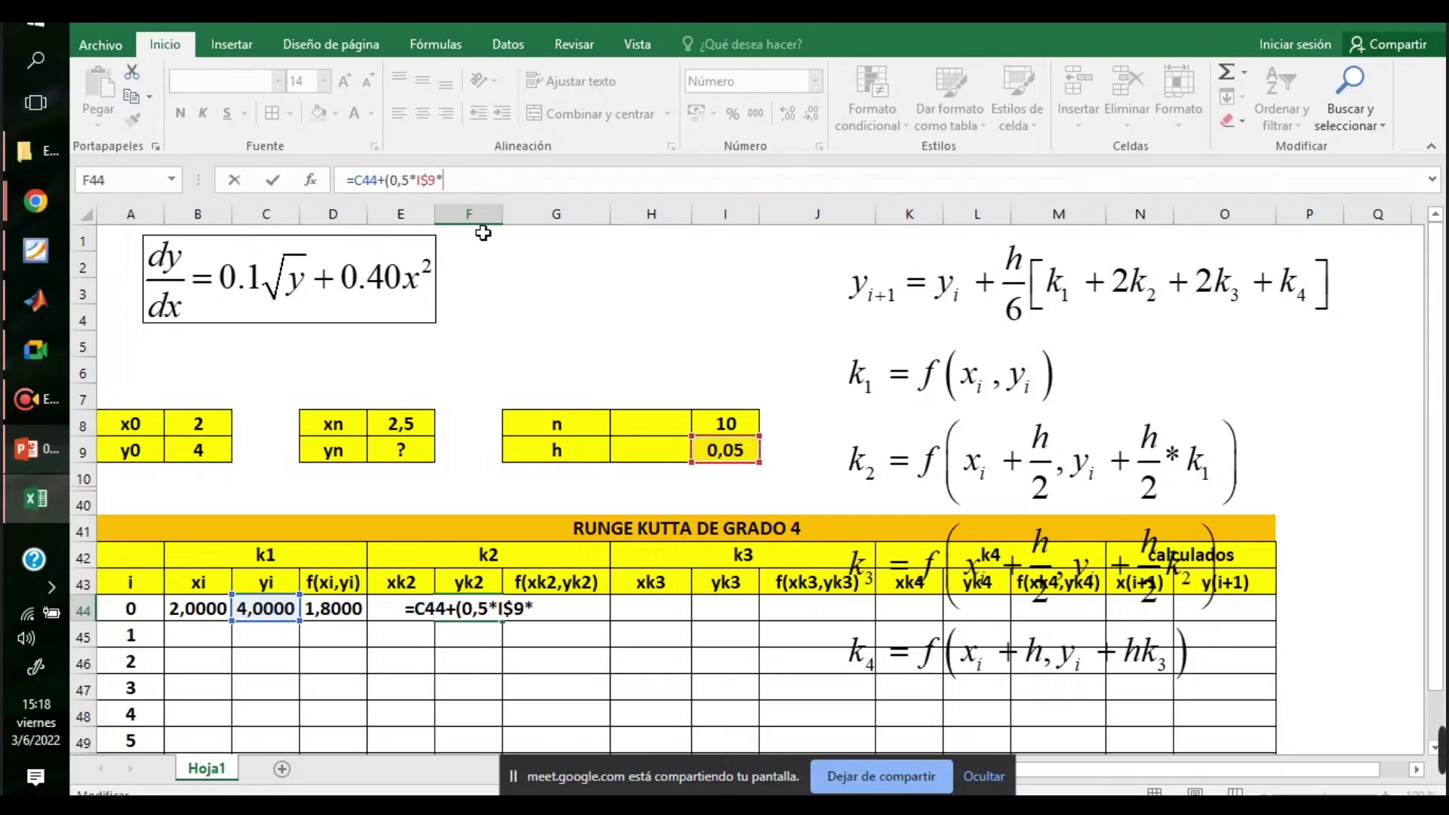
click(332, 608)
text())
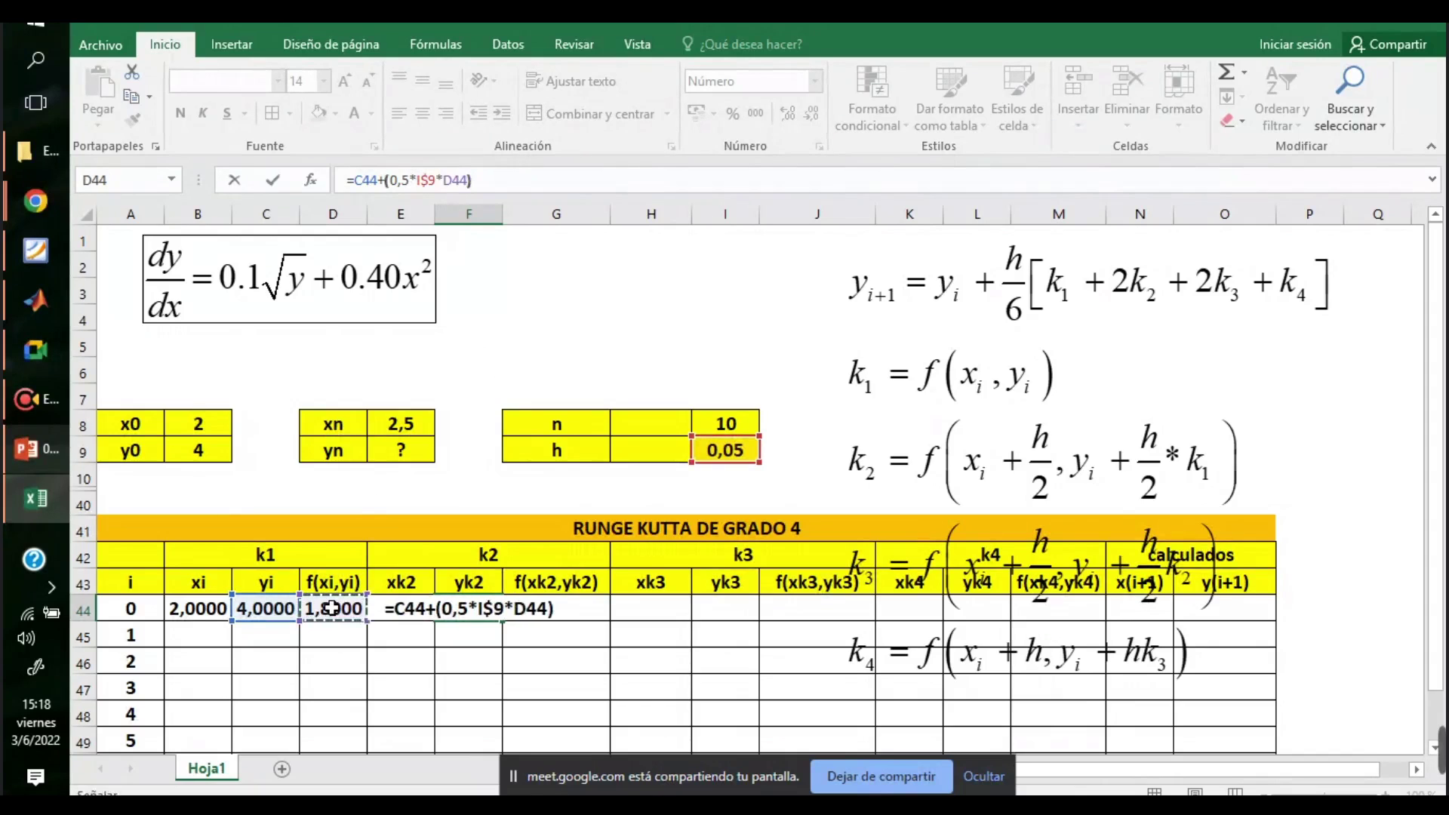
key(Return)
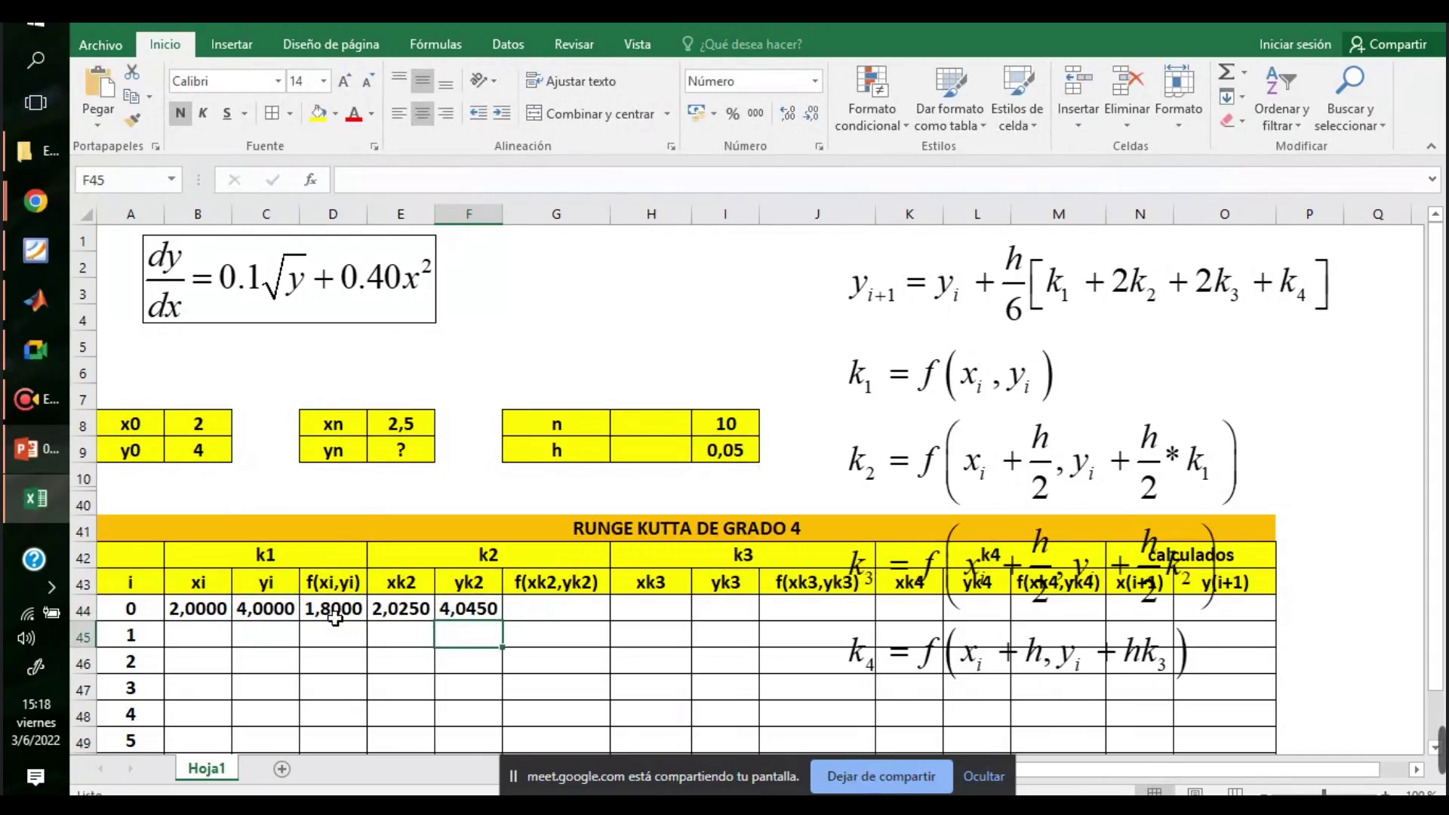
- Copy the f(xi,yi) formula from D44 into G44 for f(xk2,yk2)
click(334, 615)
key(ctrl+c)
click(565, 607)
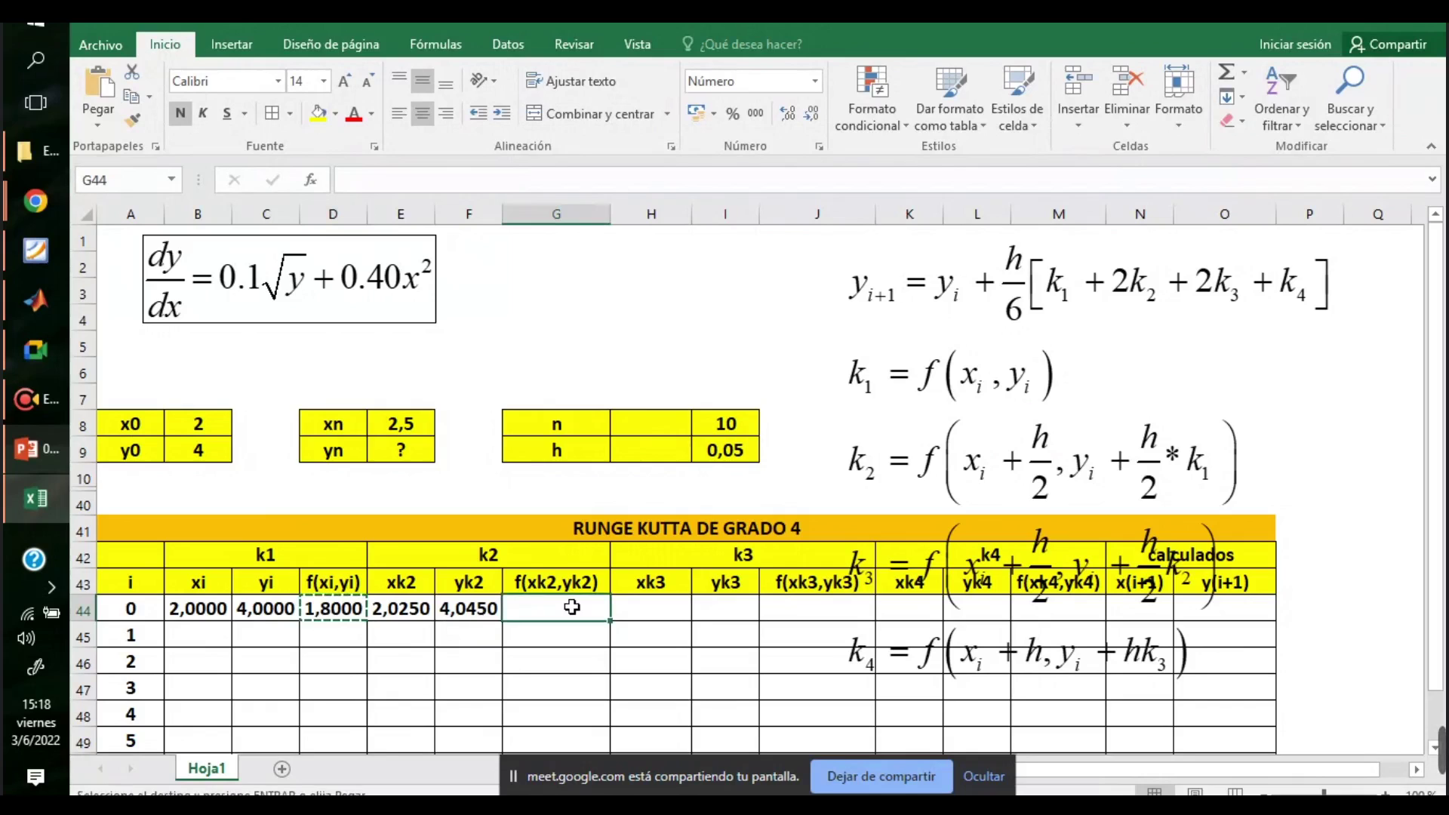
key(ctrl+v)
key(Escape)
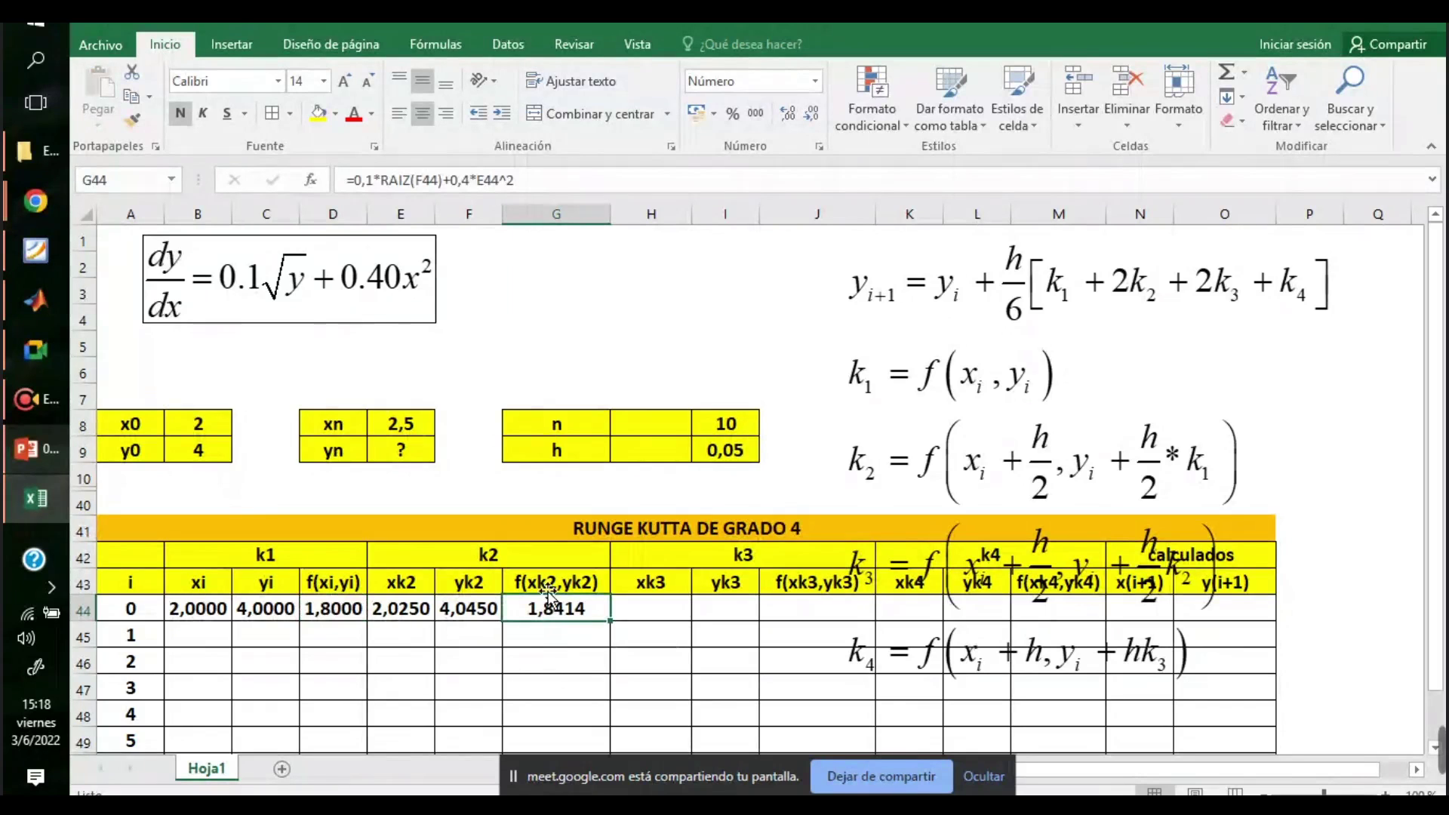
- Check the f(xk2,yk2) formula in G44 and move the k1 to k4 equations image up, clear of the subheadings in row 43
double_click(549, 603)
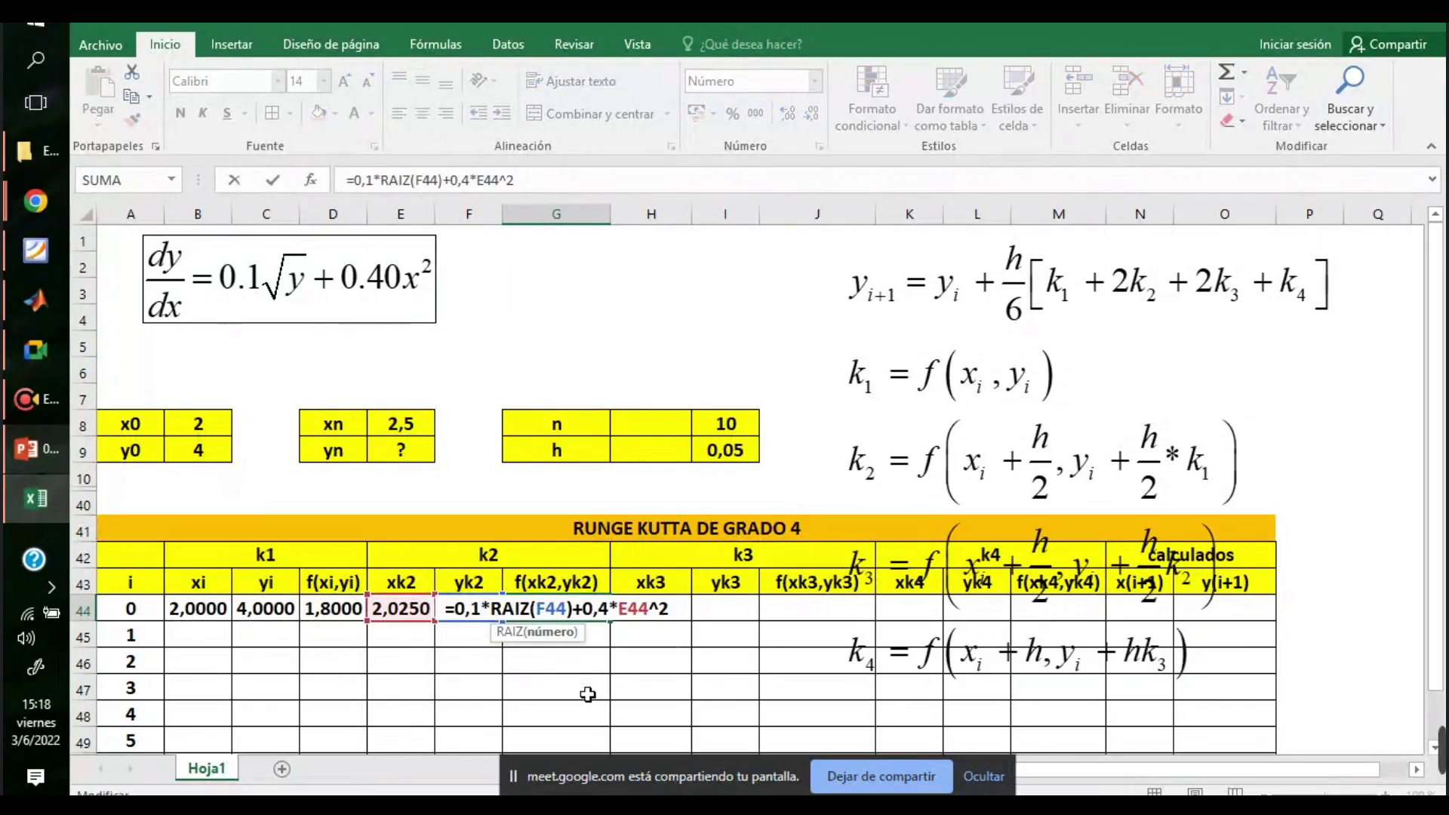
key(Escape)
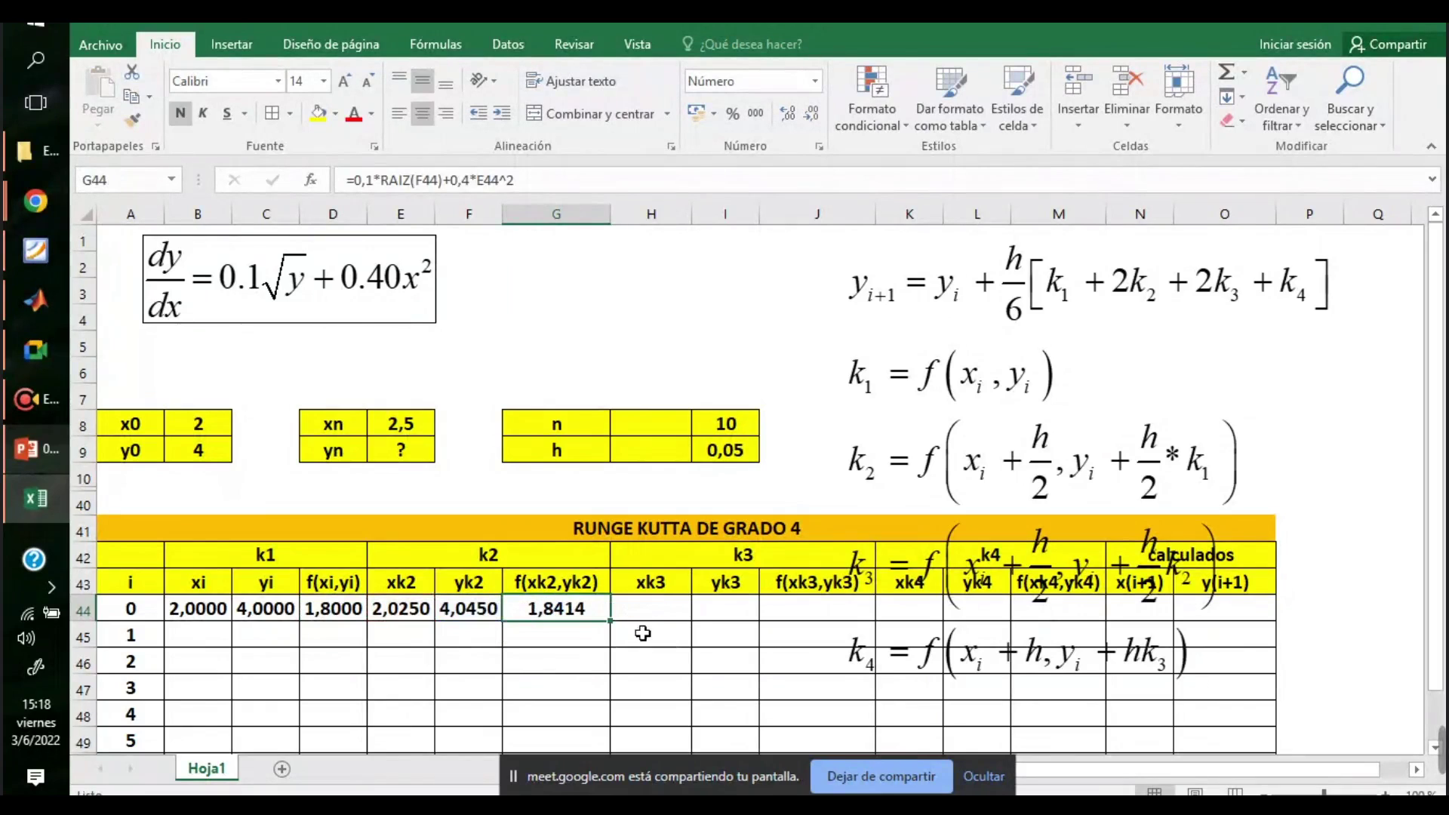
click(631, 613)
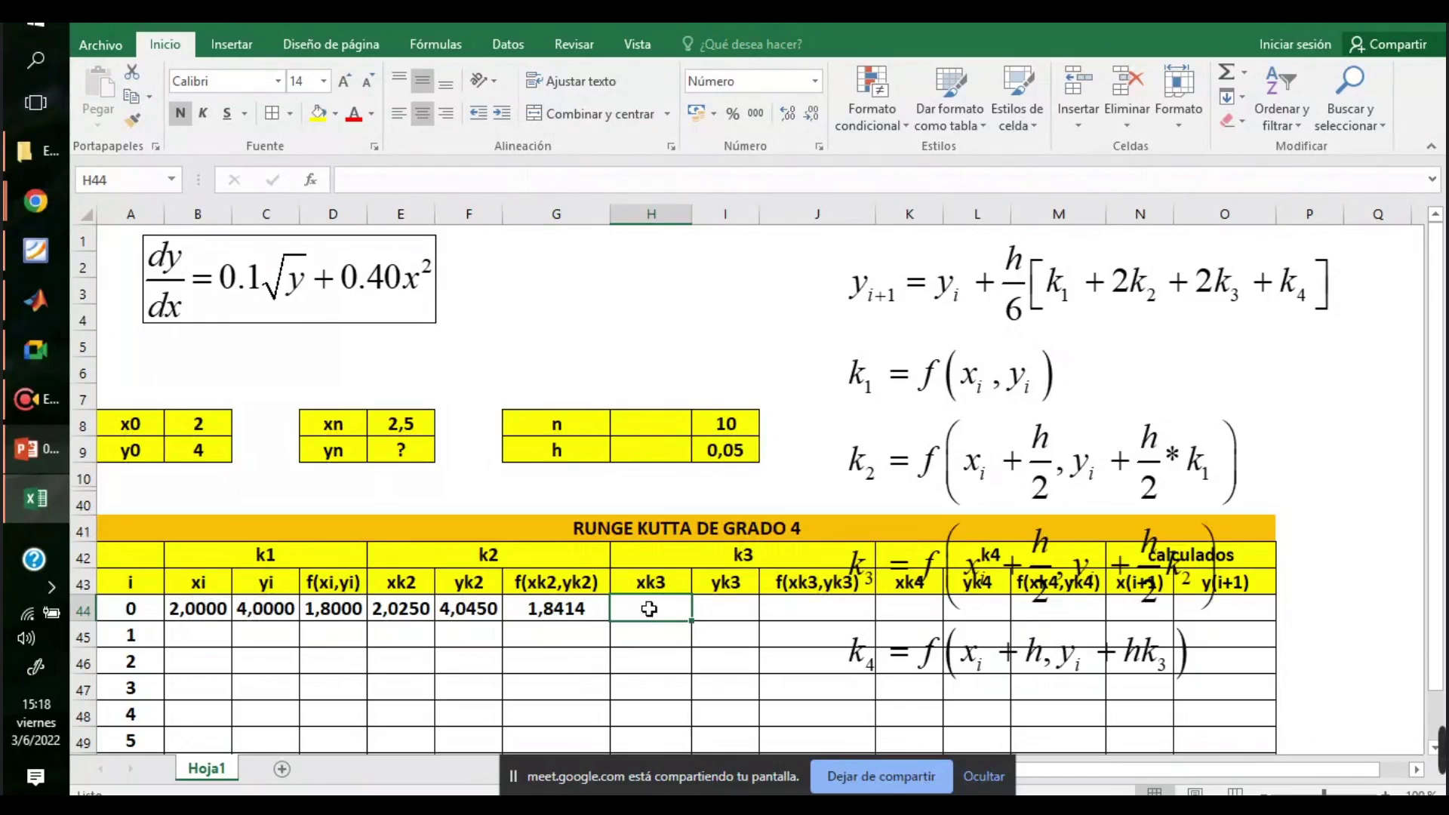
drag(994, 574, 1016, 453)
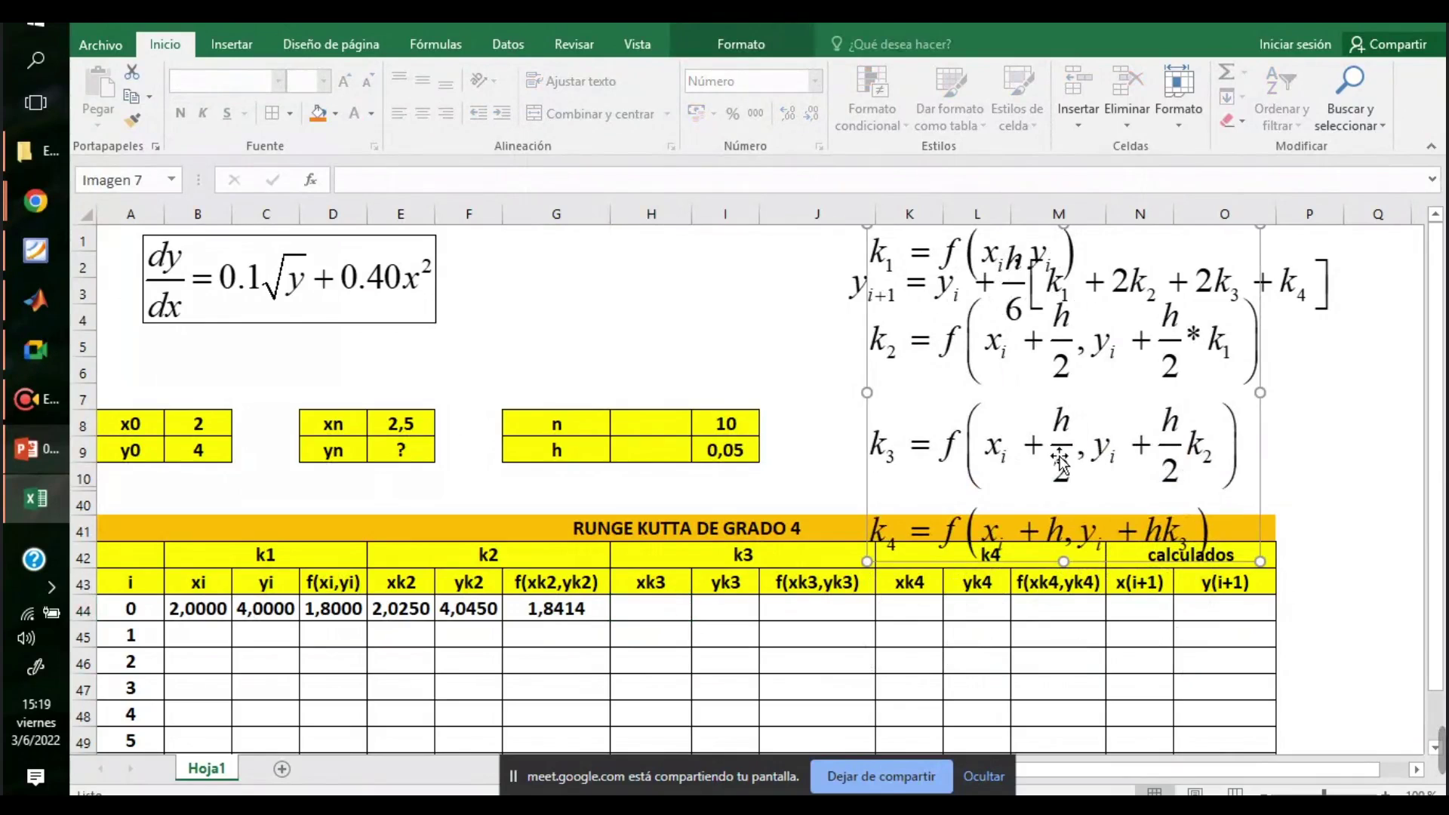
drag(1013, 464, 1002, 462)
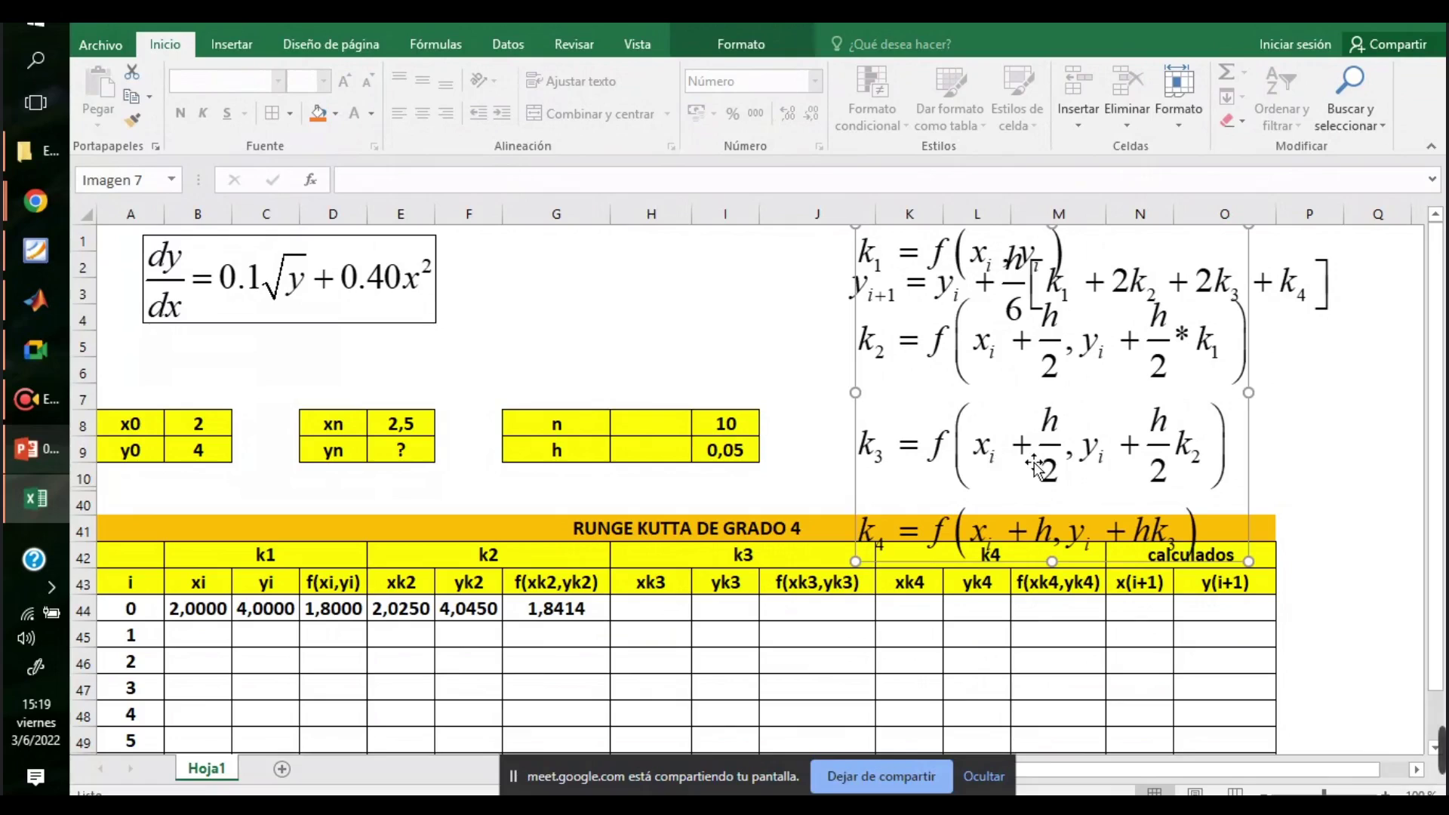
- Enter the xk3 formula =B44+0,5*I9 in H44, with the reference to the step size h locked
click(634, 606)
text(=)
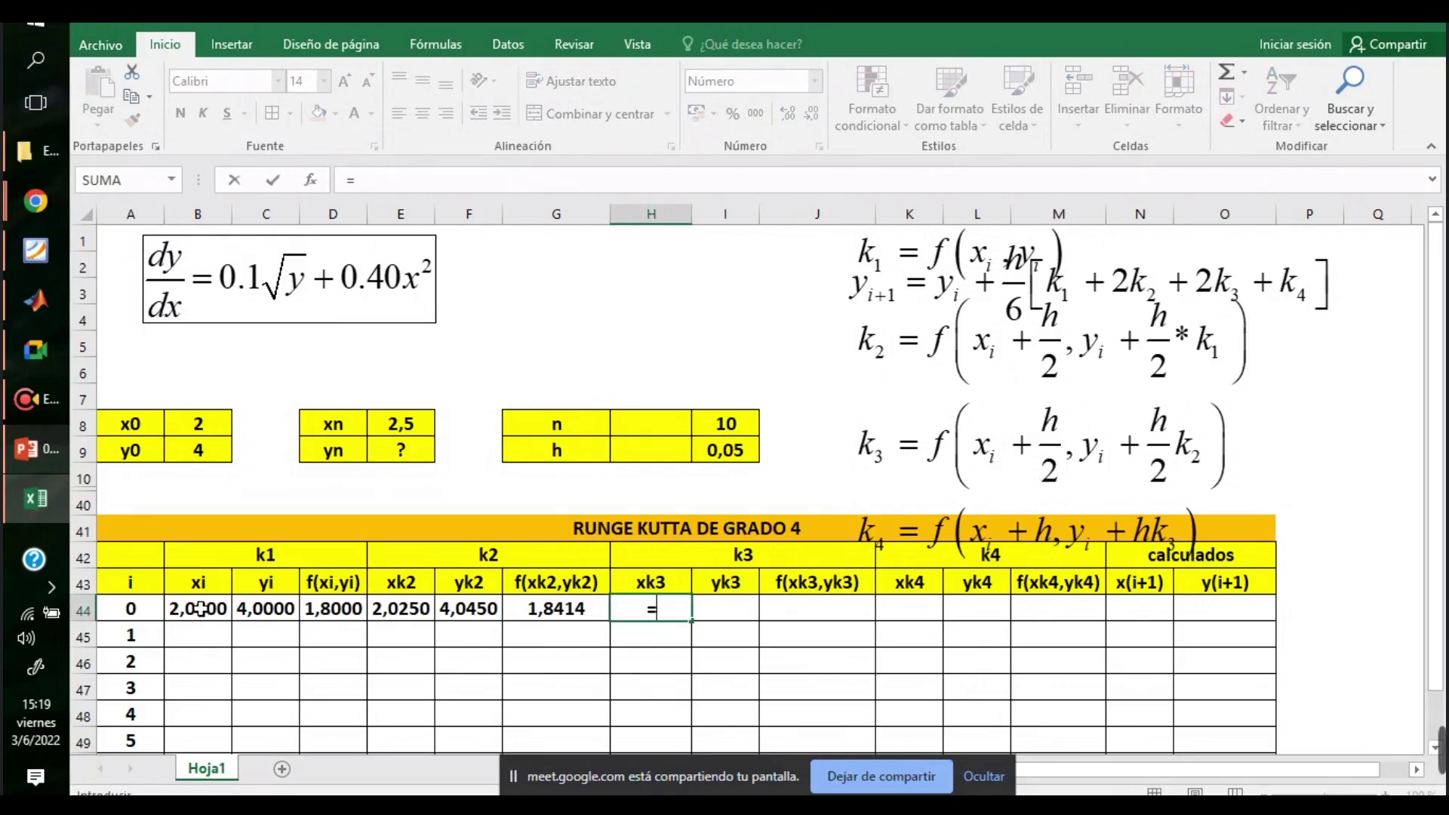
click(200, 608)
text(+)
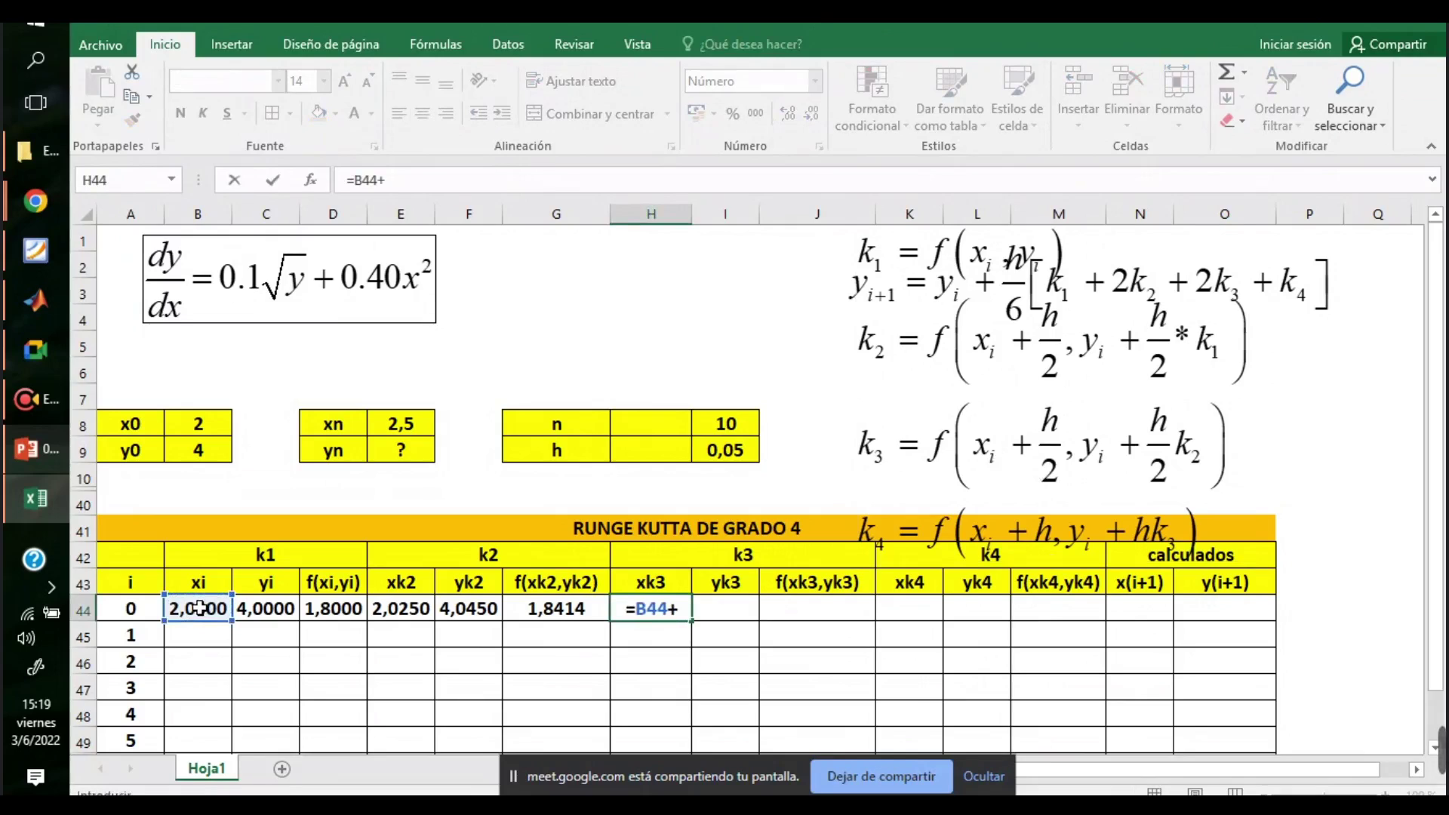
text(0,5*)
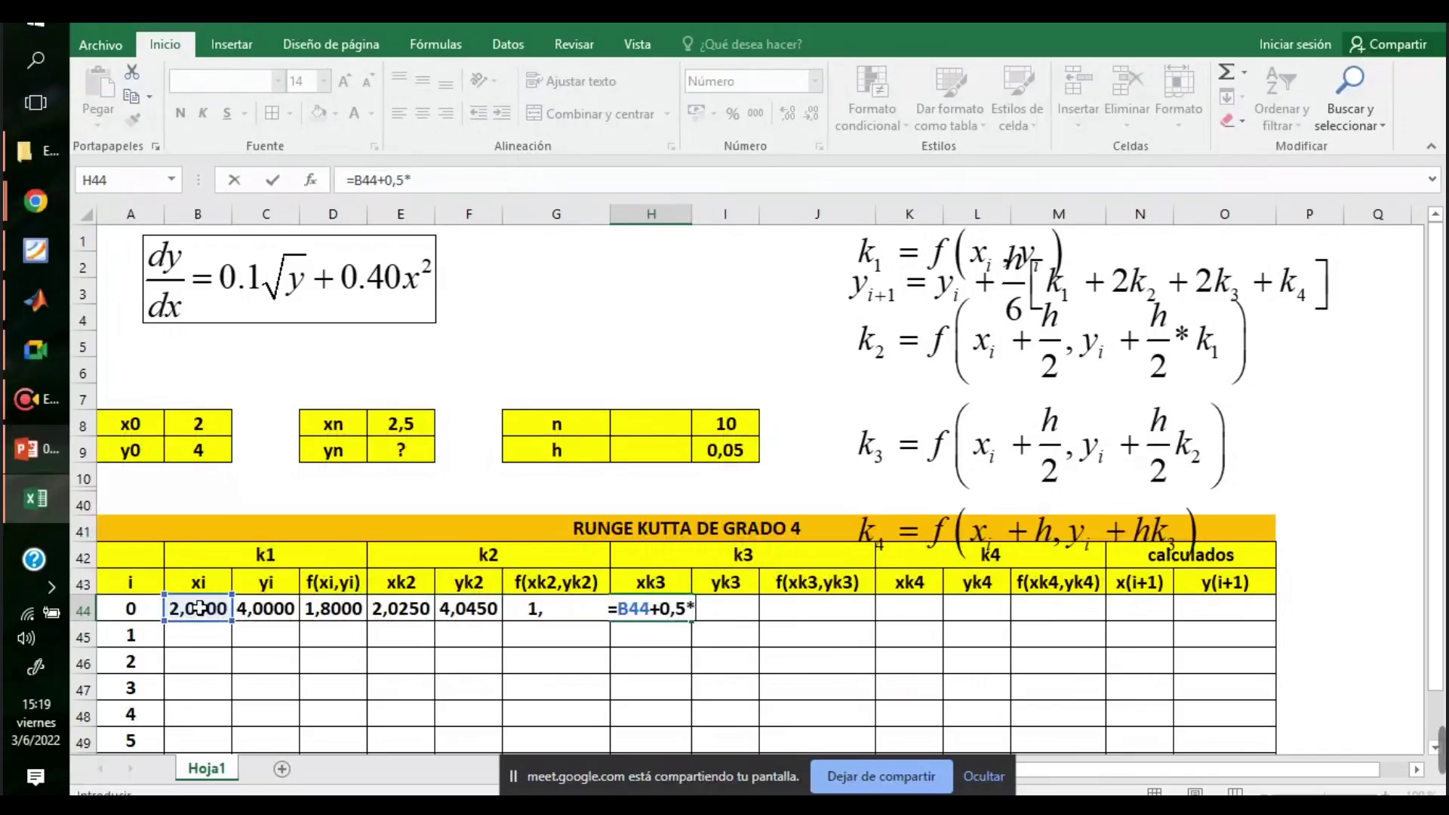
click(709, 451)
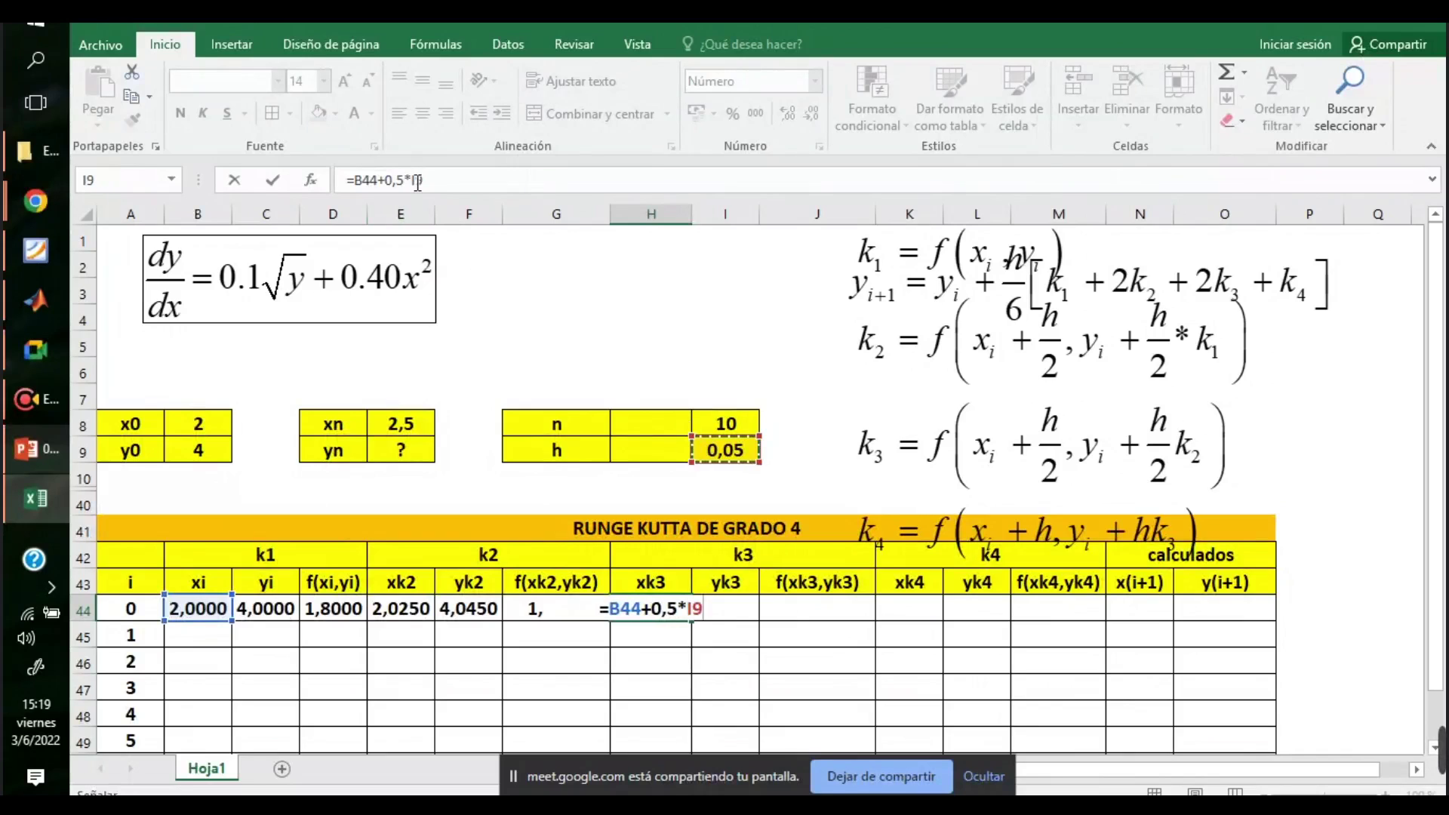
key(F4)
key(Return)
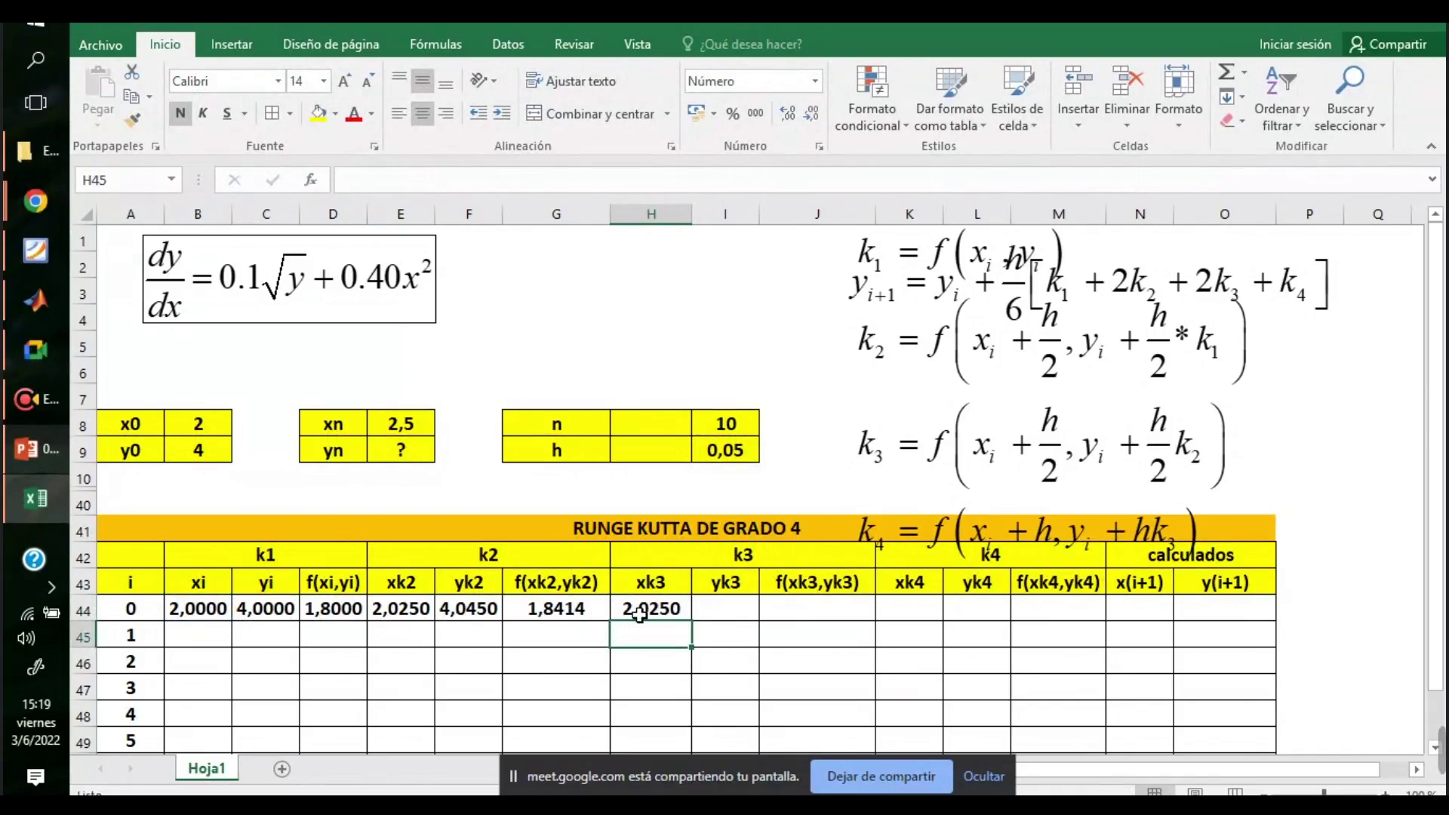
- Enter the yk3 formula =C44+(0,5*I$9*G44) in I44, with the row of the step size h locked
click(727, 607)
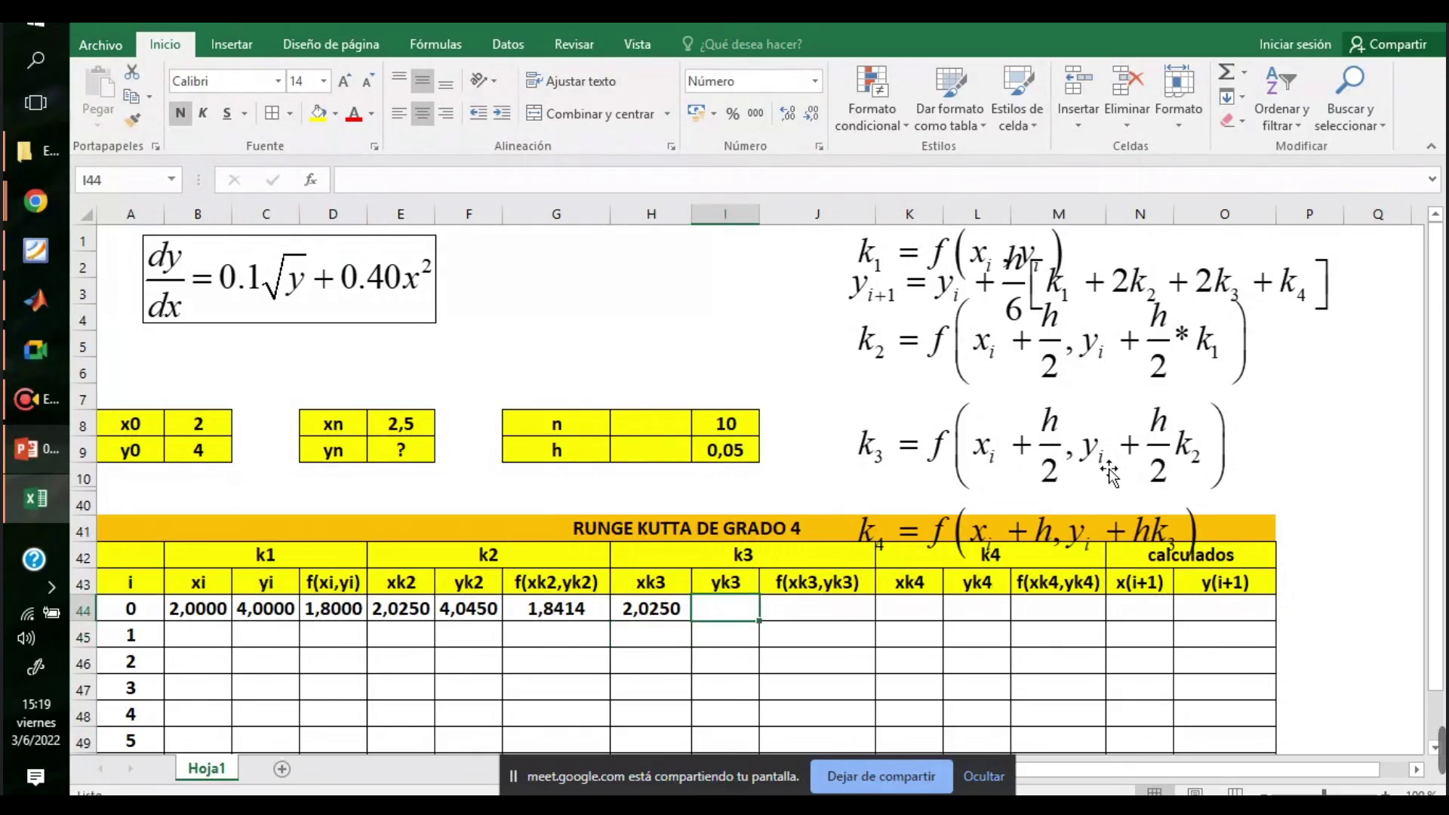
text(=)
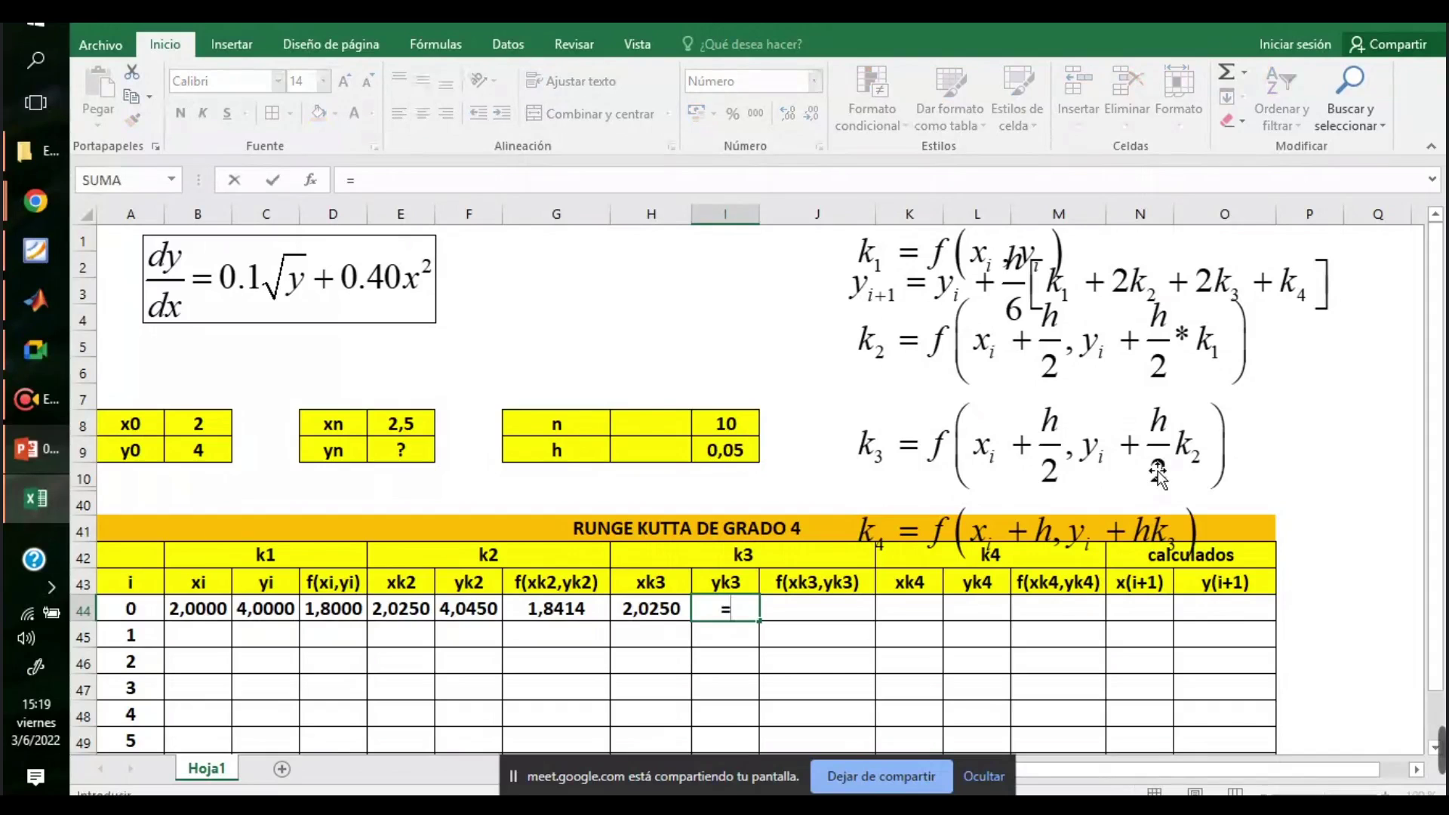
click(285, 604)
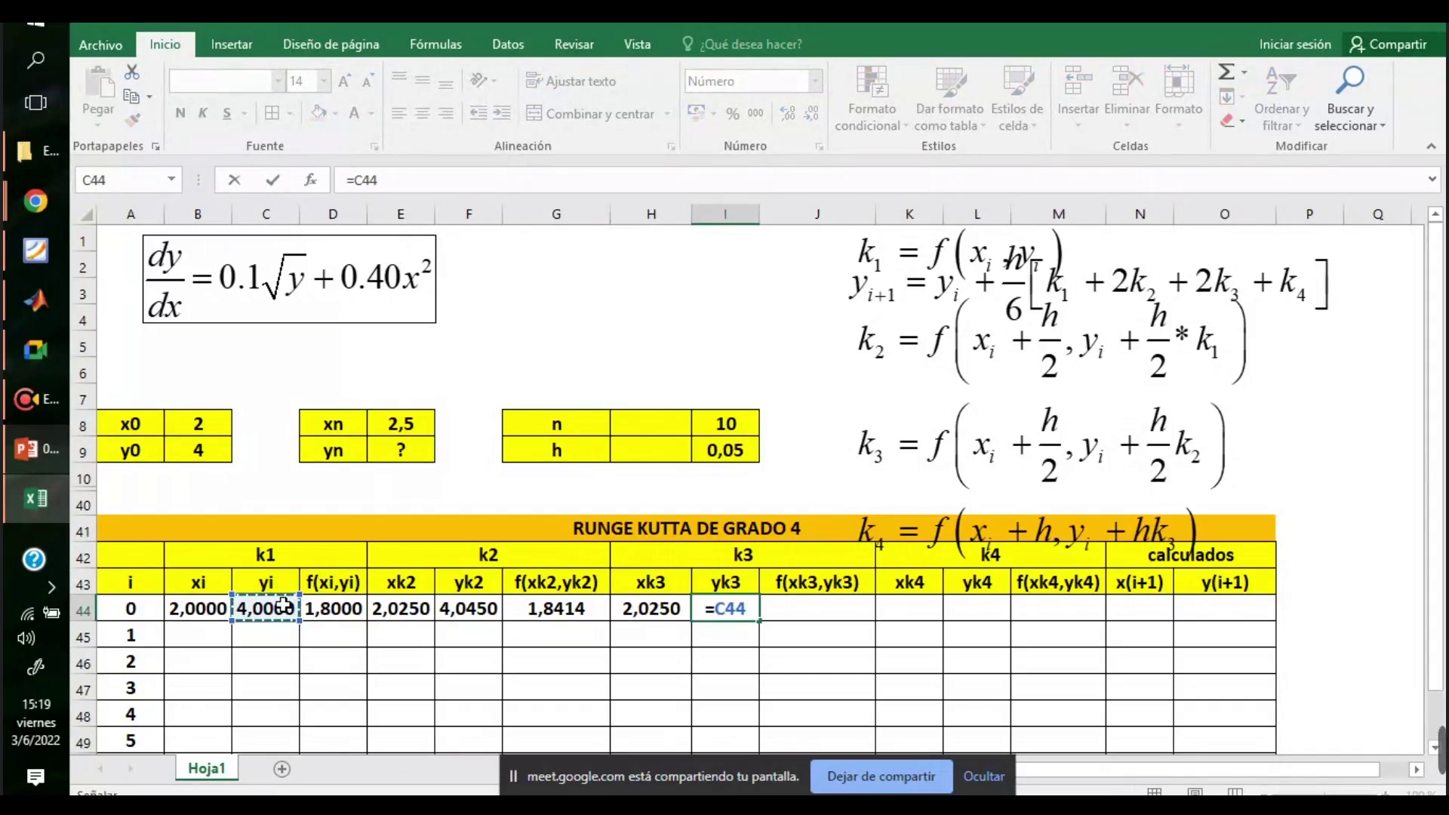
text(+)
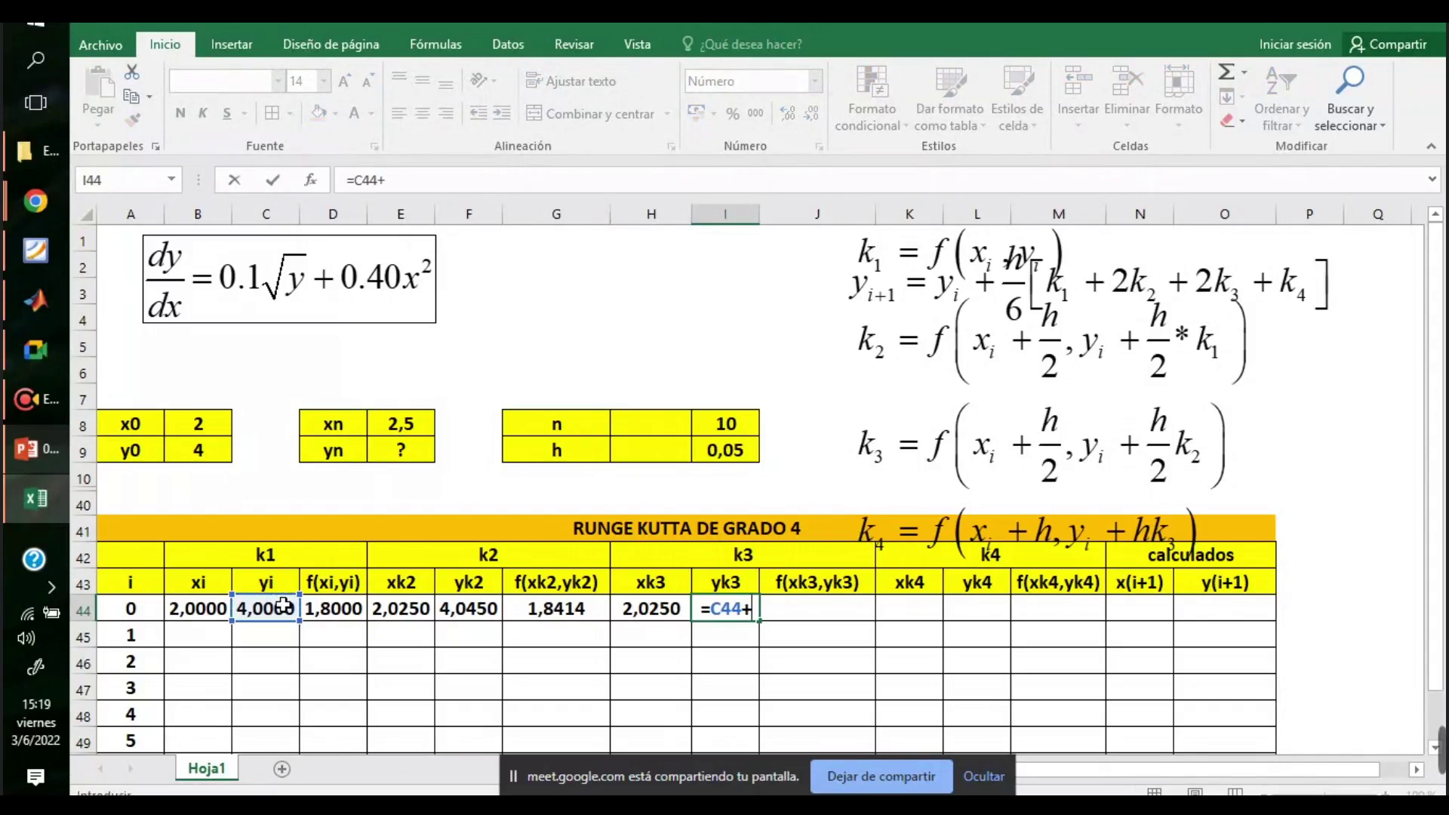
text((0,5)
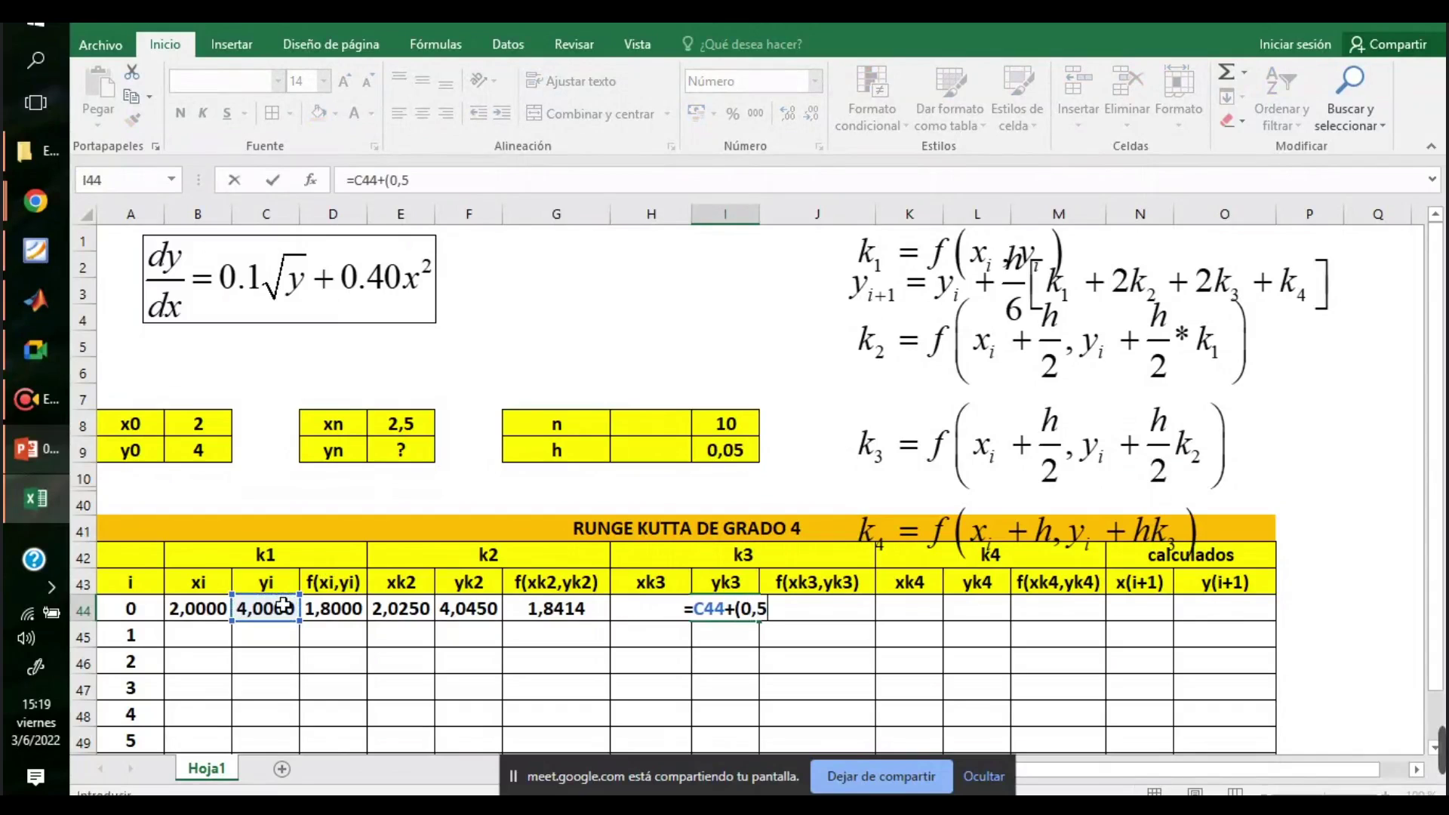
text(*)
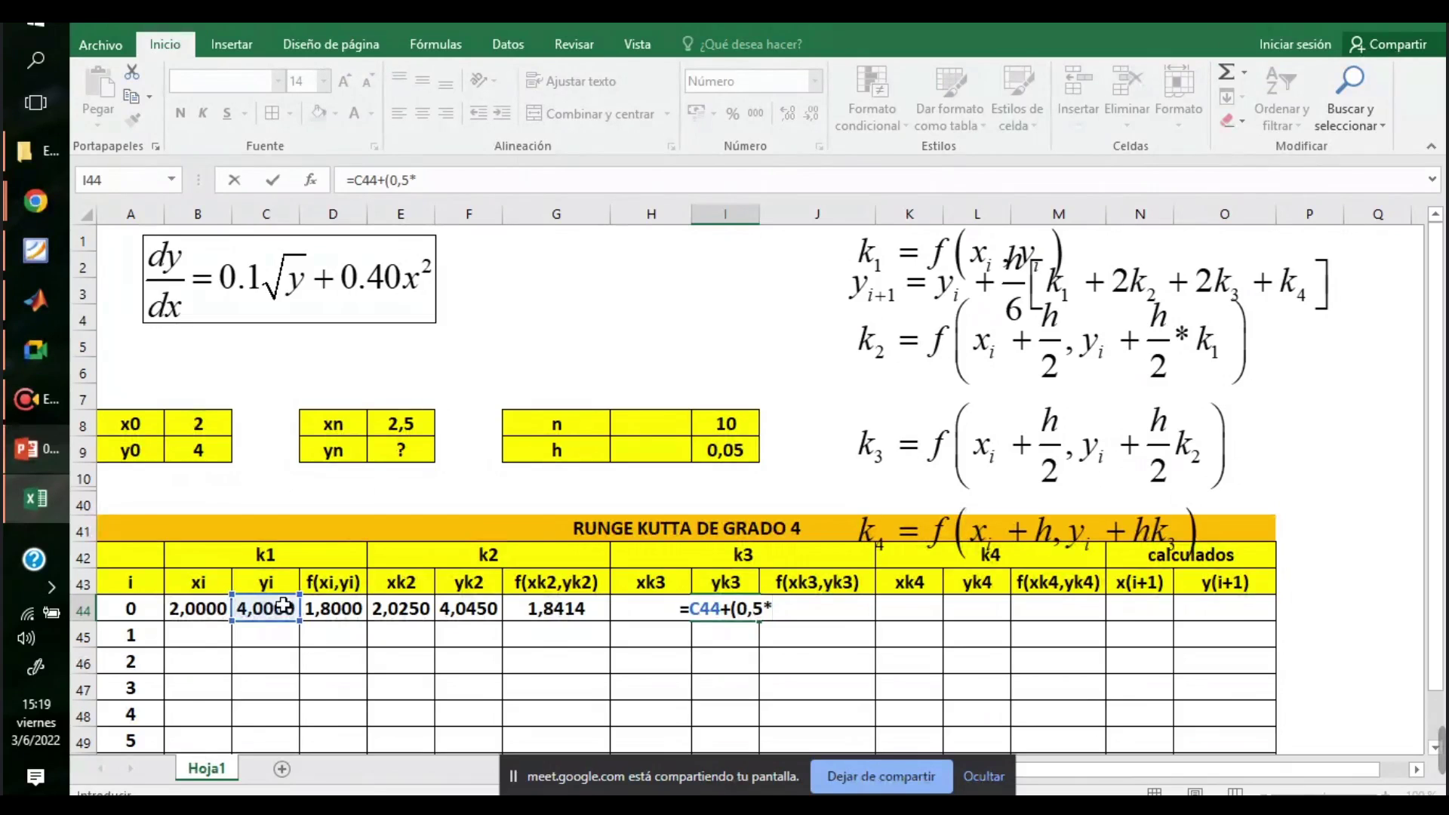
click(725, 451)
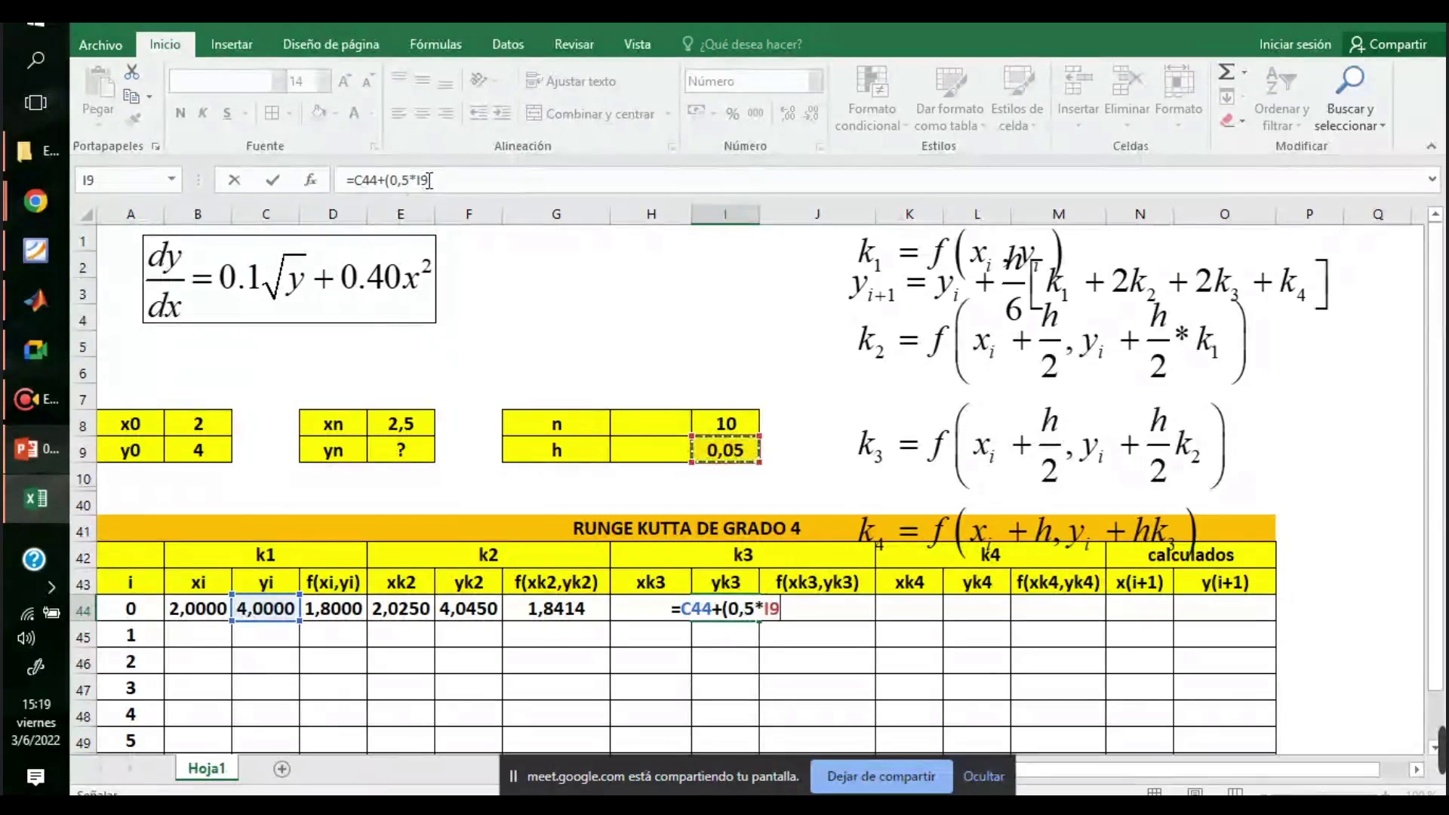
click(475, 181)
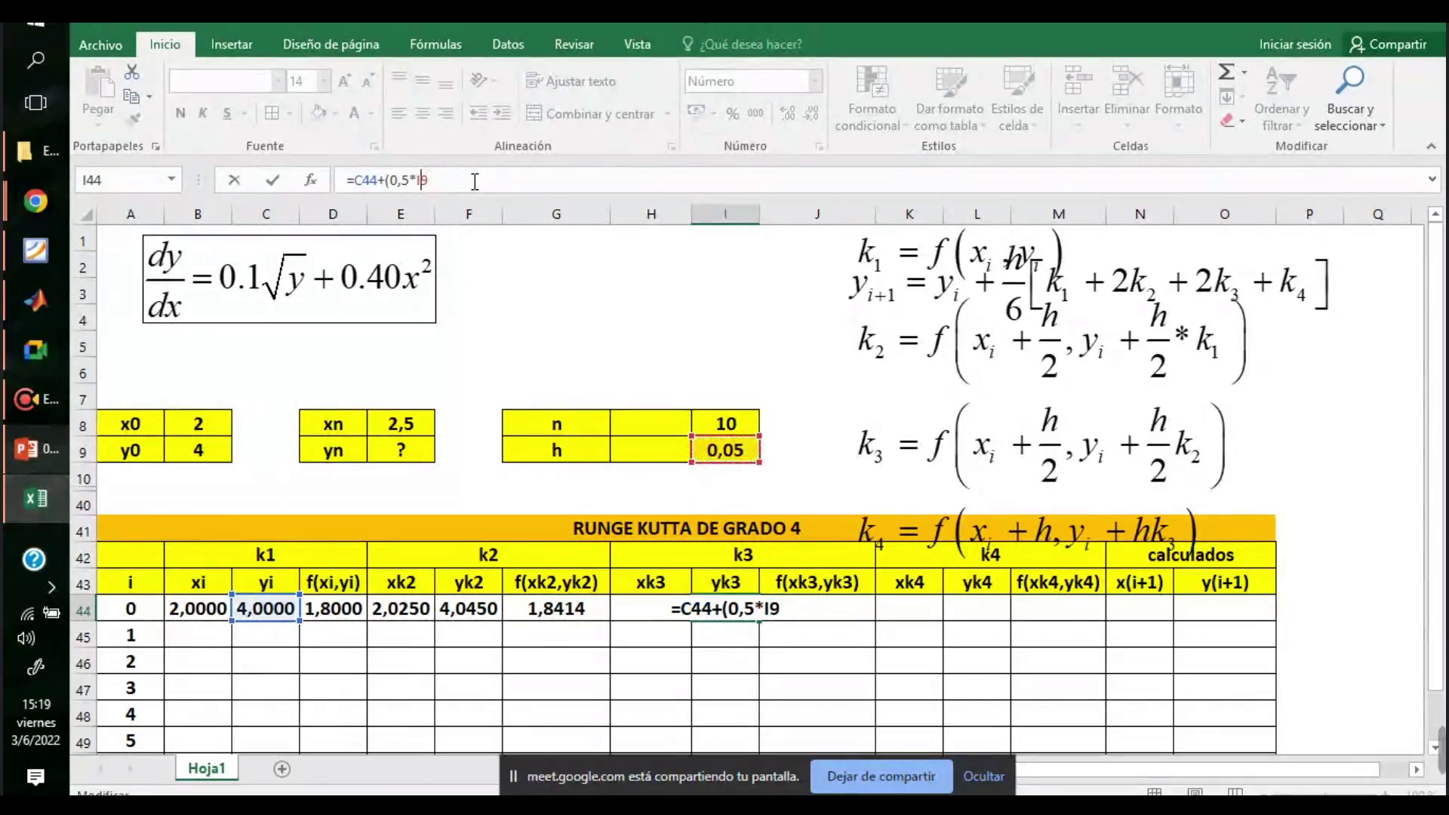
key(Left)
text($9)
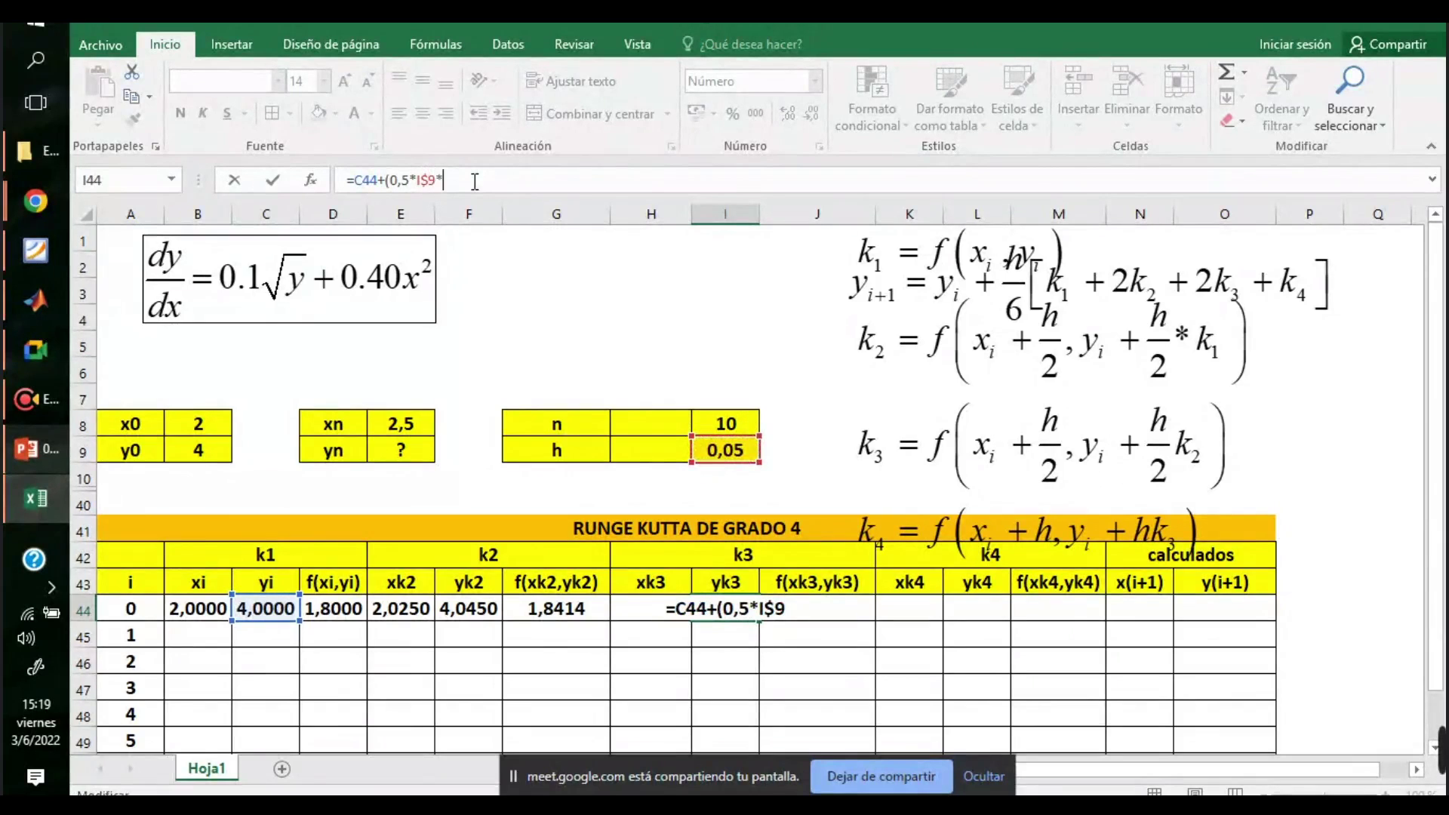
text(*)
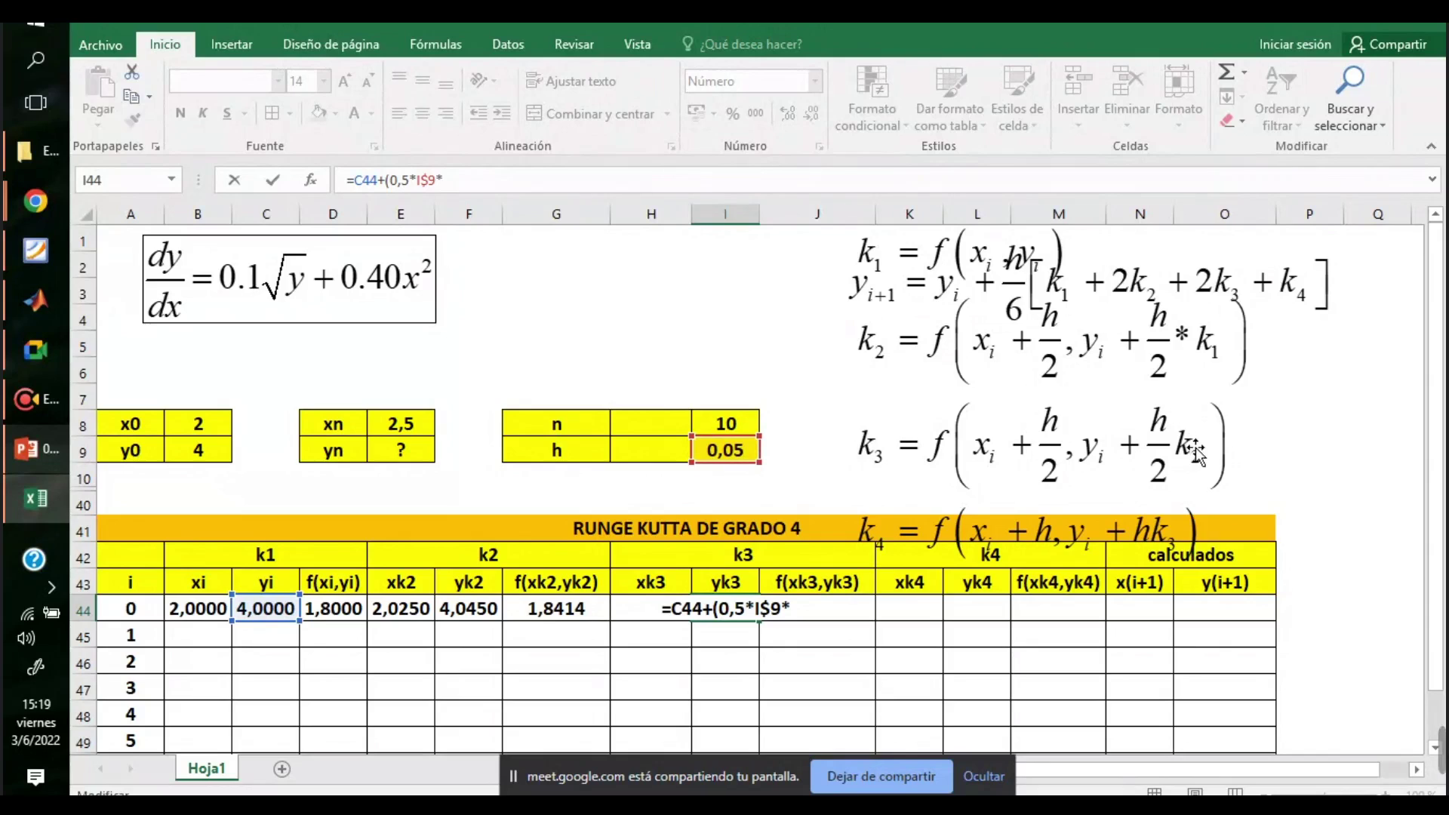
click(570, 616)
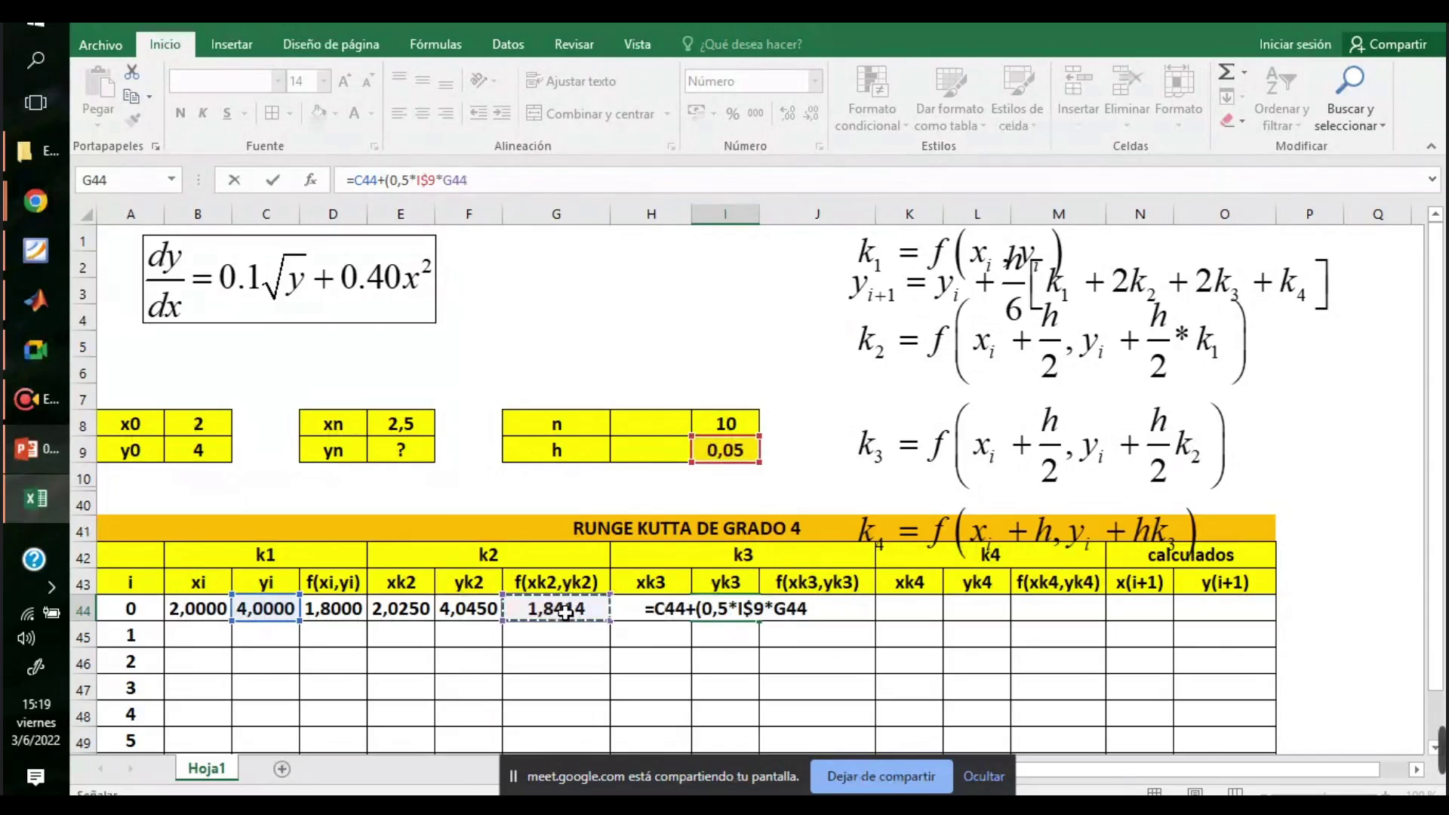
text())
key(Return)
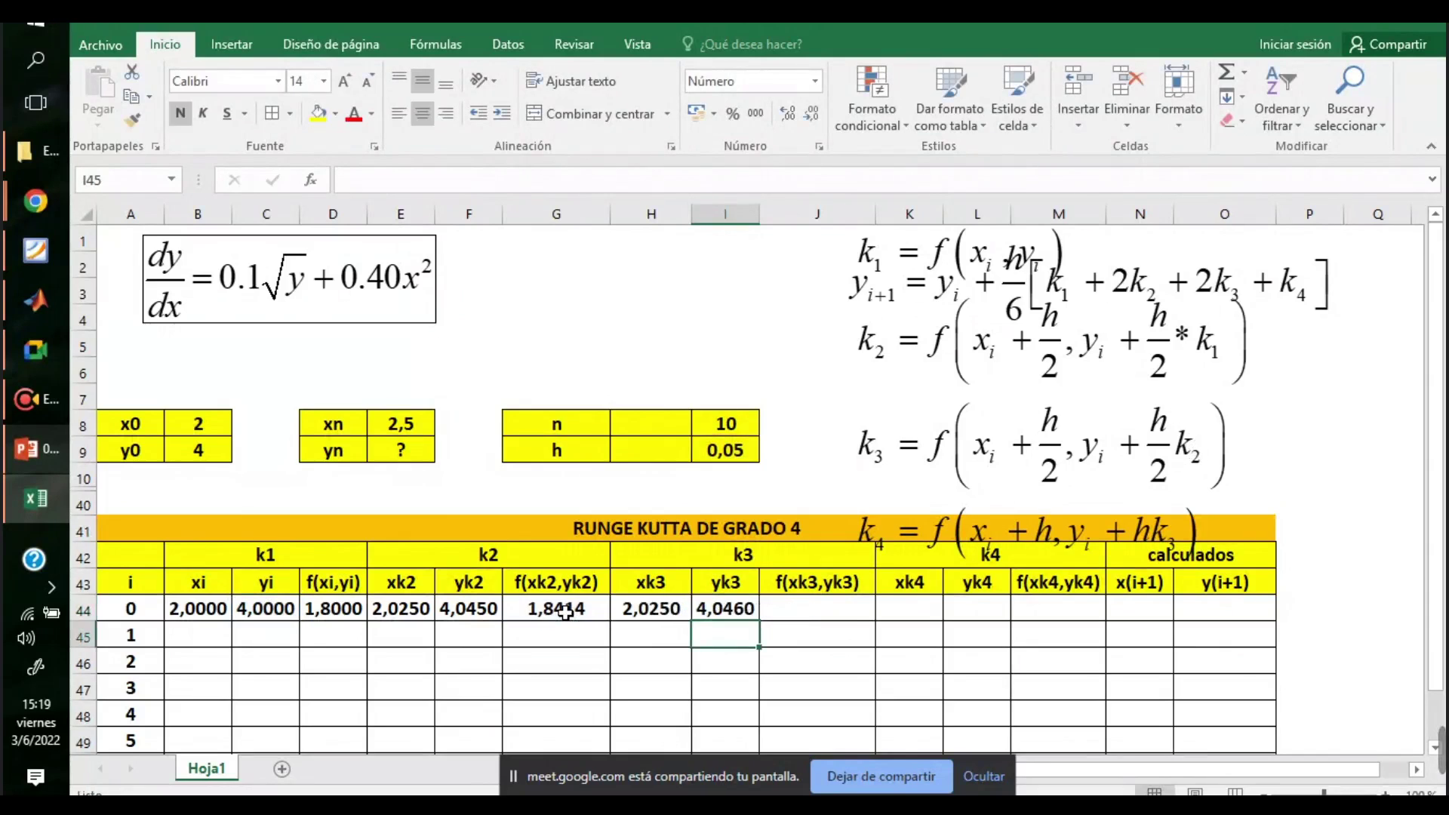
- Copy the f(xk2,yk2) formula from G44 into J44 for f(xk3,yk3) and check its cell references
click(800, 608)
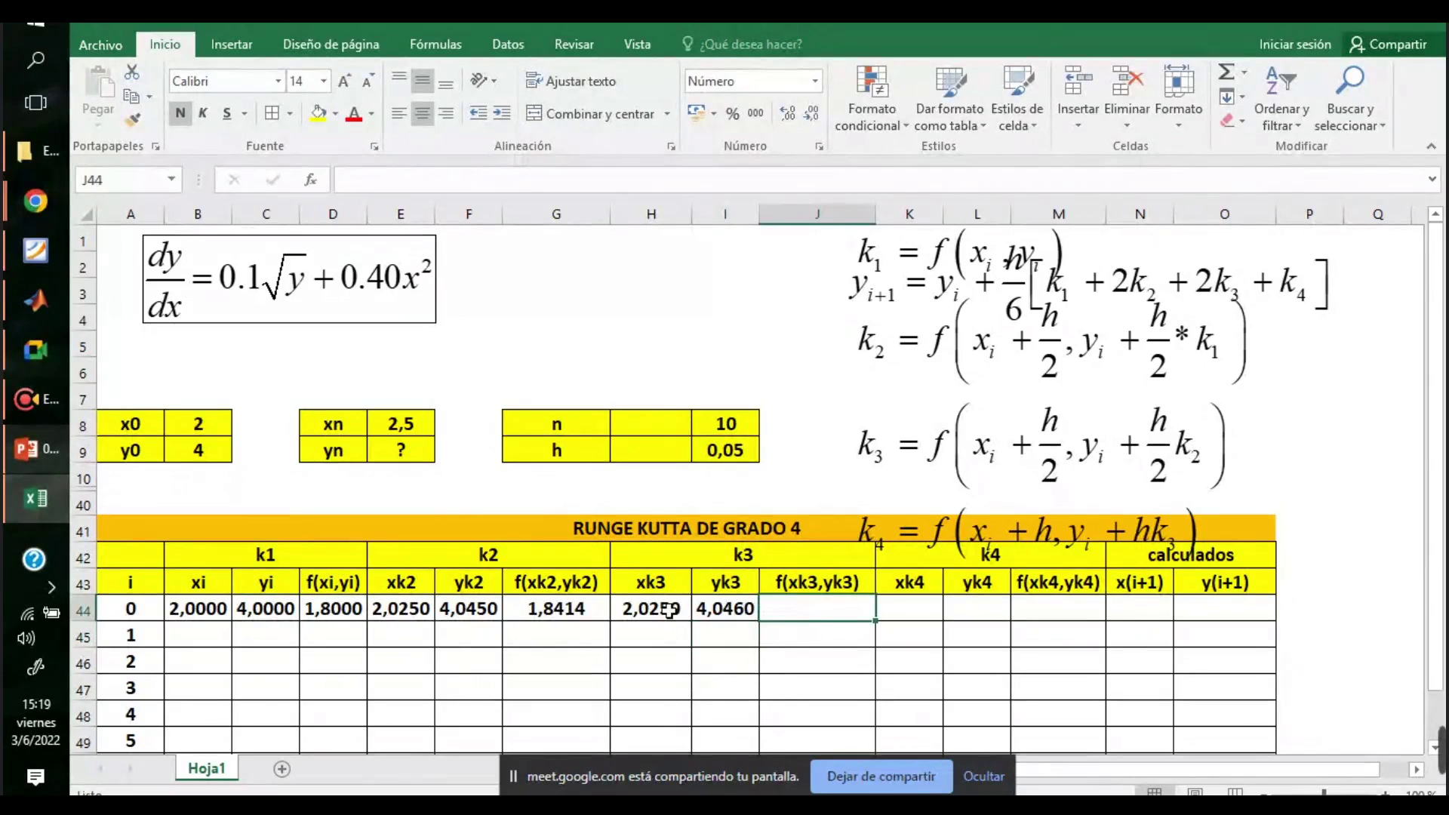
click(577, 606)
key(ctrl+c)
click(792, 611)
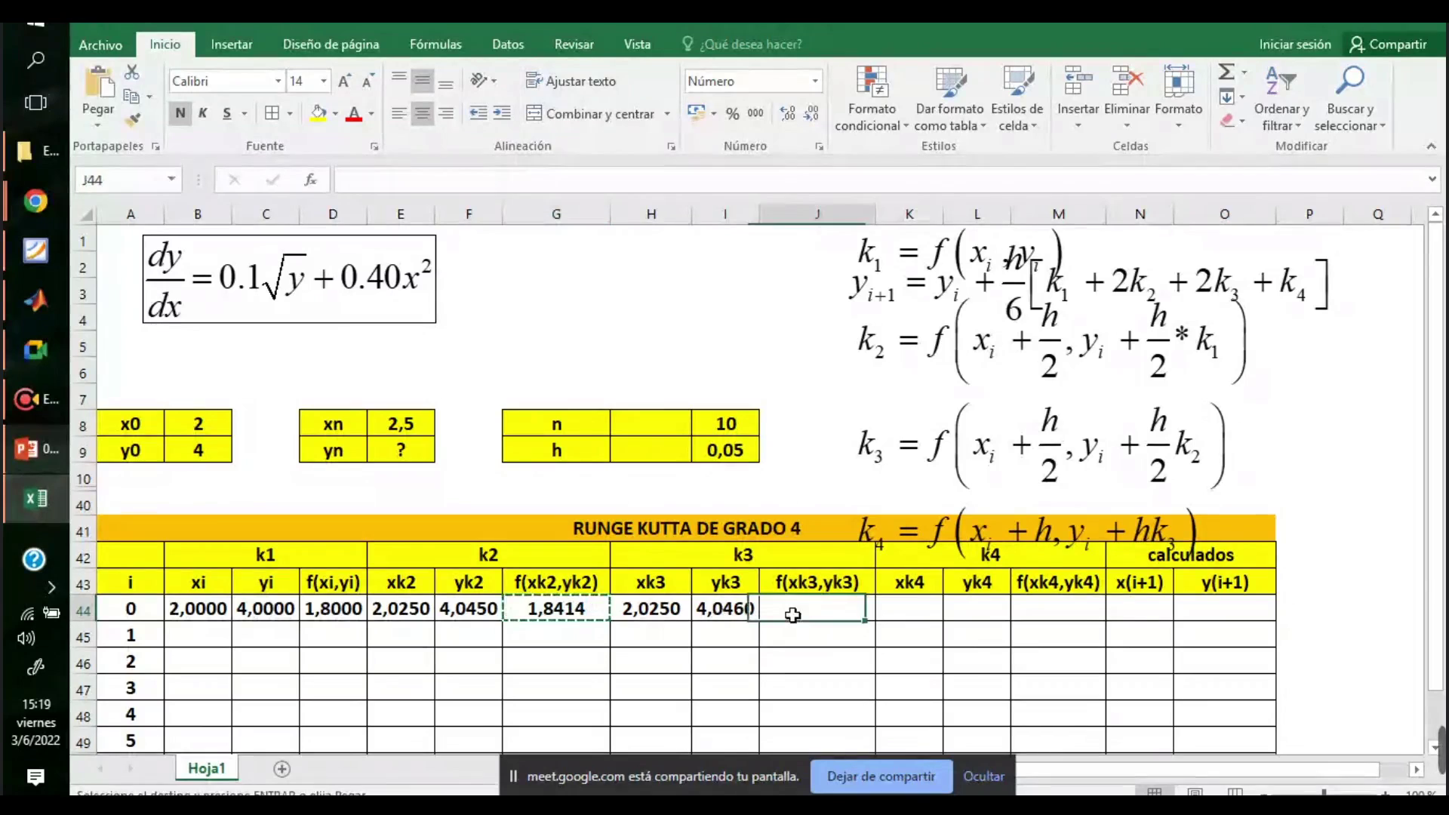
key(ctrl+v)
key(Escape)
double_click(813, 611)
key(Escape)
- Move the k1 to k4 equations image sideways so that it starts over column N, clear of the k4 columns
click(908, 611)
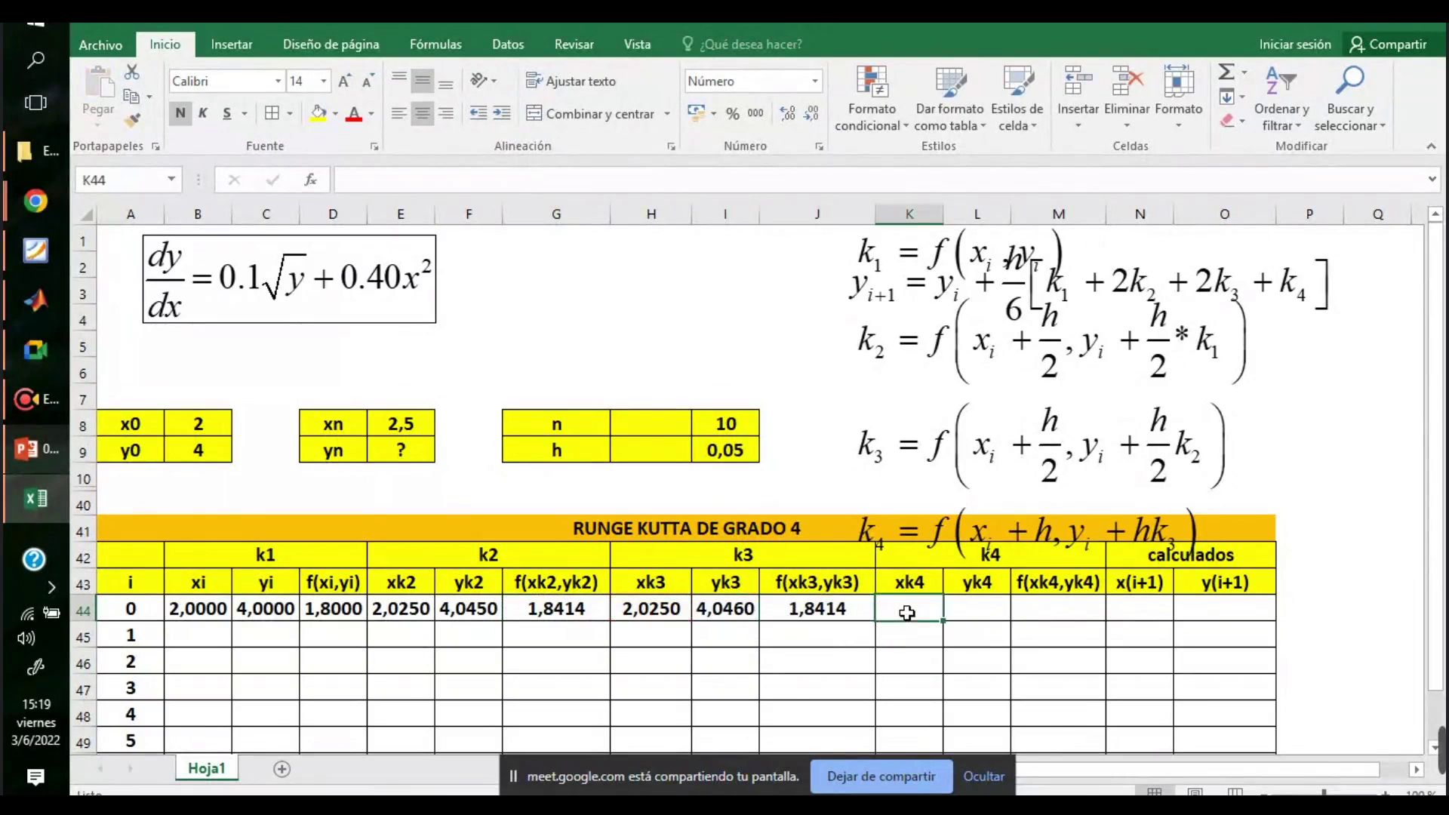
click(992, 396)
drag(991, 396, 1299, 413)
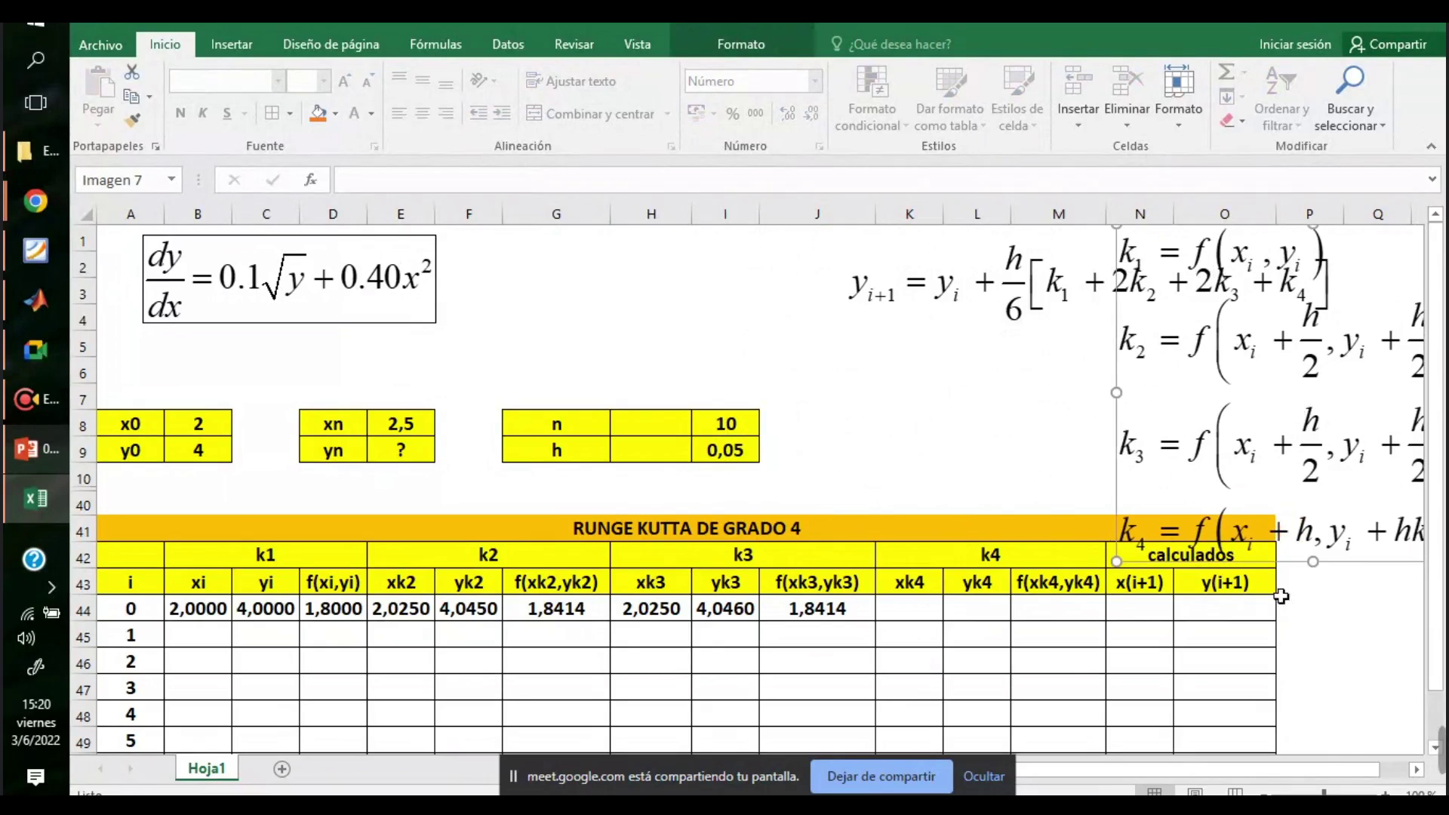
- Enter the xk4 formula =B44+I$9 in K44, with the row of the step size h locked
click(913, 608)
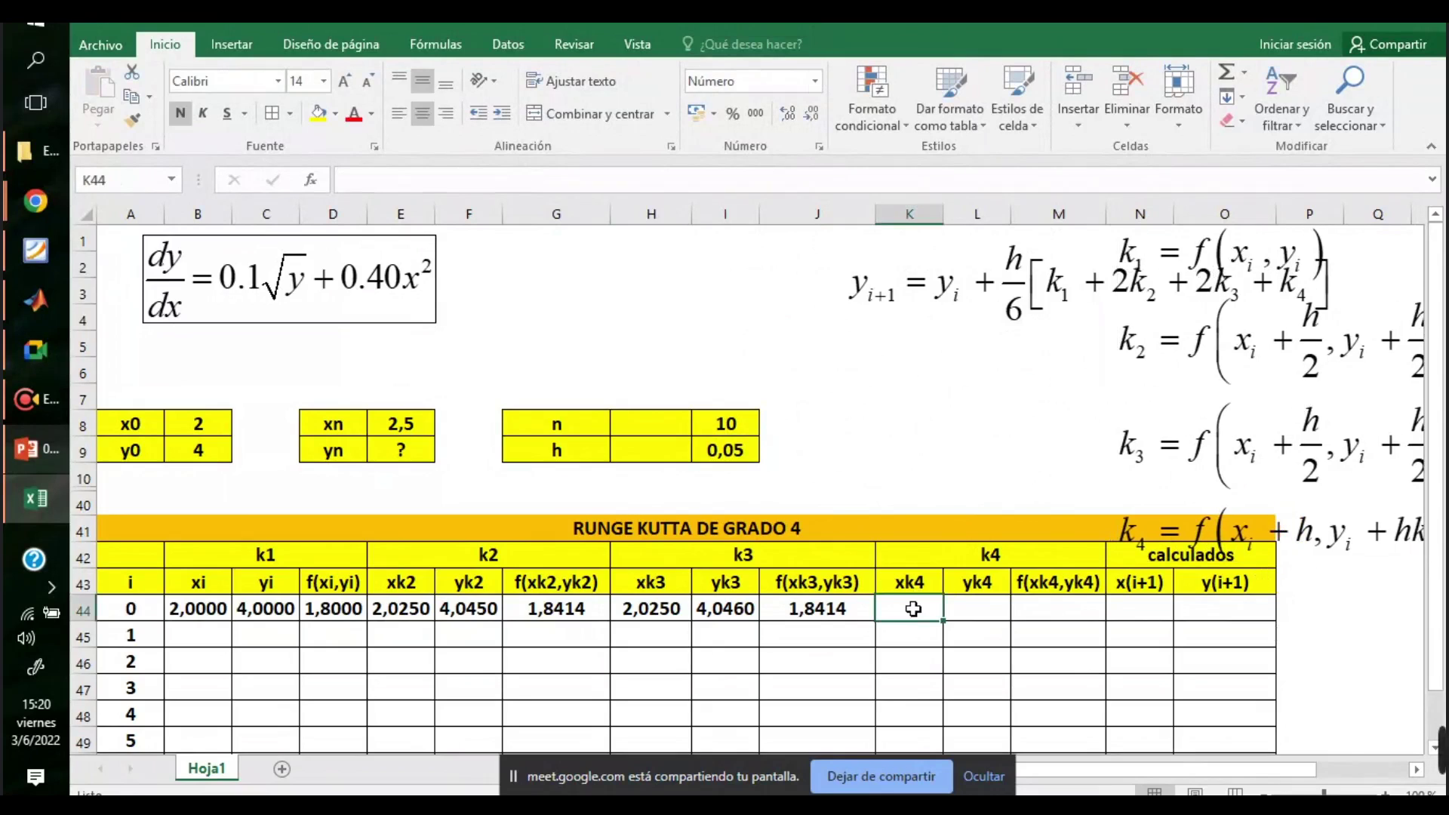
text(=)
click(191, 603)
text(+)
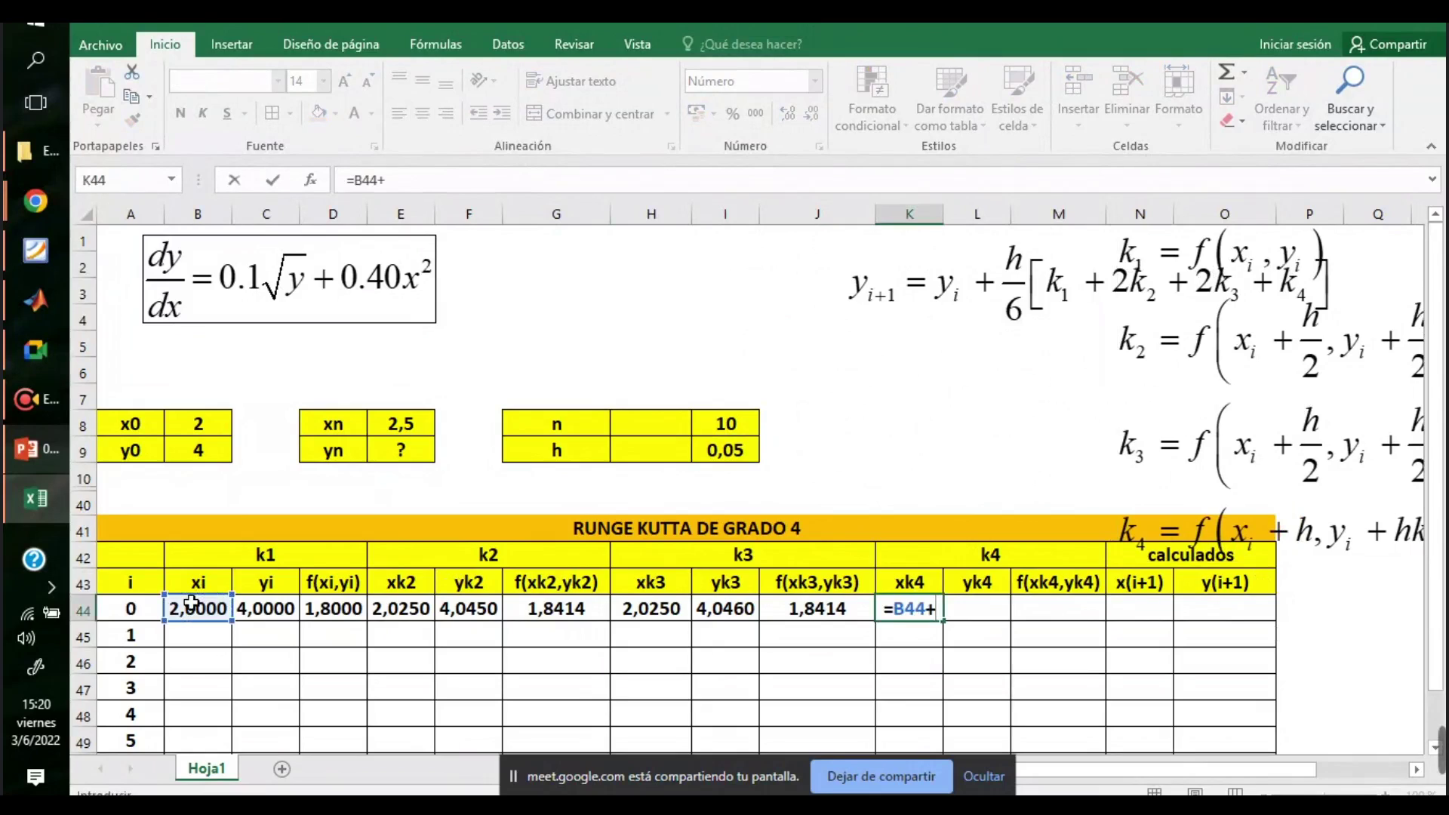
click(724, 457)
click(394, 179)
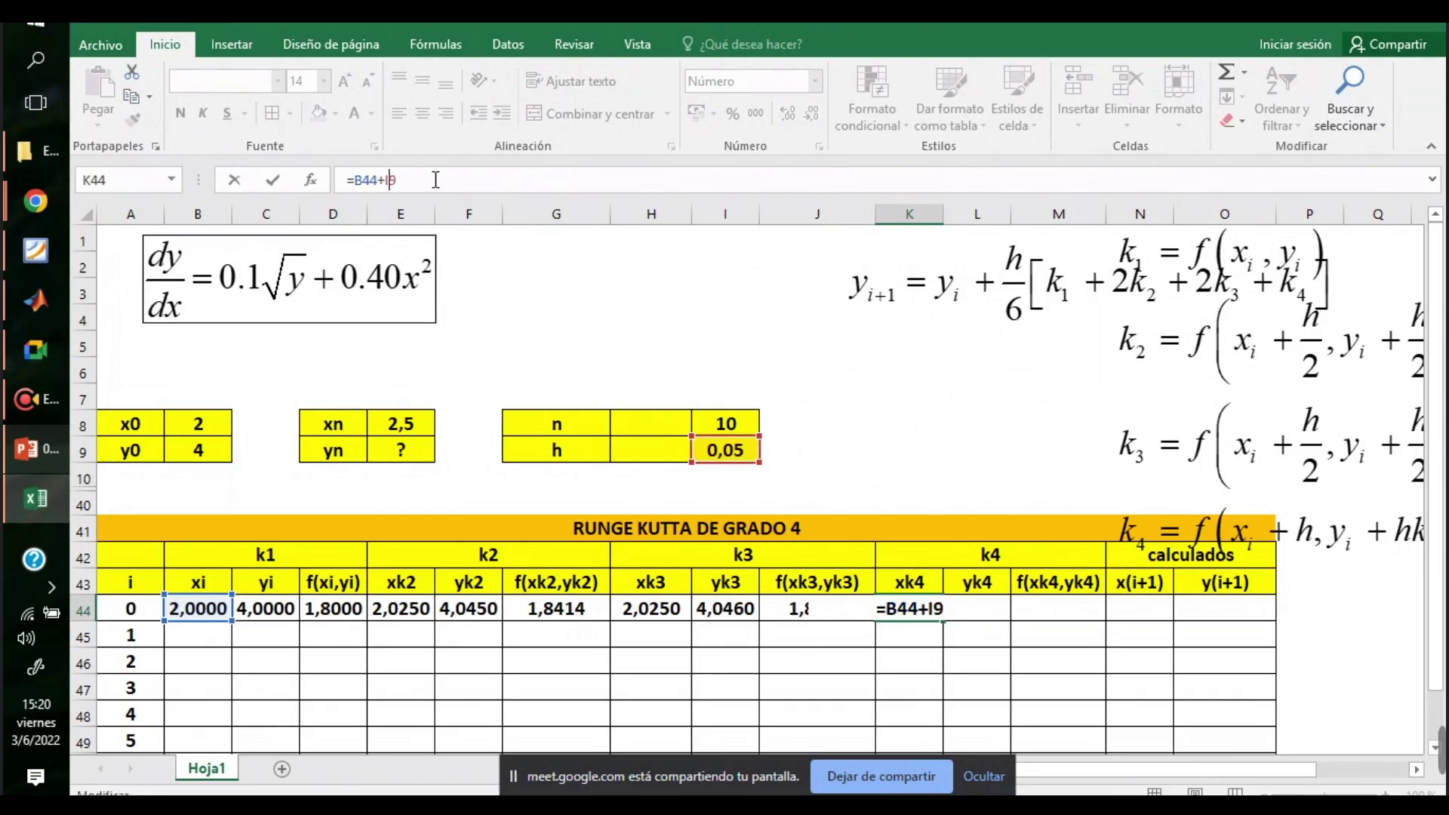
text($)
key(Return)
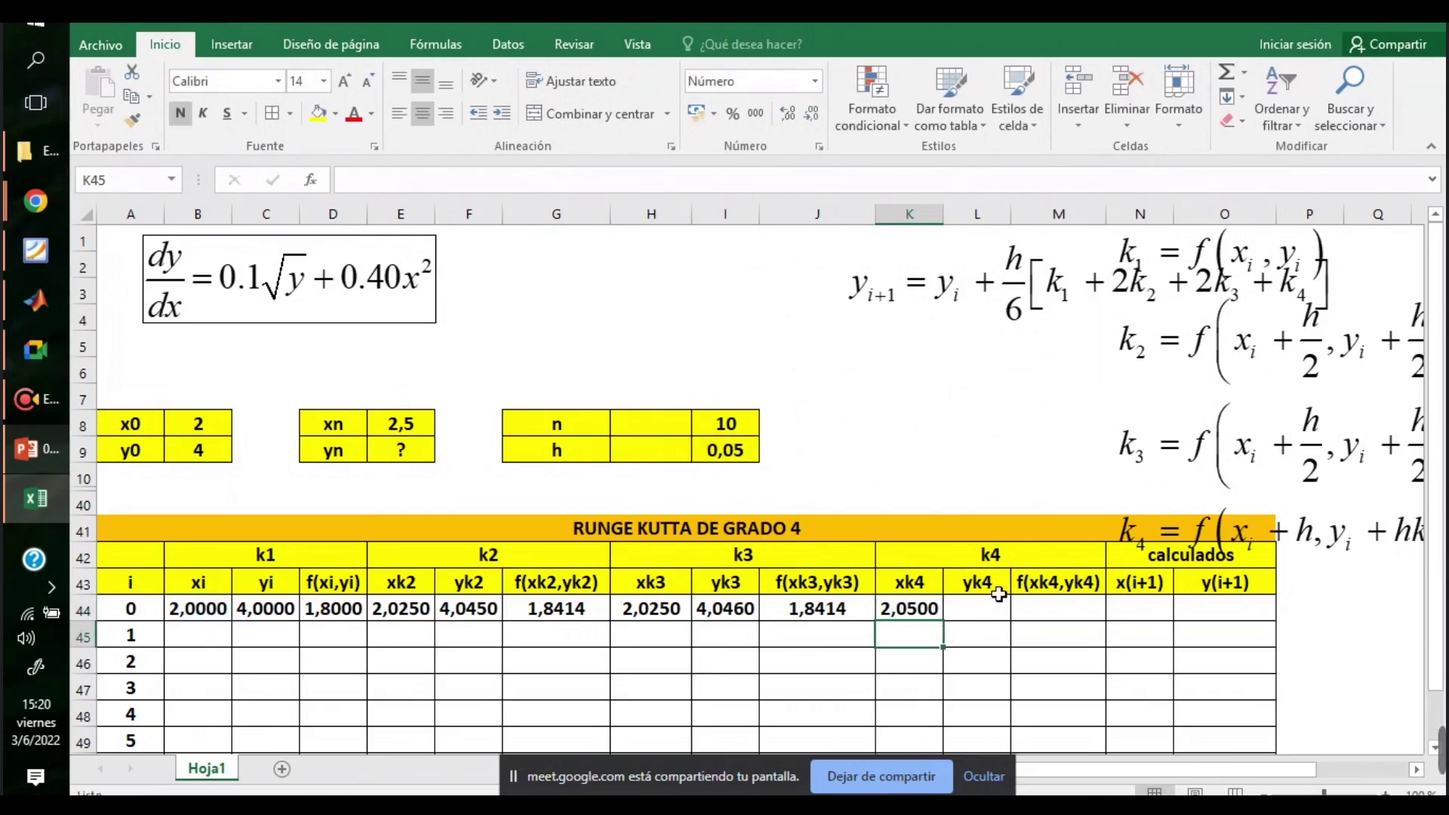
- Shift the k1 to k4 equations image until hk3 is readable, and enter the yk4 formula =C44+I$9*J44 in L44
click(1327, 436)
drag(1327, 436, 1291, 435)
click(990, 614)
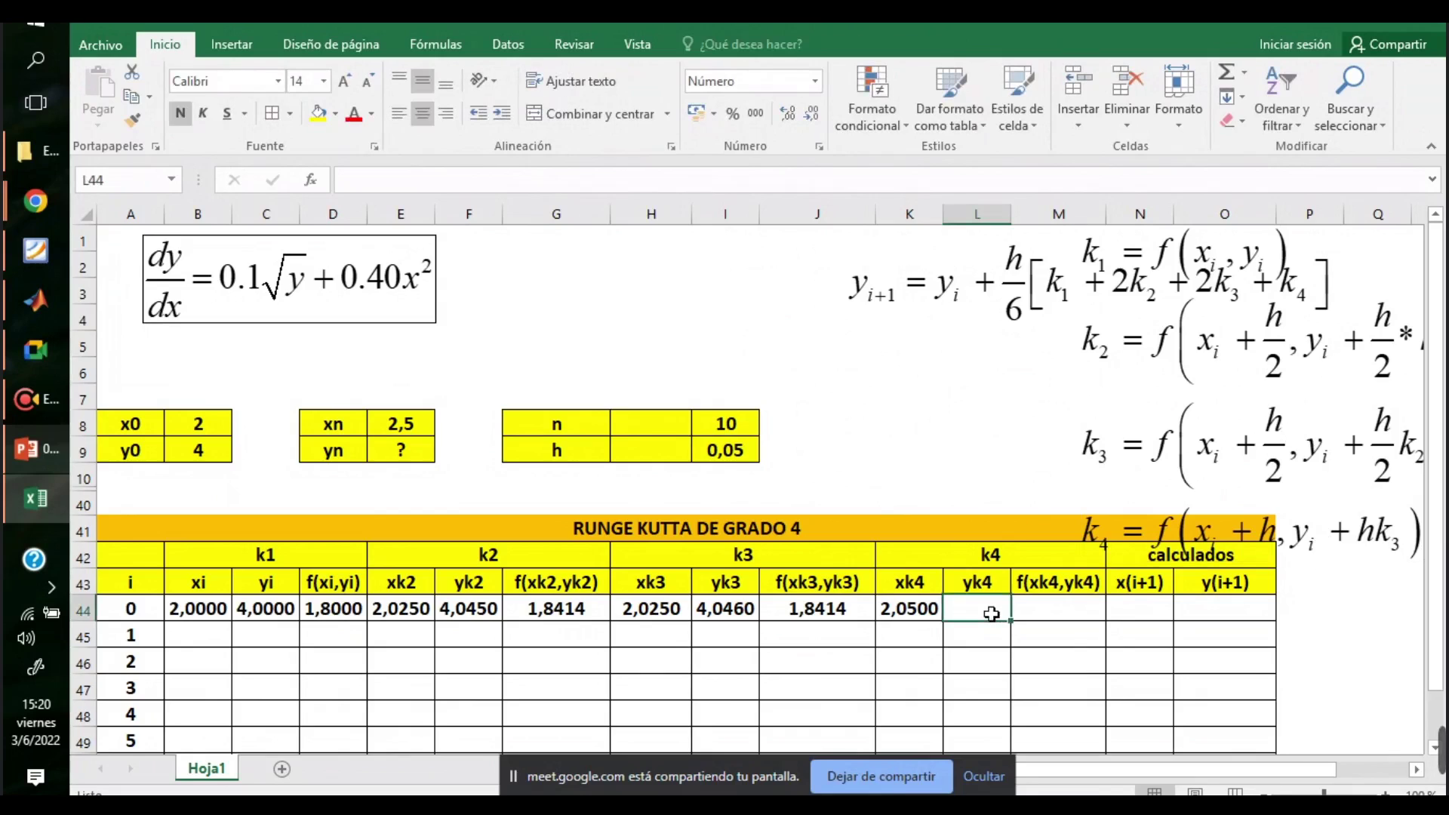
text(=)
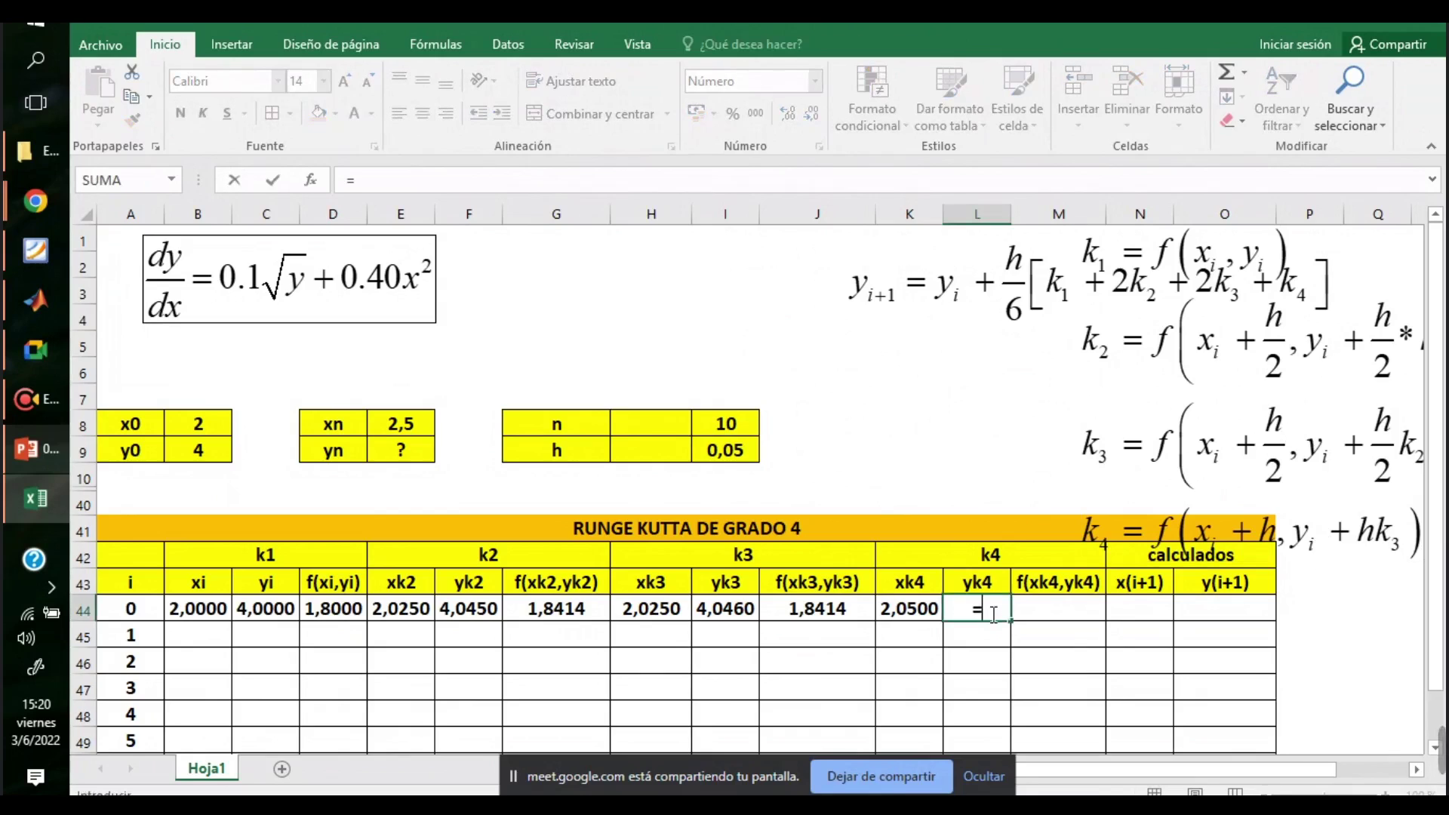
click(254, 606)
text(+)
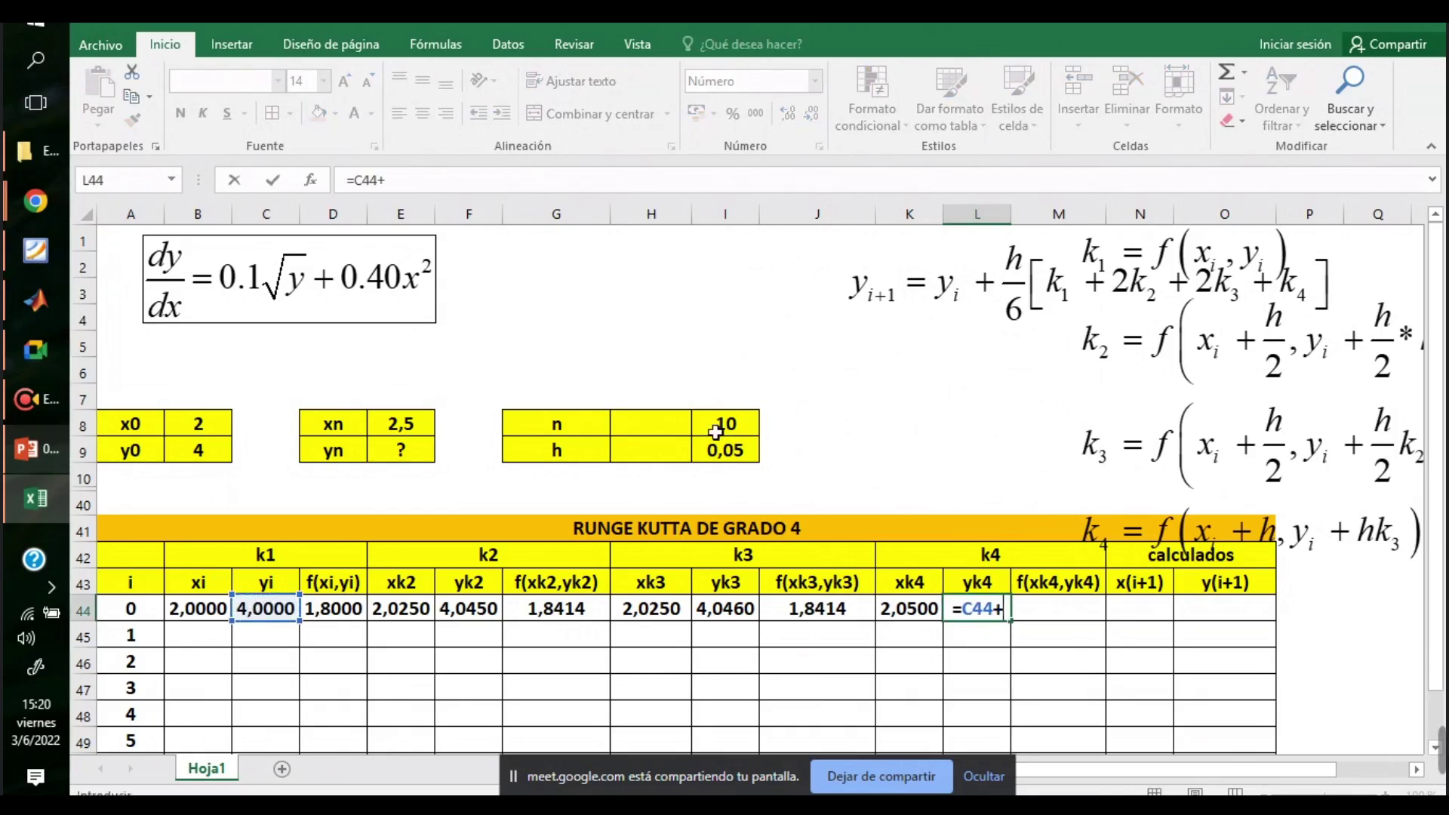
click(727, 454)
click(451, 185)
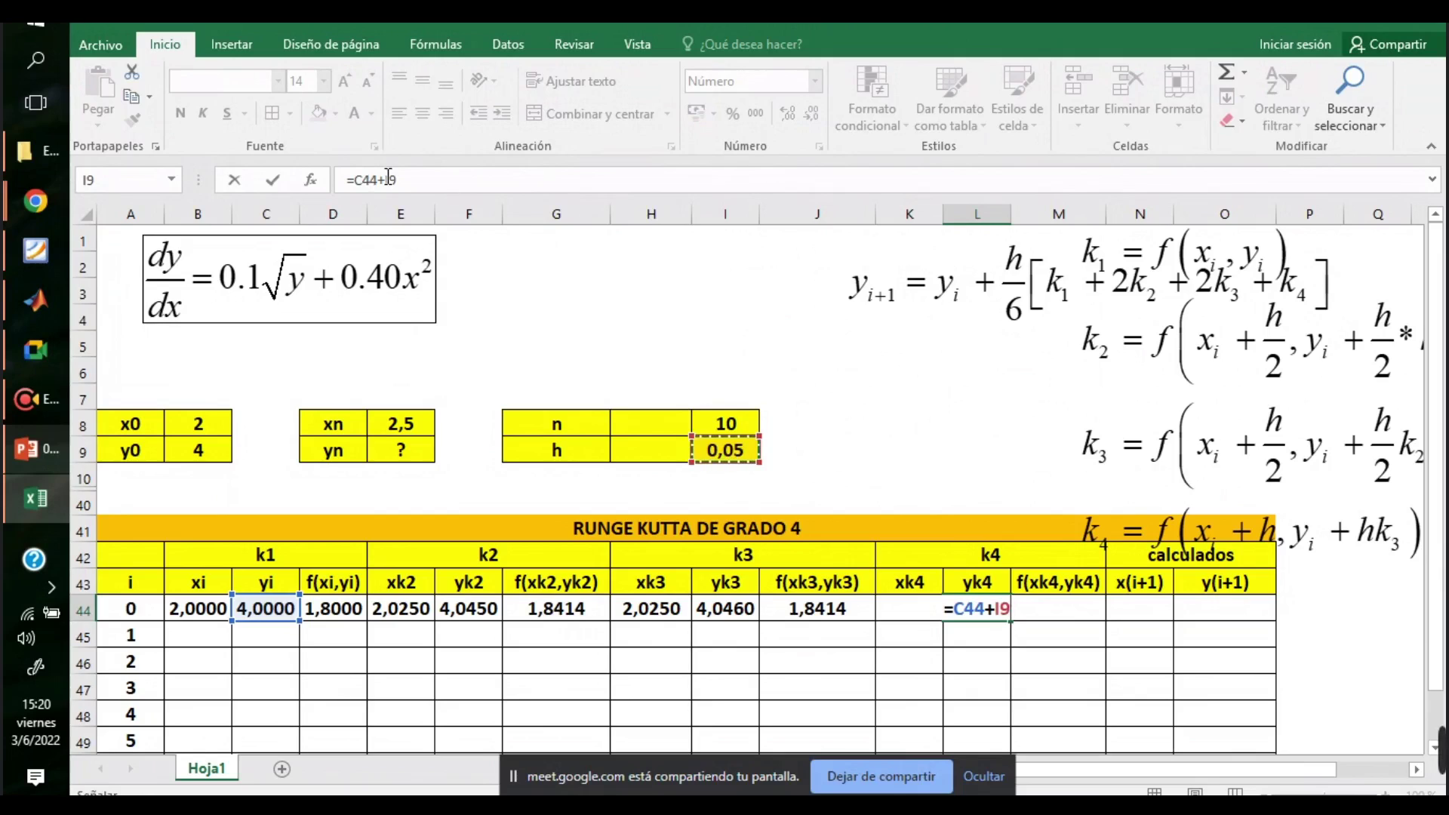
key(Left)
text($9)
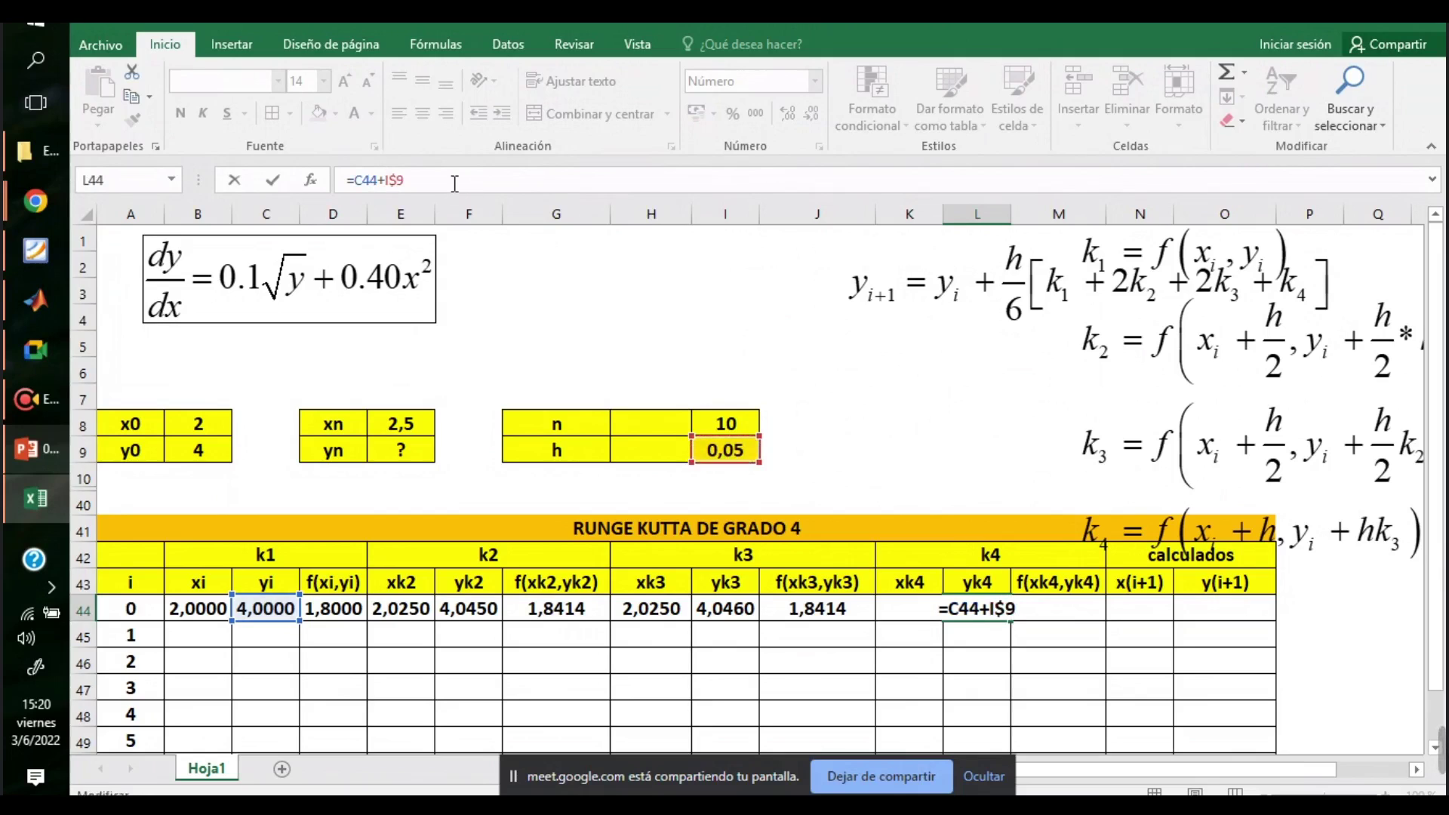
text(/*)
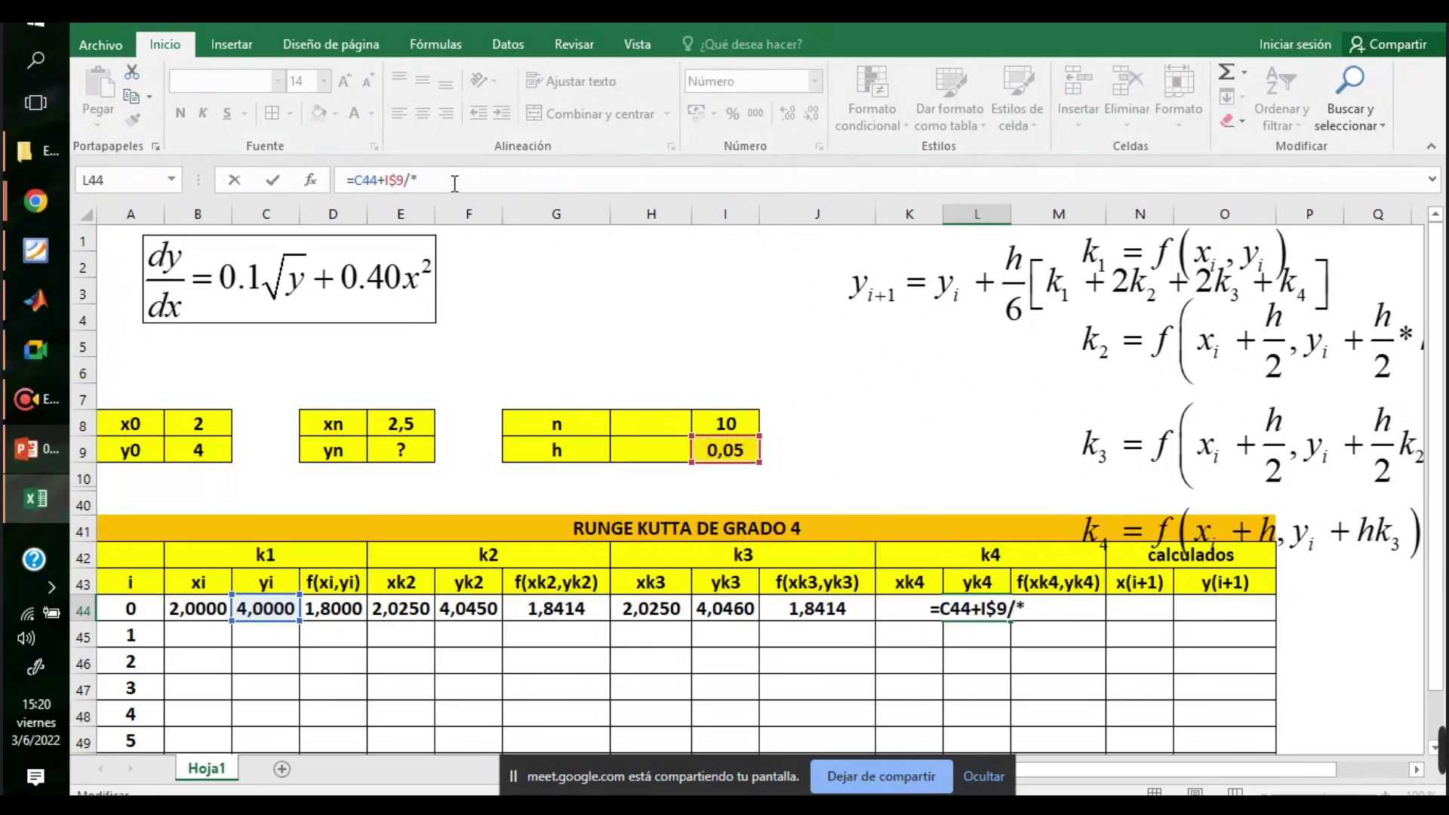
key(BackSpace)
key(BackSpace)
text(*)
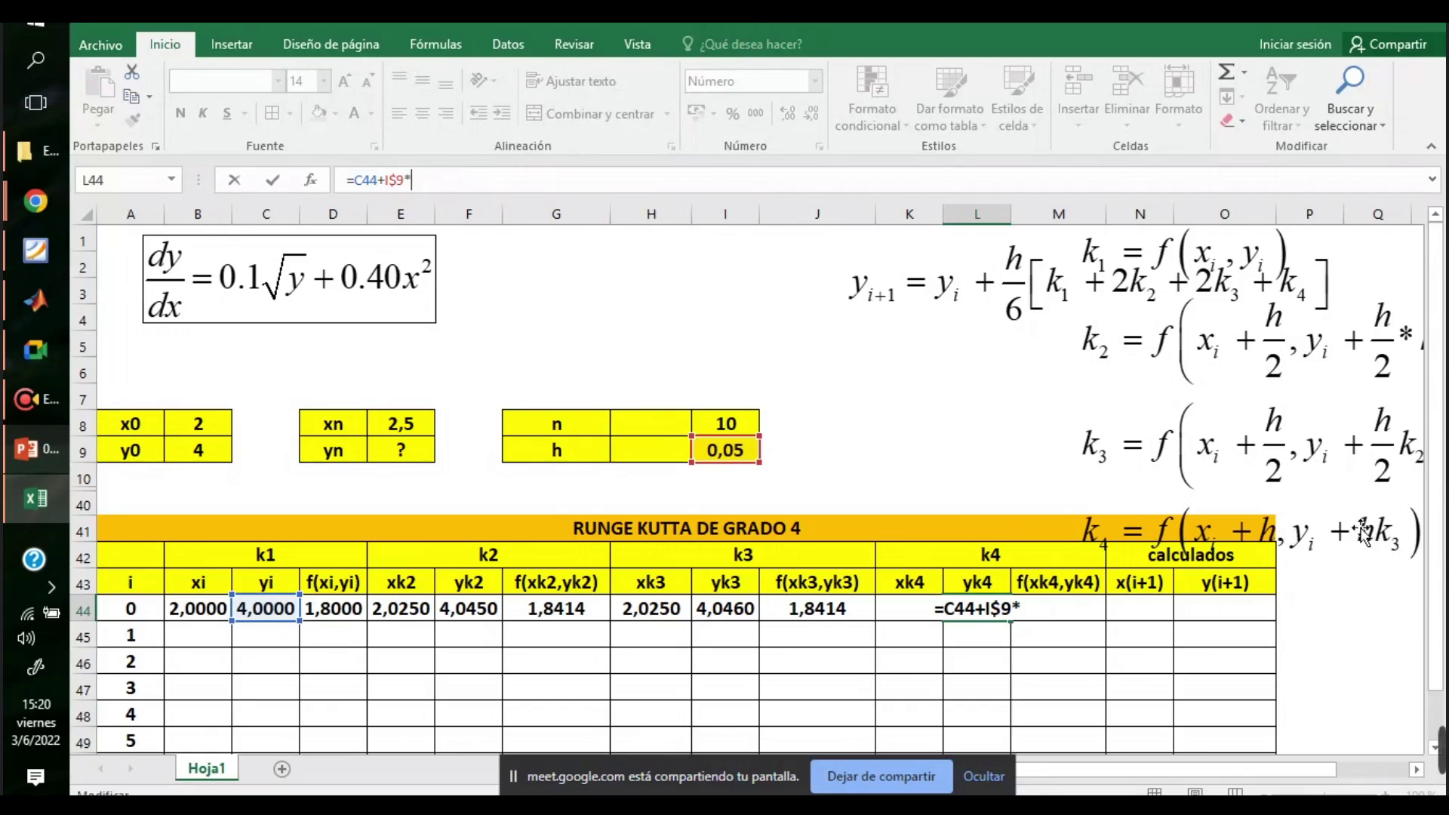
click(830, 612)
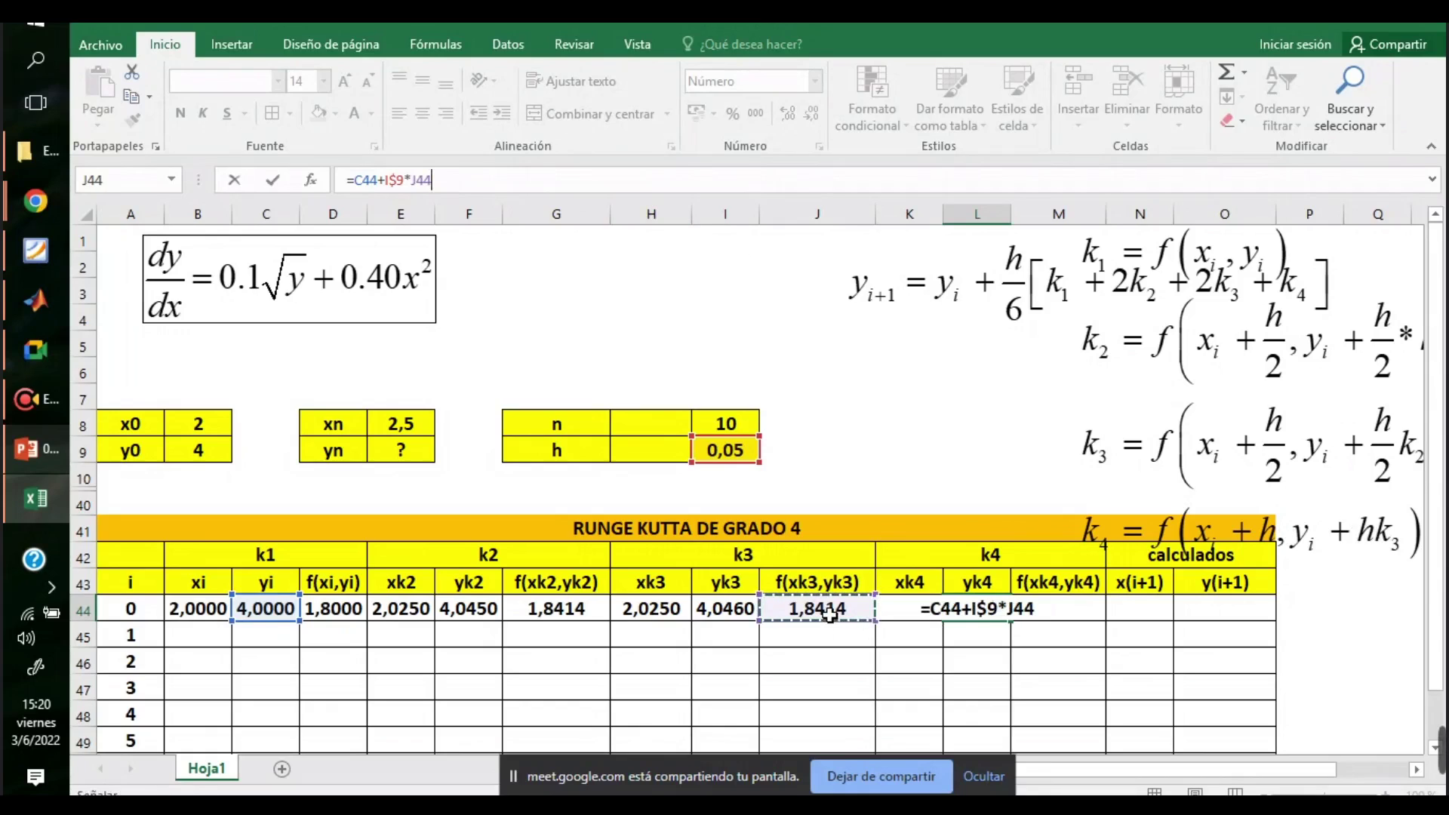
key(Return)
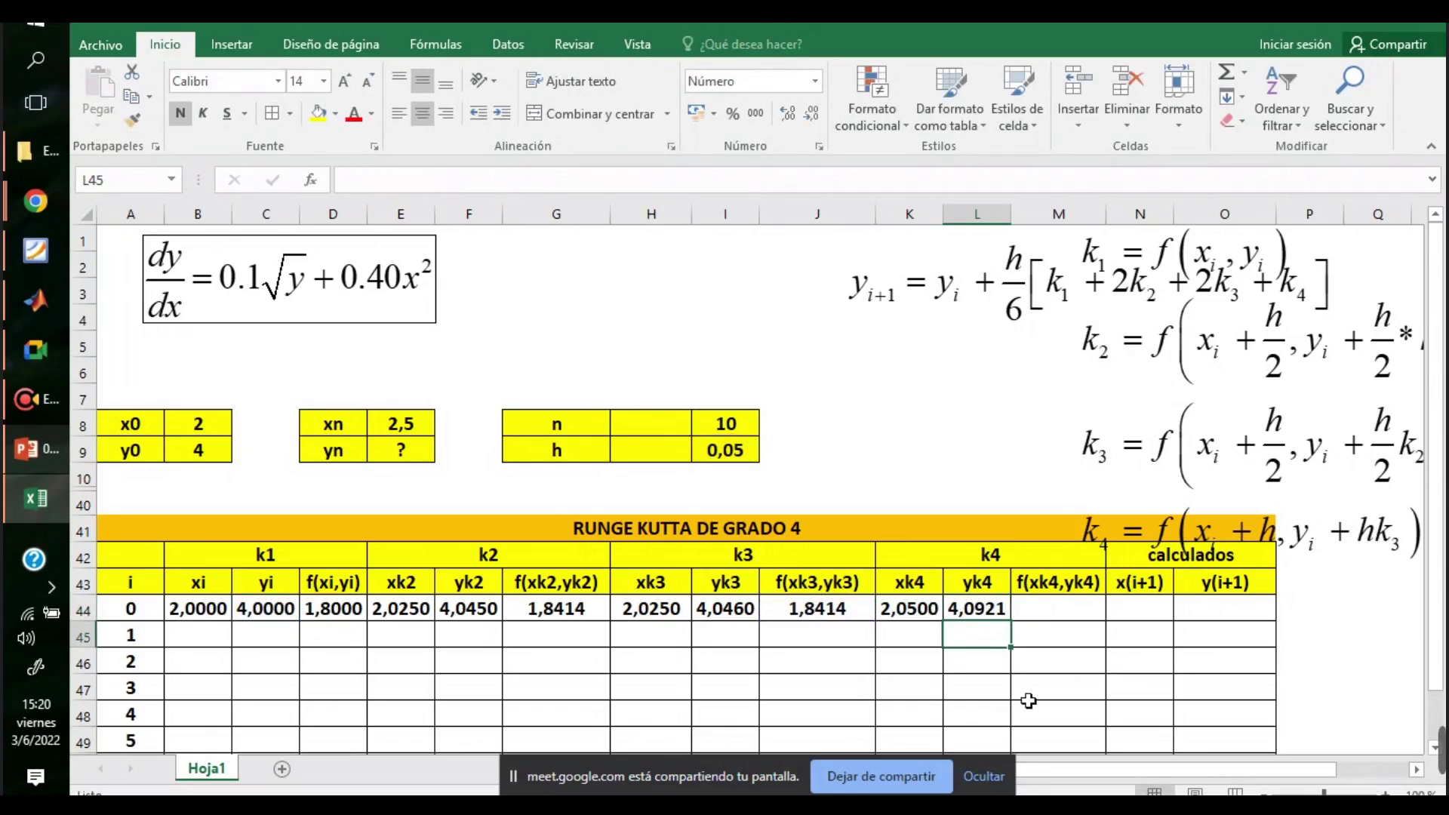
- Copy the f(xk3,yk3) formula from J44 into M44 for f(xk4,yk4) and check its cell references
click(823, 607)
key(ctrl+c)
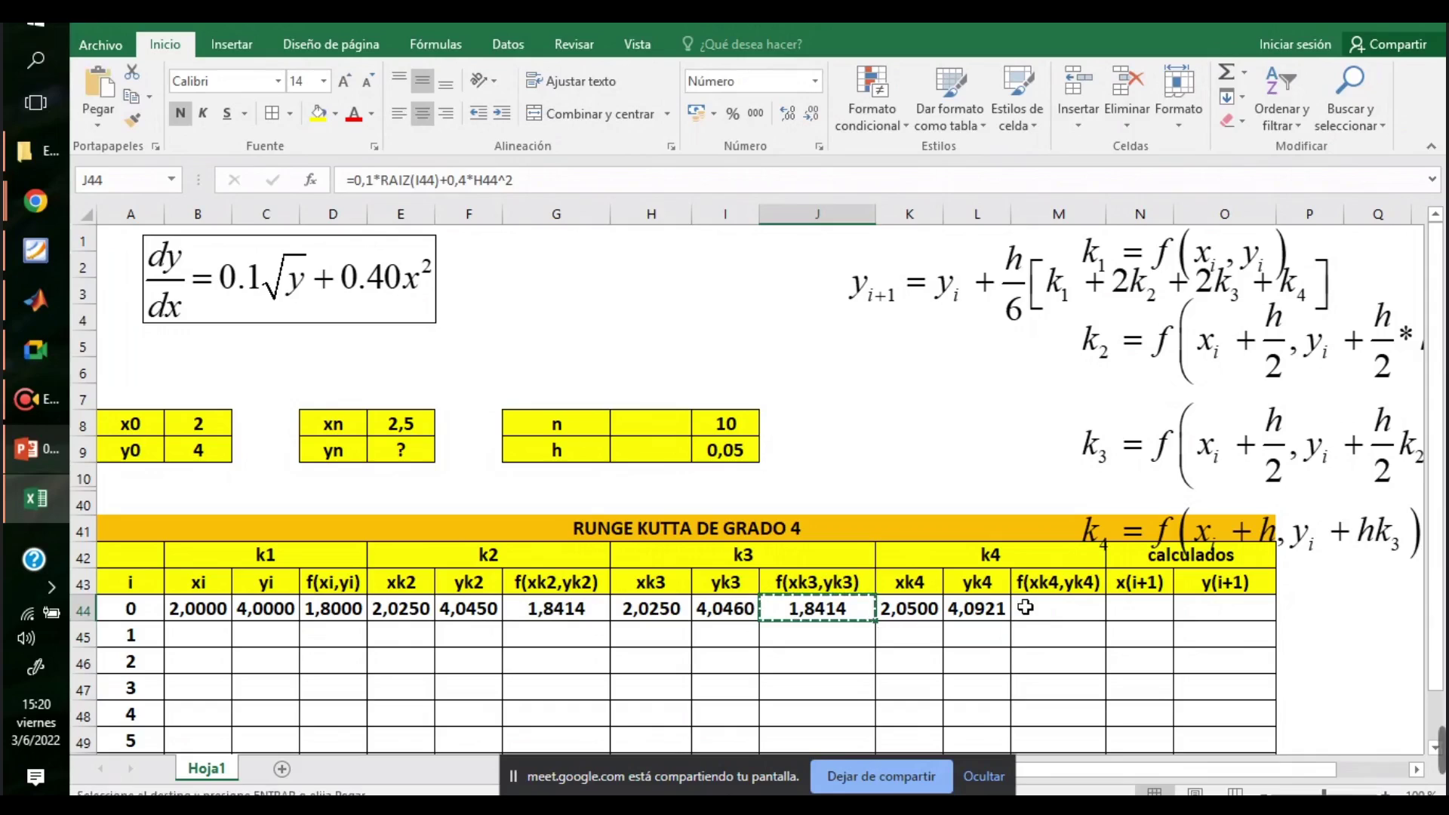
click(1060, 613)
key(ctrl+v)
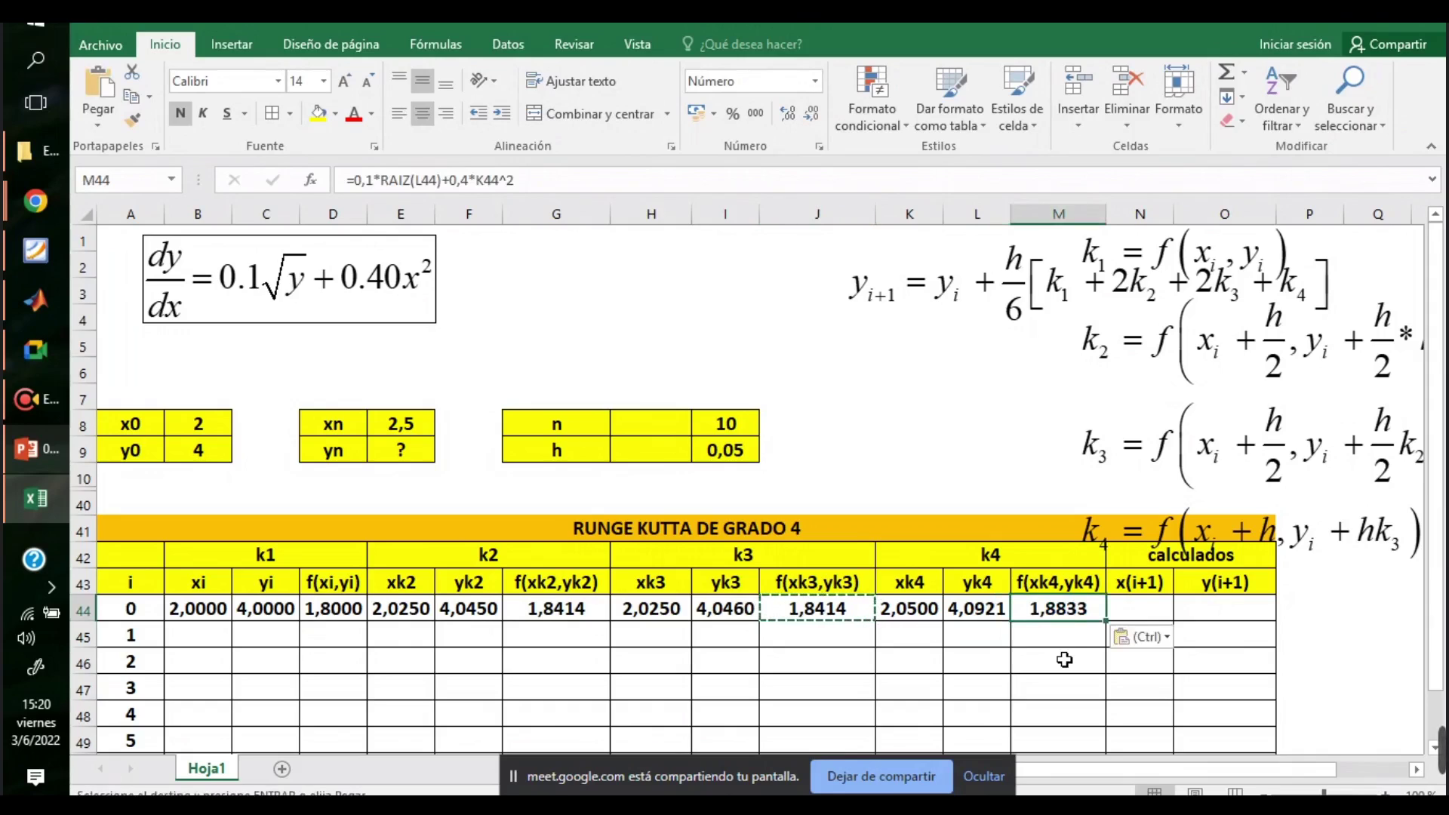
key(Escape)
double_click(1060, 612)
key(Escape)
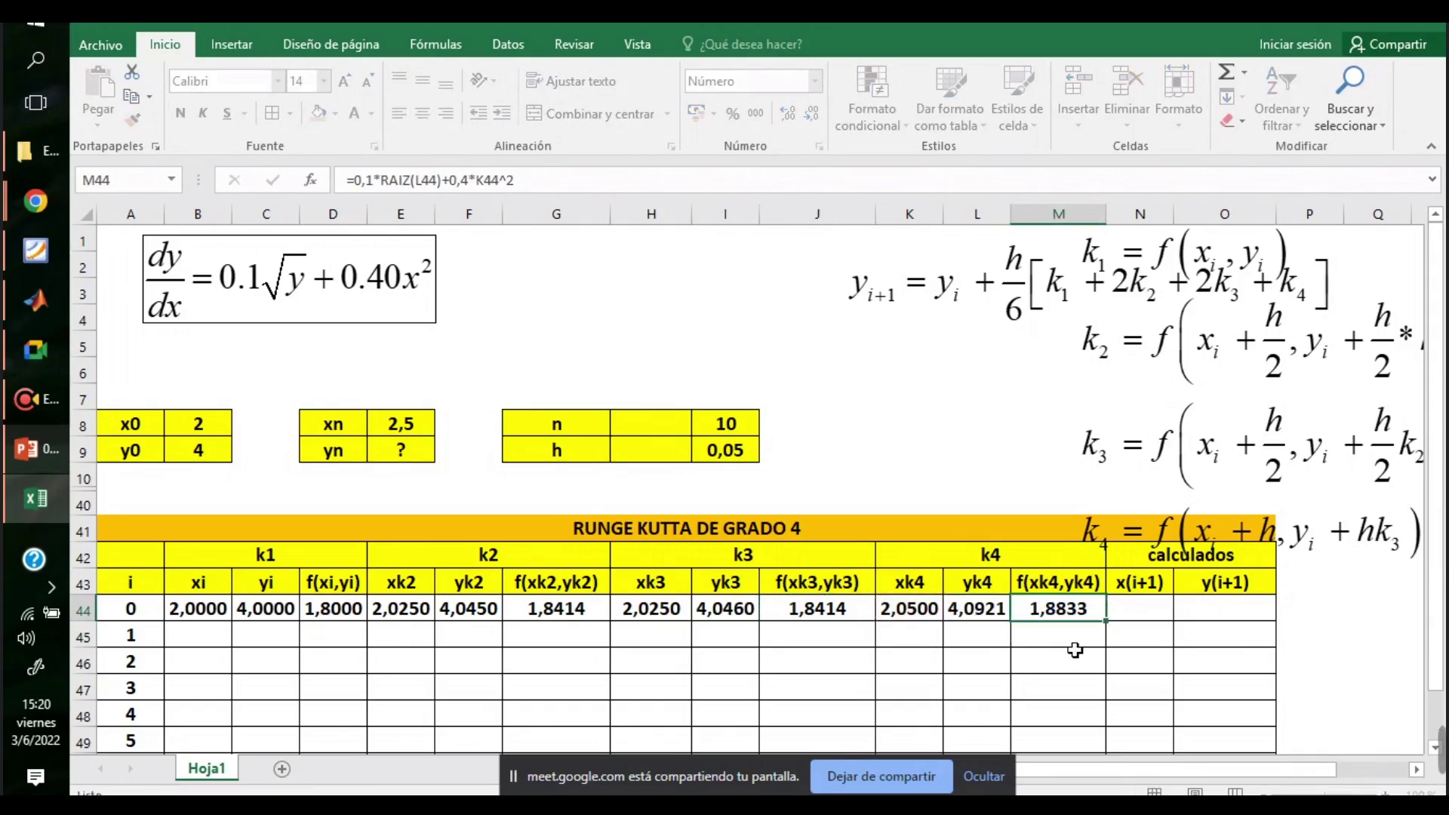
- Enter the x(i+1) formula =B44+I$9 in N44, with the row of the step size h locked
click(1125, 615)
text(=)
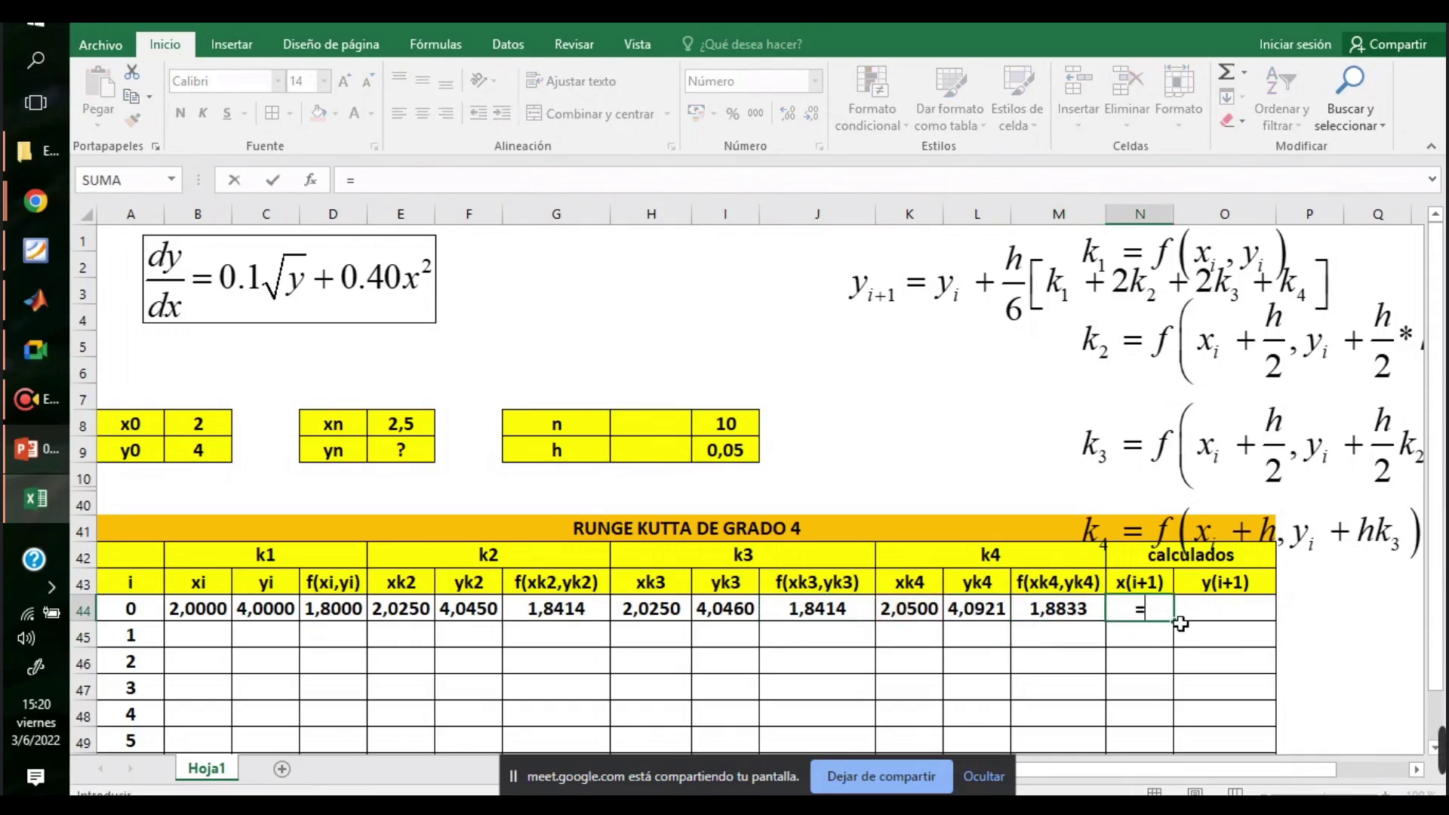
click(189, 612)
text(+)
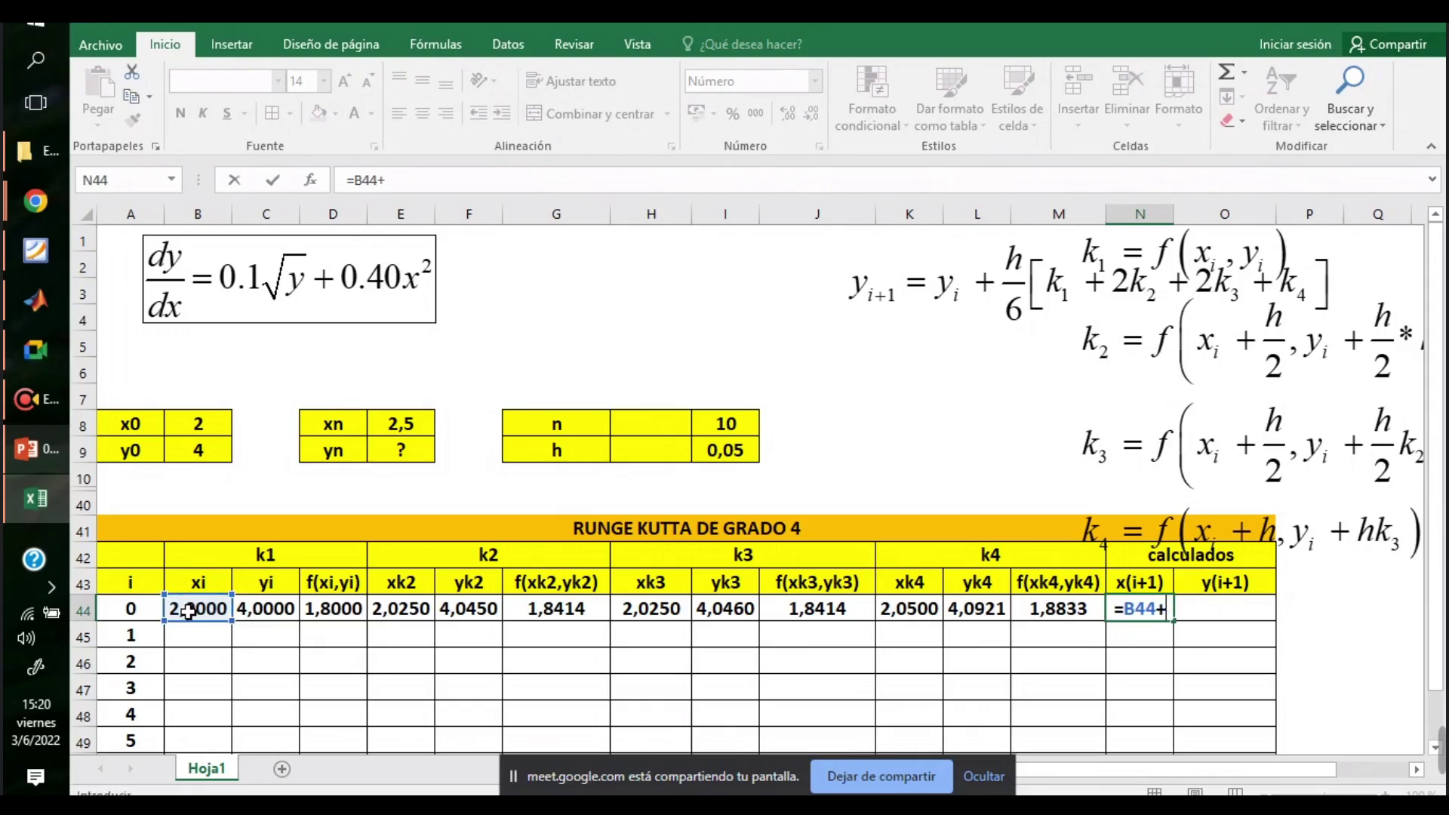
click(739, 462)
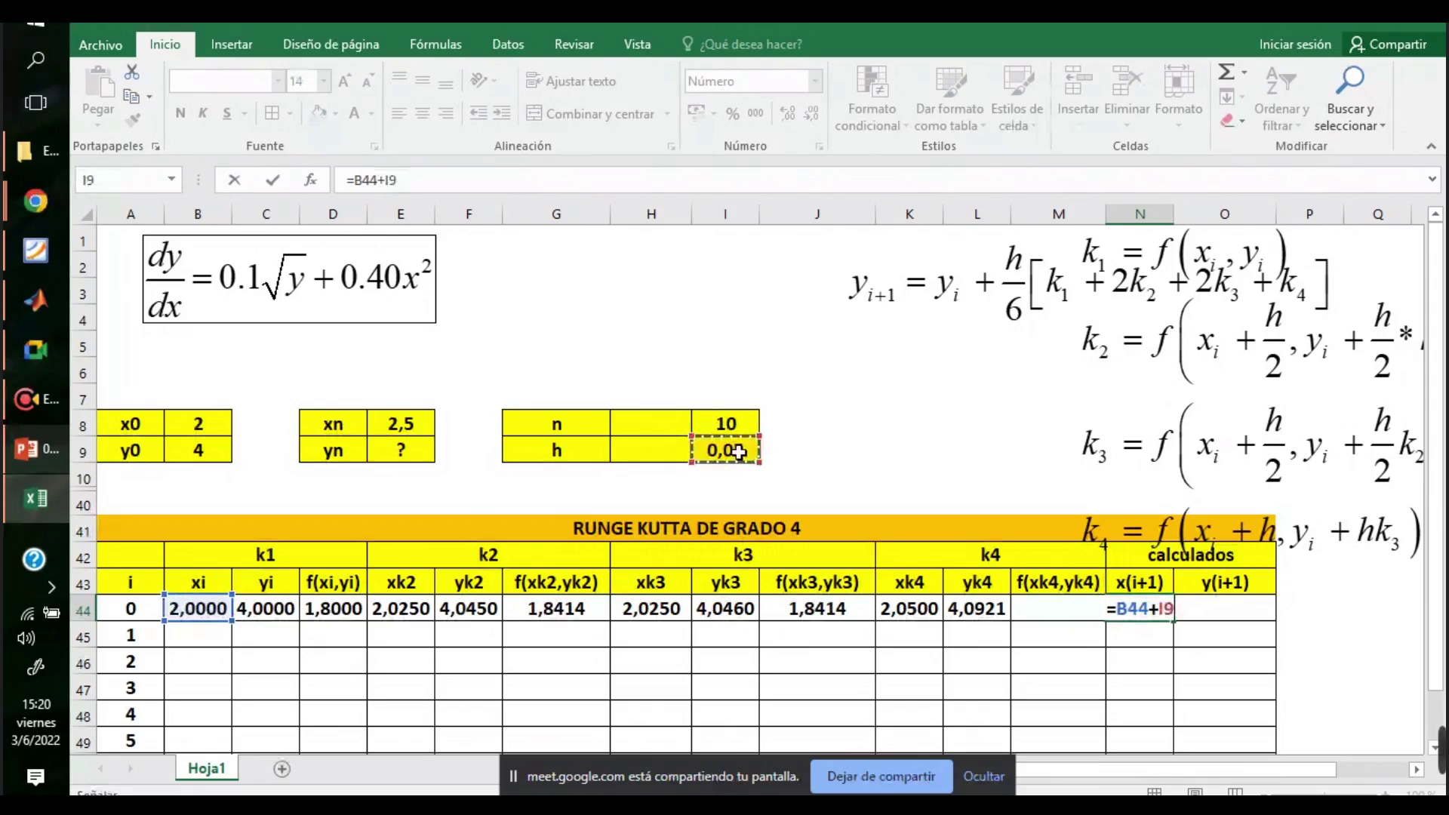
click(390, 182)
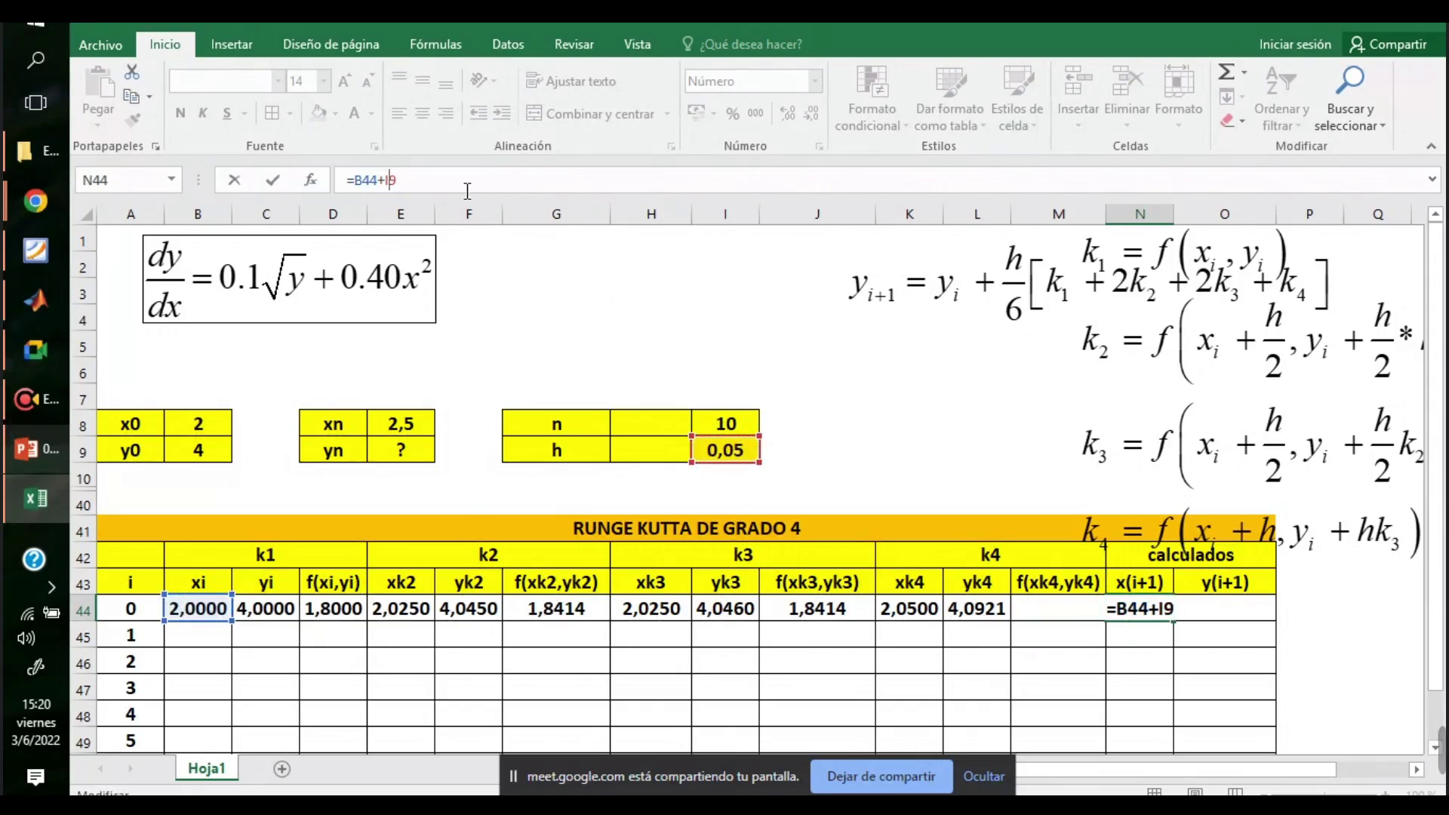
text($)
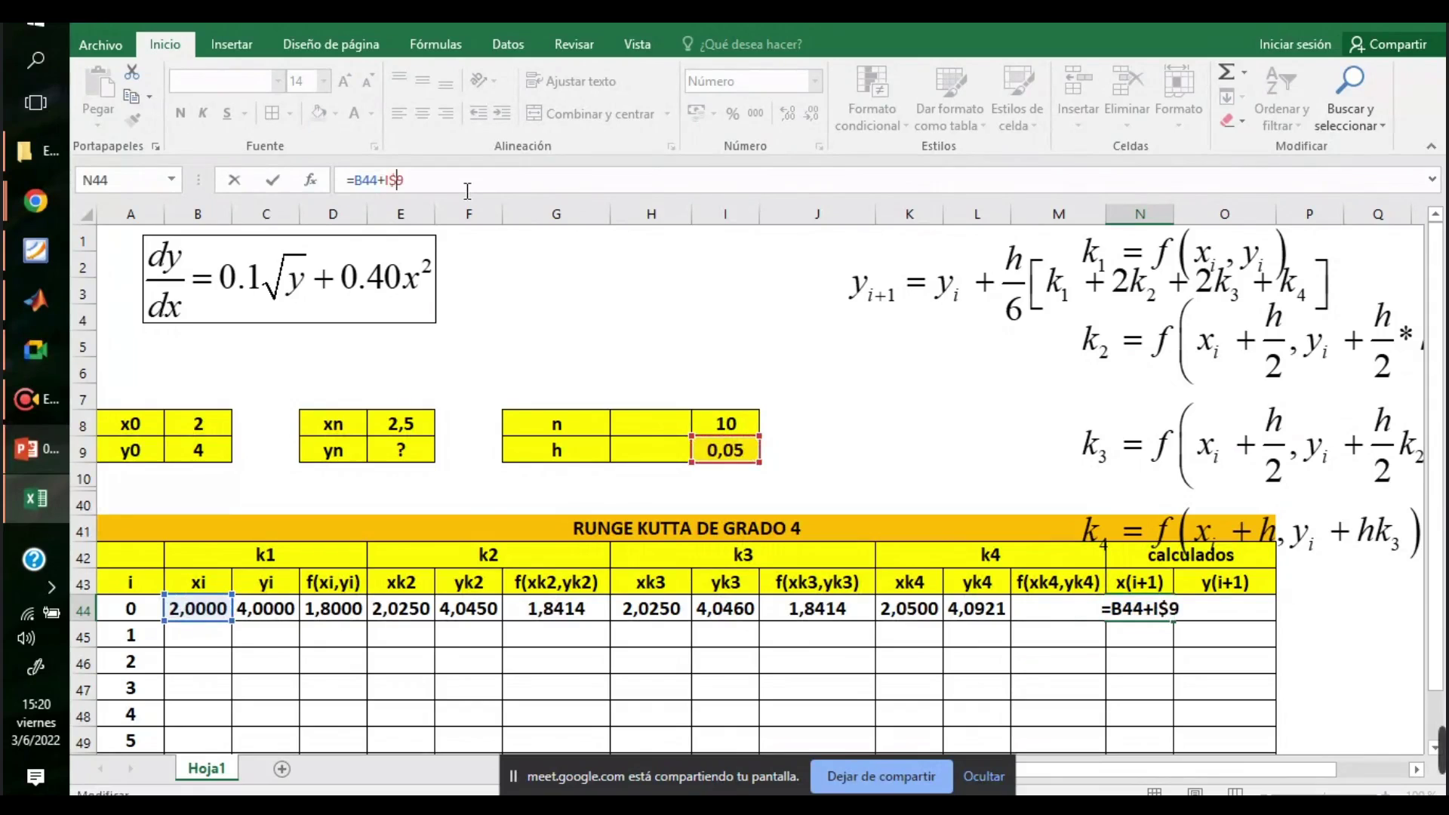
key(Return)
key(Up)
key(Right)
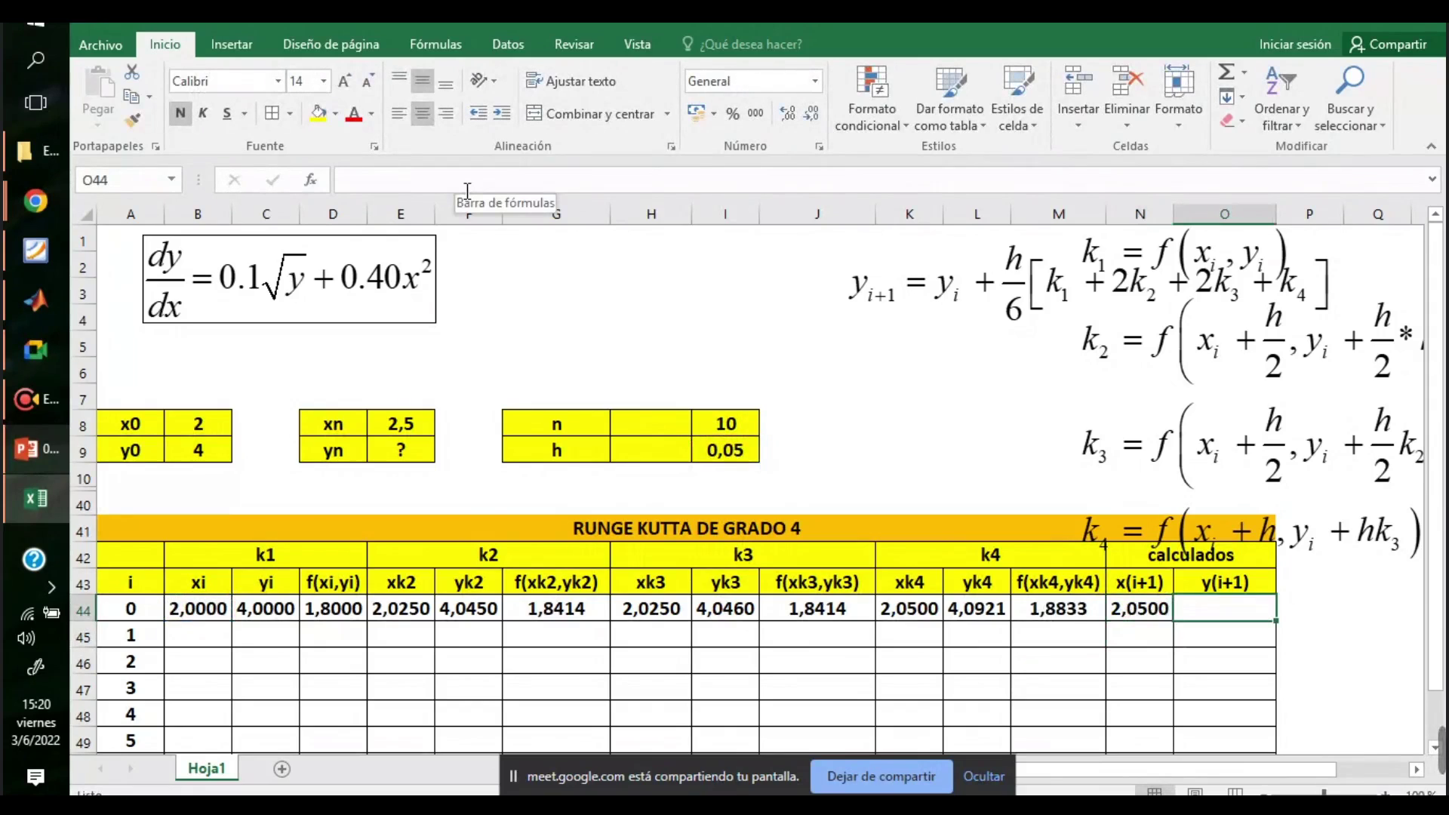
text(=)
key(Escape)
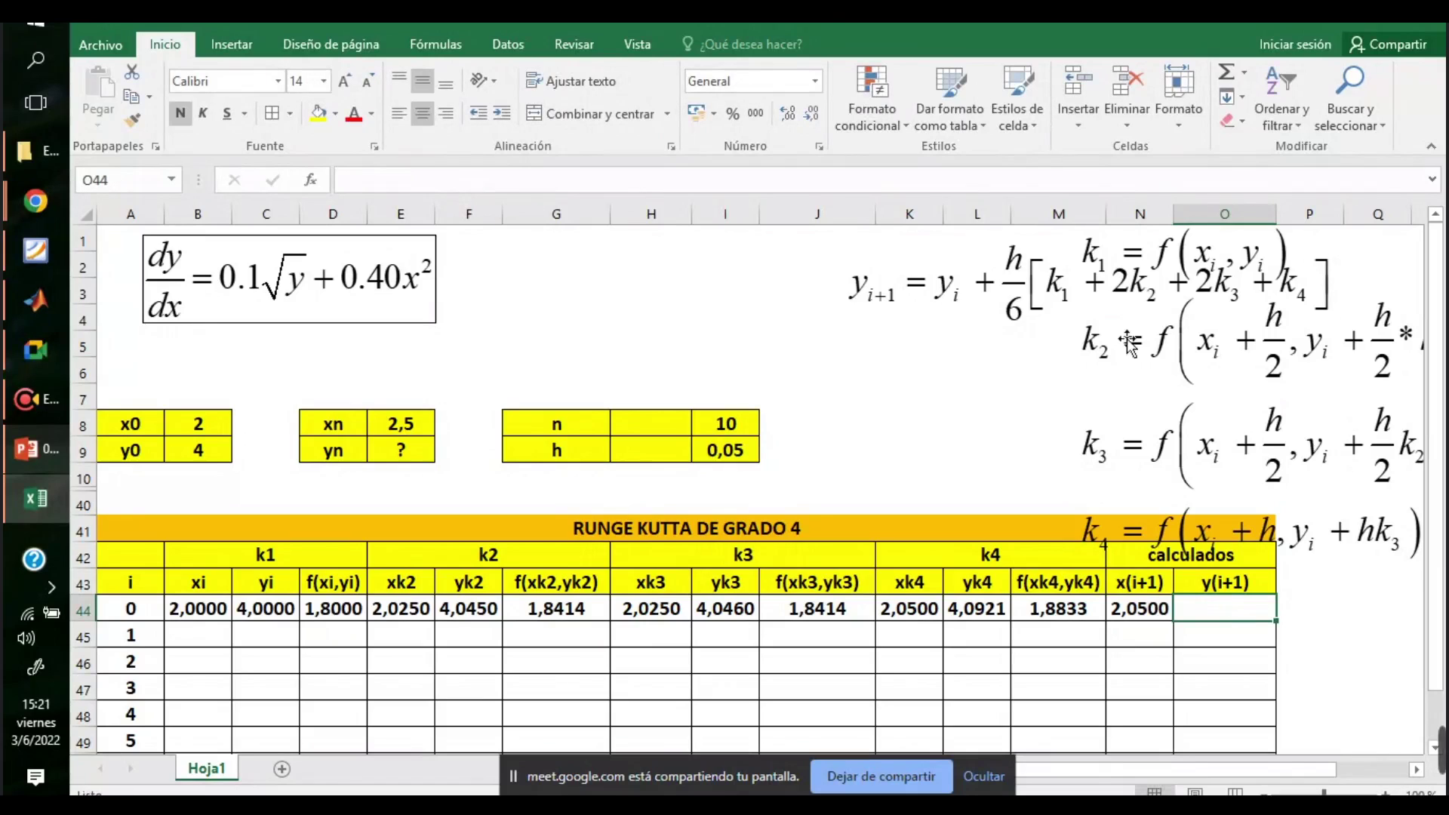
- Delete the k1 to k4 equations image and move the y(i+1) equation down beside the n and h cells
click(1170, 396)
key(Delete)
drag(1139, 366, 1136, 491)
- Enter the y(i+1) formula =C44+(I$9/6)*(D44+2*G44+2*J44+M44) in O44, with the row of the step size h locked
click(1219, 609)
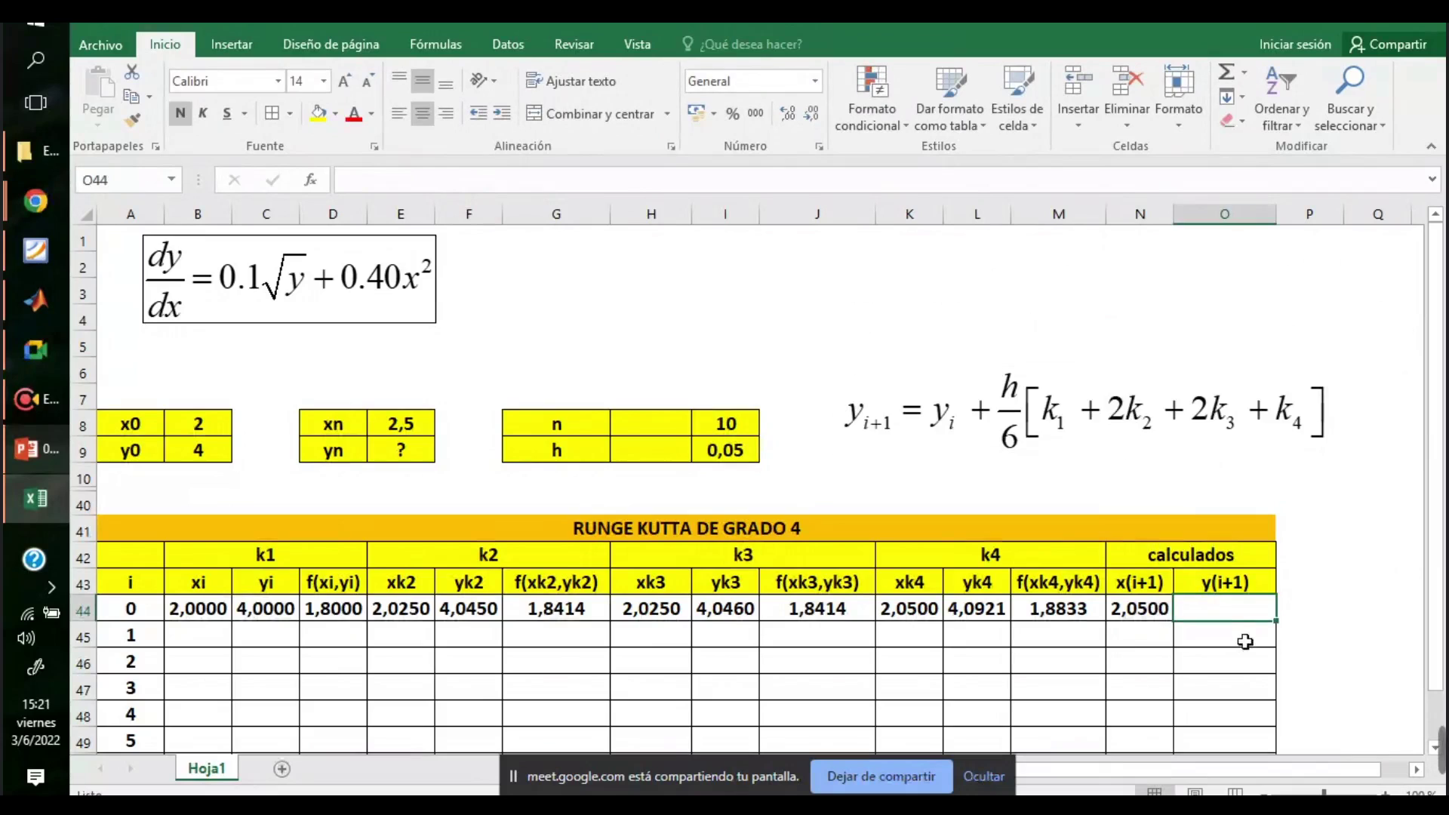
text(=)
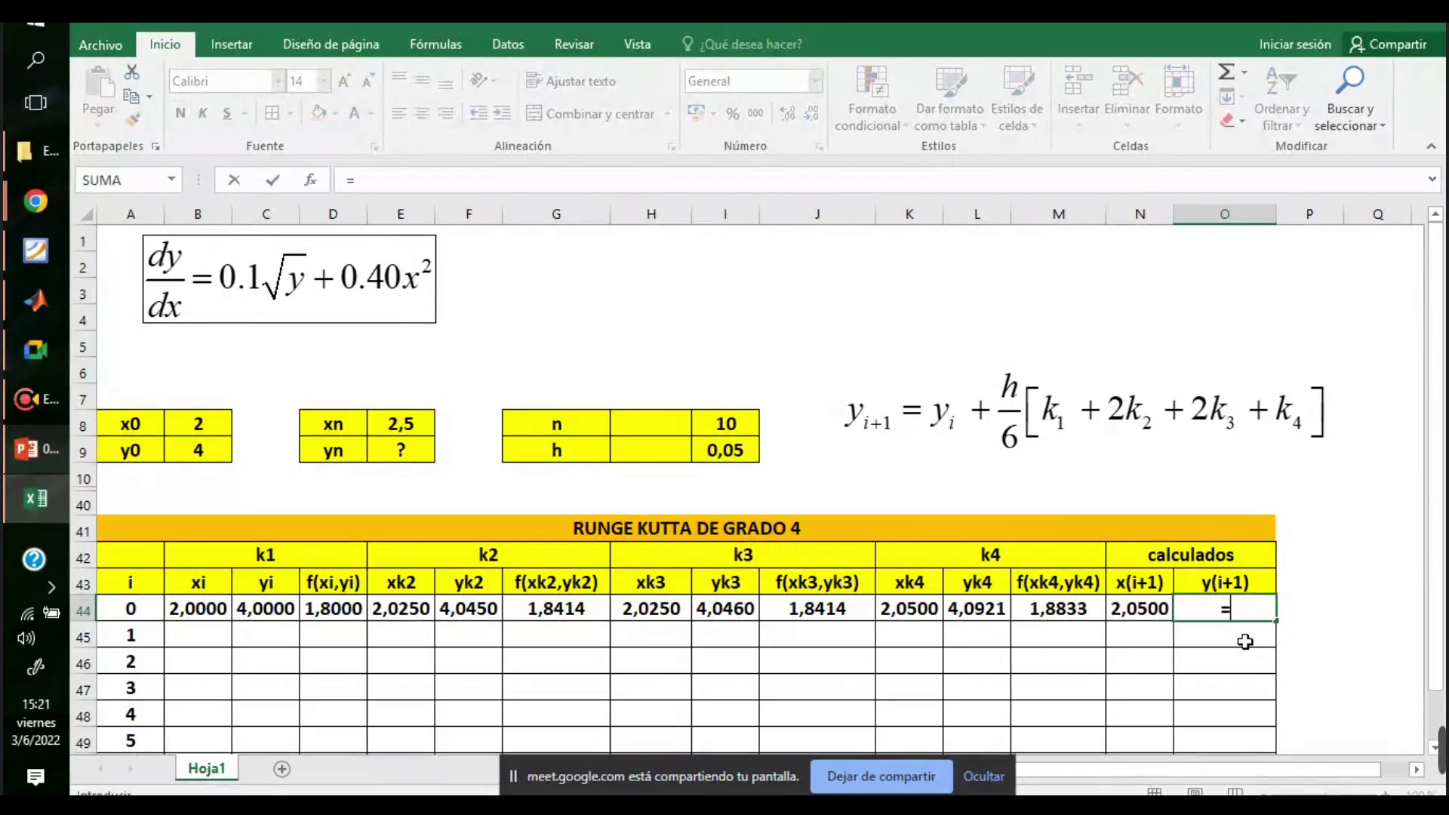
click(270, 609)
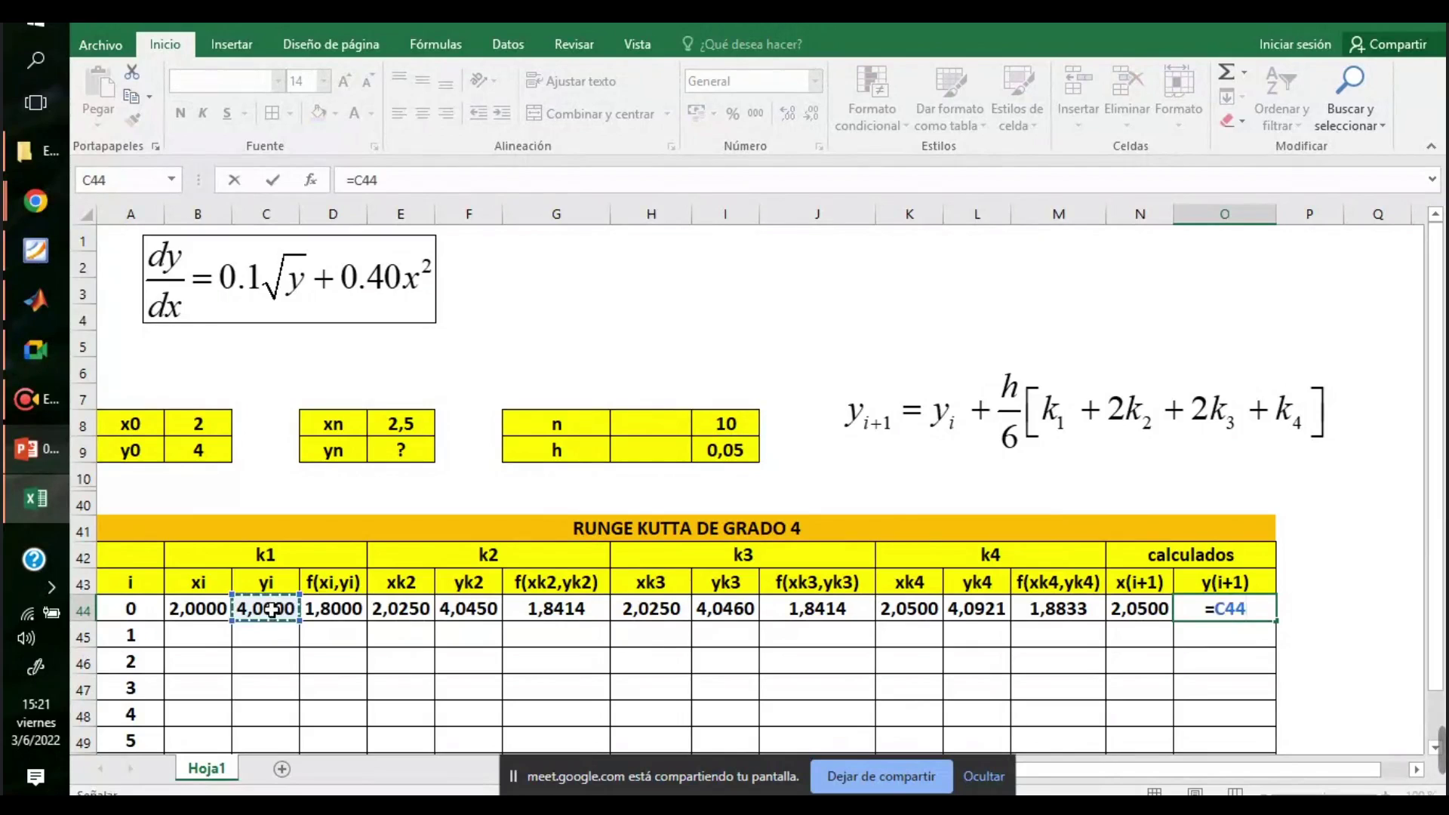
text(+)
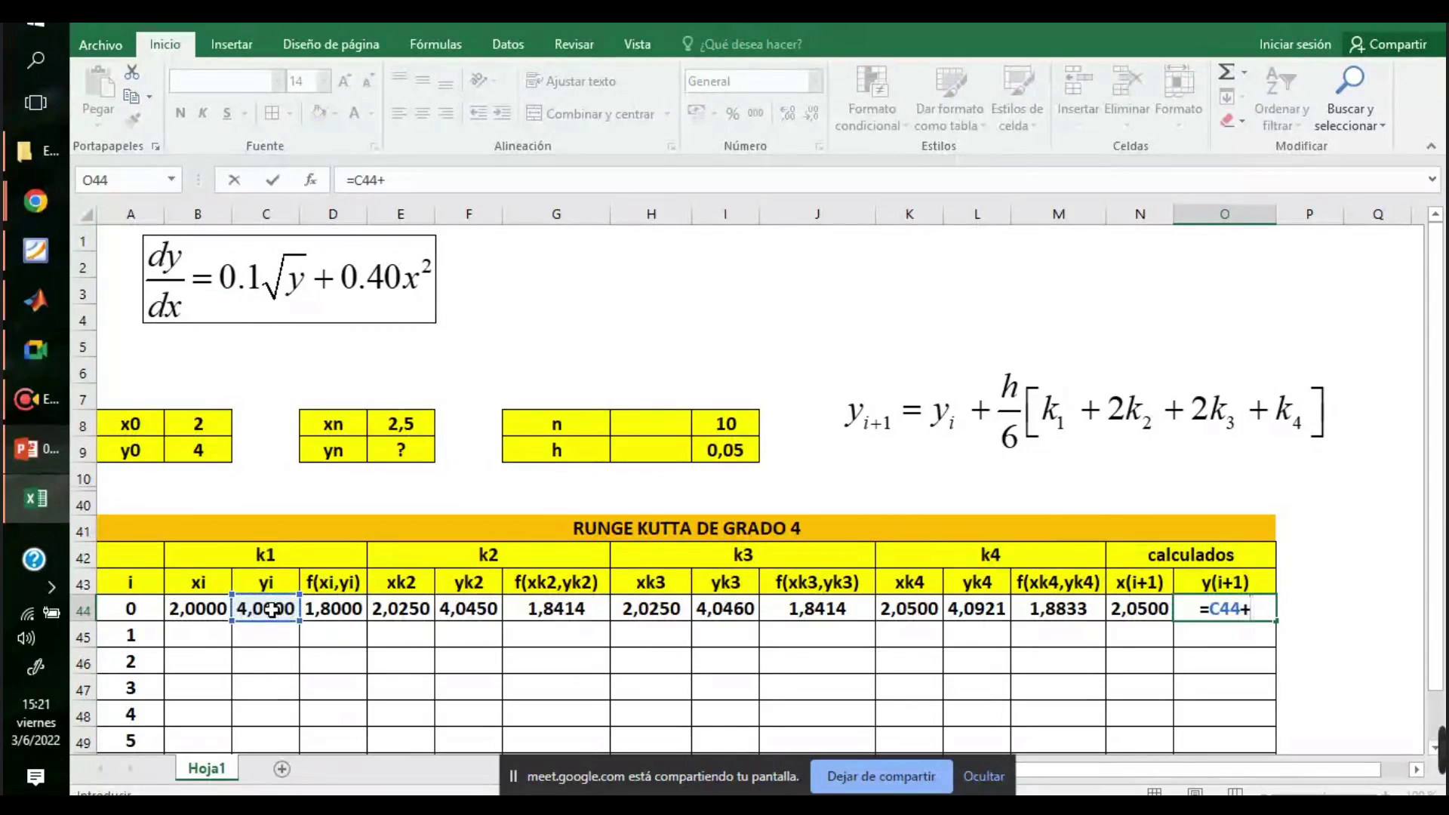
text(()
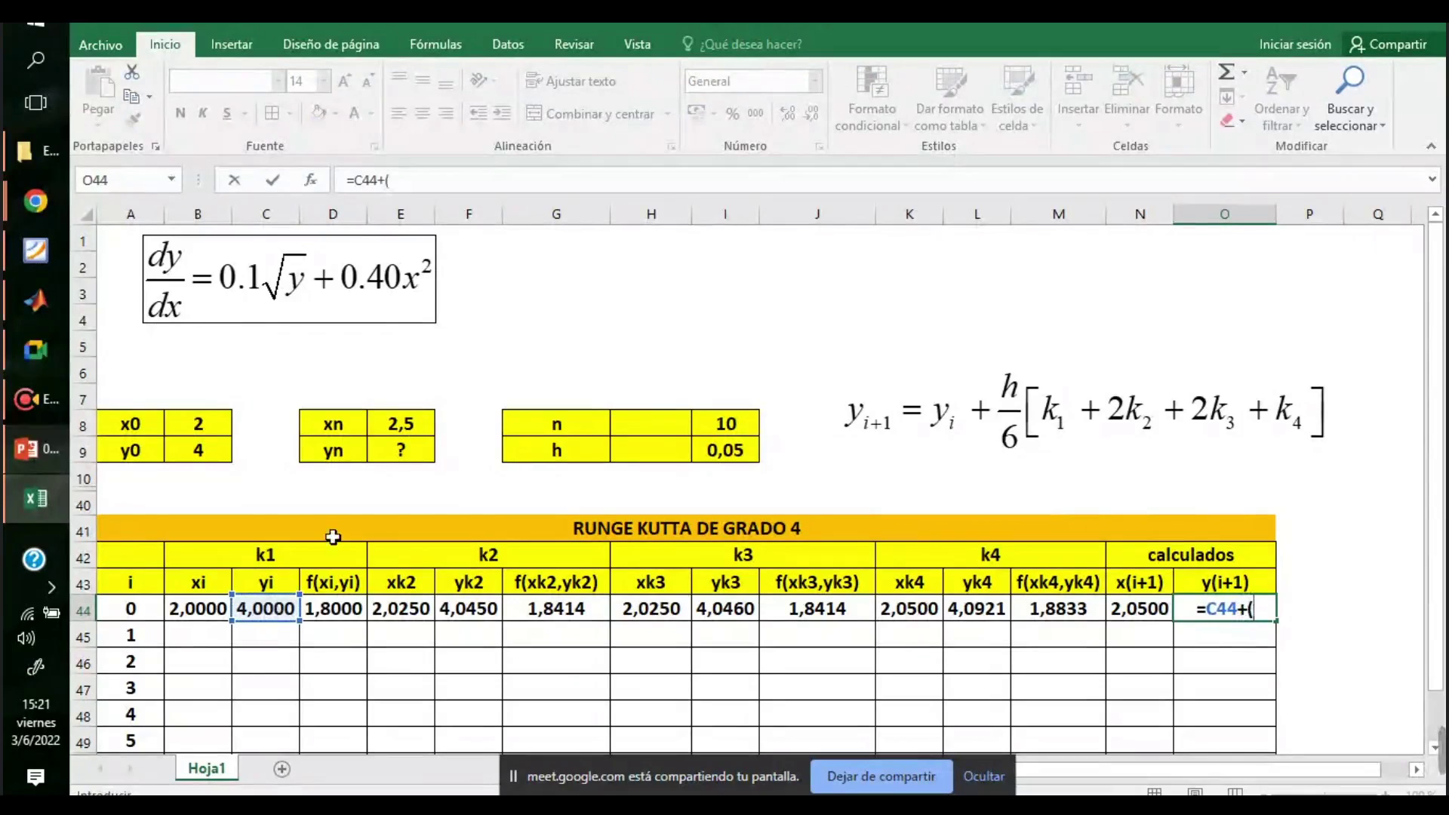
click(725, 453)
click(400, 181)
text($9)
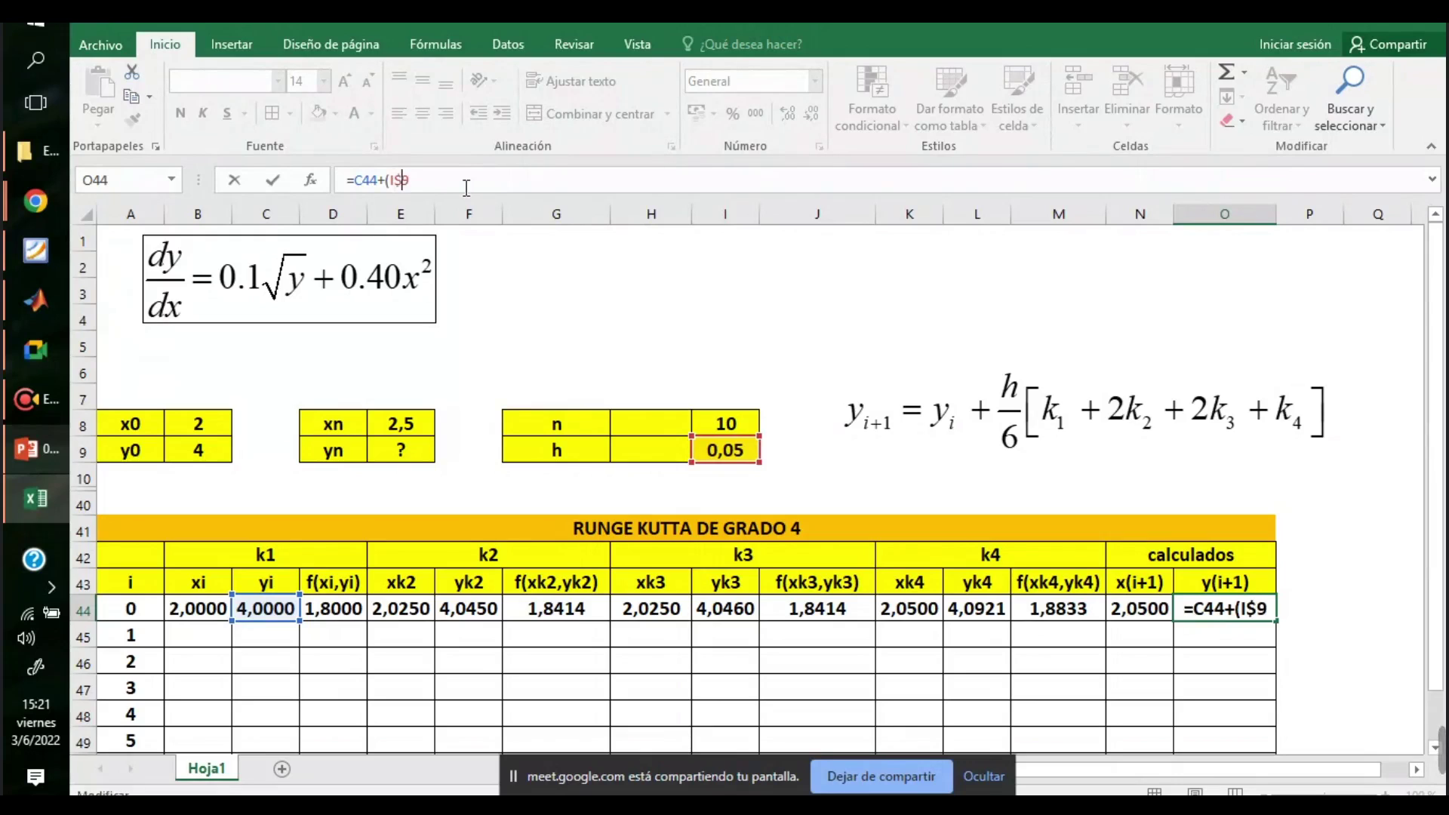
text(/)
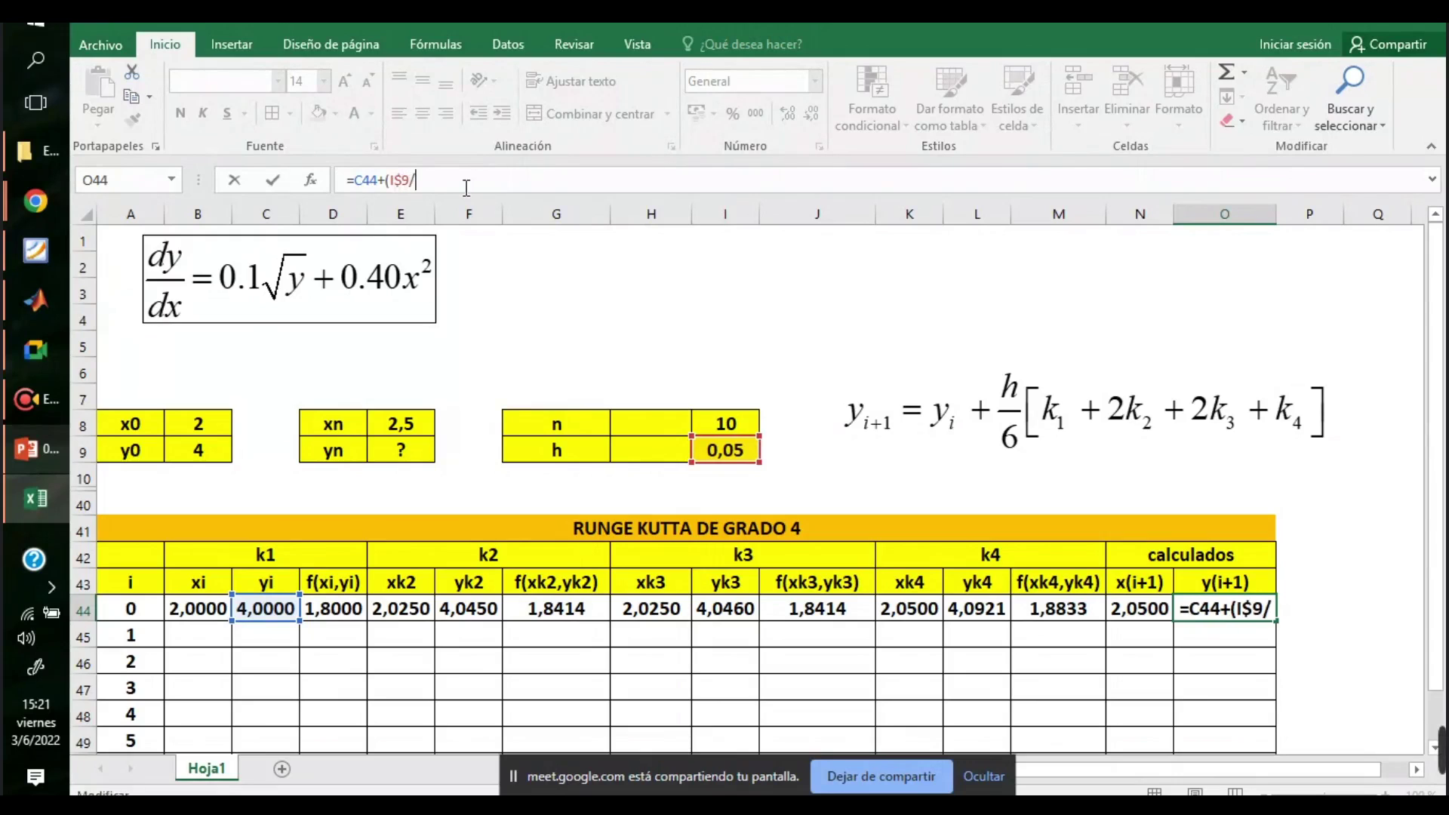
text(6)*()
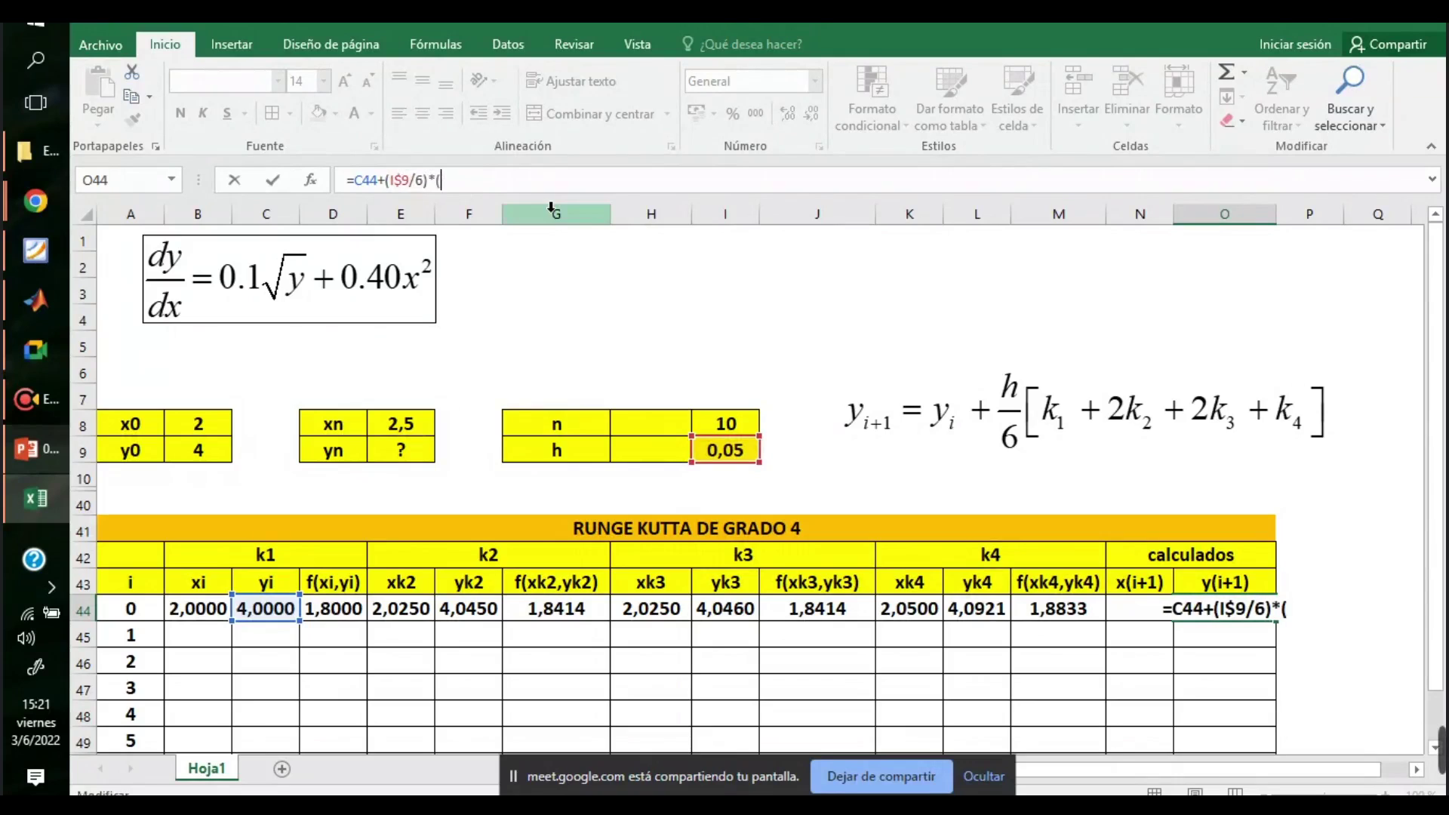
click(329, 610)
text(+)
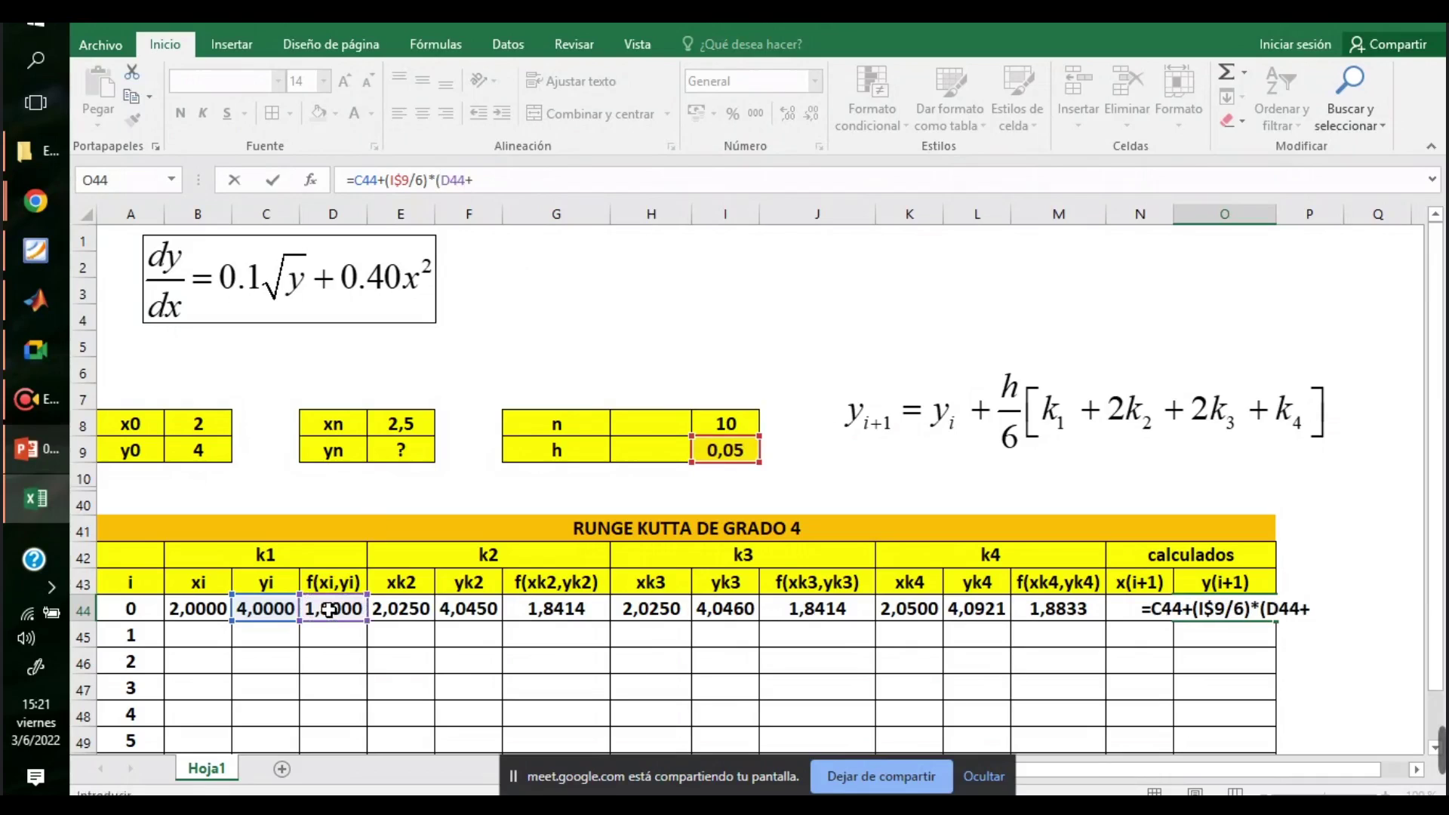
text(2*)
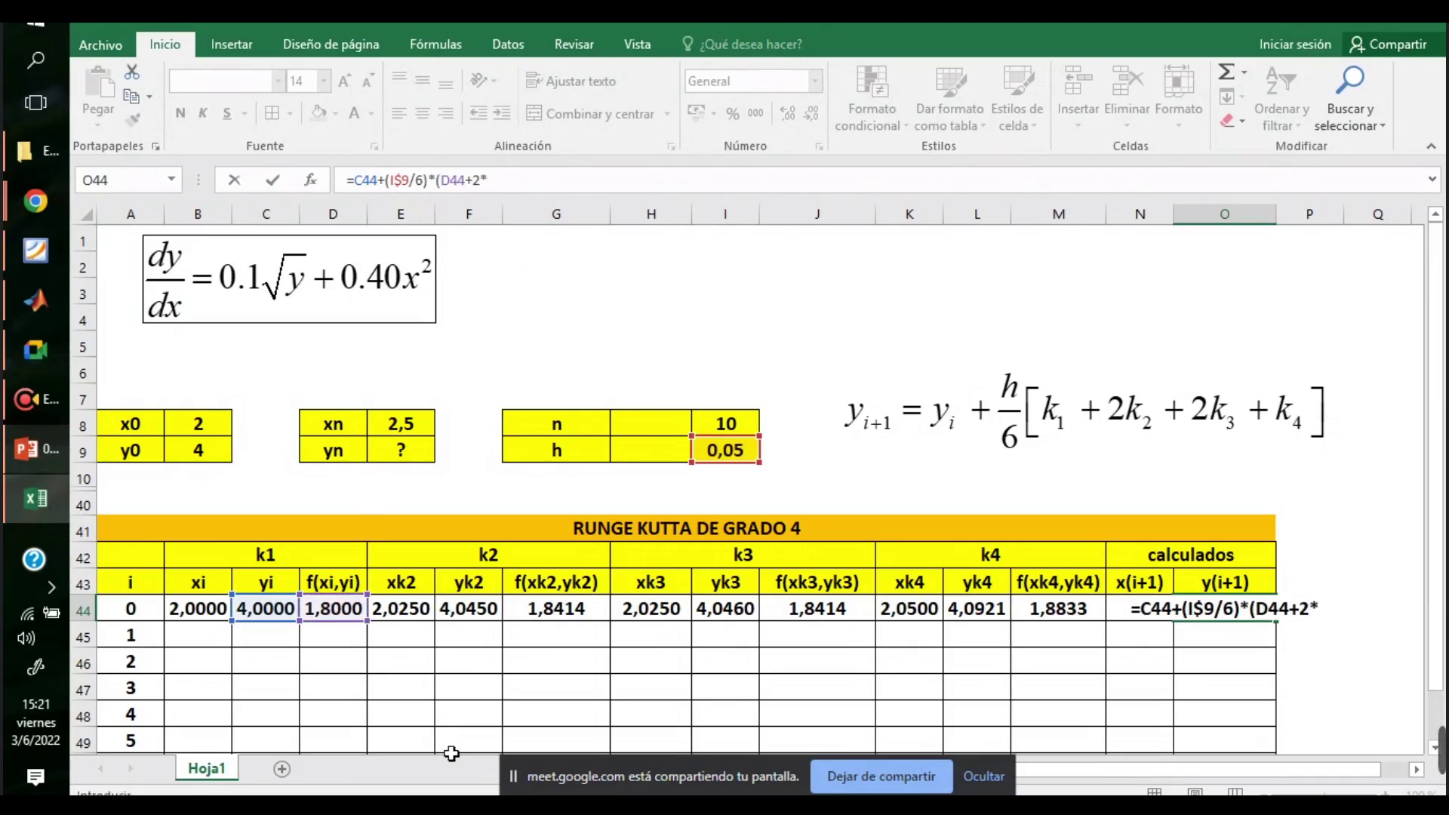
click(533, 606)
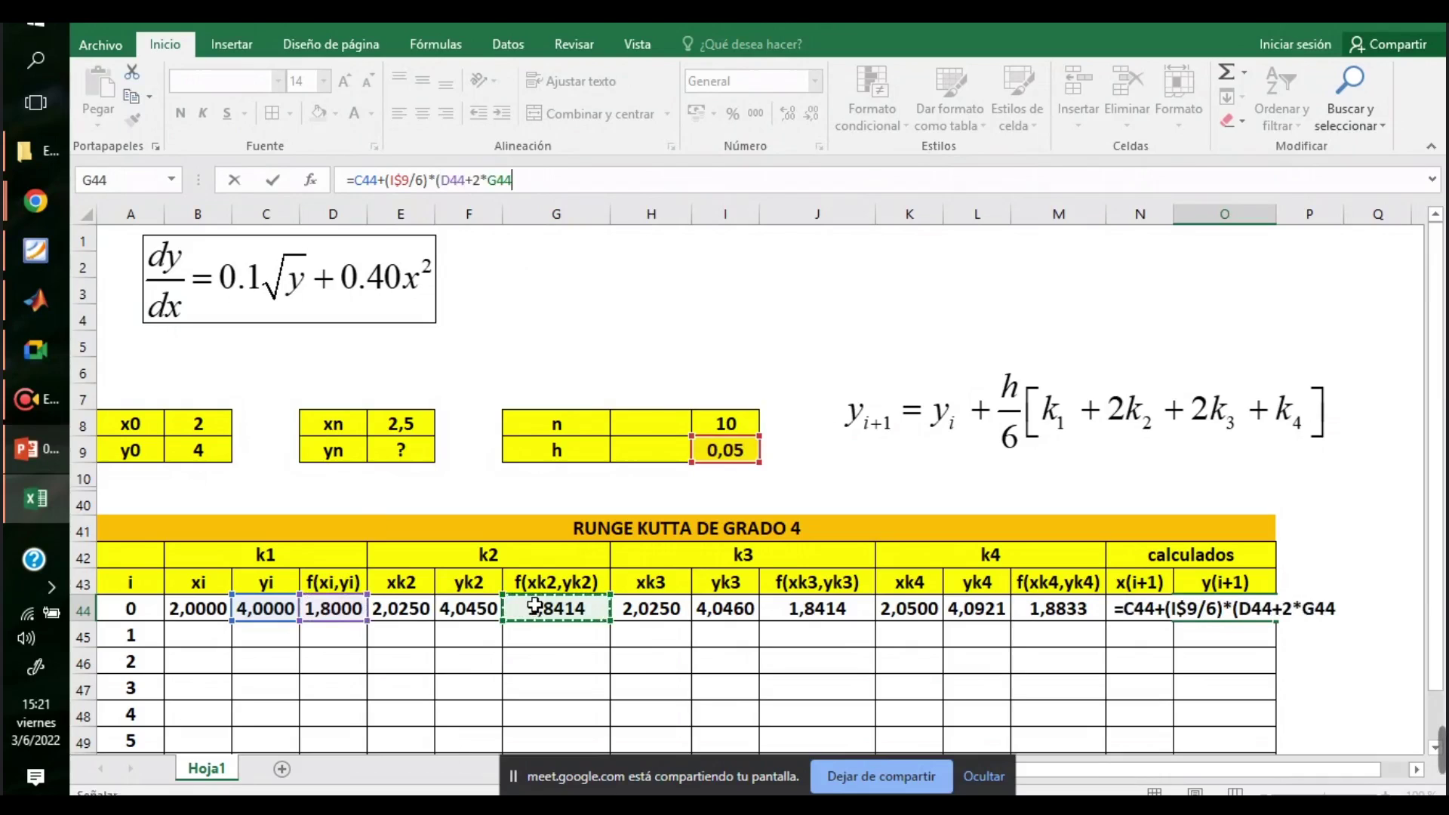
text(+2*)
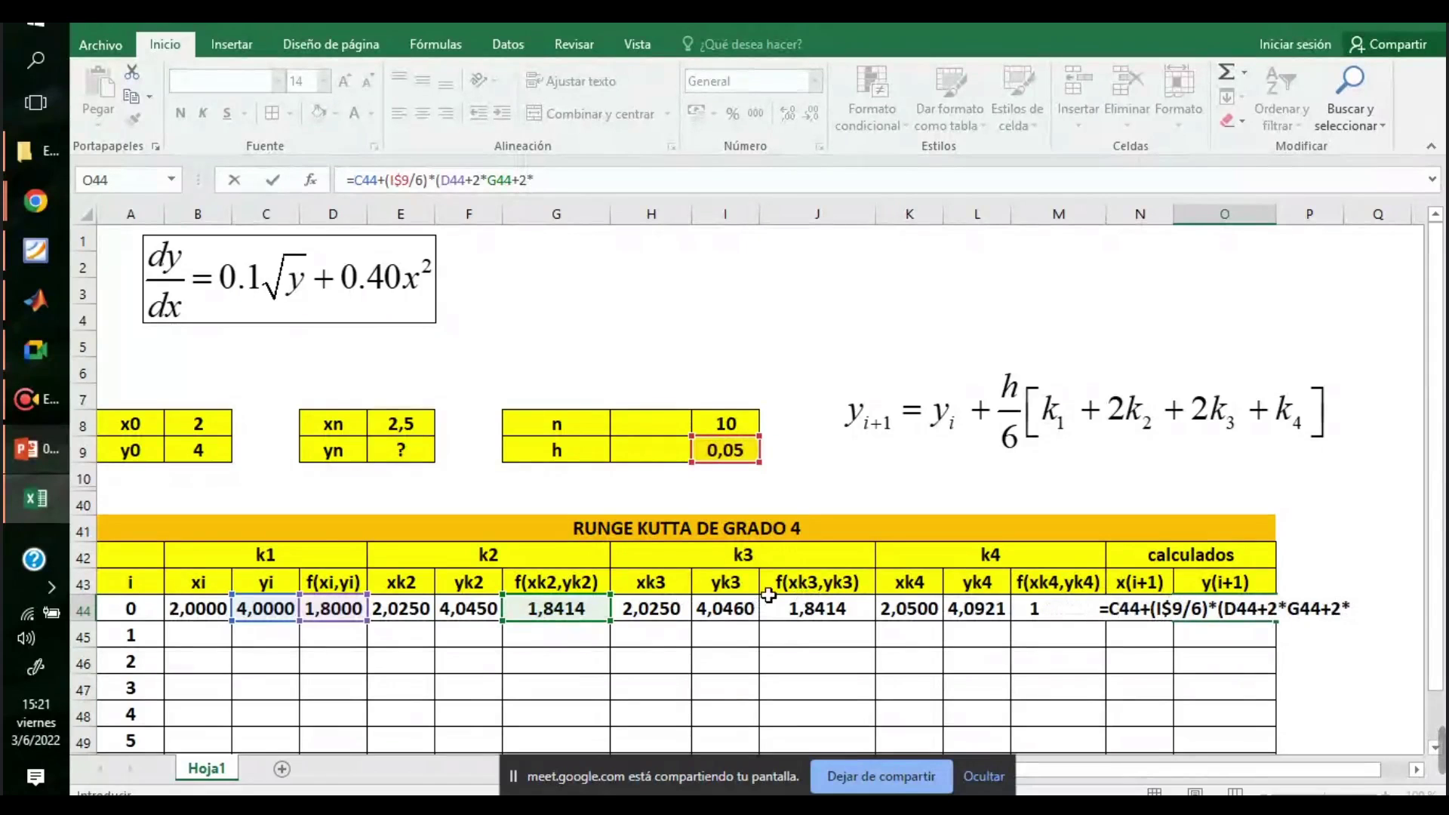
click(806, 610)
text(+)
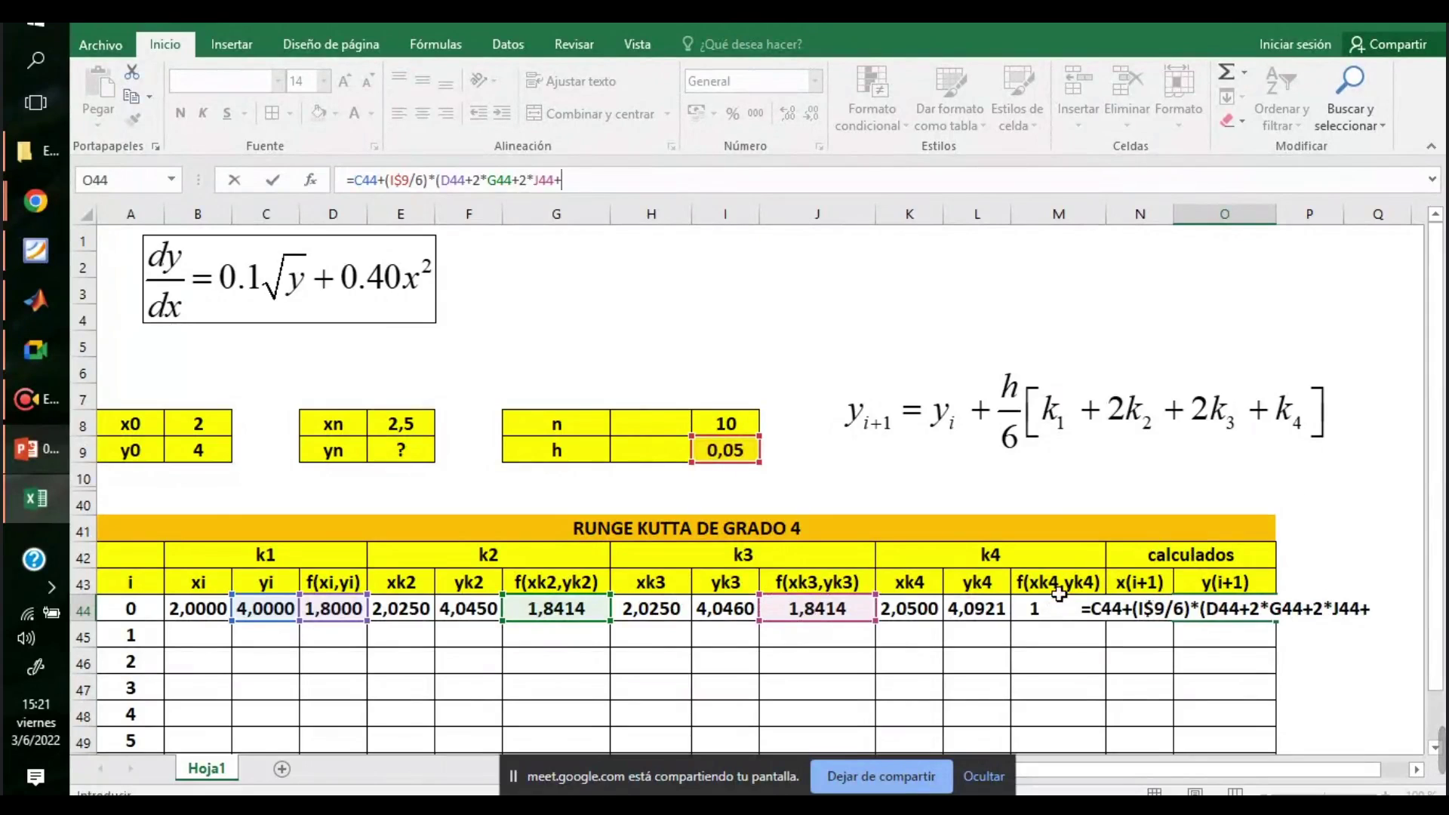
click(1032, 609)
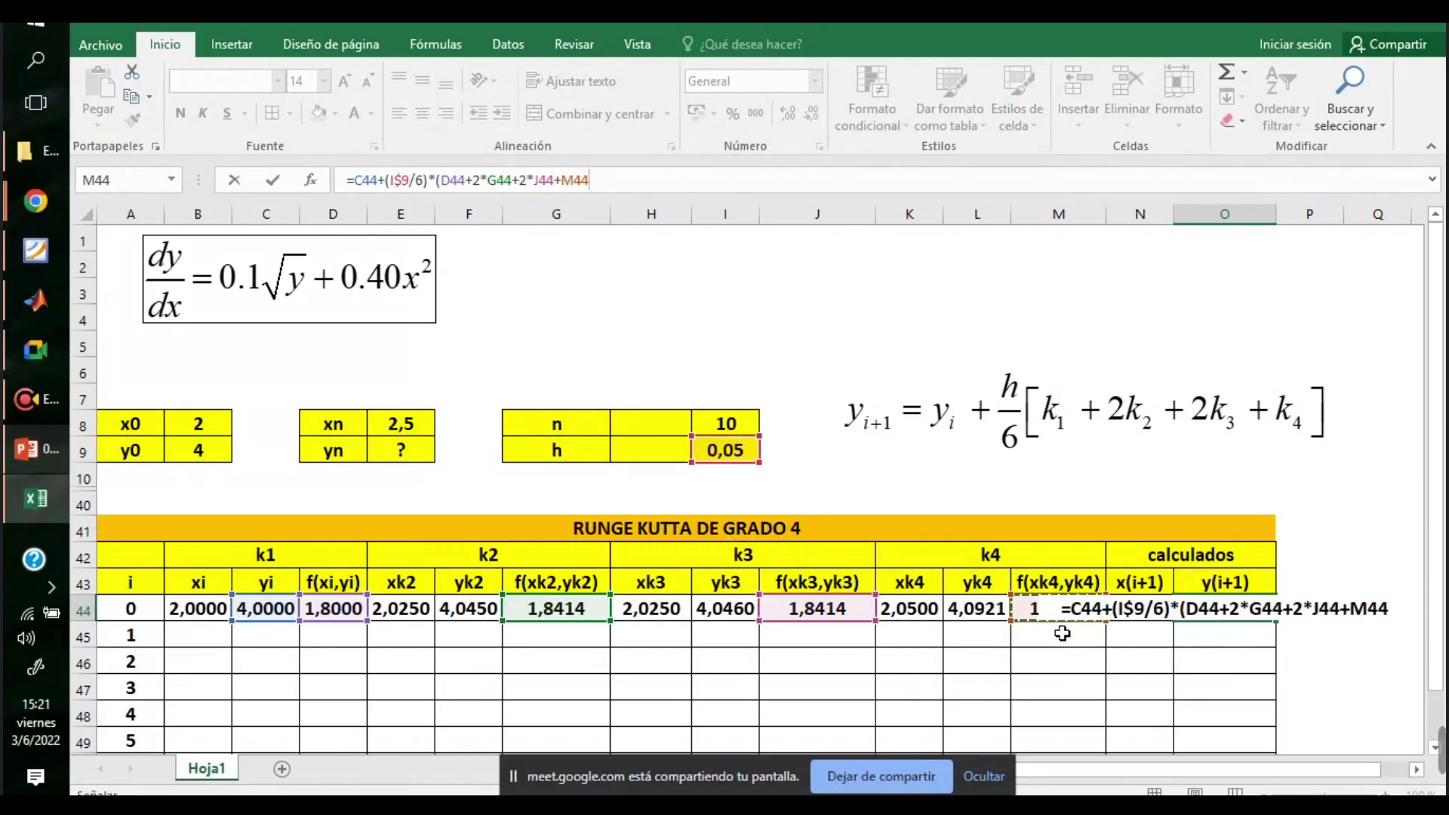
text())
key(Return)
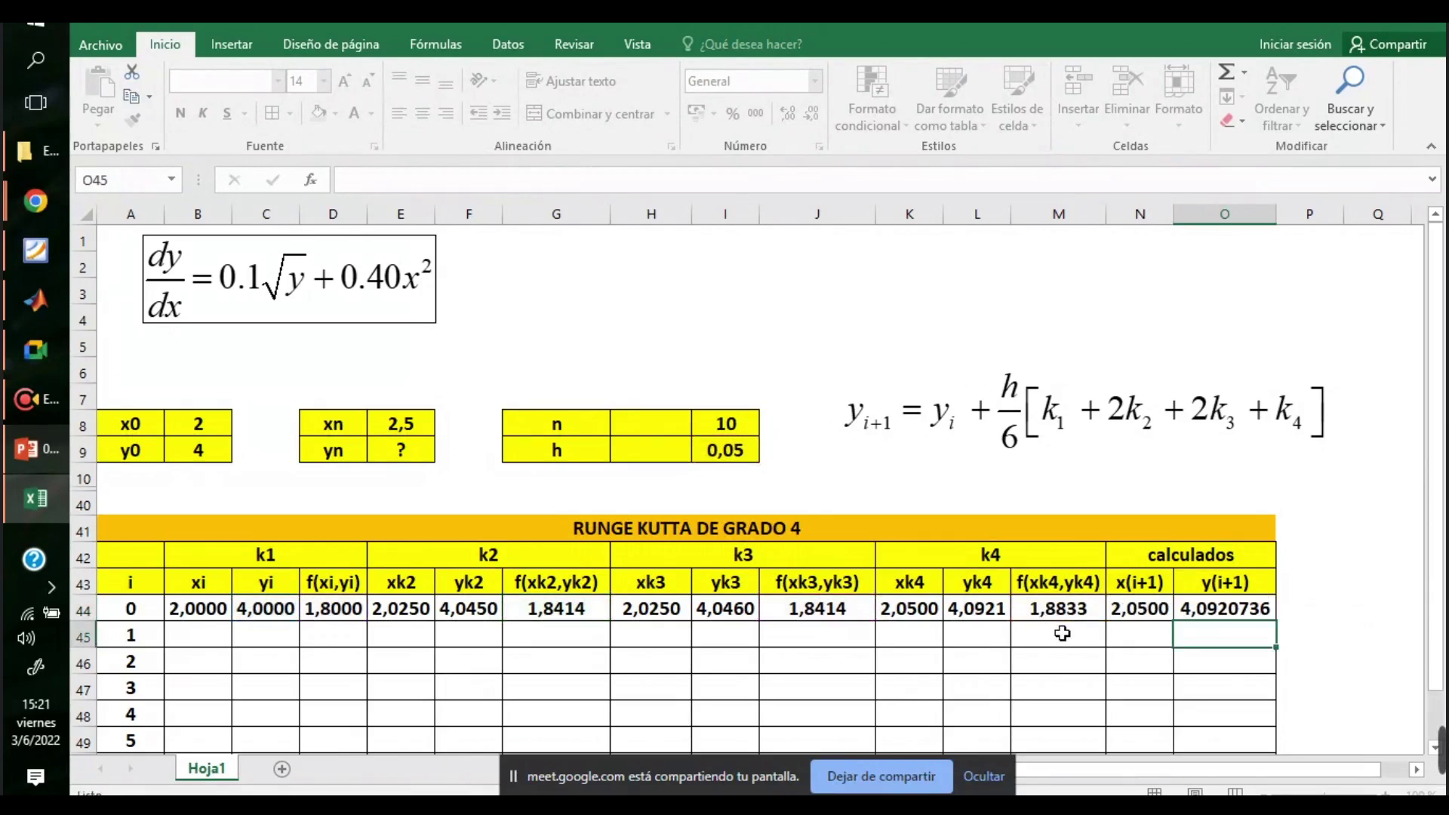
scroll(1115, 604, down, 2)
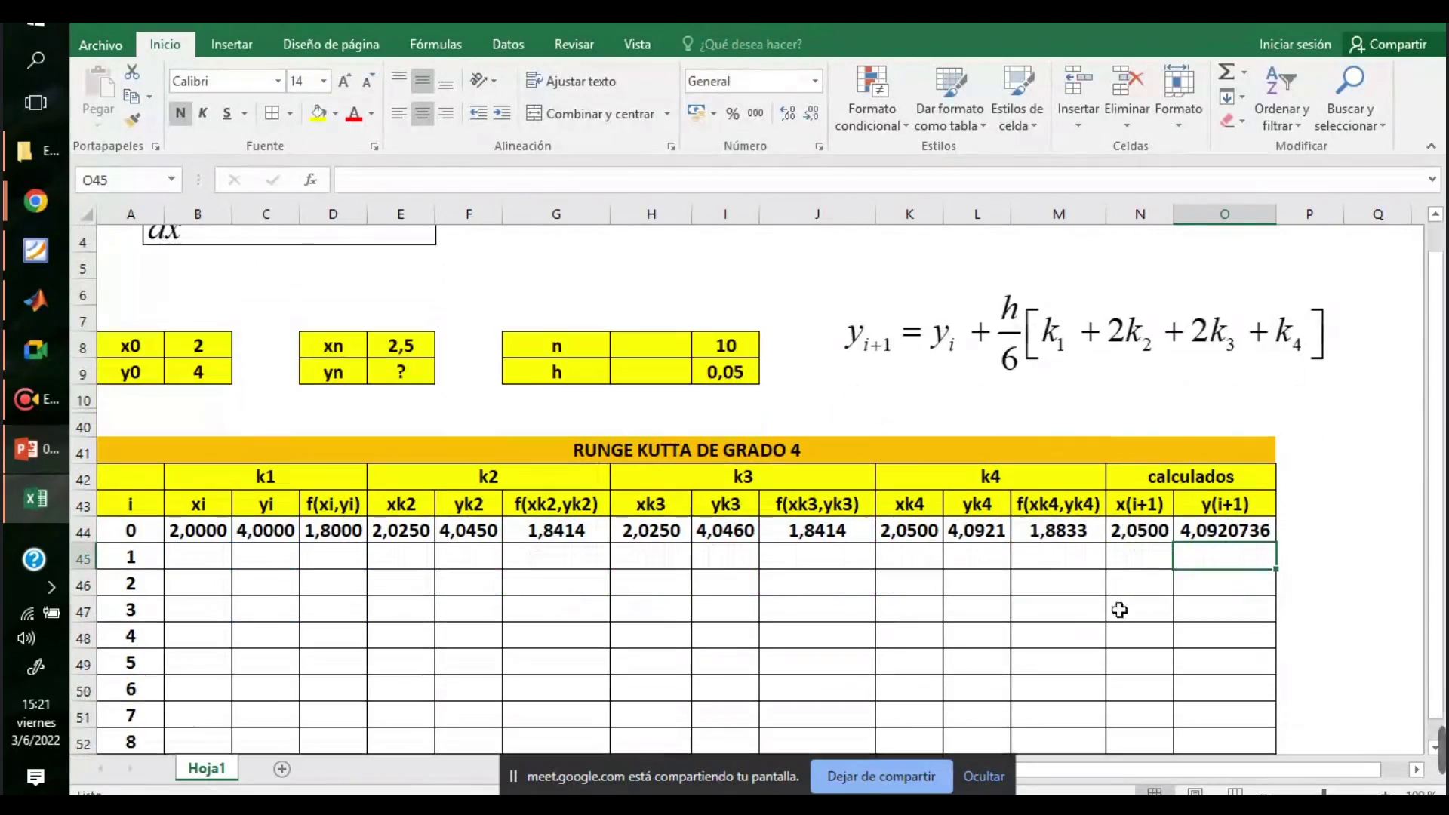
- Link iteration 1's xi and yi to iteration 0's calculated values, entering +N44 in B45 and +O44 in C45
click(197, 474)
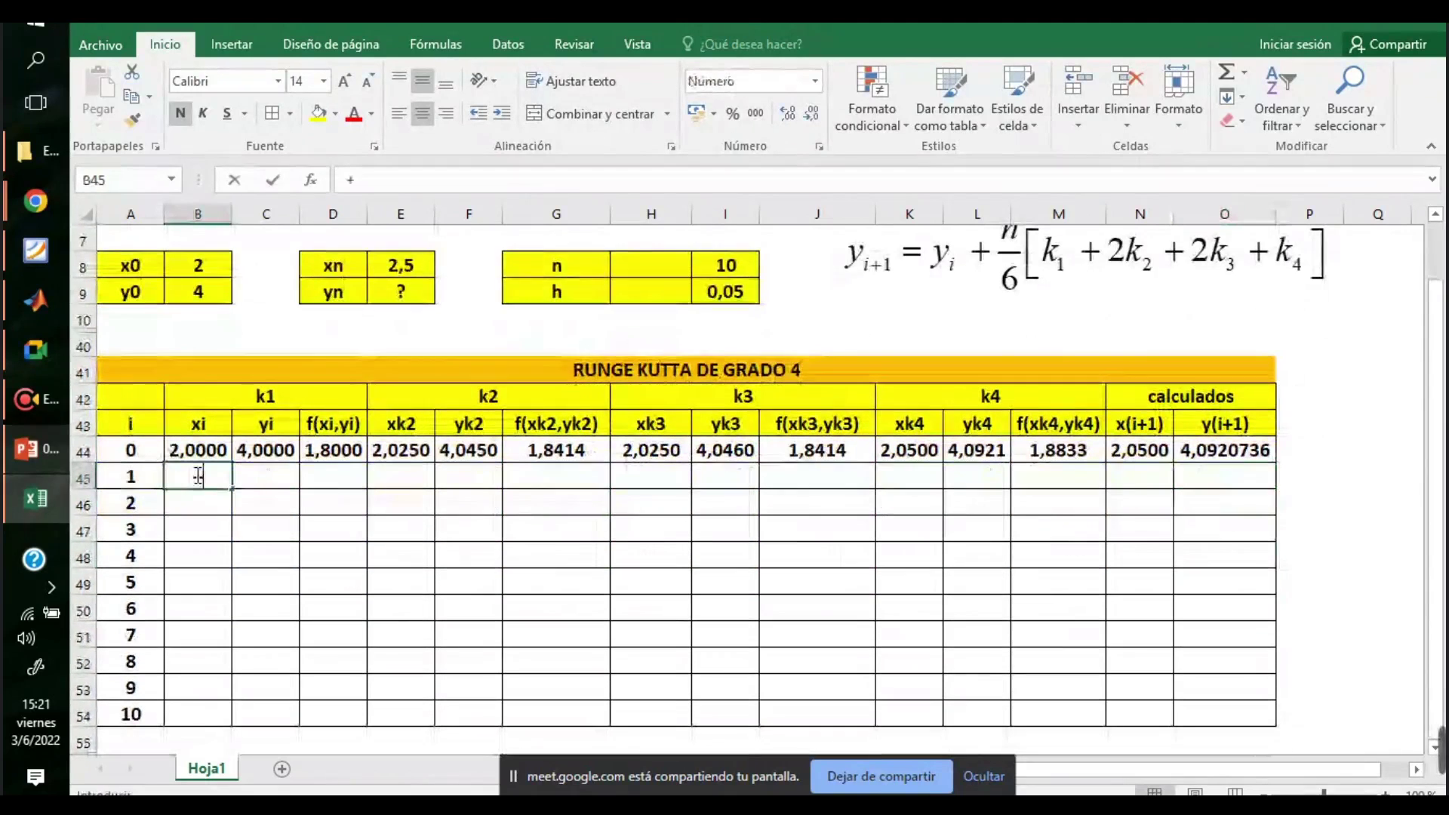
text(+)
click(1135, 450)
key(Return)
click(266, 478)
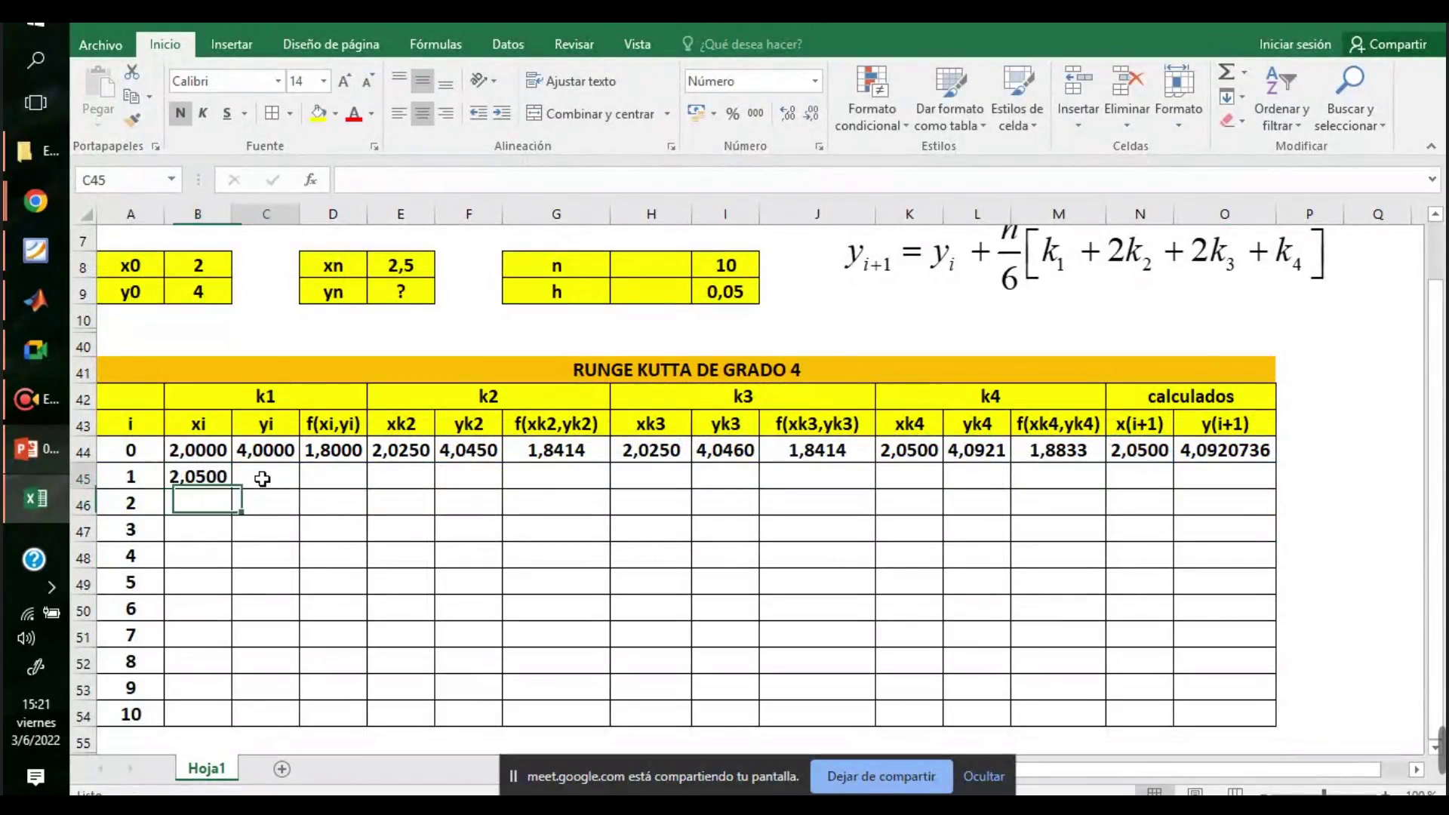
text(+)
click(1209, 447)
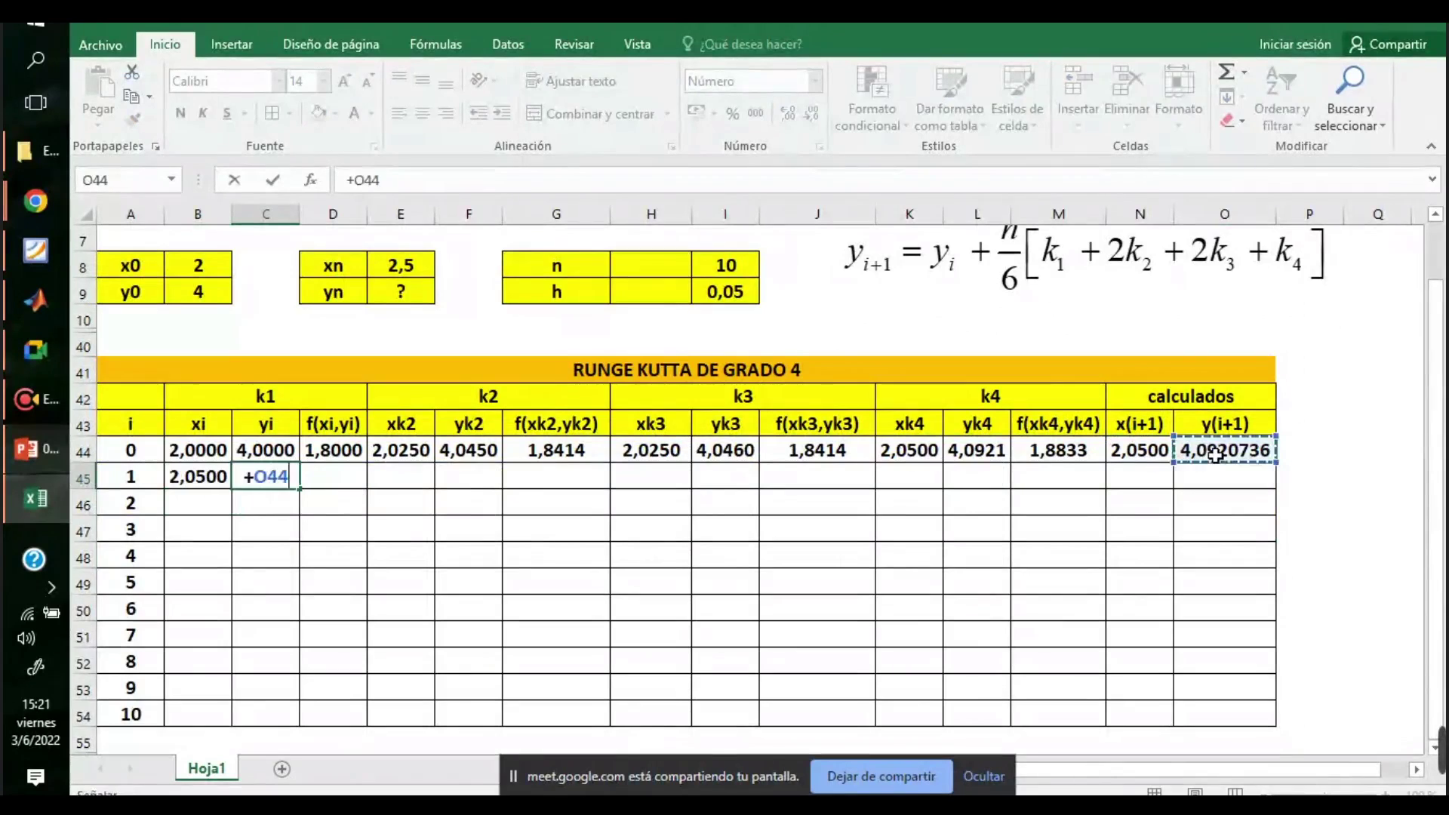
key(Return)
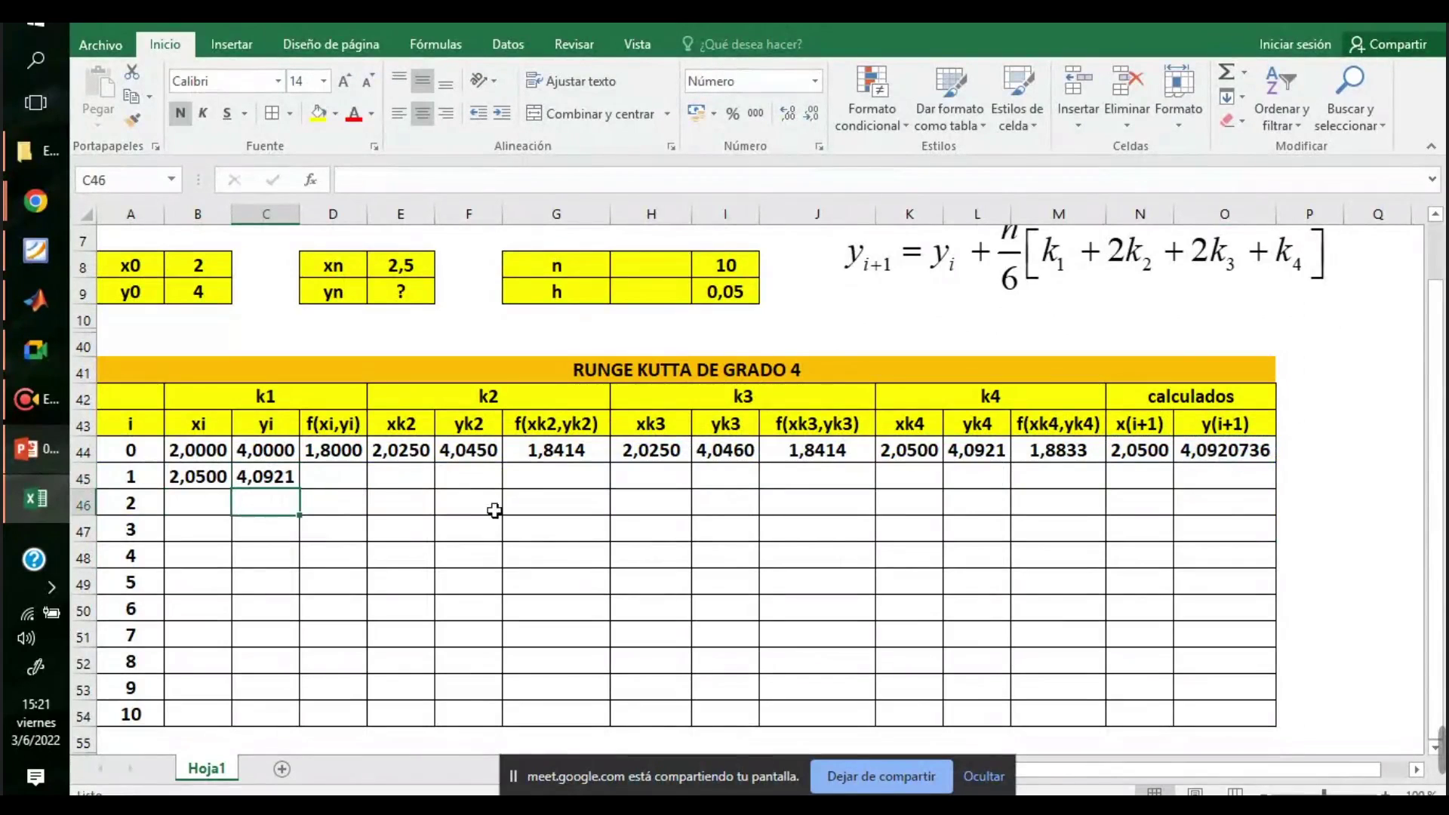
- Fill the row 44 formulas from D to O into row 45, and copy B45:O45 down to row 54 for iteration 10
drag(366, 453, 1283, 487)
click(1034, 591)
drag(198, 476, 1283, 725)
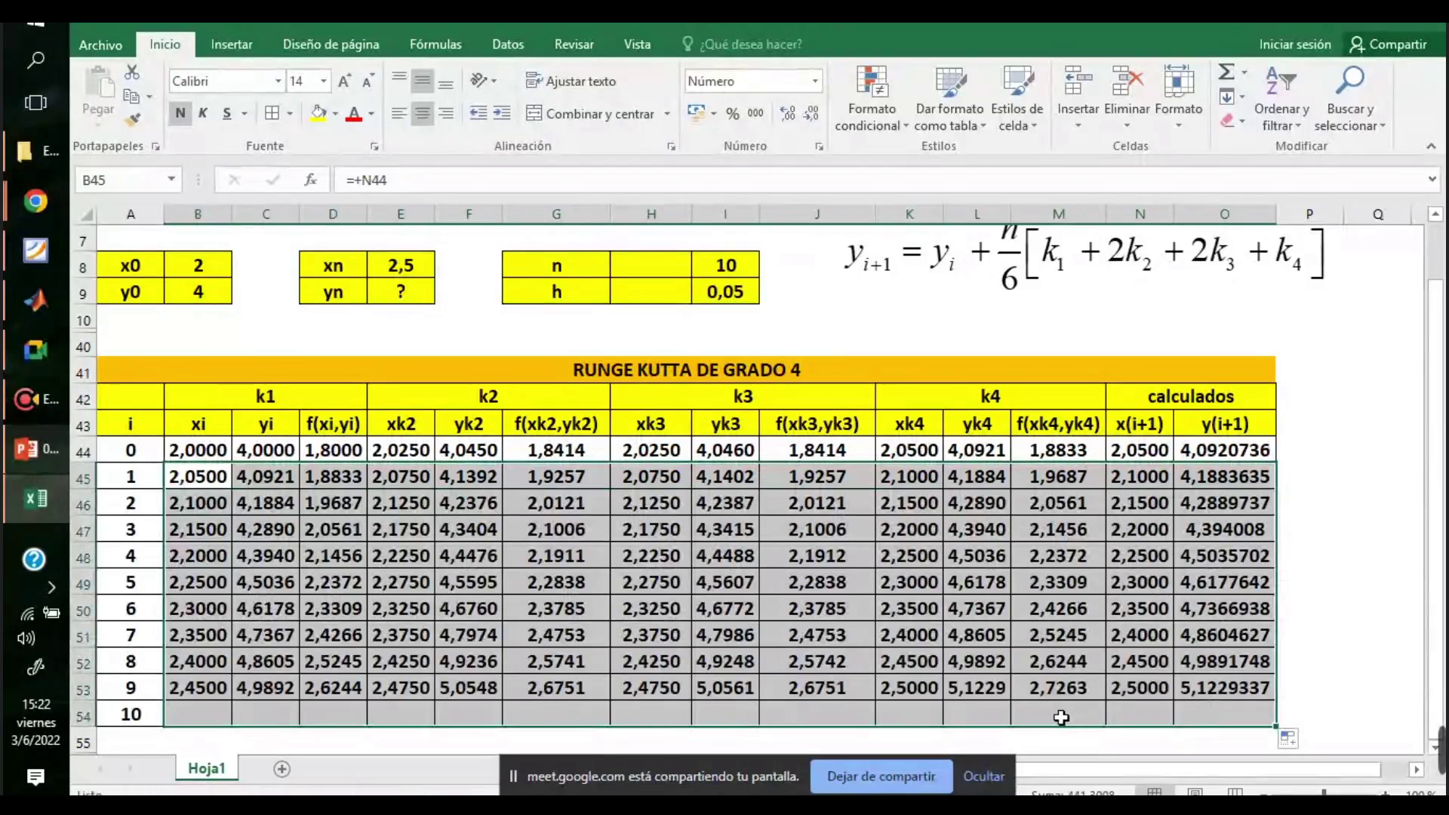
click(1313, 657)
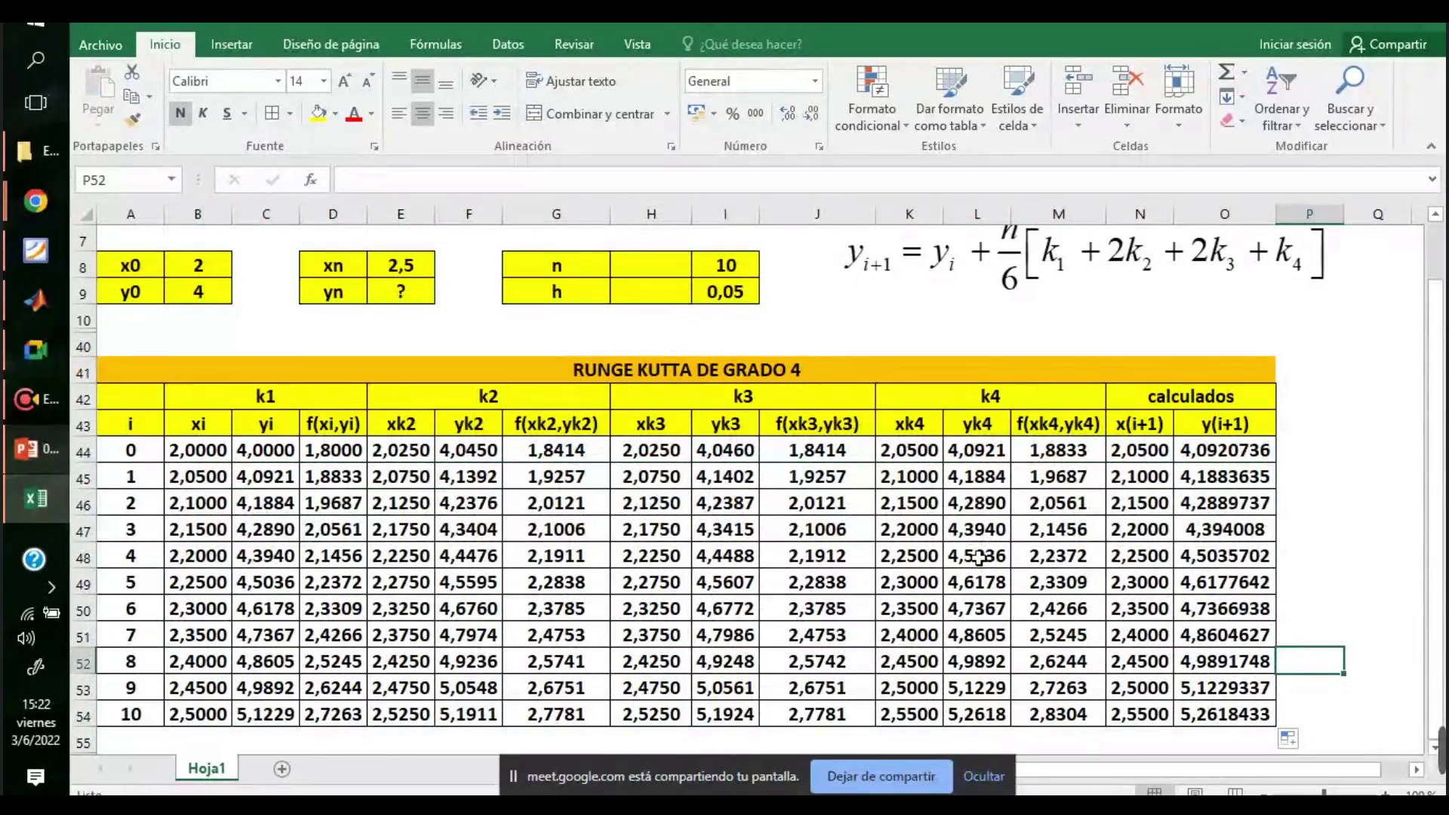
- Delete the y(i+1) equation image beside the n and h cells
scroll(1053, 595, up, 1)
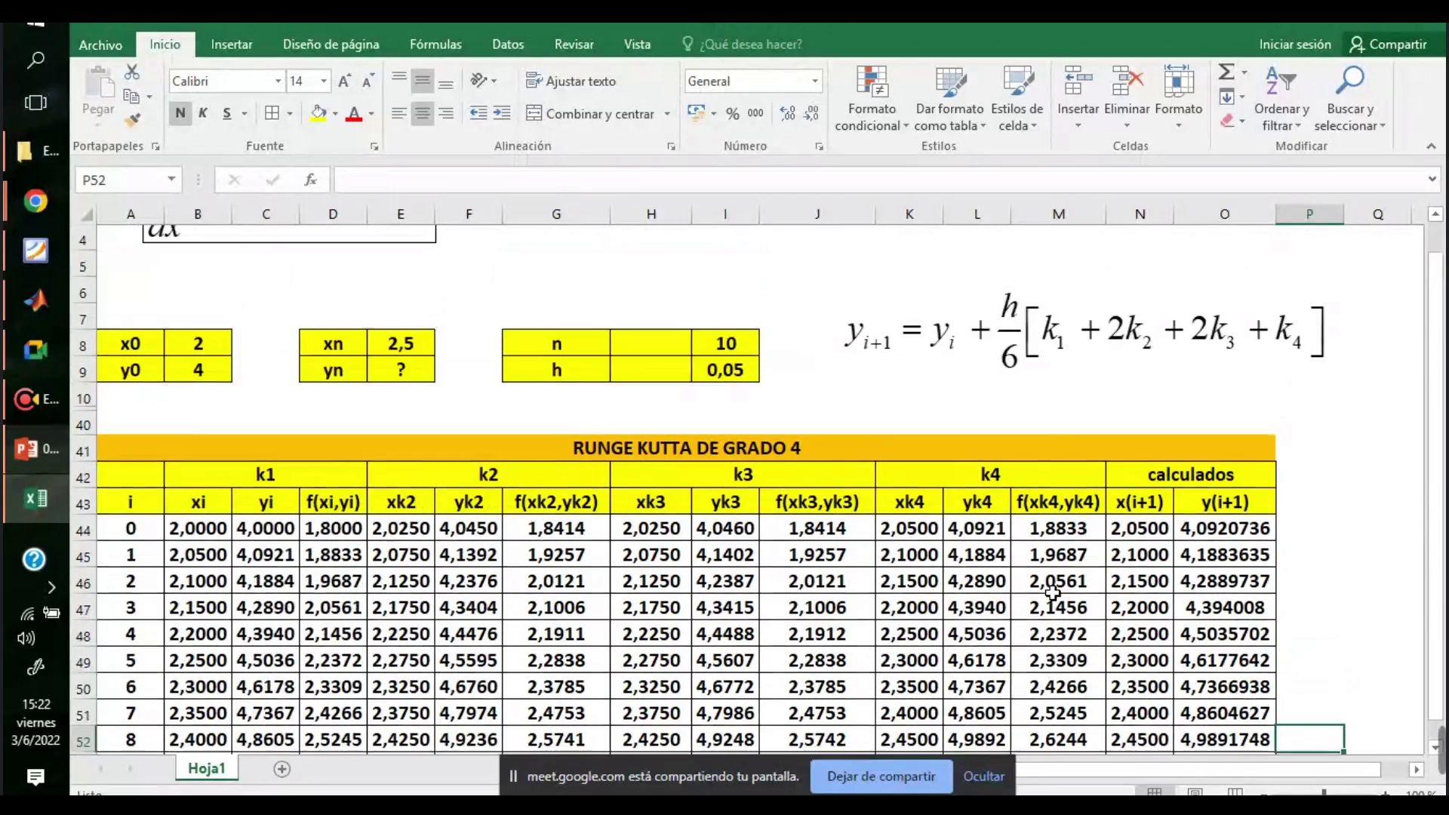
click(1069, 370)
key(Delete)
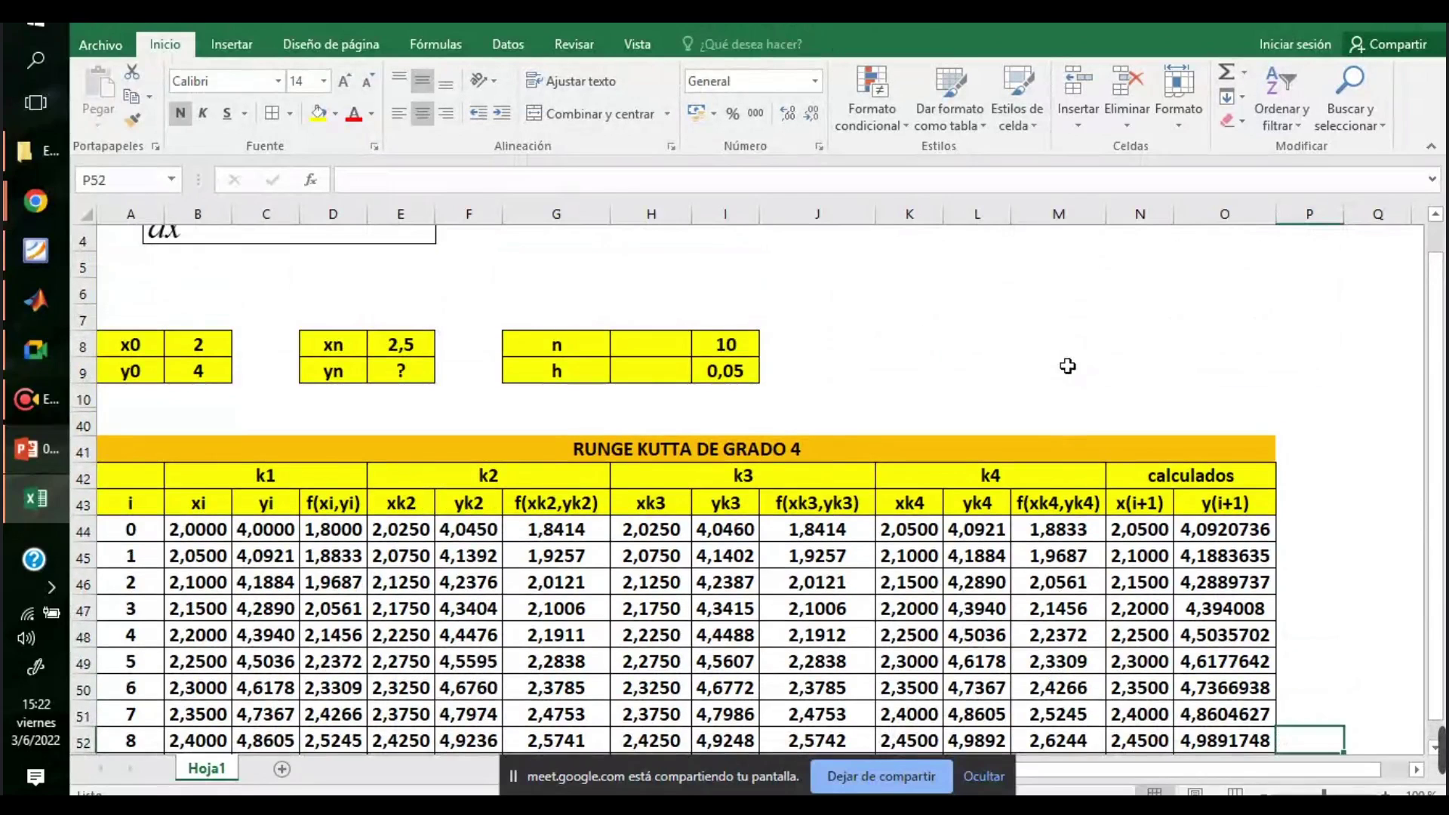
- Unhide the hidden rows between row 9 and row 42 containing the grade 2 and grade 3 Runge-Kutta tables
drag(83, 372, 107, 484)
right_click(85, 423)
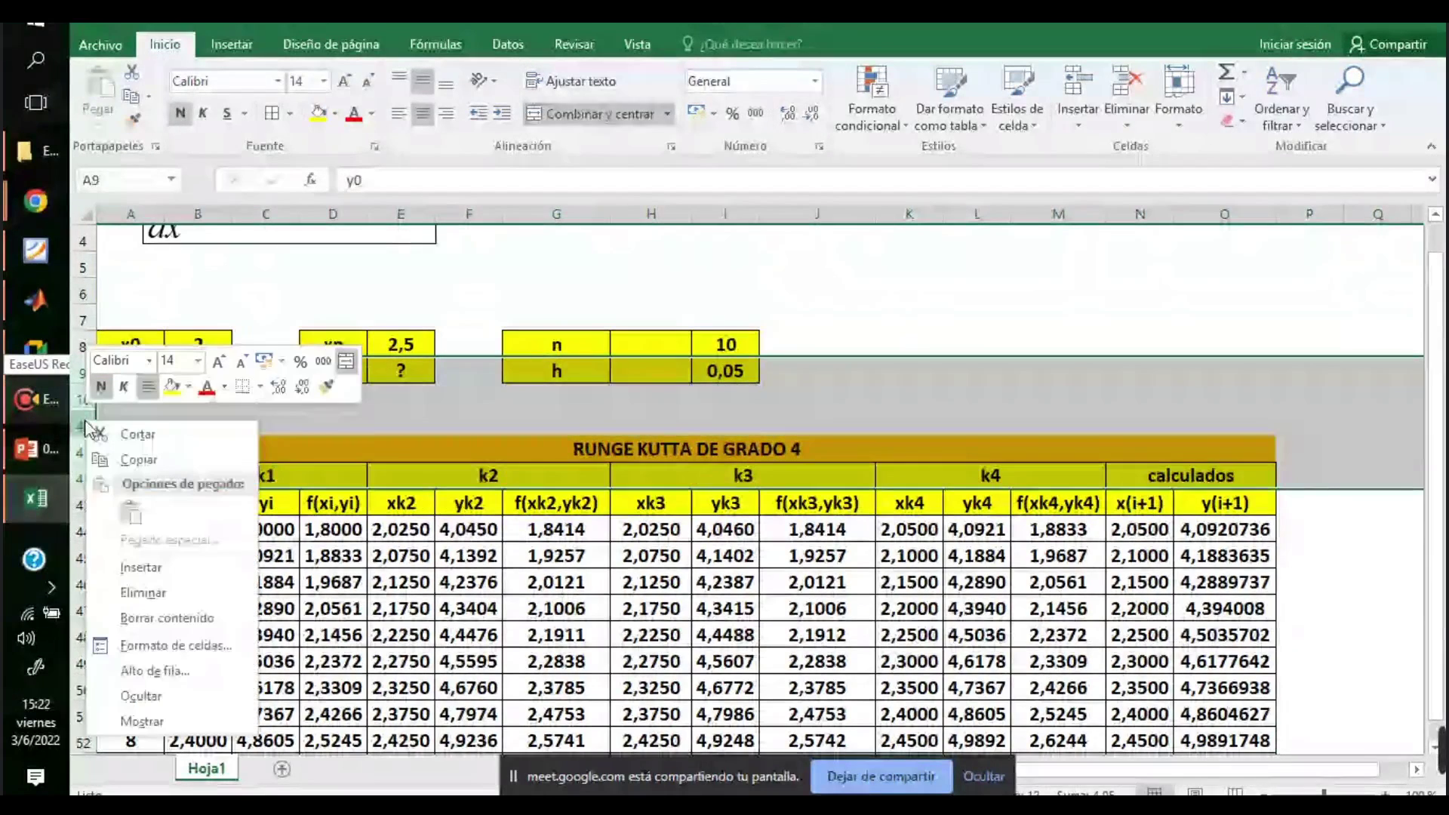
click(141, 720)
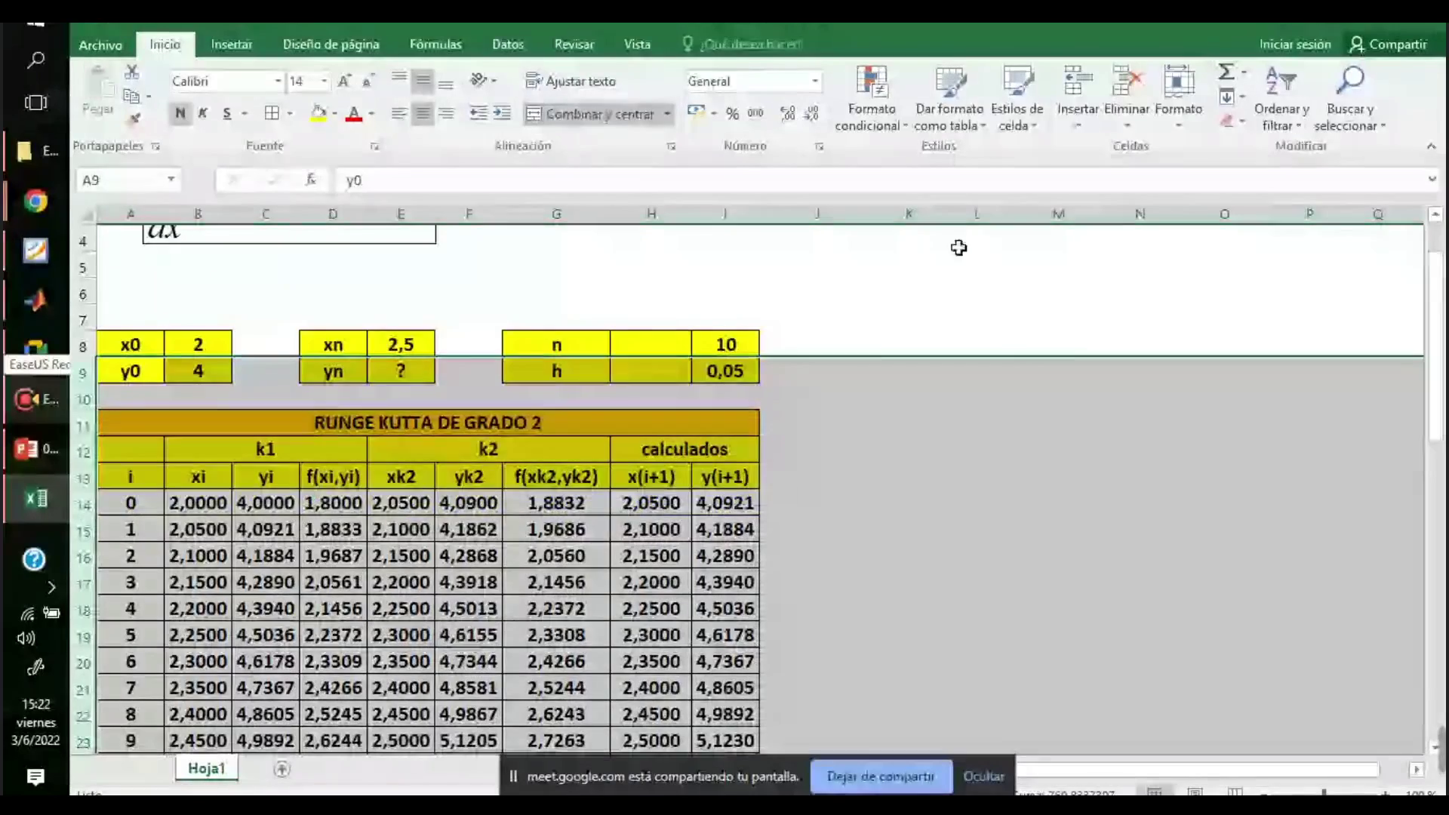
click(996, 393)
- Compare the yi values at iteration 10 across the grade 2, grade 3 and grade 4 Runge-Kutta tables
scroll(717, 513, down, 2)
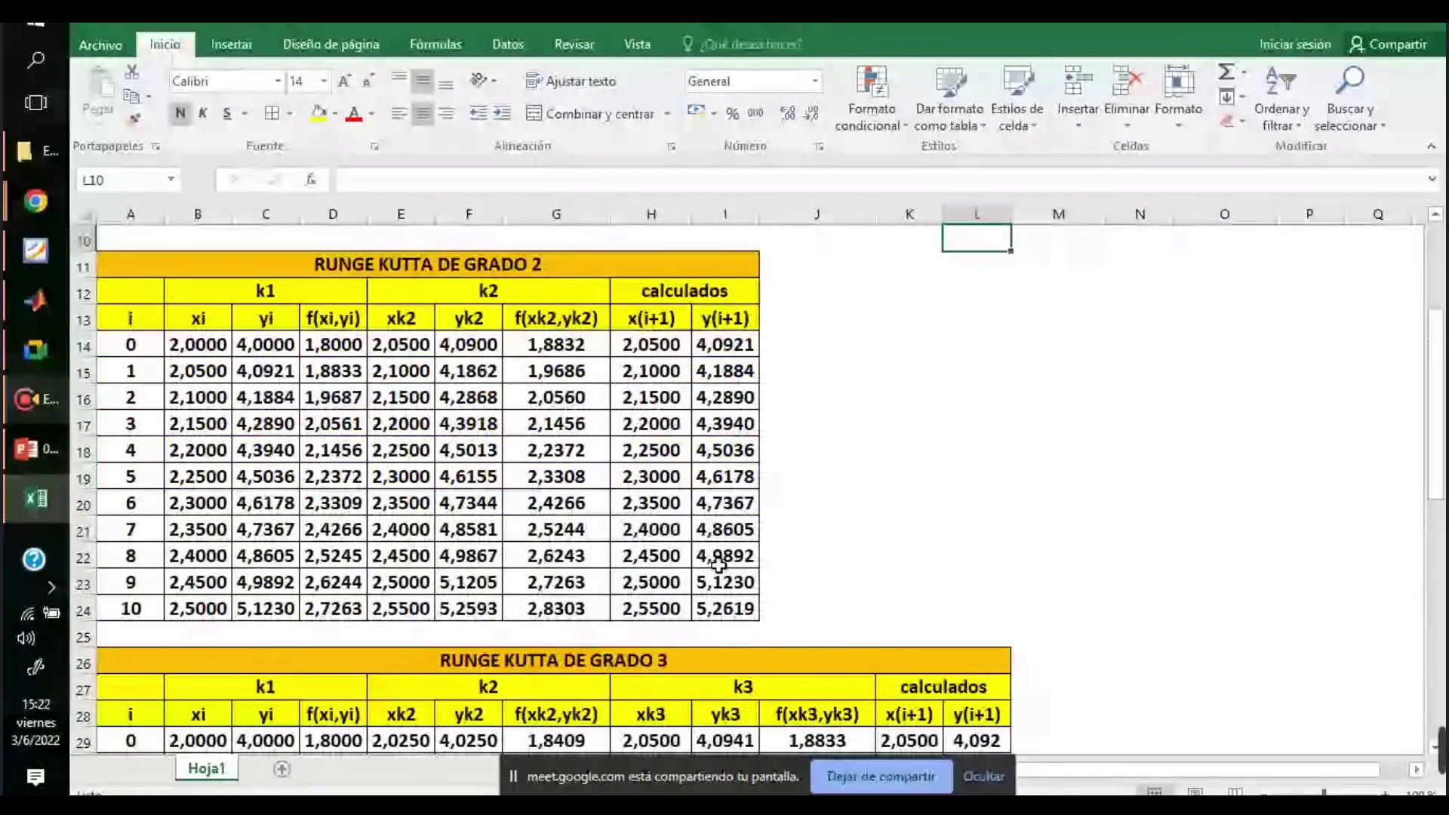
scroll(384, 582, down, 1)
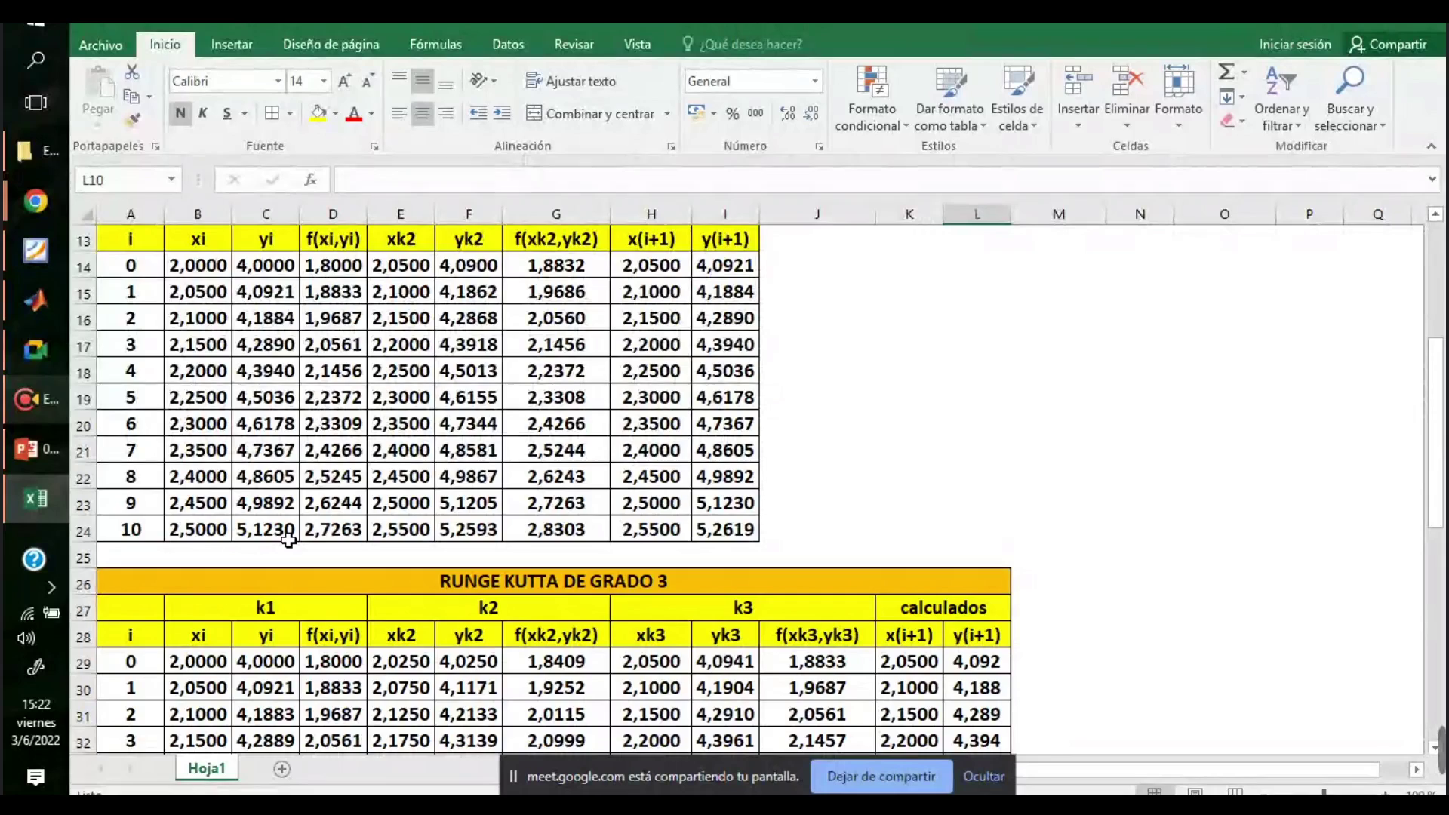
scroll(289, 540, down, 5)
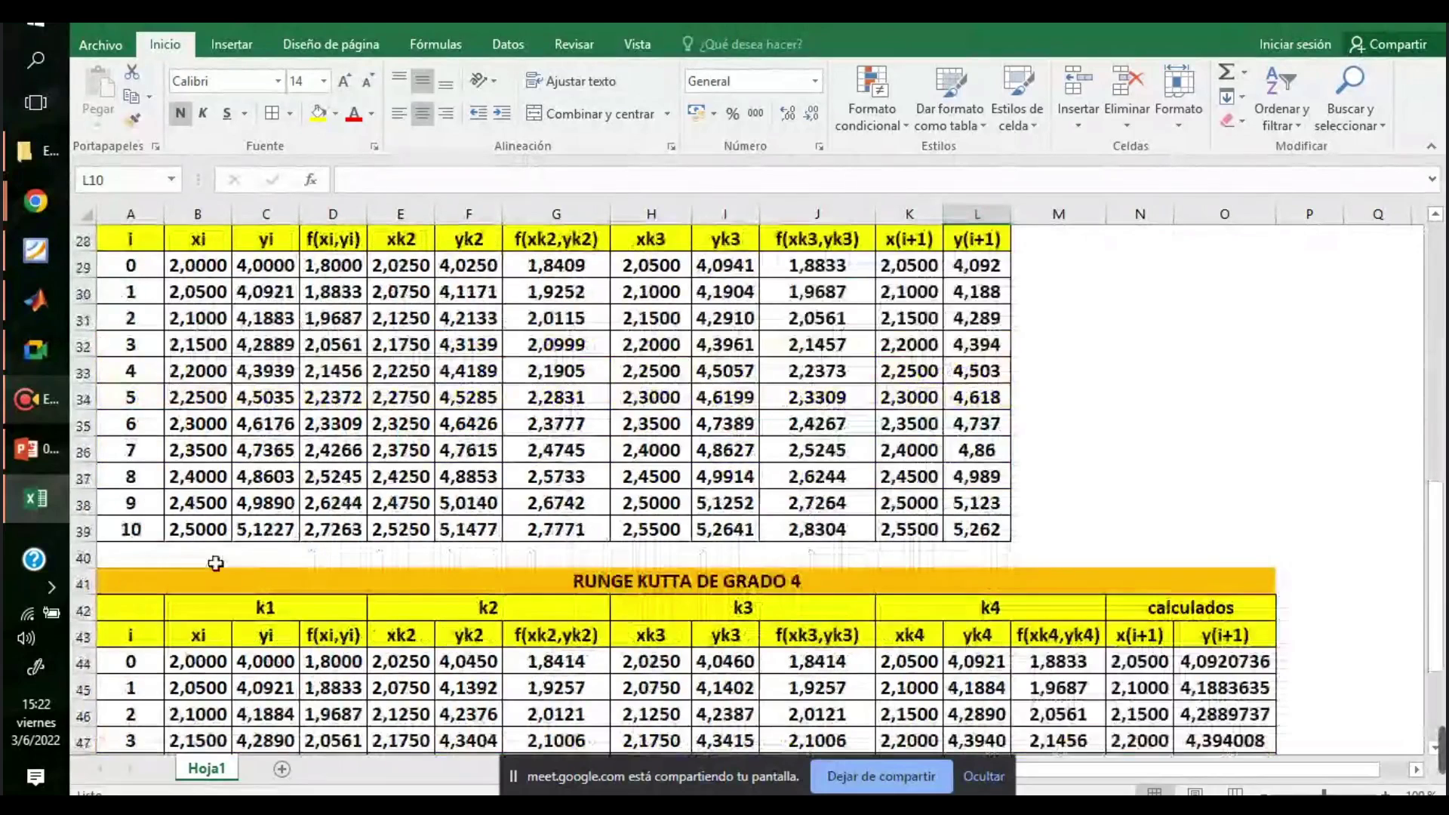
scroll(226, 543, up, 1)
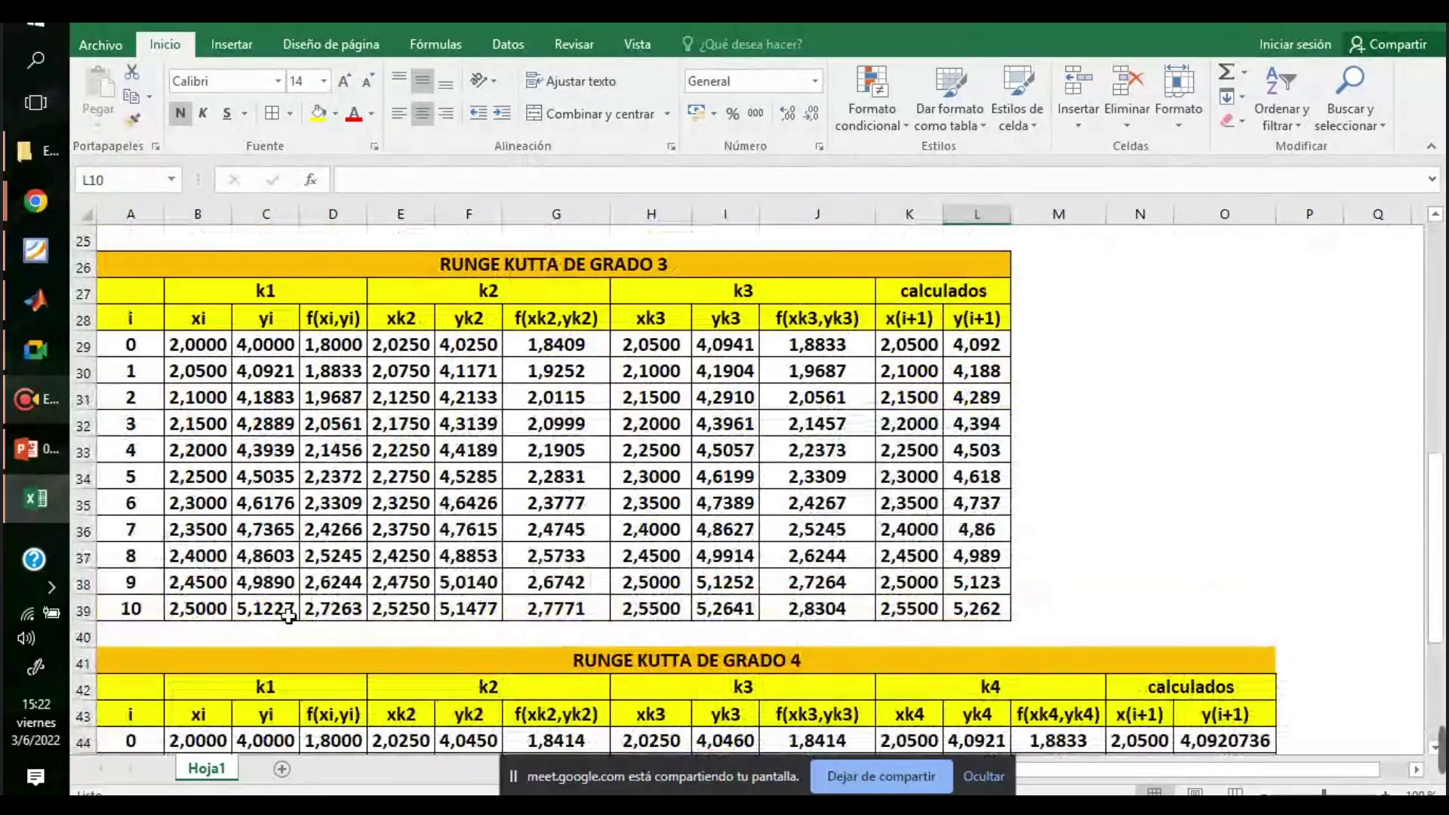
scroll(289, 615, down, 4)
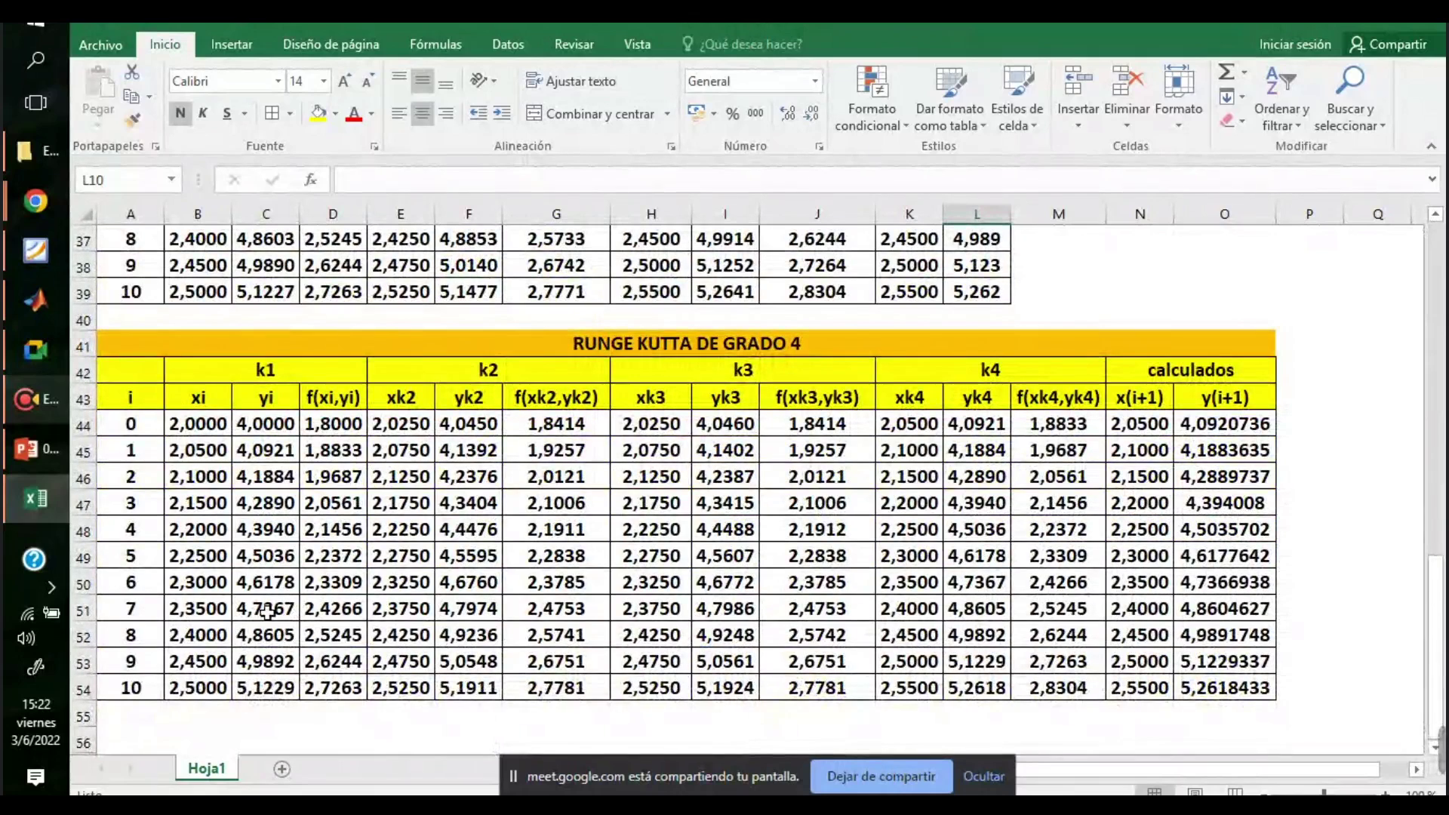
scroll(267, 613, up, 4)
scroll(267, 613, up, 3)
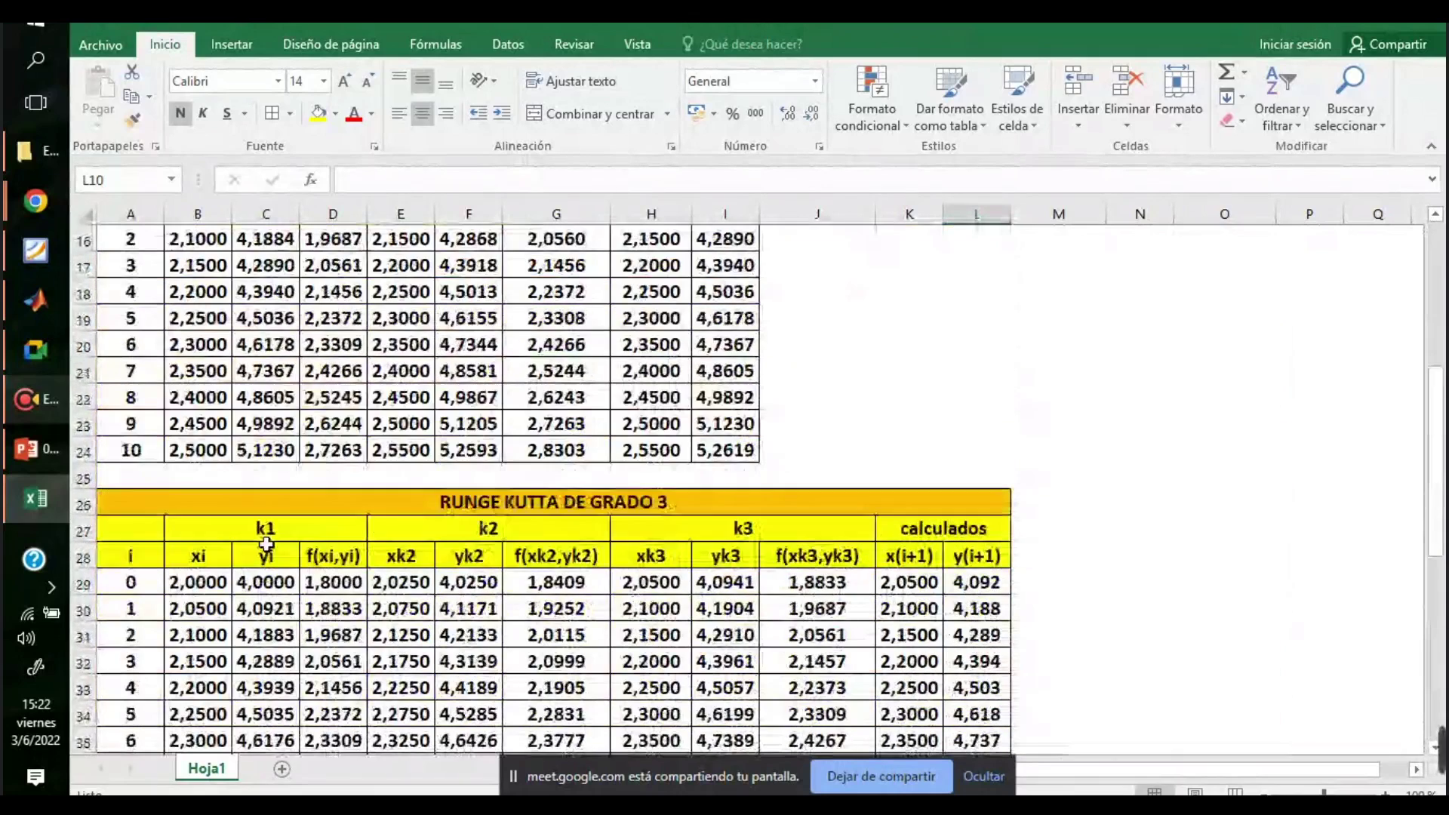
- Switch to the PowerPoint presentation and go back through the slides to the simple Euler method example
click(25, 451)
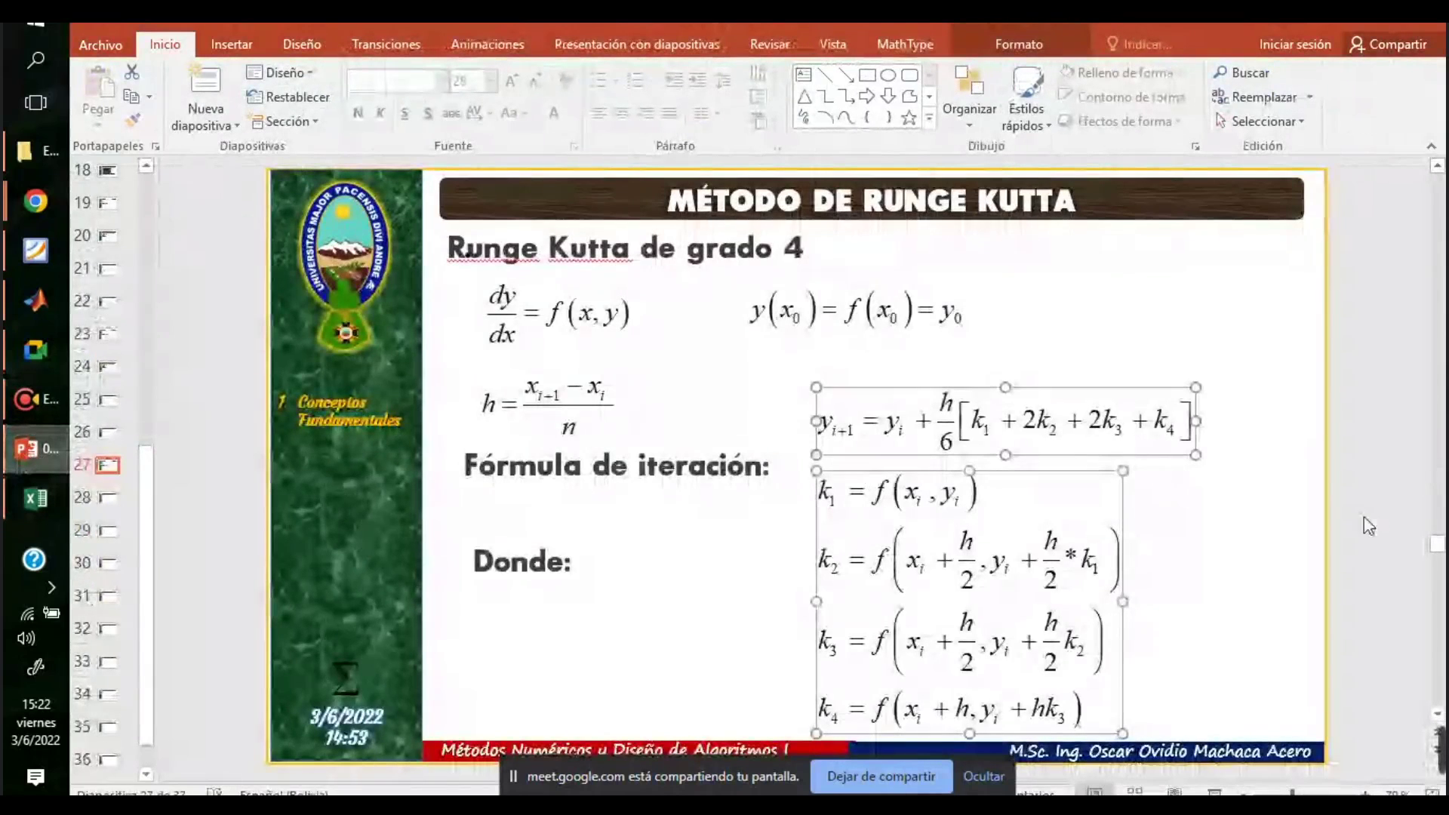
click(1258, 520)
scroll(1203, 509, up, 2)
scroll(1203, 509, up, 5)
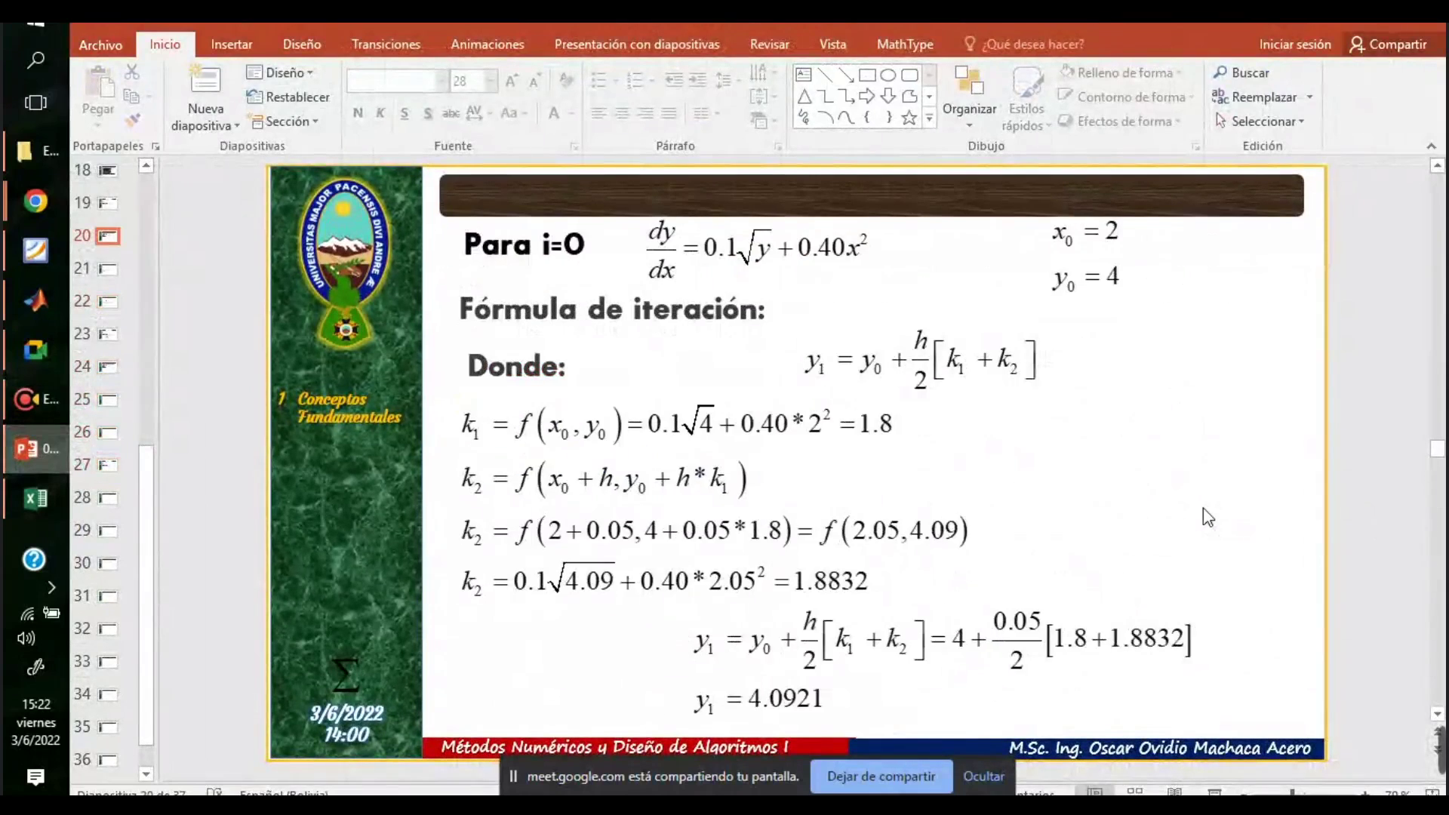
scroll(1203, 508, up, 5)
scroll(1202, 512, up, 3)
scroll(1202, 508, up, 4)
scroll(1204, 516, up, 3)
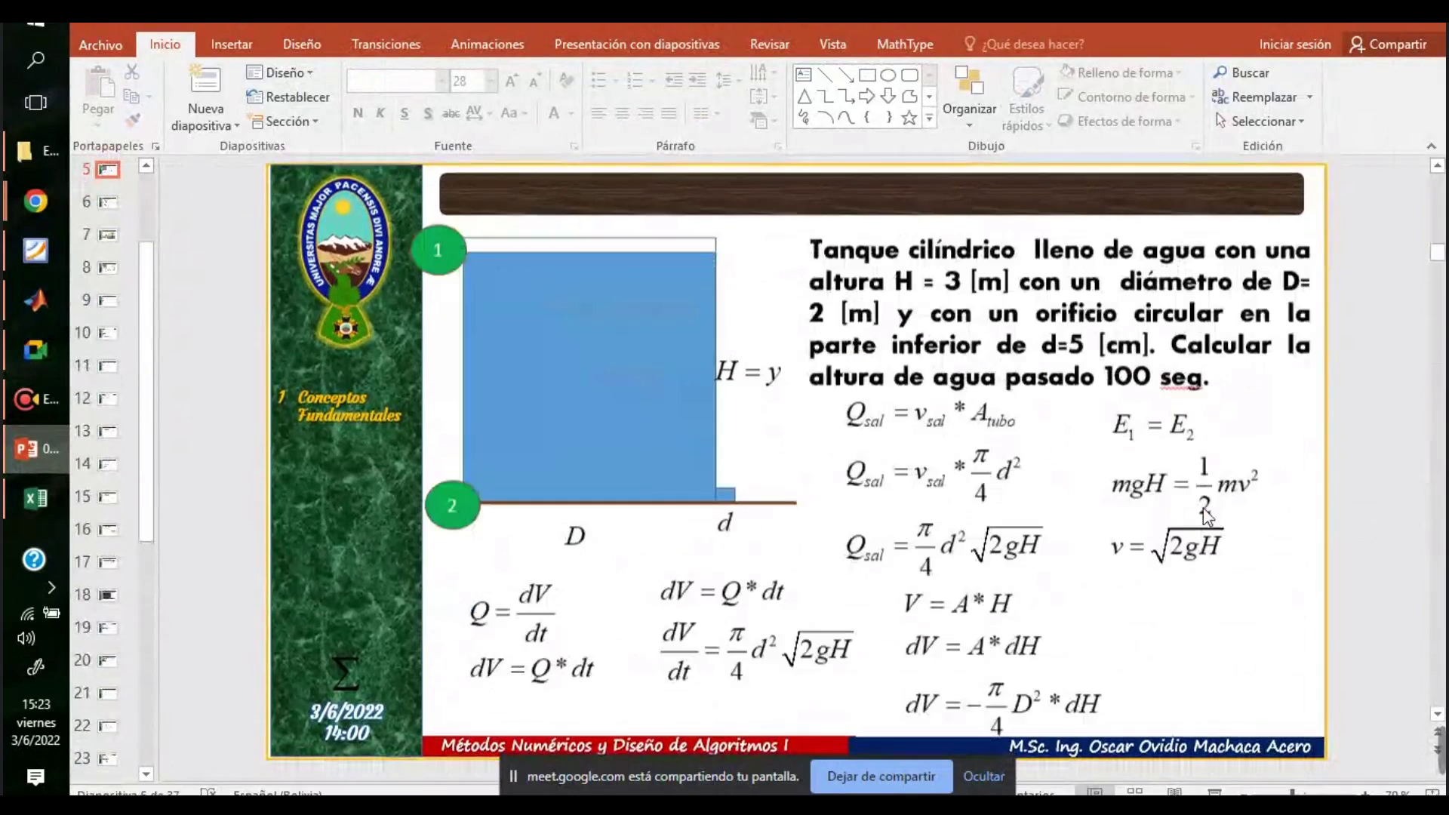
scroll(1204, 515, up, 1)
scroll(1204, 508, up, 1)
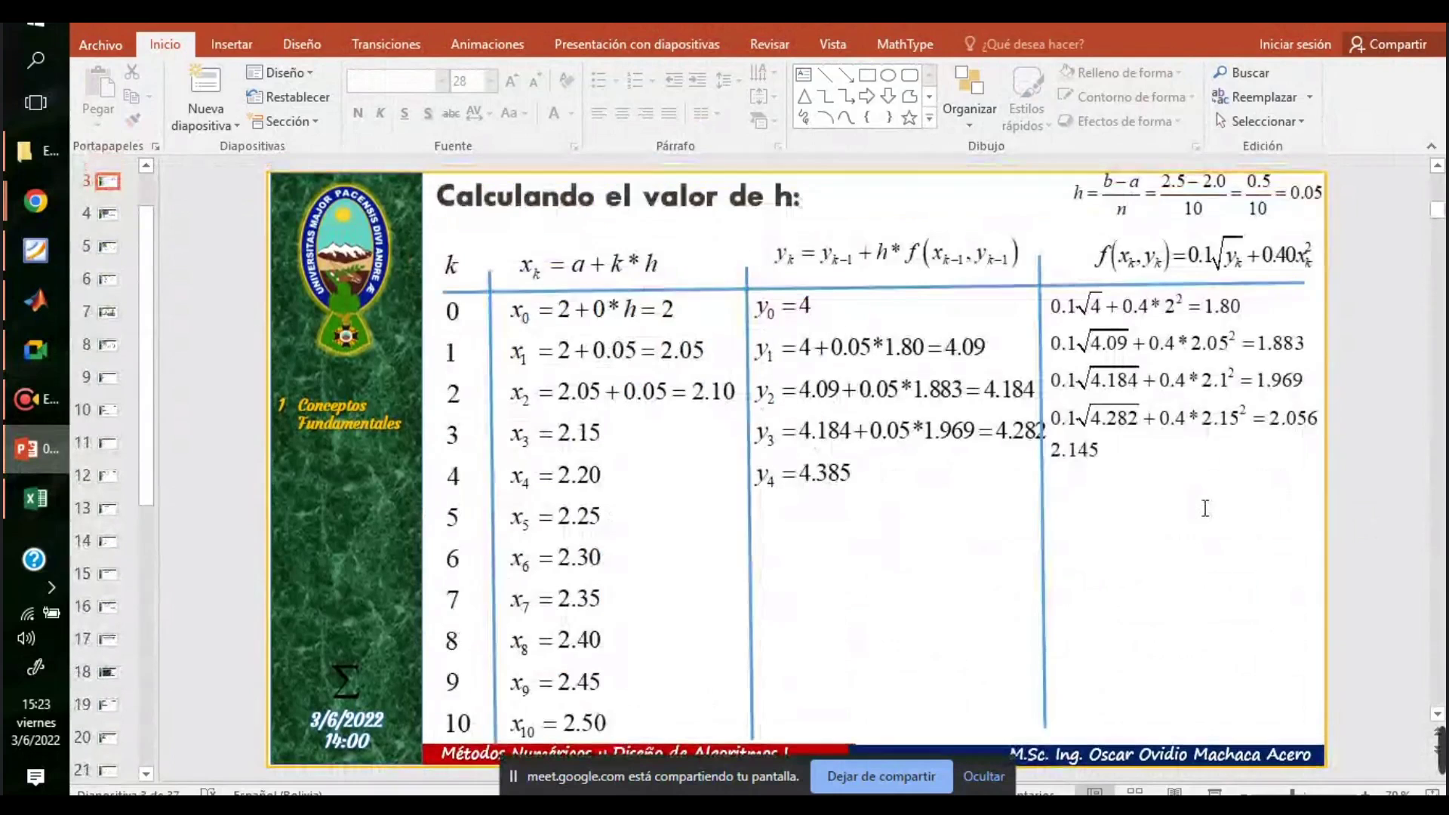
scroll(1205, 508, up, 1)
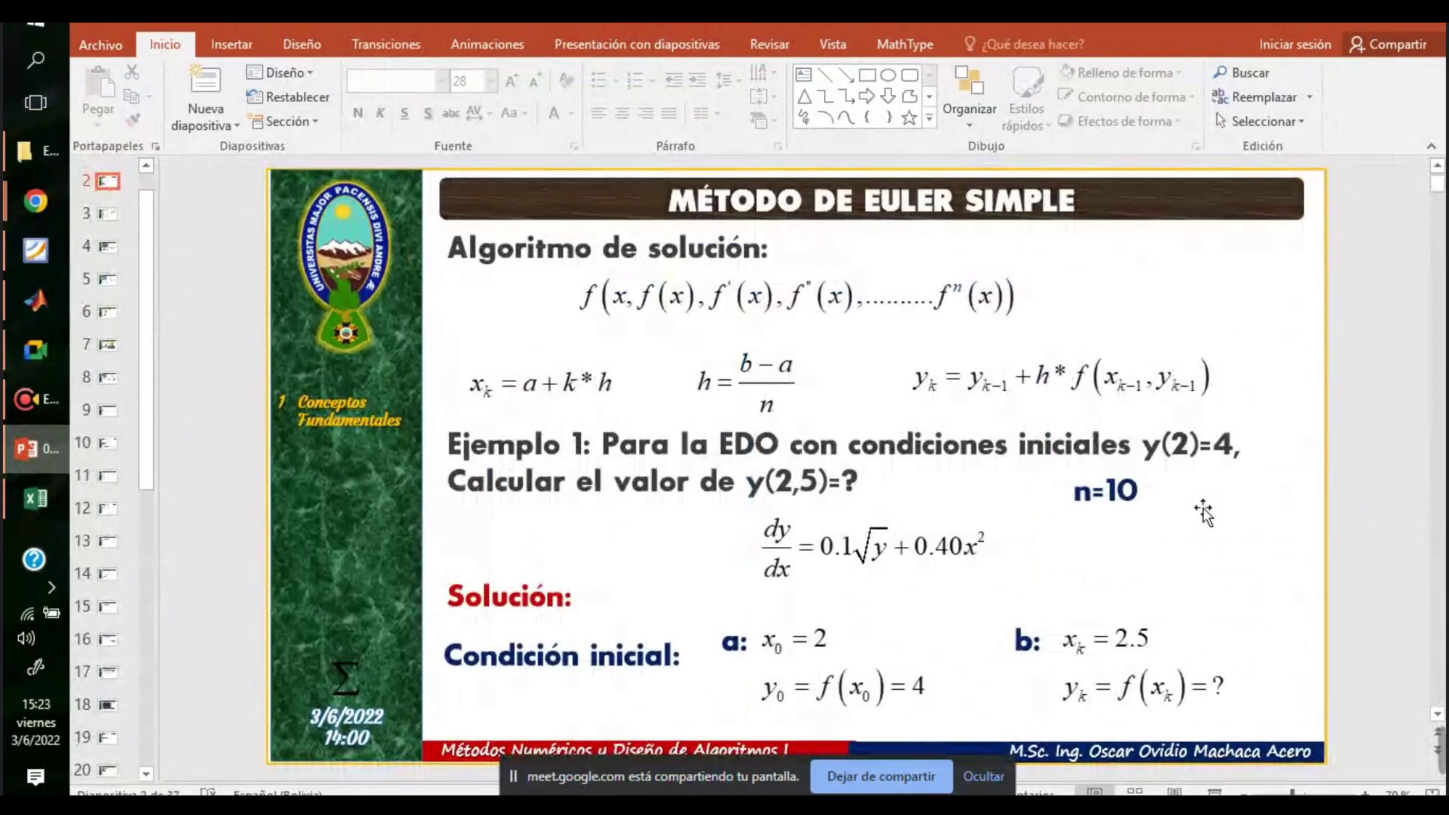
scroll(1204, 511, up, 1)
scroll(1203, 511, down, 1)
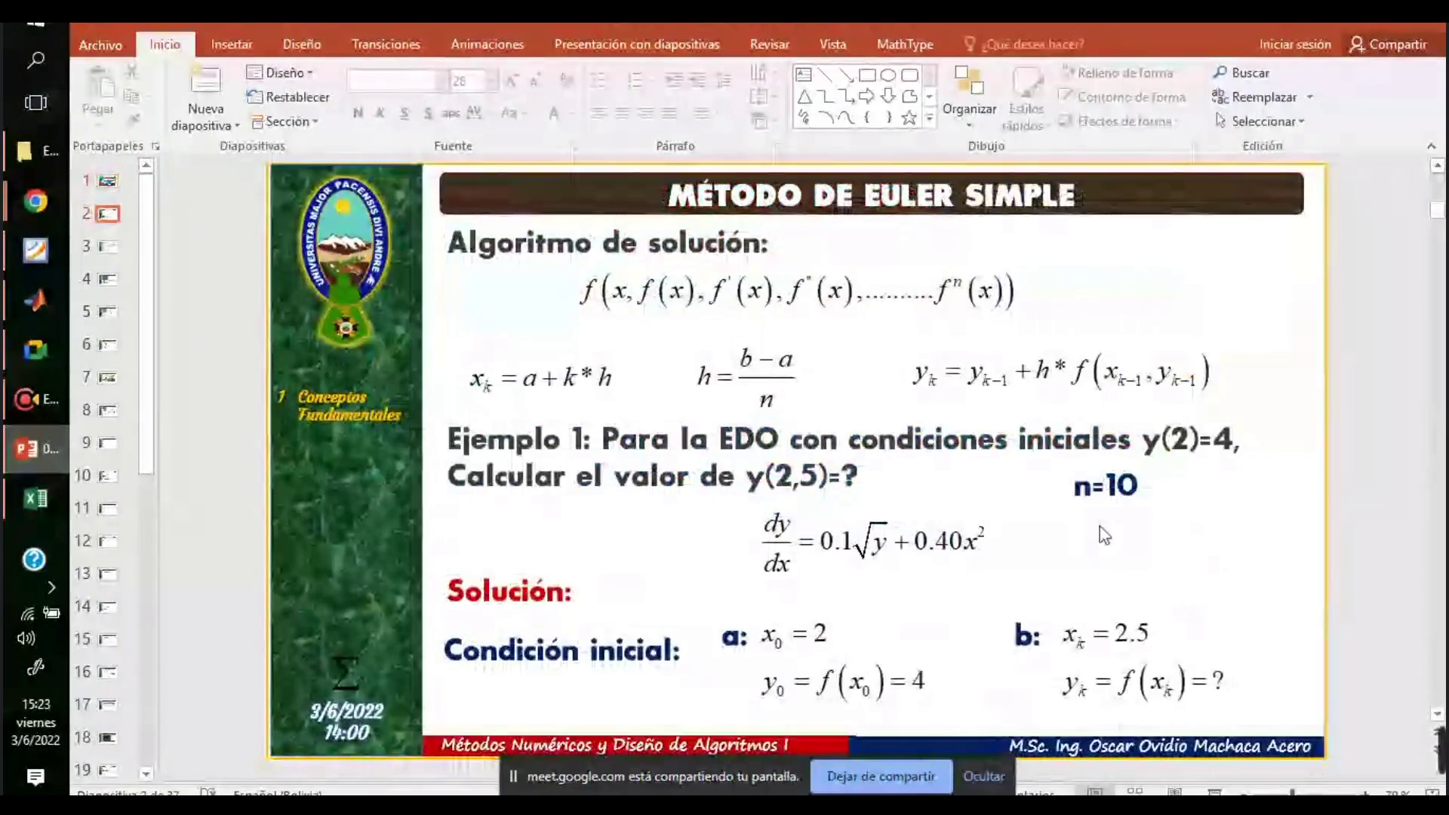
- Review the simple Euler results table and the slides through the modified Euler example, and return to the Excel worksheet
scroll(943, 528, down, 2)
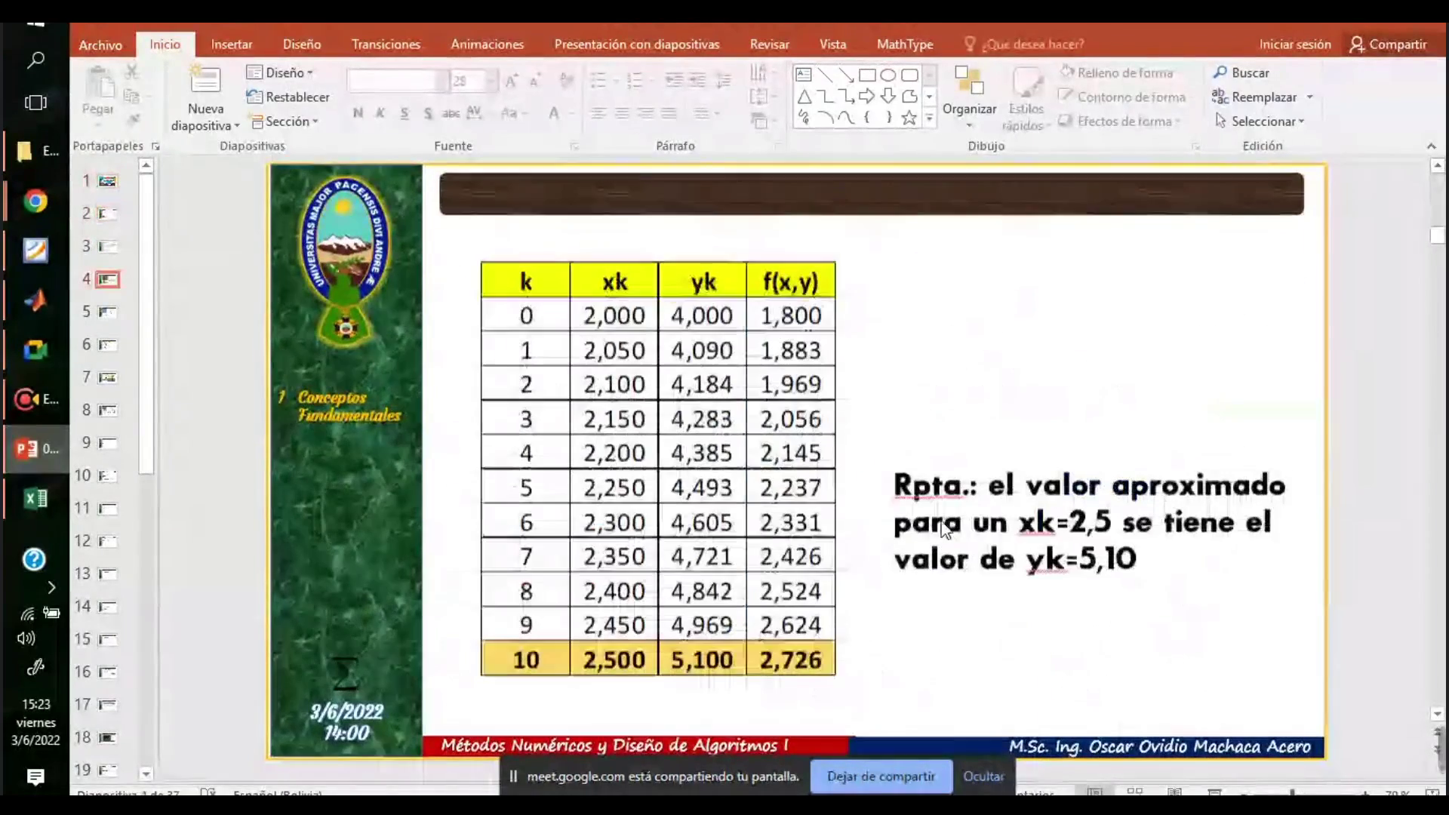
scroll(943, 528, down, 4)
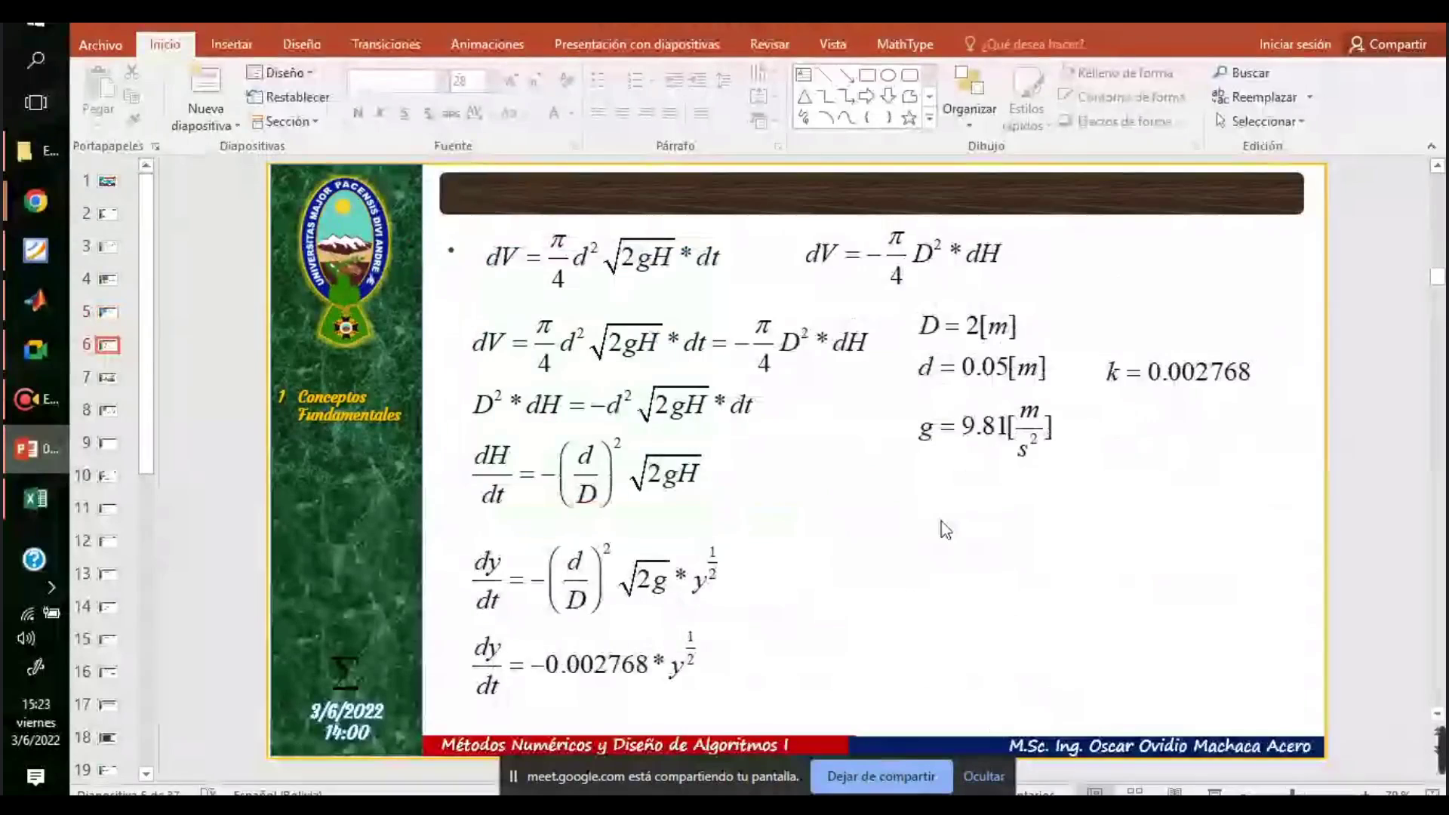
scroll(943, 526, down, 5)
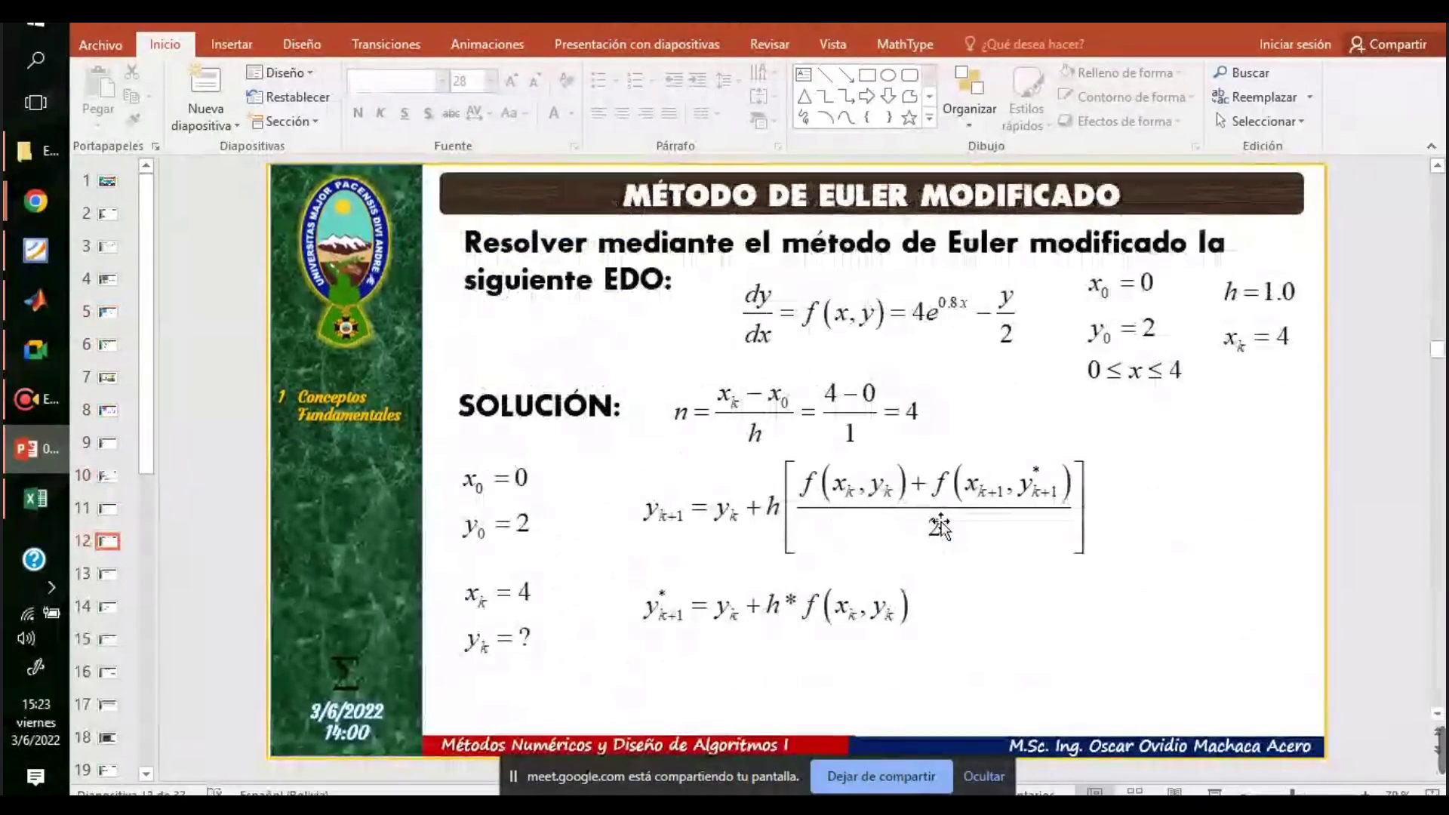
scroll(943, 528, down, 2)
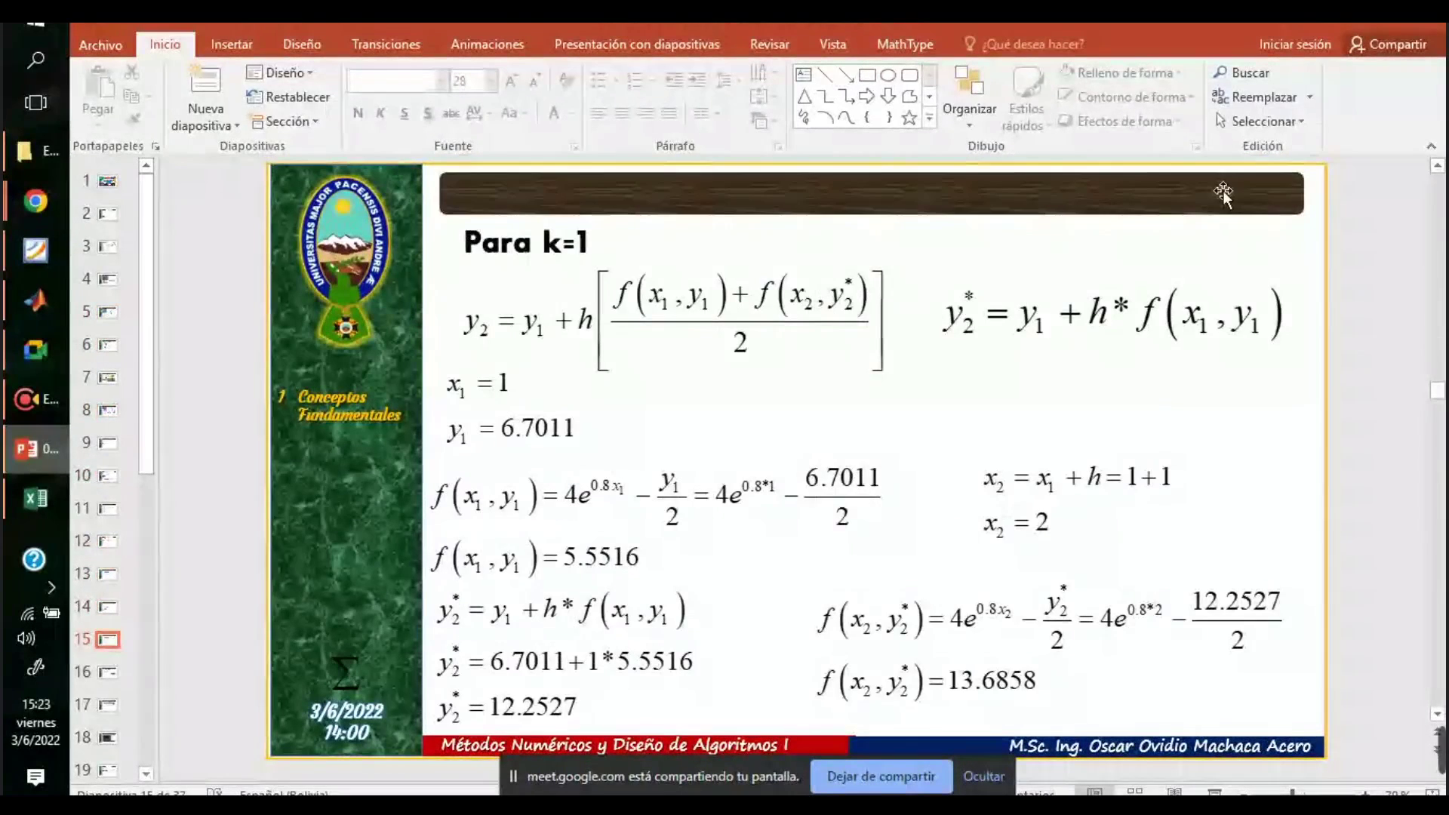
click(1317, 22)
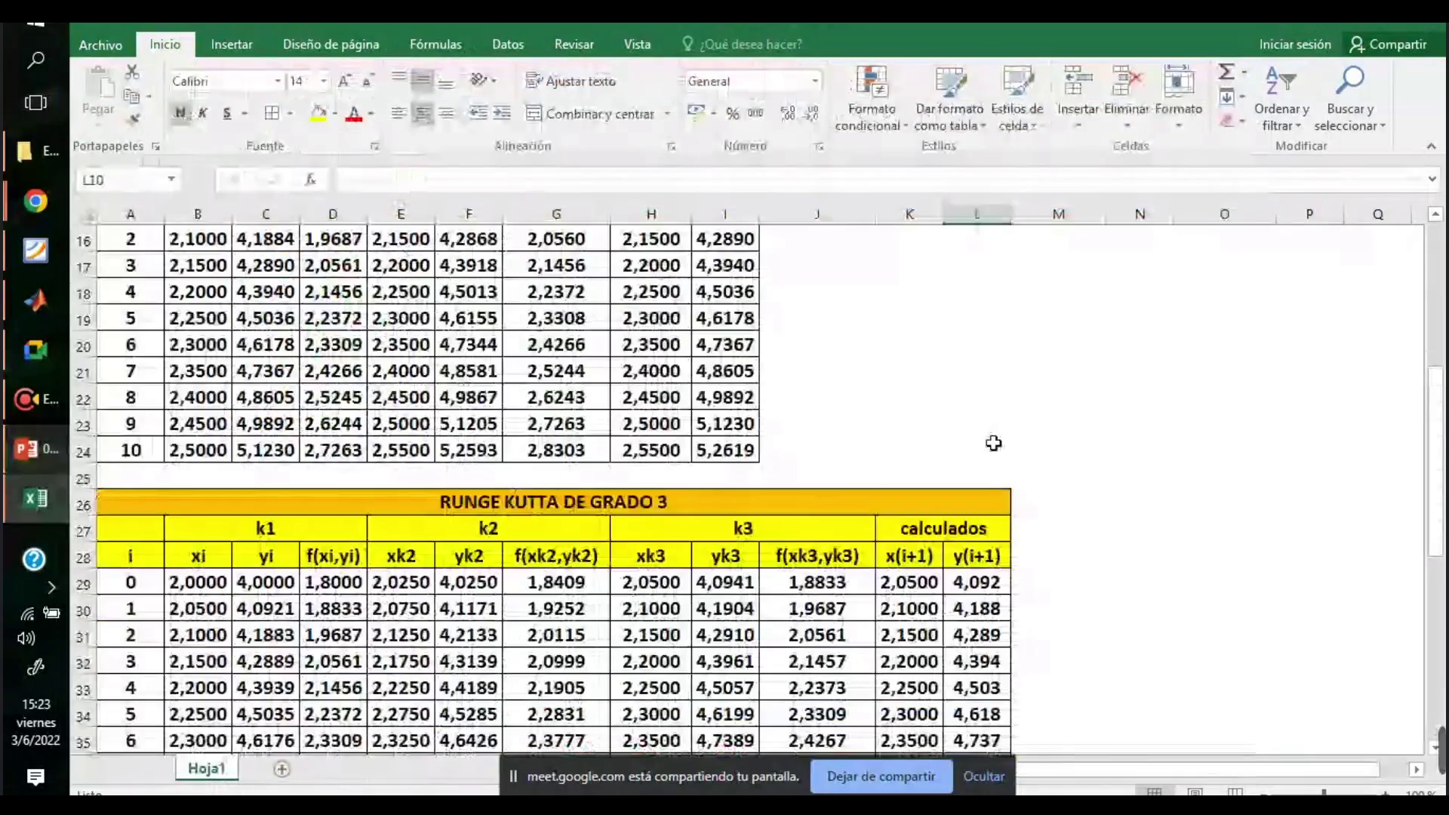
- Review the differential equation, initial data and all three Runge-Kutta tables down to grade 4, and minimize the workbook
scroll(796, 445, up, 4)
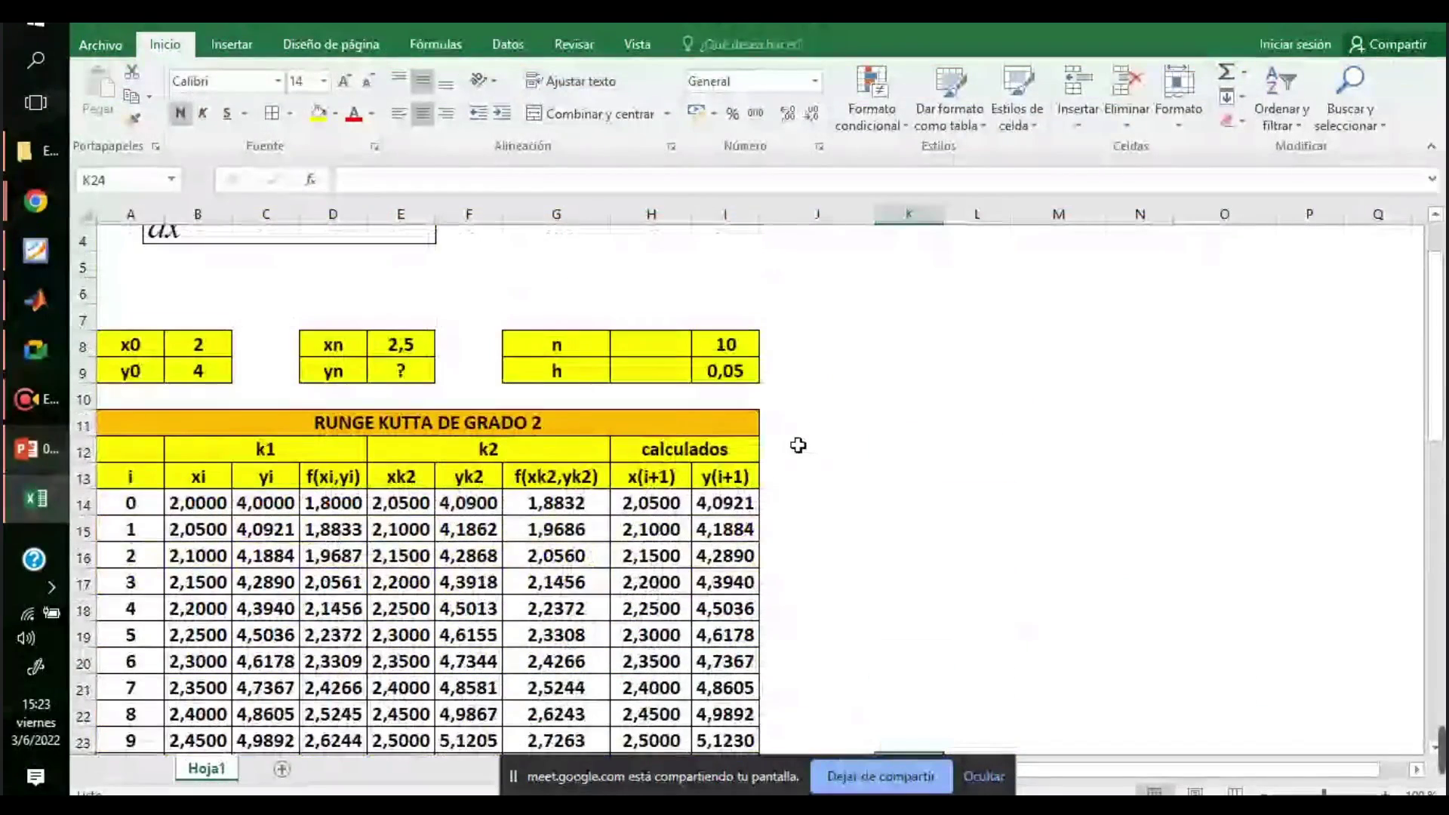
scroll(769, 492, down, 3)
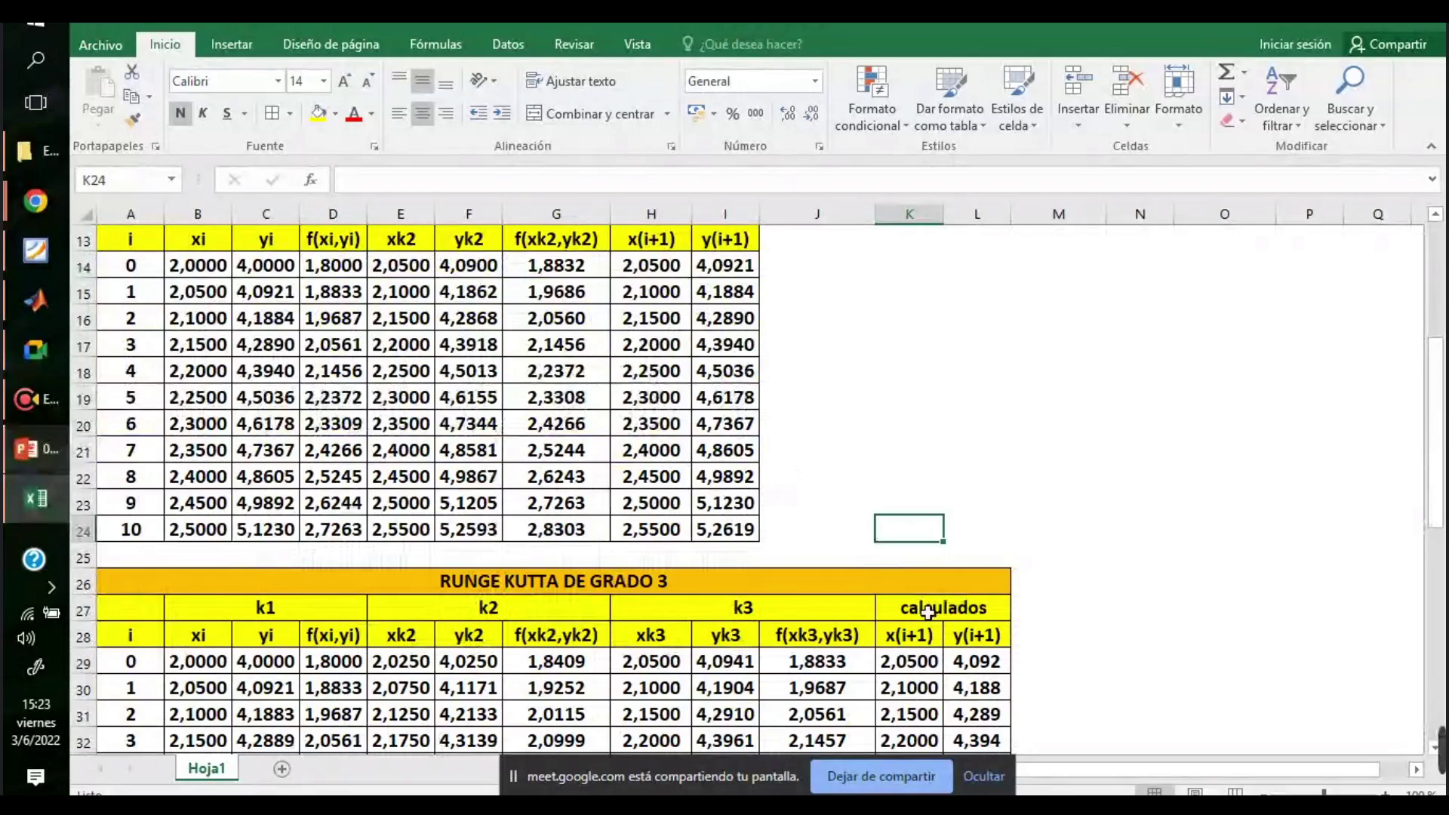
scroll(650, 626, down, 2)
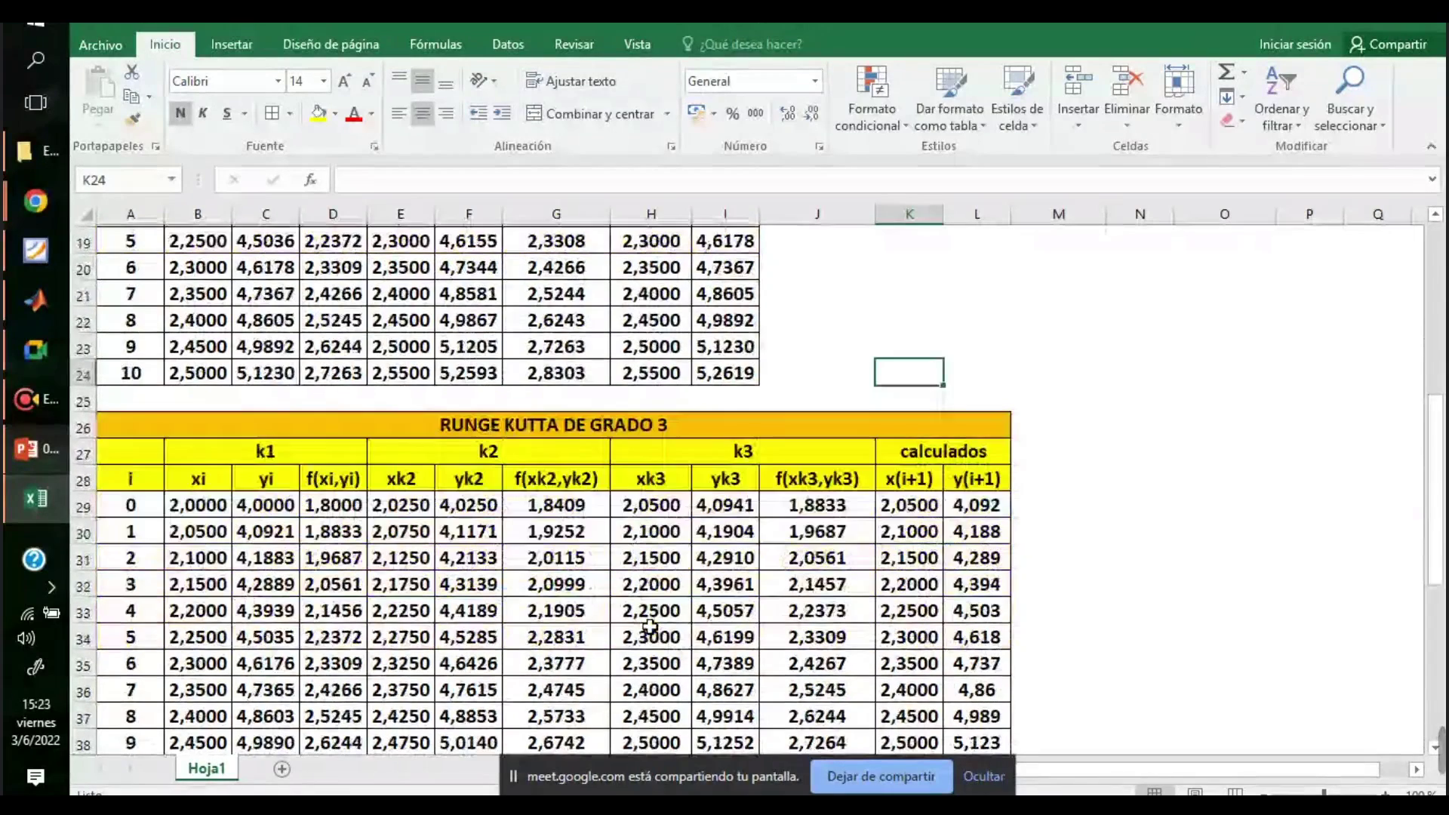
scroll(652, 623, up, 5)
scroll(652, 619, up, 1)
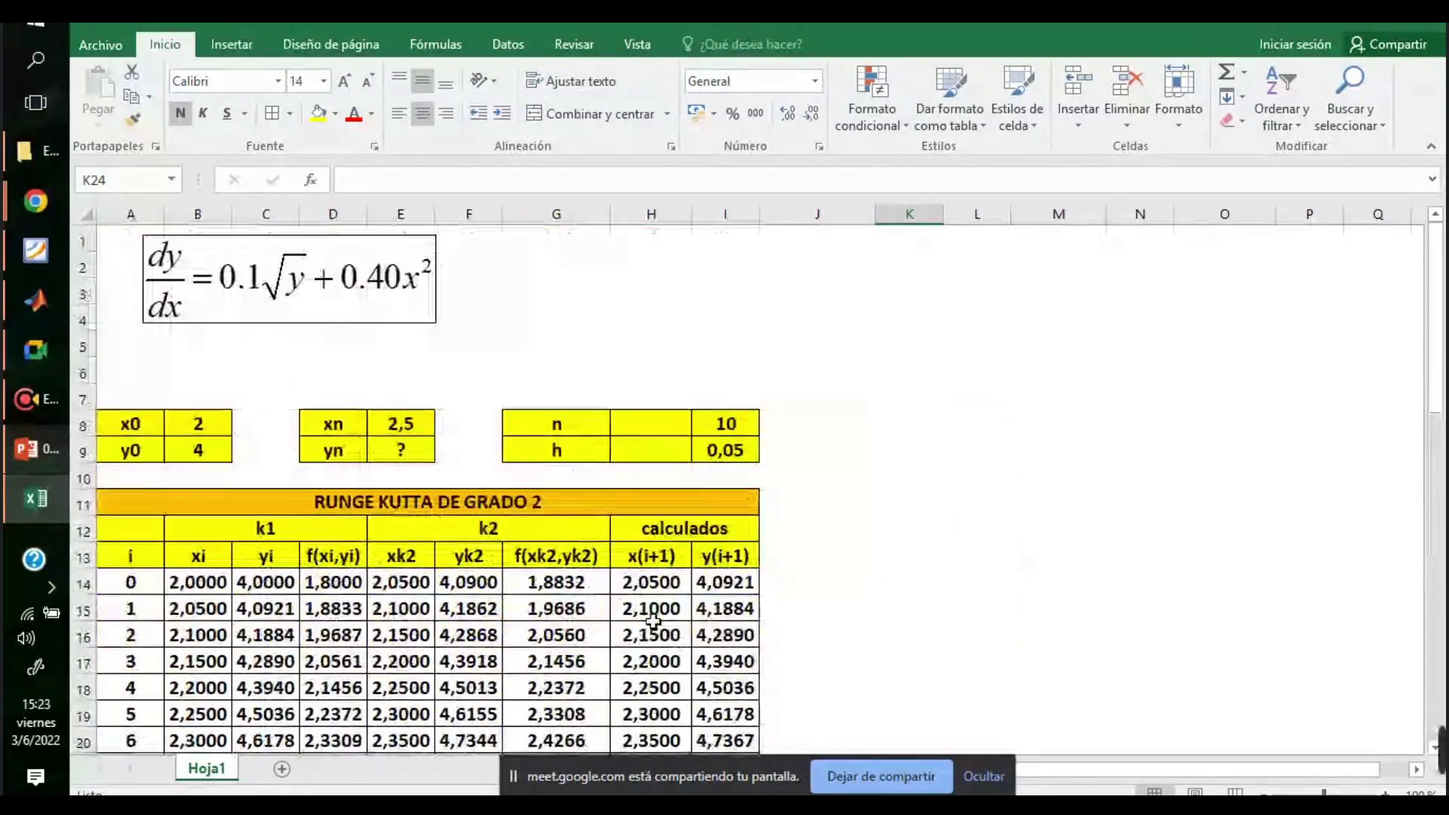
scroll(821, 581, down, 6)
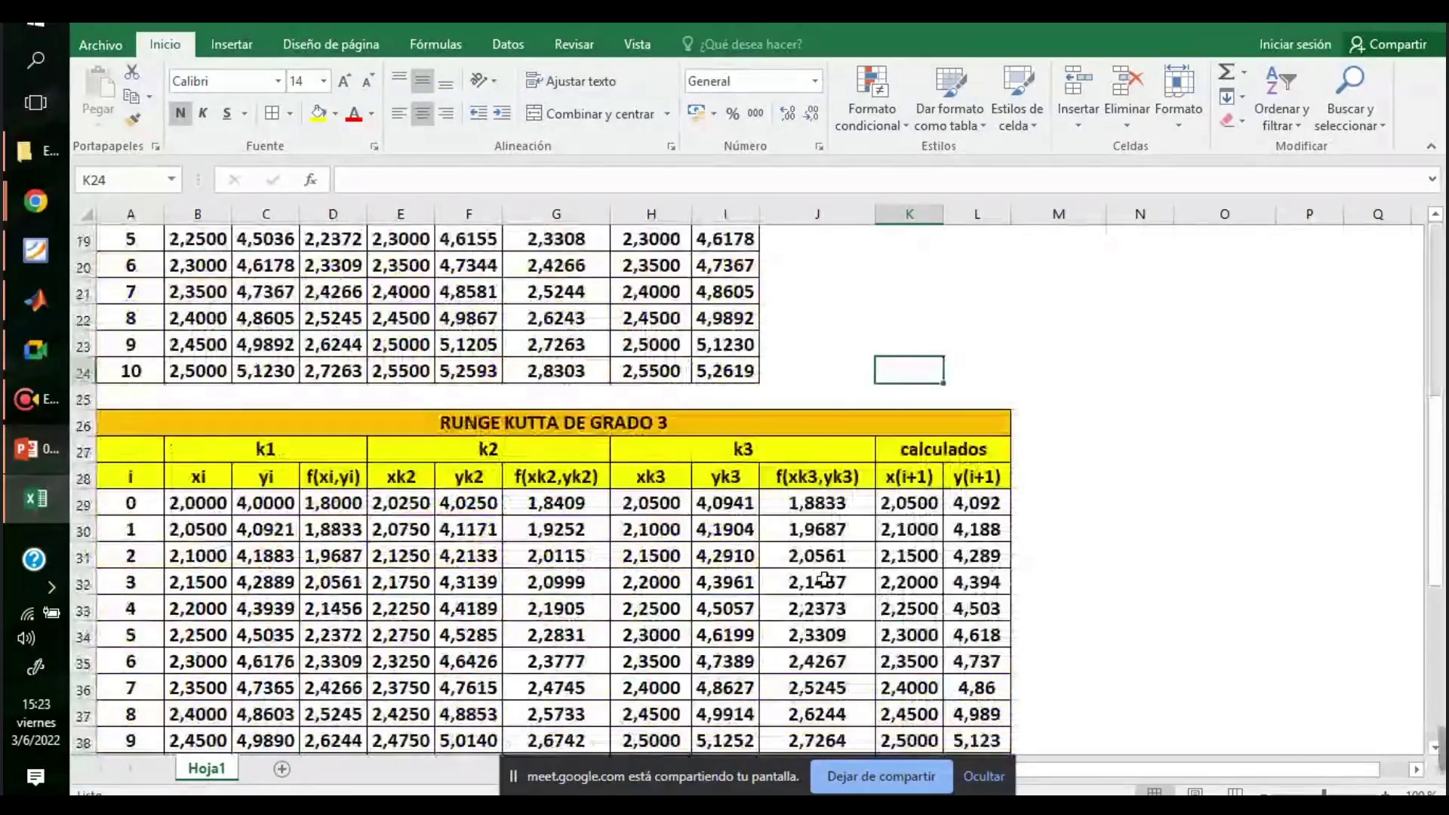
scroll(822, 581, down, 2)
scroll(824, 579, down, 3)
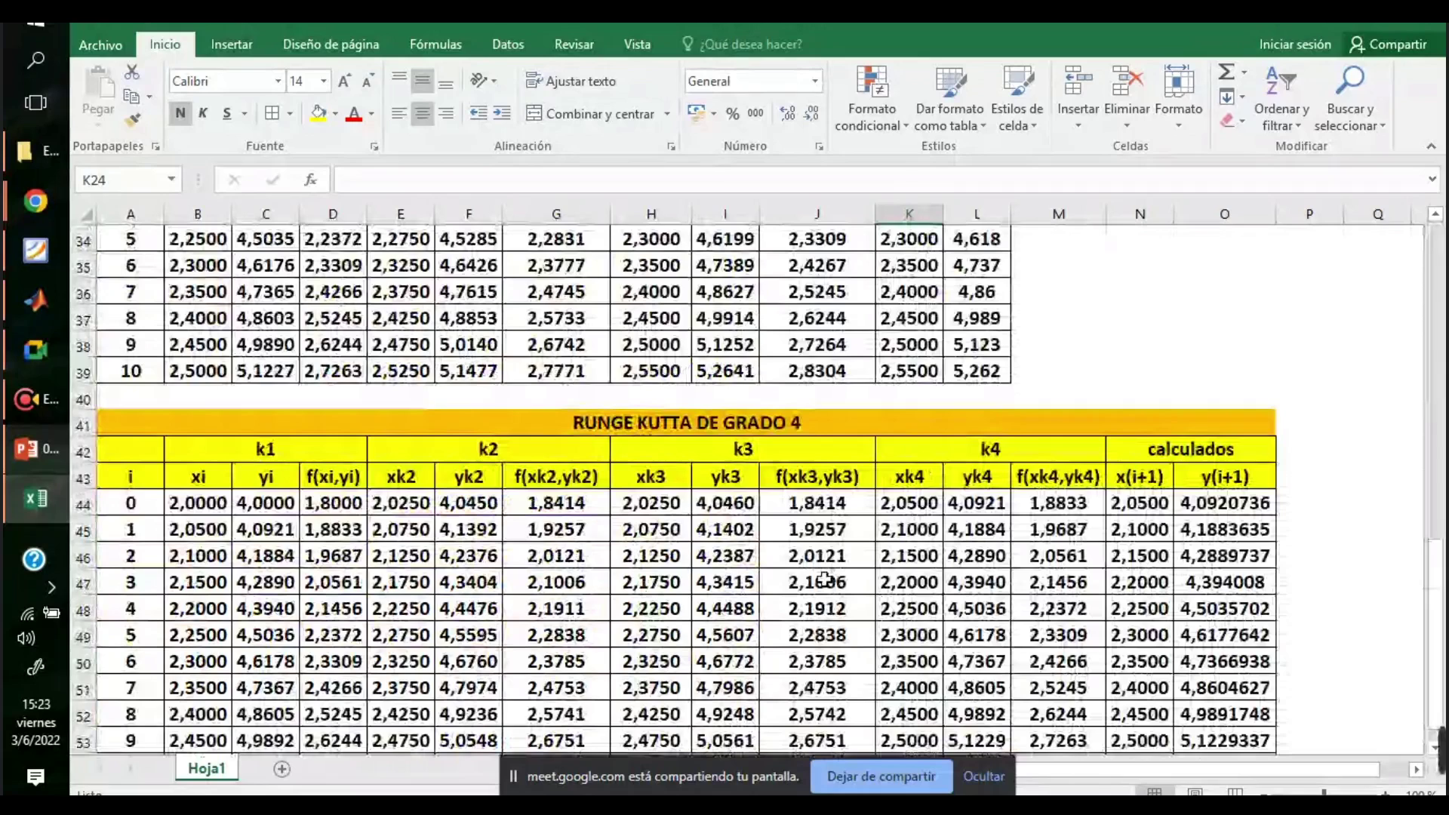
scroll(824, 579, down, 2)
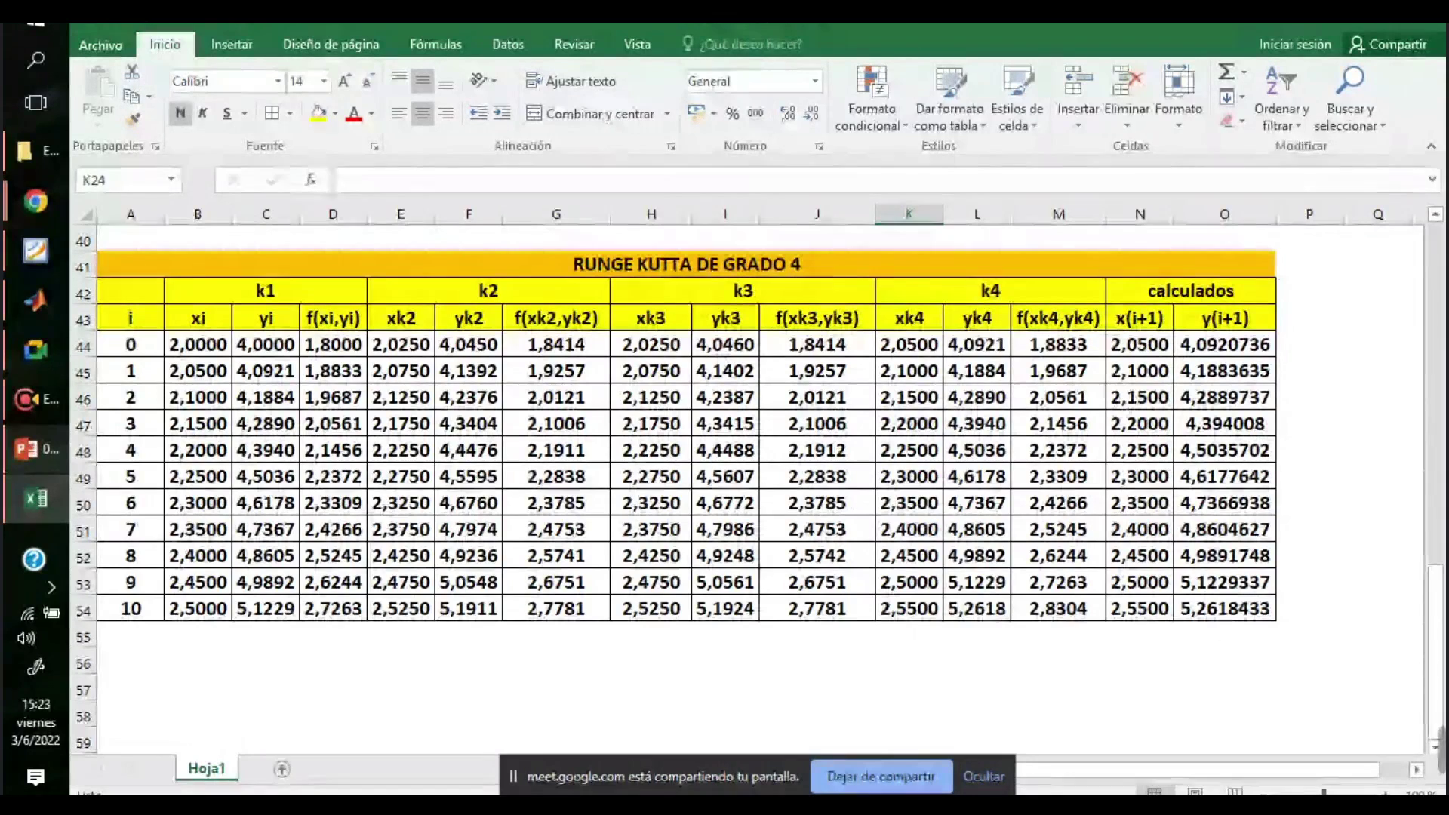
click(1347, 25)
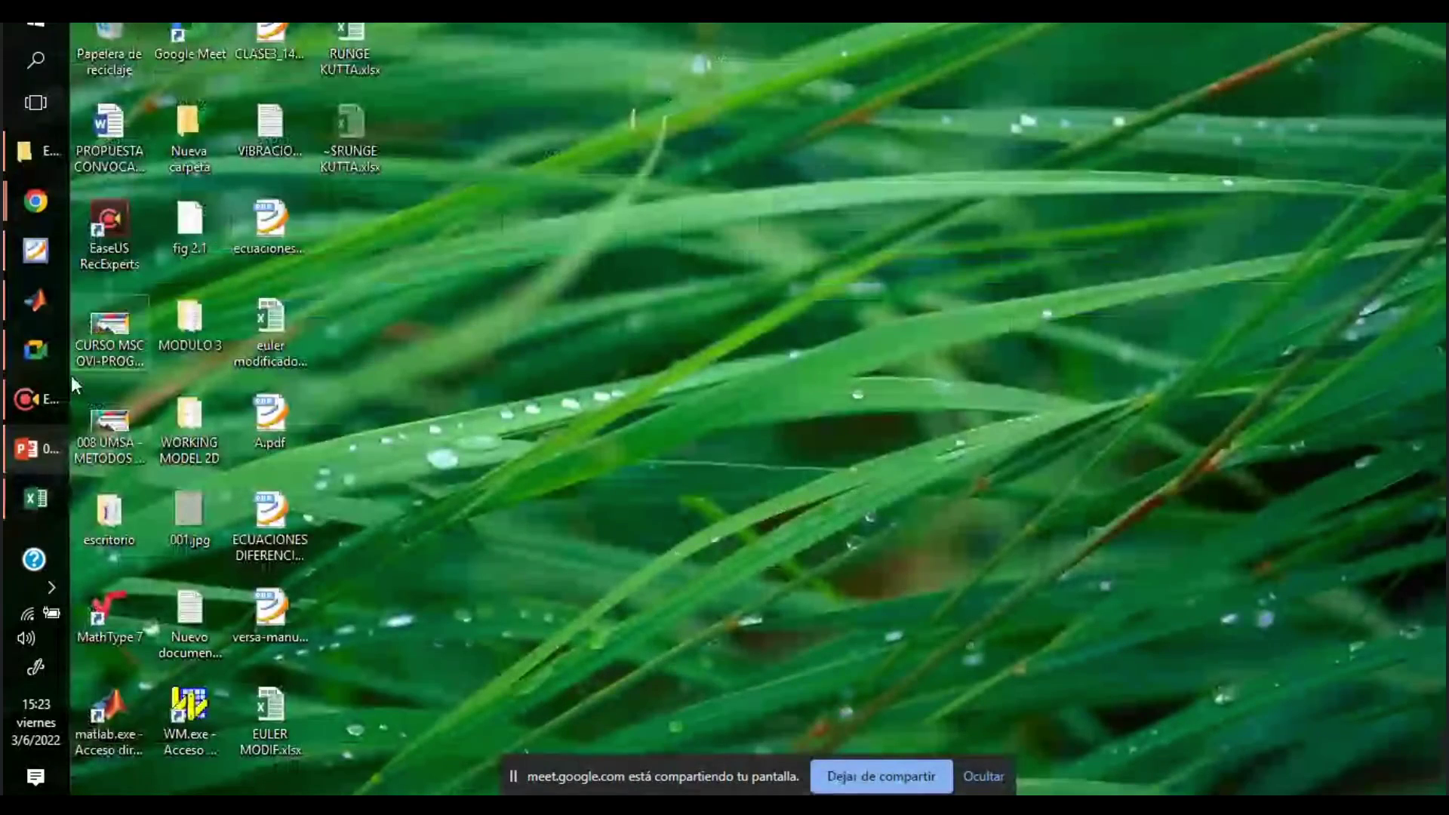
- Switch to MATLAB and review the modified Euler script modi_euler.m, from its function and initial values through the while loop
click(37, 300)
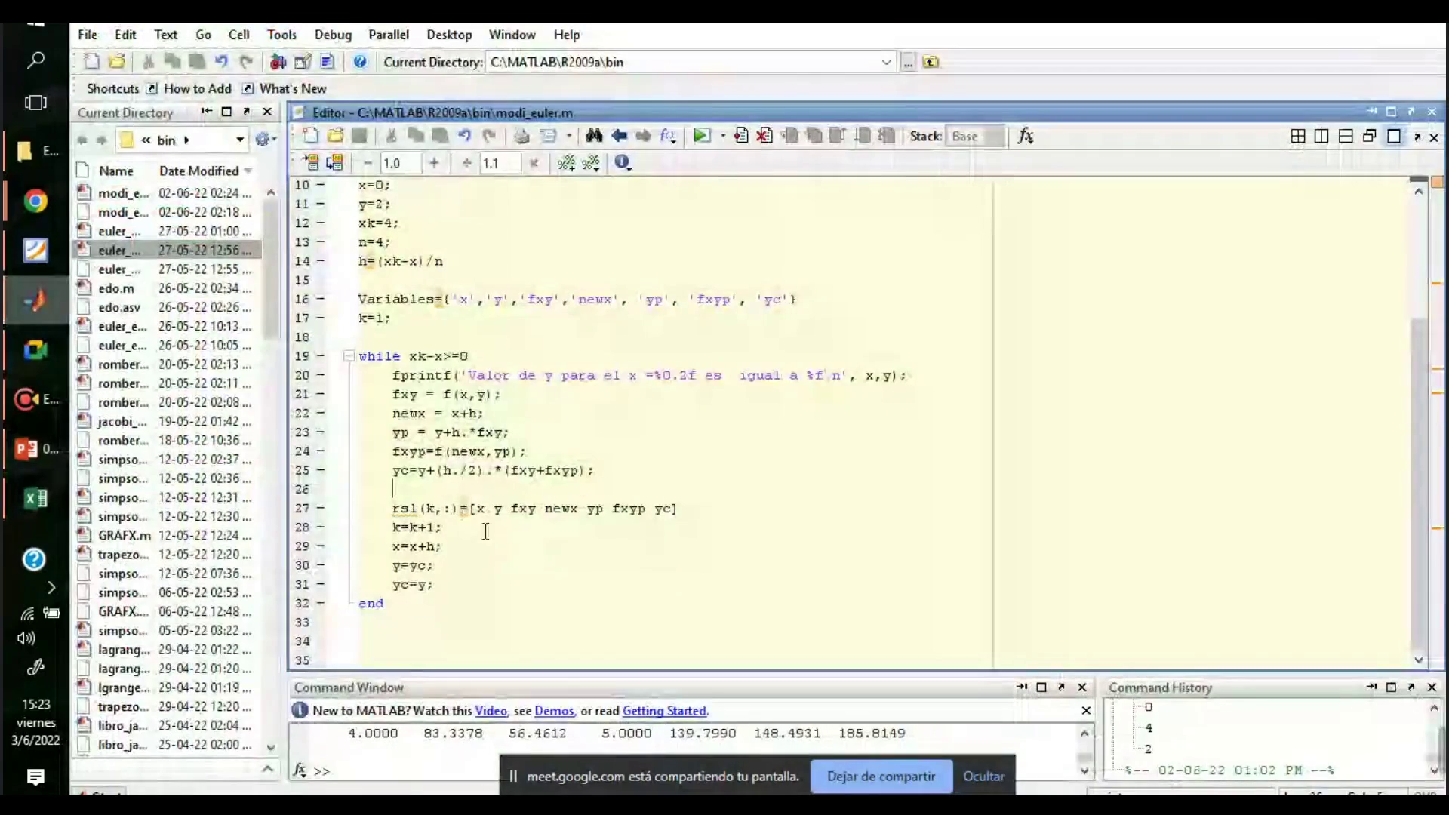
scroll(487, 578, up, 2)
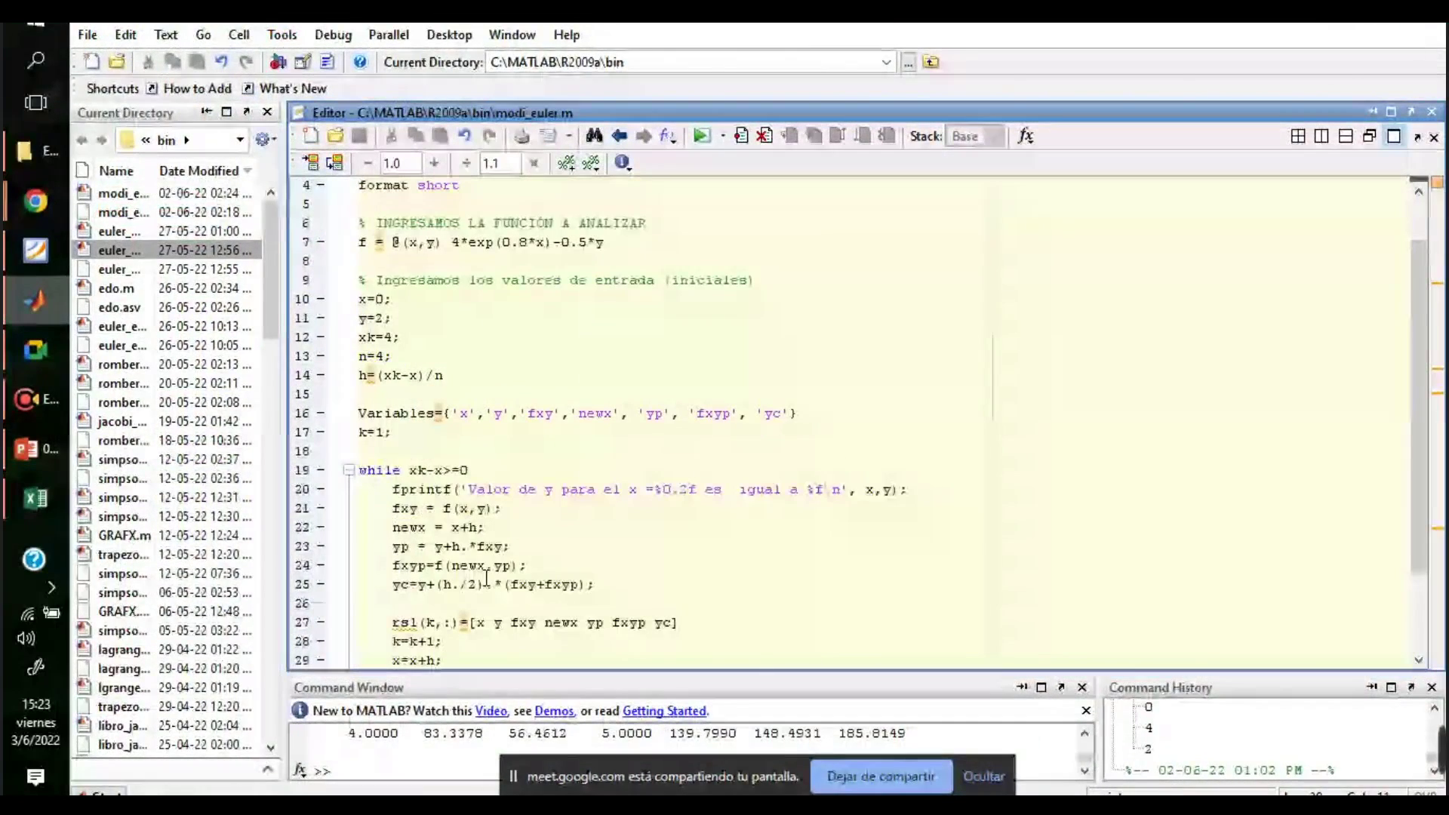
scroll(485, 584, up, 1)
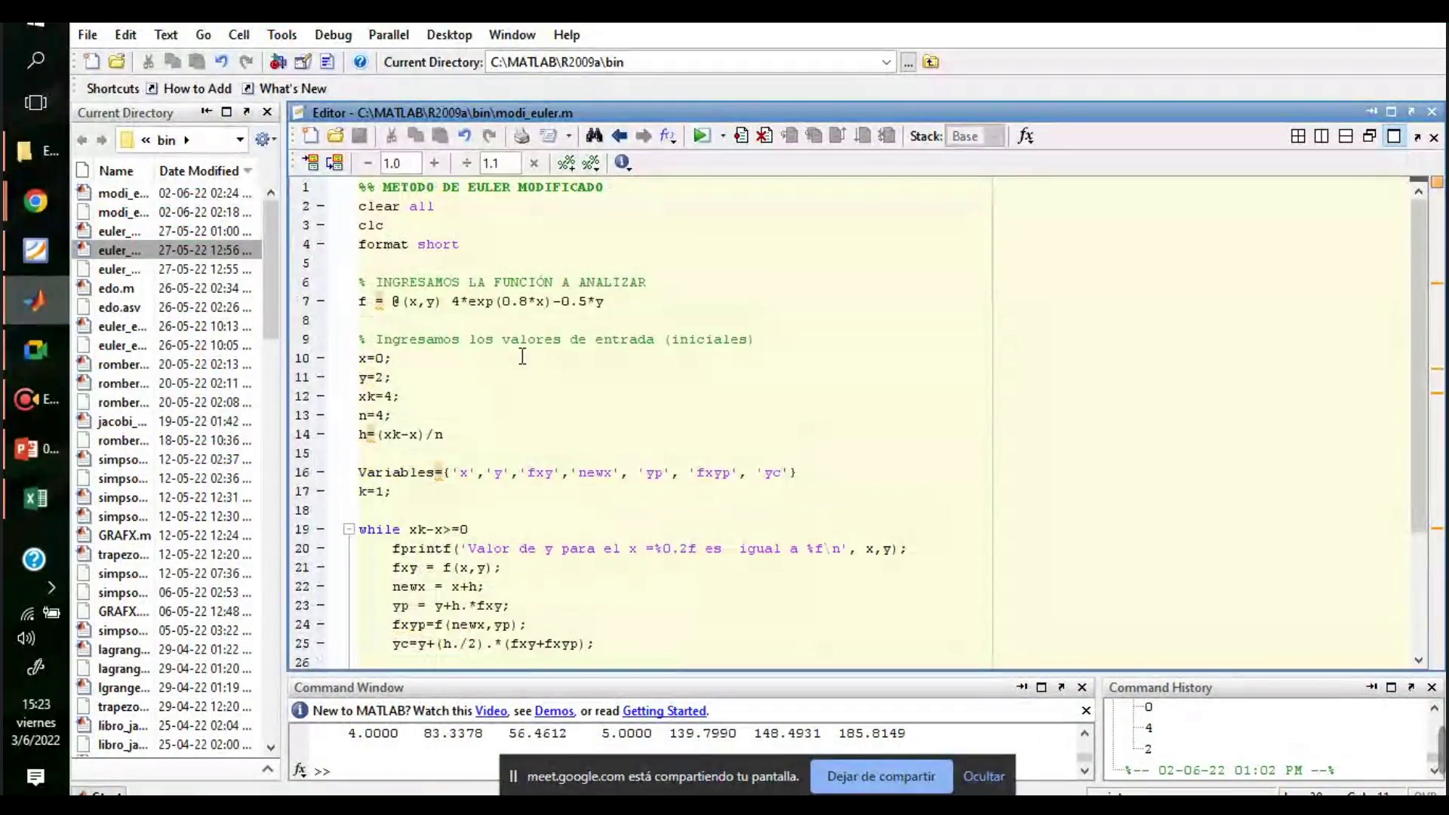
scroll(528, 370, down, 3)
drag(456, 623, 355, 240)
click(647, 477)
- Create a new blank M-file and start it with the lines "clear all", "clc" and "format short"
click(91, 63)
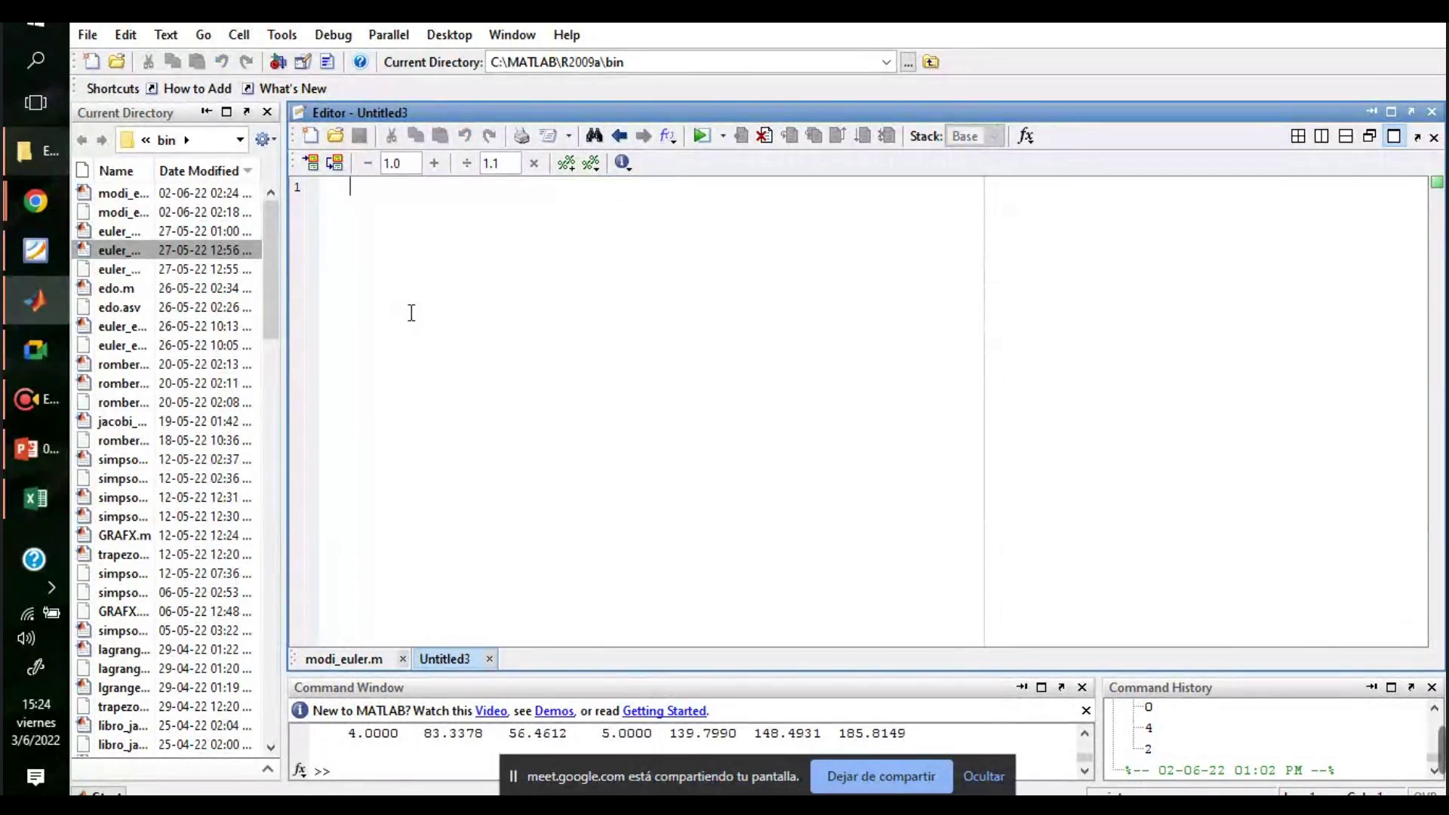
text(clear all)
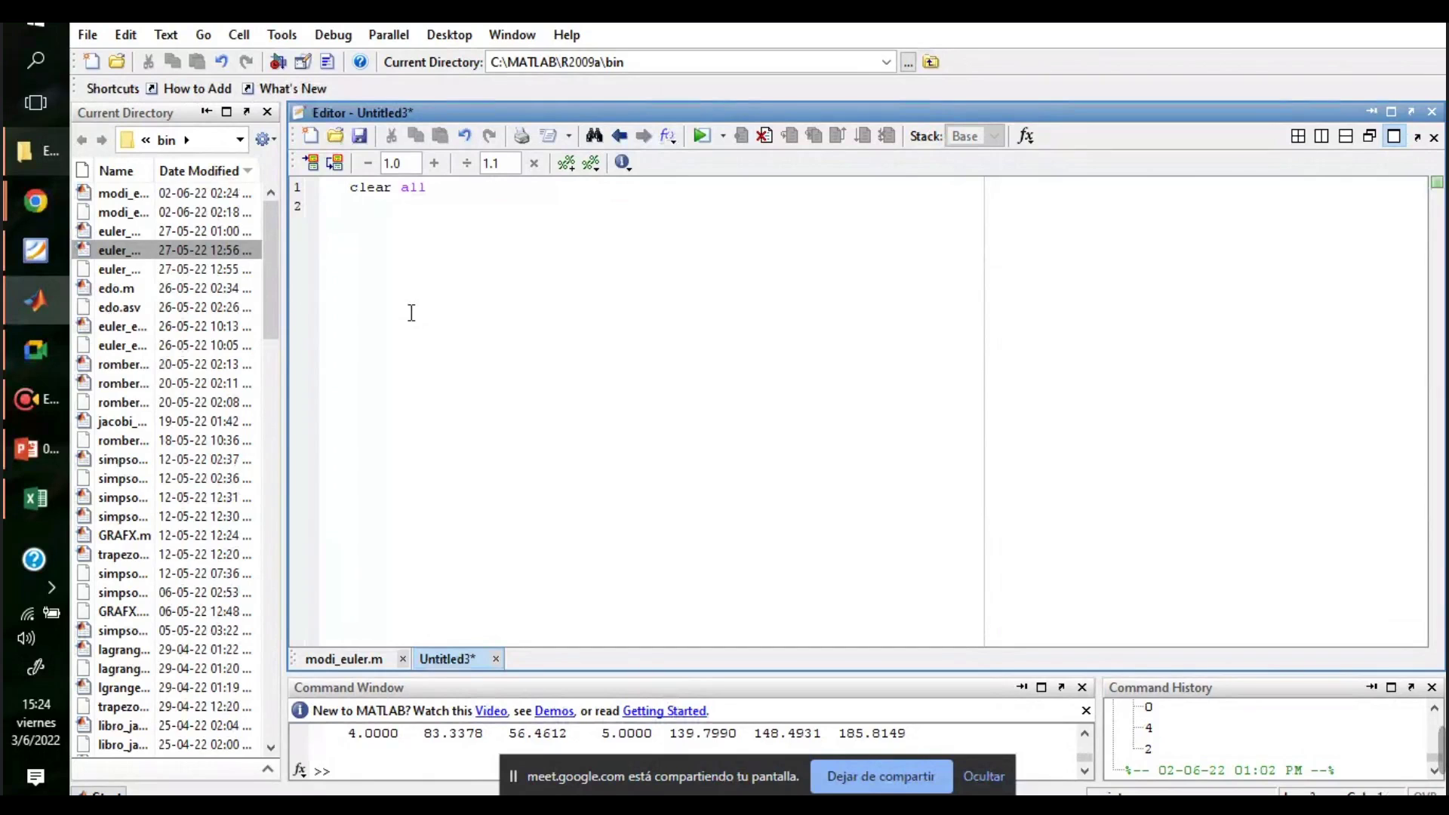
text(clc)
key(Return)
text(format short)
key(Return)
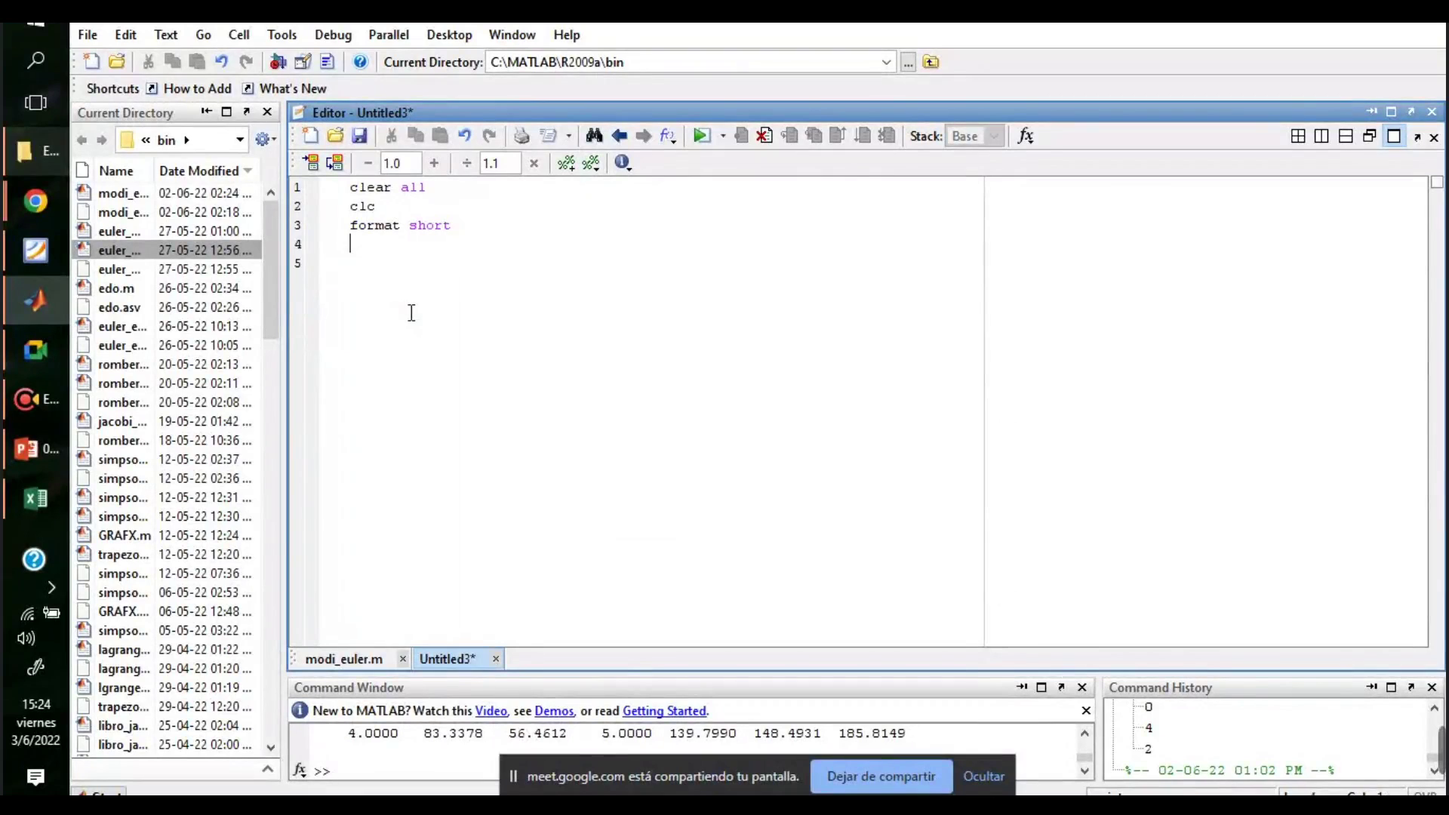
- Add the heading "%% METODO DE RUNGE KUTTA GRADO 4" above the code and the comment "% ingrese la función a analizar" below it
key(Return)
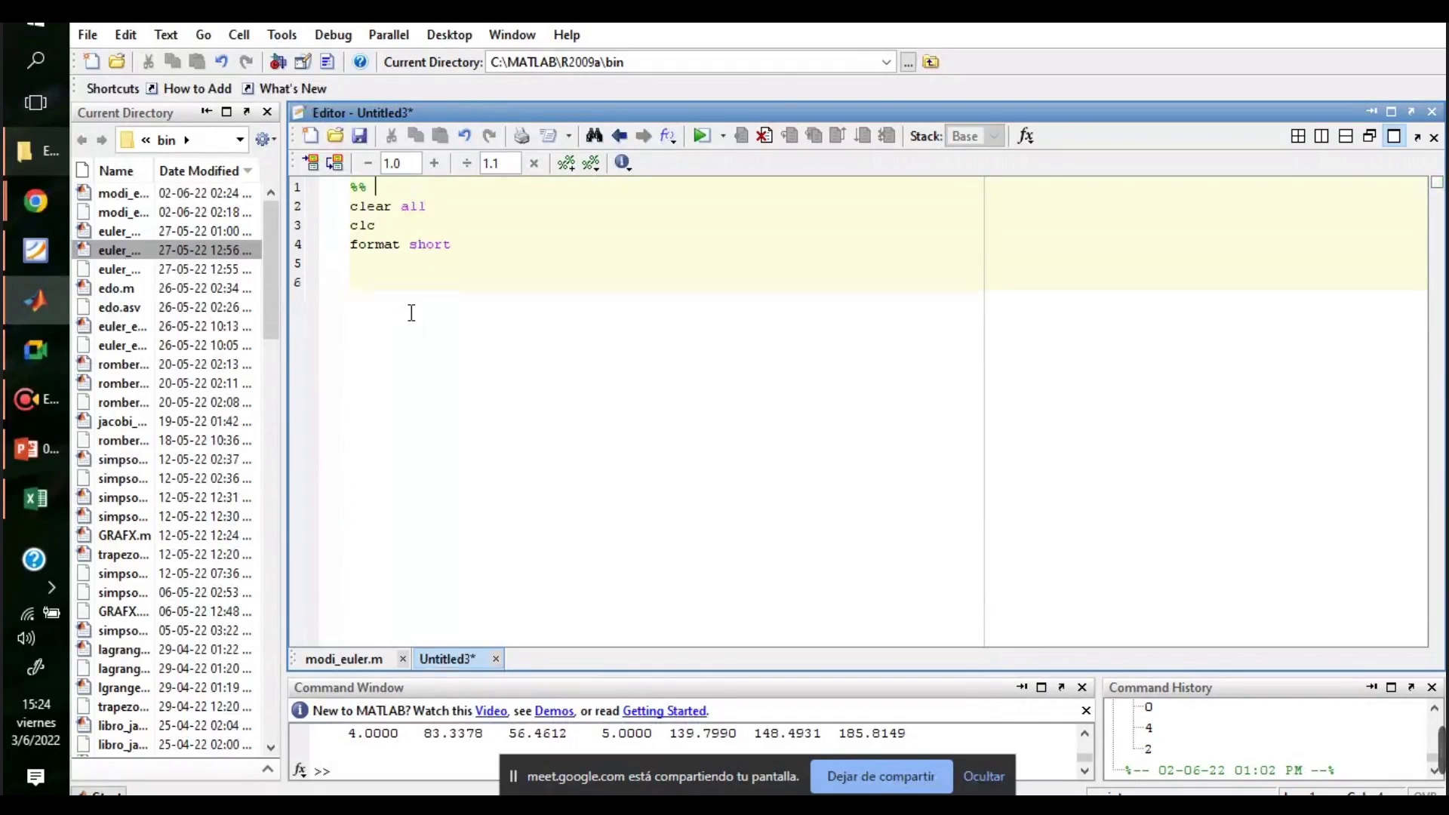
text(METODO DE RUNGE)
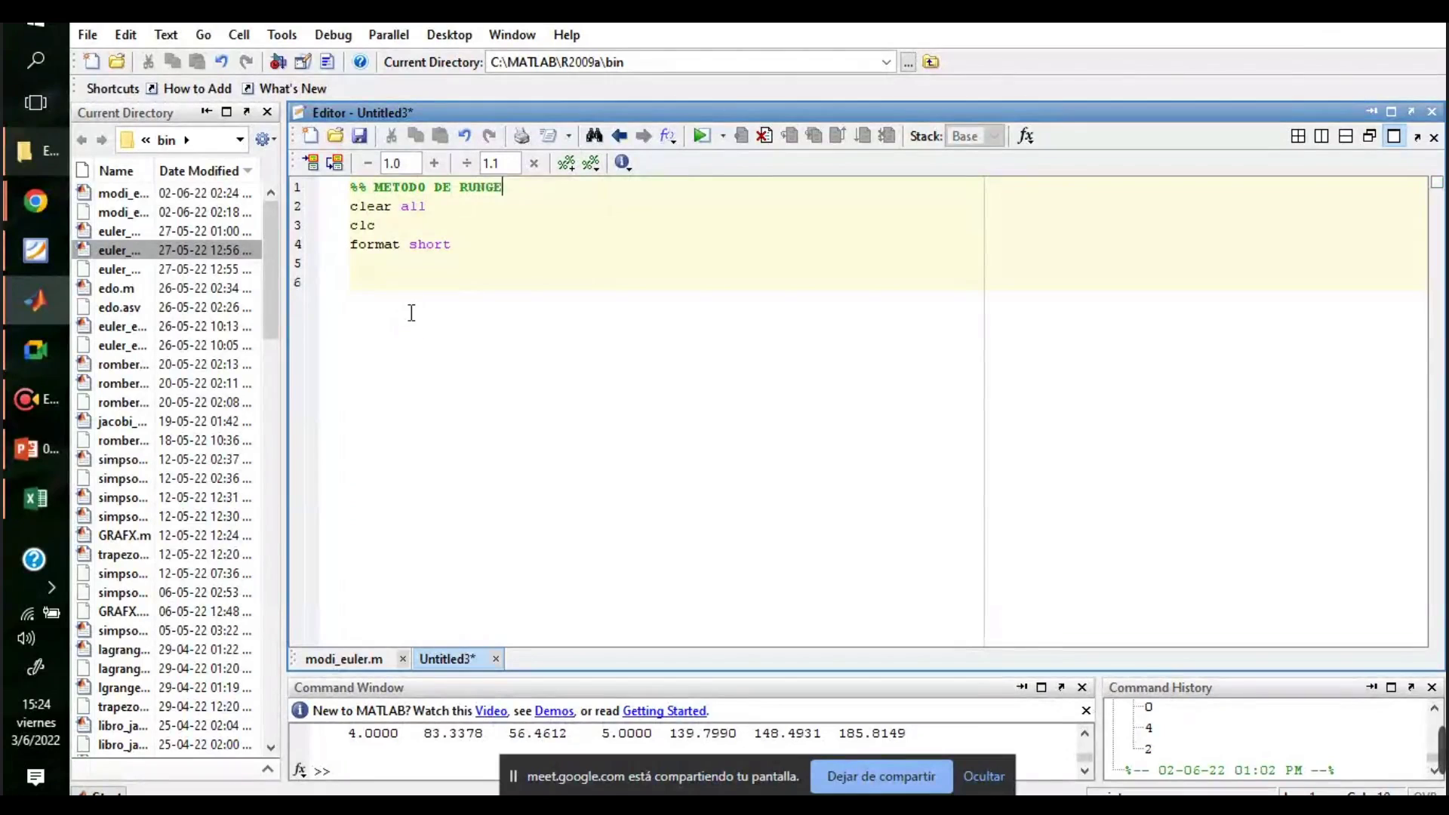
text( KUTTA GRADO 4)
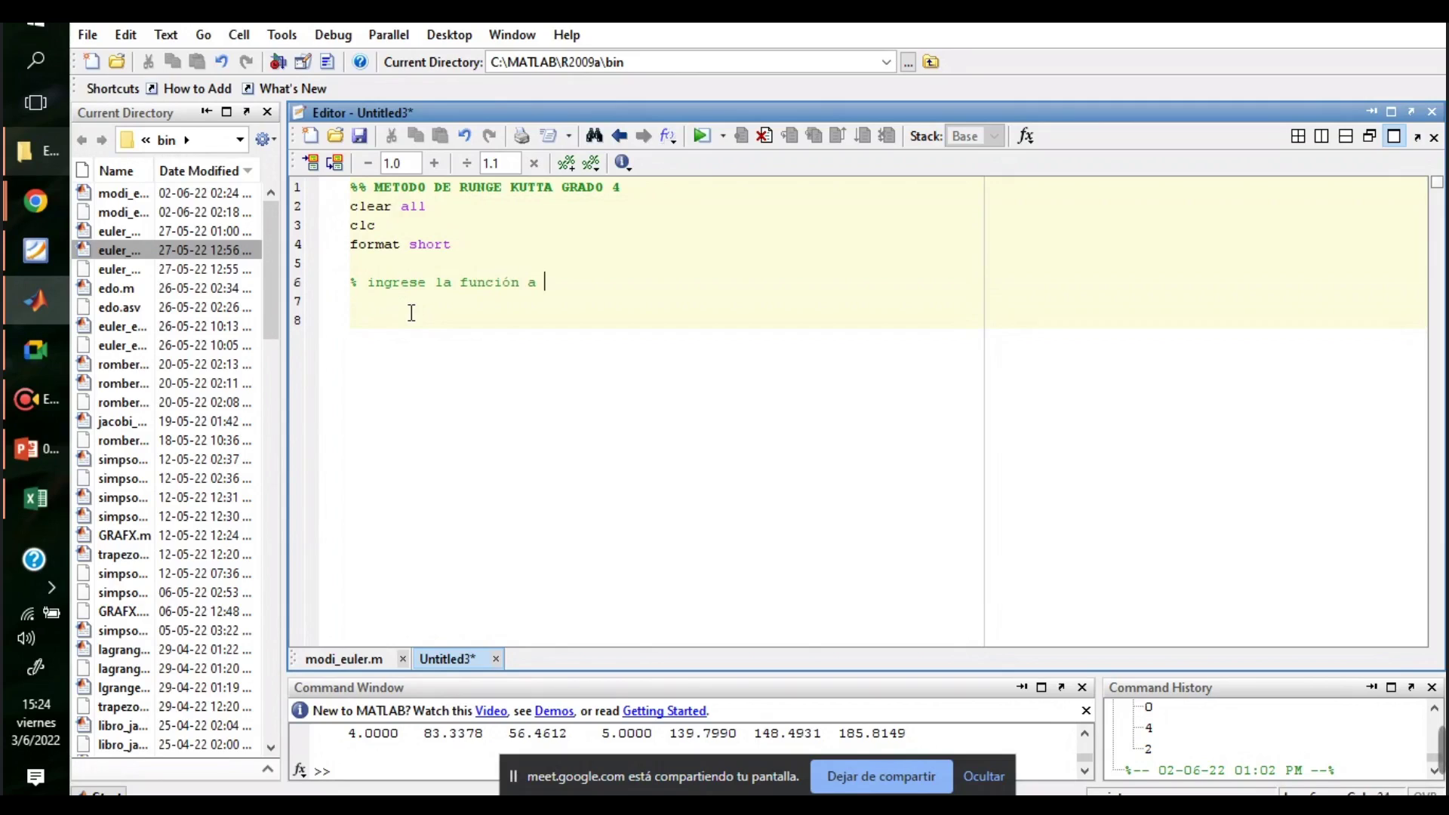
key(Return)
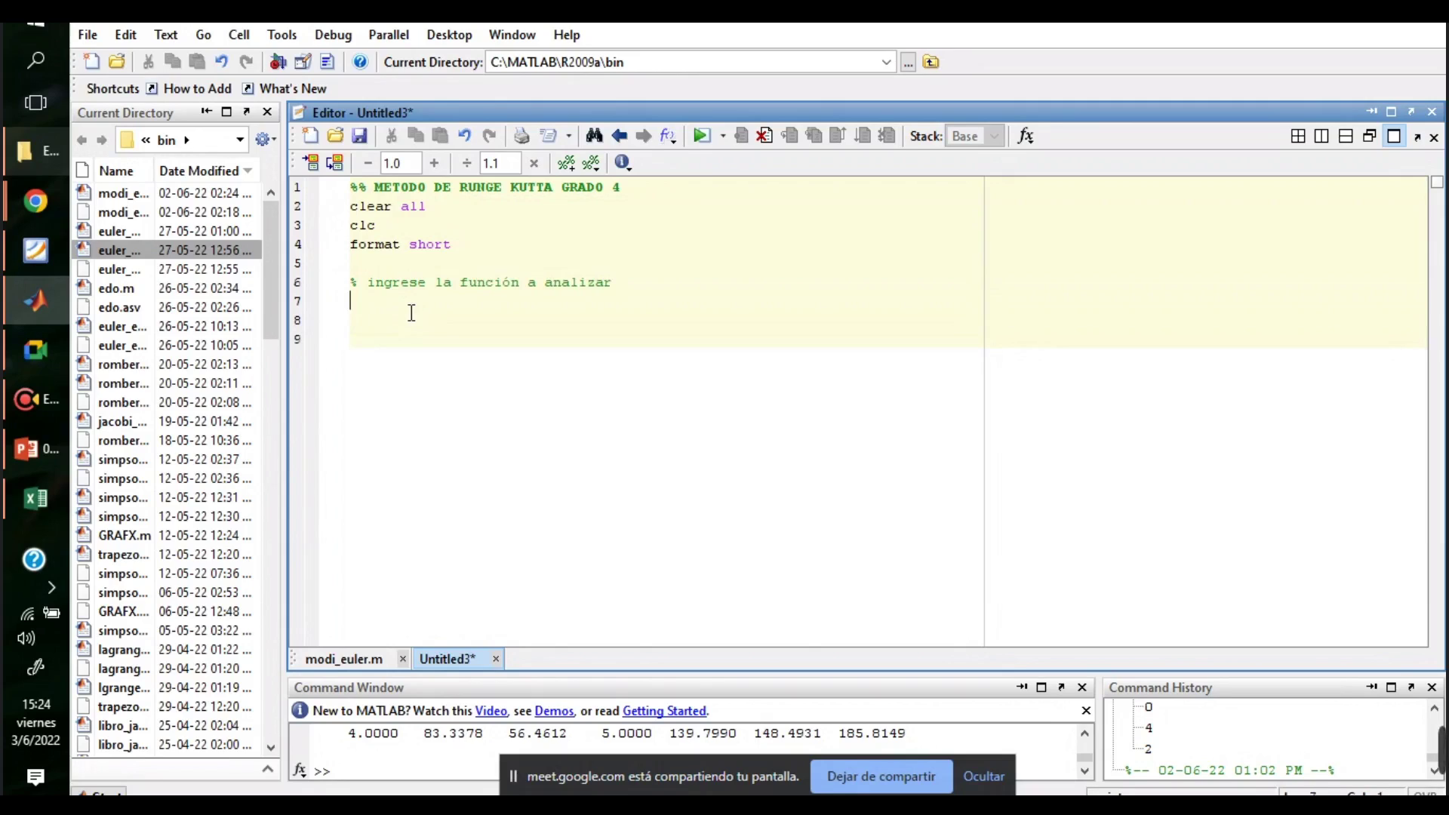